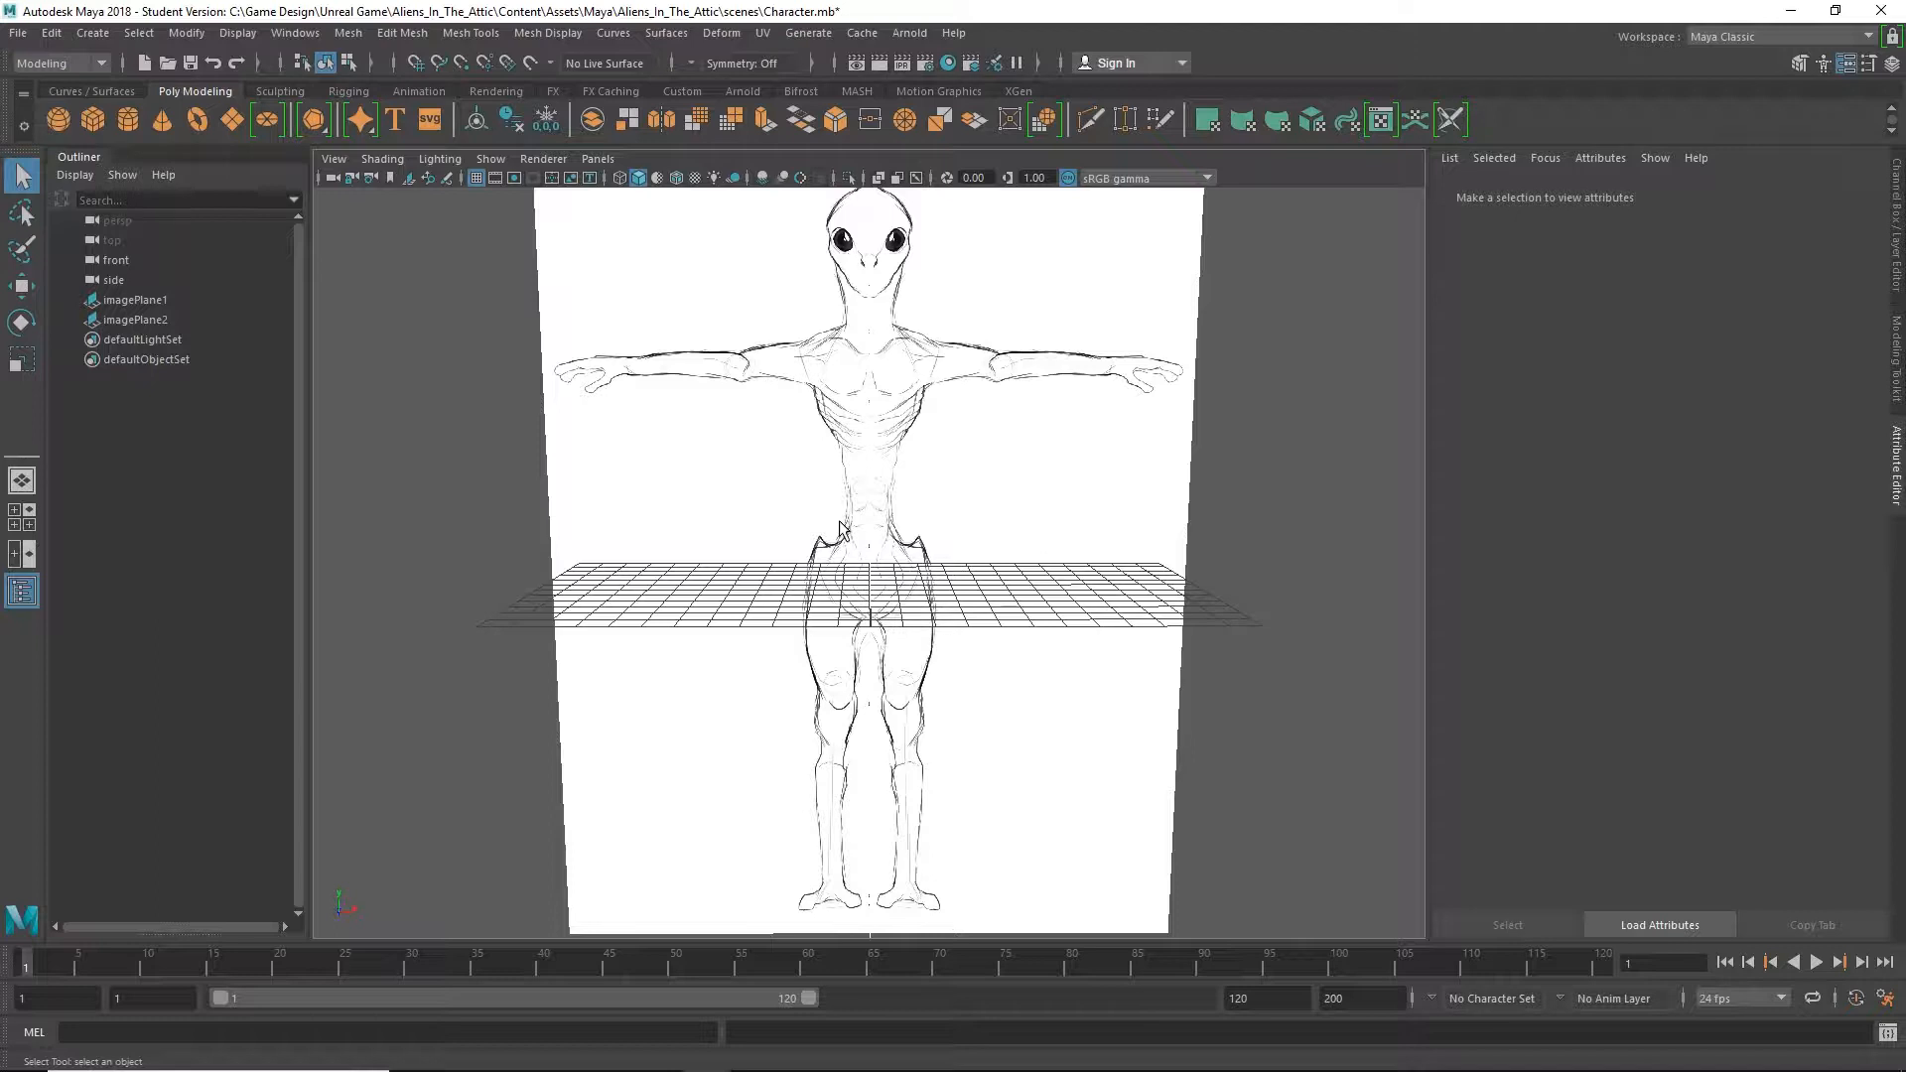
# Create a polygon cylinder and move it about 1.77 units in X and down over the reference character's lower leg
pyautogui.click(134, 117)
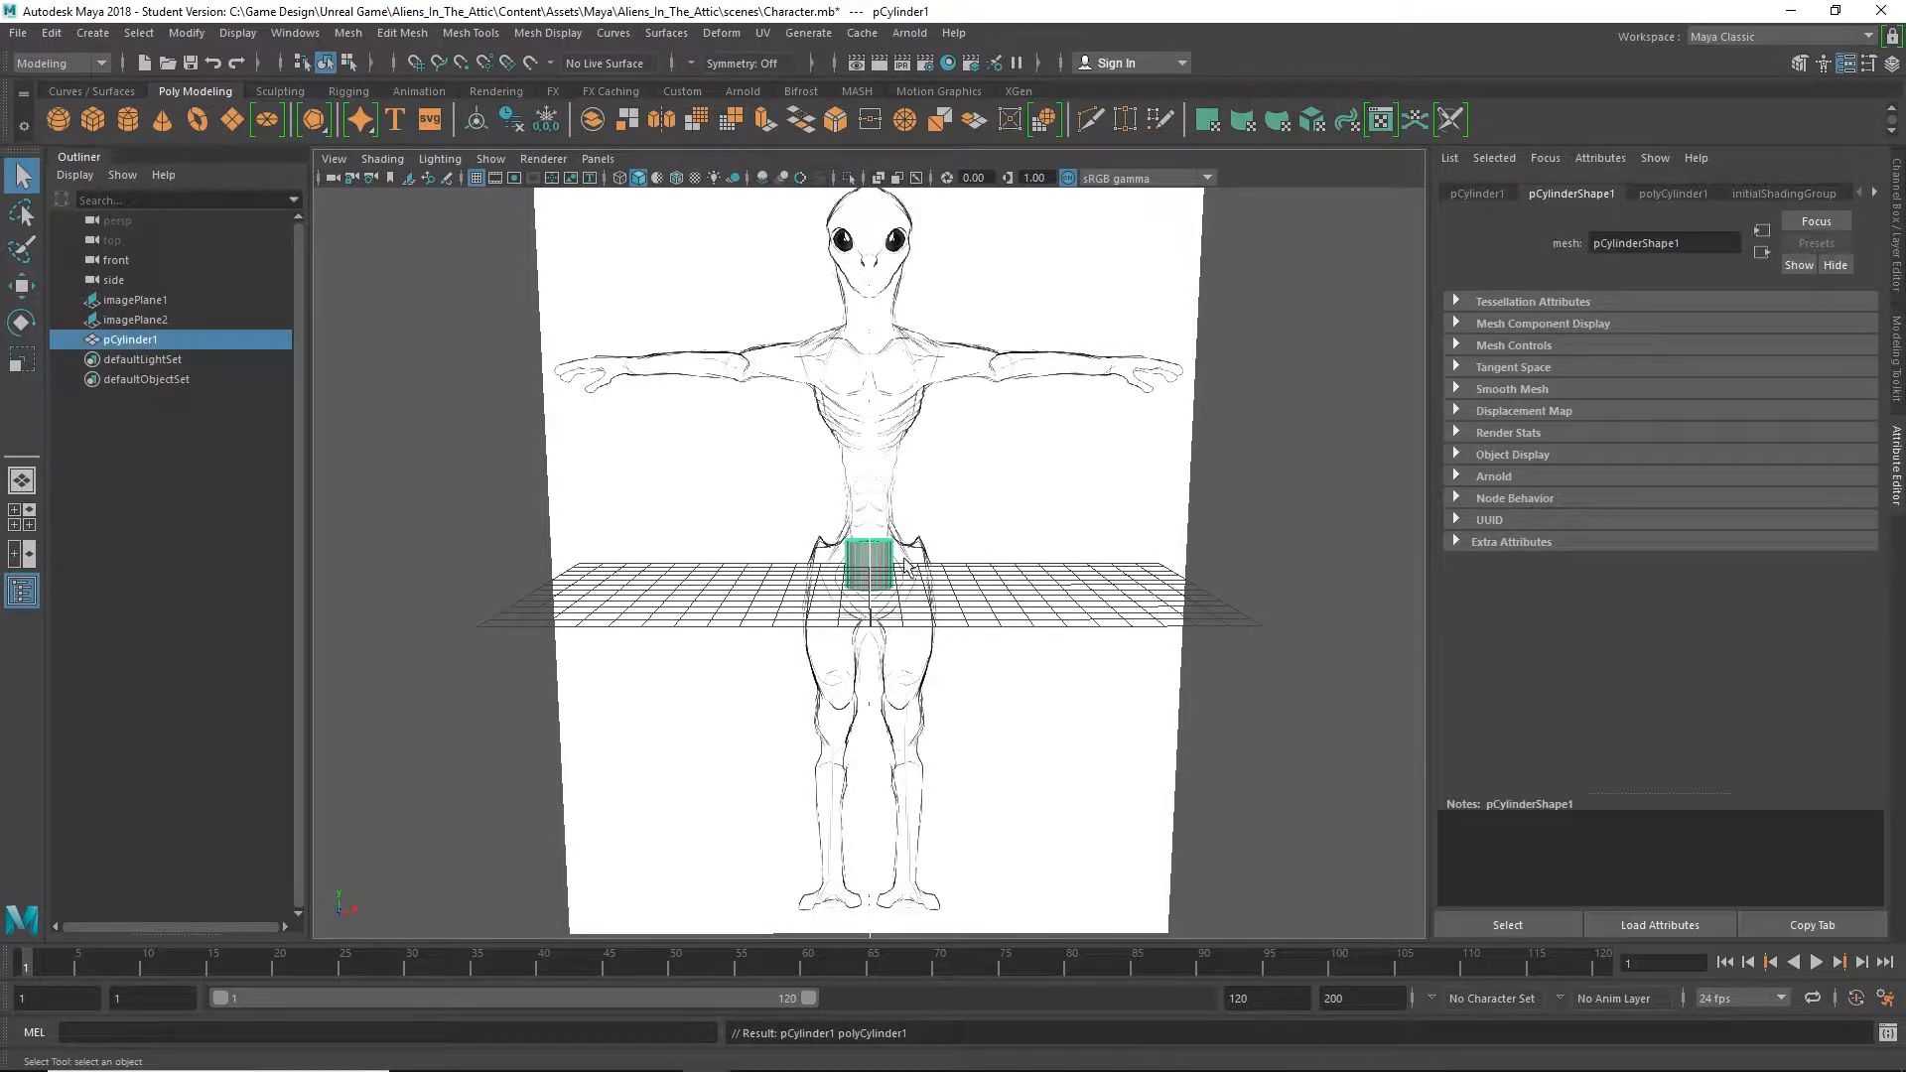
pyautogui.press('w')
pyautogui.moveTo(971, 569); pyautogui.dragTo(1013, 569)
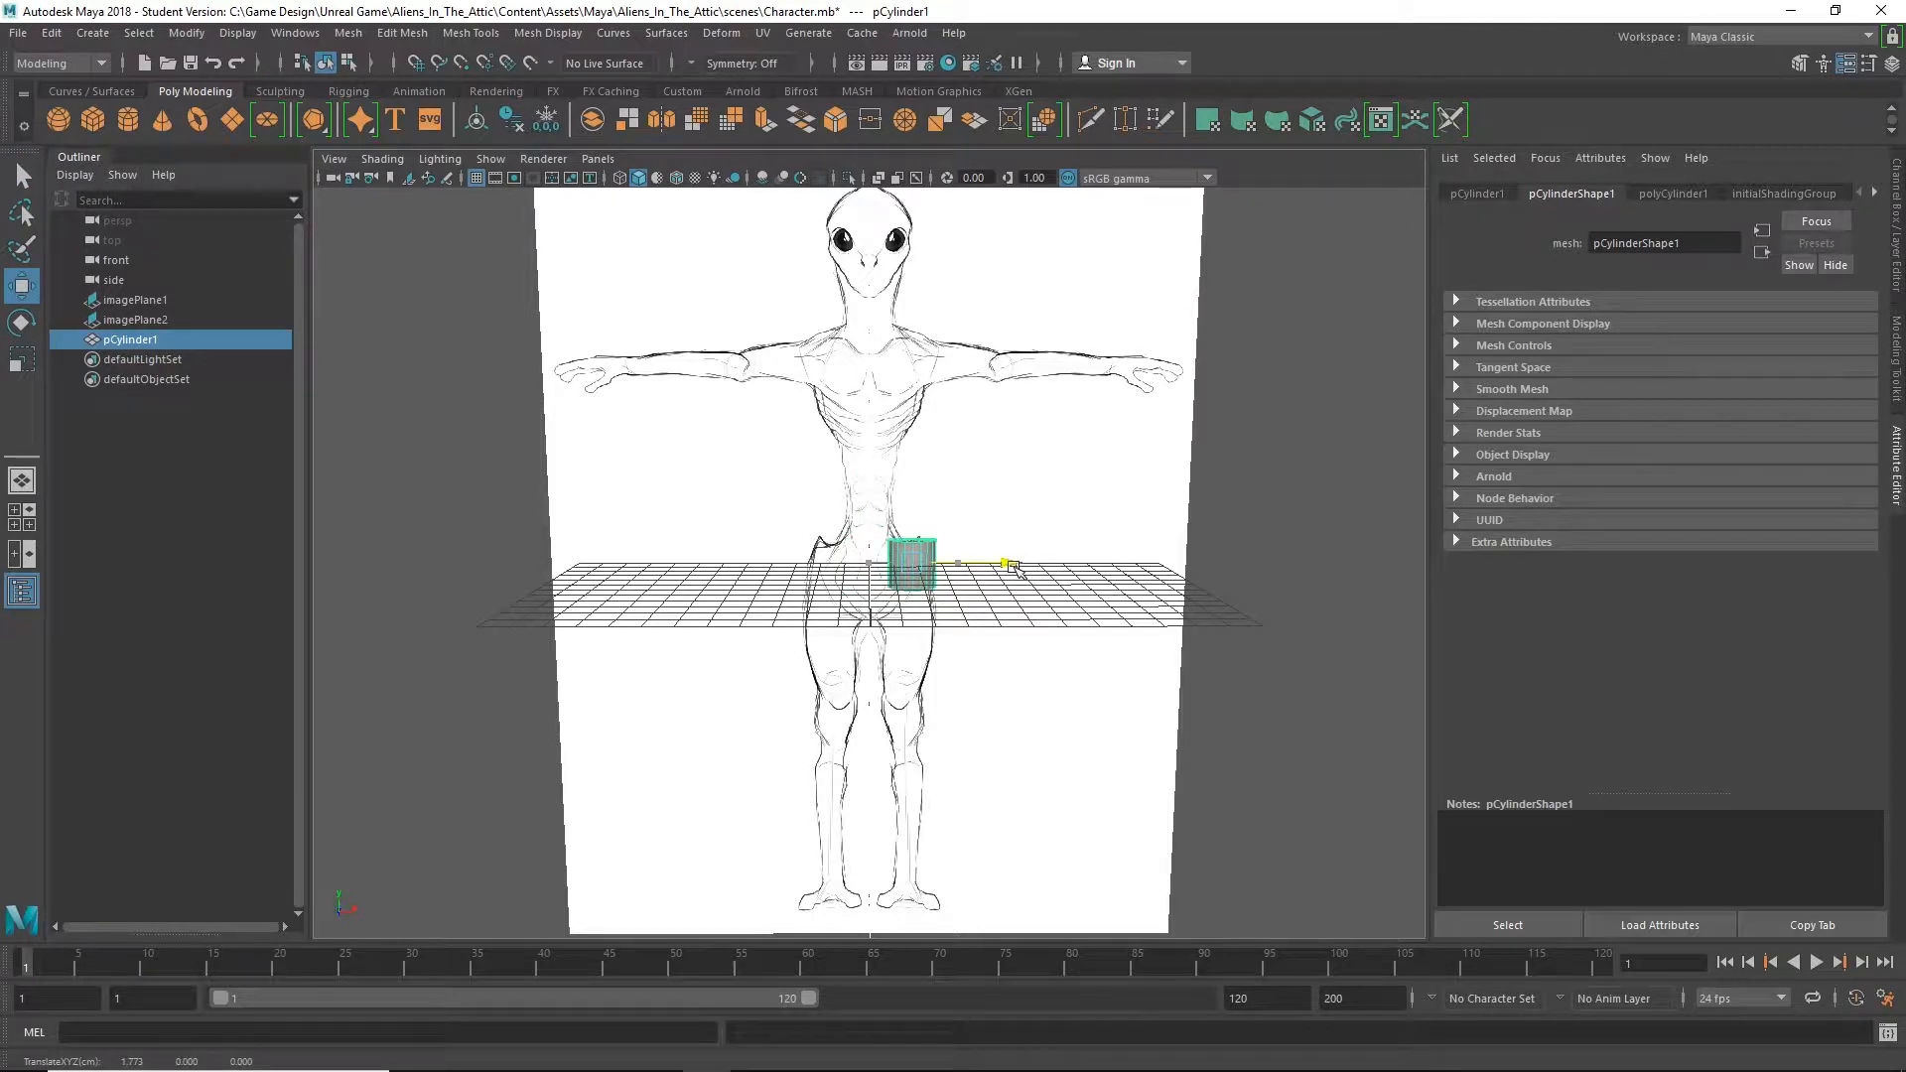
pyautogui.moveTo(918, 475); pyautogui.dragTo(893, 761)
pyautogui.keyDown('alt'); pyautogui.moveTo(977, 760); pyautogui.dragTo(970, 552, button='middle'); pyautogui.keyUp('alt')
pyautogui.scroll(5, 961, 568)
pyautogui.keyDown('alt'); pyautogui.moveTo(1098, 667); pyautogui.dragTo(1082, 615, button='middle'); pyautogui.keyUp('alt')
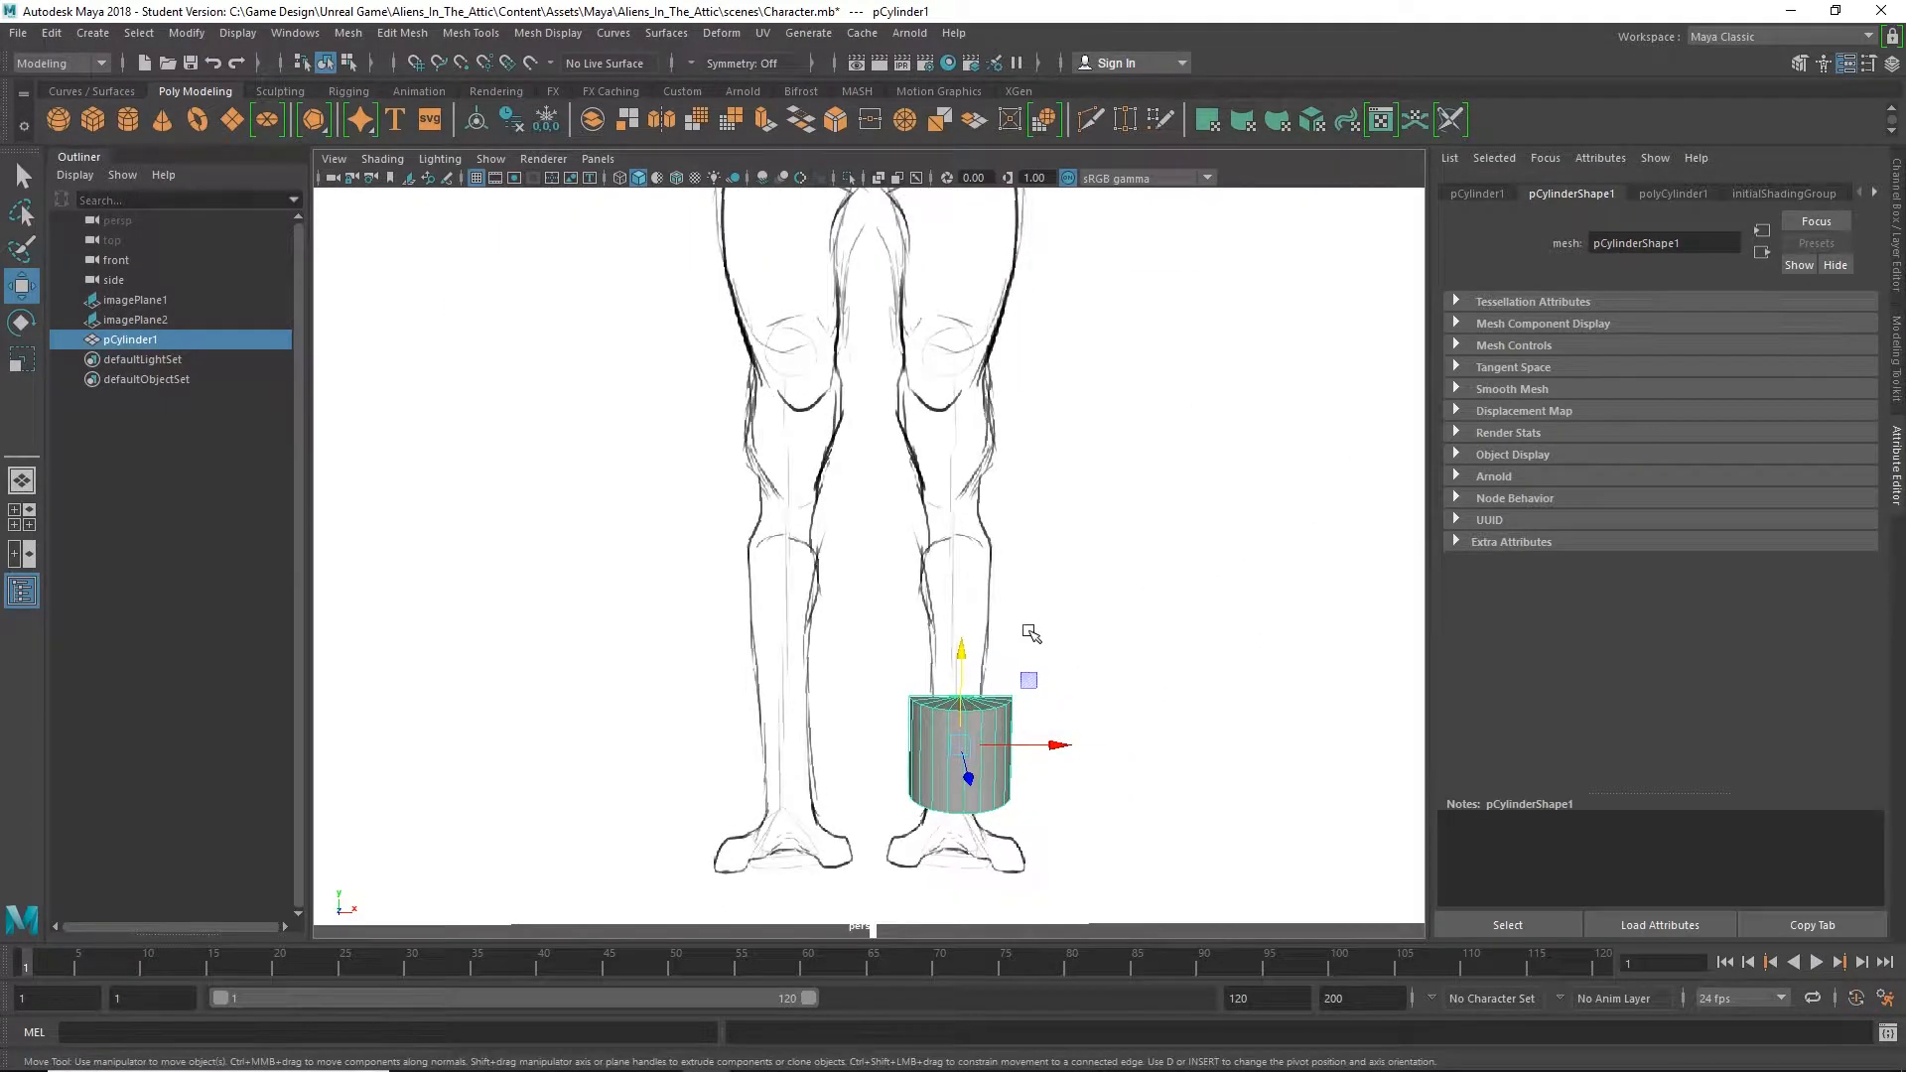
# Stretch the cylinder vertically to a Y scale of about 2.79 so it spans the shin
pyautogui.press('r')
pyautogui.moveTo(968, 658); pyautogui.dragTo(954, 590)
pyautogui.press('w')
# Switch to the four-view layout, enlarge the front and side views, and hide the Outliner and surrounding interface panels
pyautogui.press('space')
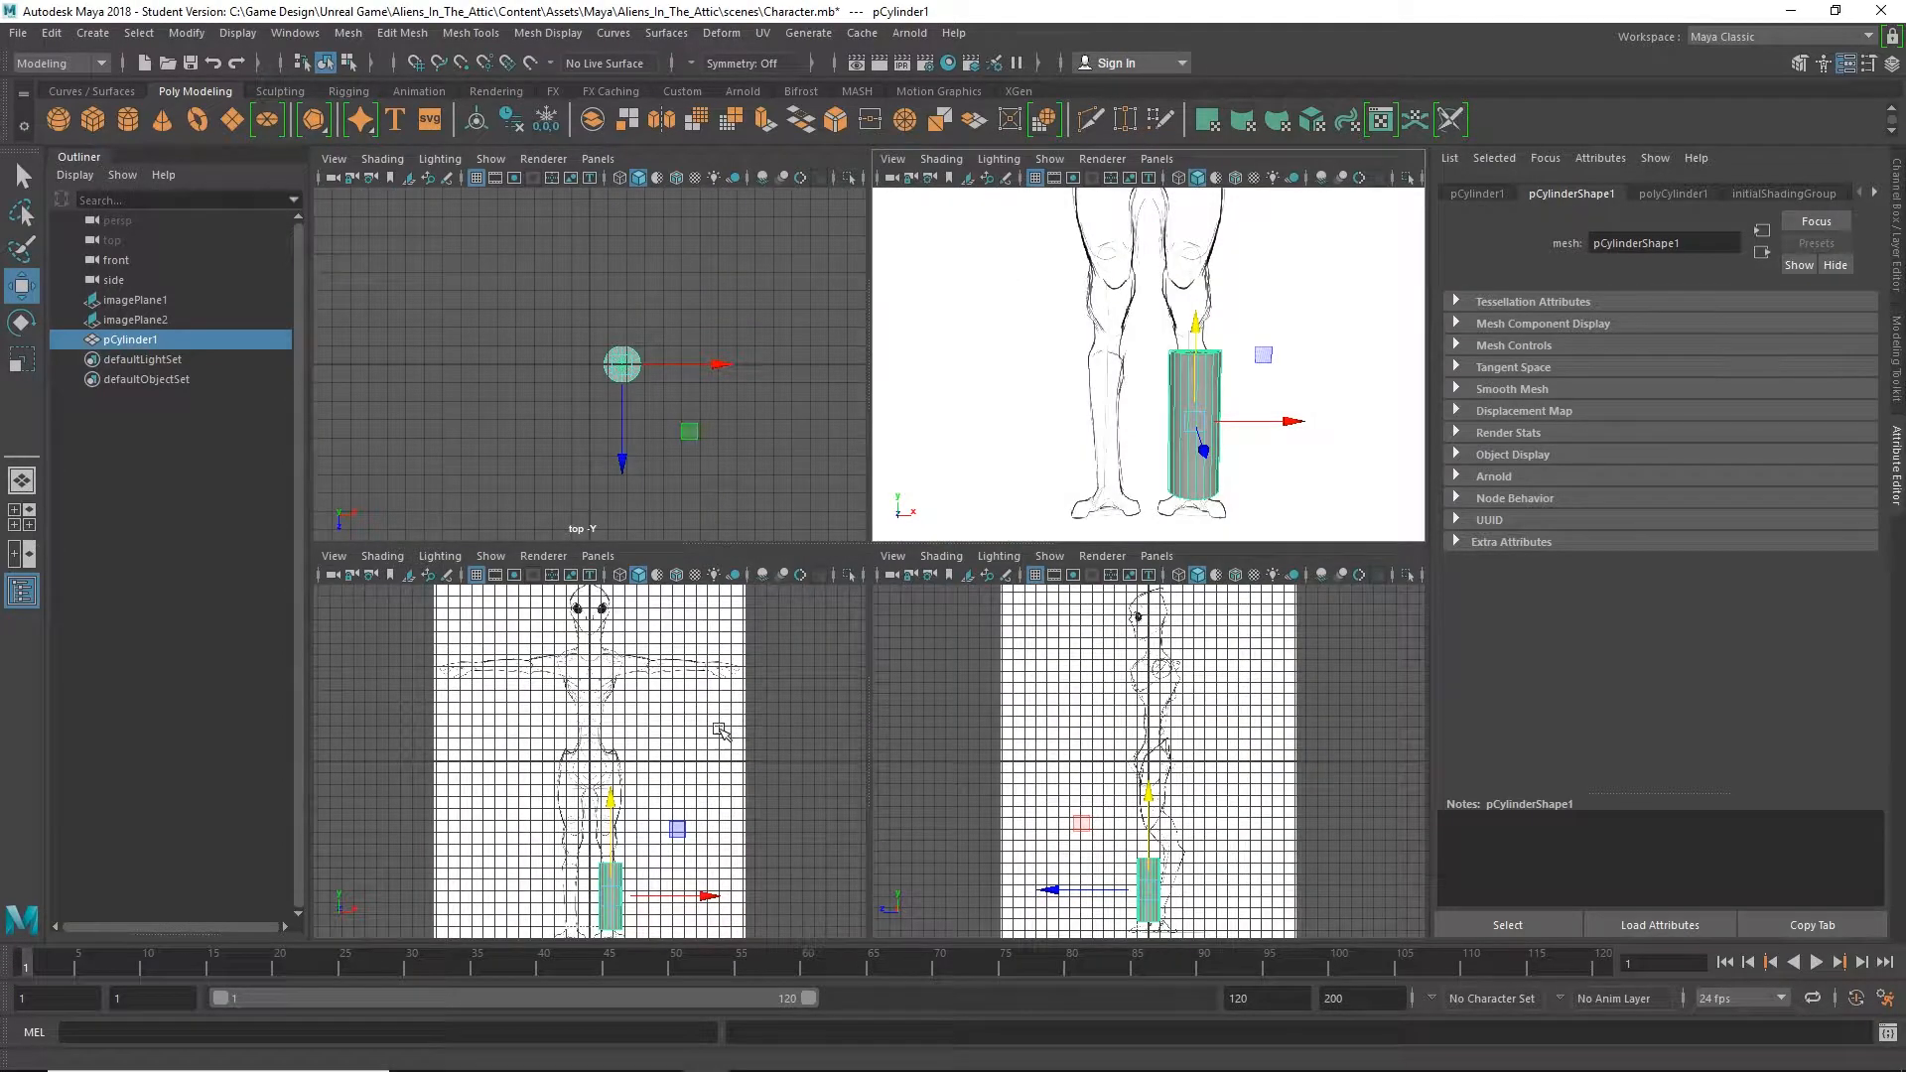
pyautogui.moveTo(839, 545); pyautogui.dragTo(866, 172)
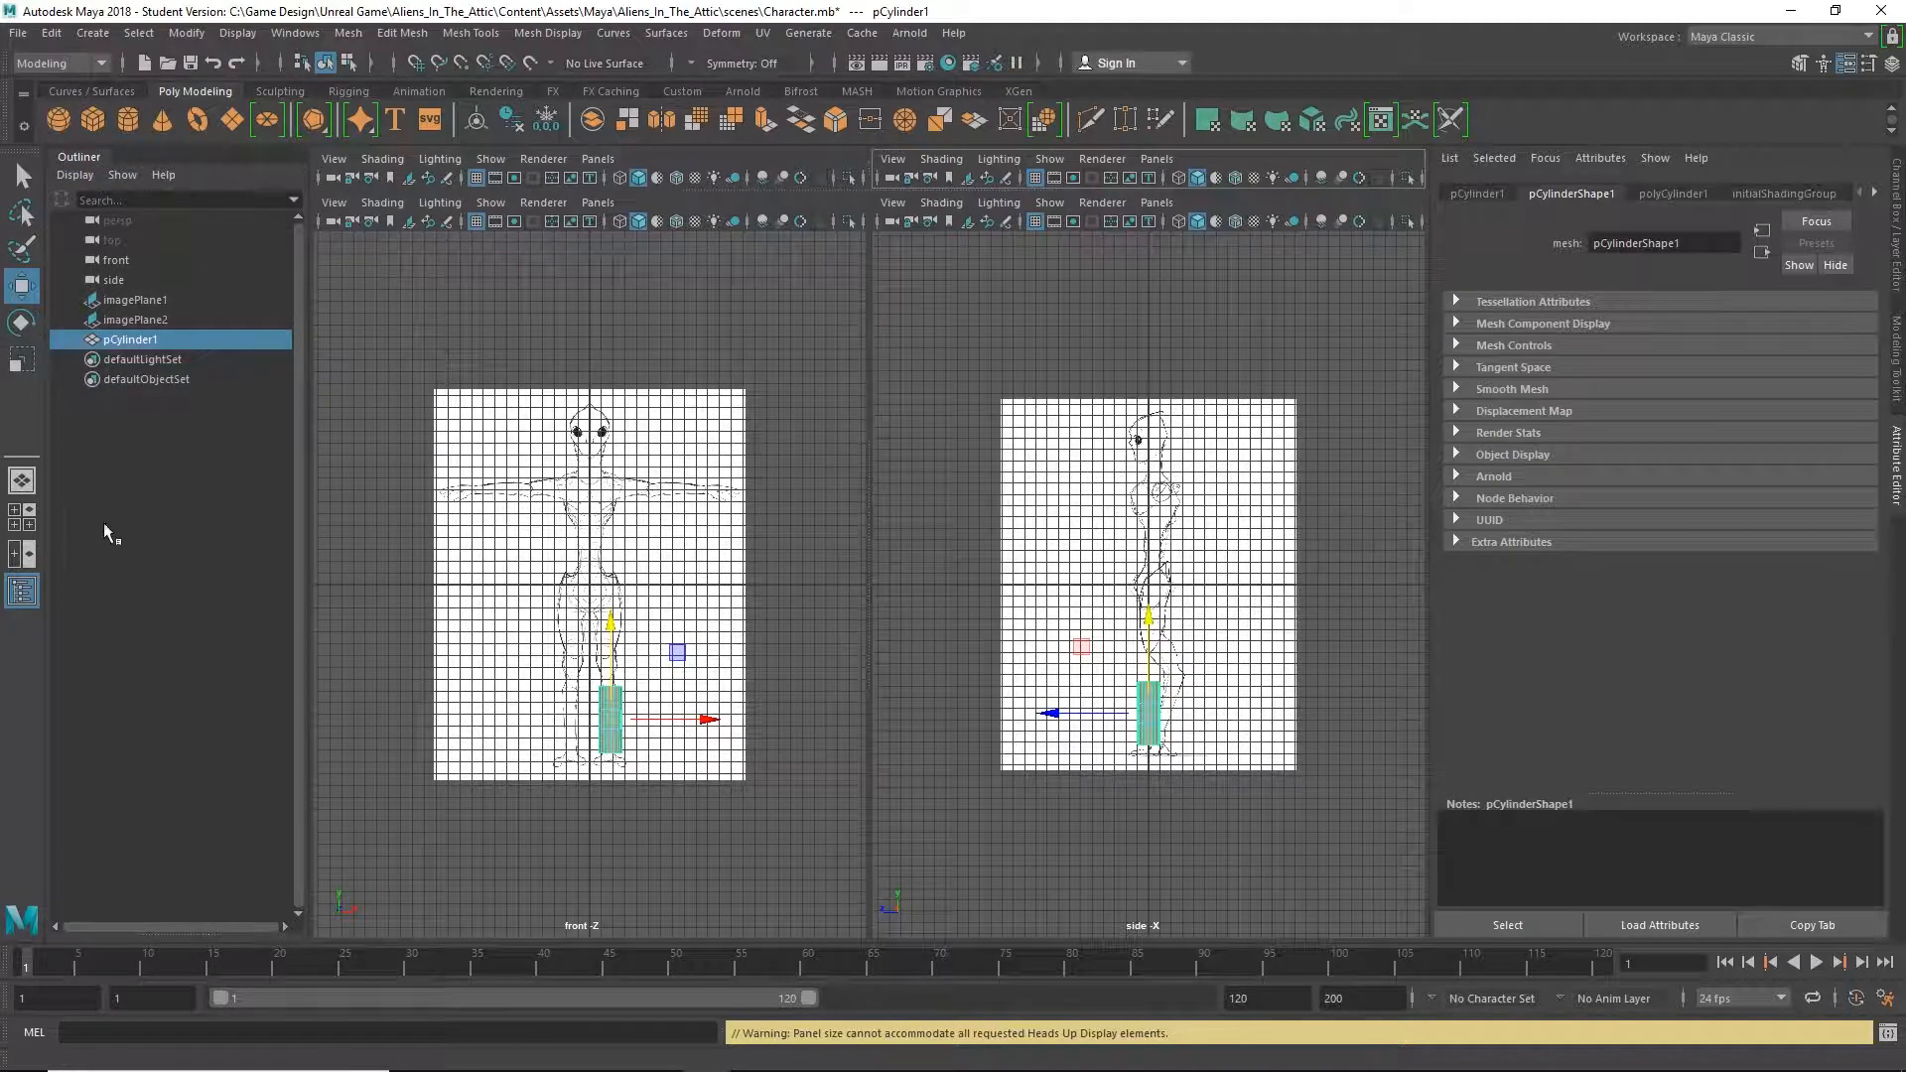
pyautogui.click(22, 591)
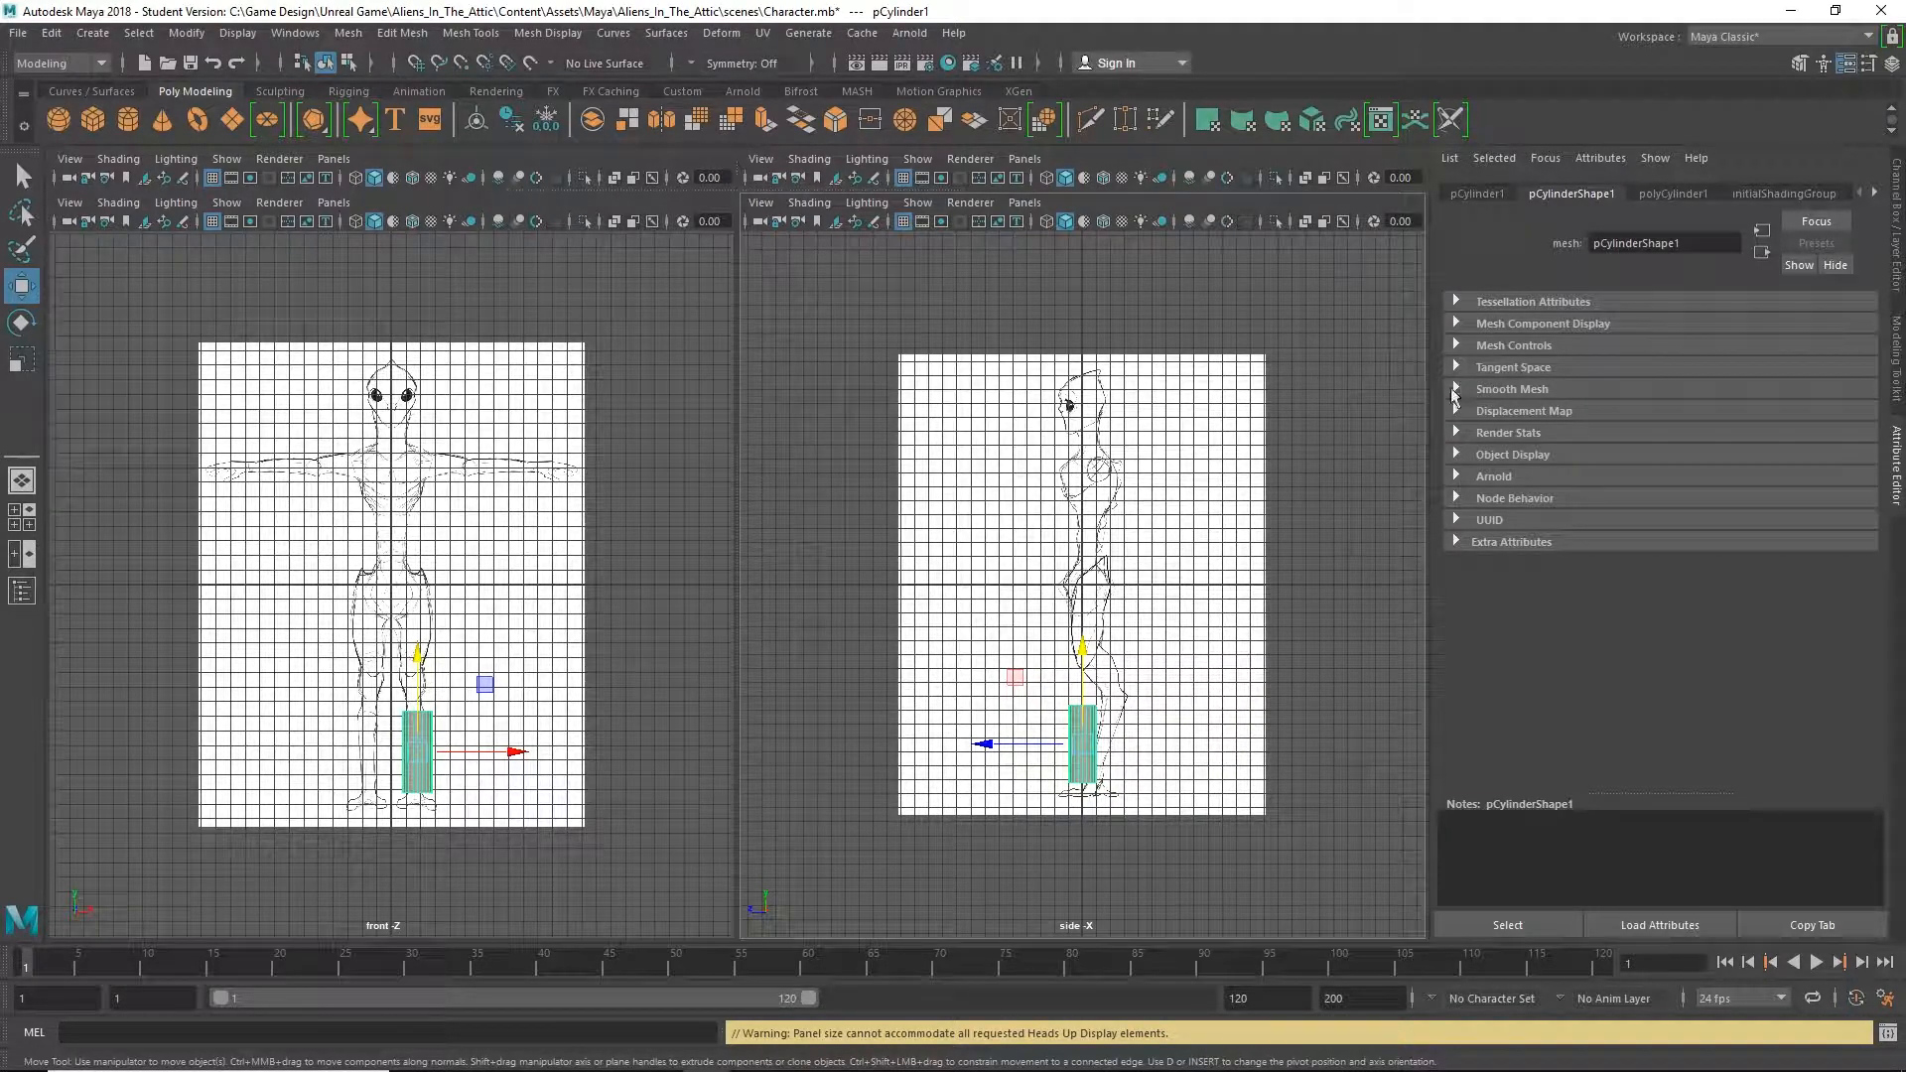
pyautogui.hotkey('ctrl', 'space')
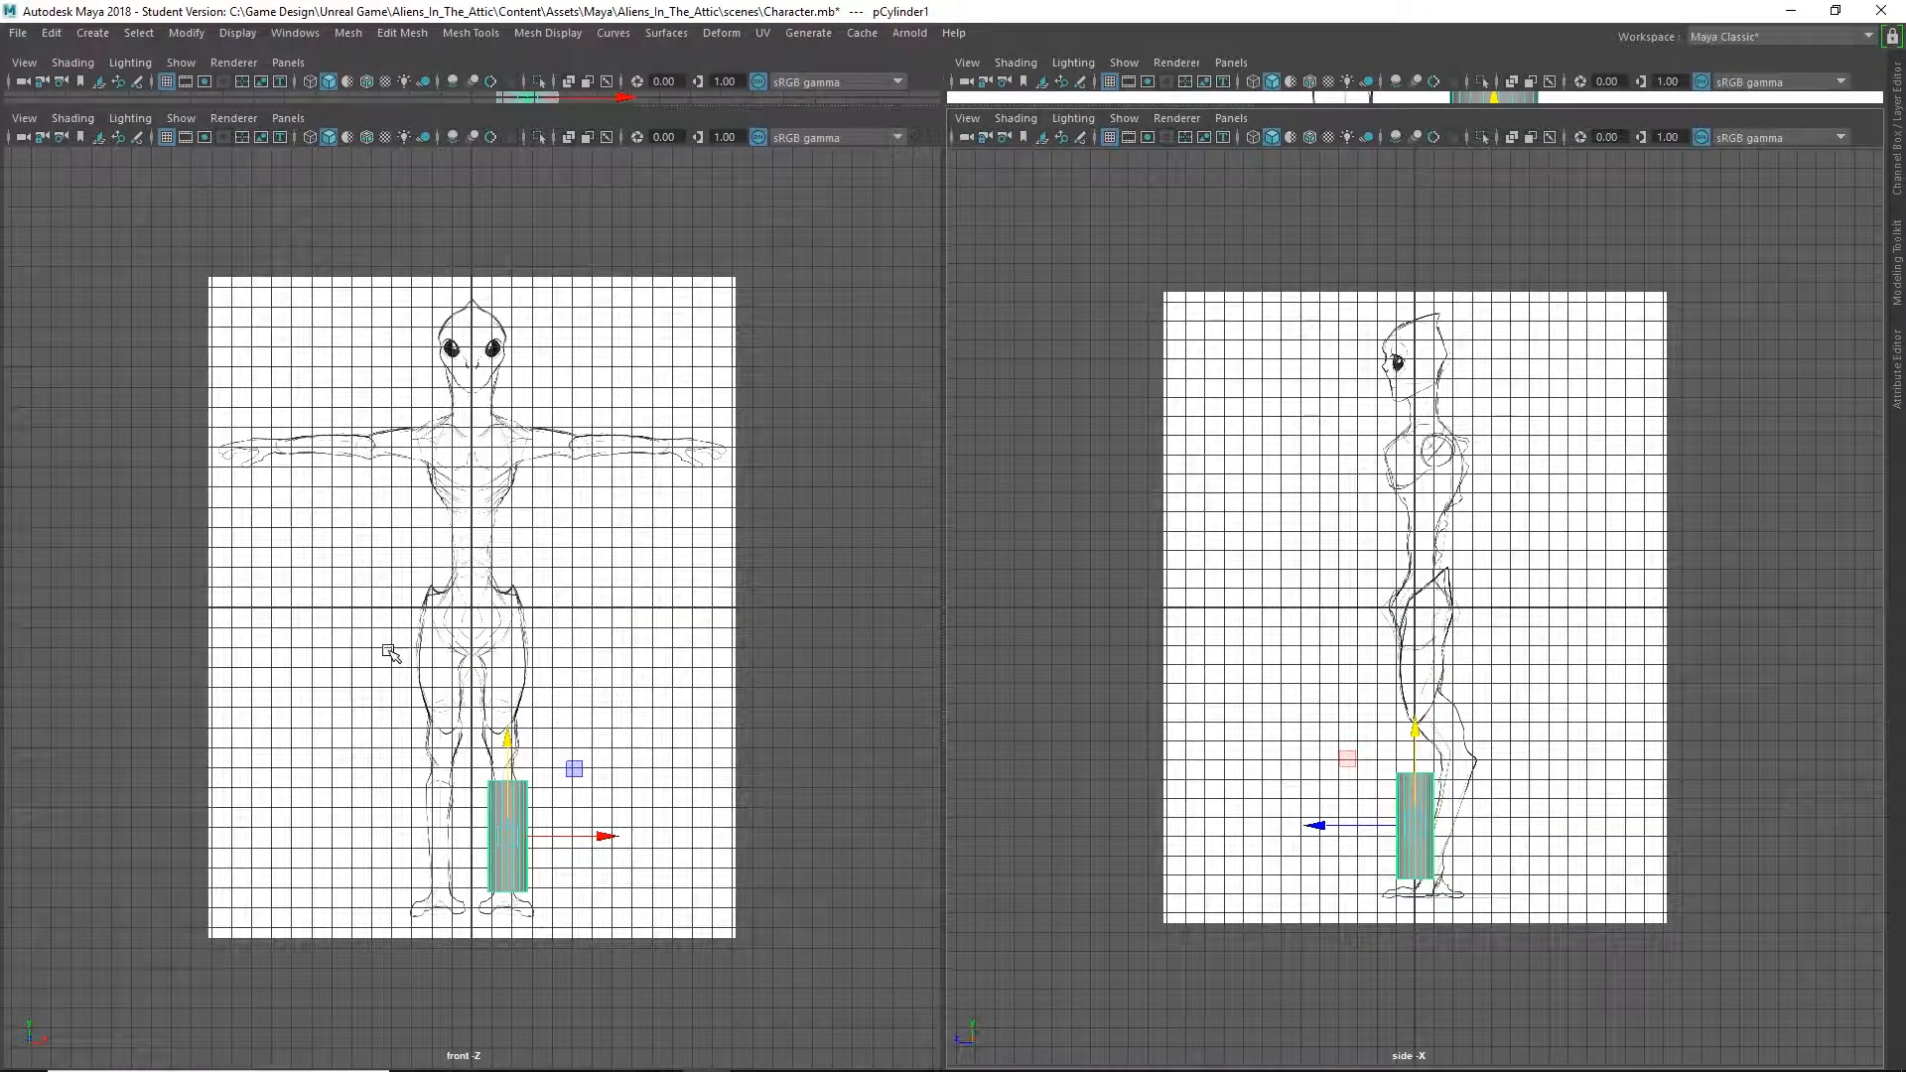
pyautogui.moveTo(945, 681)
pyautogui.mouseDown()
pyautogui.moveTo(1306, 685)
pyautogui.moveTo(628, 683)
pyautogui.moveTo(1021, 694)
pyautogui.moveTo(952, 696)
pyautogui.mouseUp()
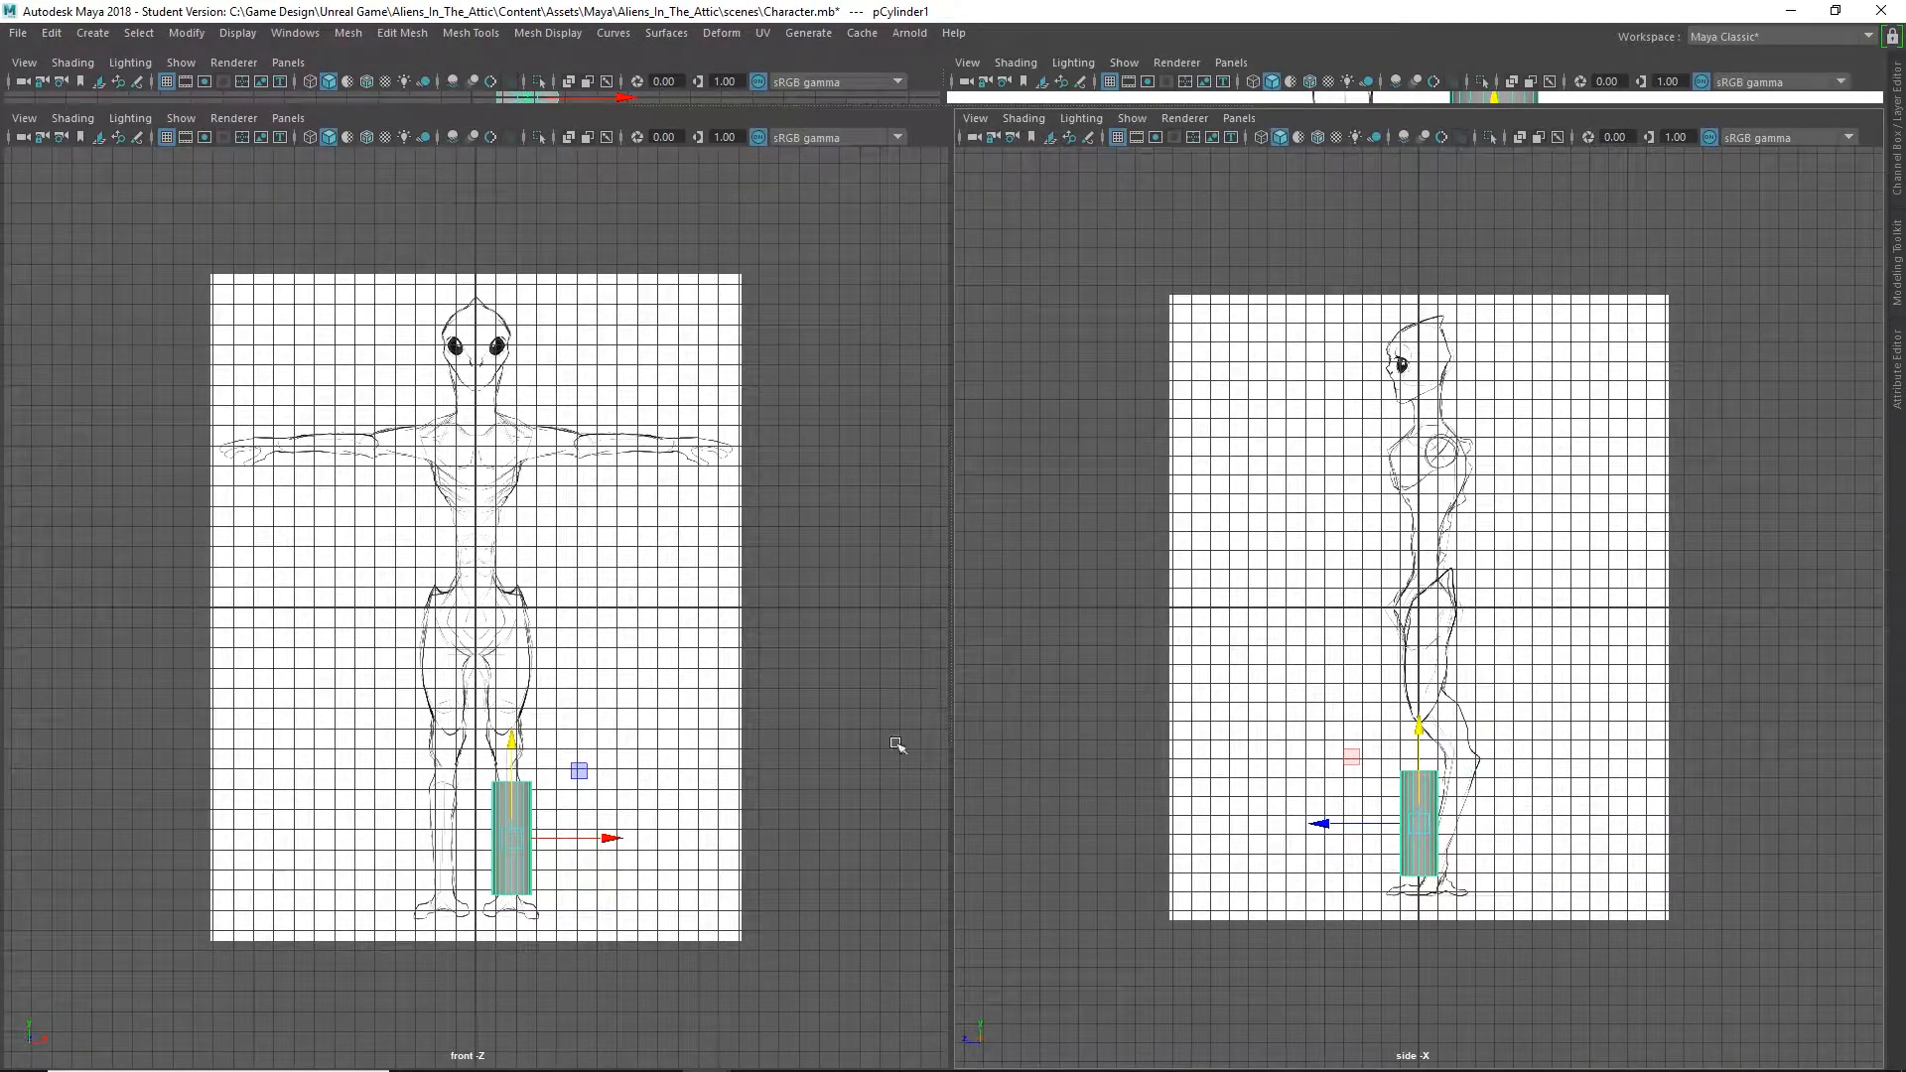
# Turn on X-ray shading in both the front and side views, framed closely on the lower legs
pyautogui.scroll(5, 1482, 789)
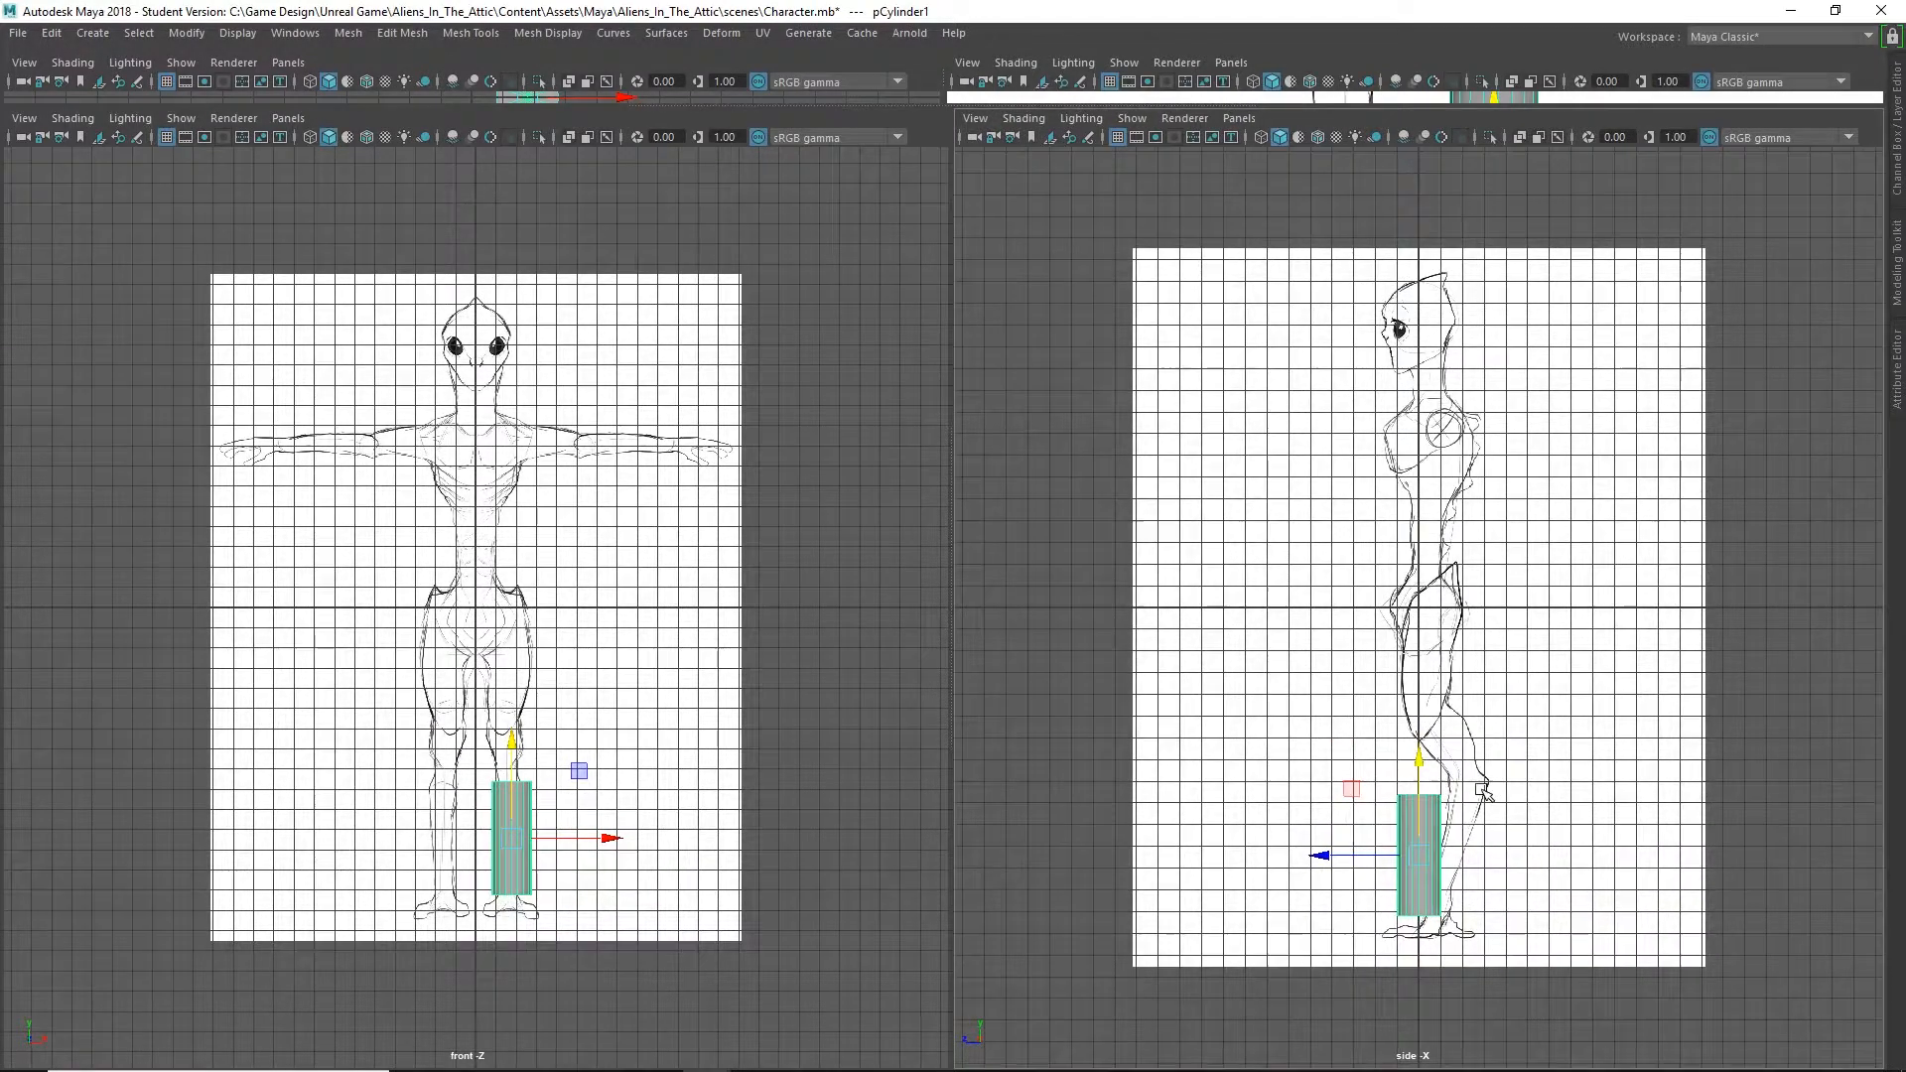
pyautogui.scroll(3, 1420, 594)
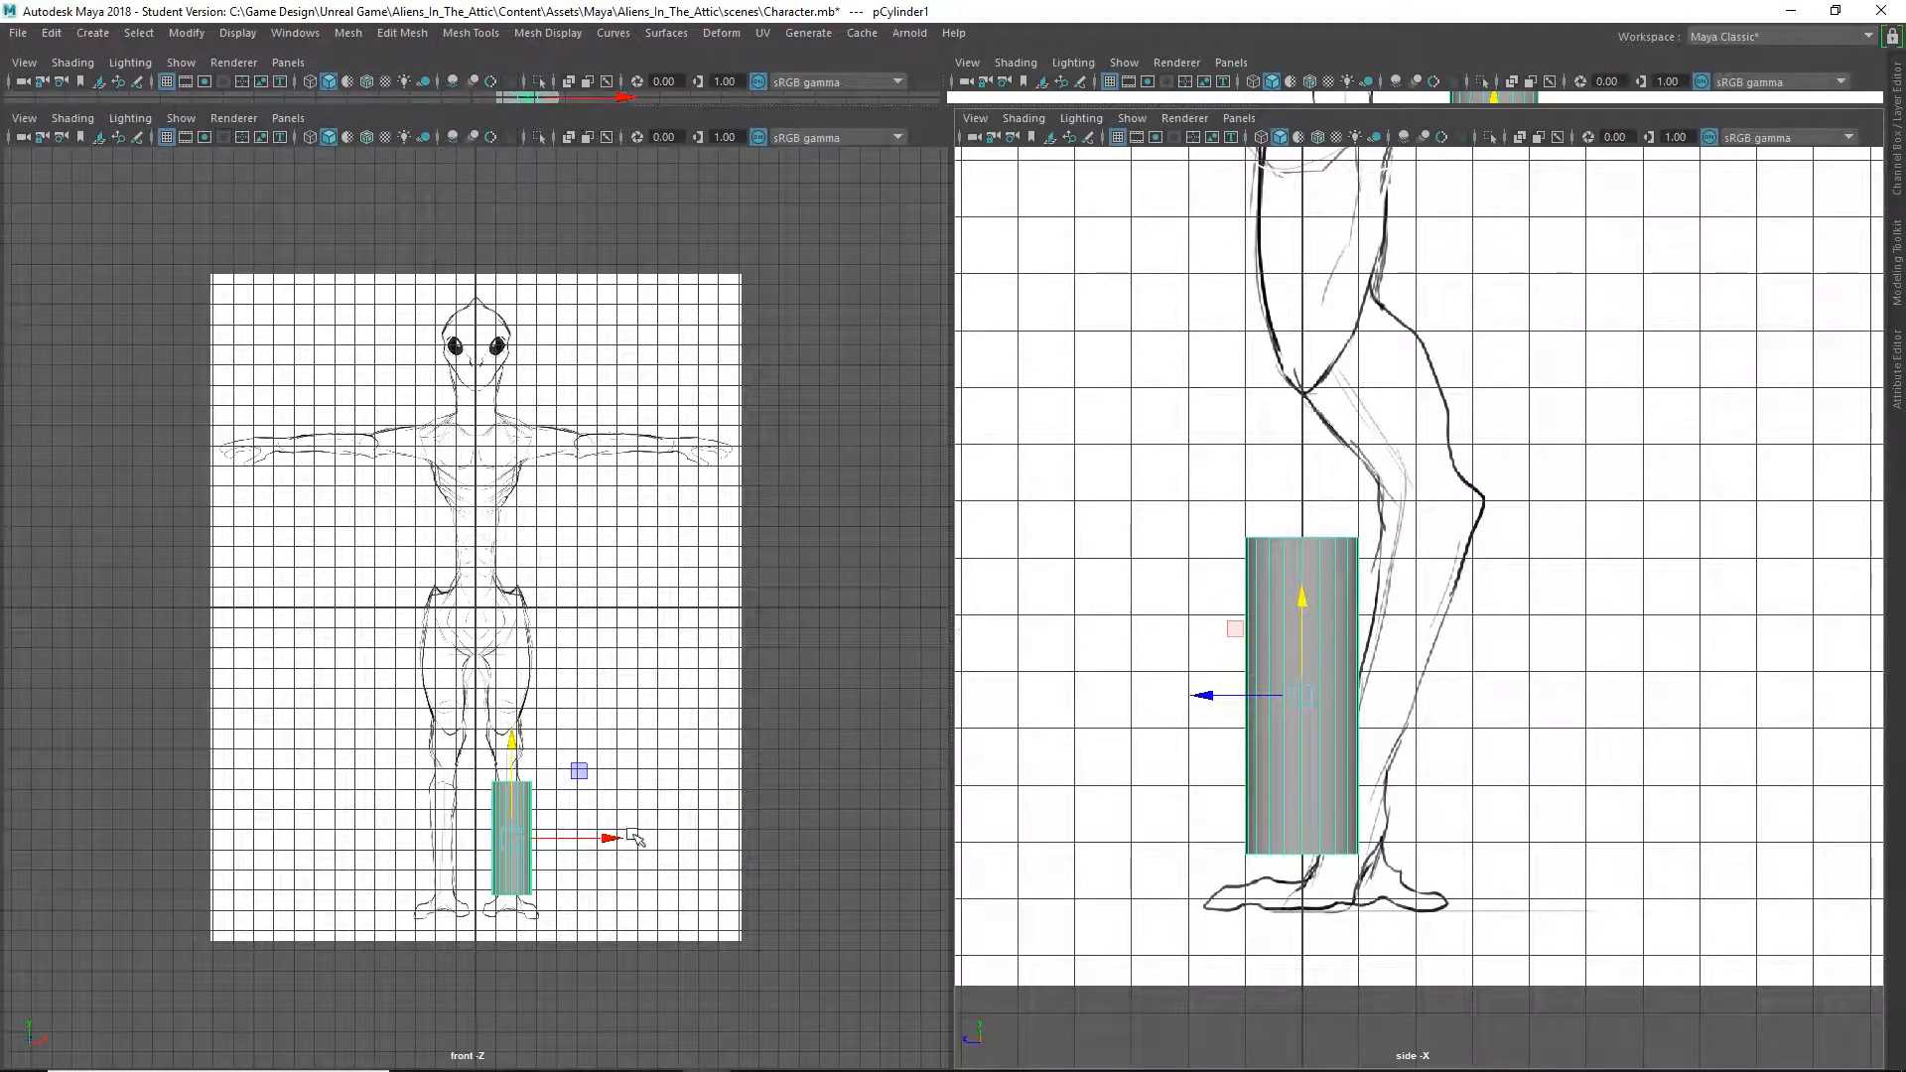
pyautogui.scroll(7, 533, 568)
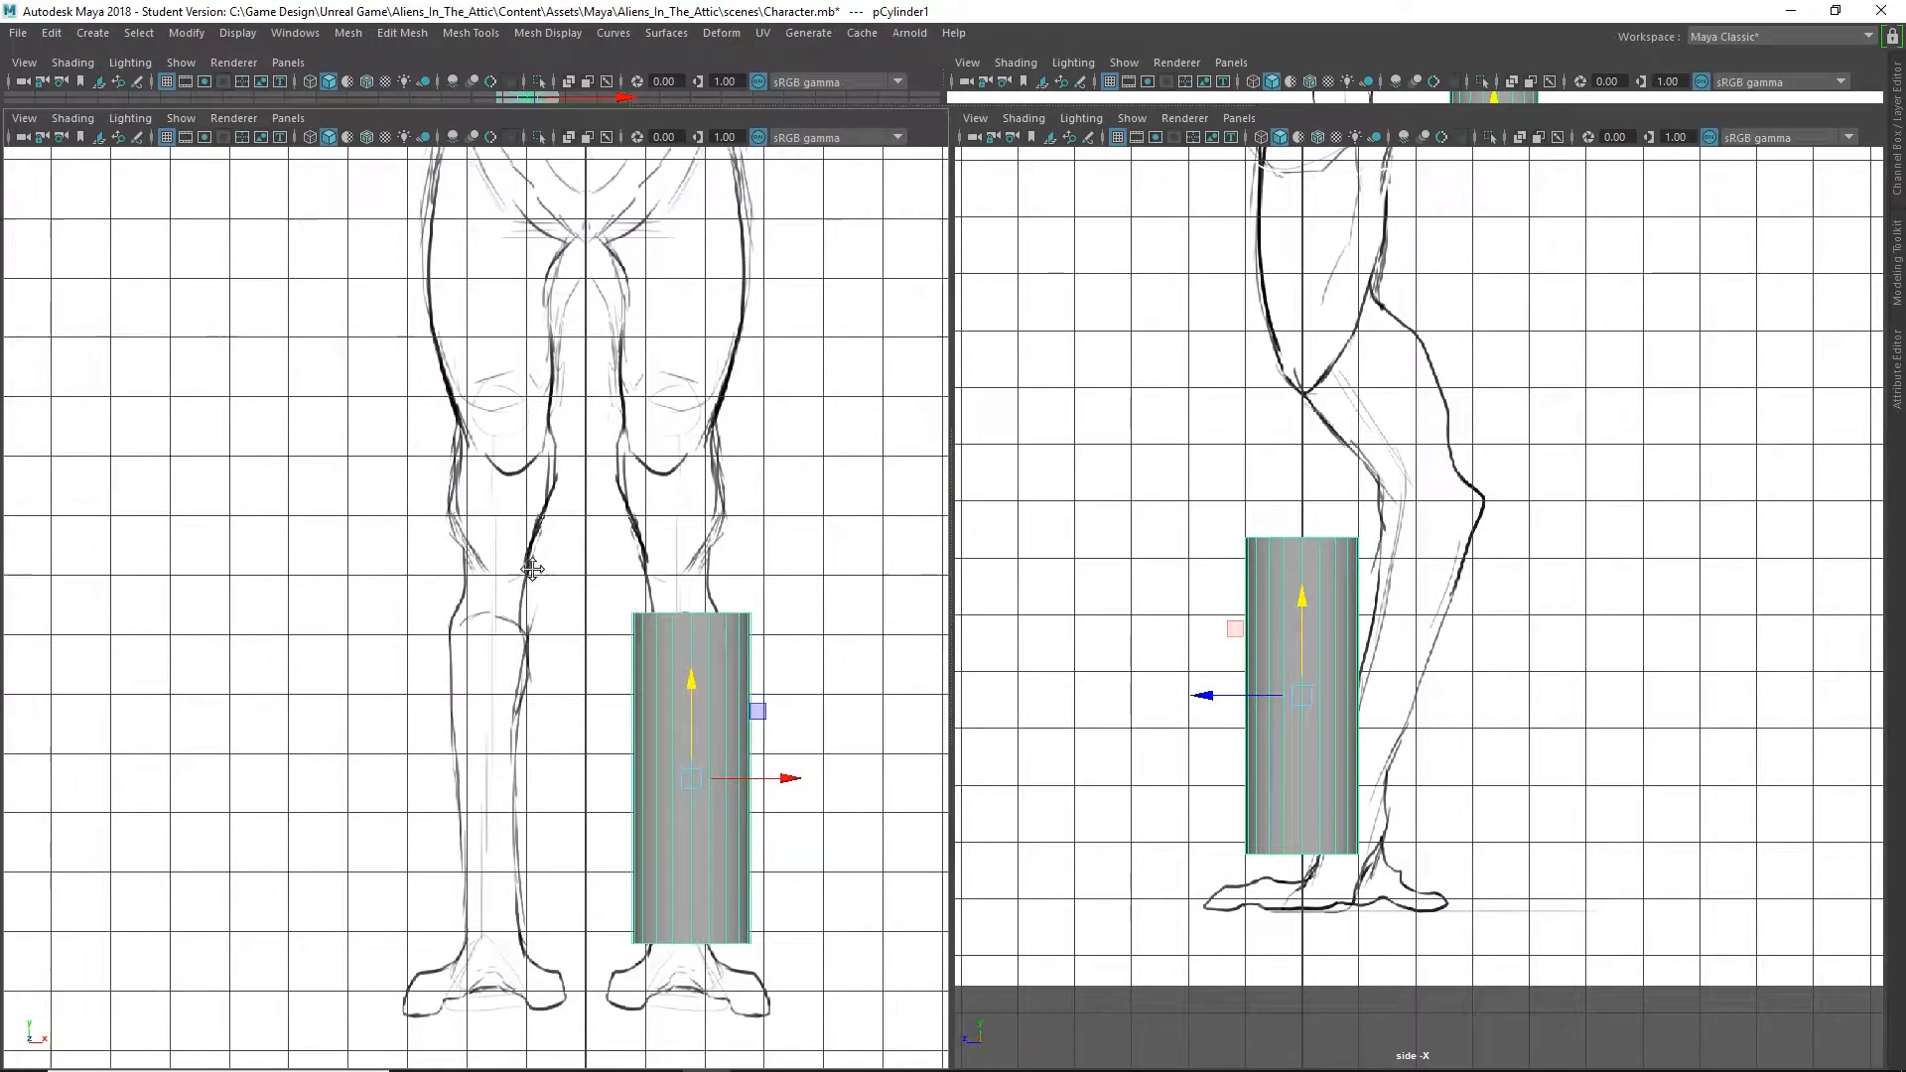
pyautogui.keyDown('alt'); pyautogui.moveTo(533, 569); pyautogui.dragTo(486, 490, button='middle'); pyautogui.keyUp('alt')
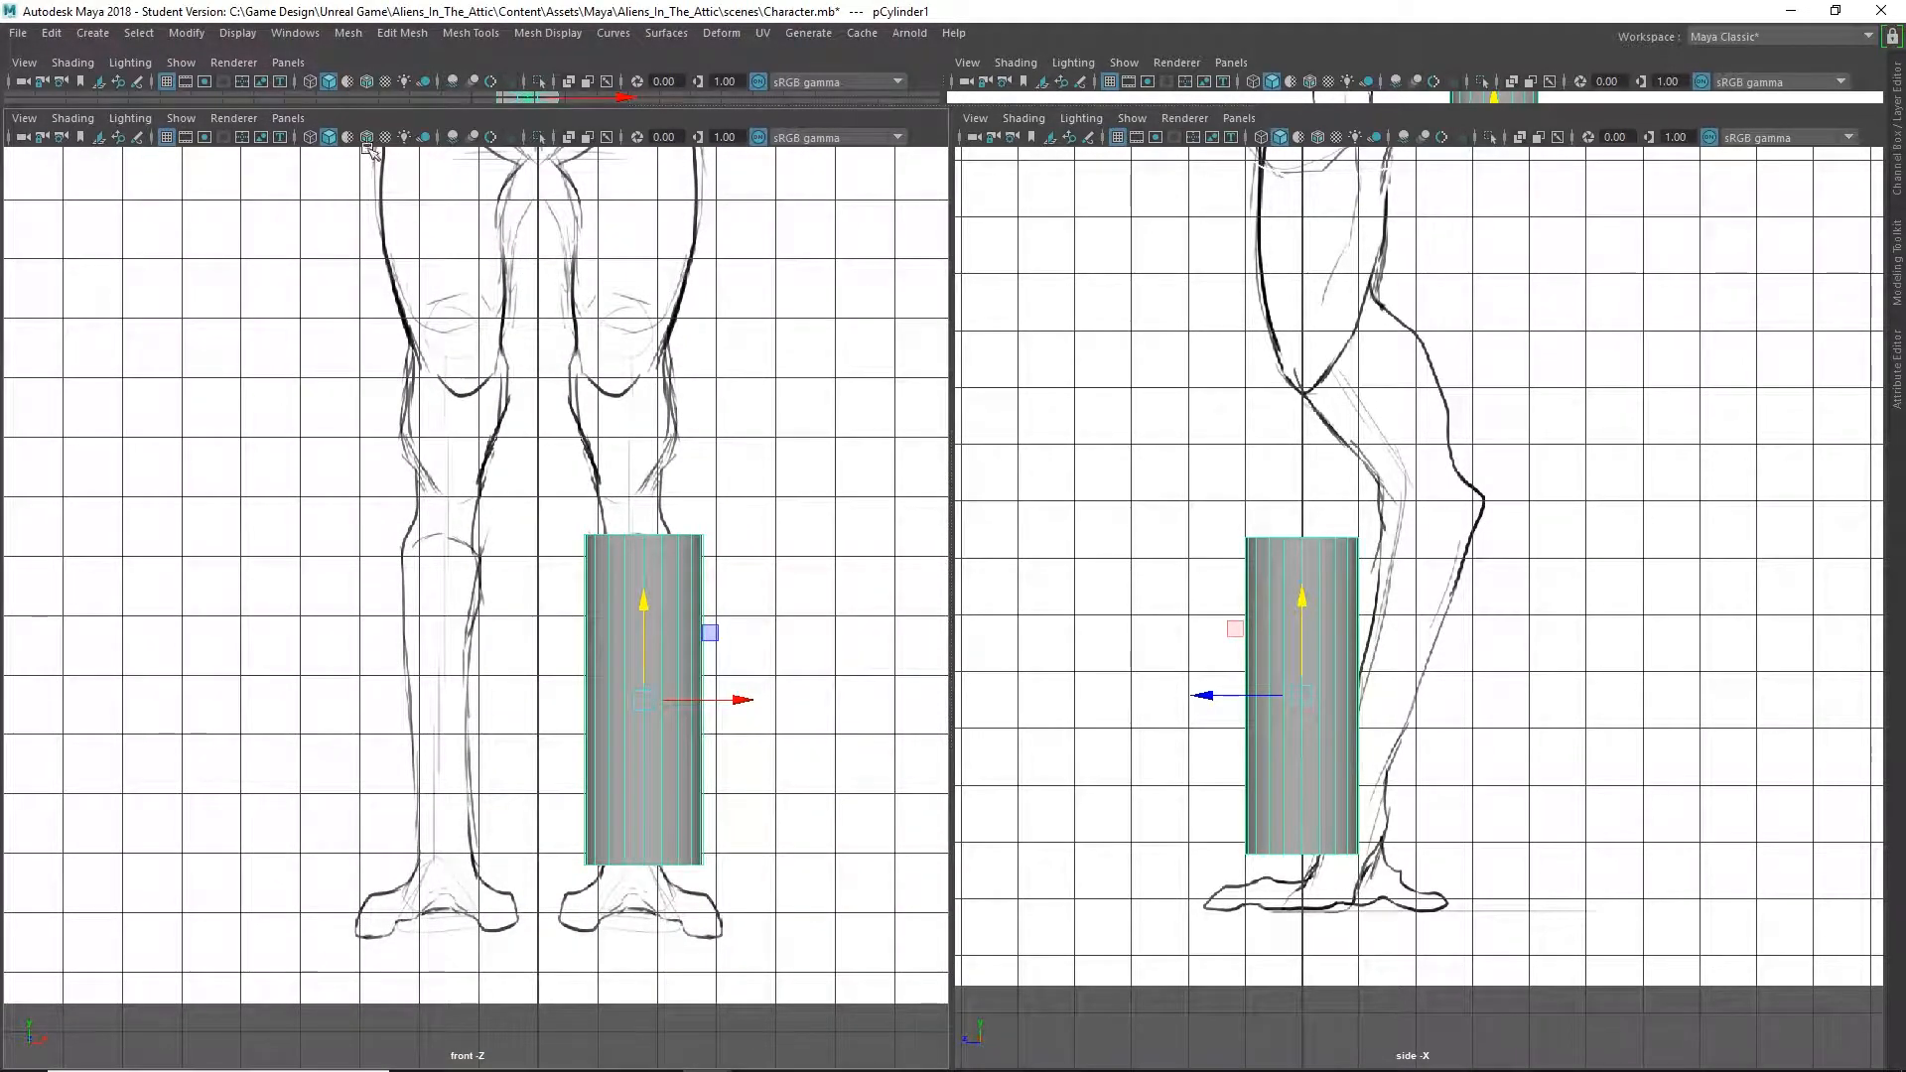
pyautogui.click(568, 137)
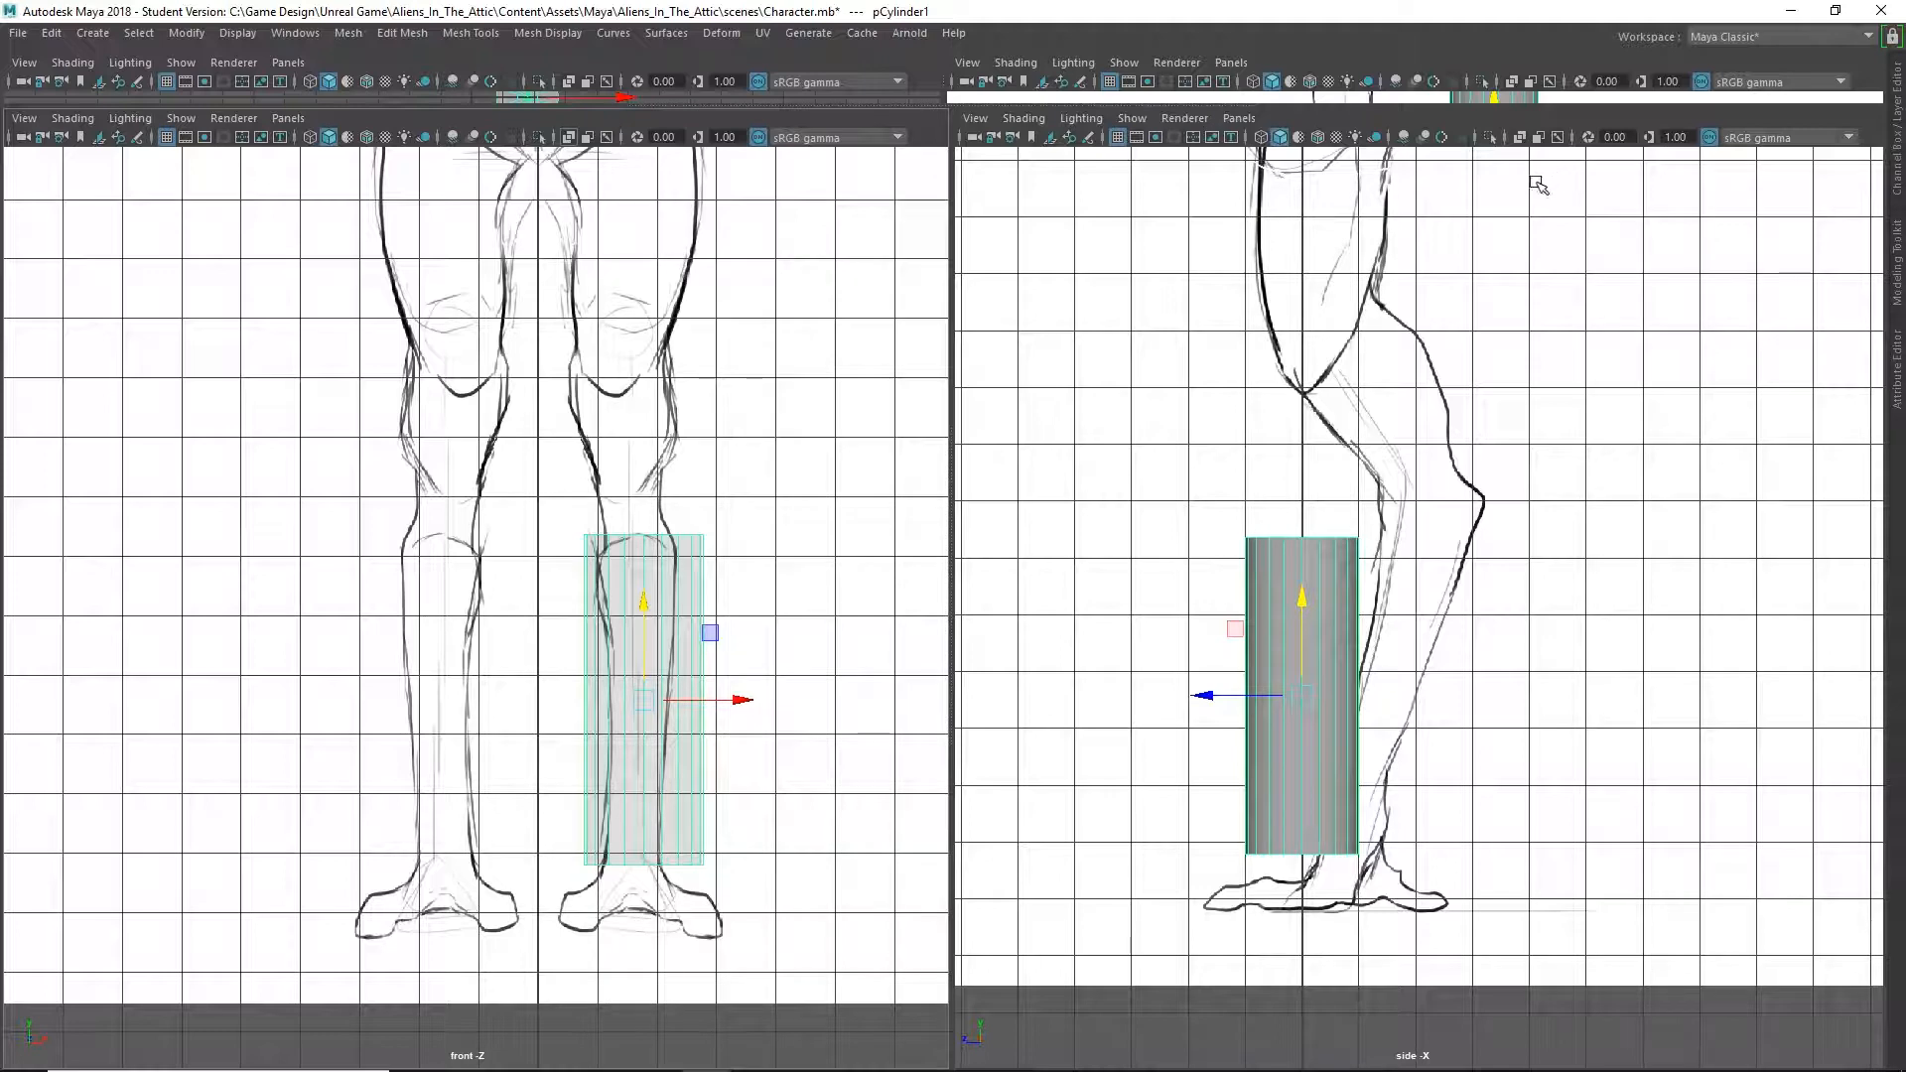
pyautogui.click(1519, 137)
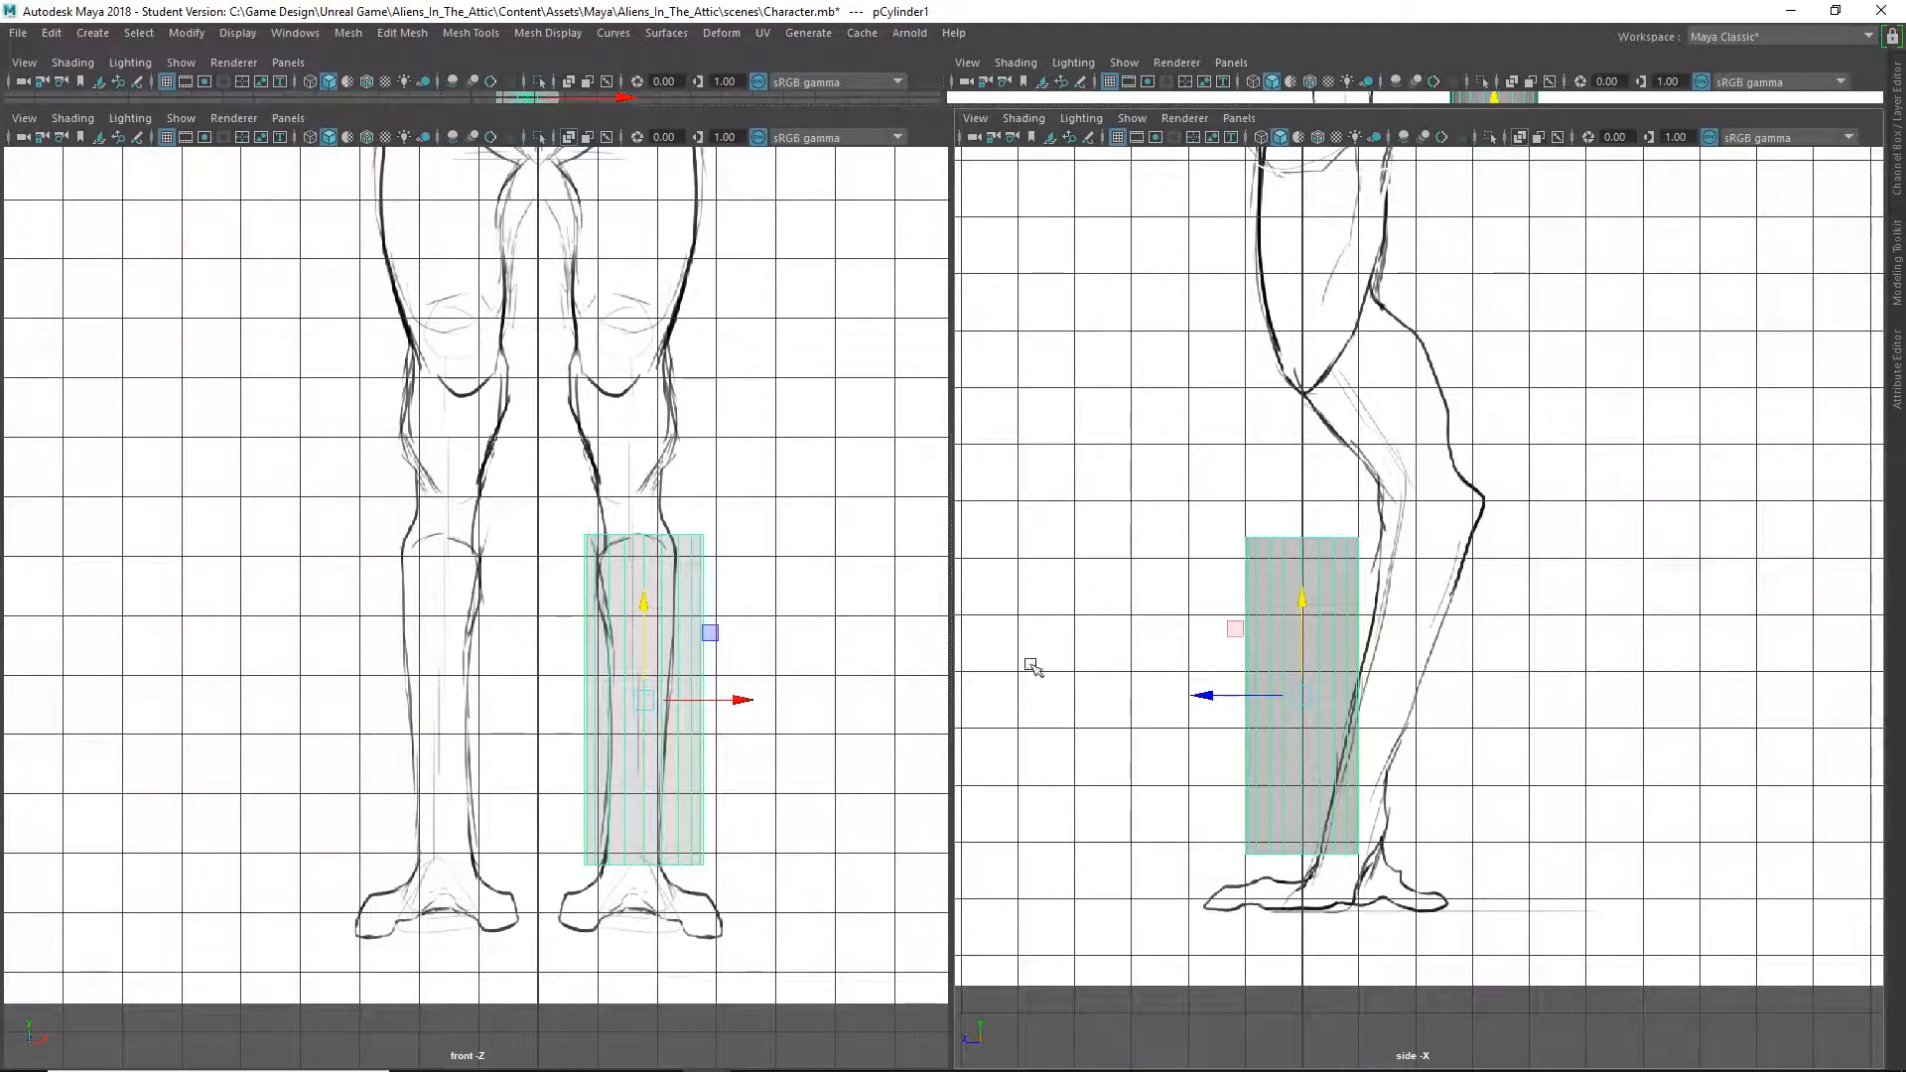
pyautogui.scroll(3, 654, 701)
pyautogui.keyDown('alt'); pyautogui.moveTo(622, 558); pyautogui.dragTo(489, 448, button='middle'); pyautogui.keyUp('alt')
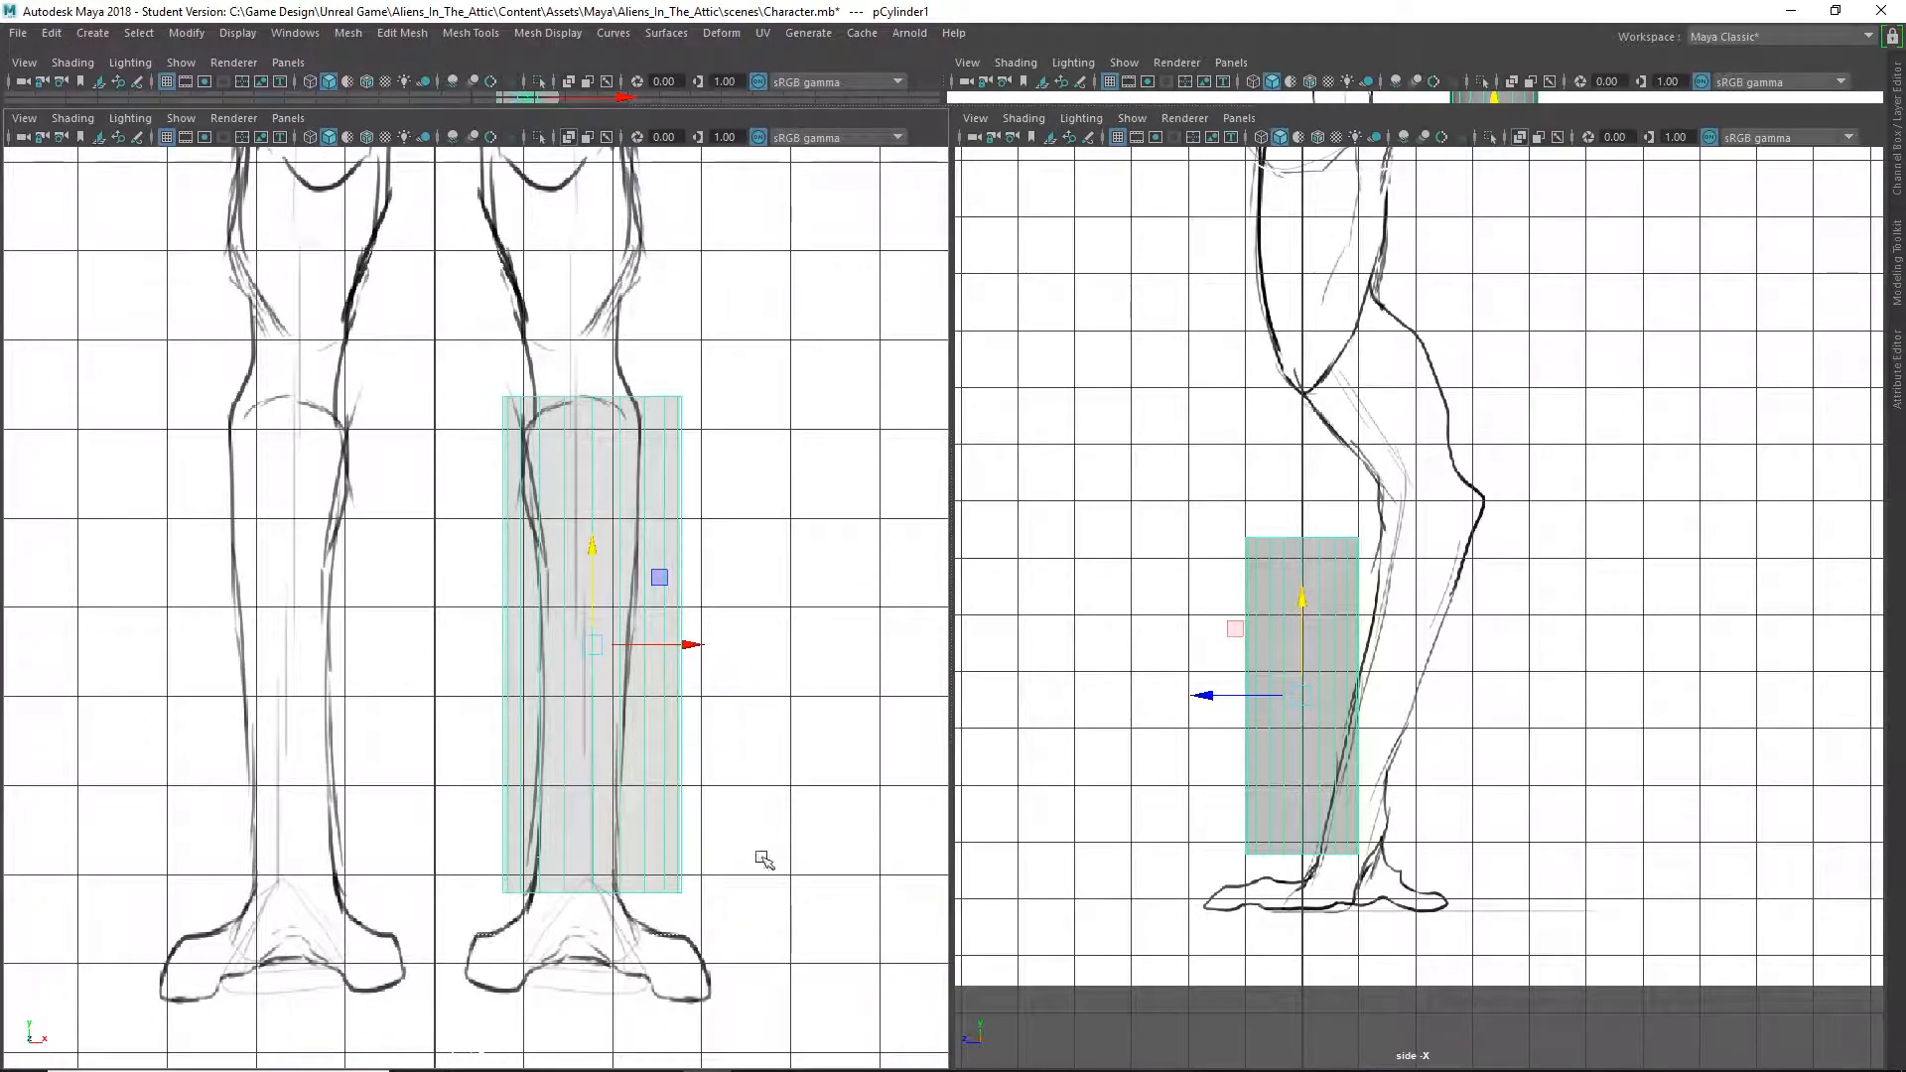
pyautogui.moveTo(640, 476); pyautogui.dragTo(556, 476, button='right')
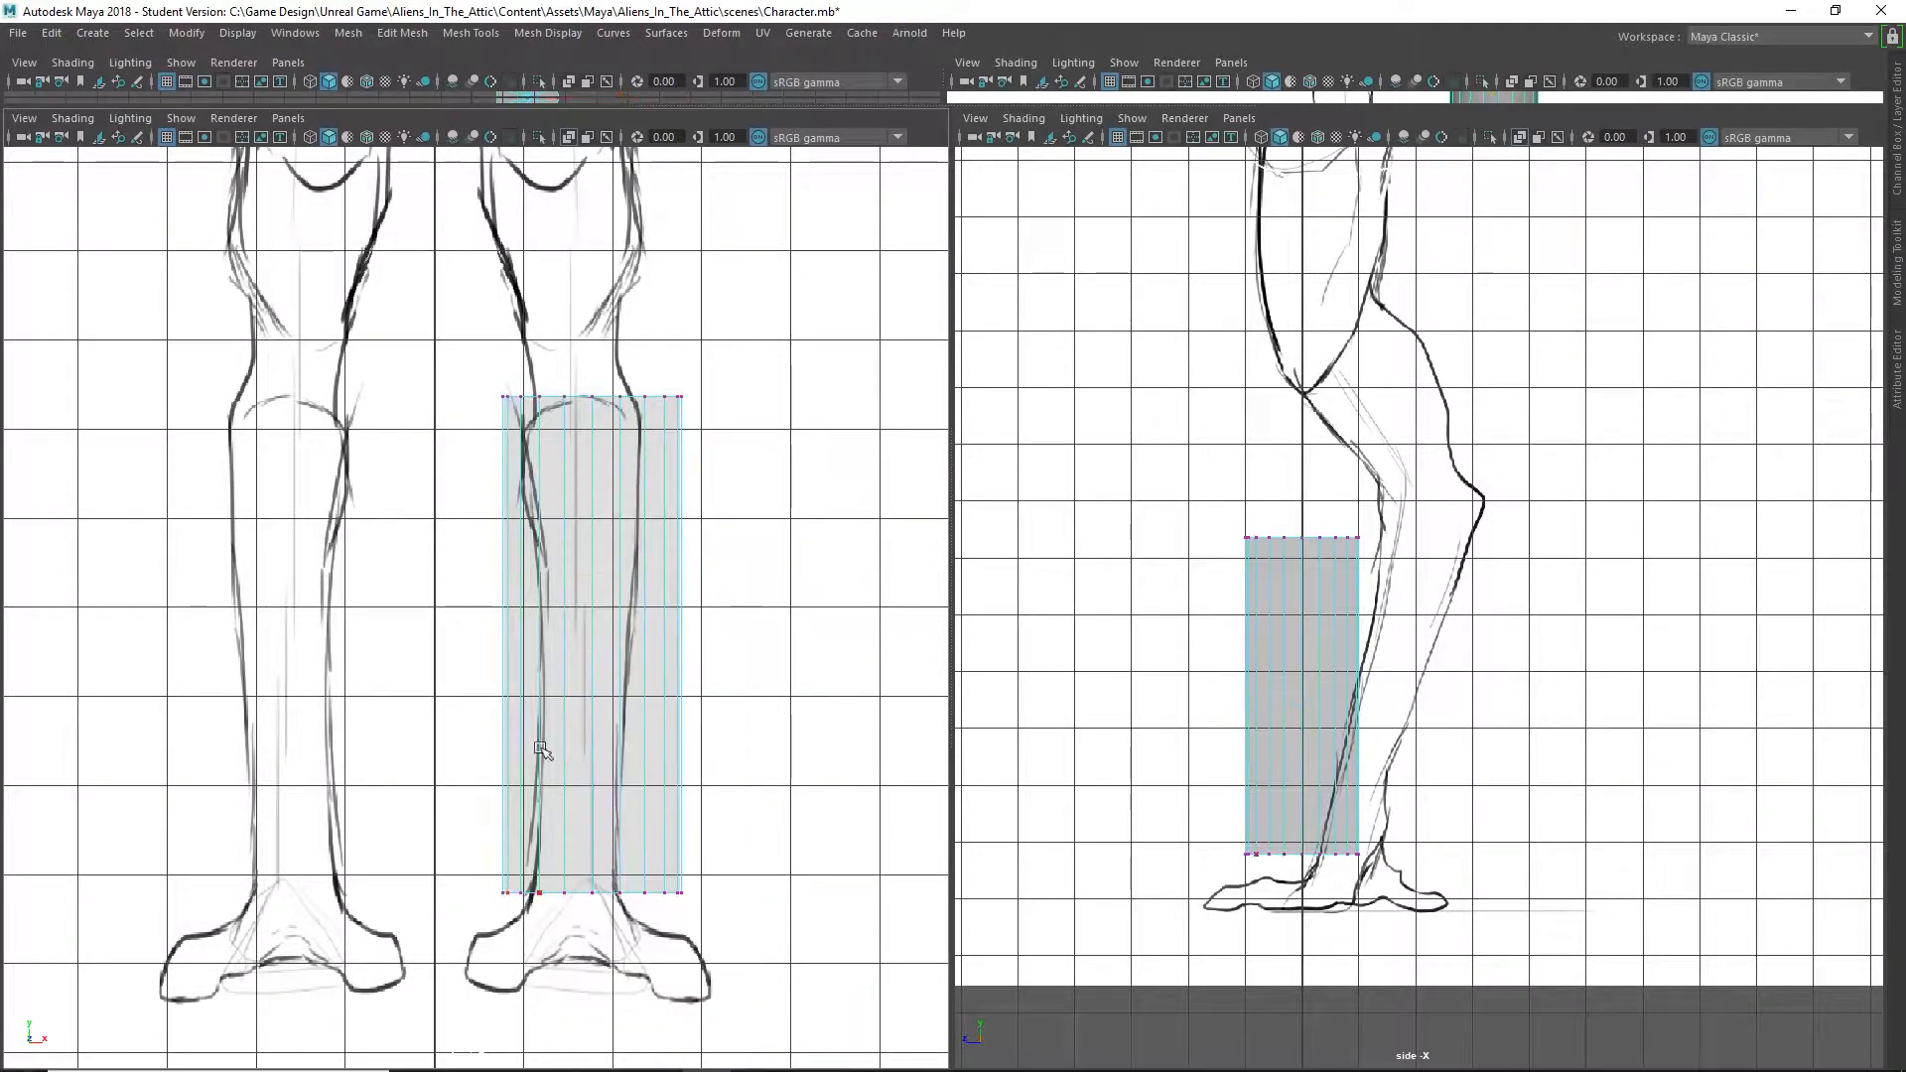
pyautogui.moveTo(569, 901); pyautogui.dragTo(867, 820)
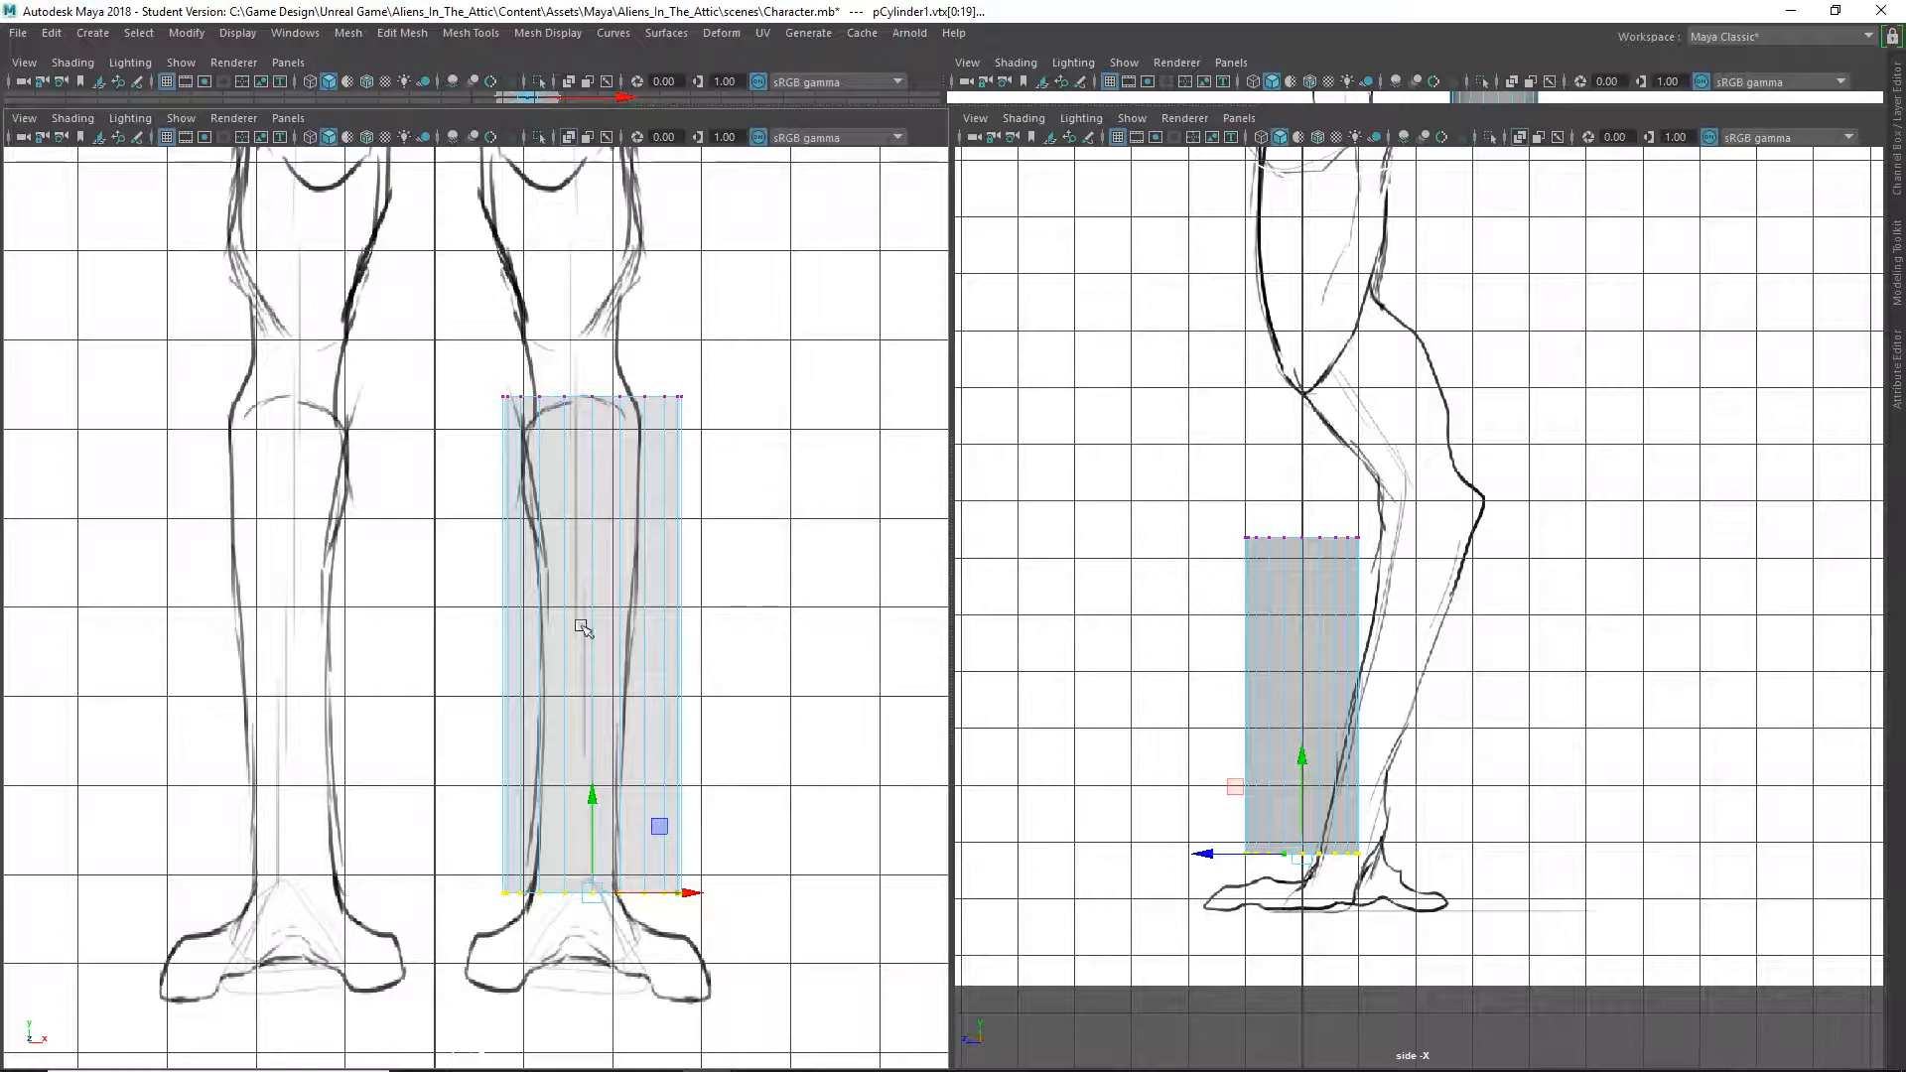
pyautogui.click(794, 720)
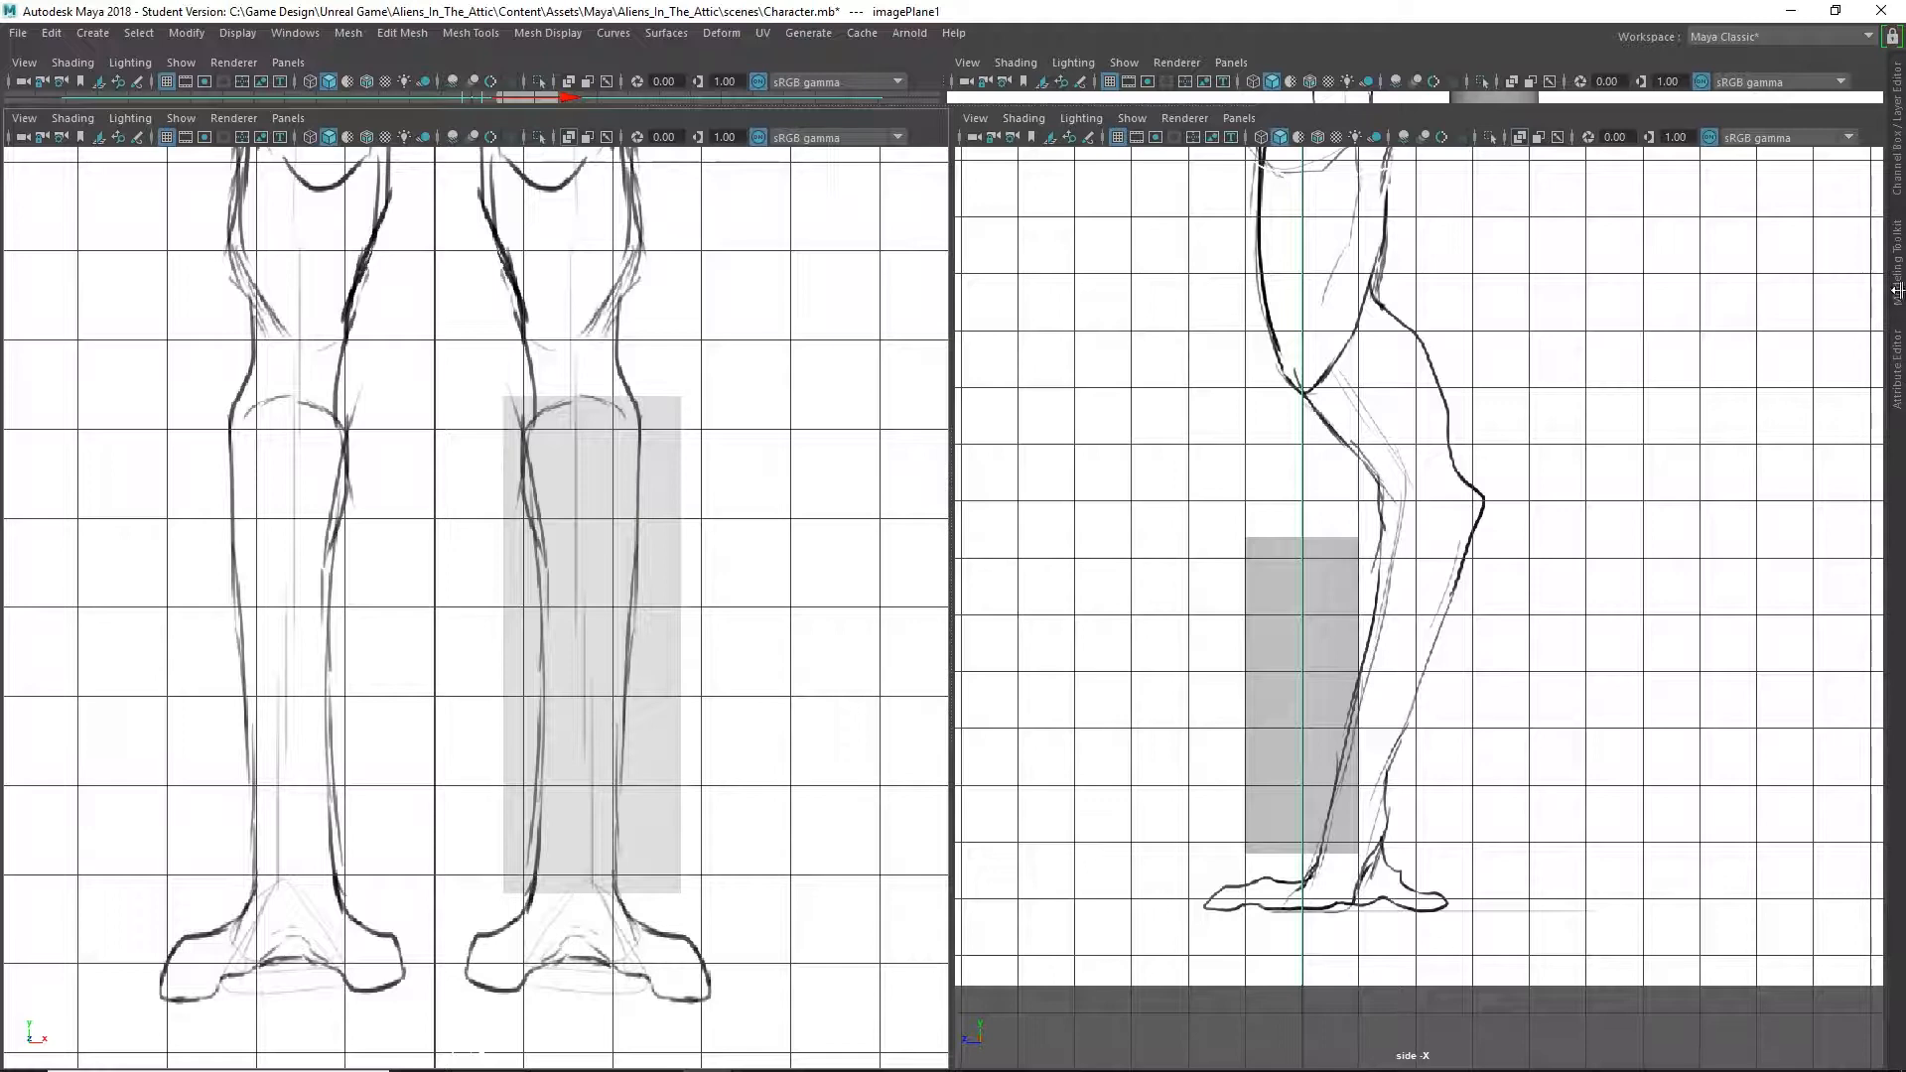
# Set the cylinder's Subdivisions Axis to 10 in its polyCylinder history, then deselect it and hide the Attribute Editor
pyautogui.click(1897, 358)
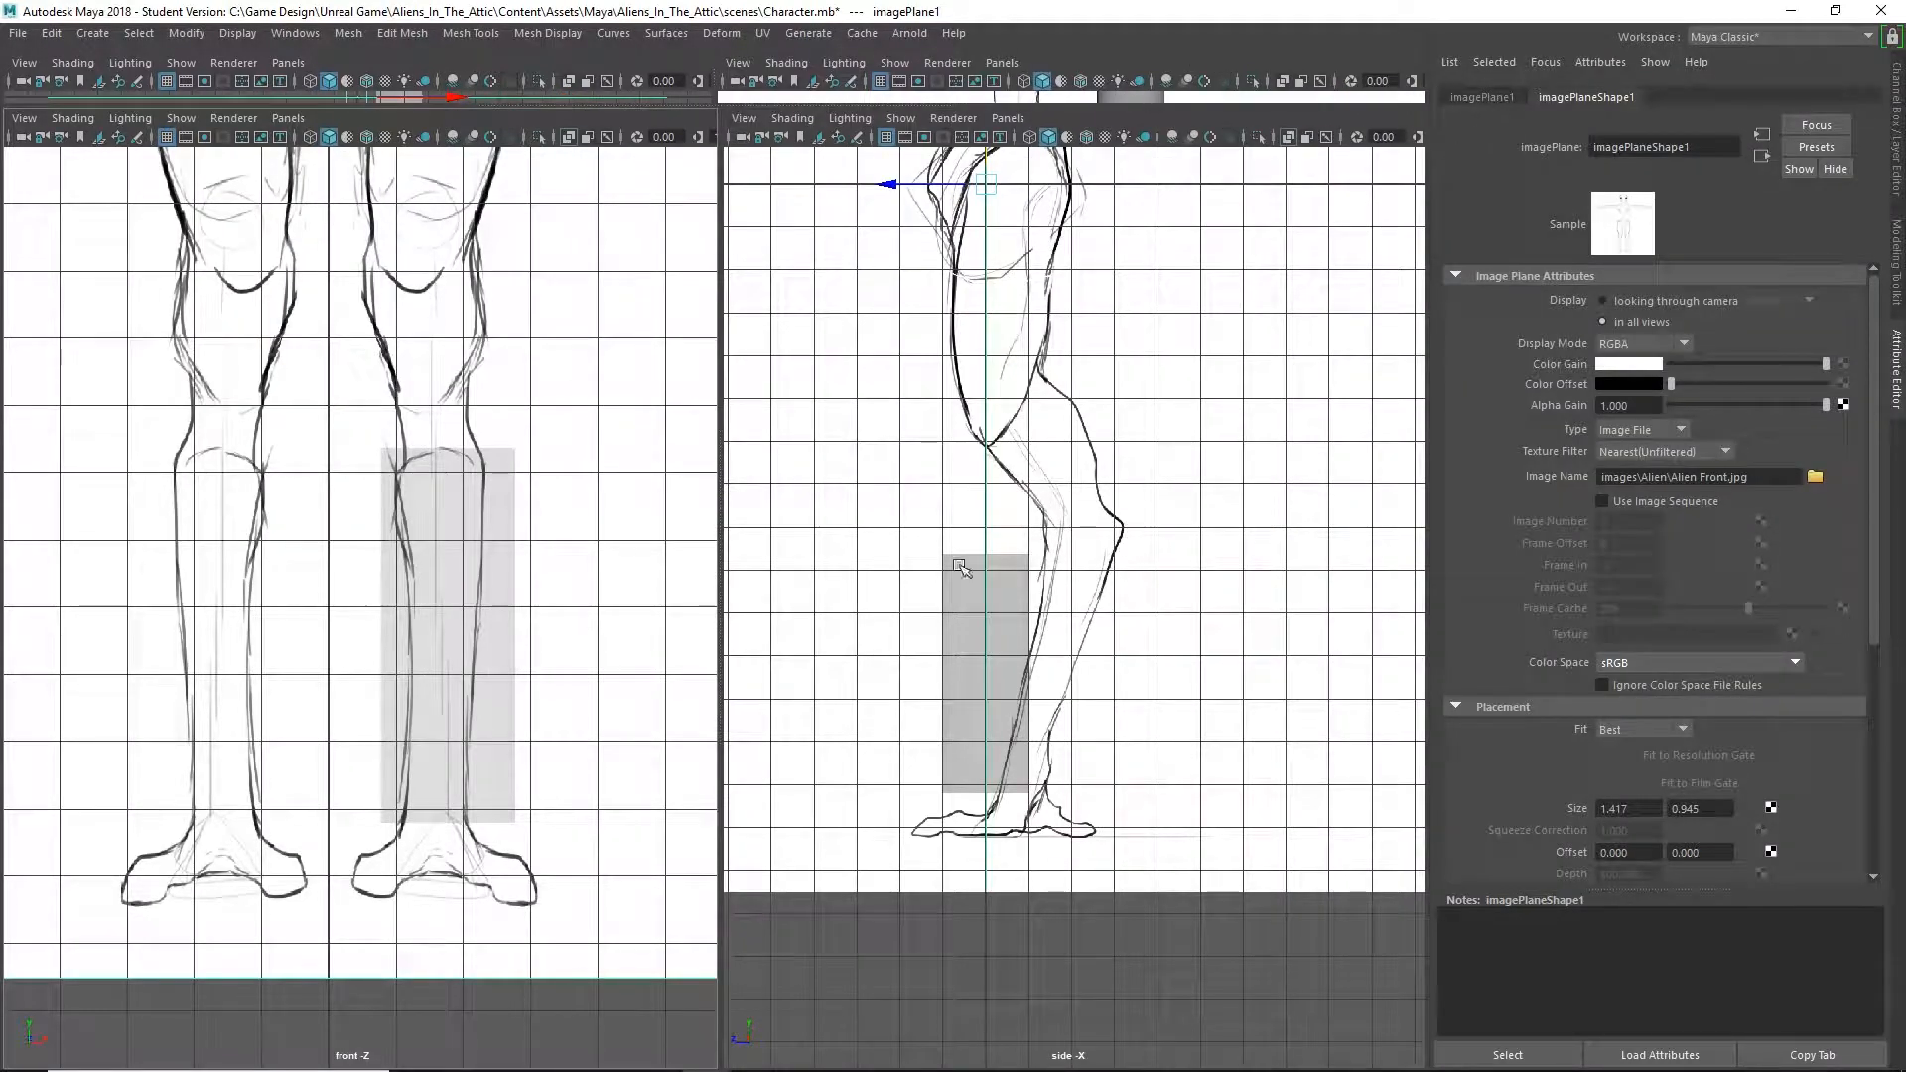
pyautogui.click(460, 547)
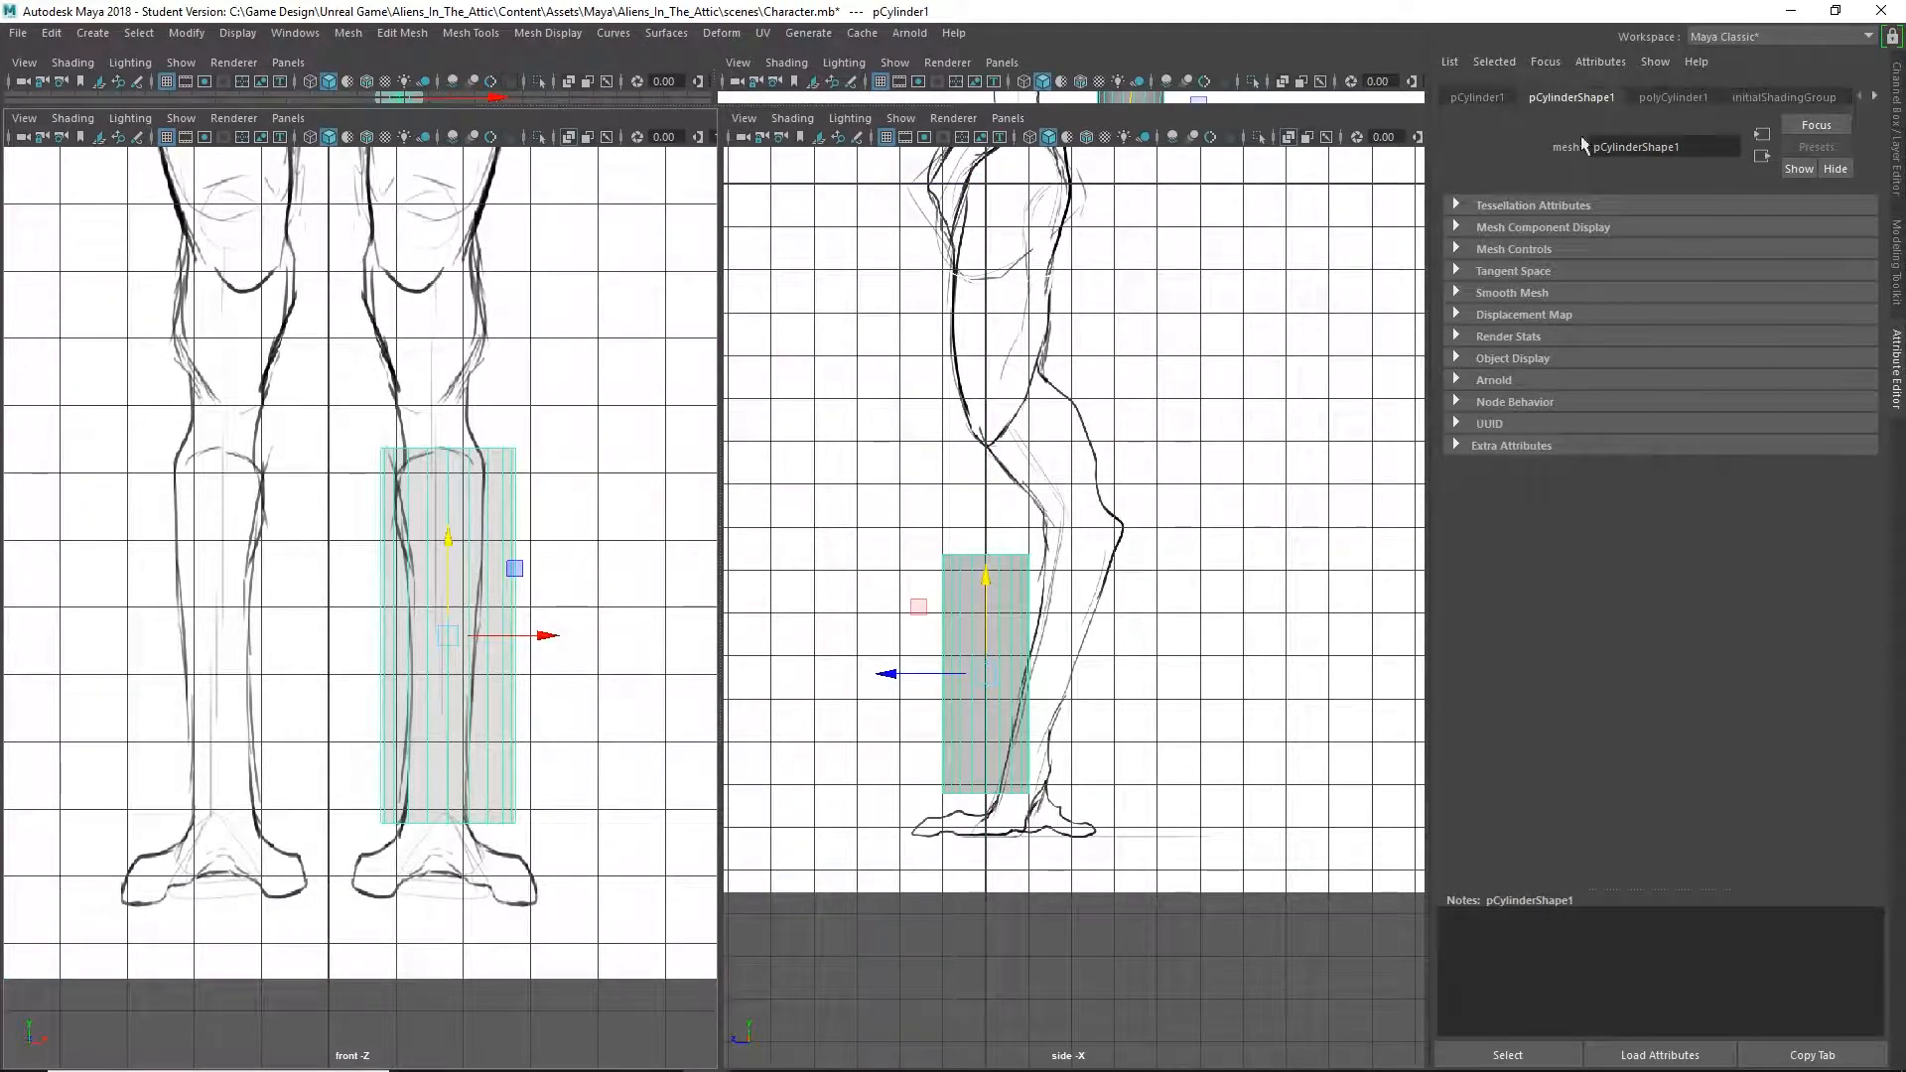
pyautogui.click(1483, 97)
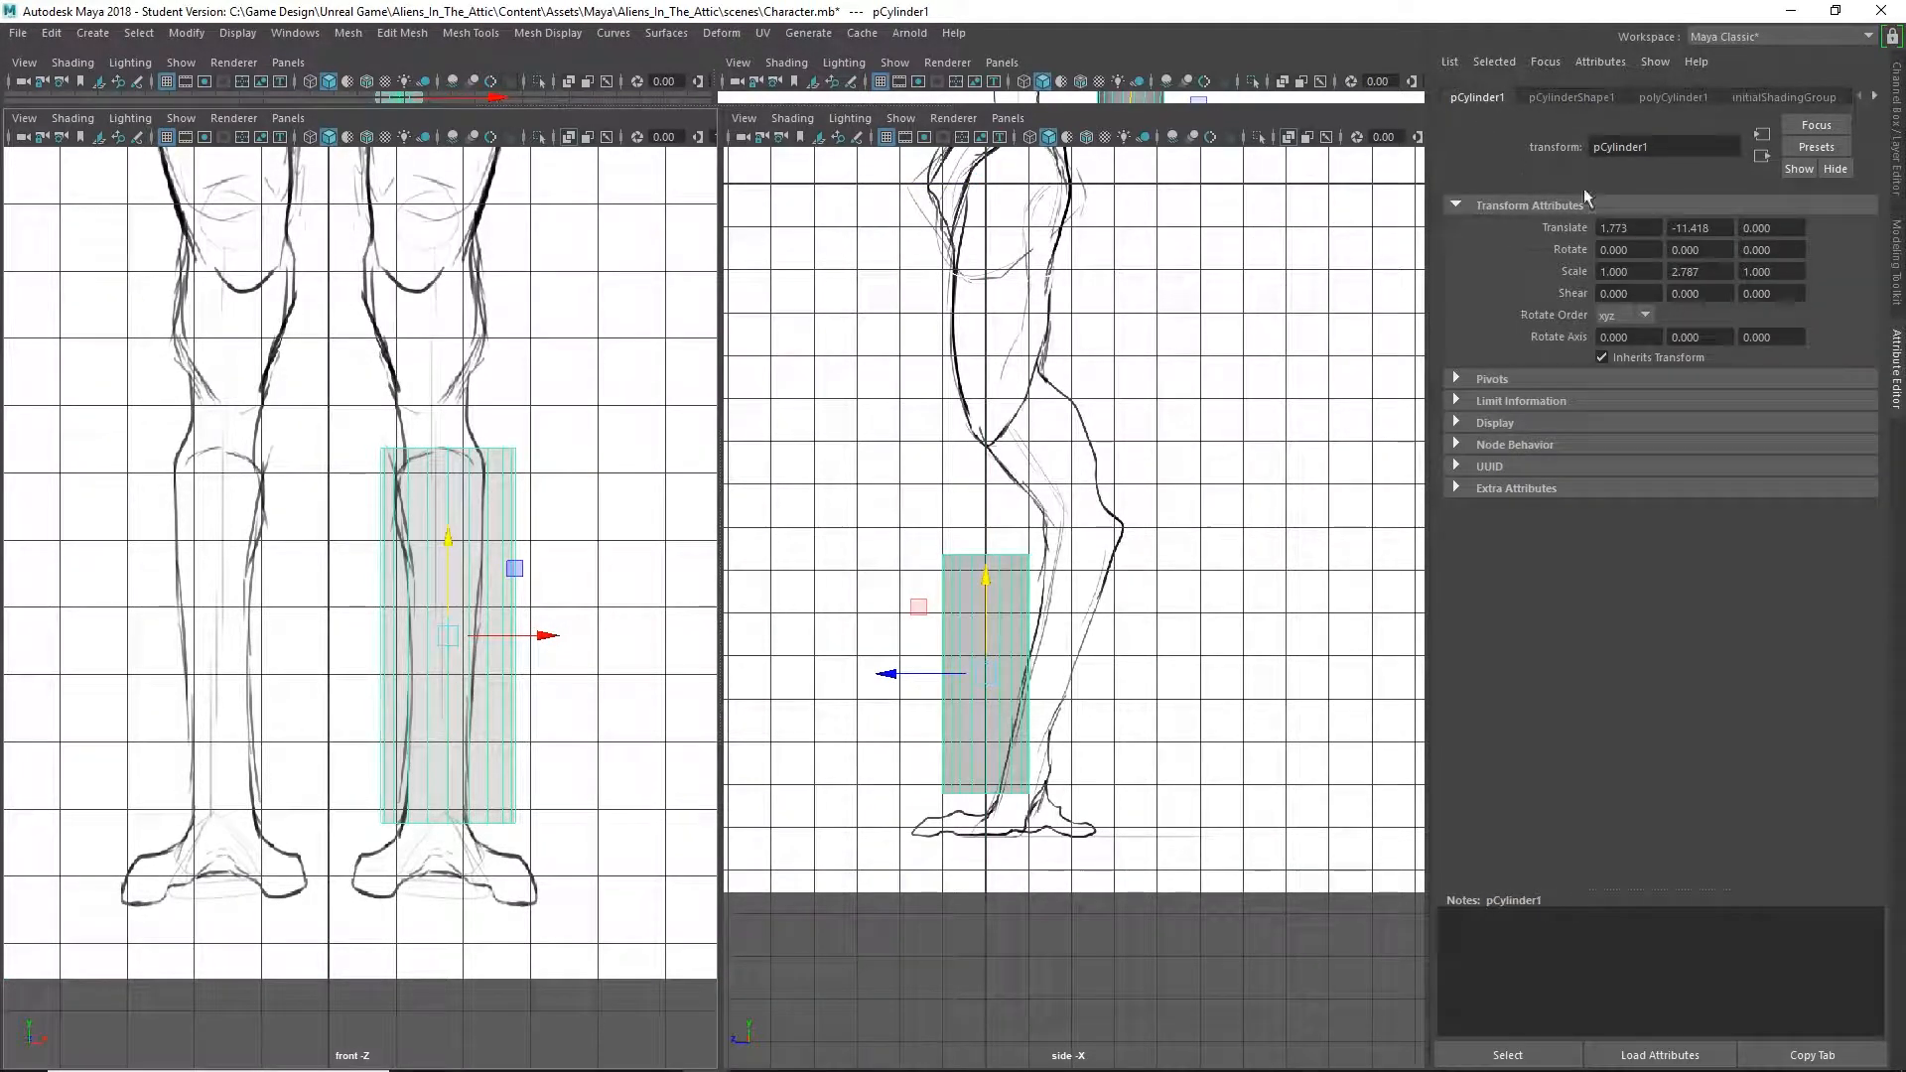
pyautogui.click(1675, 97)
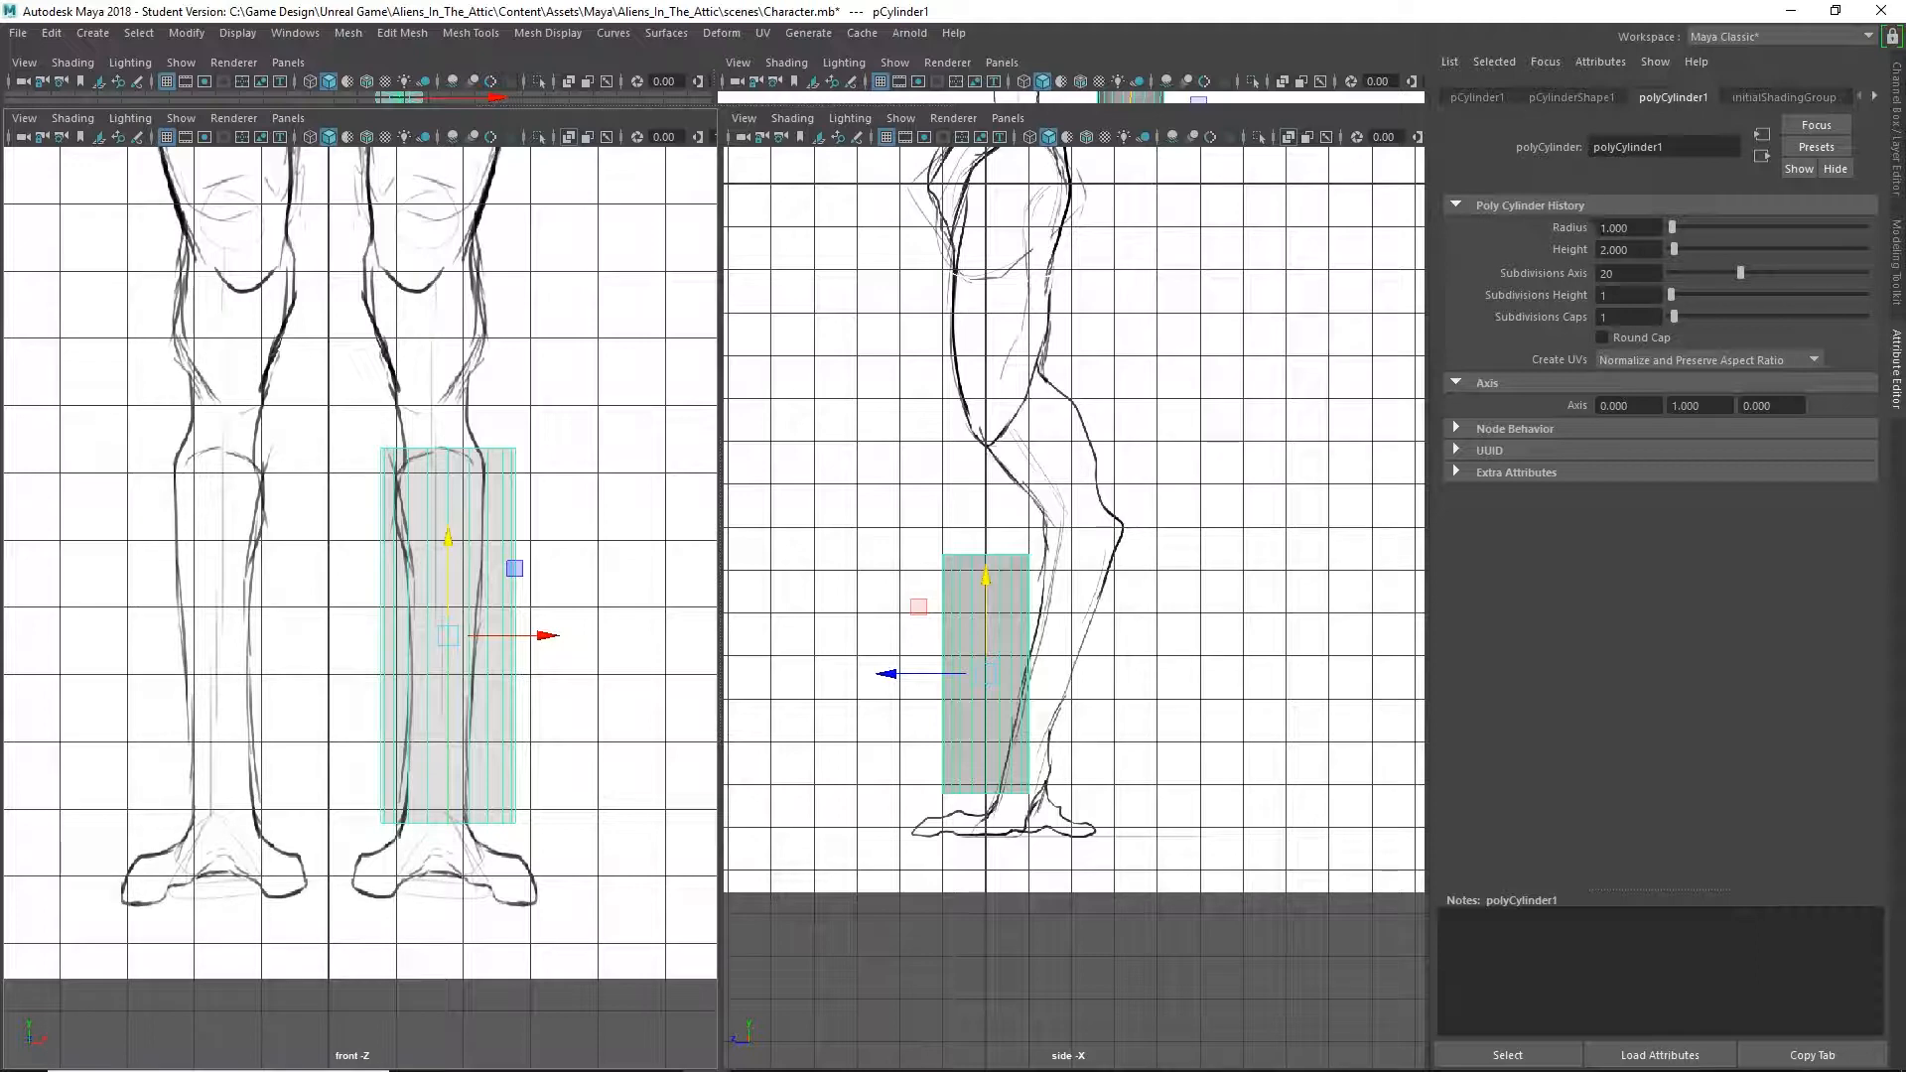
pyautogui.moveTo(1730, 266); pyautogui.dragTo(1702, 286)
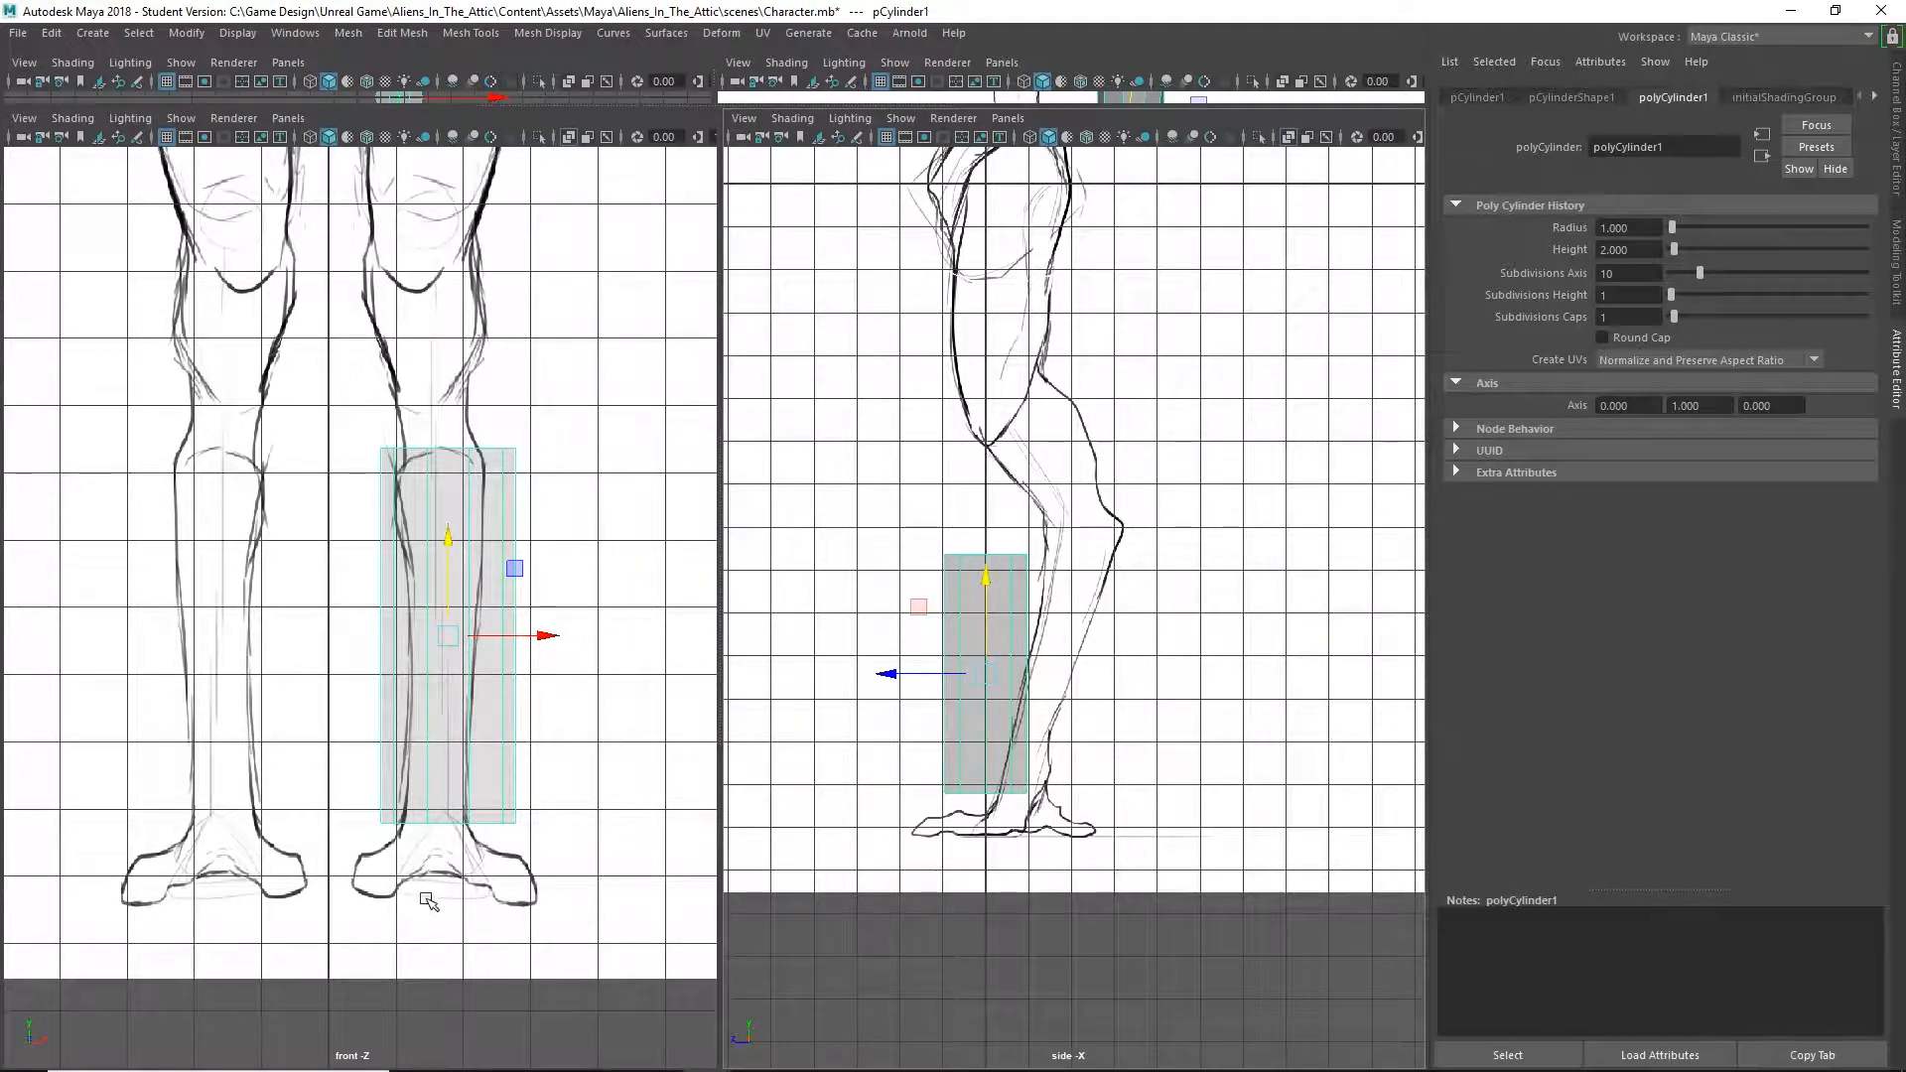
pyautogui.moveTo(465, 813); pyautogui.dragTo(433, 635, button='right')
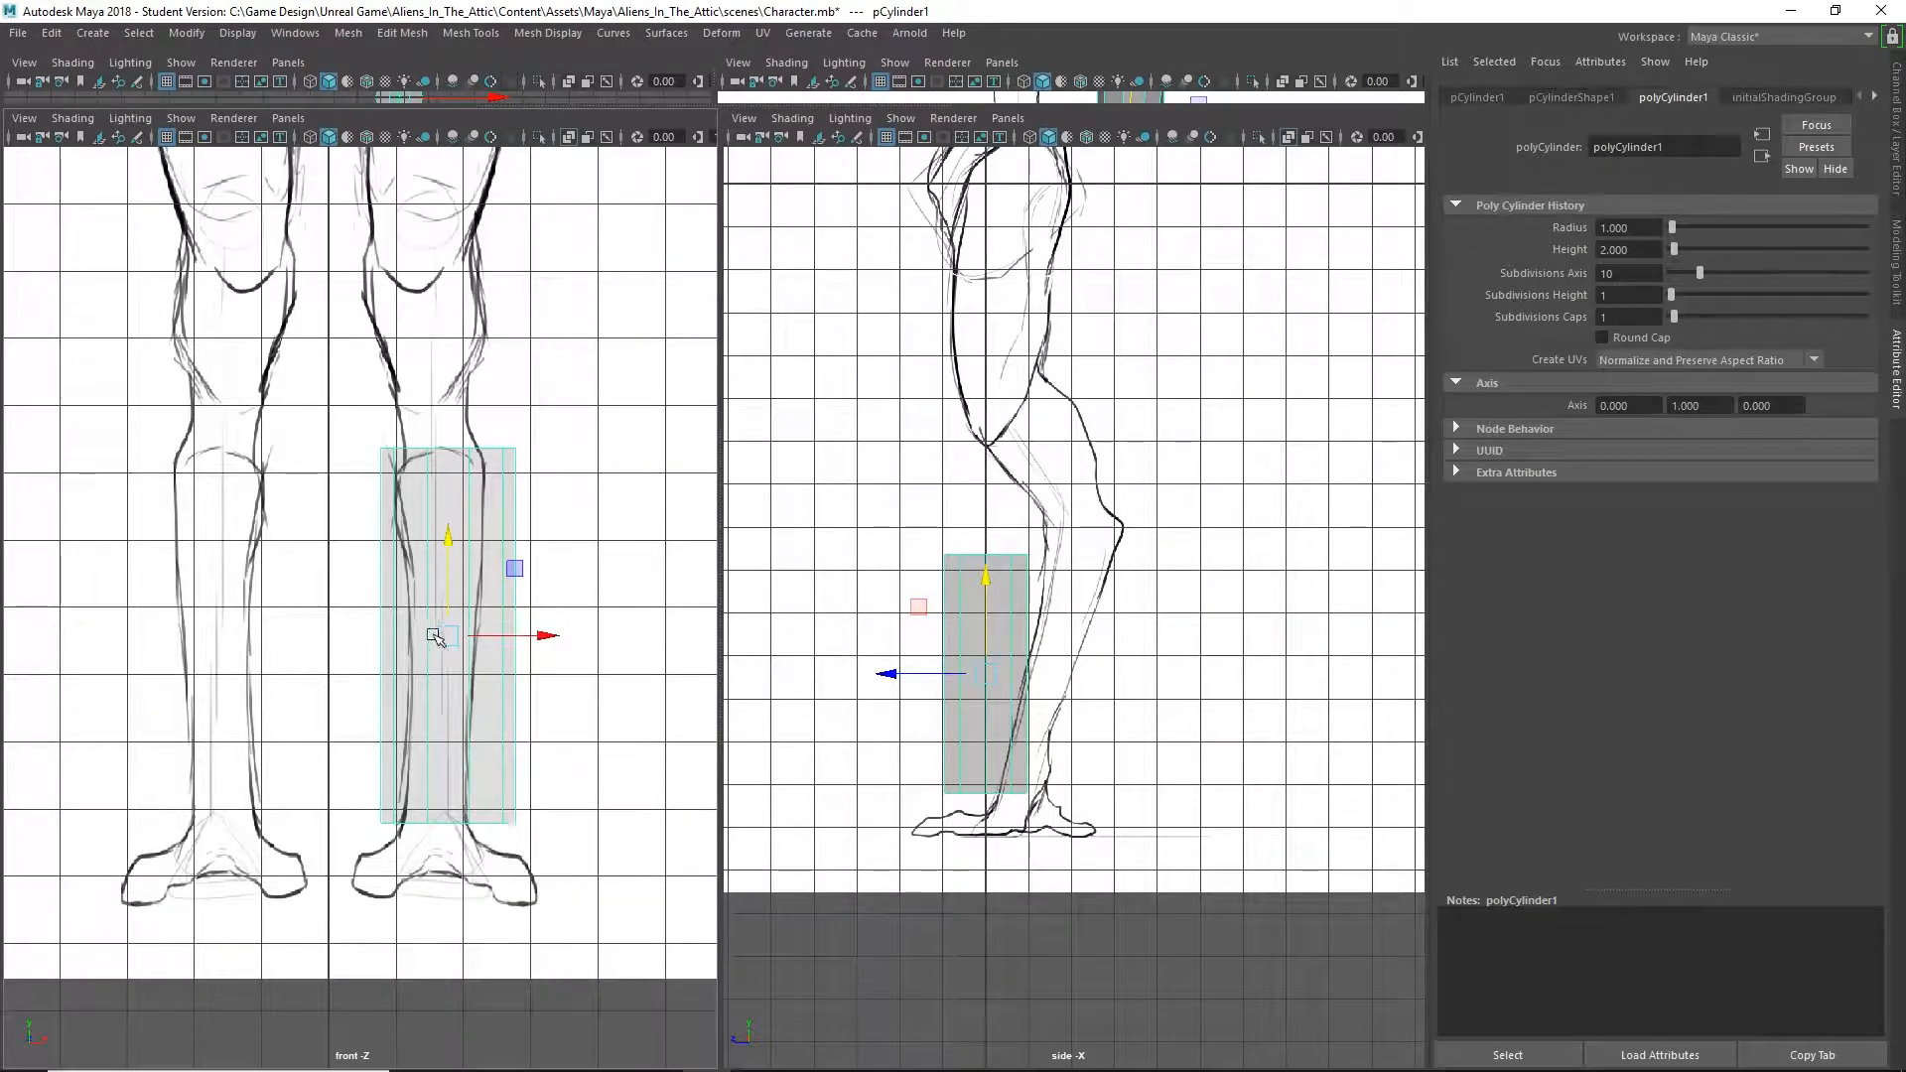
pyautogui.click(541, 574)
pyautogui.click(1897, 383)
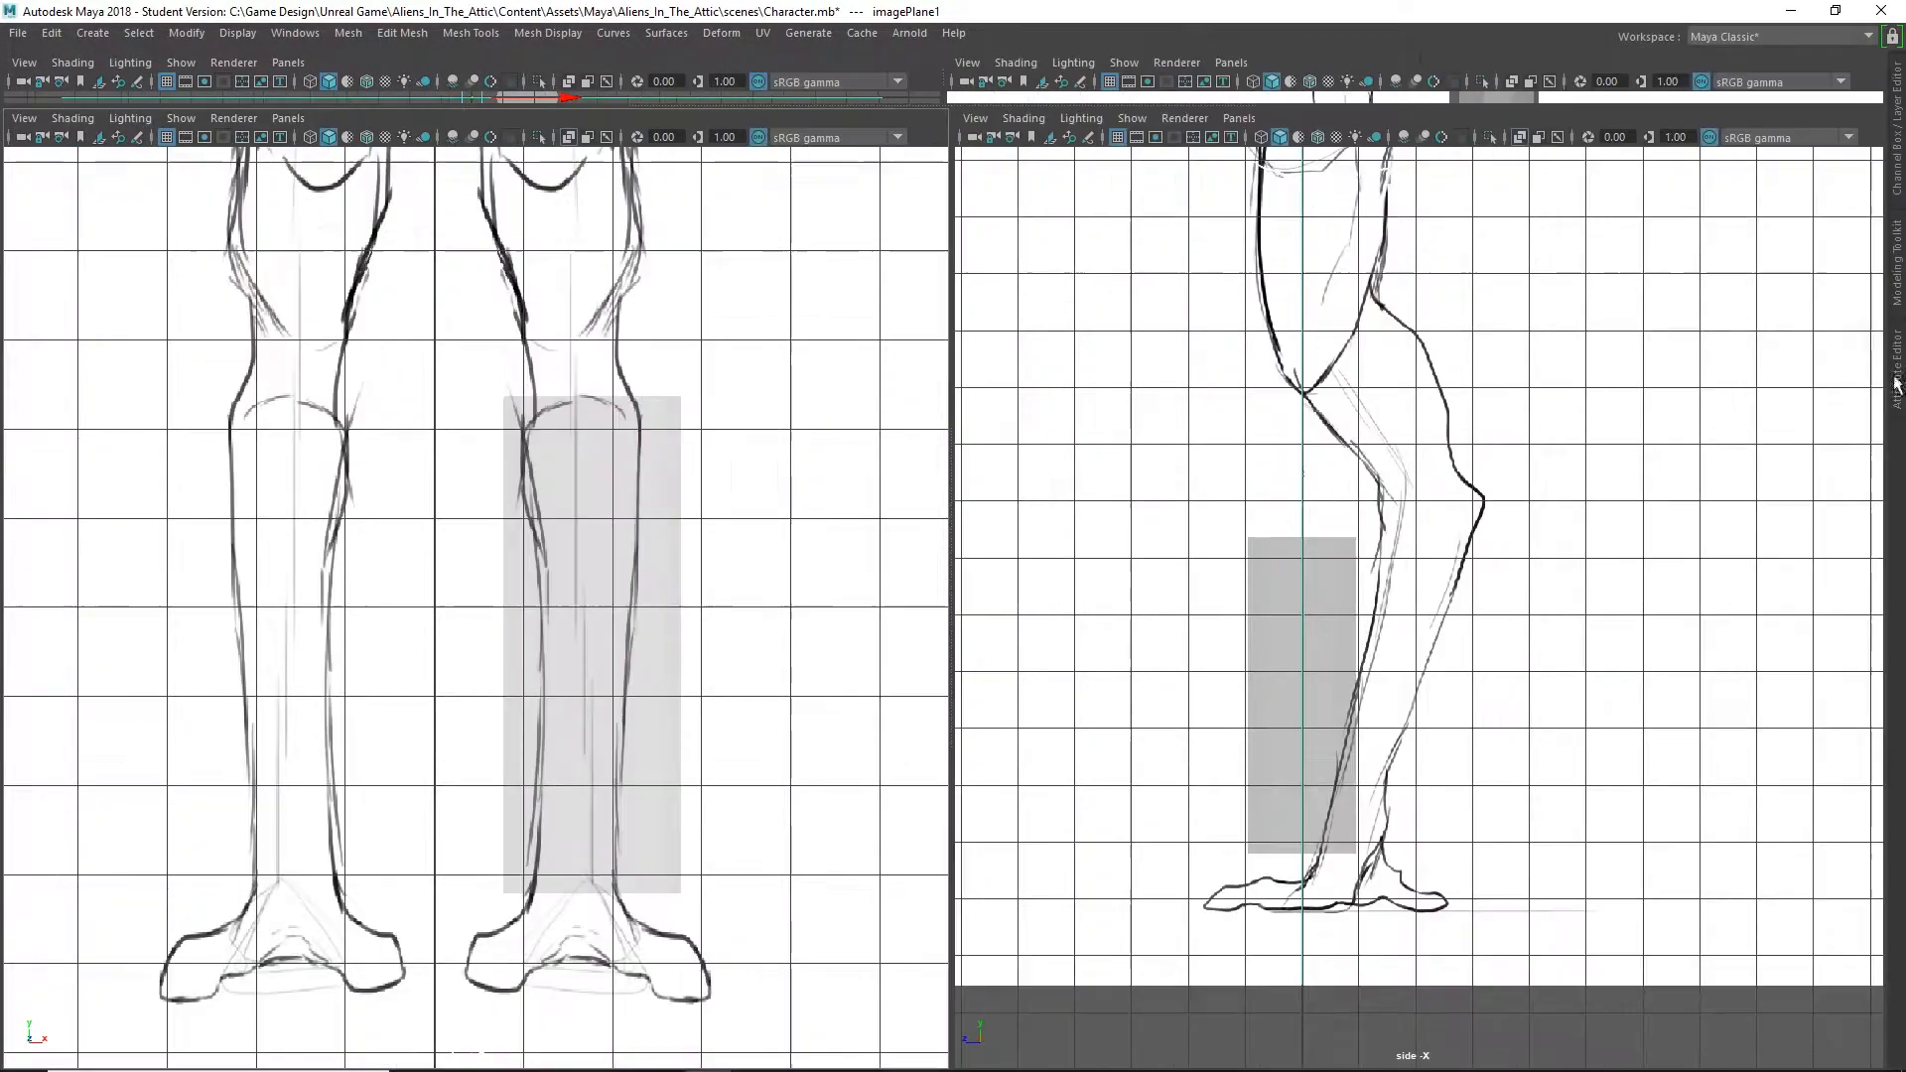
# Scale down the cylinder's bottom vertex ring uniformly and shift it sideways to match the ankle in the front view
pyautogui.click(647, 736)
pyautogui.rightClick(603, 739)
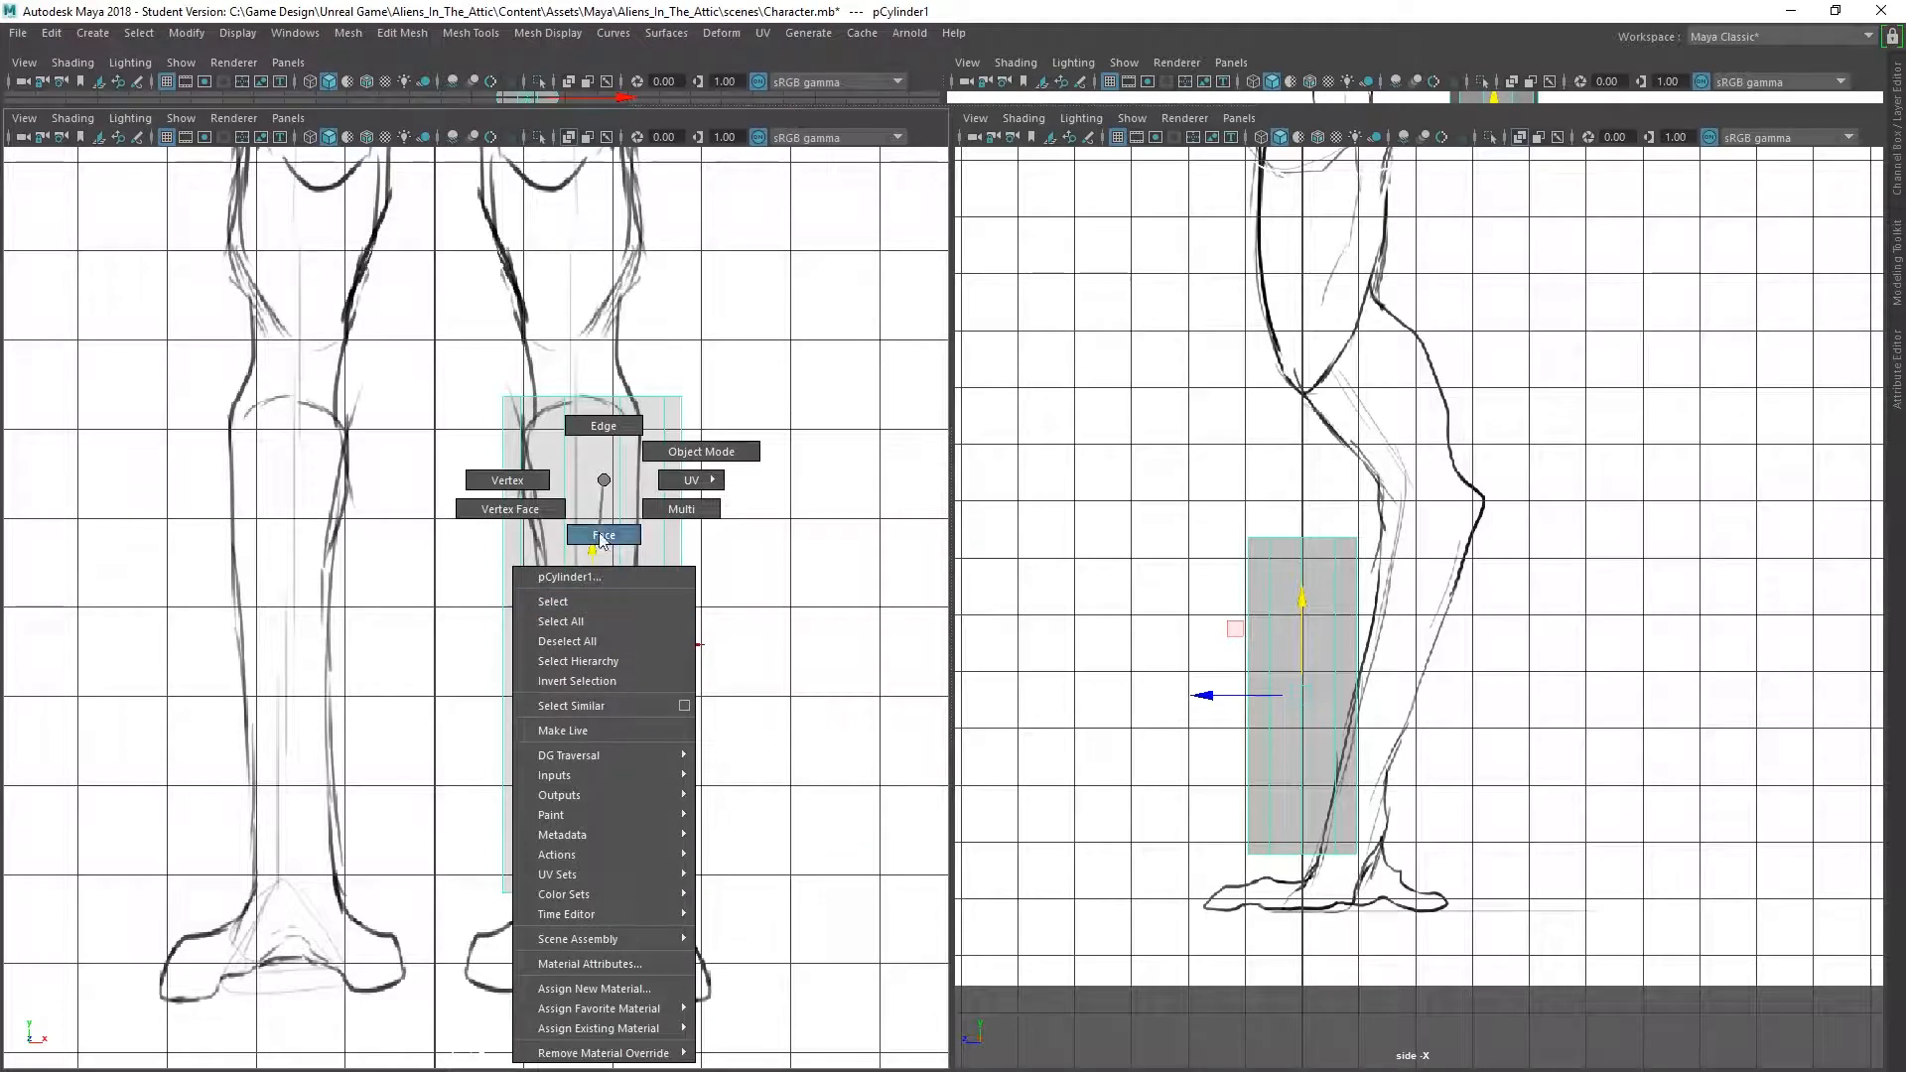
pyautogui.click(507, 480)
pyautogui.moveTo(458, 935); pyautogui.dragTo(791, 854)
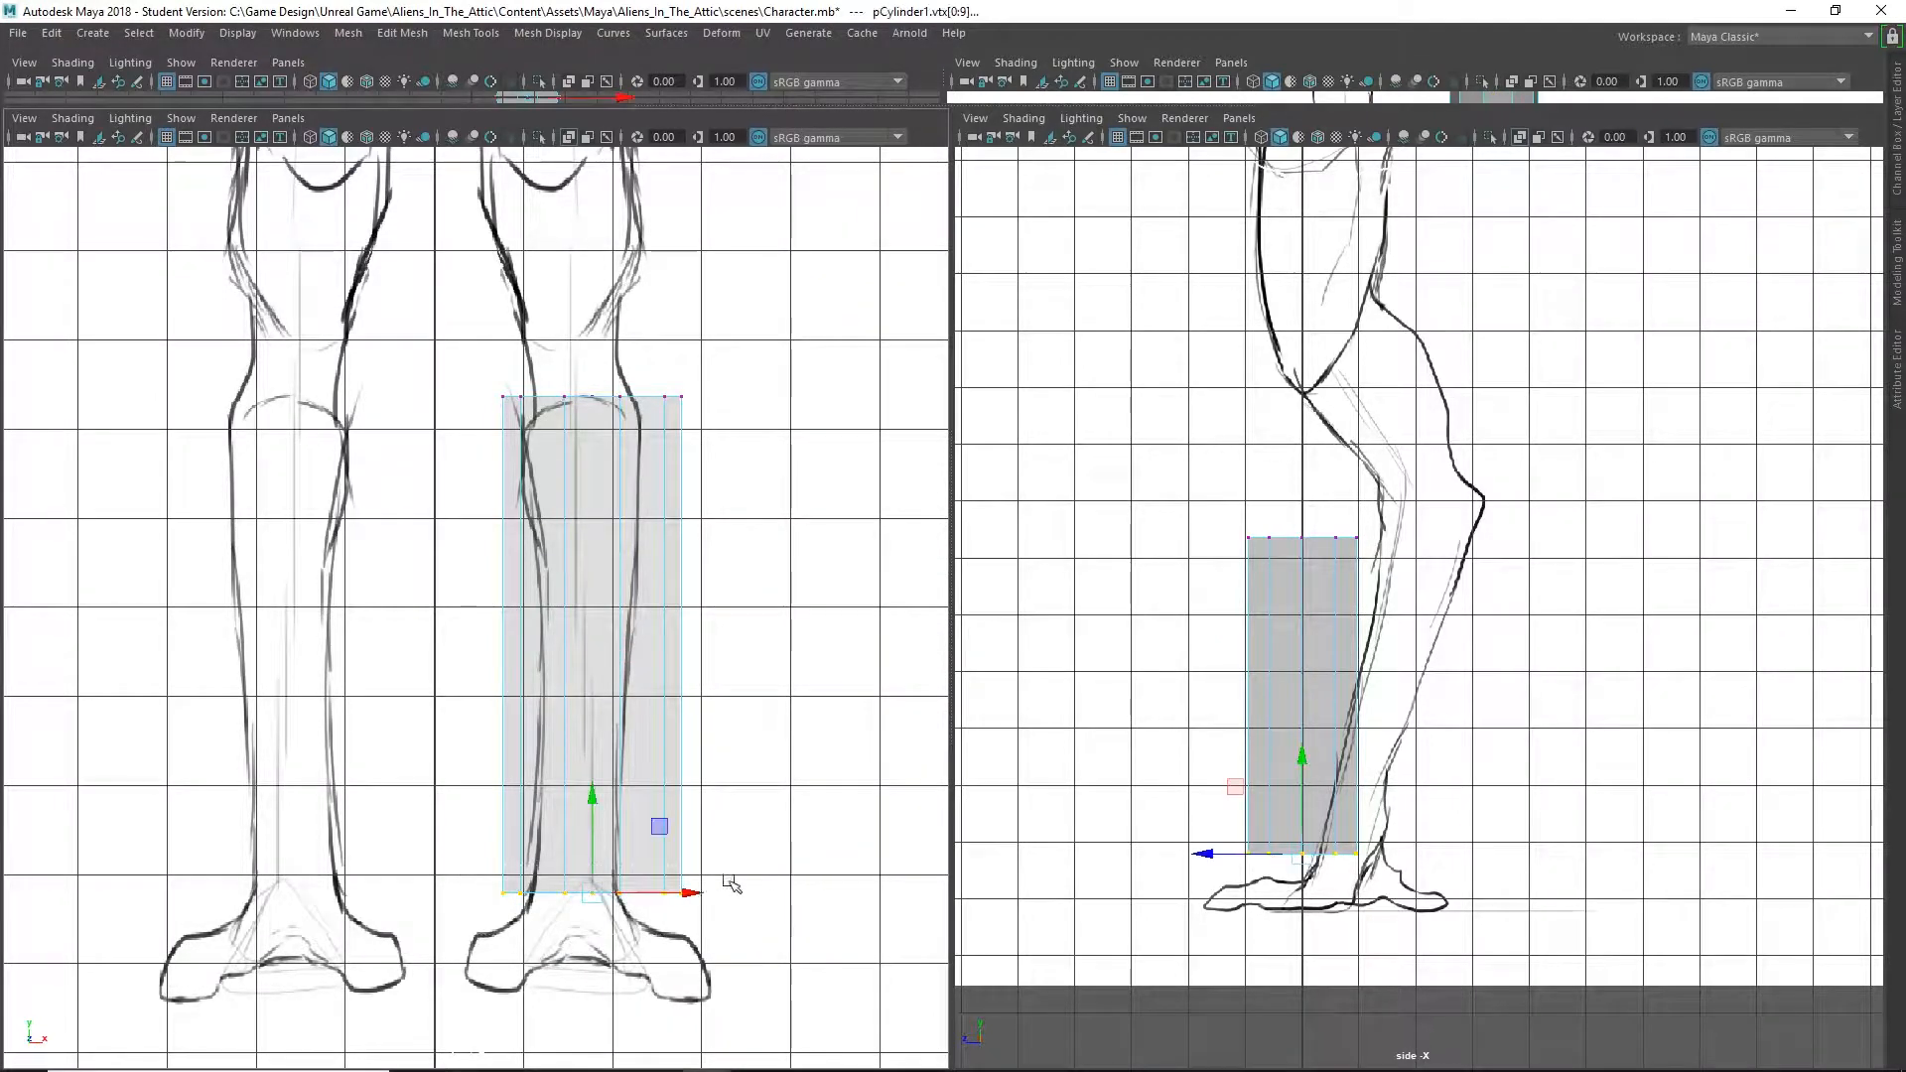
pyautogui.press('r')
pyautogui.moveTo(590, 895); pyautogui.dragTo(542, 902)
pyautogui.press('w')
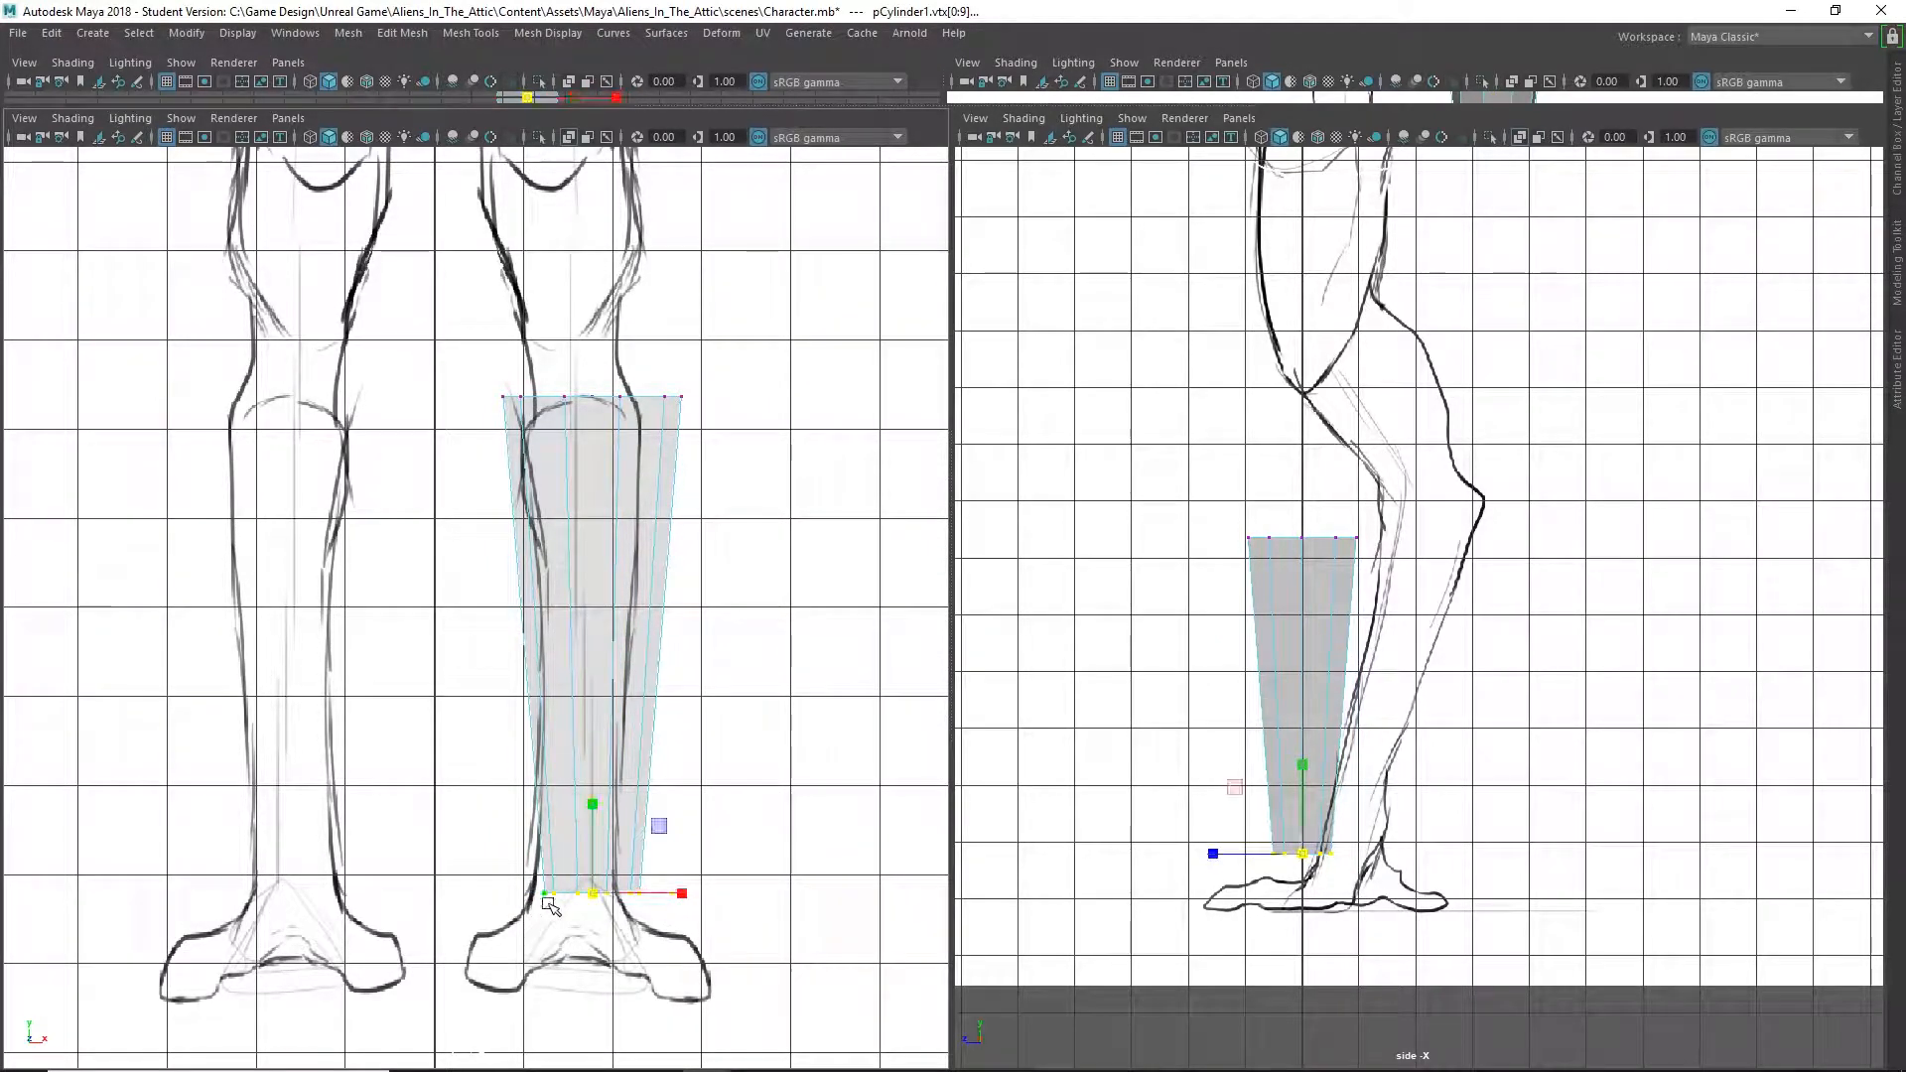
pyautogui.moveTo(691, 898); pyautogui.dragTo(676, 898)
# Narrow the cylinder's top vertex ring and shift it sideways to fit the upper shin in the front view
pyautogui.moveTo(451, 429); pyautogui.dragTo(783, 329)
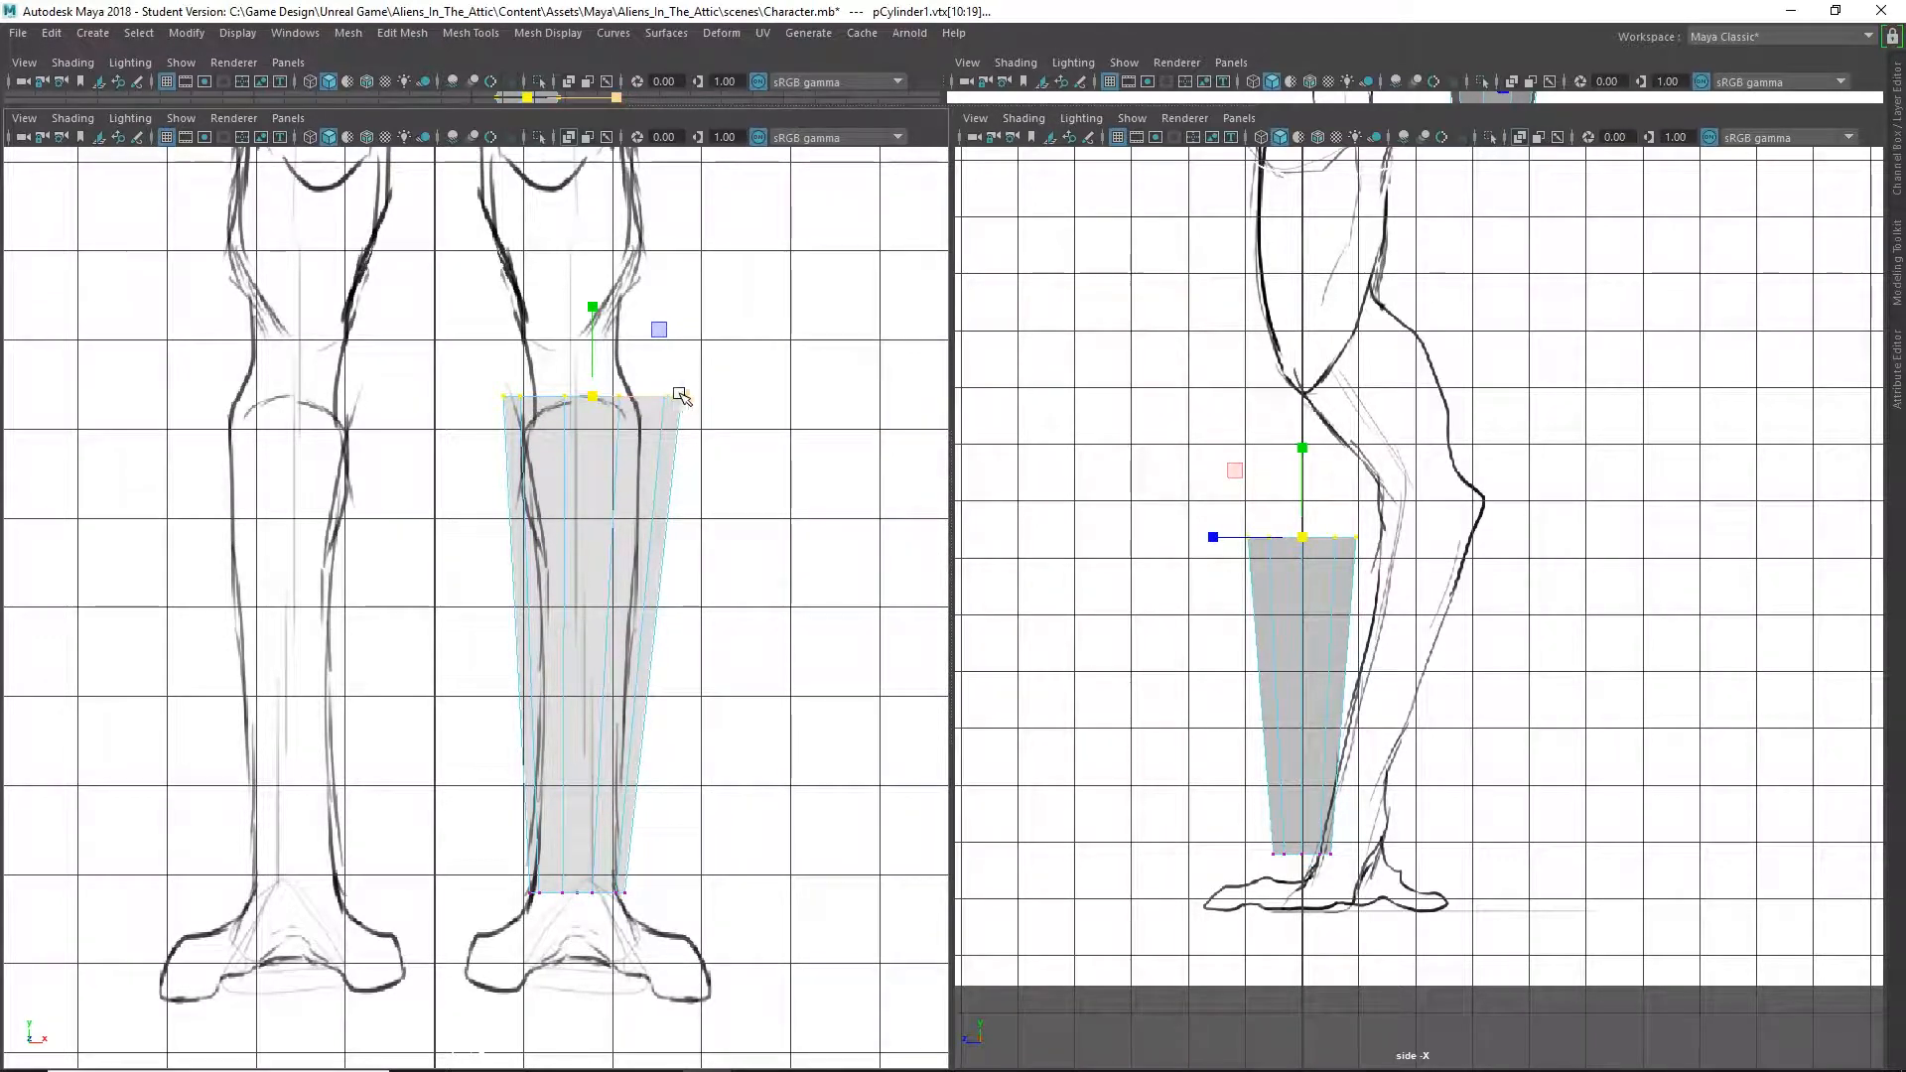
pyautogui.moveTo(675, 395)
pyautogui.mouseDown()
pyautogui.moveTo(646, 396)
pyautogui.moveTo(669, 397)
pyautogui.mouseUp()
pyautogui.press('w')
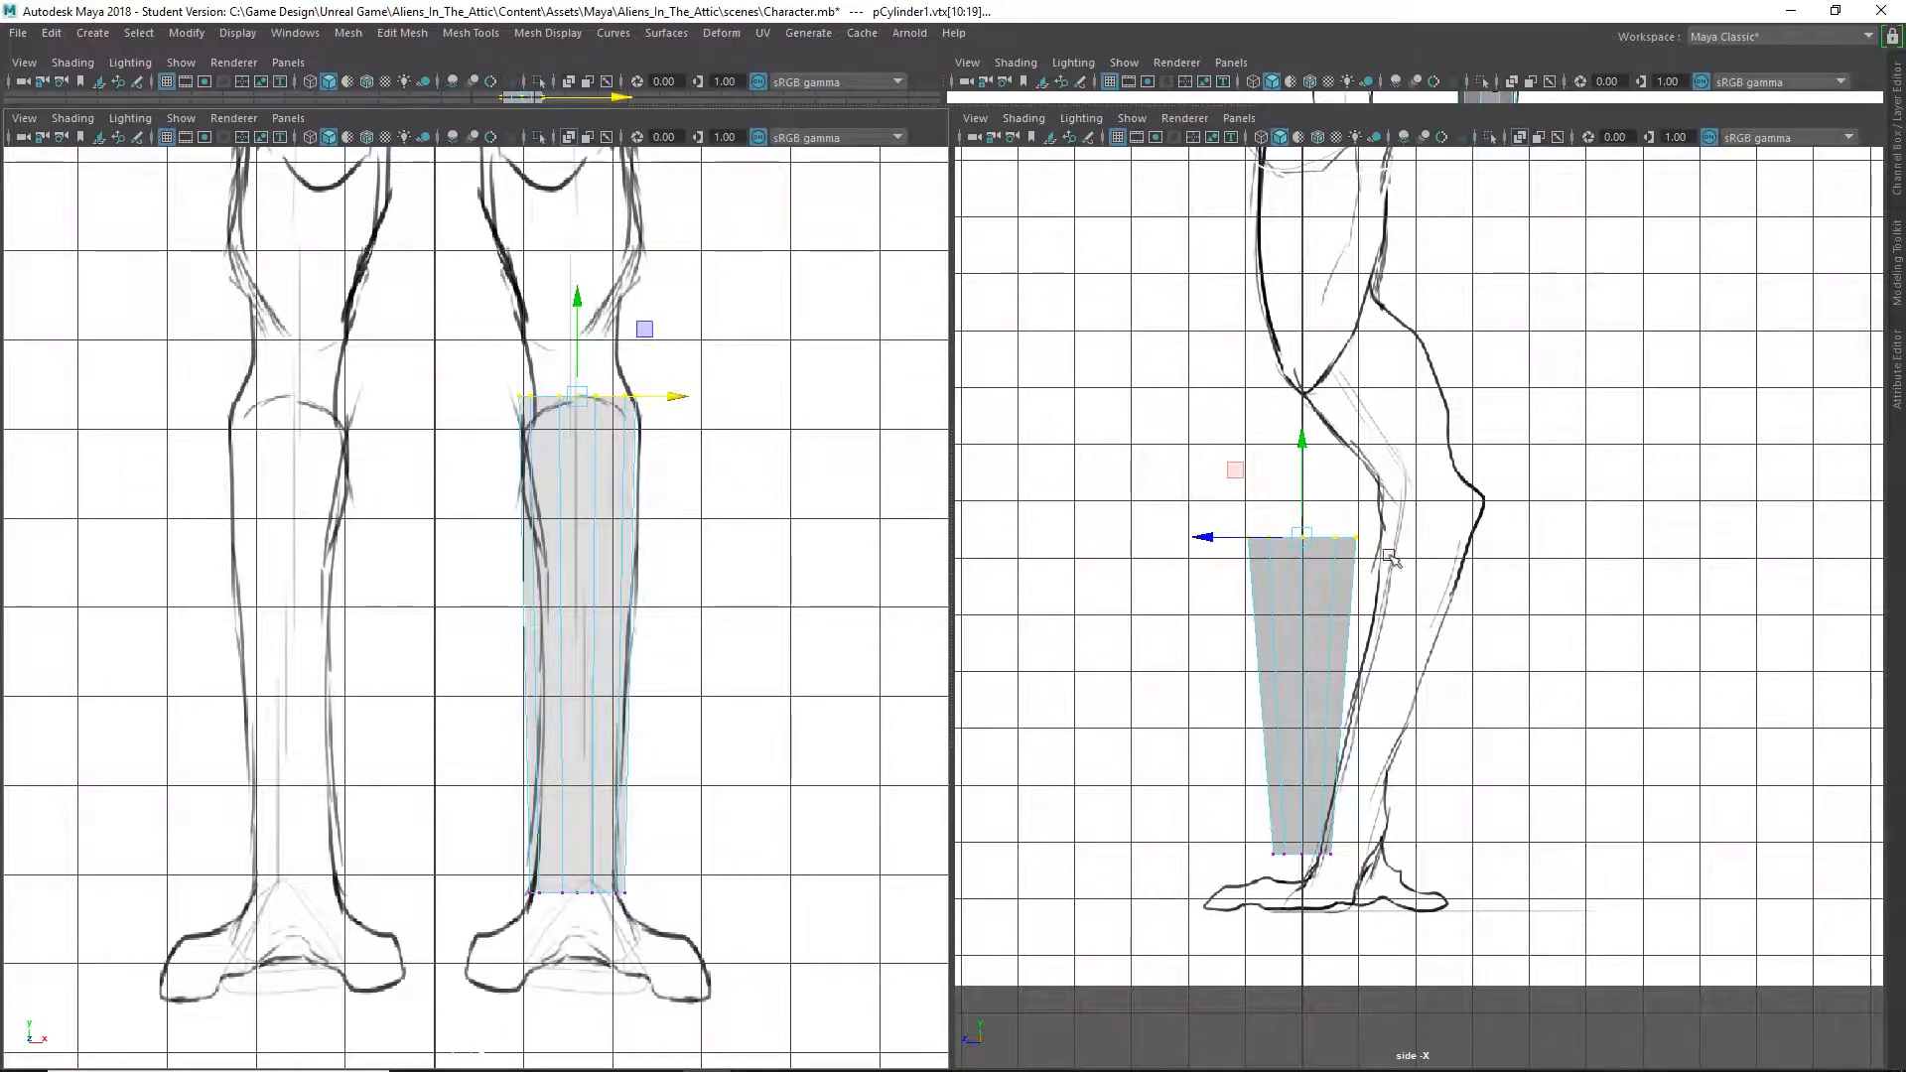
# In the side view, move the bottom vertex ring back onto the ankle and the top ring back and up to the rear leg joint
pyautogui.moveTo(1248, 896); pyautogui.dragTo(1417, 811)
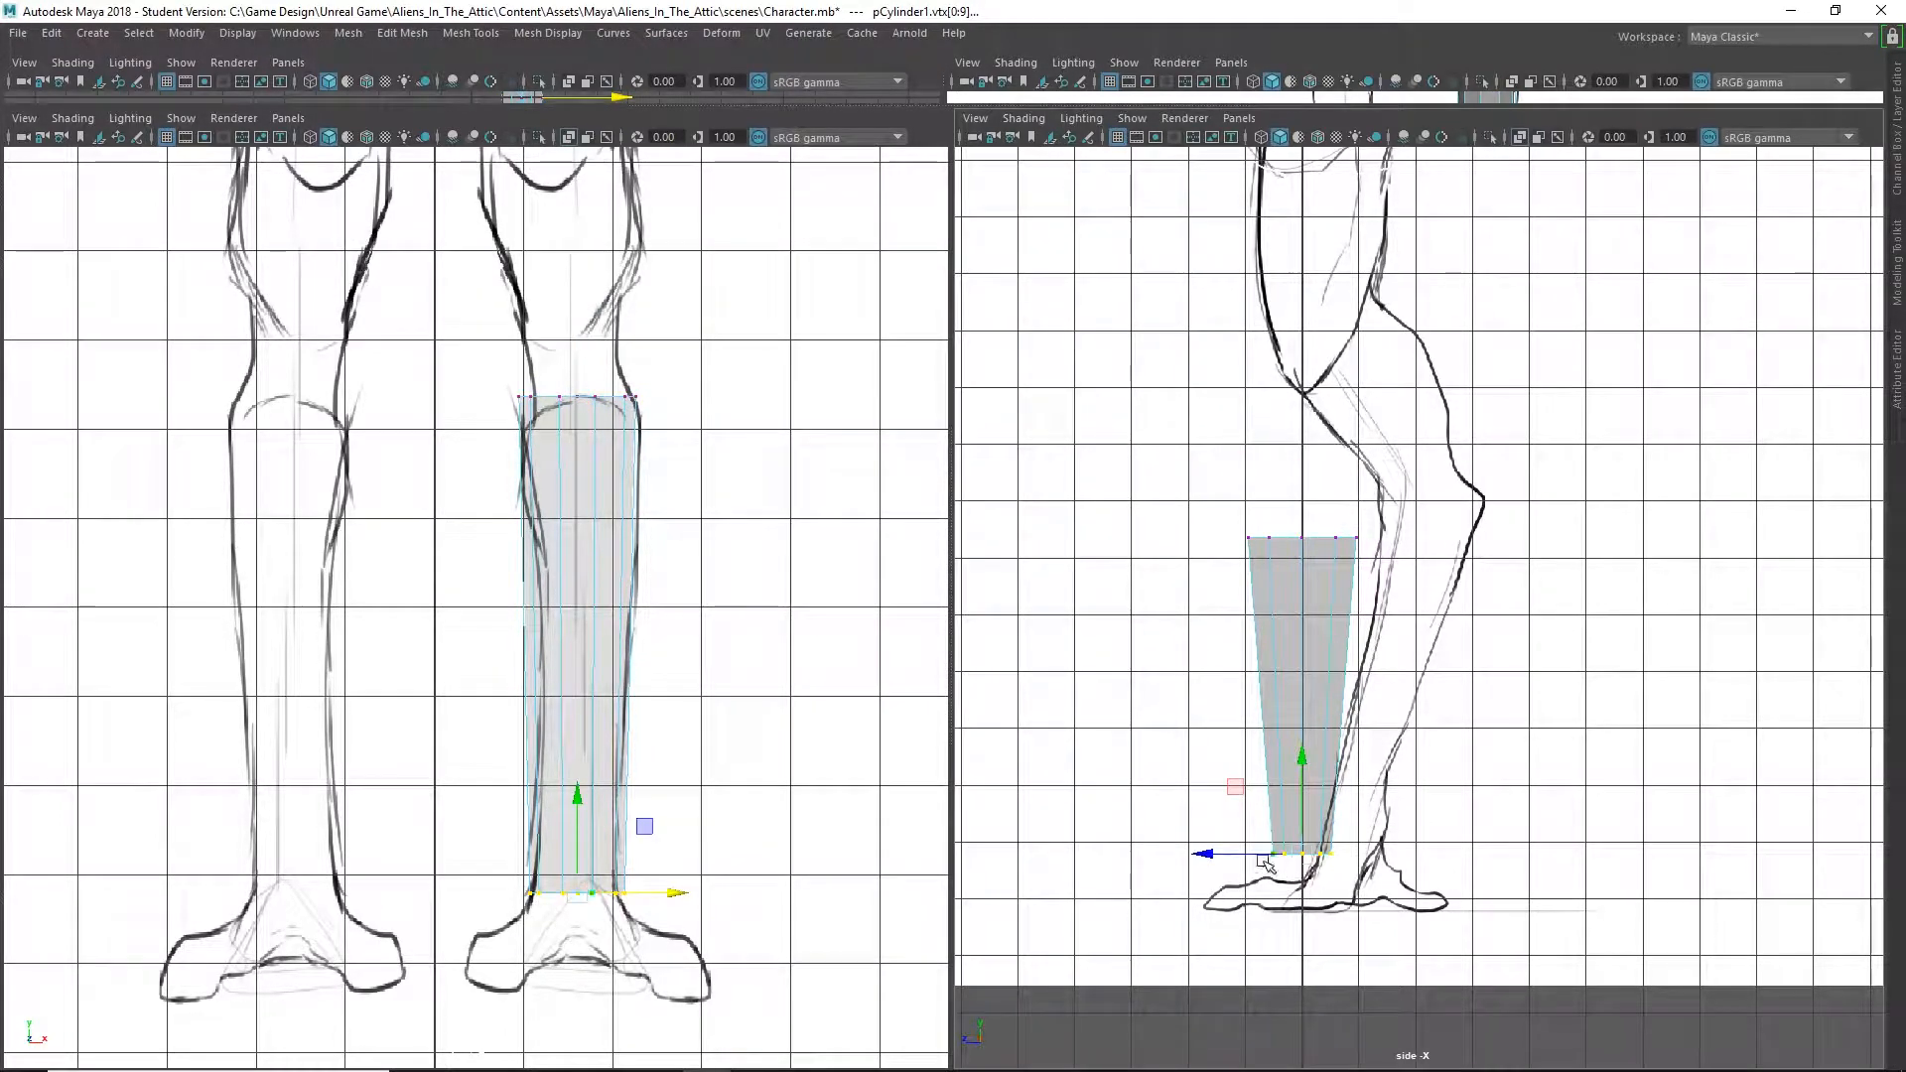
pyautogui.moveTo(1262, 854); pyautogui.dragTo(1308, 855)
pyautogui.moveTo(1244, 606); pyautogui.dragTo(1426, 506)
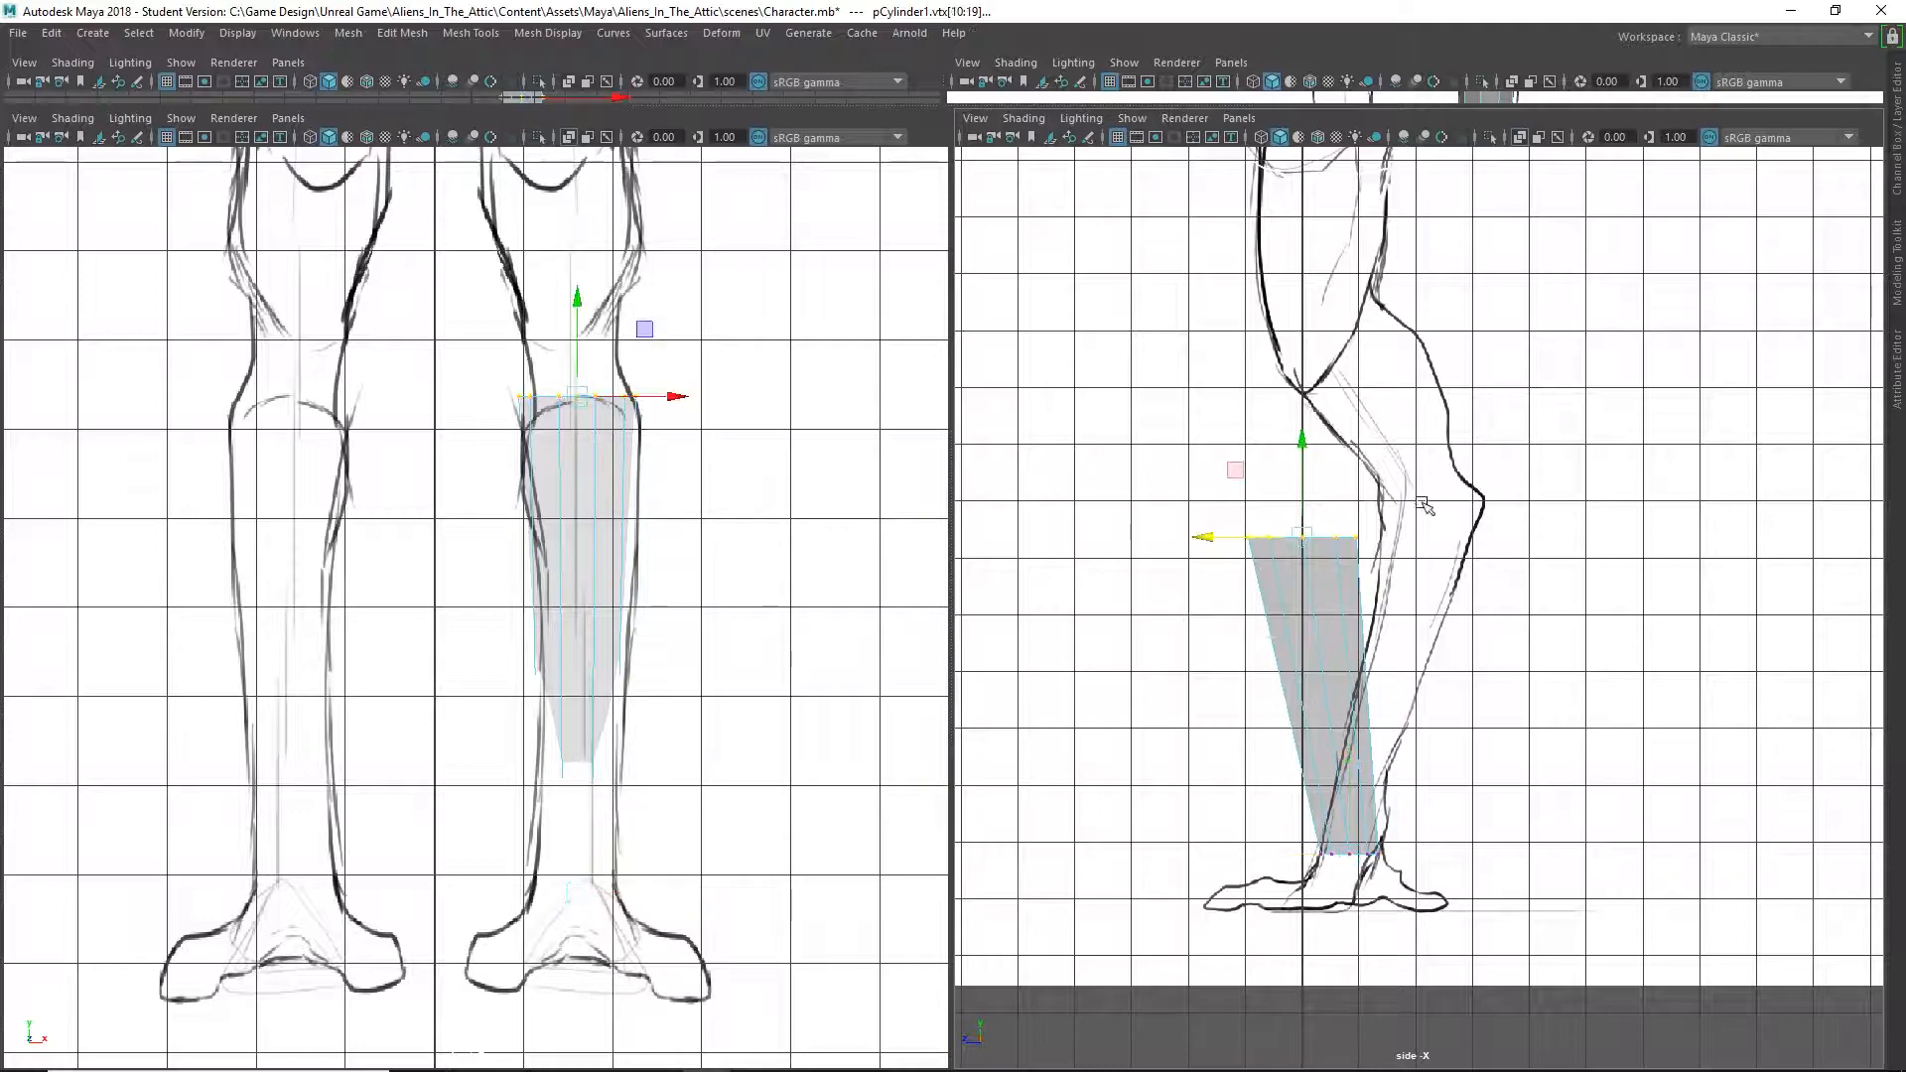
pyautogui.moveTo(1204, 538); pyautogui.dragTo(1324, 536)
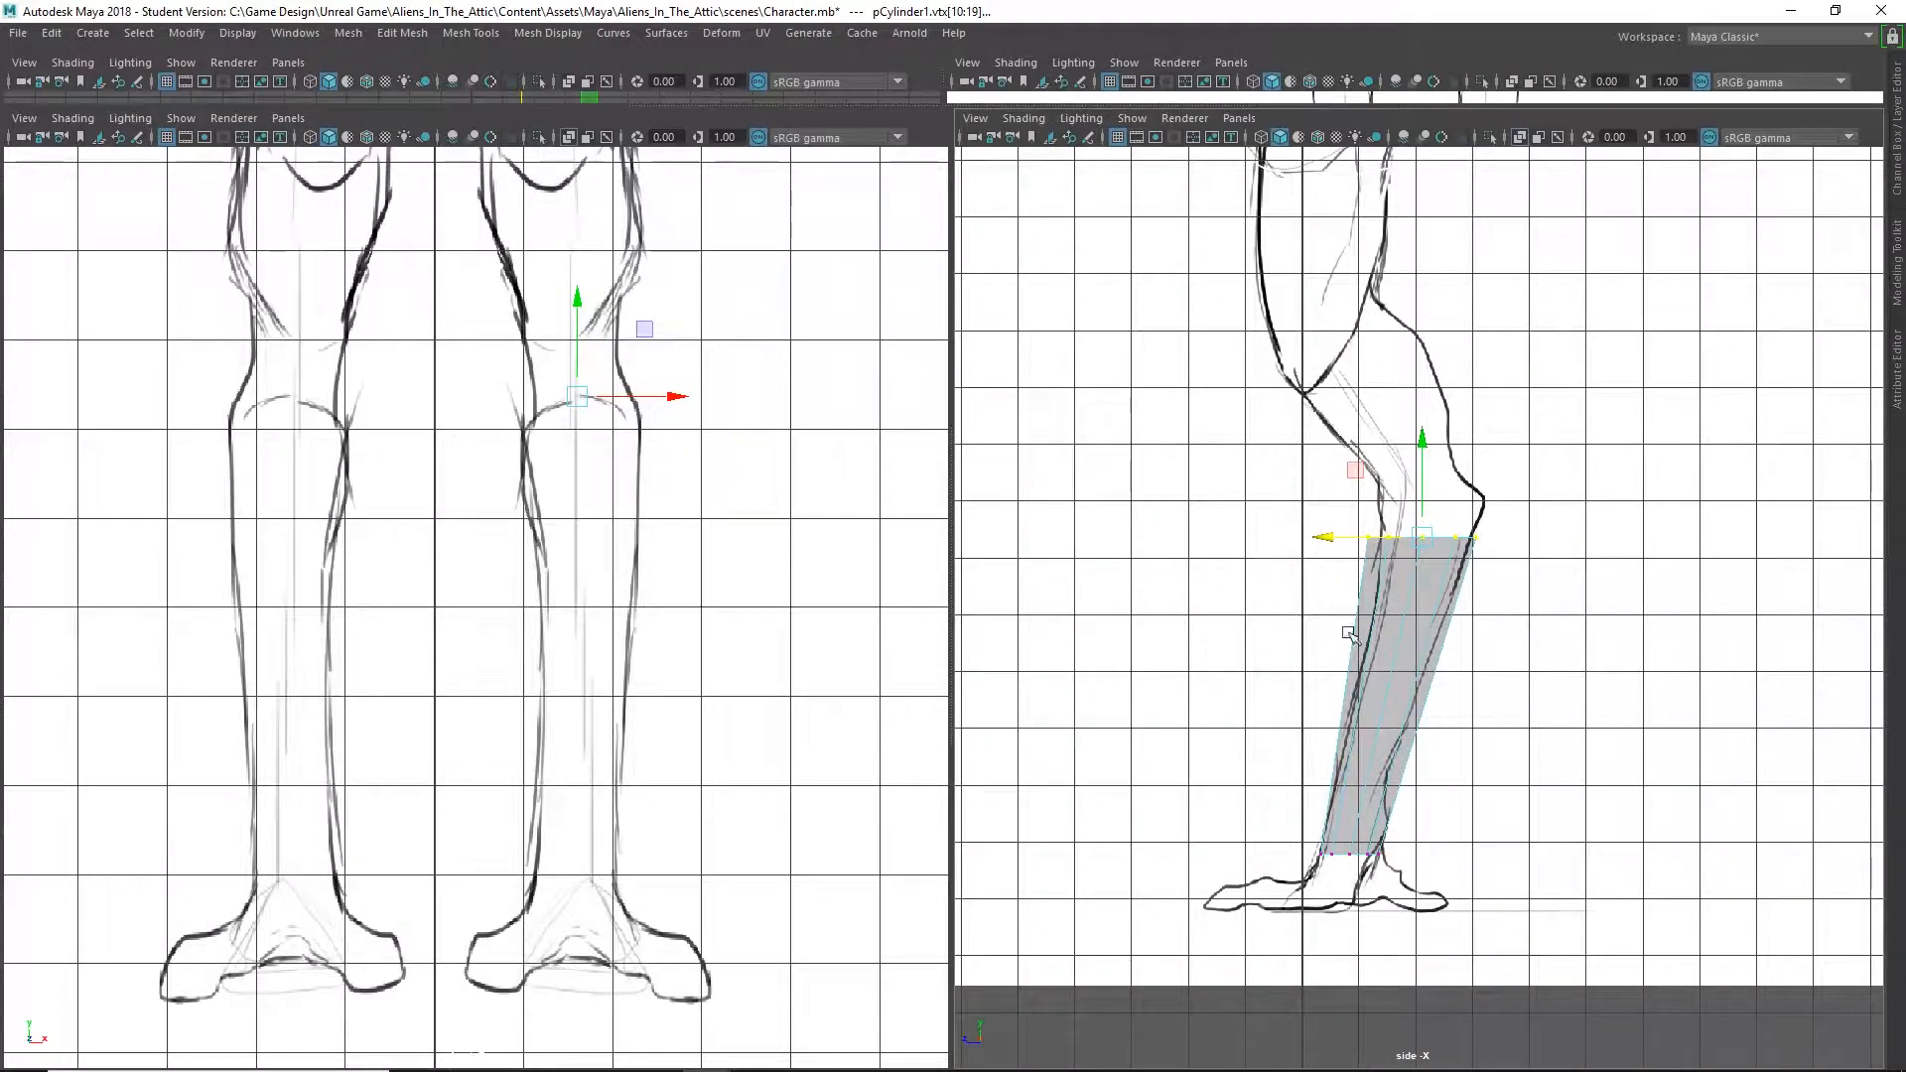
pyautogui.moveTo(1436, 463); pyautogui.dragTo(1438, 407)
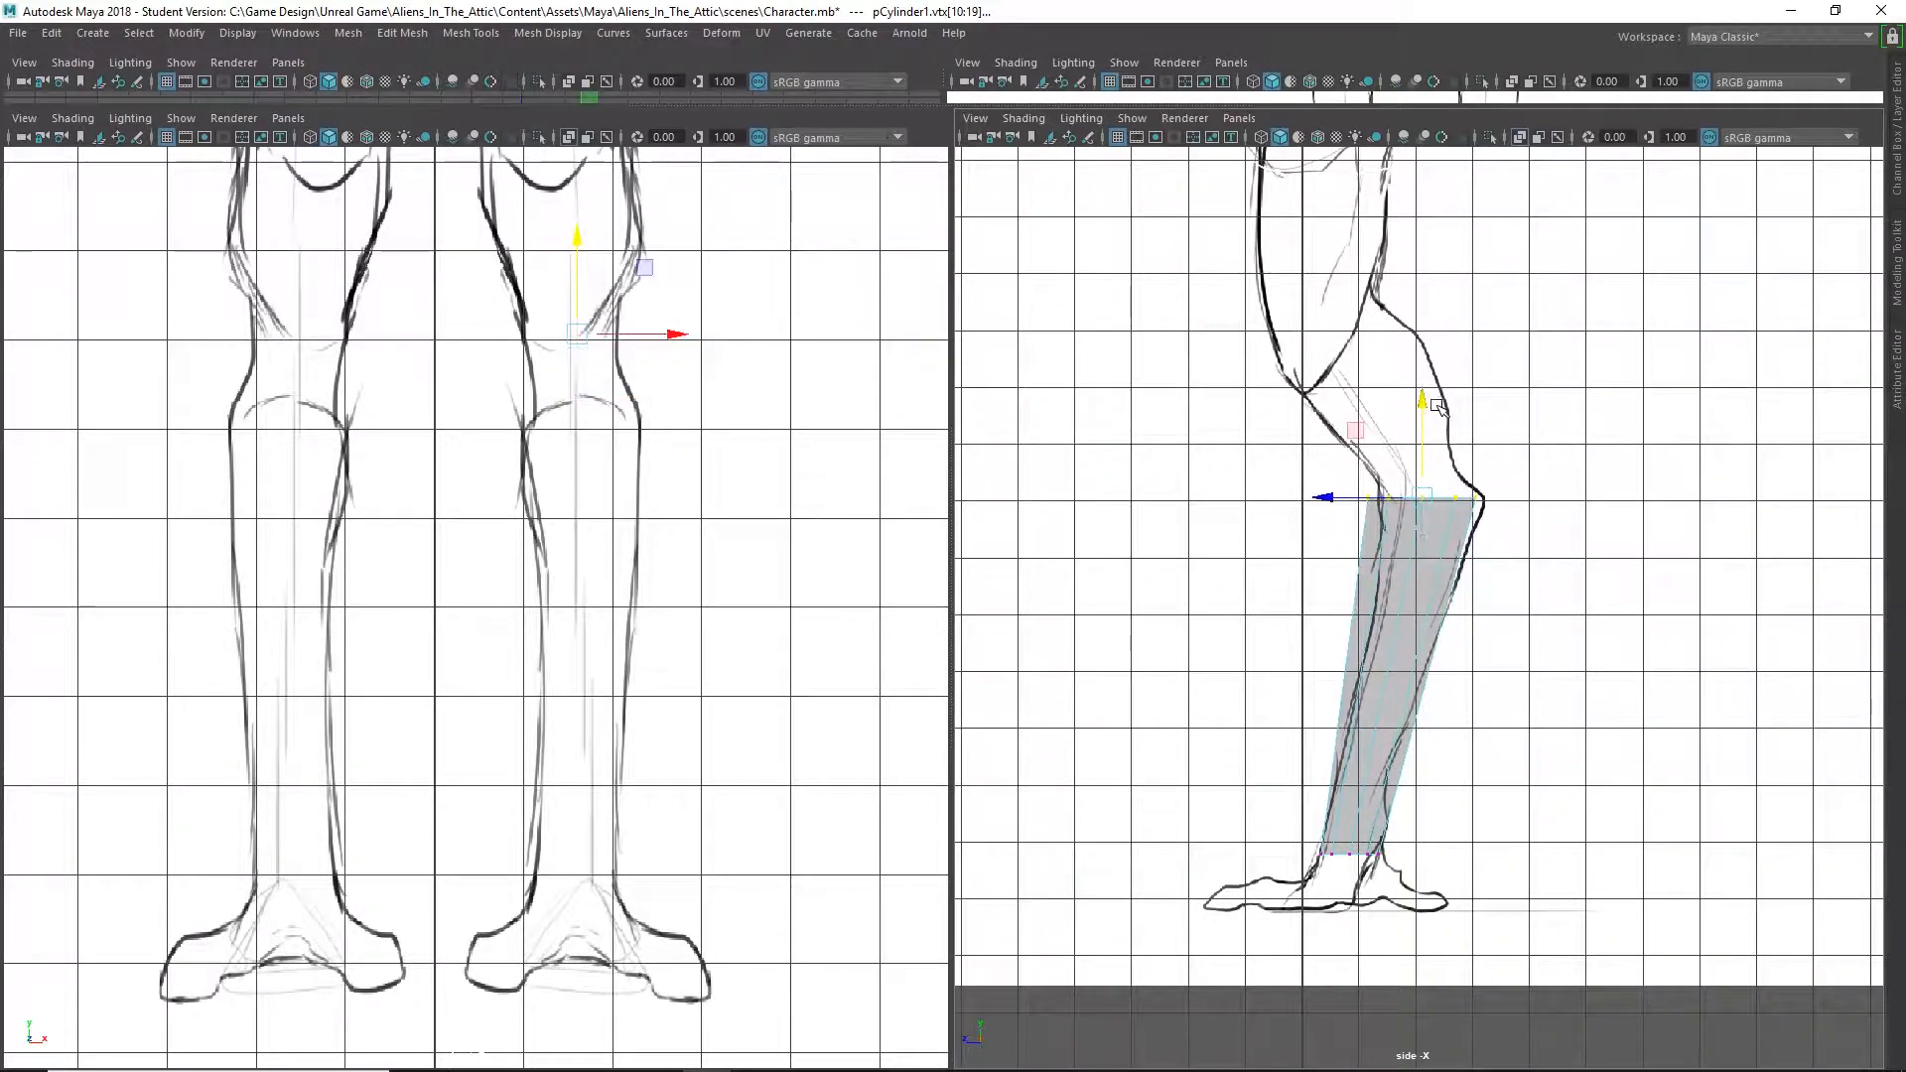
pyautogui.moveTo(1310, 501); pyautogui.dragTo(1335, 498)
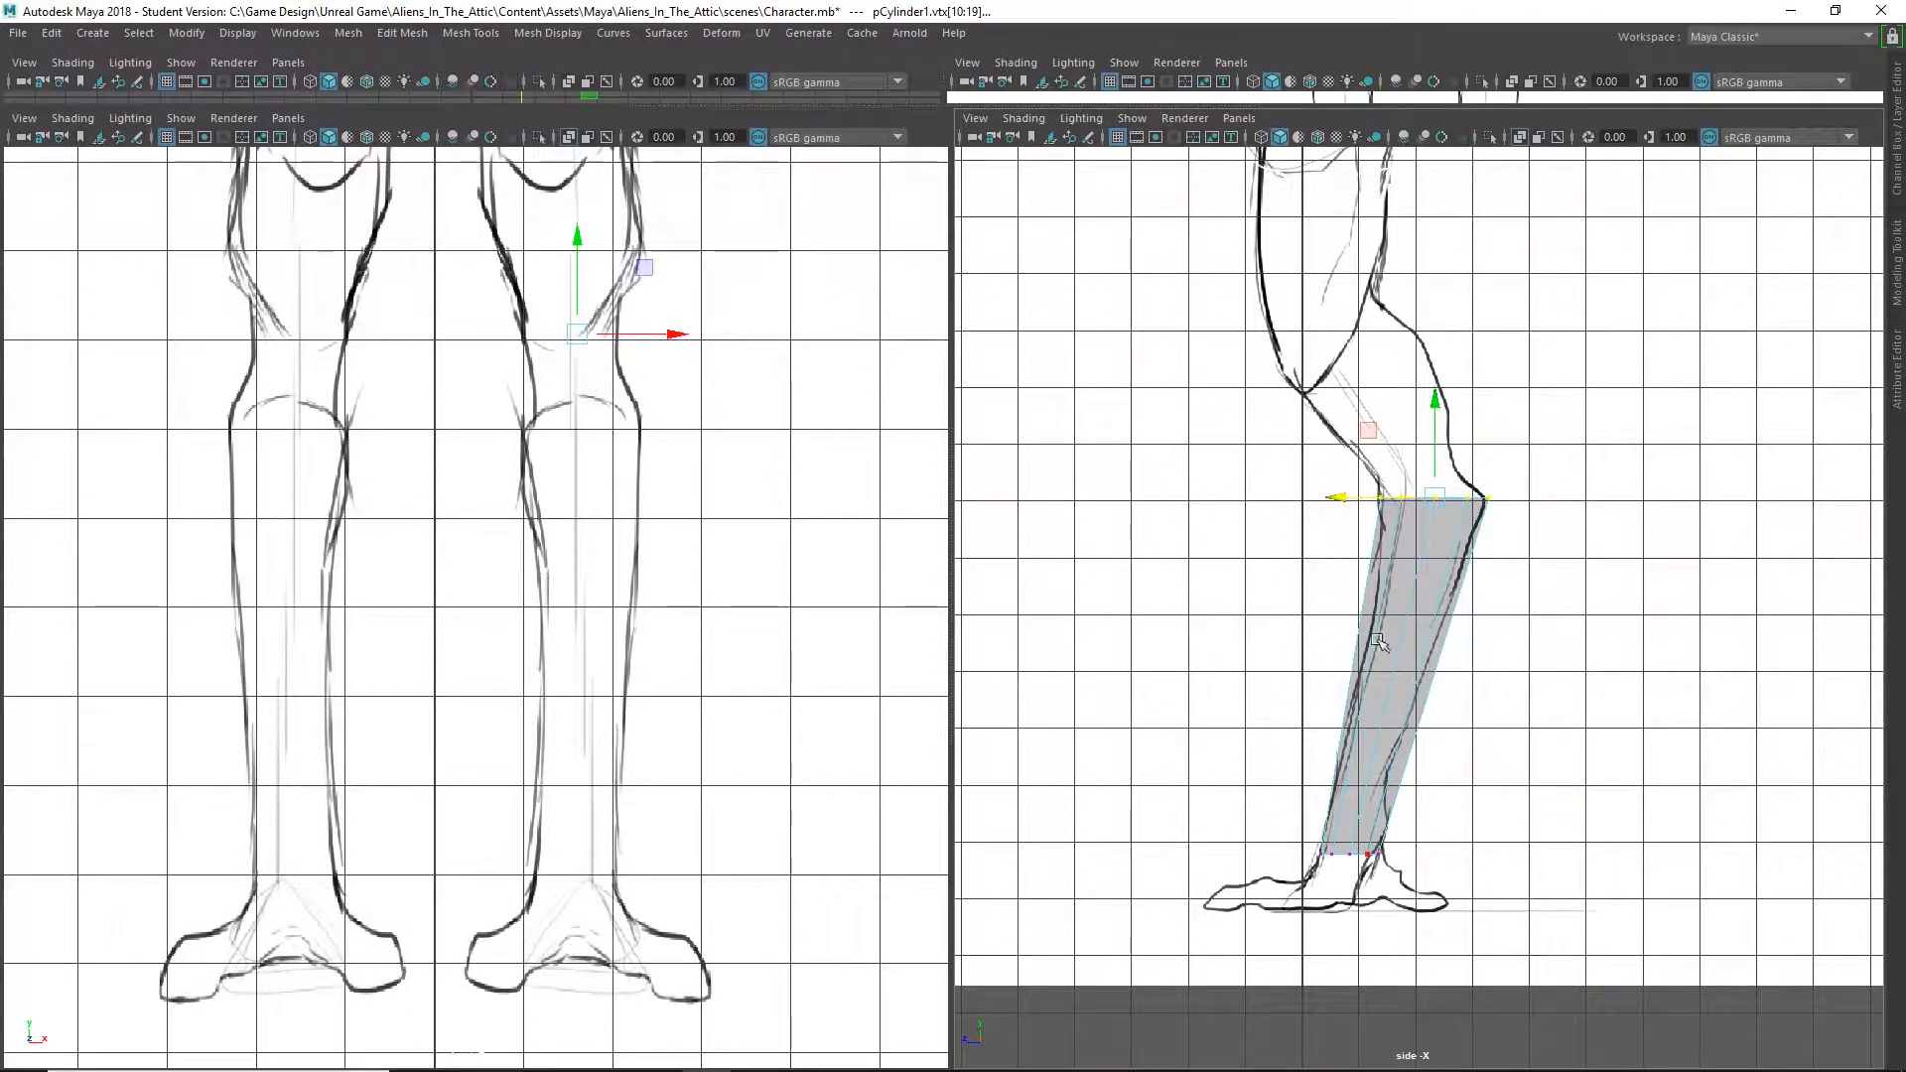
# Select all the cylinder's top cap faces and extrude them straight up, to a Local Translate Z of about 2.51
pyautogui.keyDown('alt'); pyautogui.moveTo(1266, 600); pyautogui.dragTo(1259, 608); pyautogui.keyUp('alt')
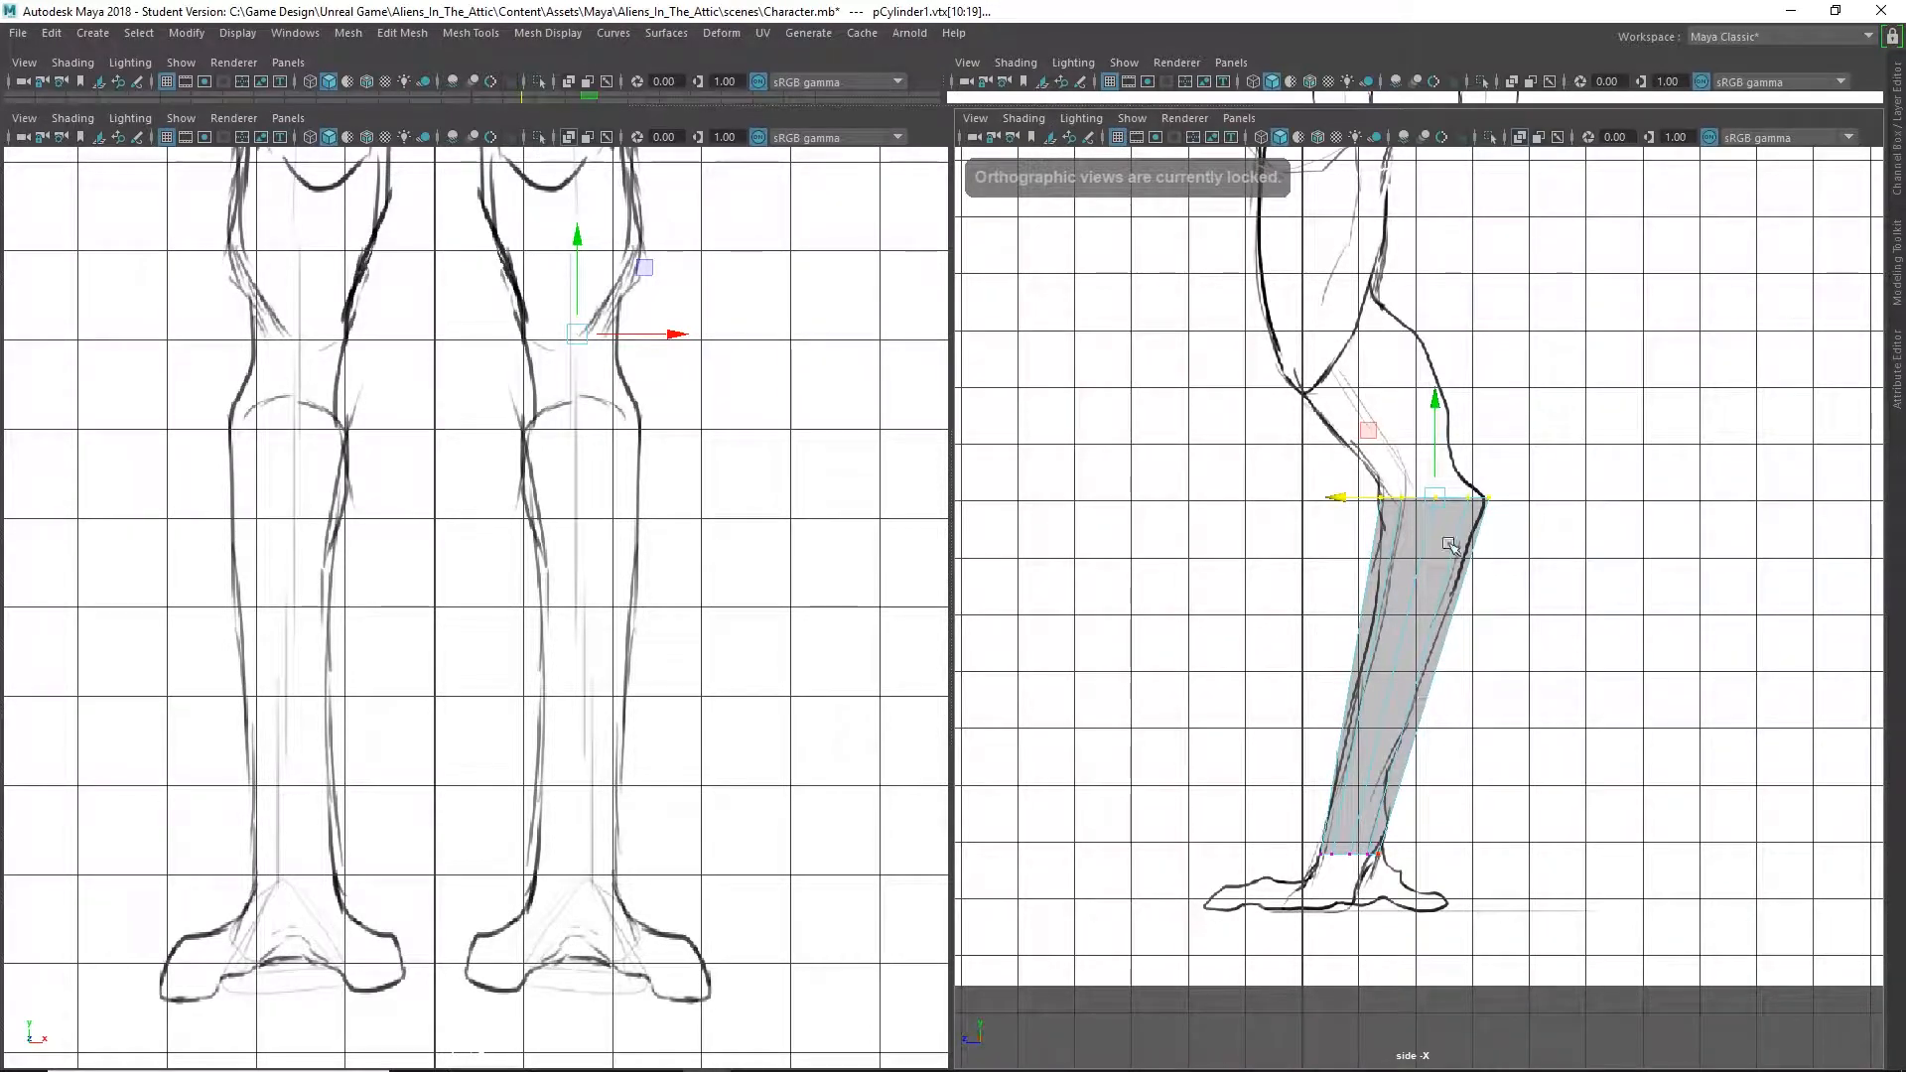
pyautogui.moveTo(1440, 515); pyautogui.dragTo(1453, 544, button='right')
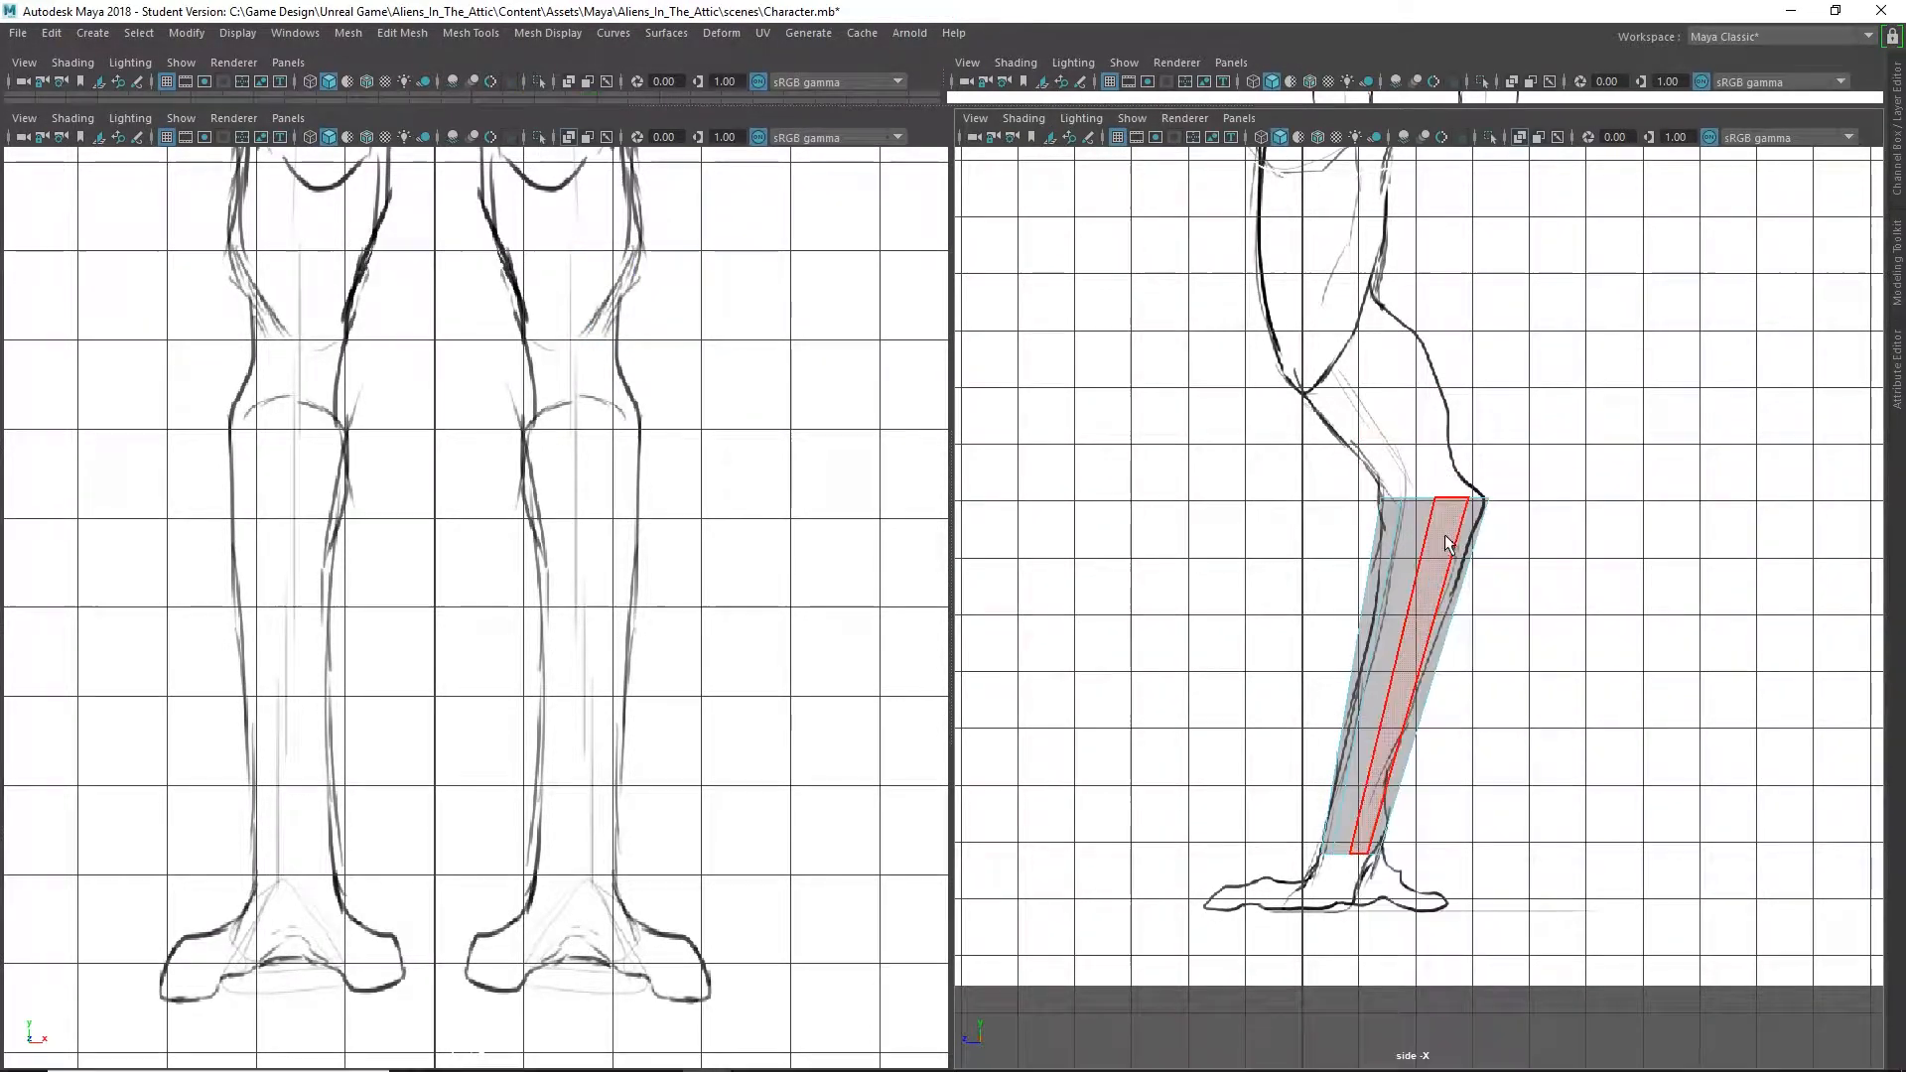
pyautogui.press('space')
pyautogui.press('space')
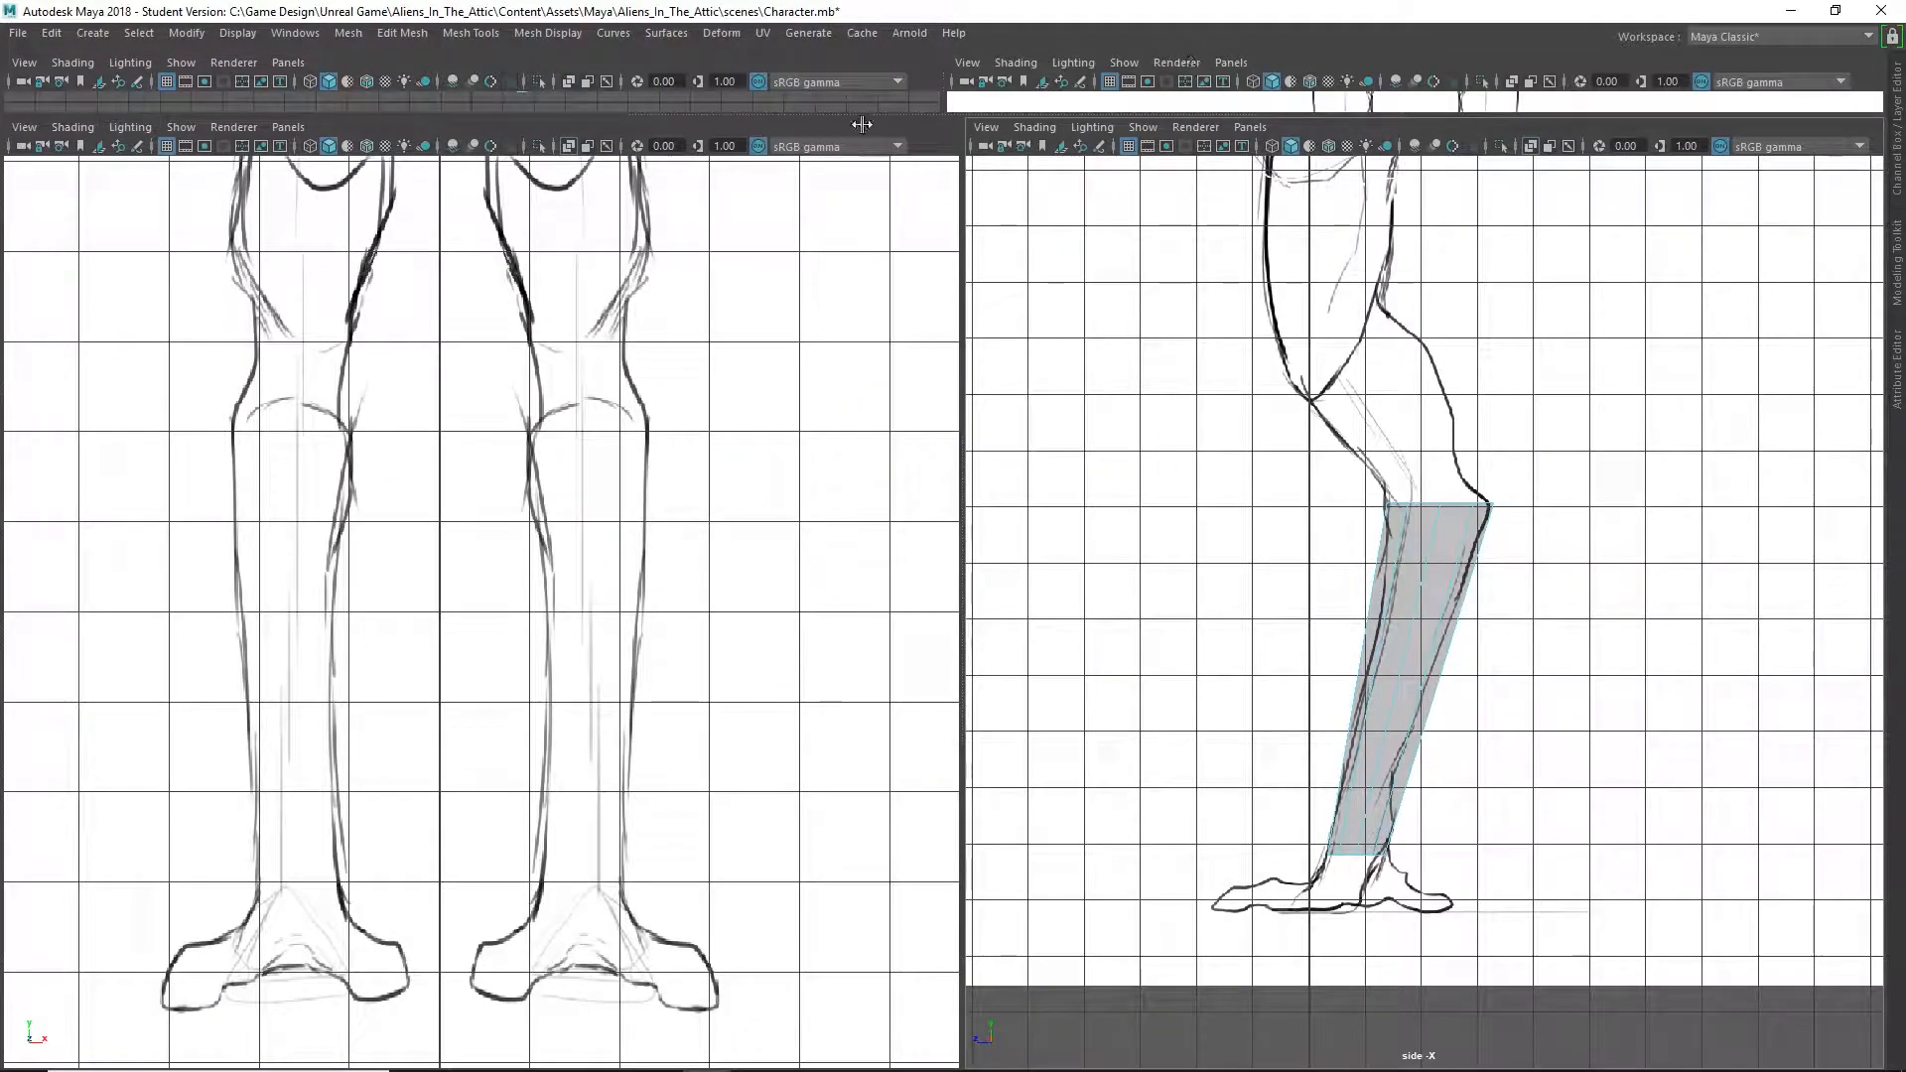
pyautogui.moveTo(886, 115); pyautogui.dragTo(816, 672)
pyautogui.scroll(2, 546, 349)
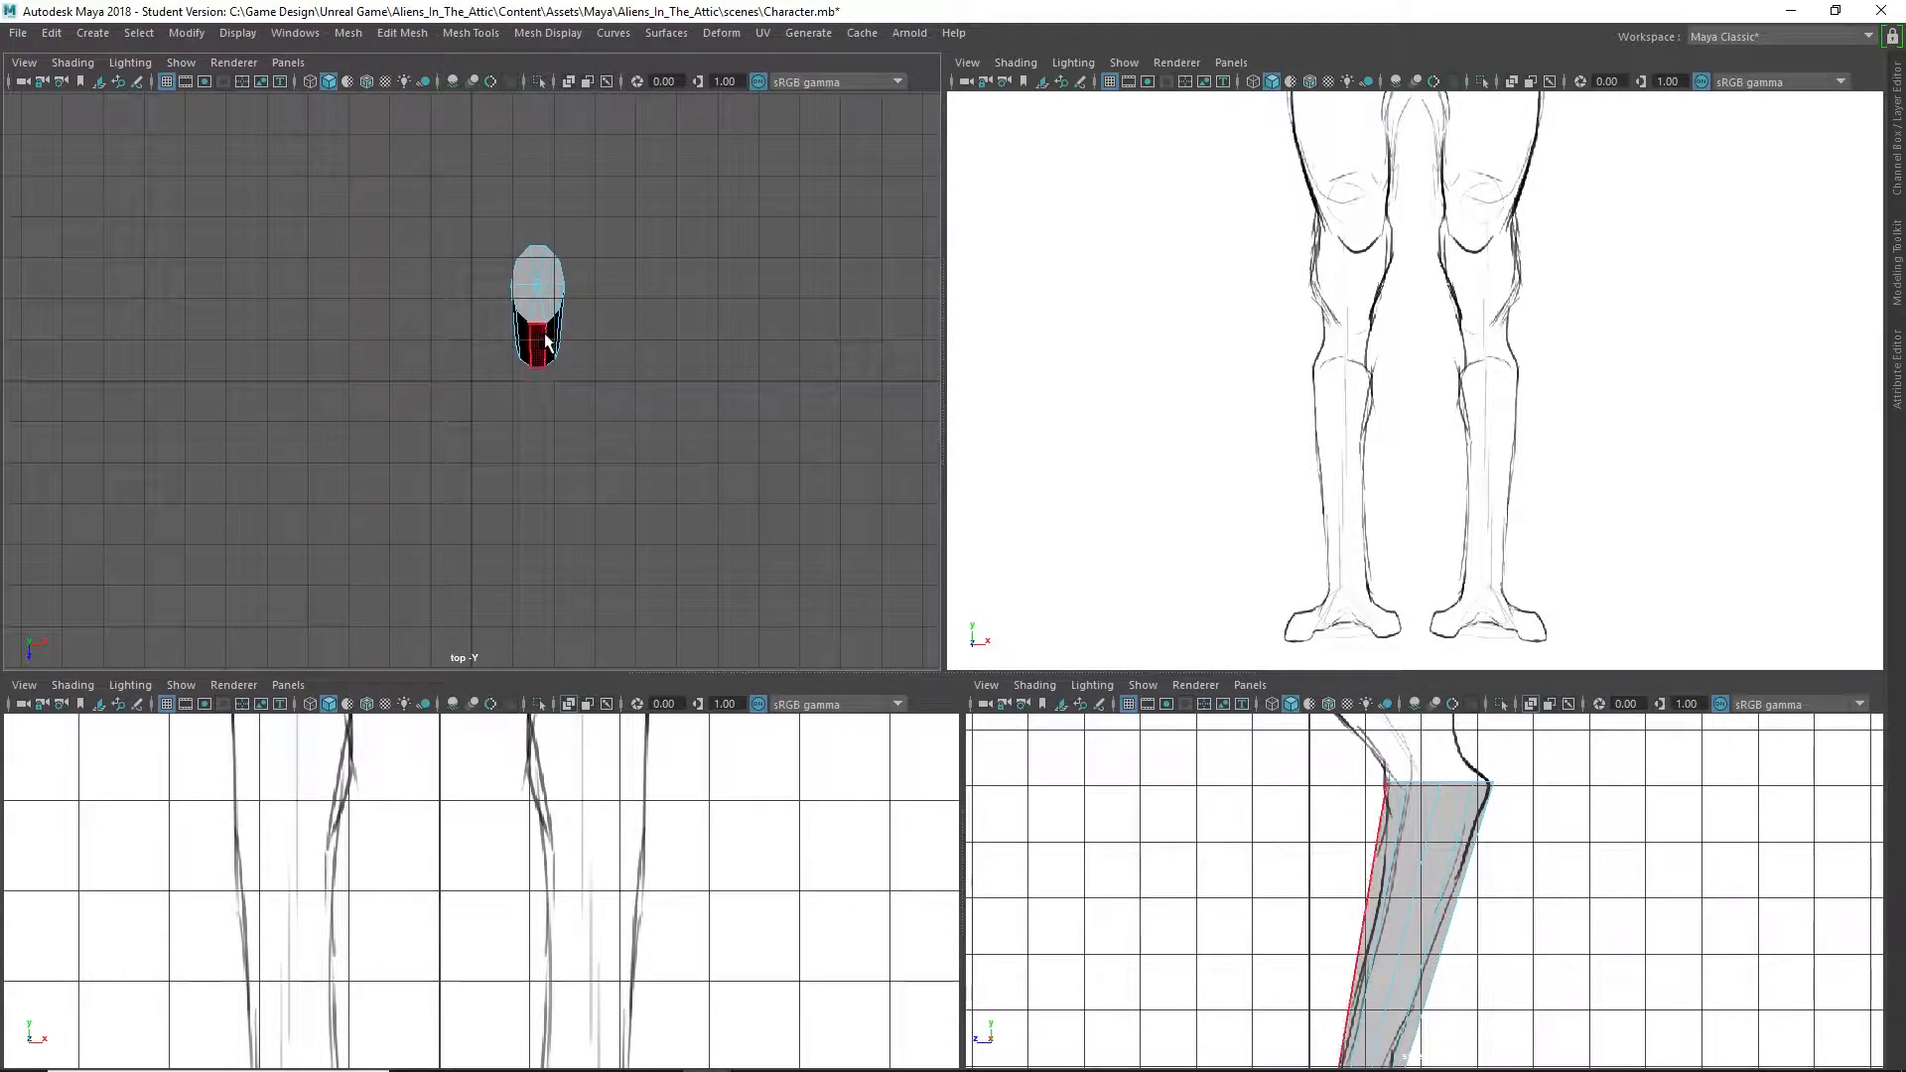
pyautogui.click(556, 273)
pyautogui.keyDown('shift'); pyautogui.click(546, 263); pyautogui.keyUp('shift')
pyautogui.keyDown('shift'); pyautogui.click(537, 260); pyautogui.keyUp('shift')
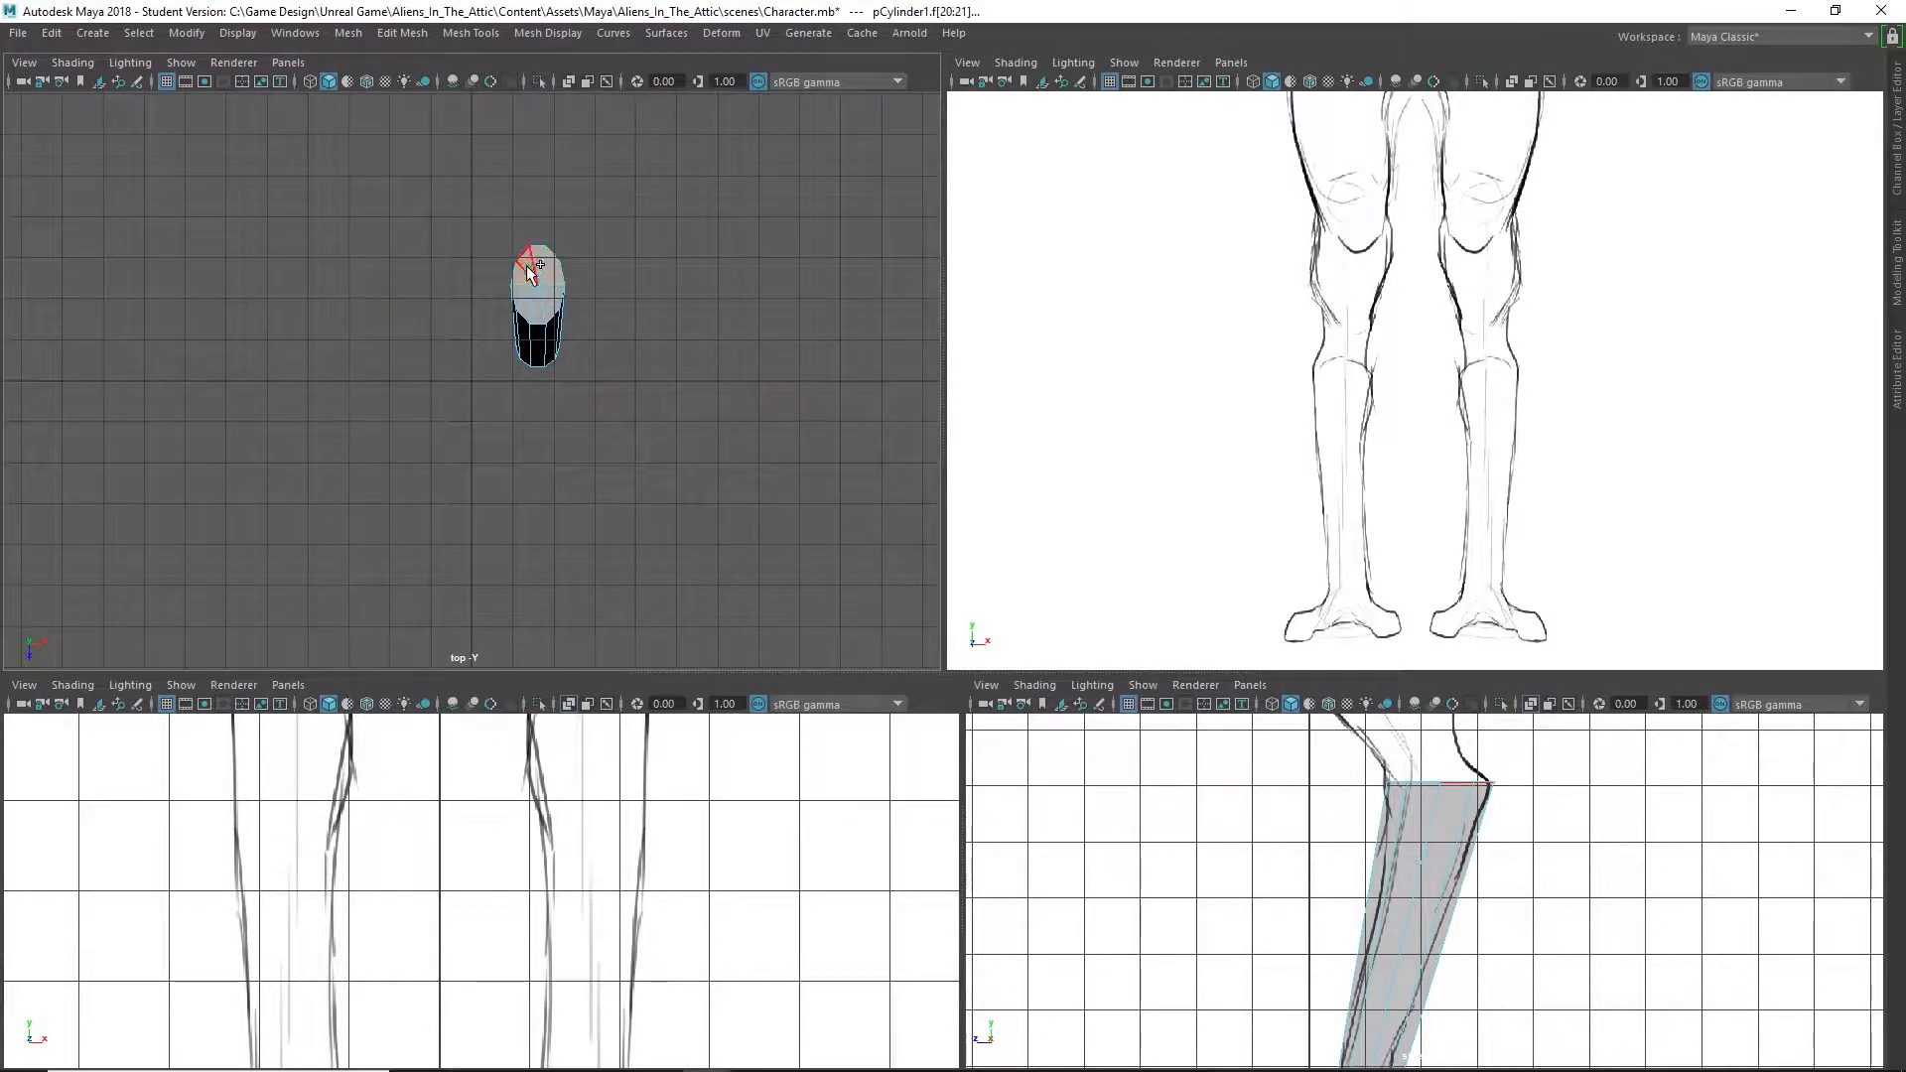
pyautogui.keyDown('shift'); pyautogui.click(527, 265); pyautogui.keyUp('shift')
pyautogui.keyDown('shift'); pyautogui.click(524, 277); pyautogui.keyUp('shift')
pyautogui.keyDown('shift'); pyautogui.click(546, 306); pyautogui.keyUp('shift')
pyautogui.hotkey('ctrl', 'e')
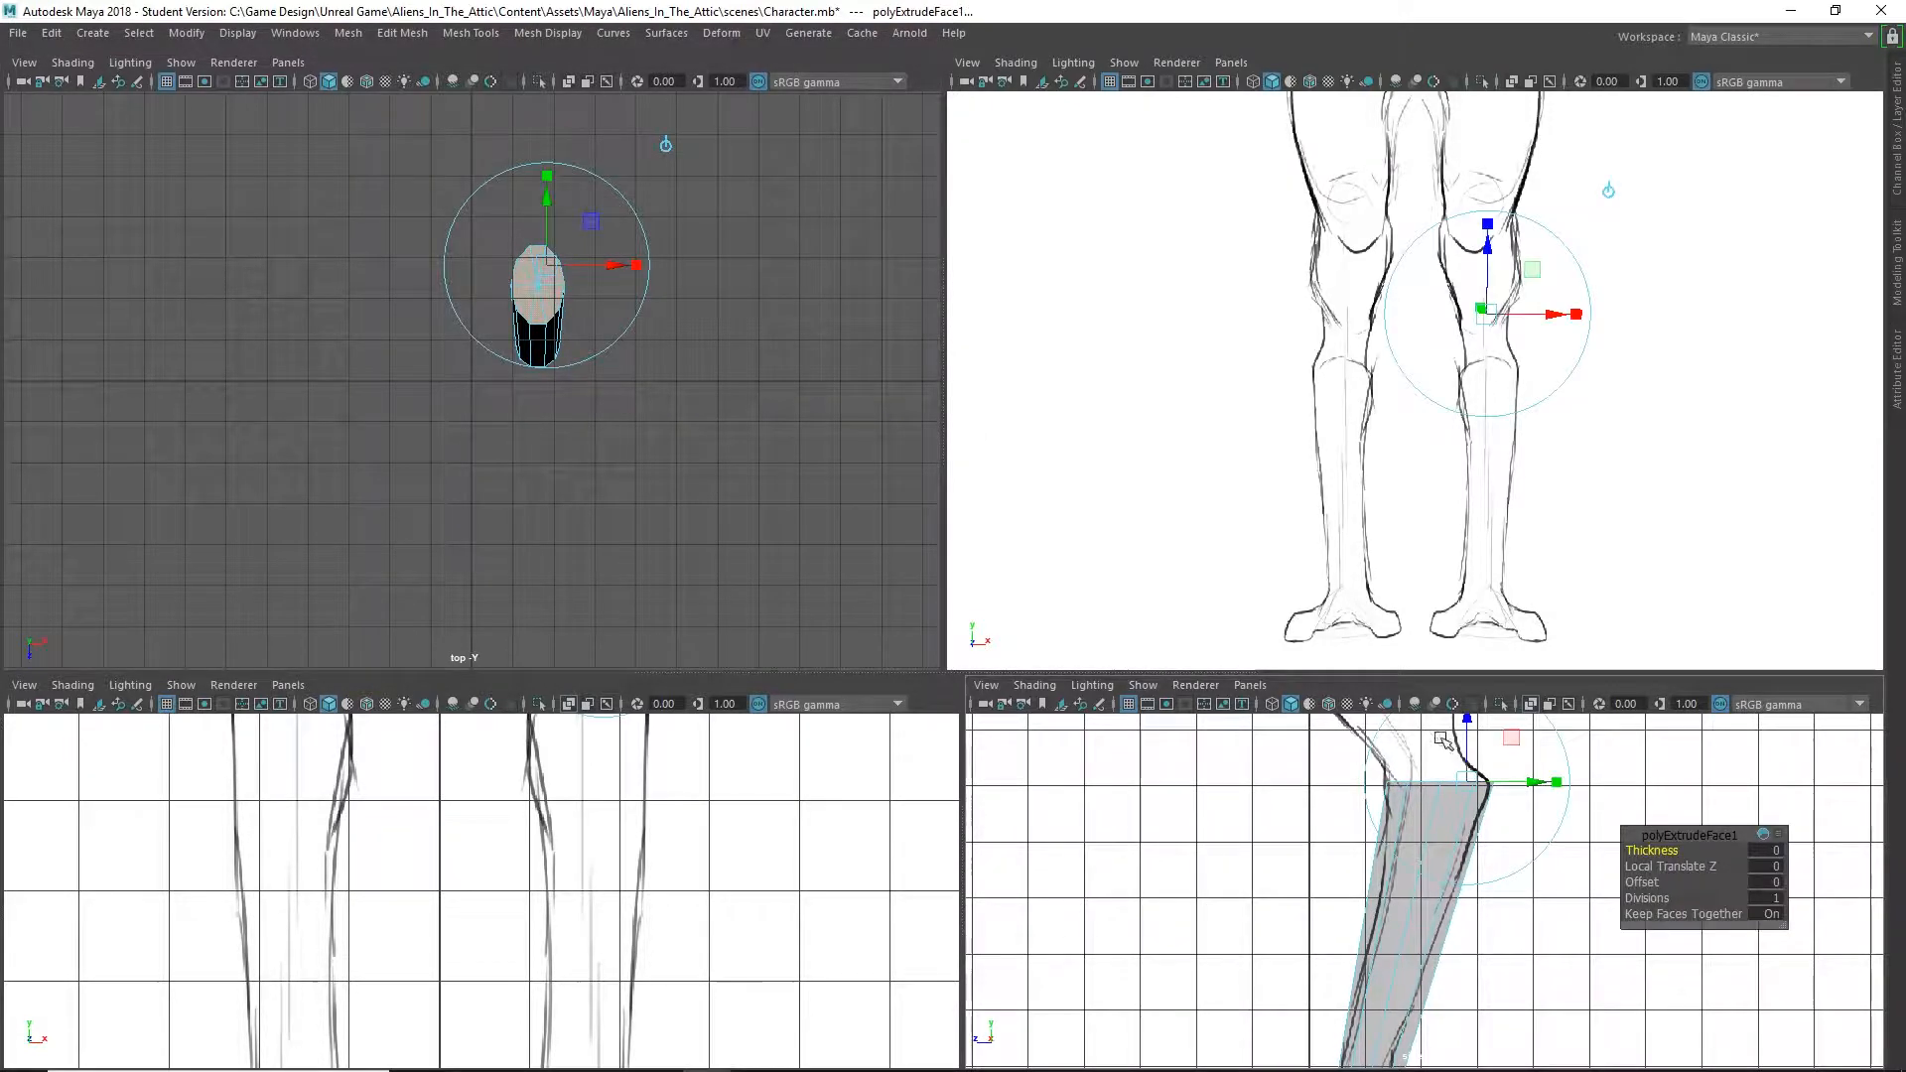
pyautogui.moveTo(1477, 727); pyautogui.dragTo(1479, 581)
pyautogui.press('space')
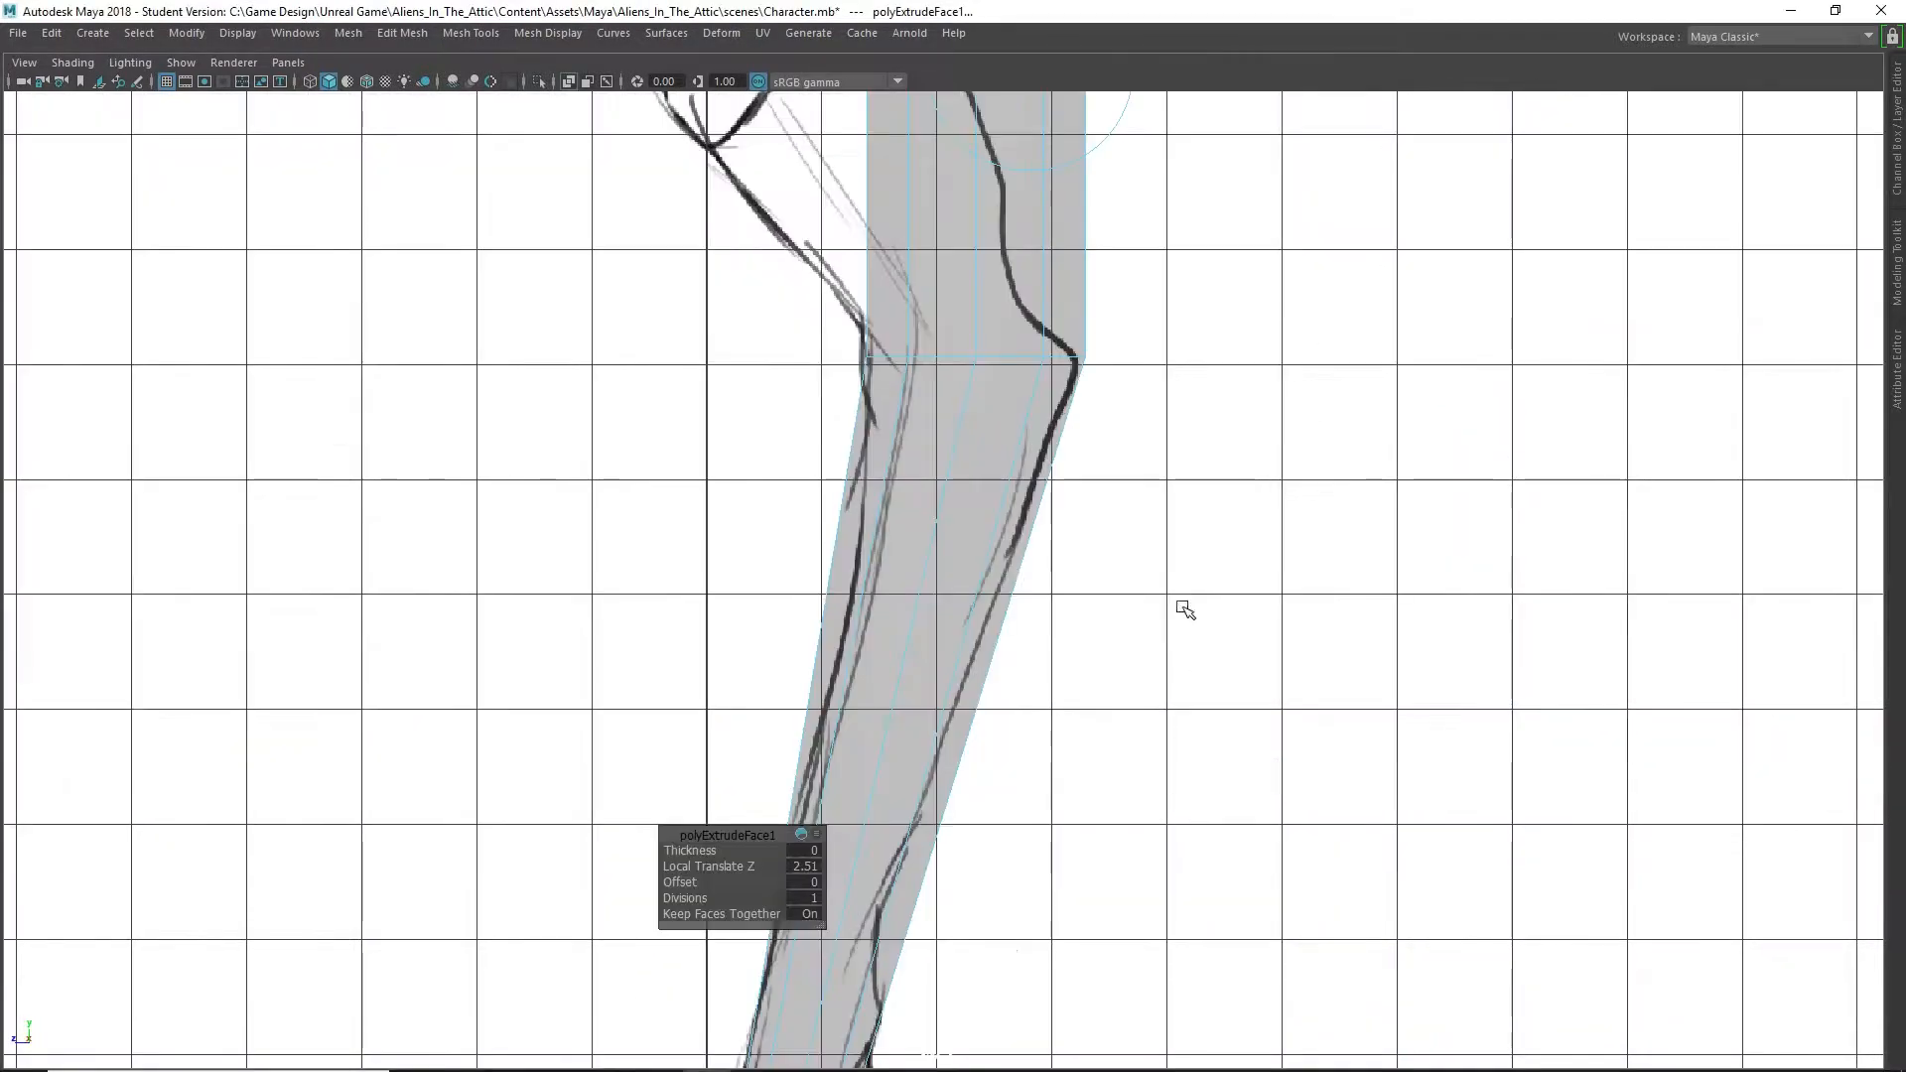
# Slide the extruded cap forward over the knee in the side view and adjust its Local Translate Z to about 2.665
pyautogui.keyDown('alt'); pyautogui.moveTo(1016, 308); pyautogui.dragTo(1116, 801, button='middle'); pyautogui.keyUp('alt')
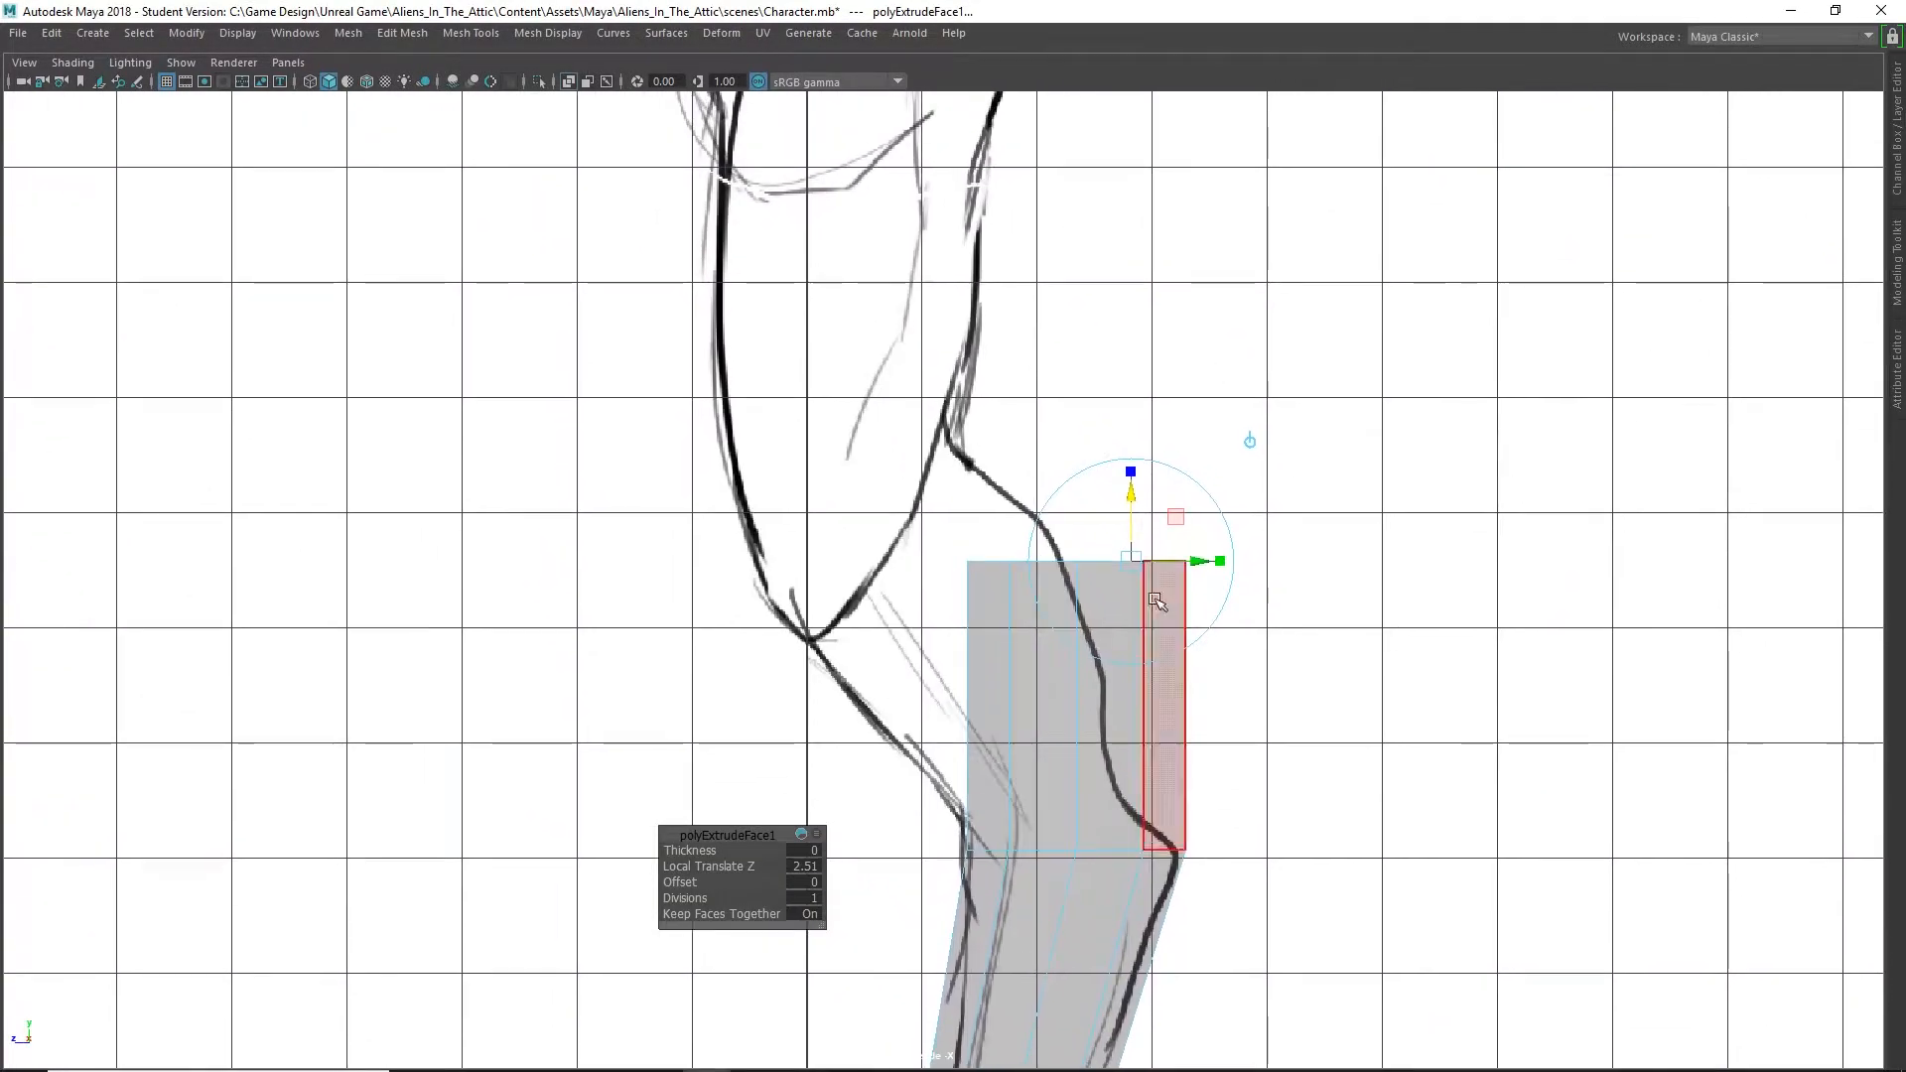
pyautogui.moveTo(1130, 494)
pyautogui.mouseDown()
pyautogui.moveTo(1048, 487)
pyautogui.moveTo(1077, 412)
pyautogui.mouseUp()
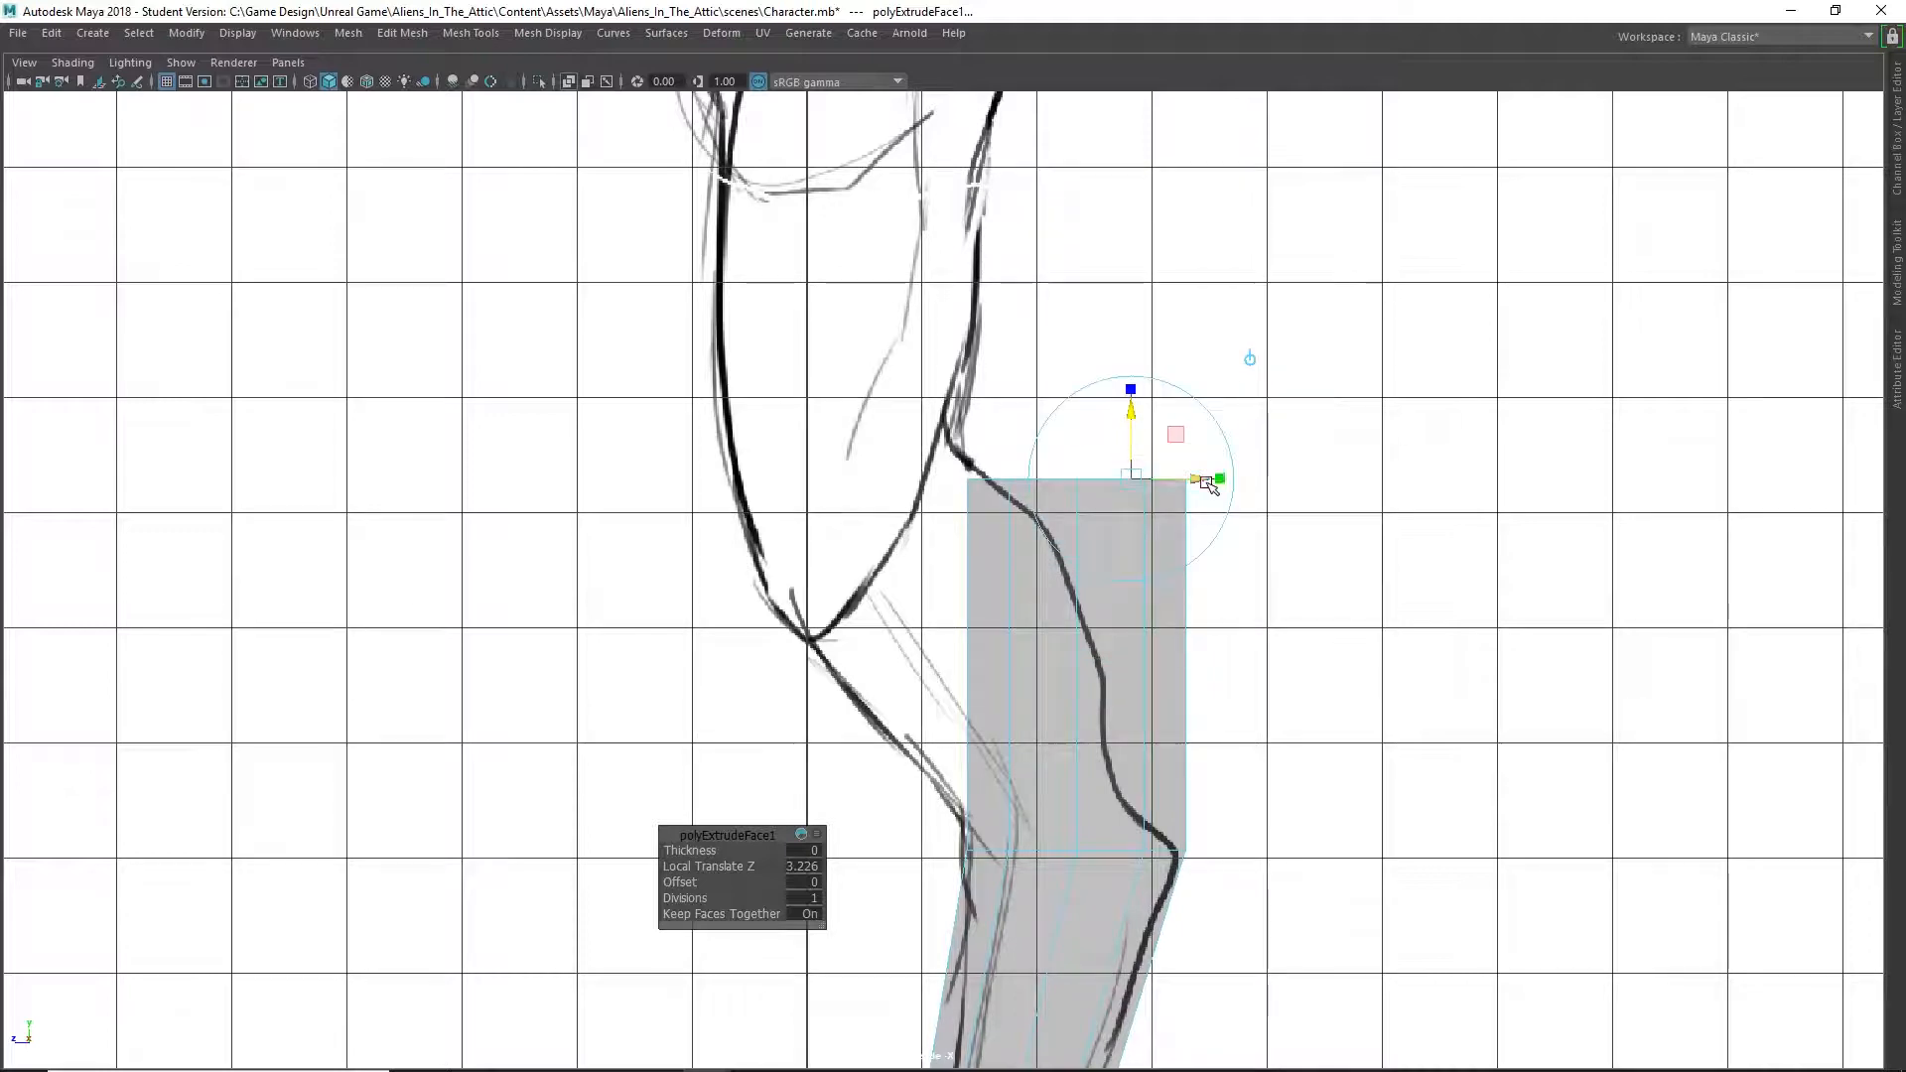
pyautogui.moveTo(1203, 482); pyautogui.dragTo(929, 501)
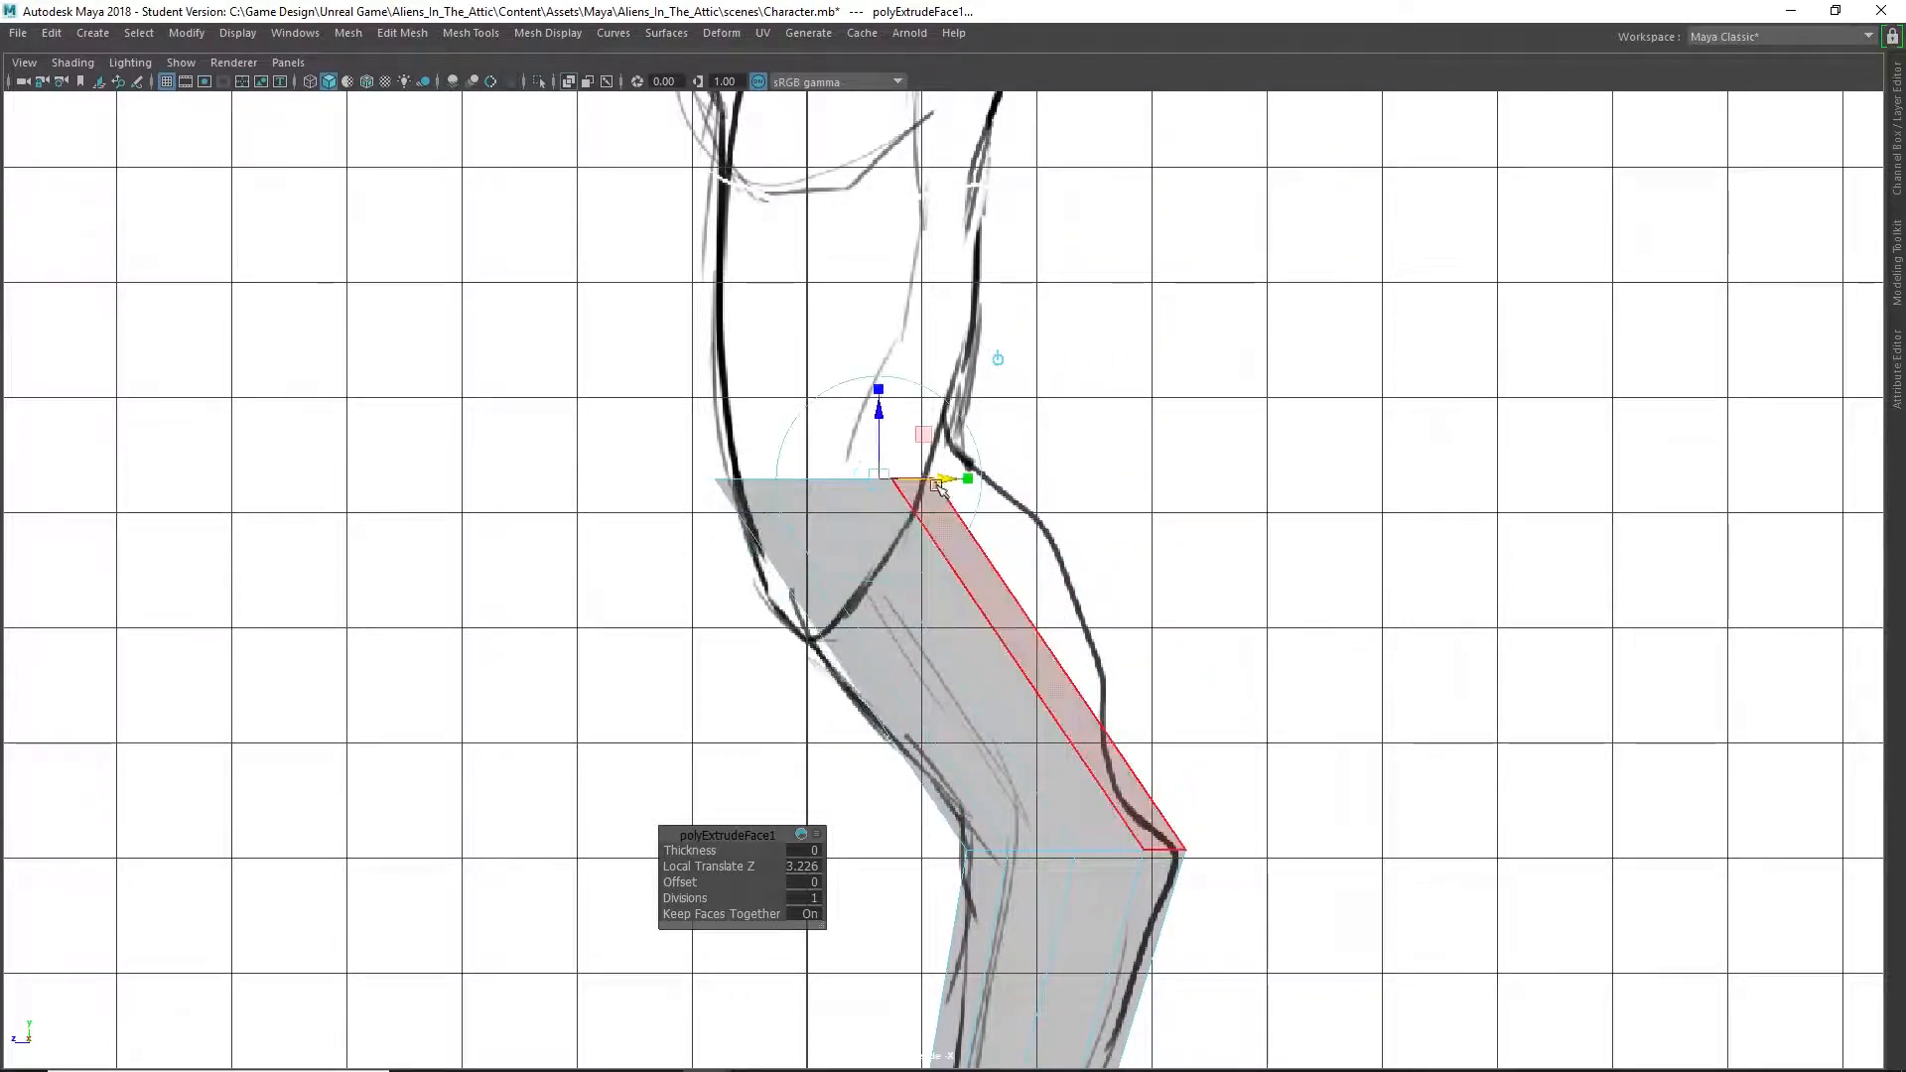
pyautogui.moveTo(879, 422); pyautogui.dragTo(904, 482)
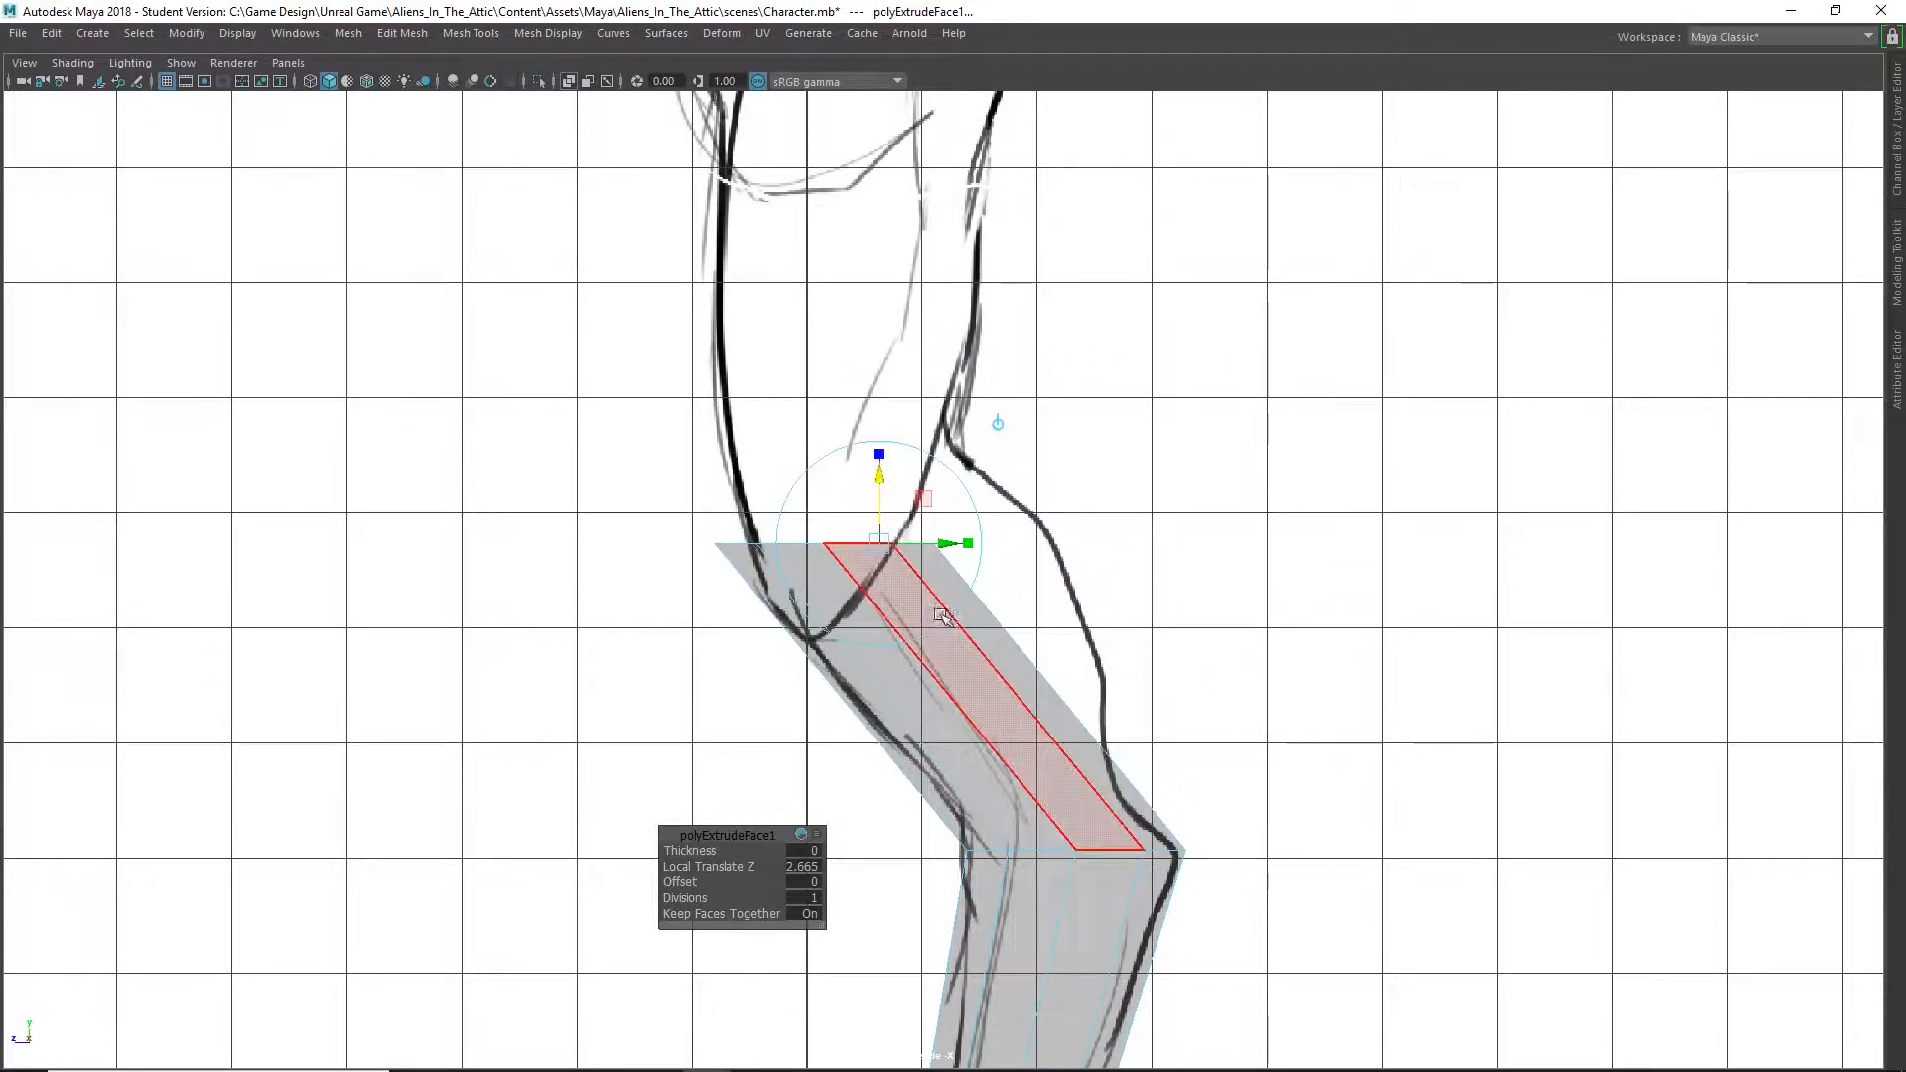
# Scale up the new top vertex ring uniformly, then move it back and slightly up to meet the rear thigh outline in the side view
pyautogui.moveTo(727, 554); pyautogui.dragTo(650, 479, button='right')
pyautogui.press('r')
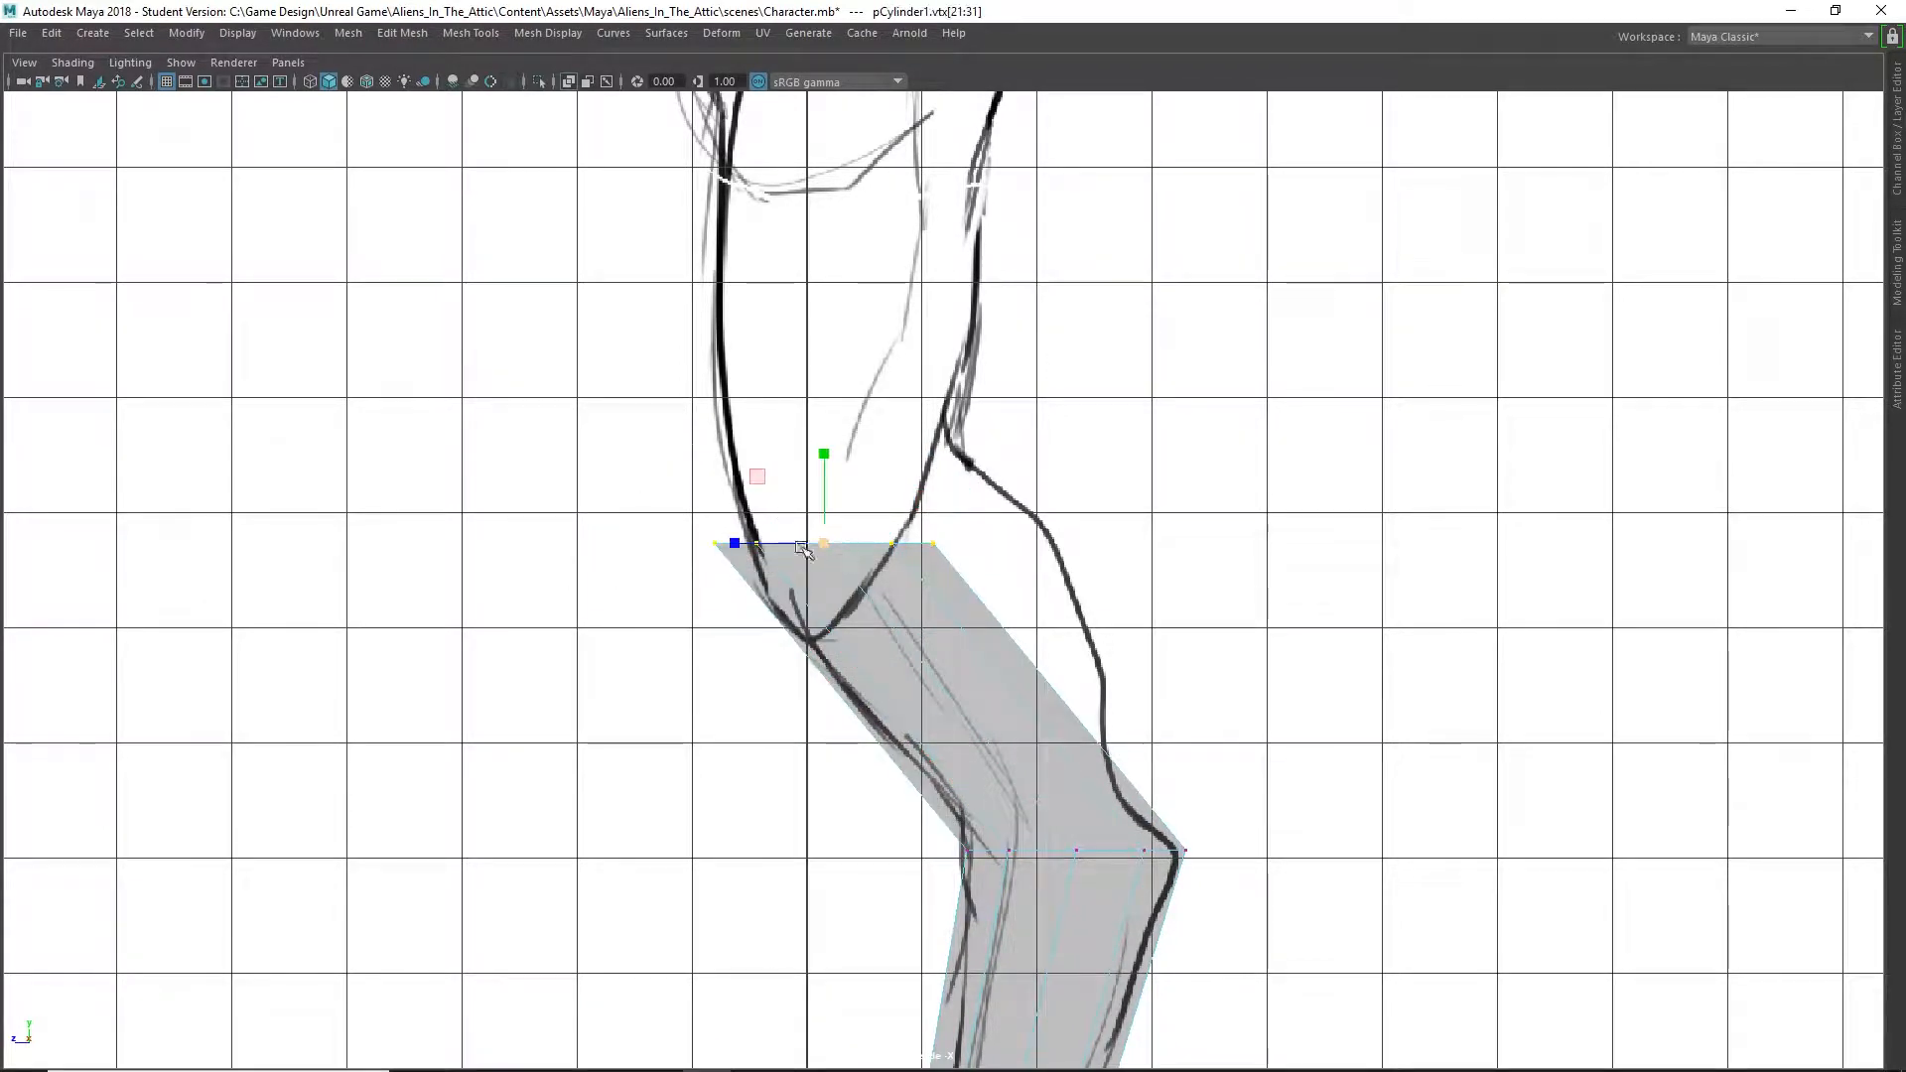
pyautogui.moveTo(824, 544); pyautogui.dragTo(920, 539)
pyautogui.press('w')
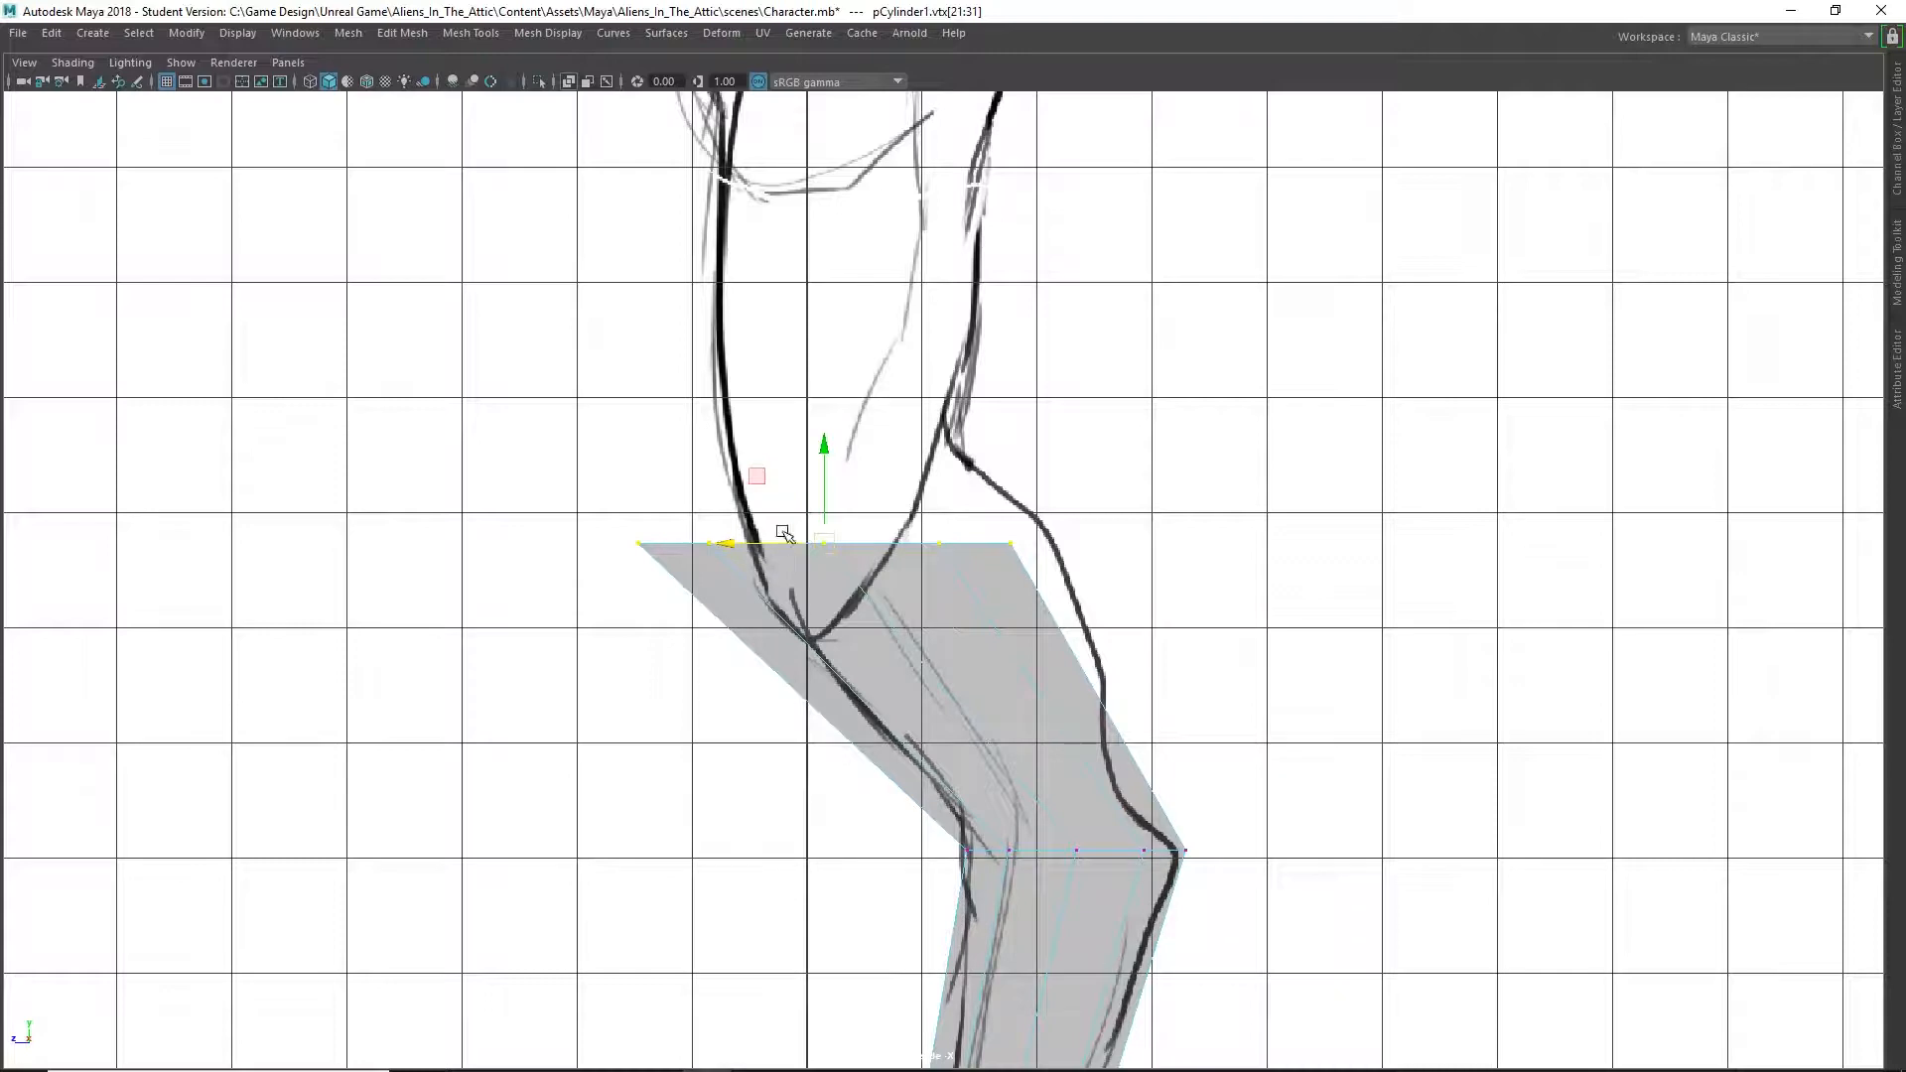
pyautogui.moveTo(784, 534); pyautogui.dragTo(829, 538)
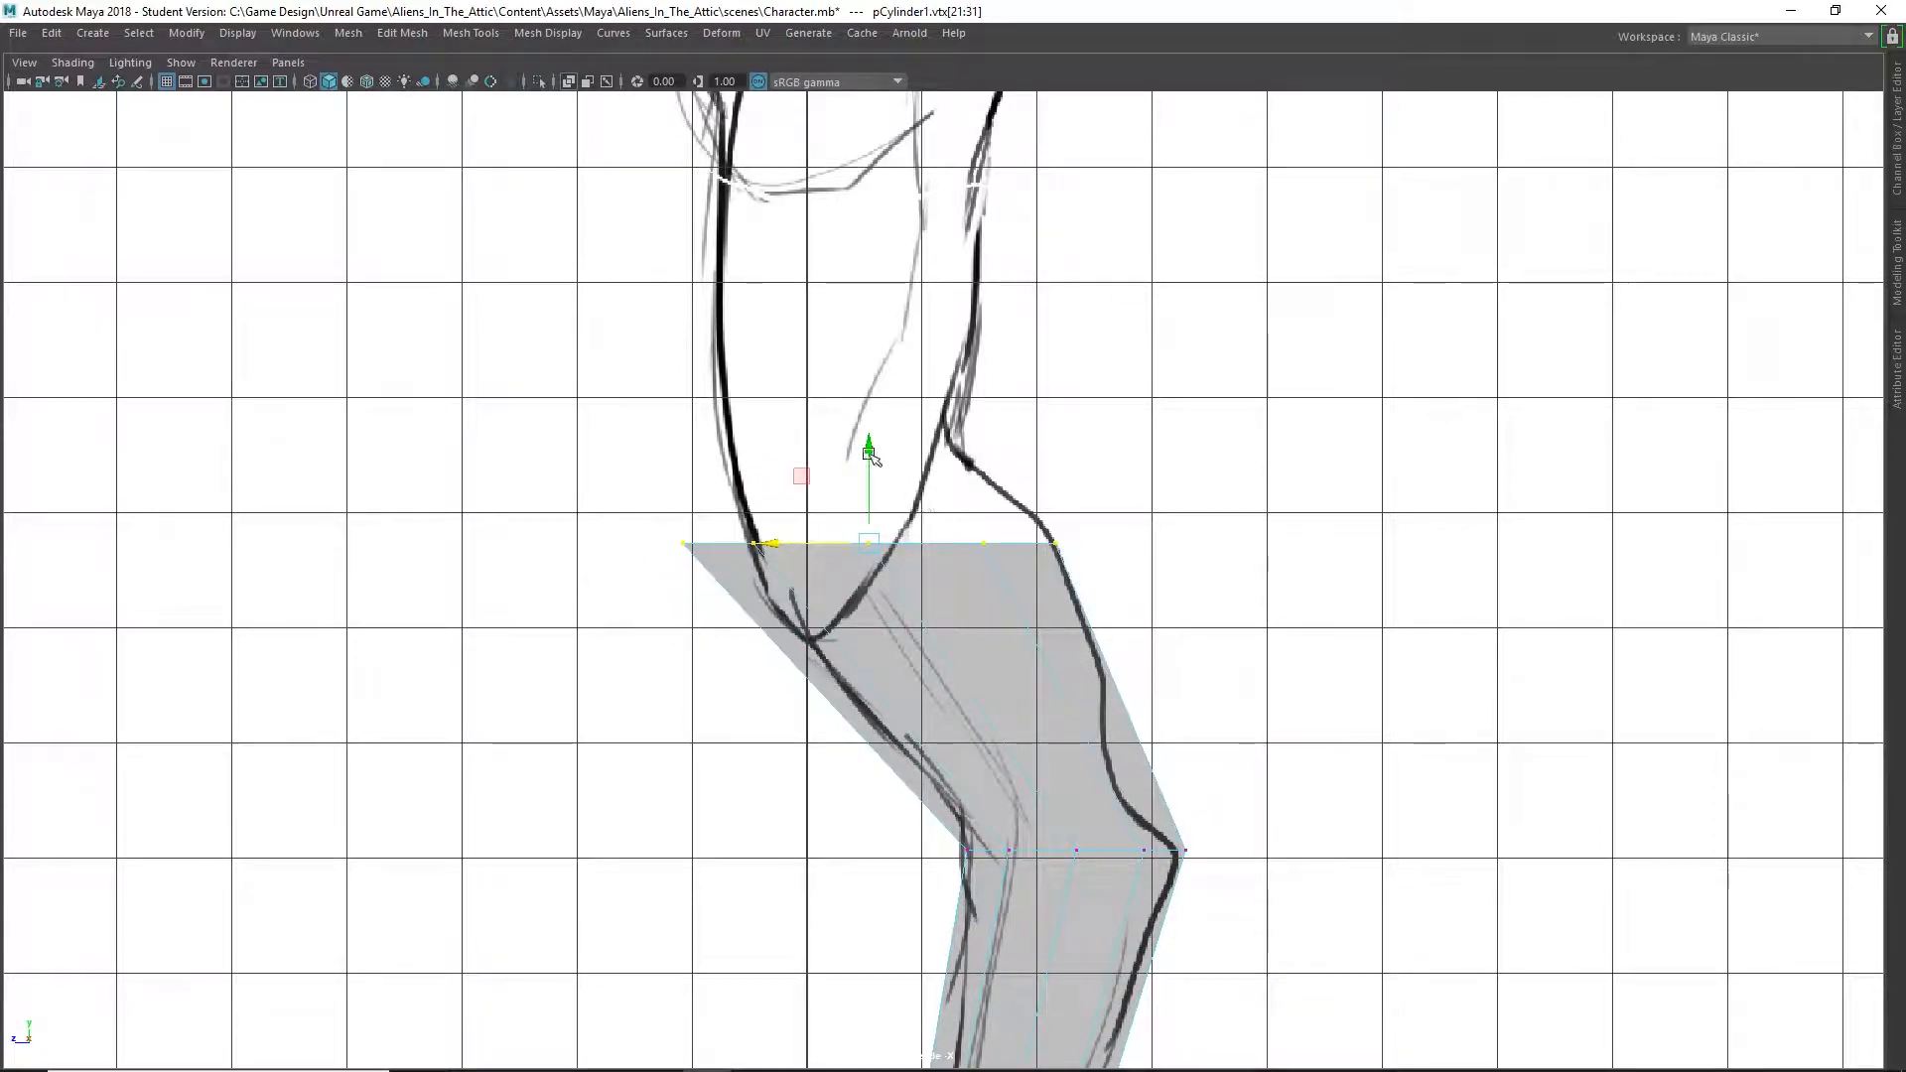
pyautogui.moveTo(871, 456); pyautogui.dragTo(870, 435)
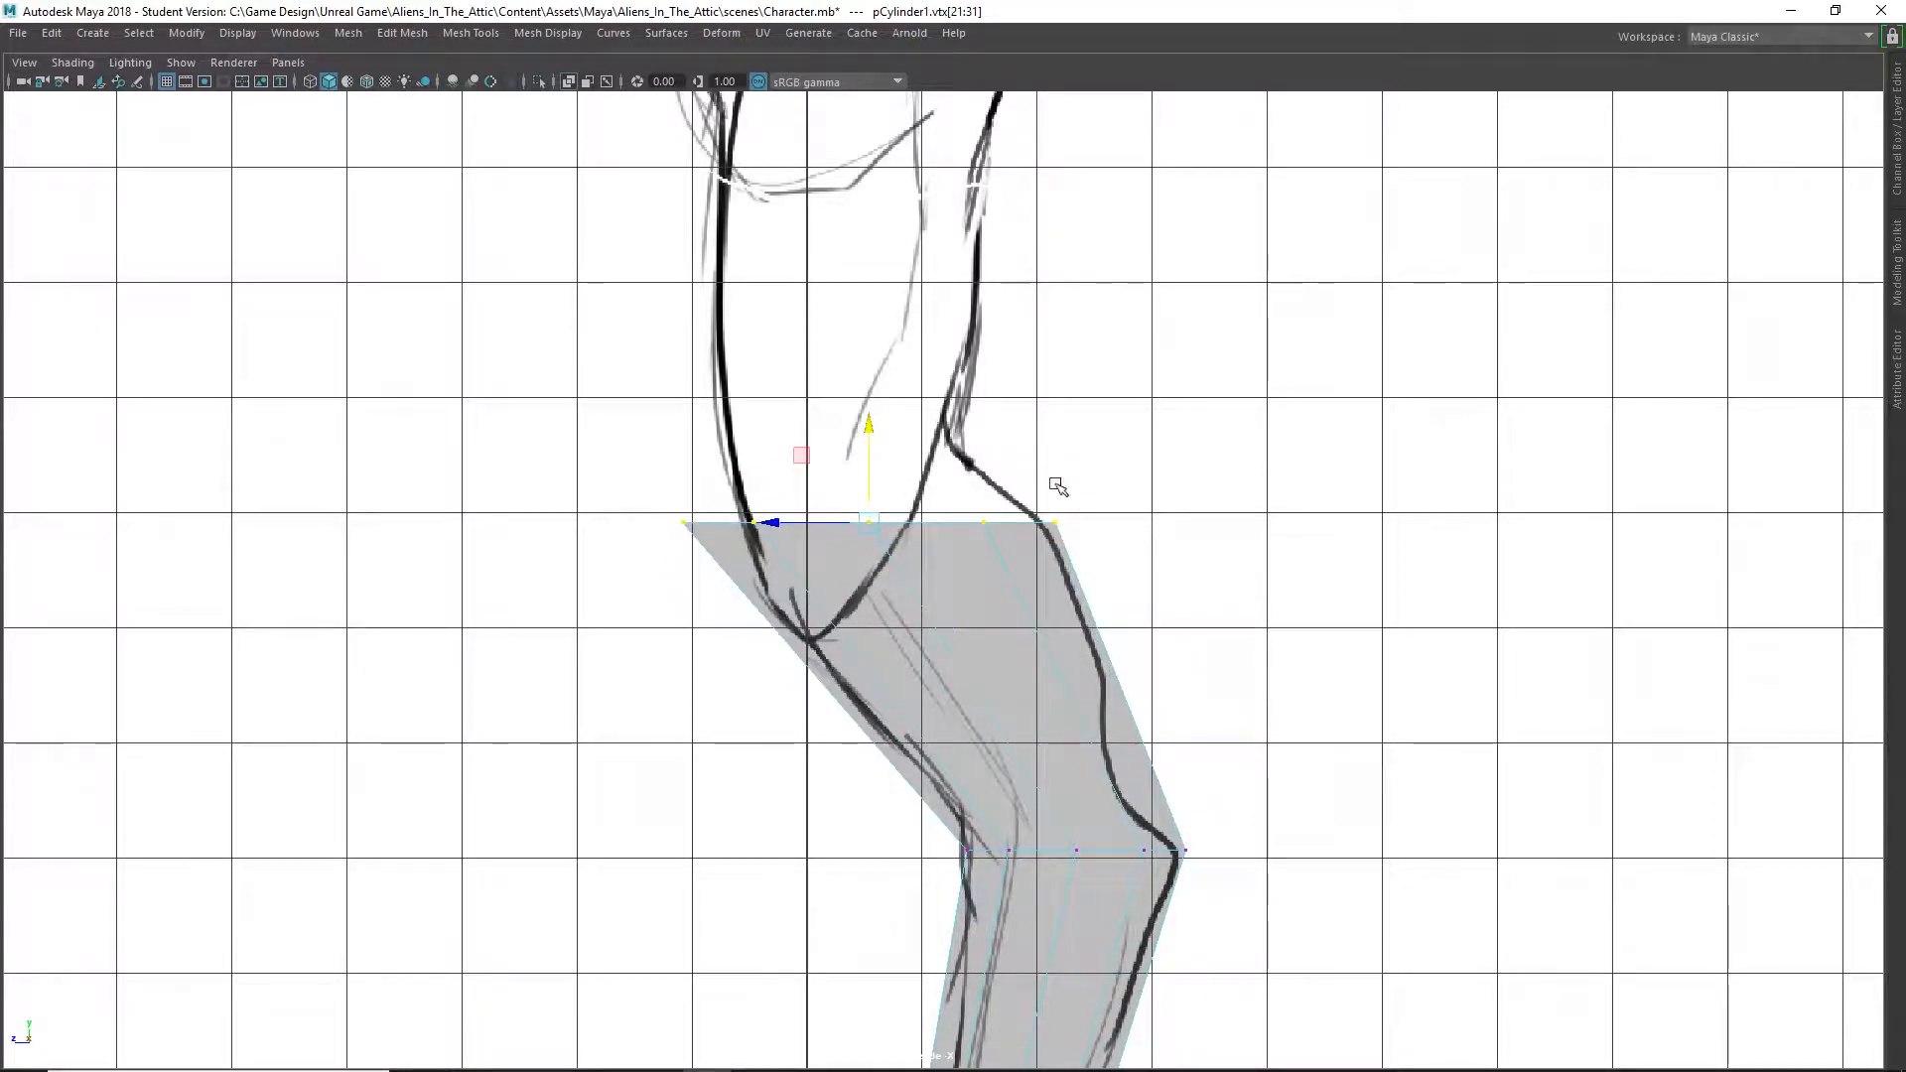
# Examine how the extruded segment above the shin lines up with the leg drawing in the front view
pyautogui.scroll(-3, 1106, 540)
pyautogui.press('space')
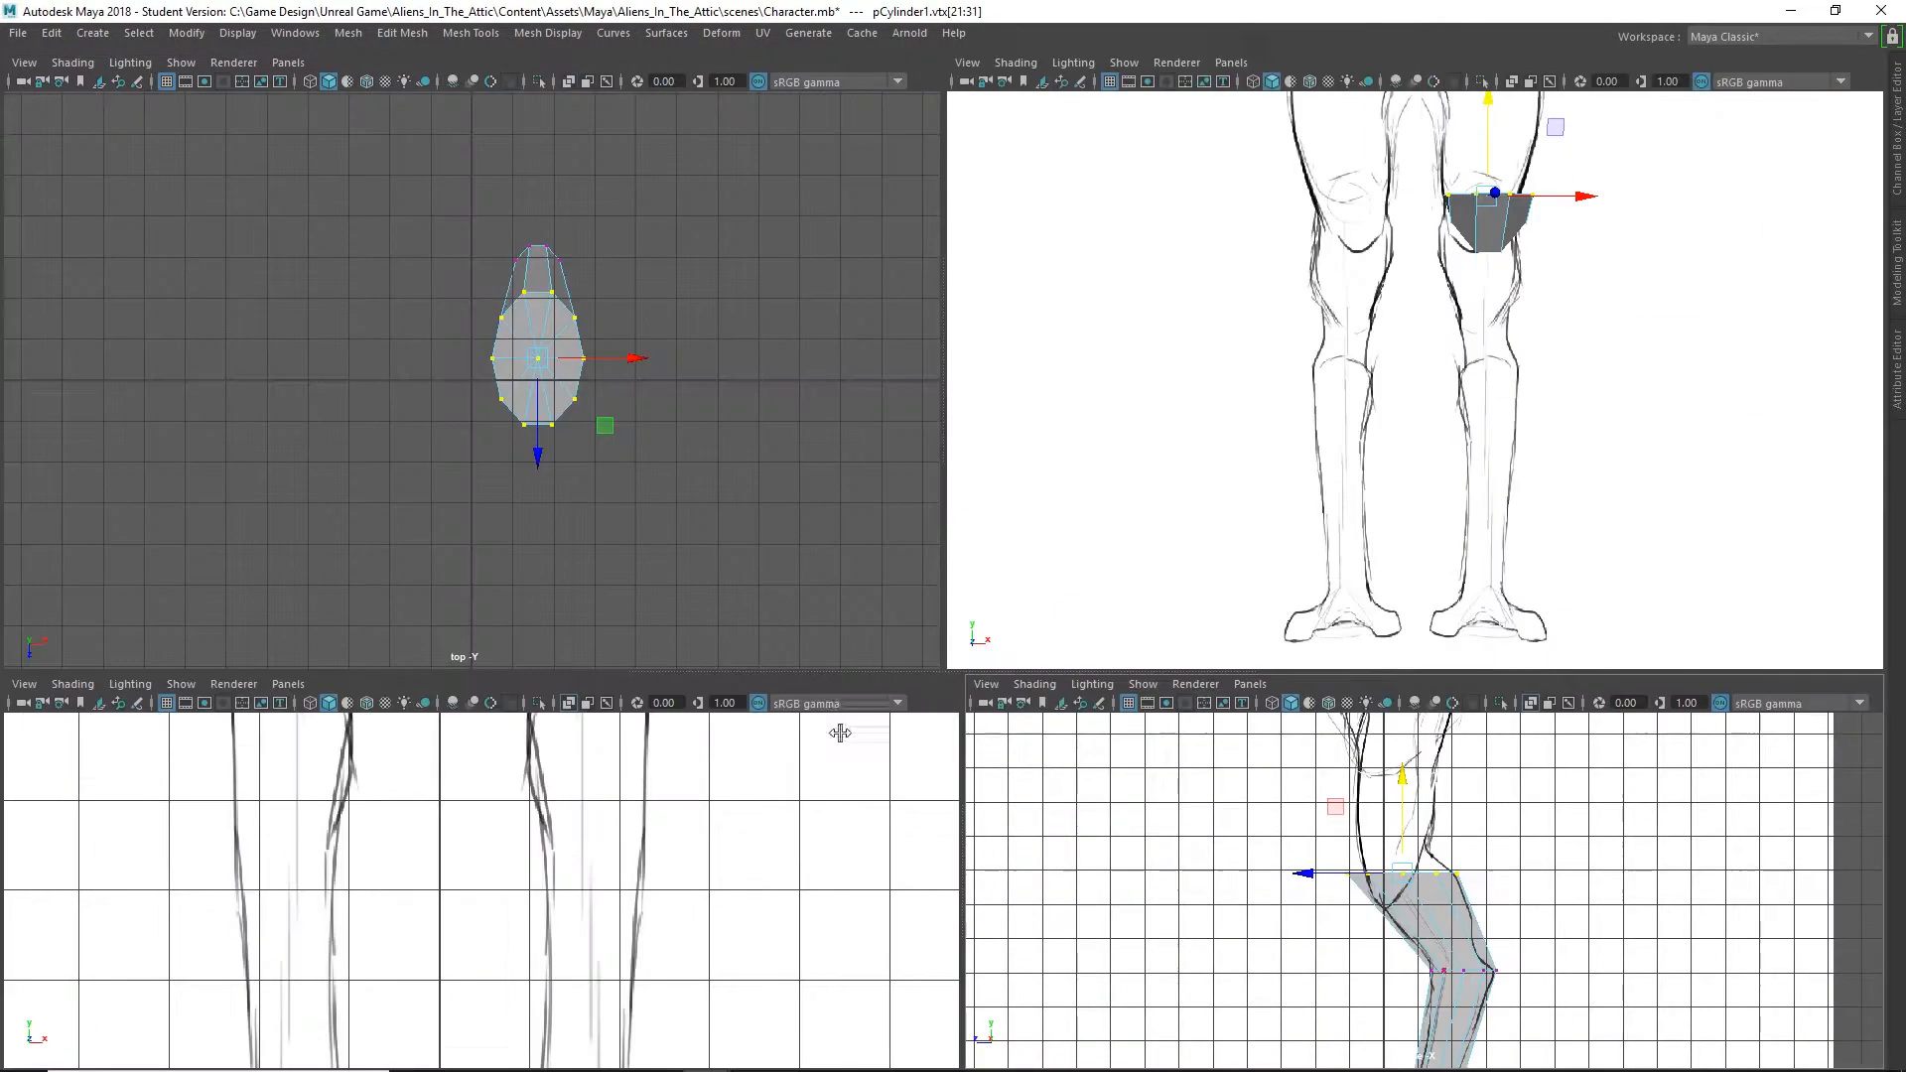
pyautogui.press('space')
pyautogui.scroll(-3, 846, 512)
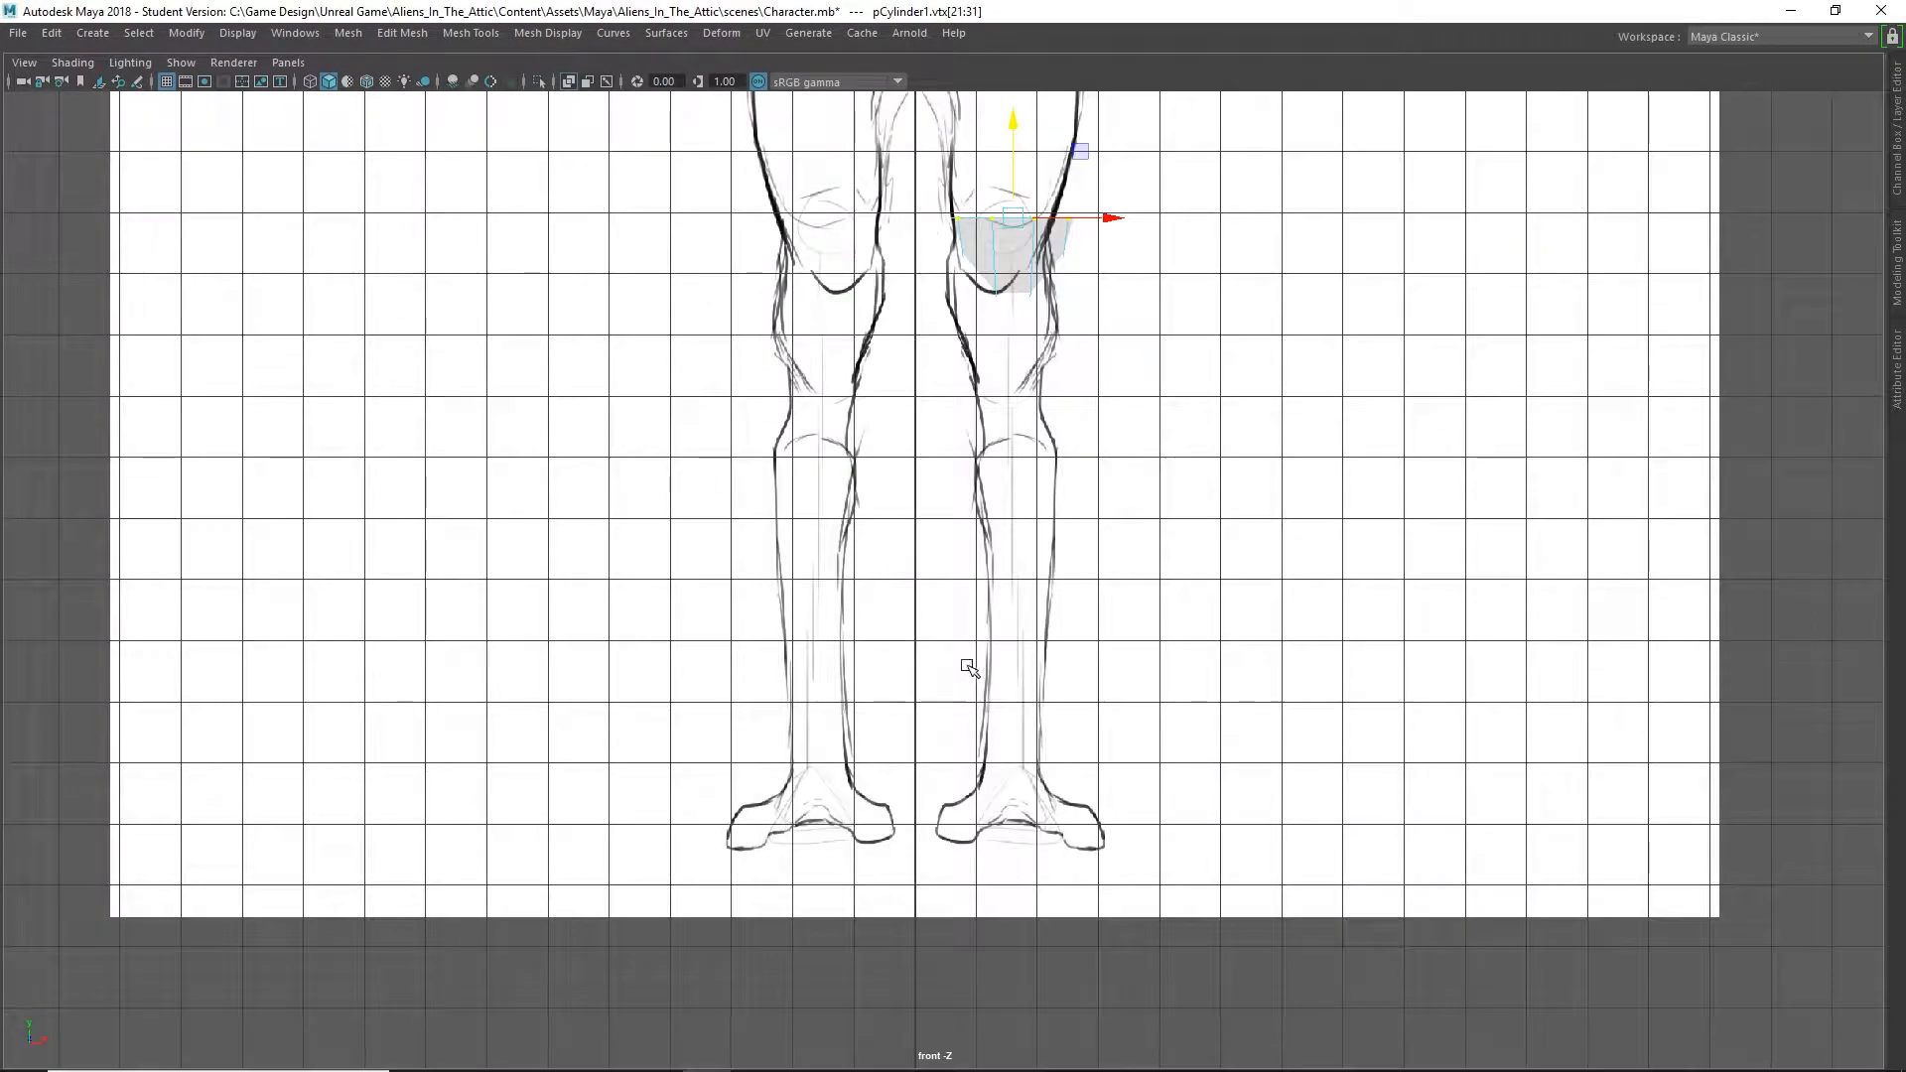
pyautogui.scroll(-2, 968, 667)
pyautogui.click(1025, 306)
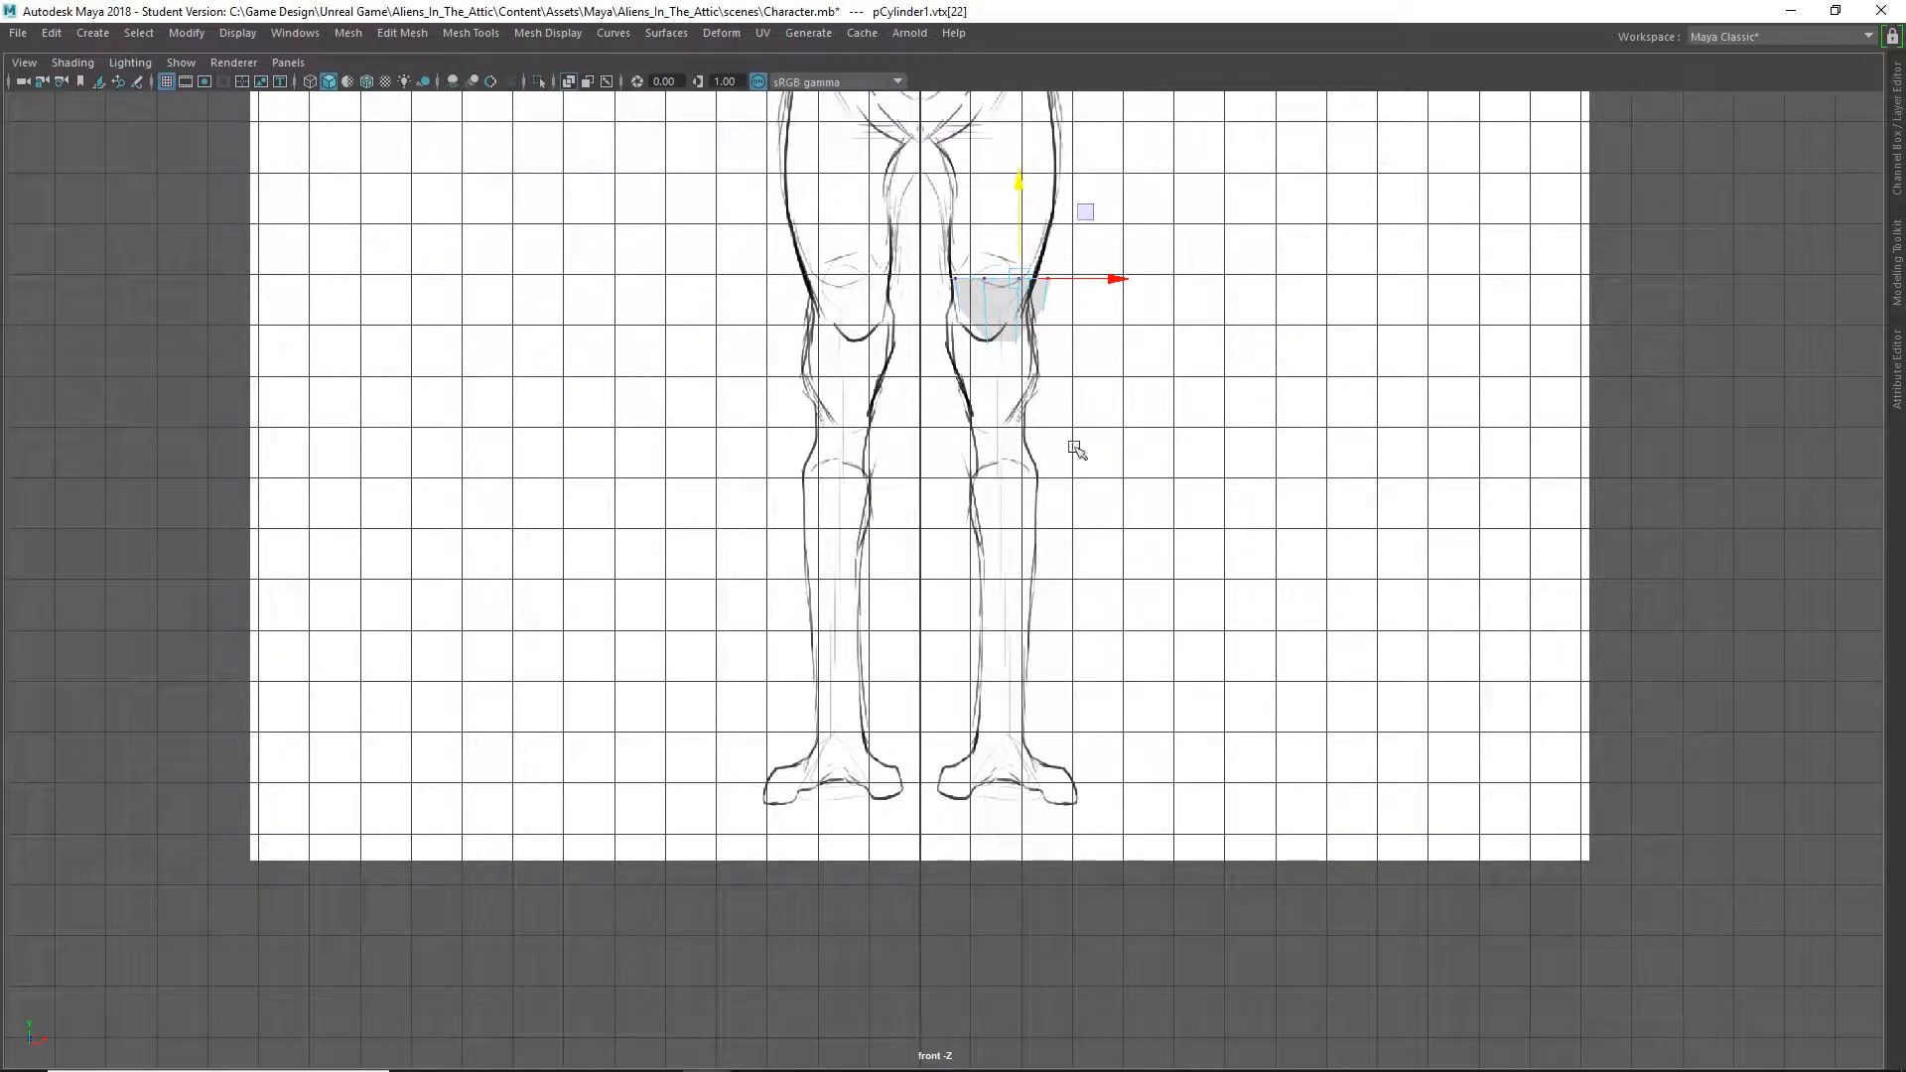
pyautogui.scroll(-3, 1090, 696)
pyautogui.scroll(5, 987, 536)
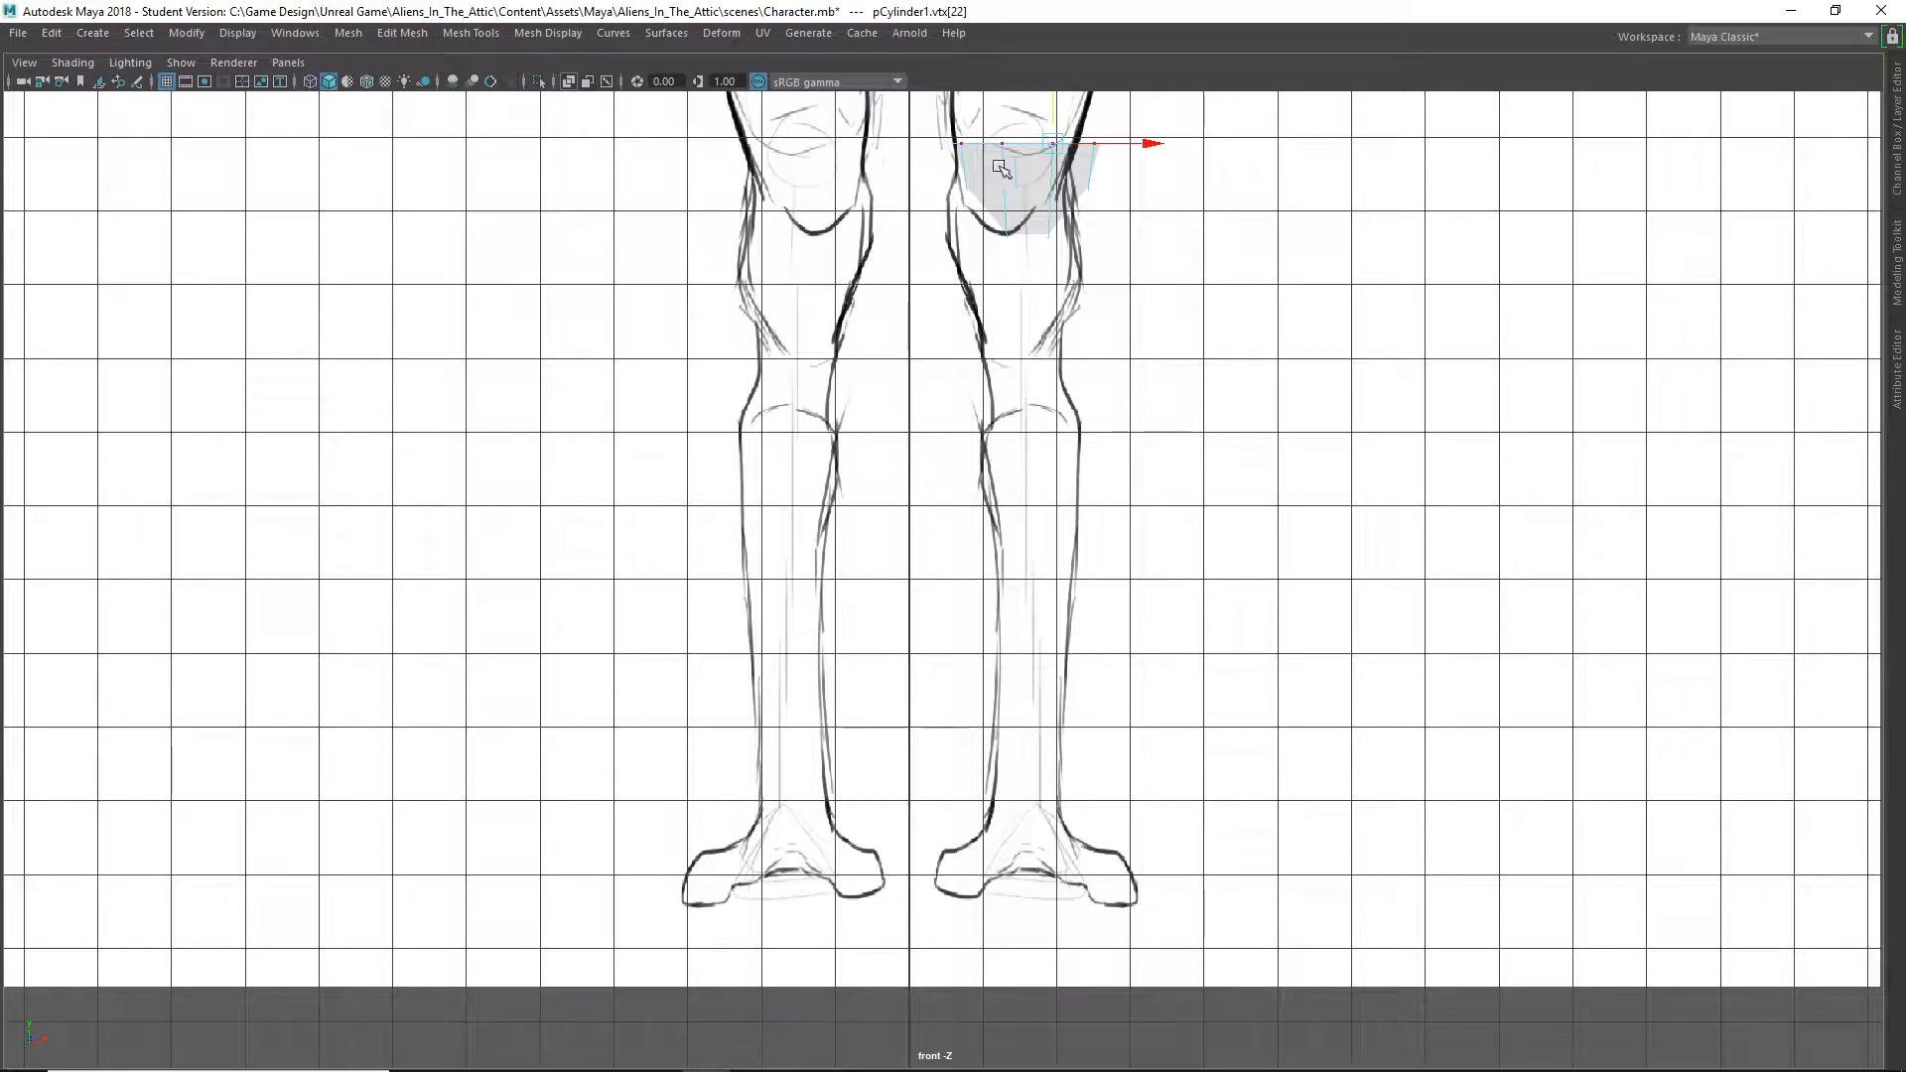
# Enlarge the front and side views, and try to move a single top-ring vertex forward along Z in the perspective view
pyautogui.press('space')
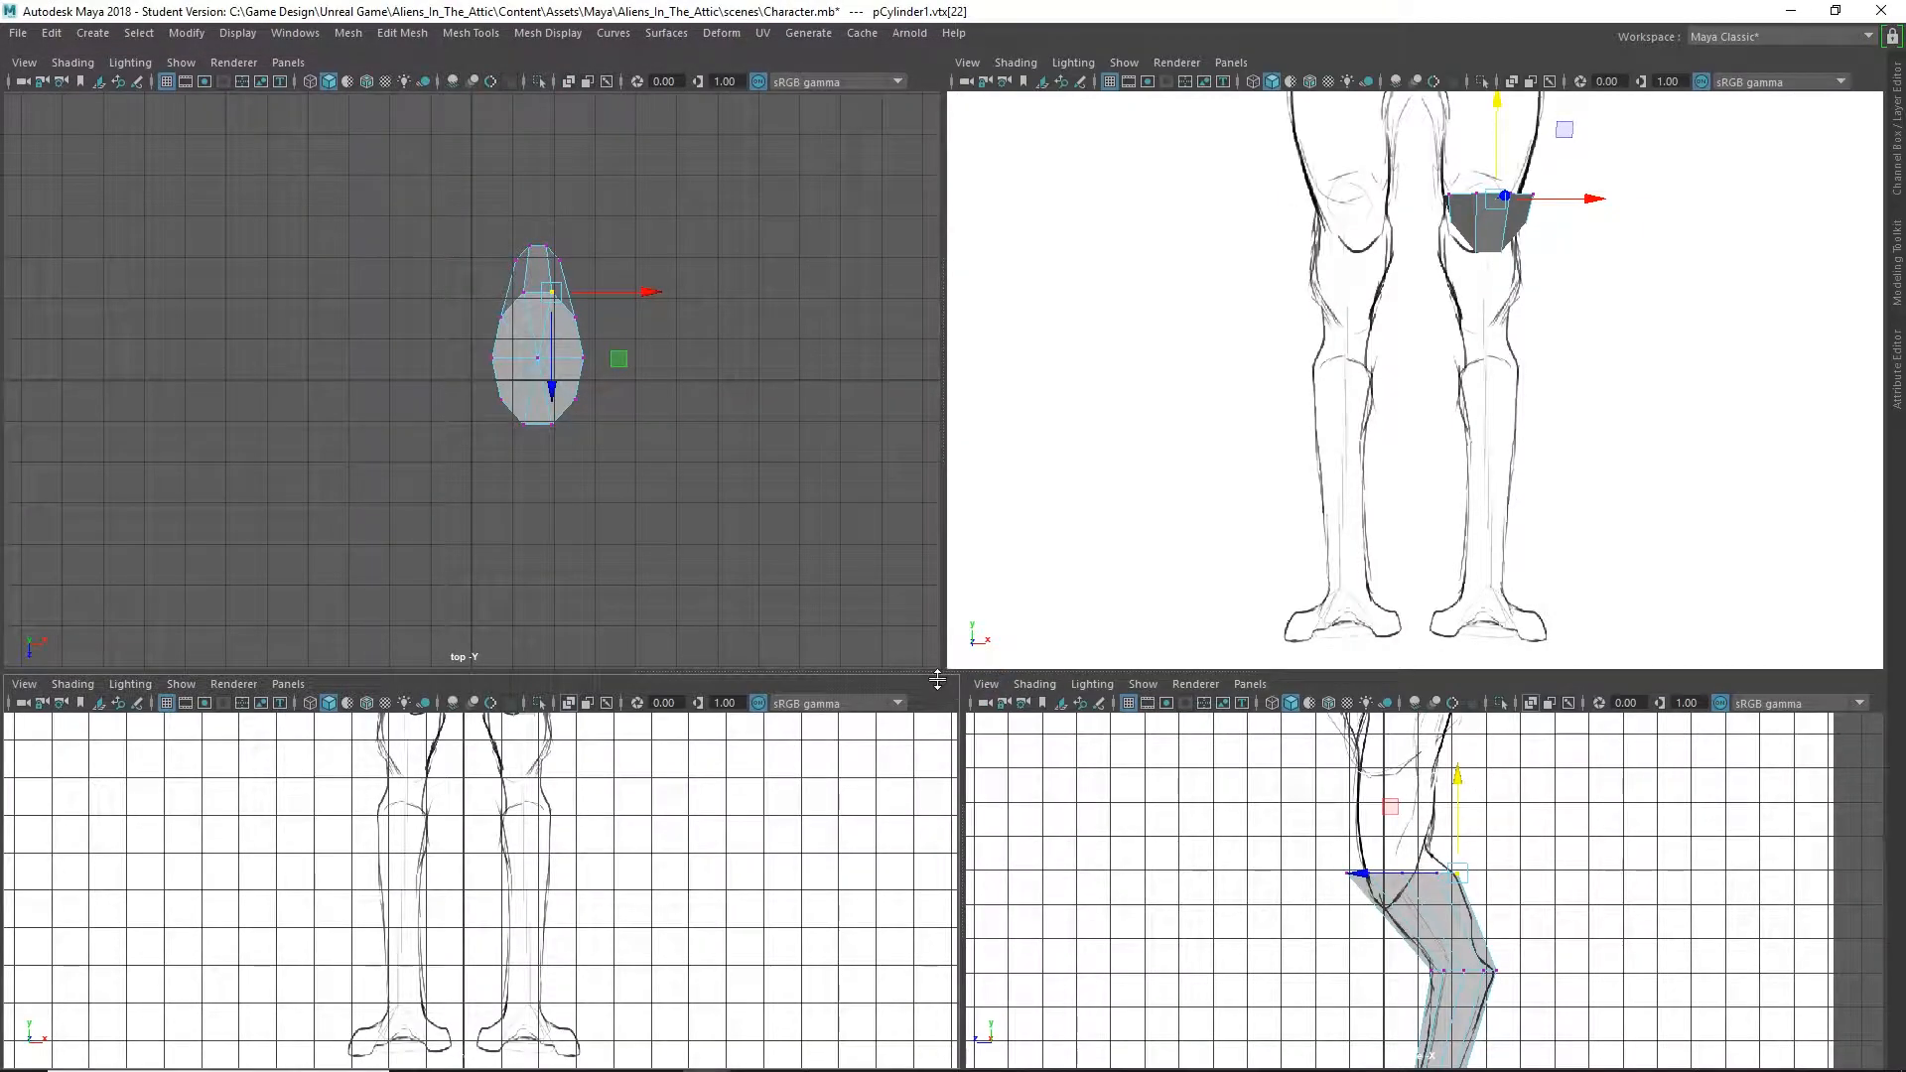
pyautogui.moveTo(937, 679); pyautogui.dragTo(993, 361)
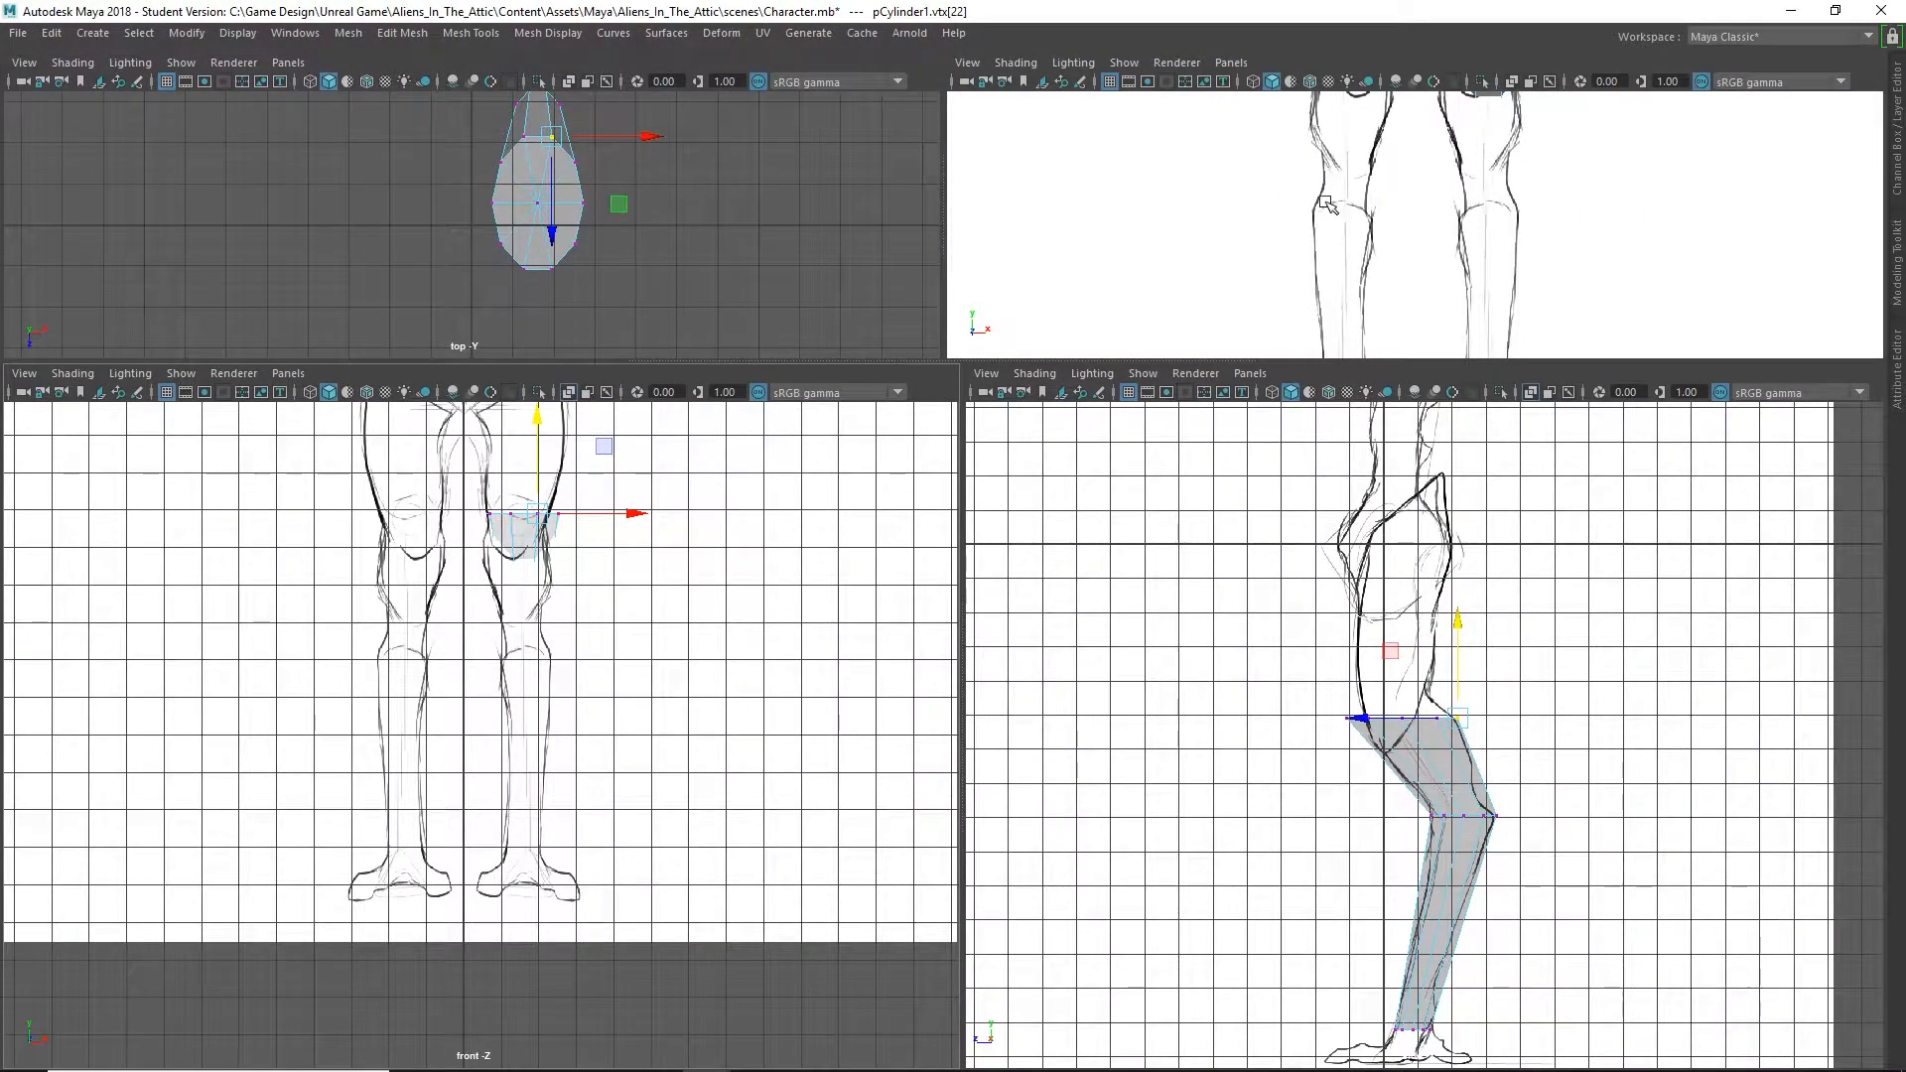
pyautogui.scroll(-4, 1327, 203)
pyautogui.keyDown('alt'); pyautogui.moveTo(1516, 247); pyautogui.dragTo(1360, 232); pyautogui.keyUp('alt')
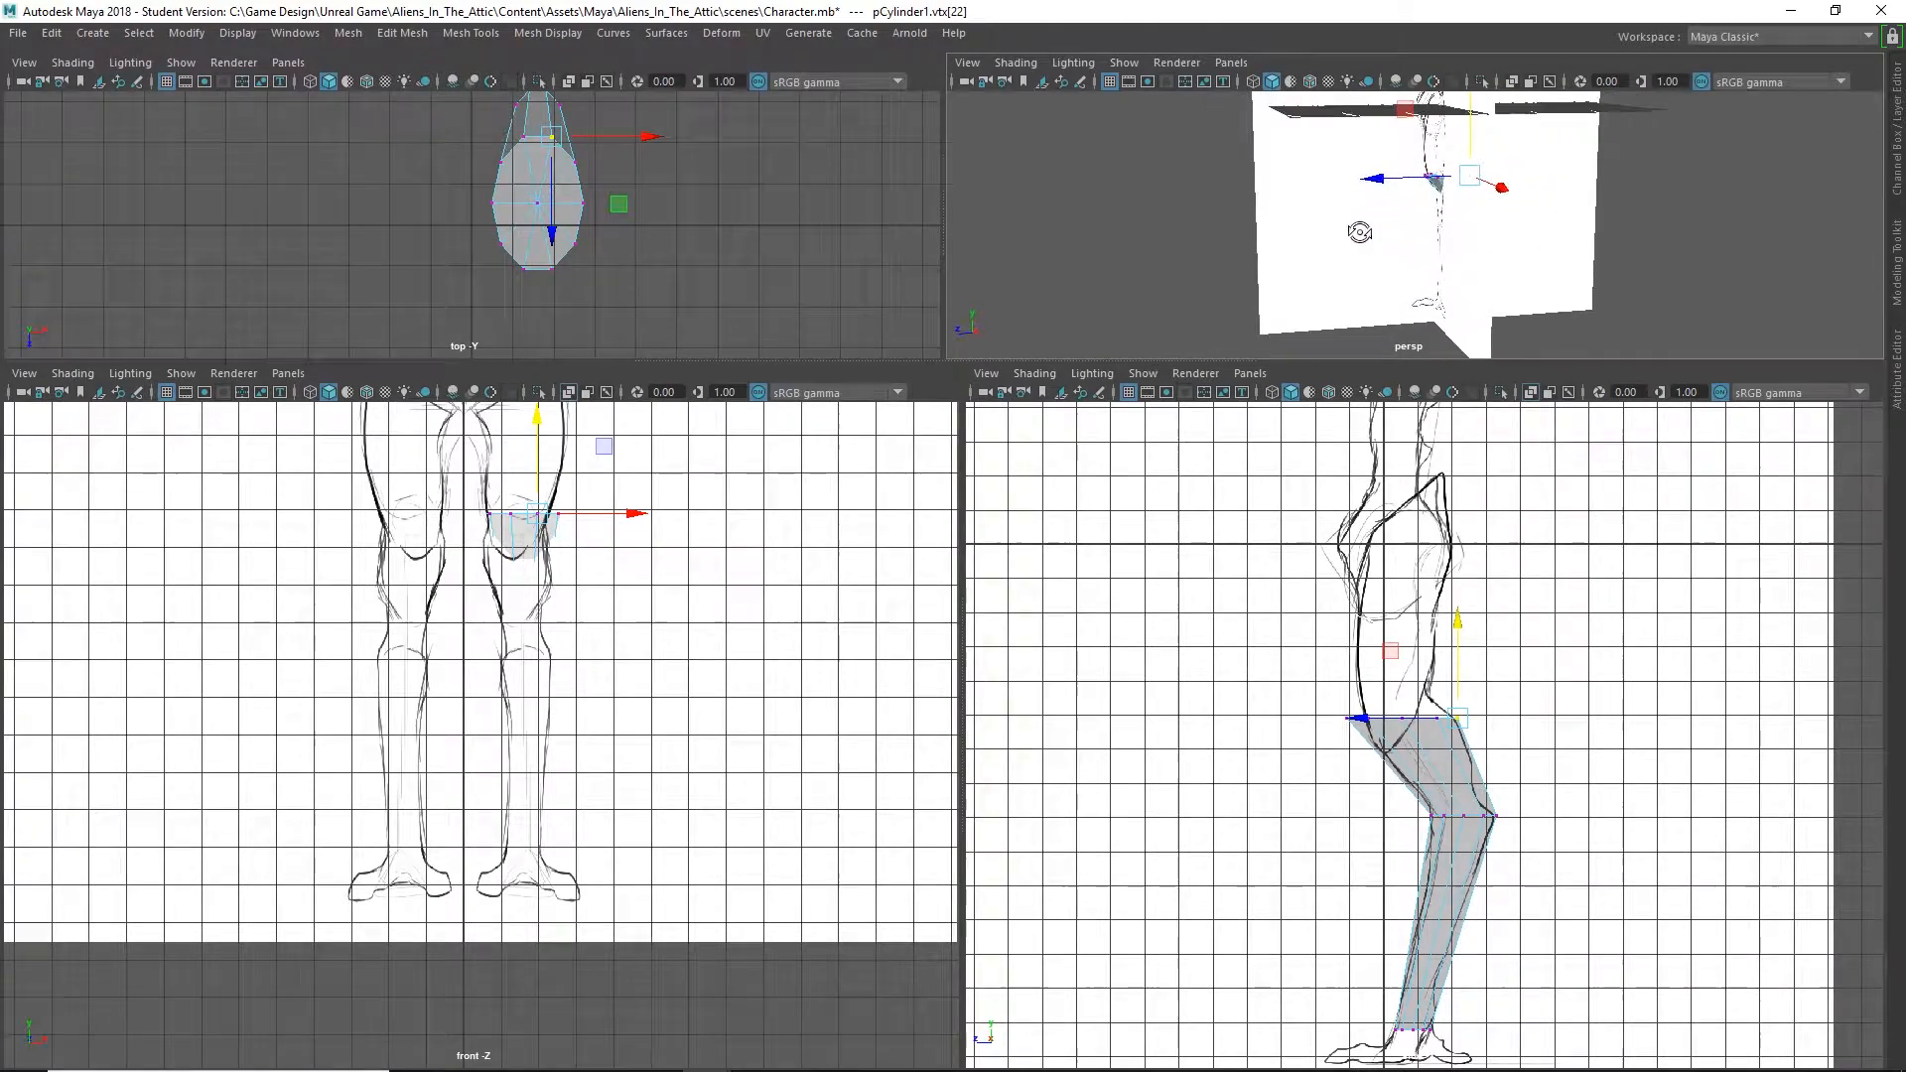
pyautogui.click(1384, 182)
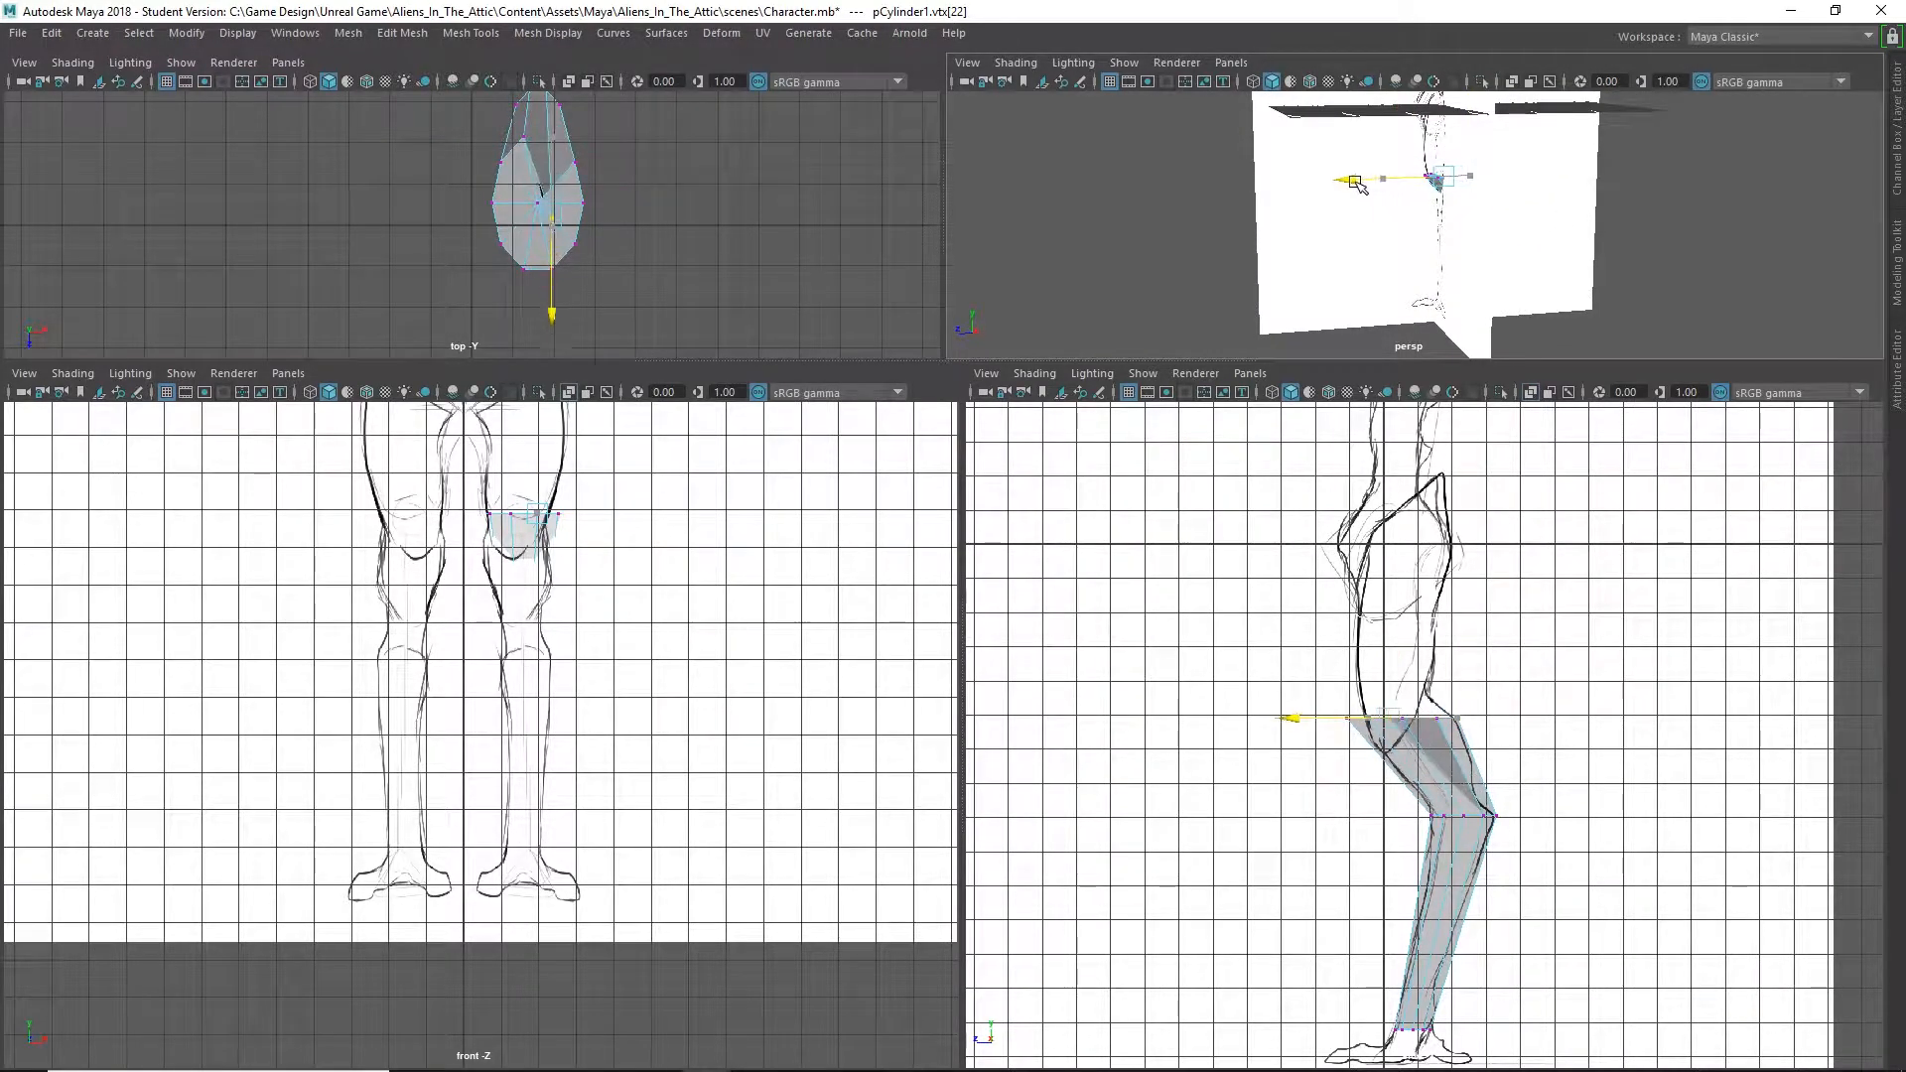
pyautogui.moveTo(1356, 184); pyautogui.dragTo(1459, 231)
# Return the cylinder to object mode and shift the whole leg mesh slightly backward along Z
pyautogui.moveTo(1429, 497); pyautogui.dragTo(1518, 462, button='right')
pyautogui.moveTo(1355, 263)
pyautogui.mouseDown()
pyautogui.moveTo(1294, 266)
pyautogui.moveTo(1353, 264)
pyautogui.moveTo(1318, 286)
pyautogui.moveTo(1353, 287)
pyautogui.moveTo(1342, 298)
pyautogui.moveTo(1379, 268)
pyautogui.mouseUp()
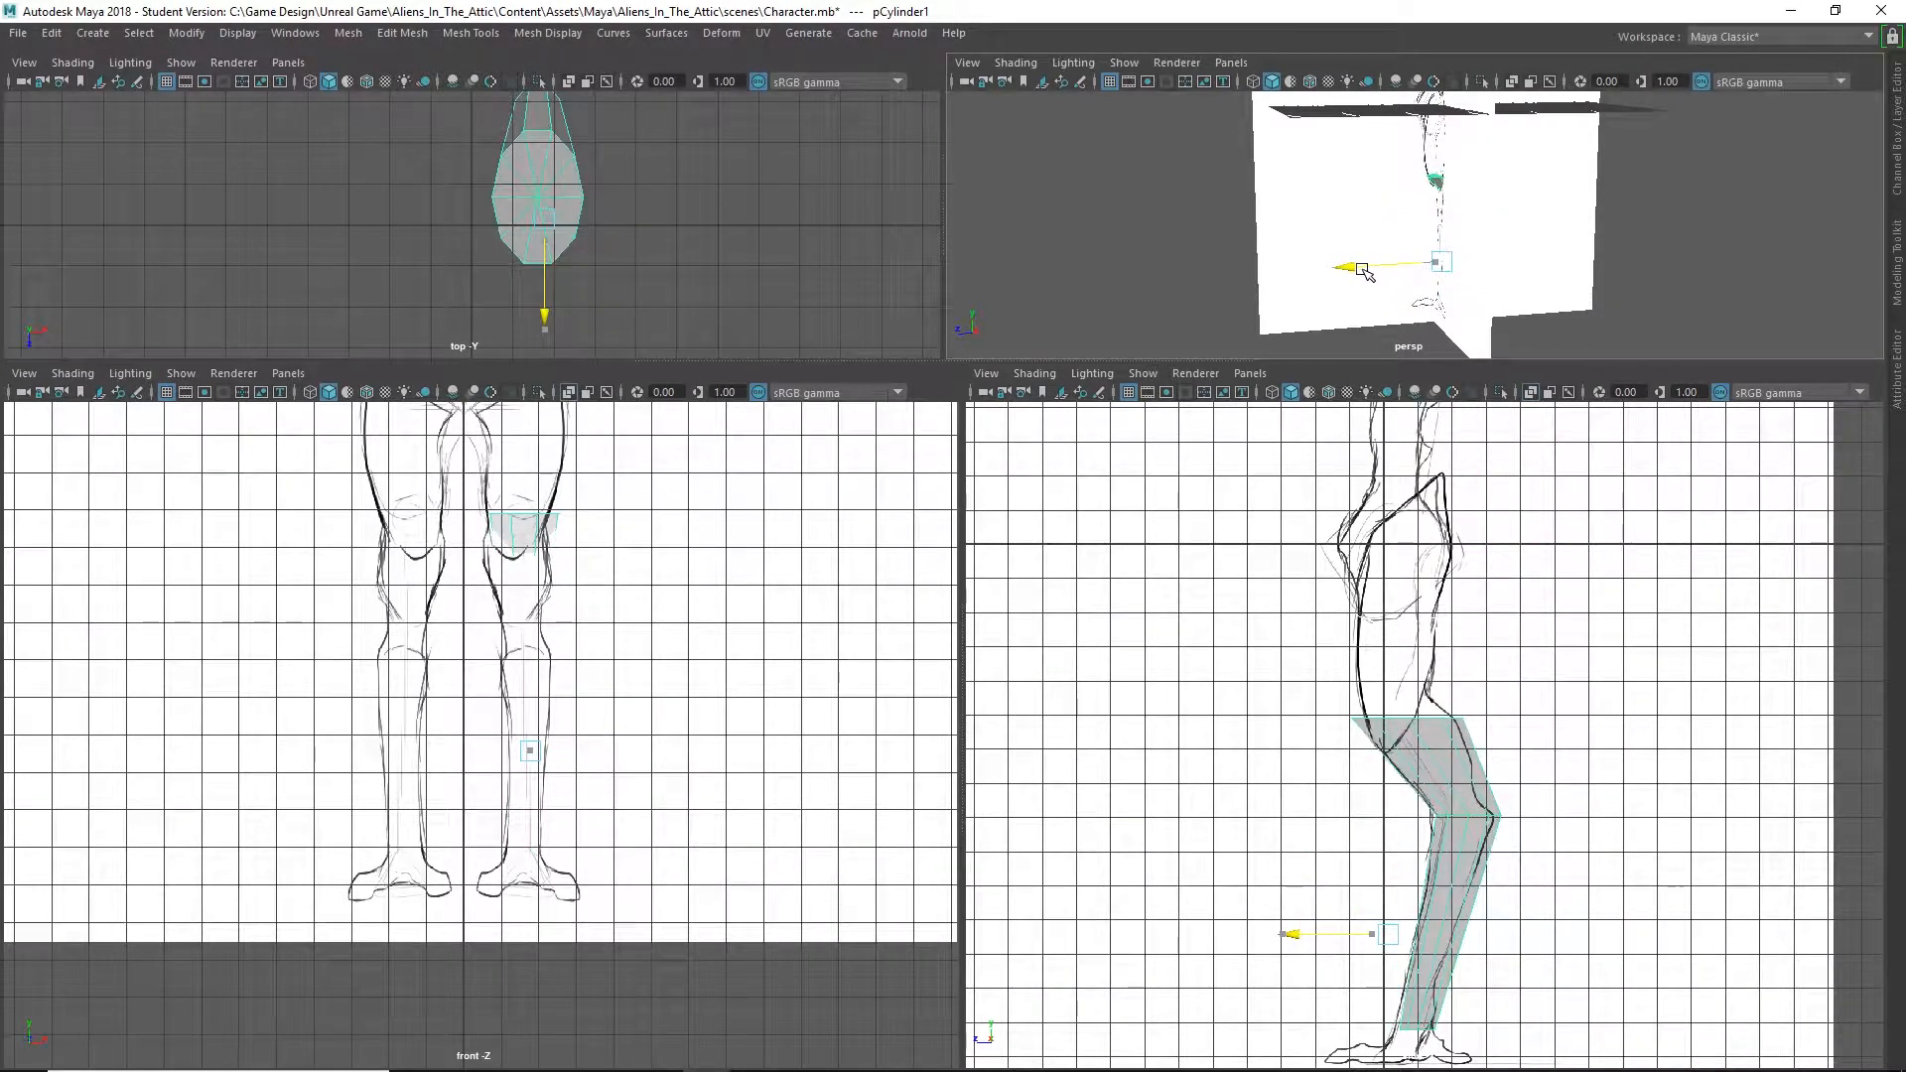
pyautogui.scroll(-4, 1246, 225)
pyautogui.keyDown('alt'); pyautogui.moveTo(1522, 255); pyautogui.dragTo(1585, 257); pyautogui.keyUp('alt')
pyautogui.scroll(4, 1586, 258)
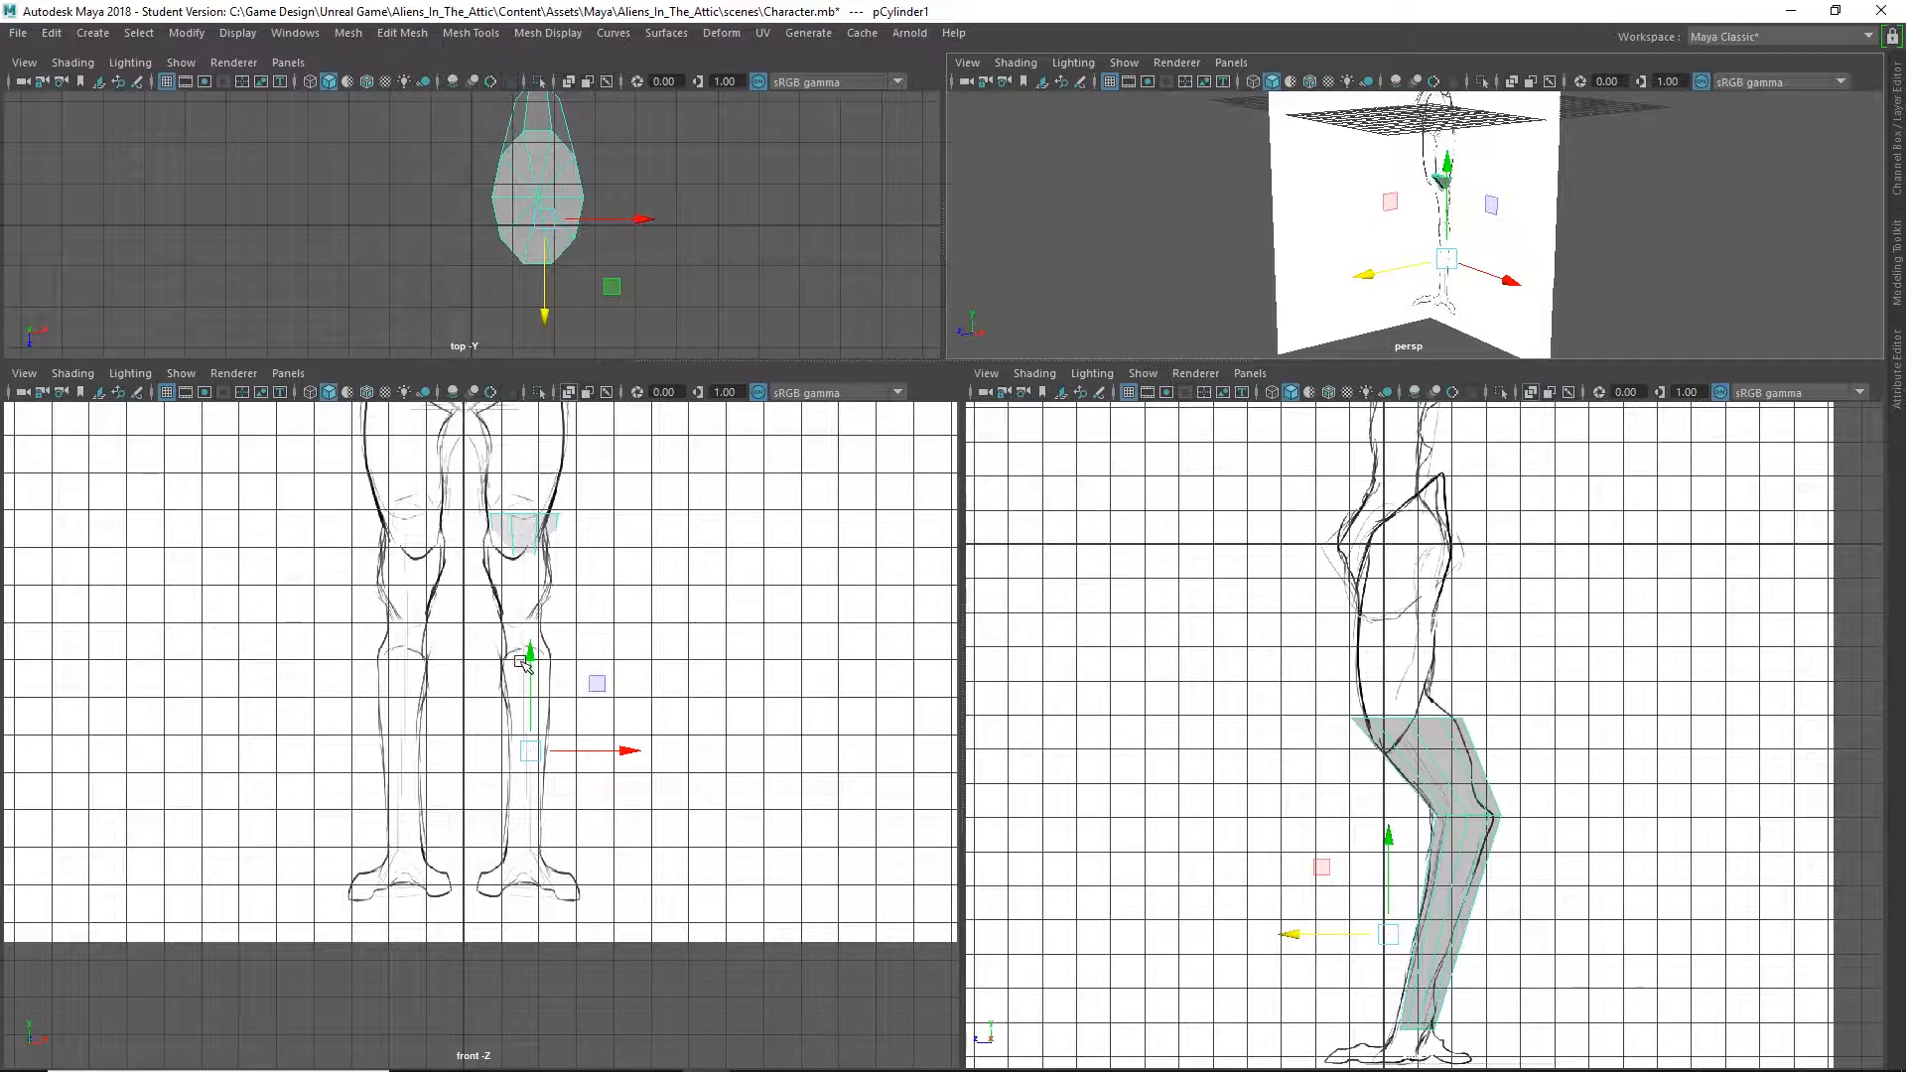
# Move the front reference image plane back along Z until it sits behind the leg mesh
pyautogui.scroll(-1, 778, 668)
pyautogui.click(811, 682)
pyautogui.scroll(-3, 774, 556)
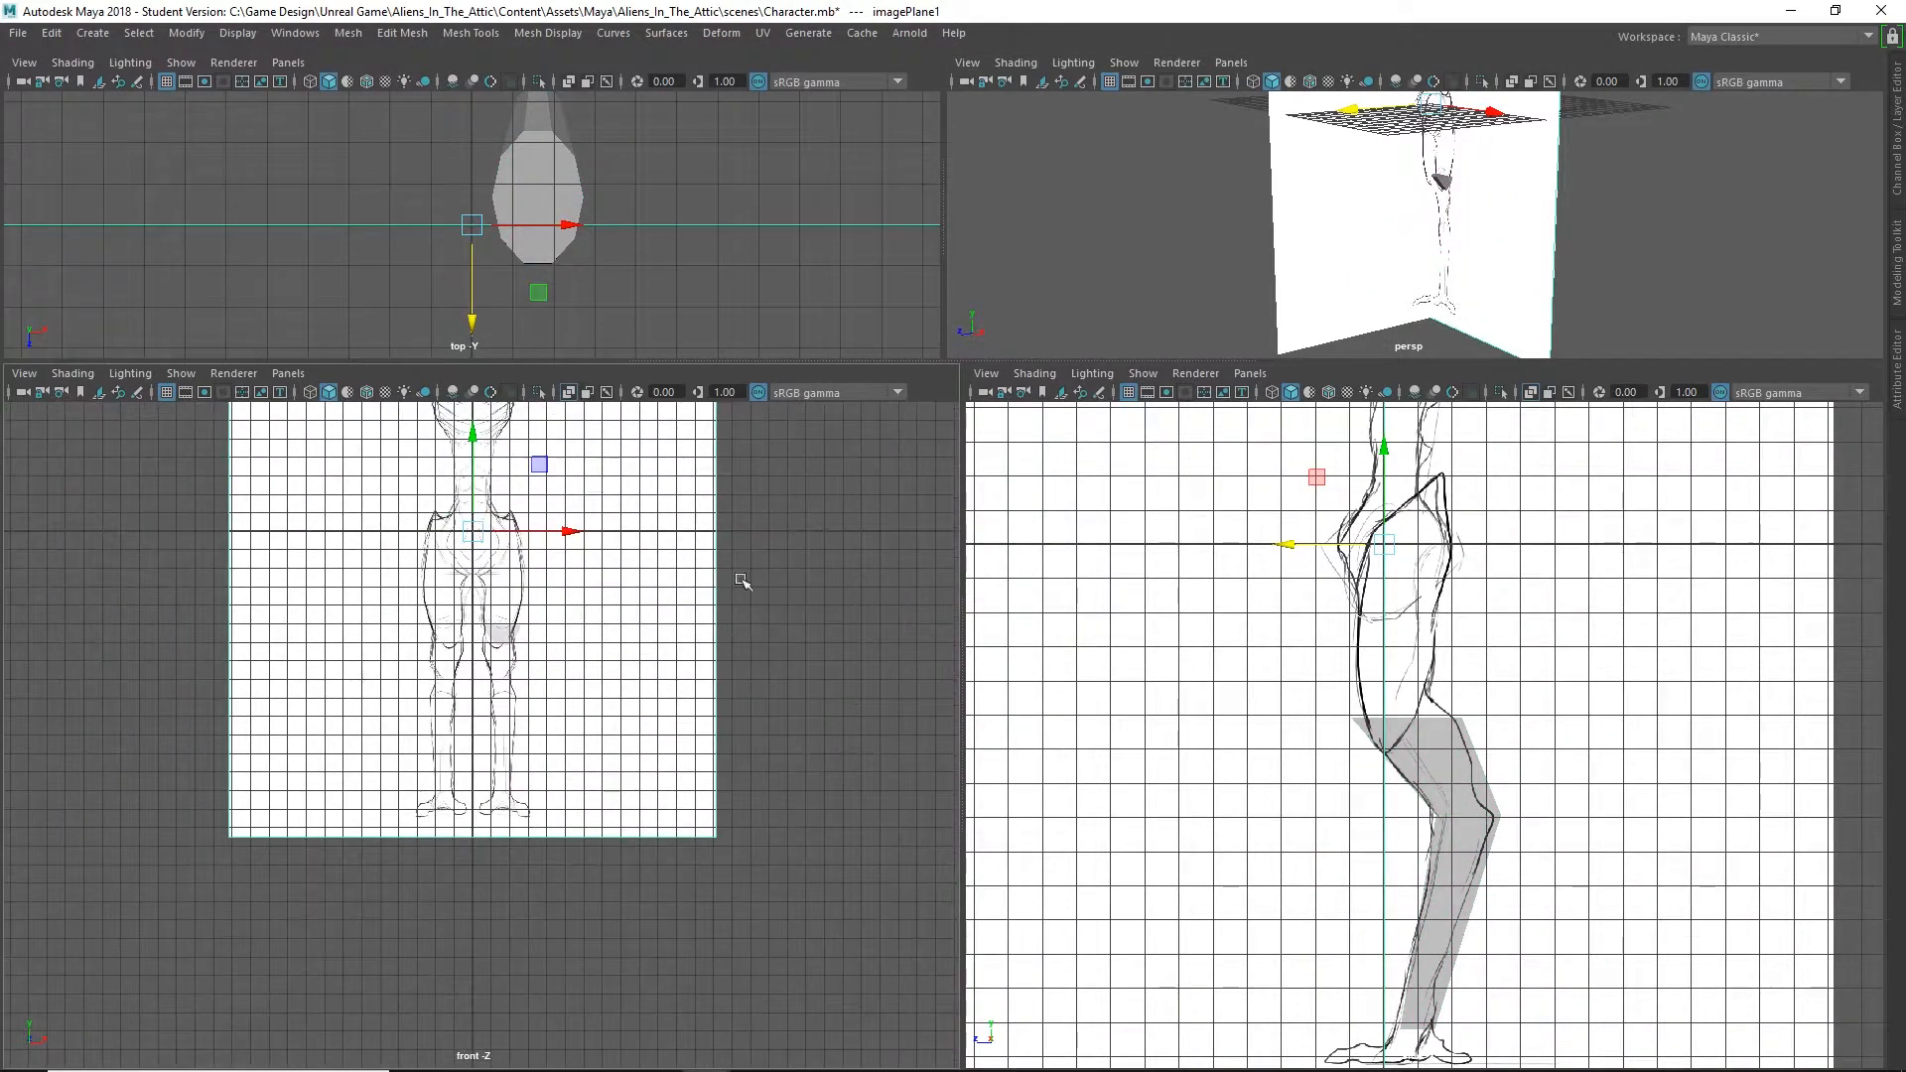
pyautogui.scroll(4, 670, 565)
pyautogui.scroll(-3, 715, 596)
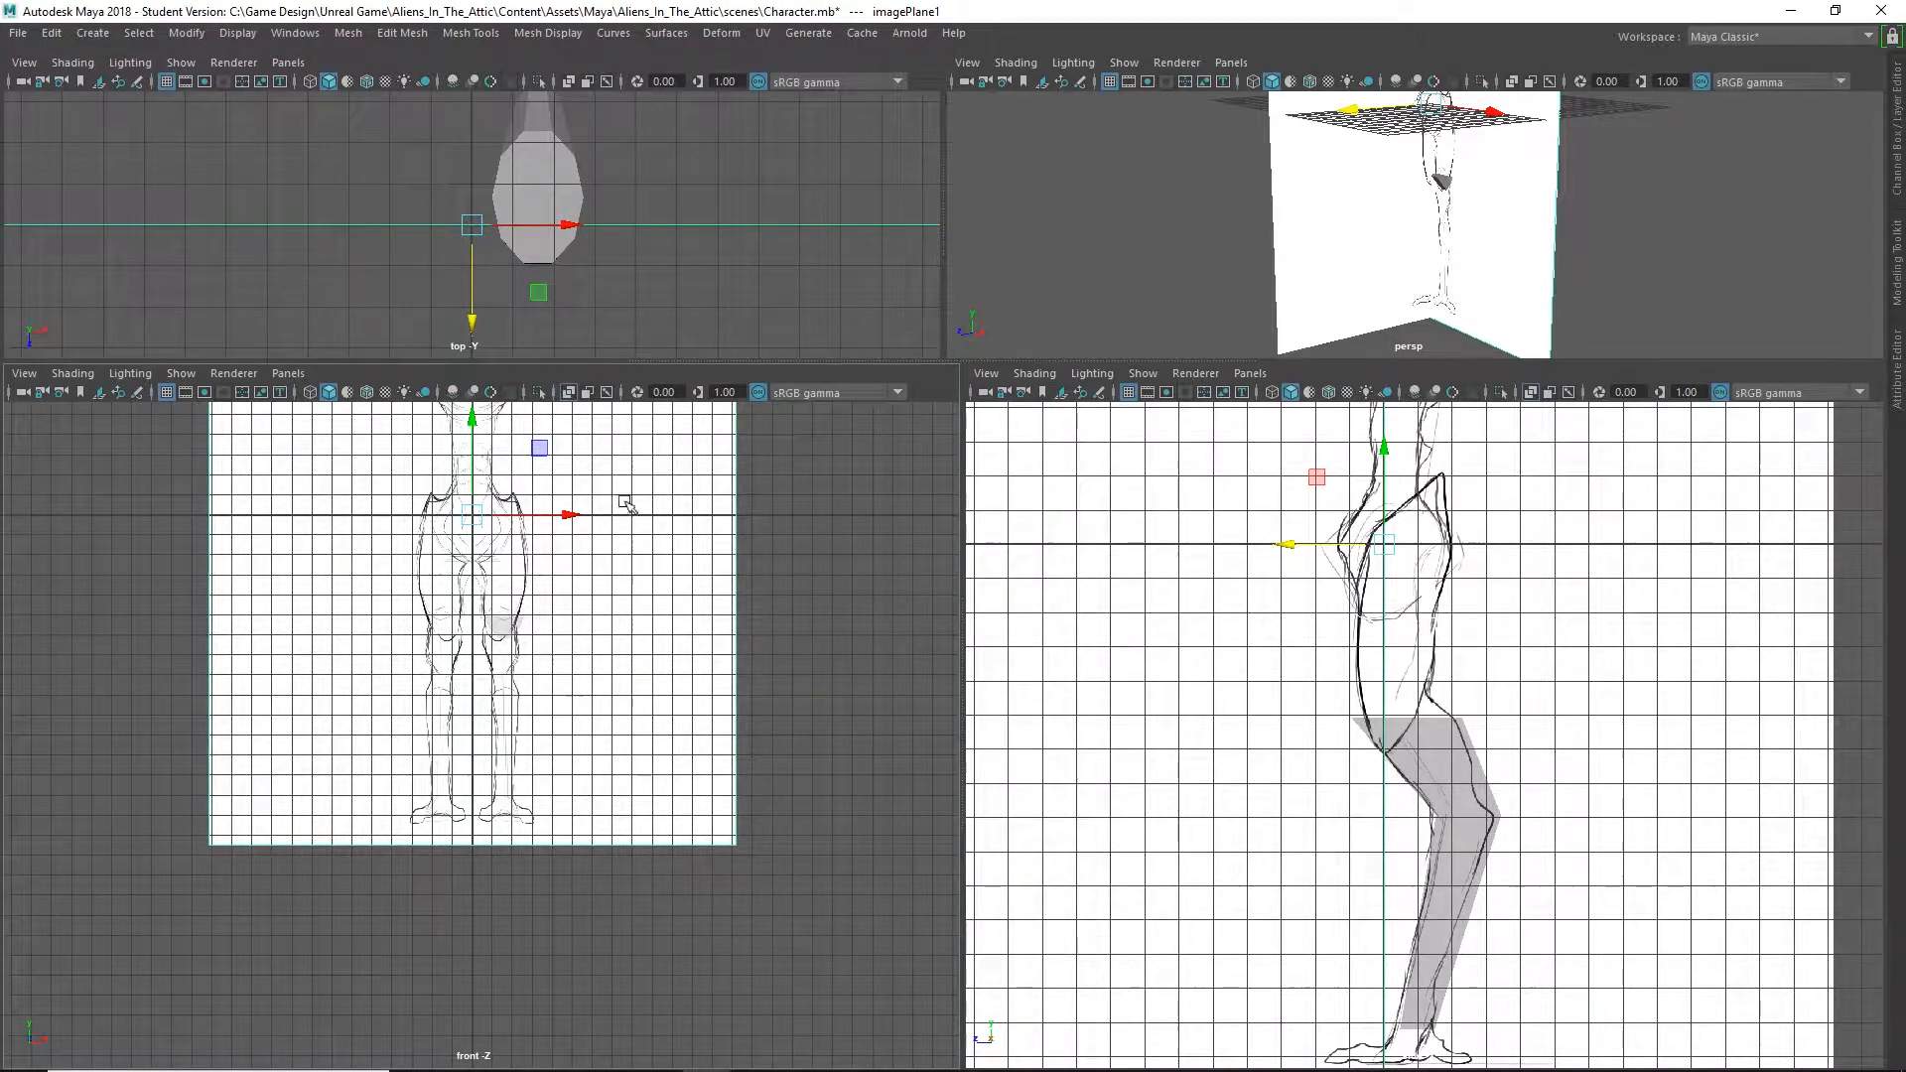
pyautogui.moveTo(476, 322); pyautogui.dragTo(501, 178)
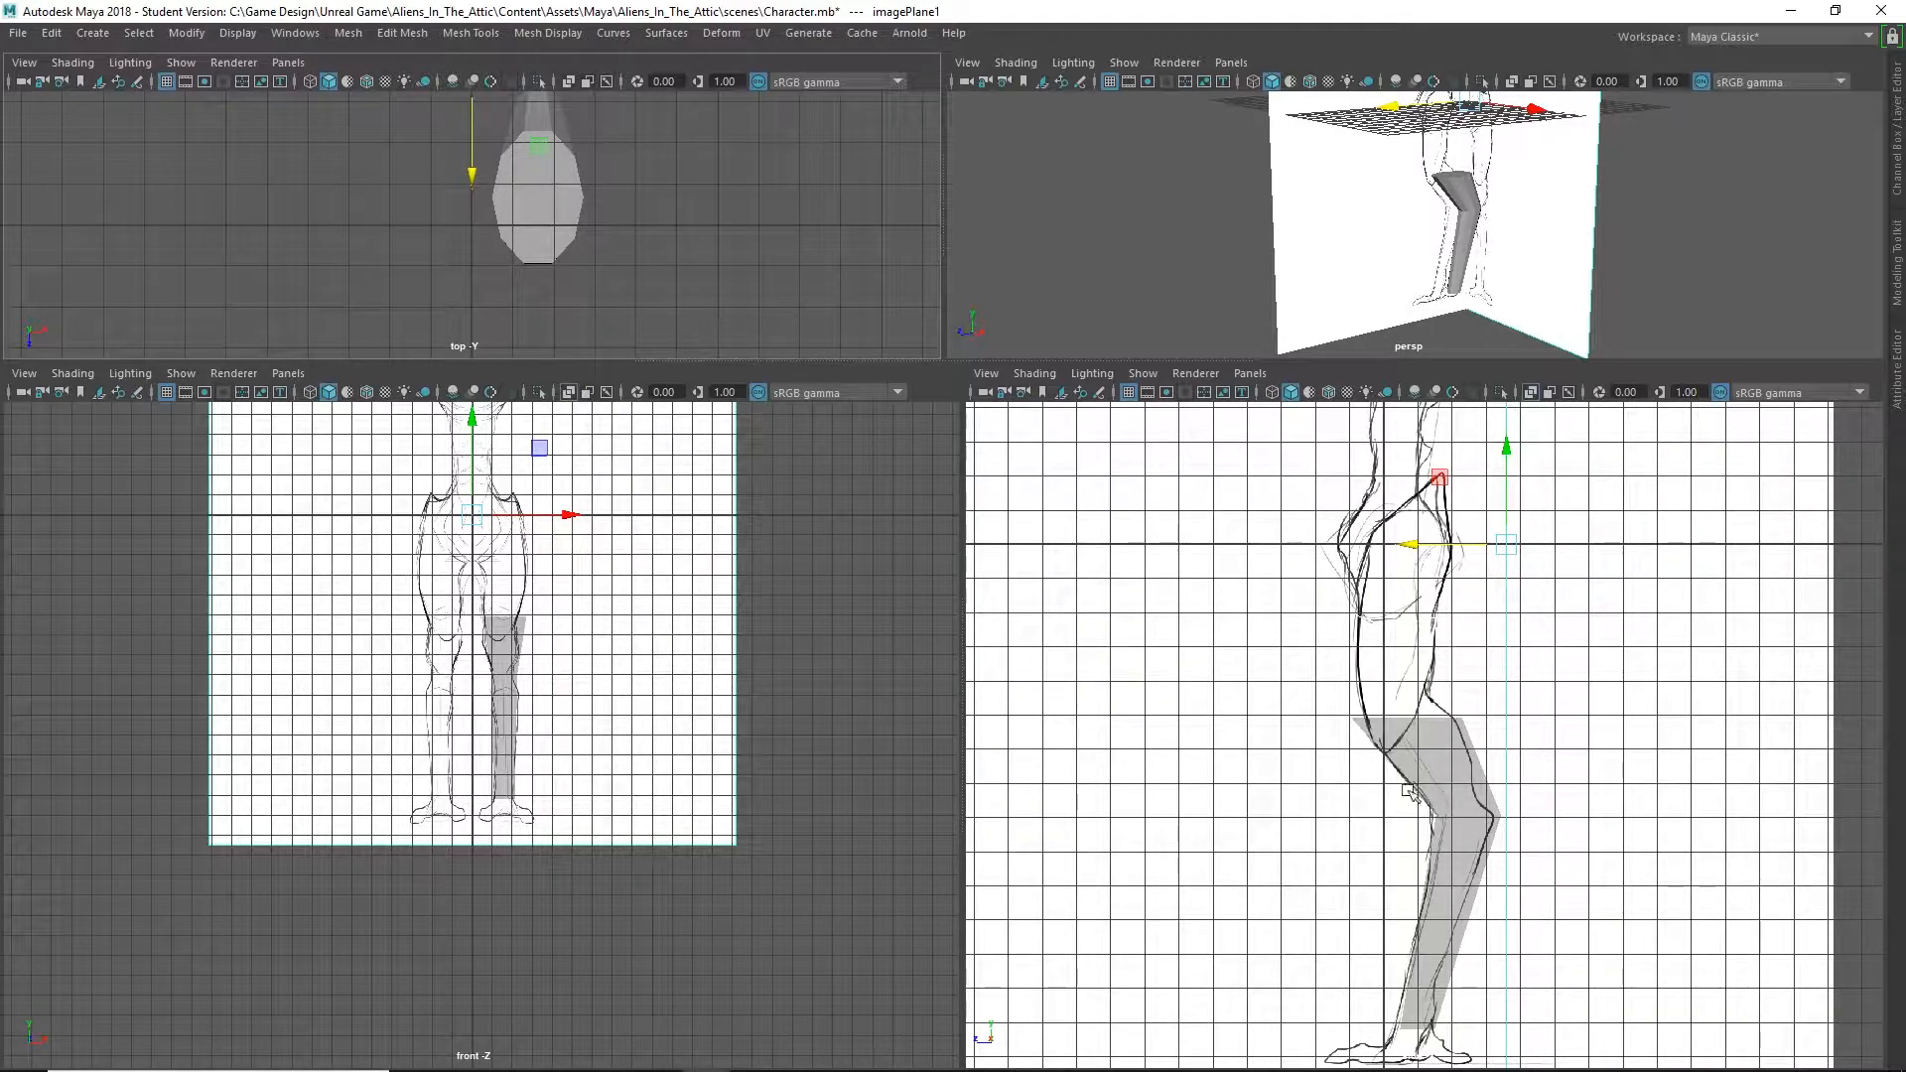
pyautogui.scroll(-3, 381, 169)
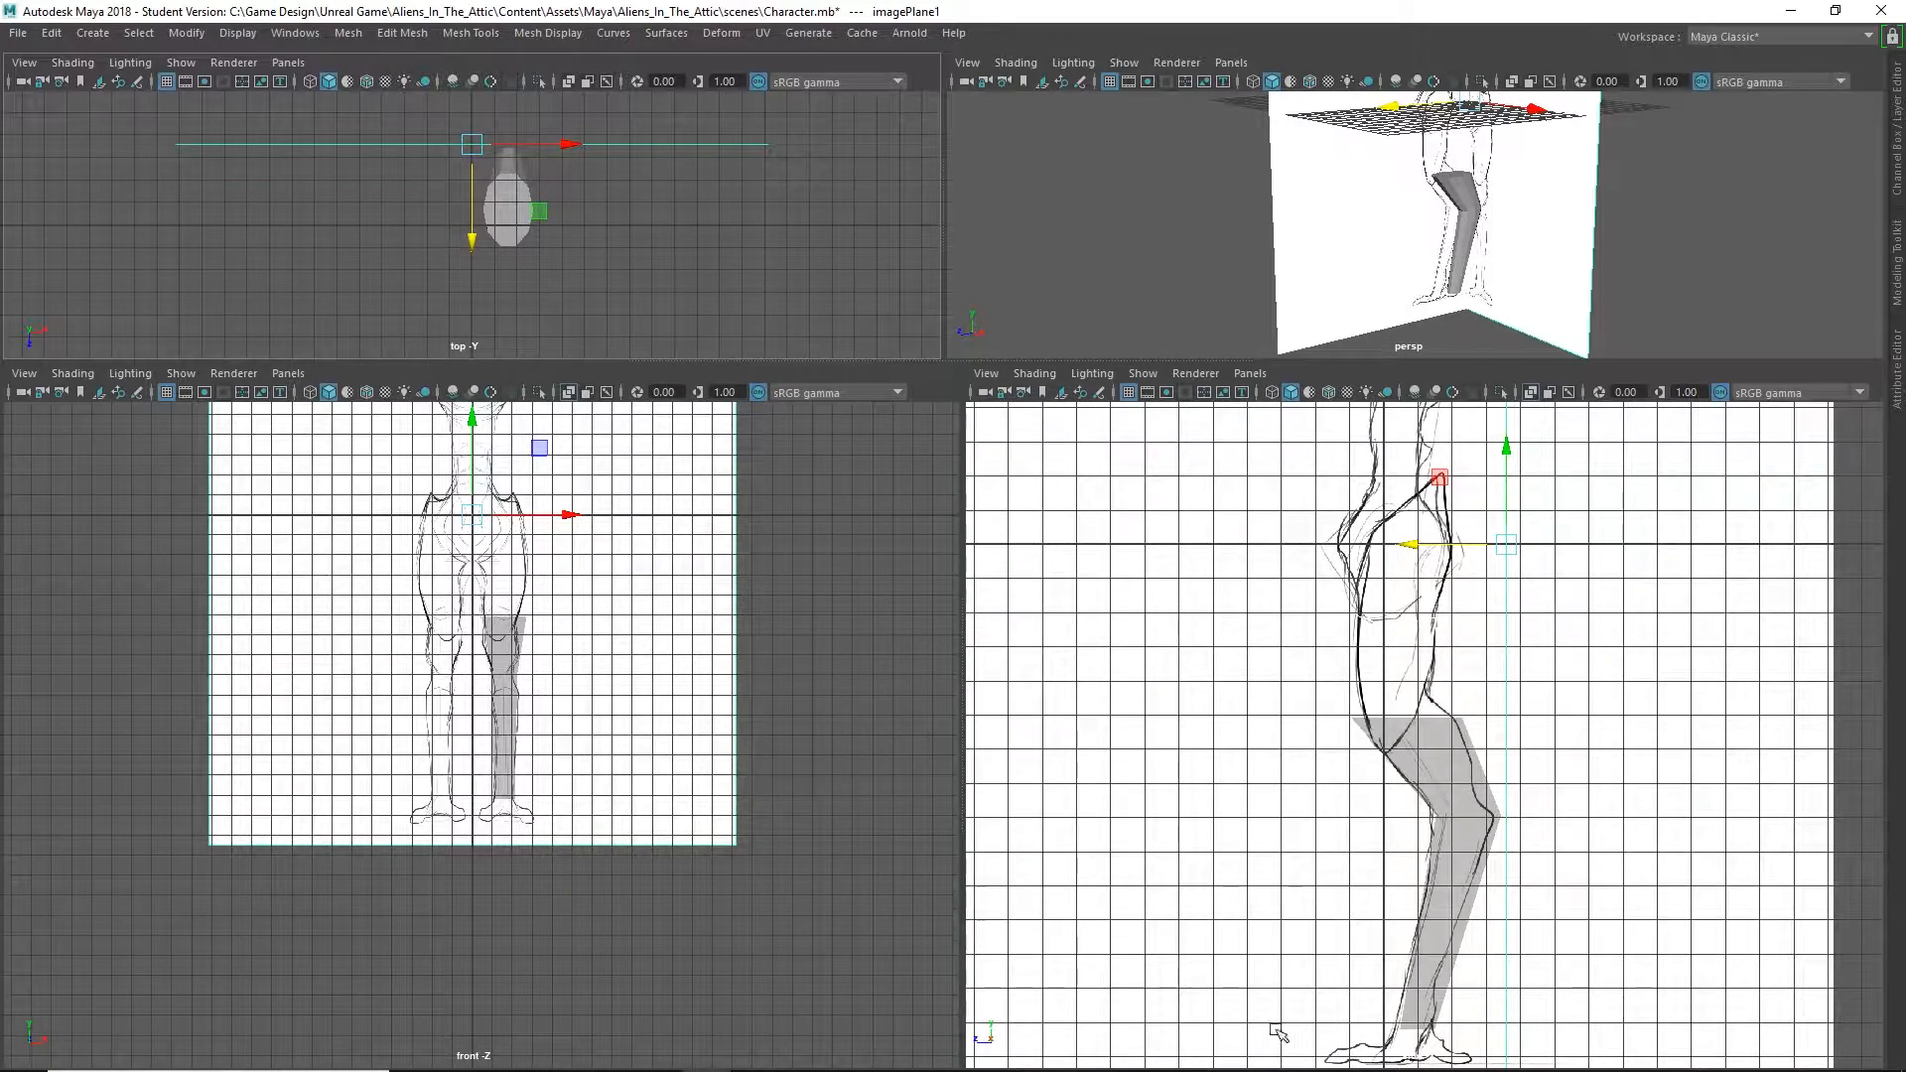
# Select the leg mesh's top cap faces and extrude them straight up to hip height
pyautogui.rightClick(1432, 722)
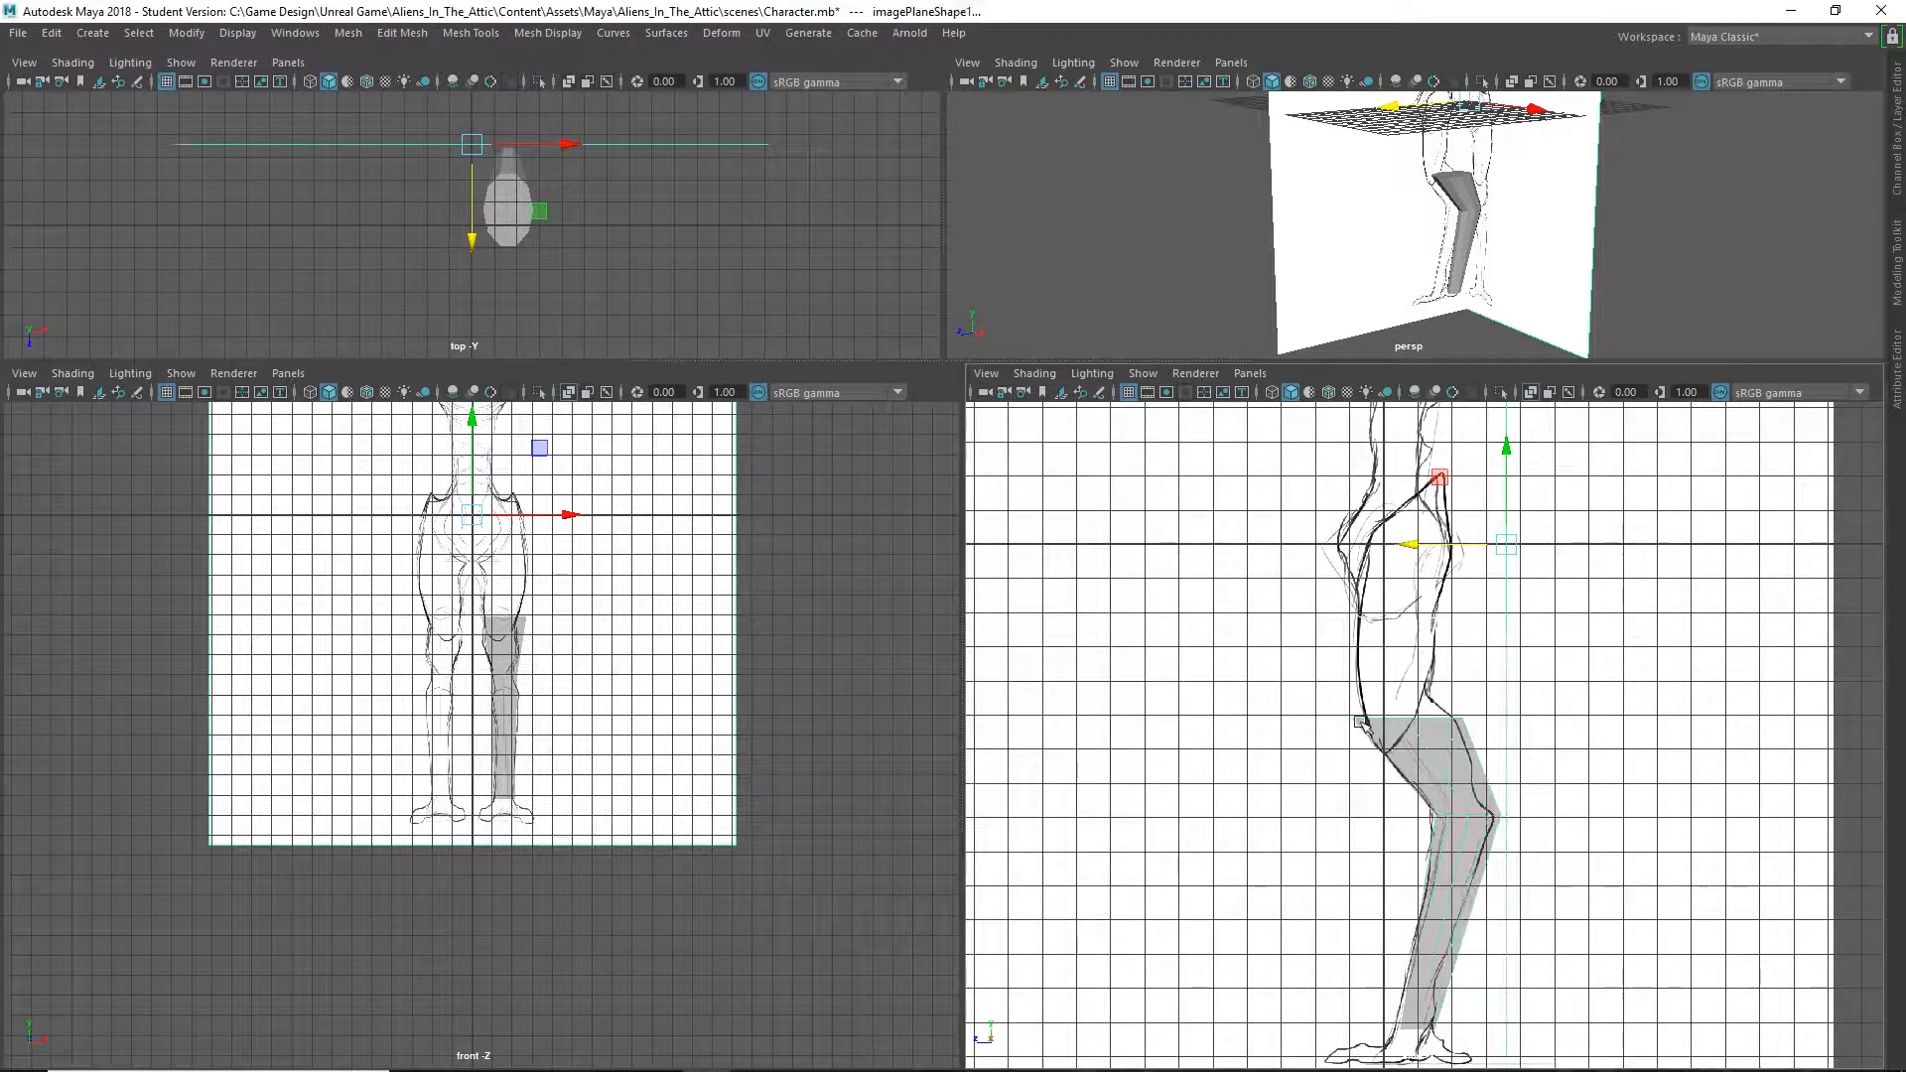
pyautogui.click(1422, 737)
pyautogui.rightClick(1417, 735)
pyautogui.moveTo(1417, 734); pyautogui.dragTo(1327, 481, button='right')
pyautogui.moveTo(1395, 722); pyautogui.dragTo(1385, 532, button='right')
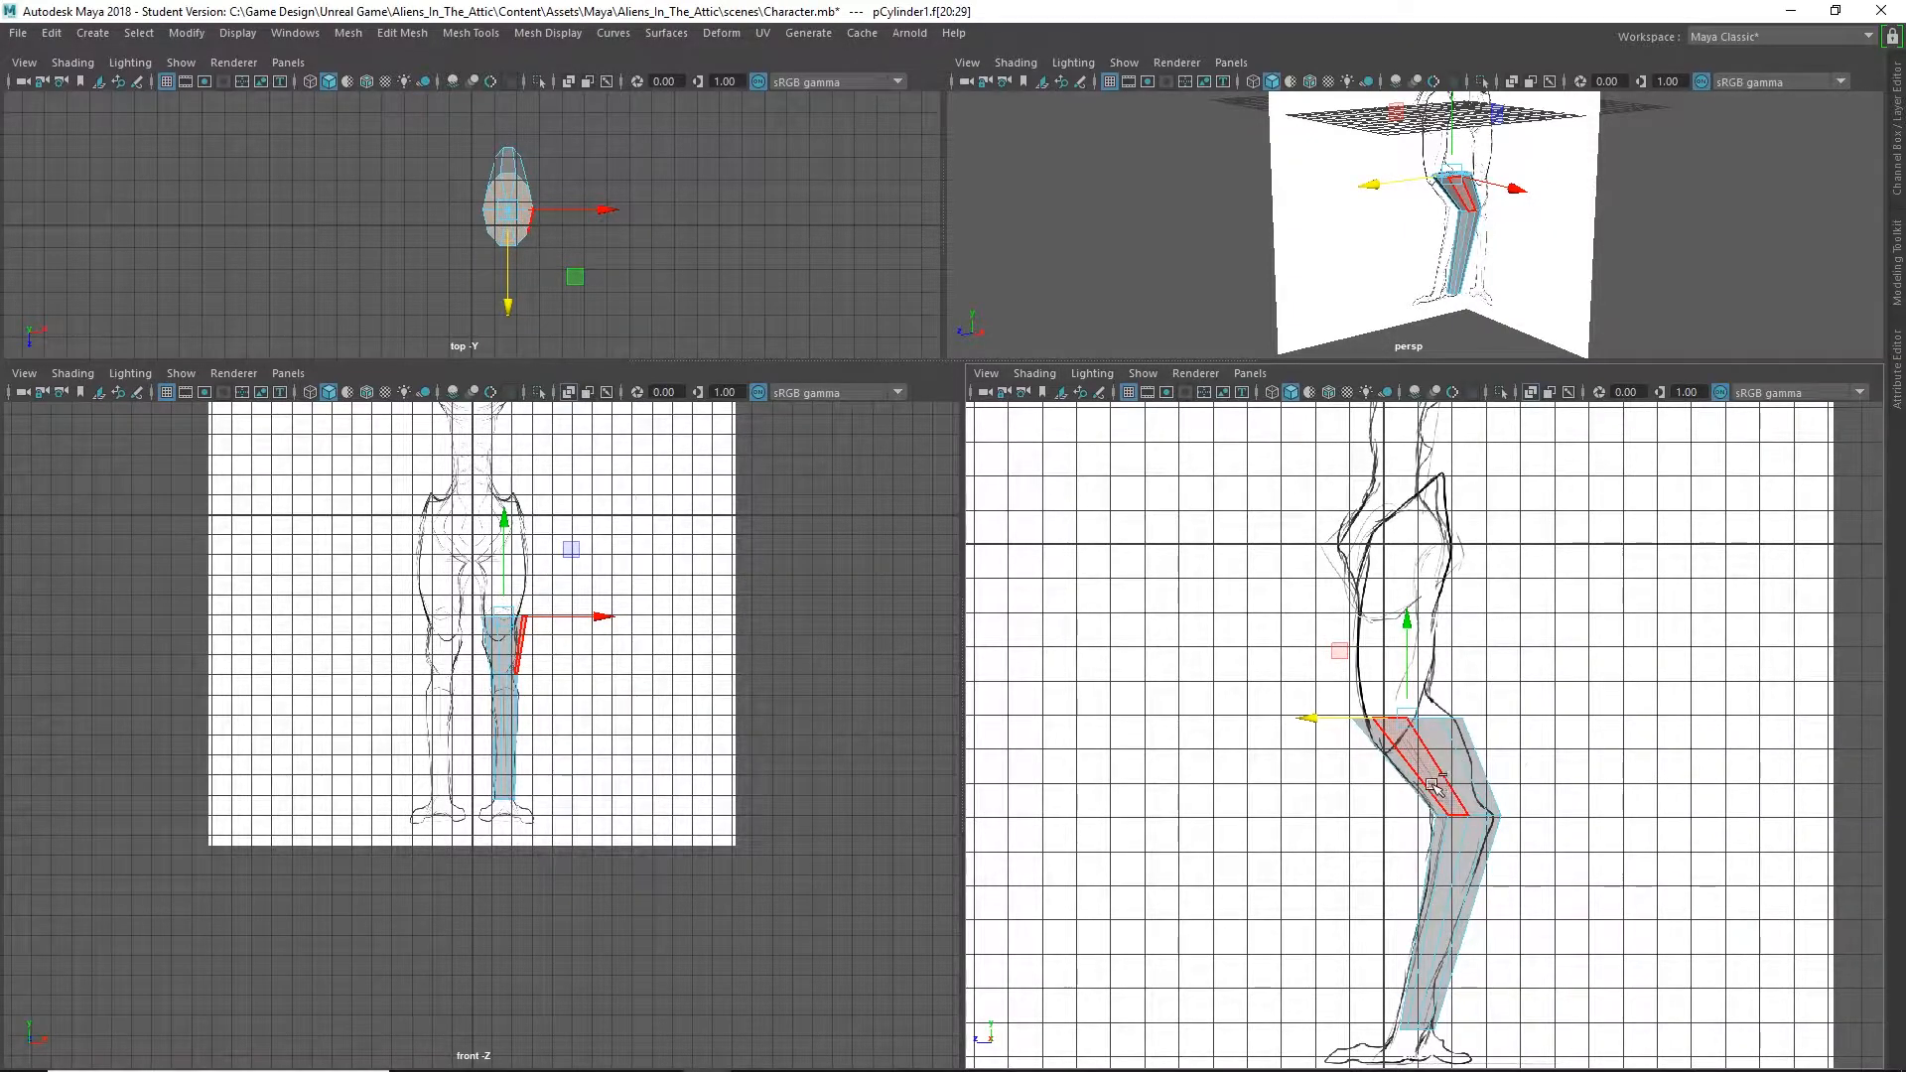
pyautogui.hotkey('ctrl', 'e')
pyautogui.moveTo(1434, 636); pyautogui.dragTo(1468, 459)
# Select the vertex ring at the hip end and narrow it front to back to fit the side reference
pyautogui.moveTo(1396, 479); pyautogui.dragTo(1301, 481, button='right')
pyautogui.moveTo(1280, 572); pyautogui.dragTo(1551, 504)
pyautogui.press('r')
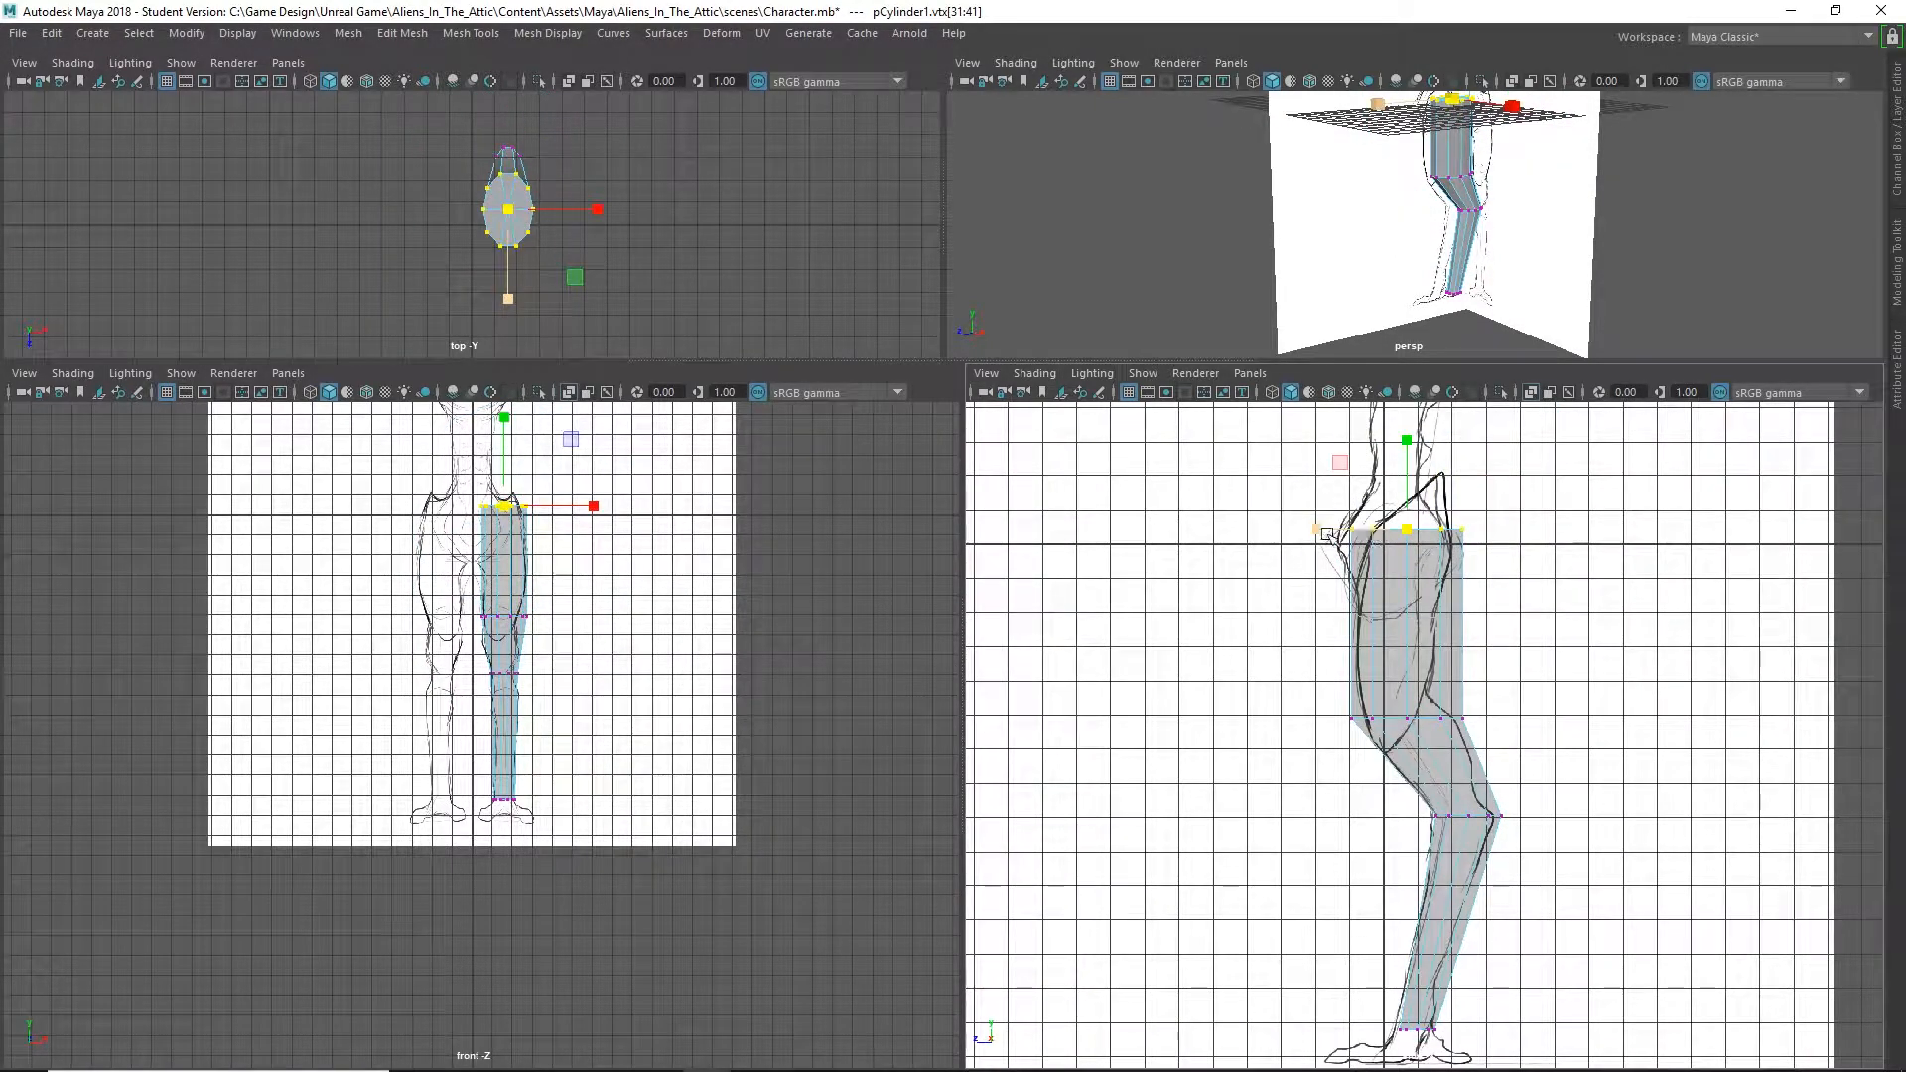
pyautogui.moveTo(1327, 534); pyautogui.dragTo(1348, 533)
# Lower the top vertex ring to crotch height in the front view
pyautogui.scroll(6, 591, 658)
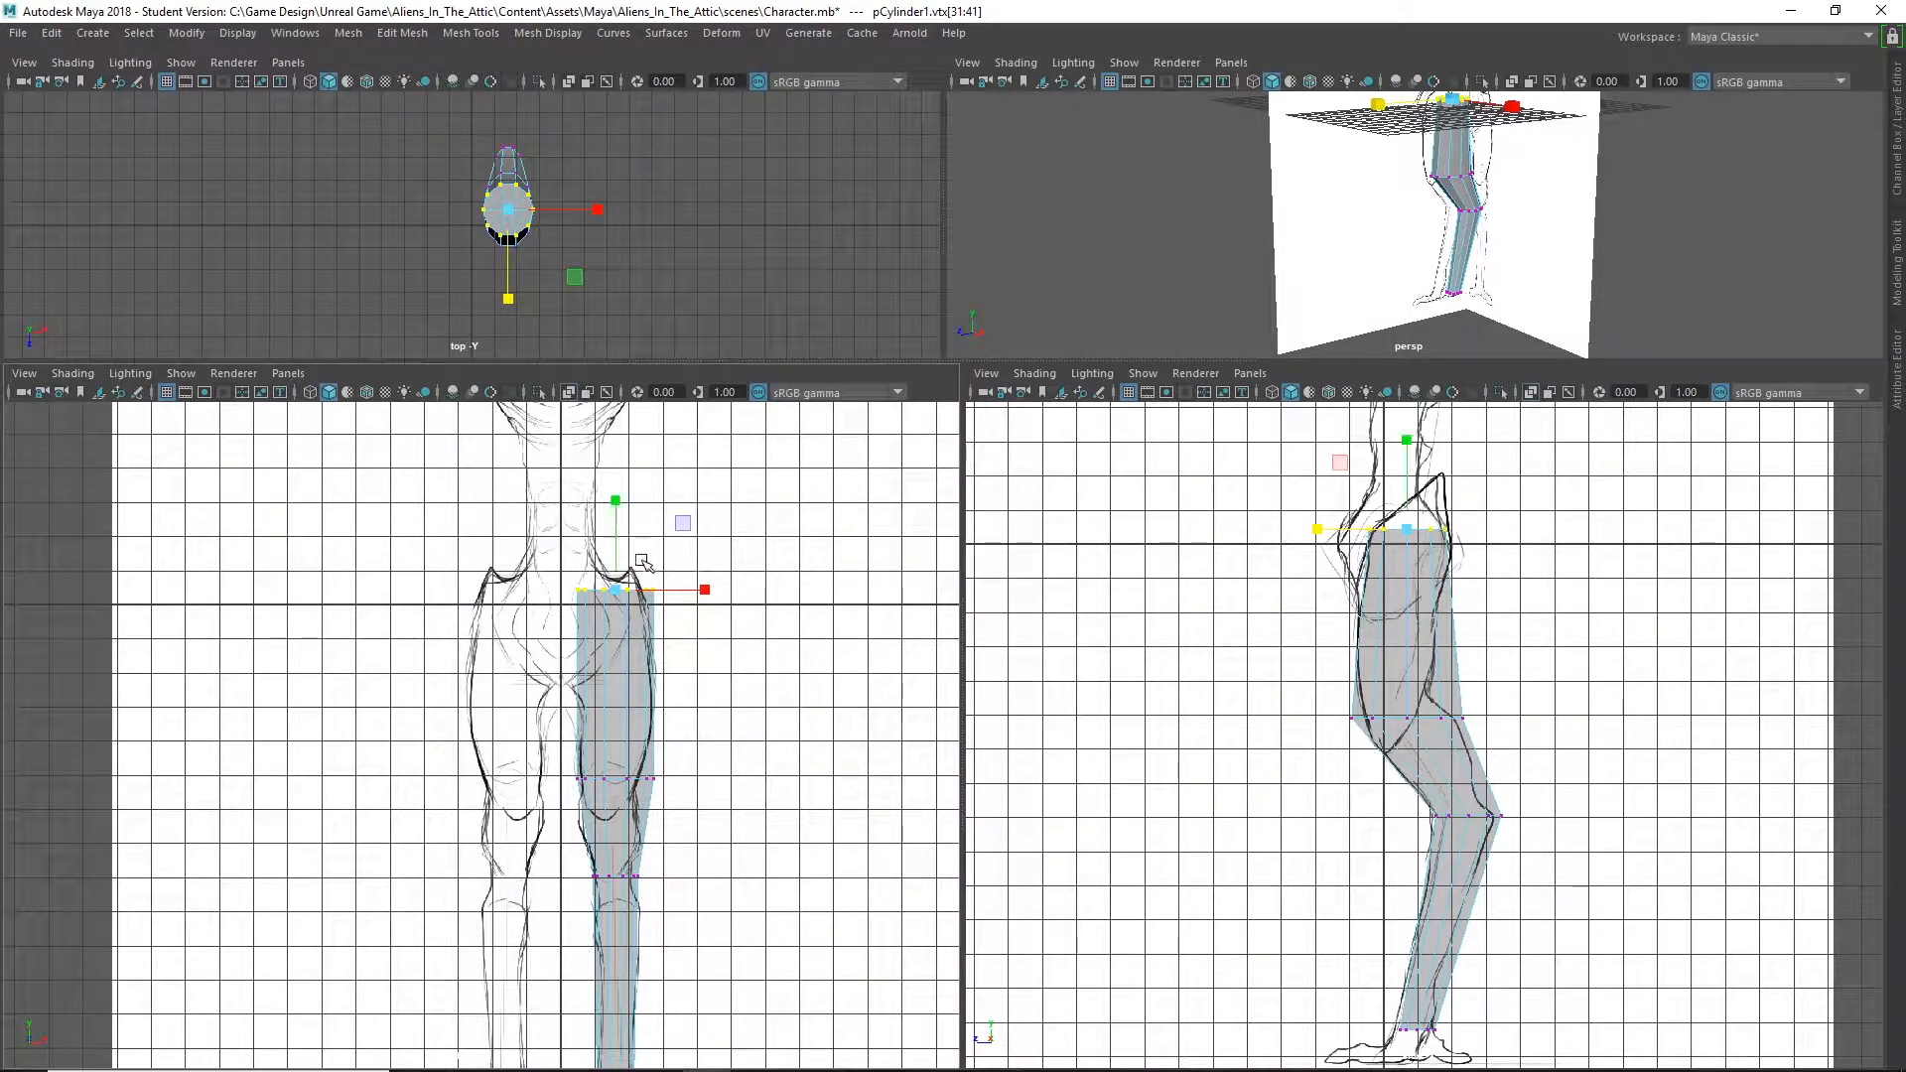
pyautogui.press('w')
pyautogui.moveTo(615, 499); pyautogui.dragTo(610, 590)
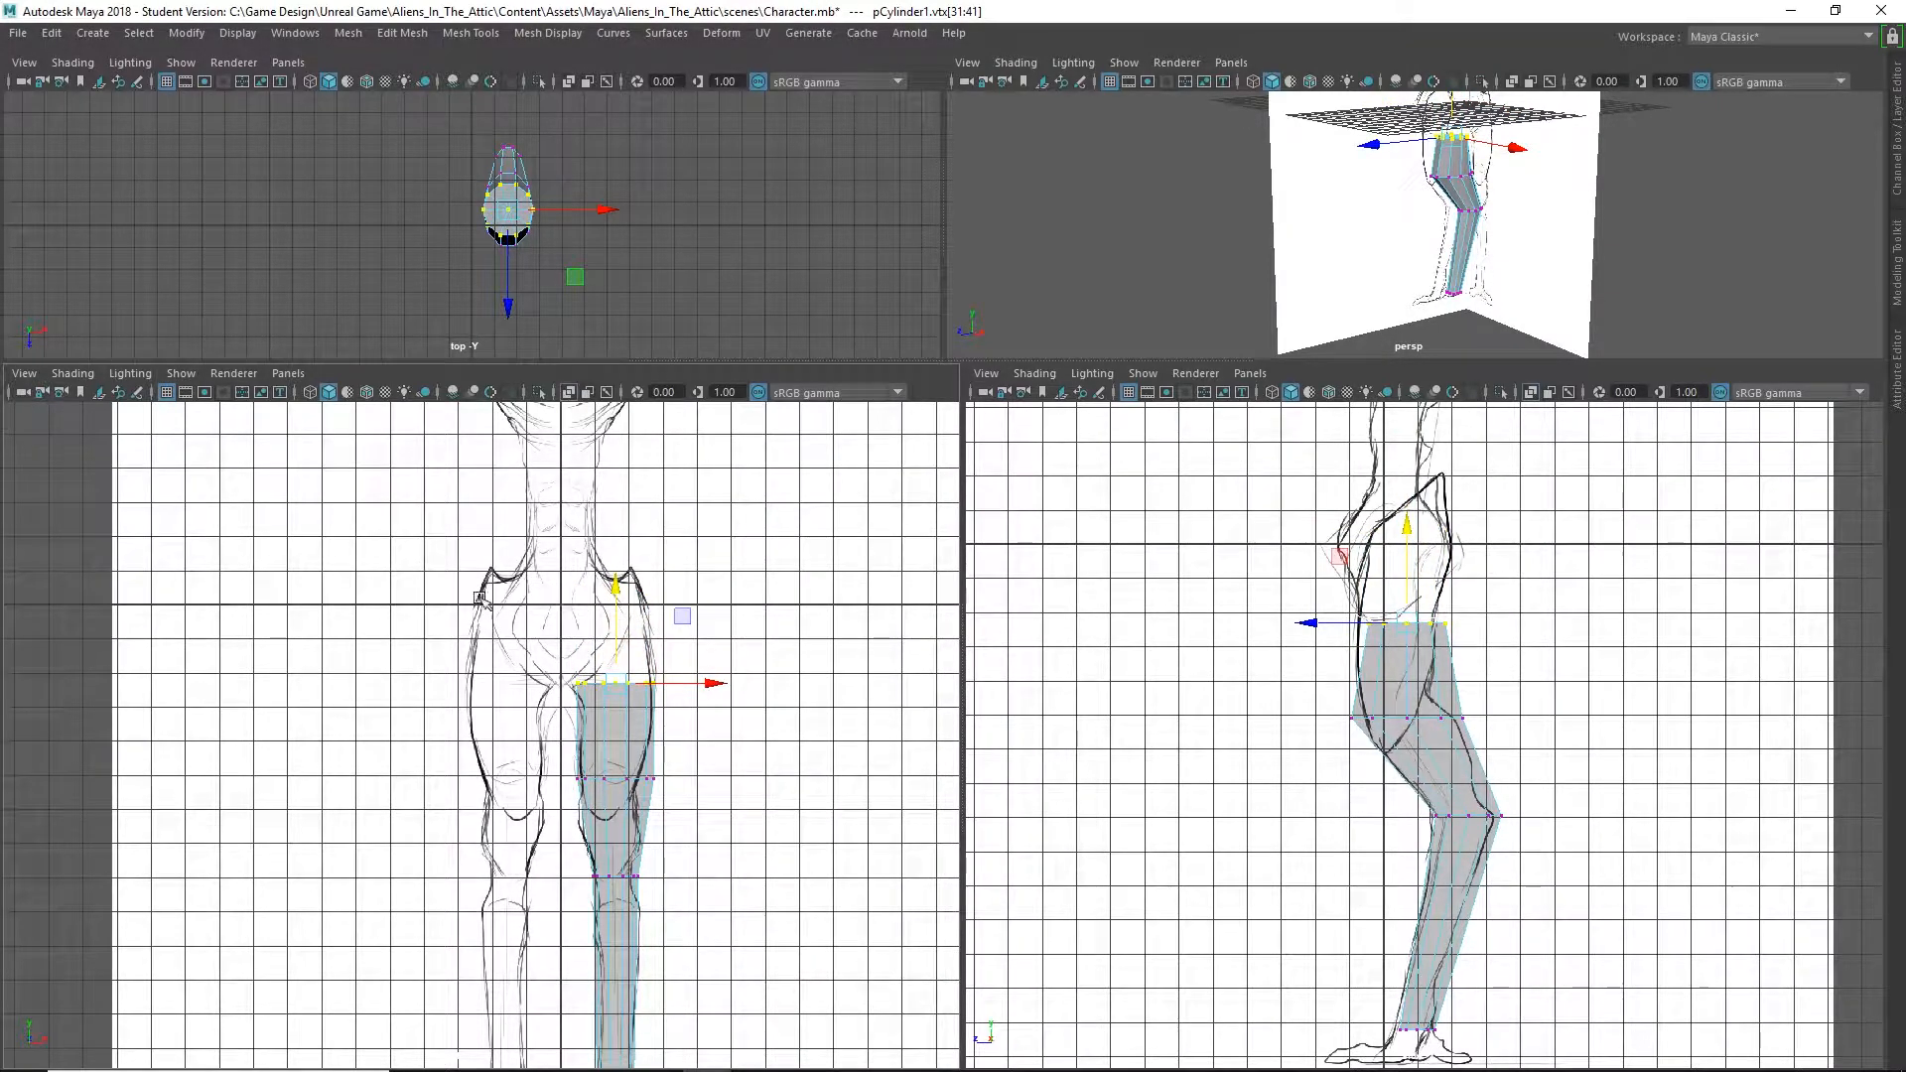
pyautogui.scroll(4, 615, 734)
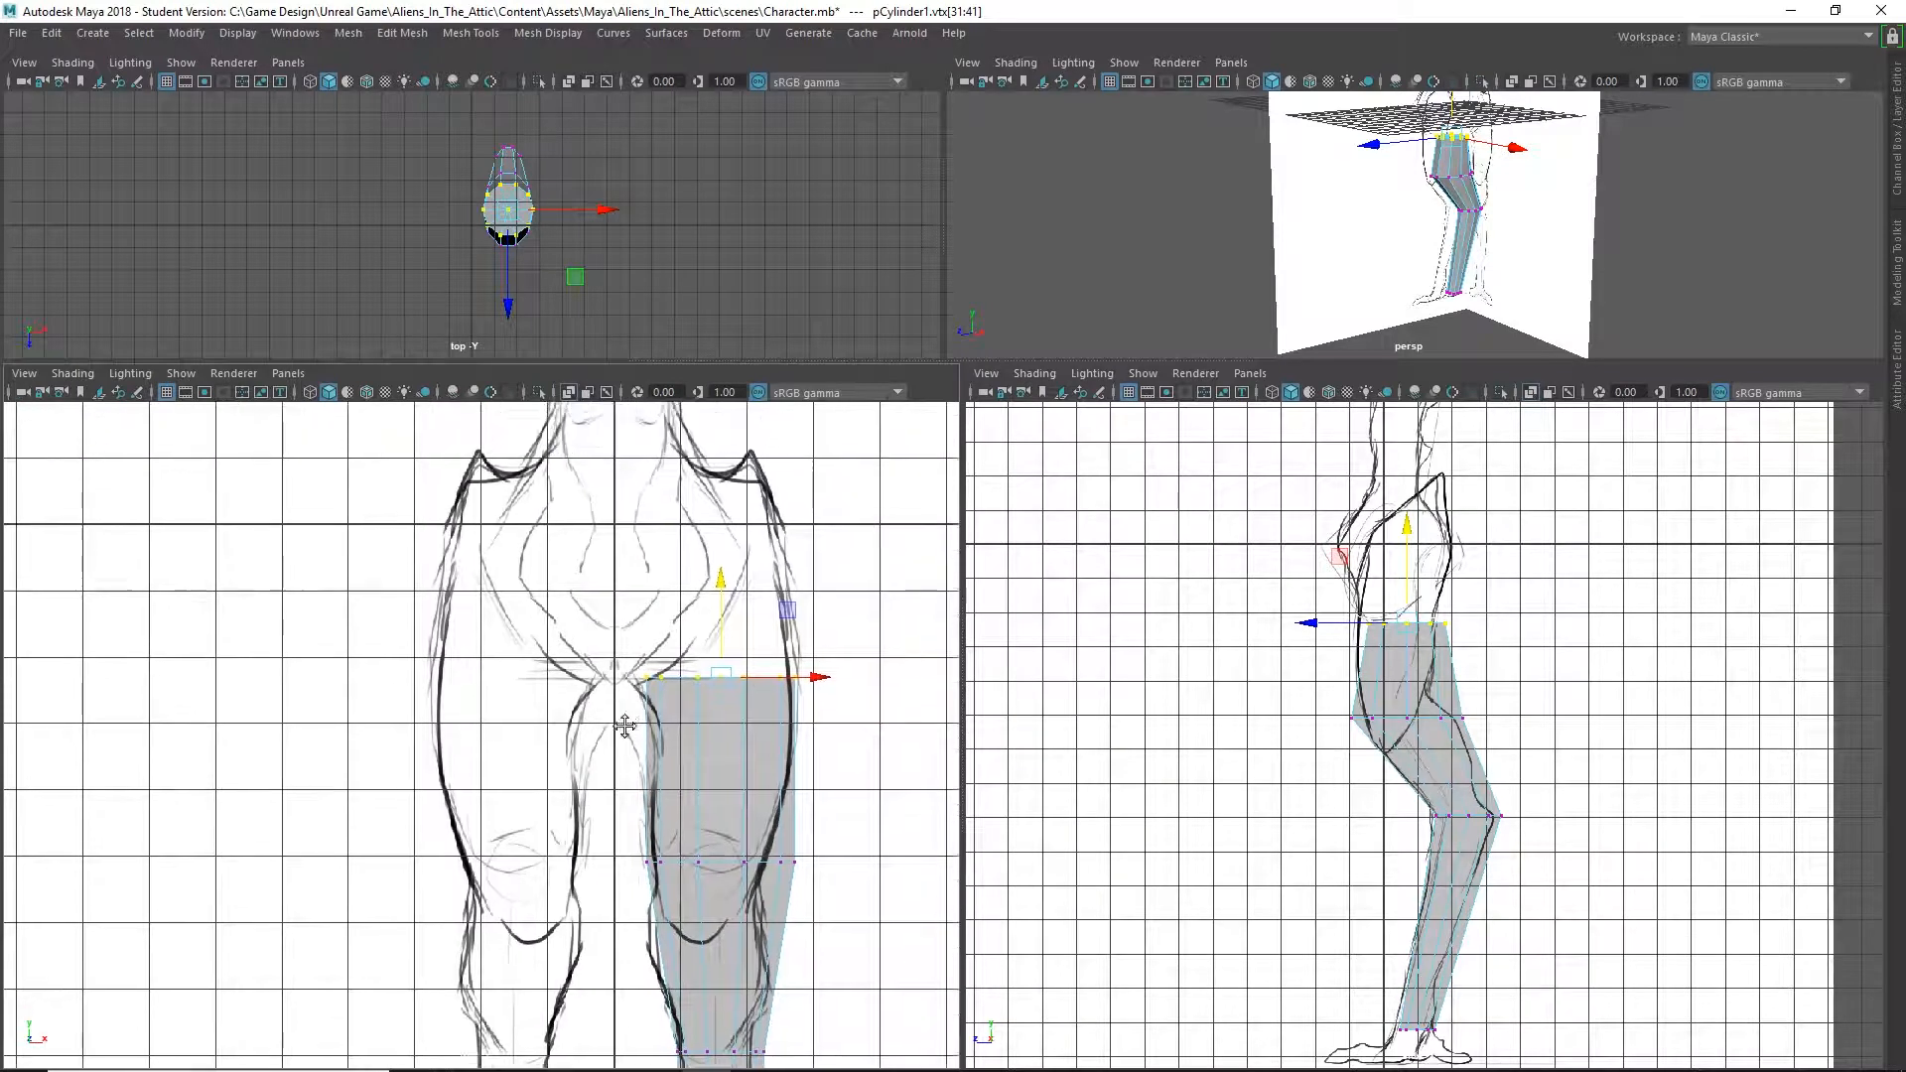
# Widen the top vertex ring from side to side to match the upper thigh in the front reference
pyautogui.keyDown('alt'); pyautogui.moveTo(589, 685); pyautogui.dragTo(627, 655, button='middle'); pyautogui.keyUp('alt')
pyautogui.press('r')
pyautogui.moveTo(850, 733); pyautogui.dragTo(847, 736)
pyautogui.press('w')
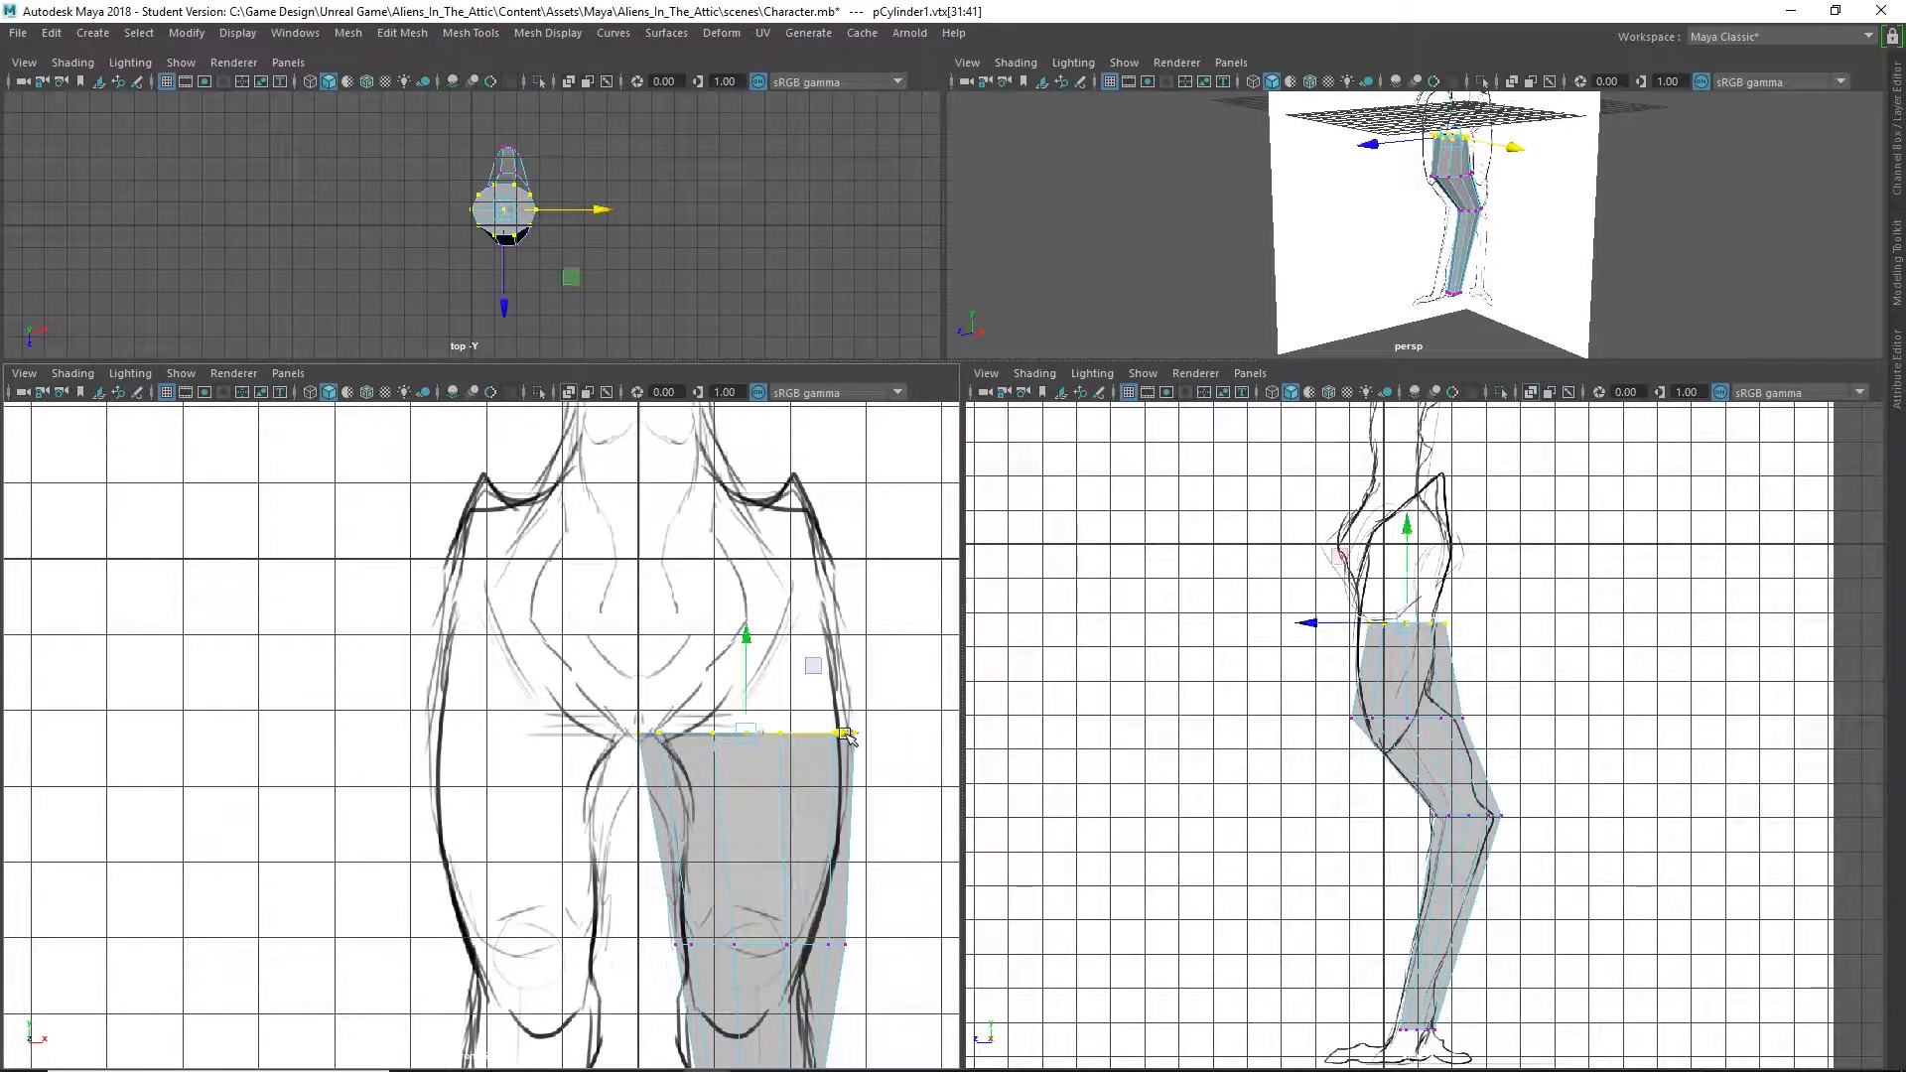
# Select the ten top cap faces of the leg and extrude them straight up from crotch height to the top of the hip
pyautogui.hotkey('ctrl', 'e')
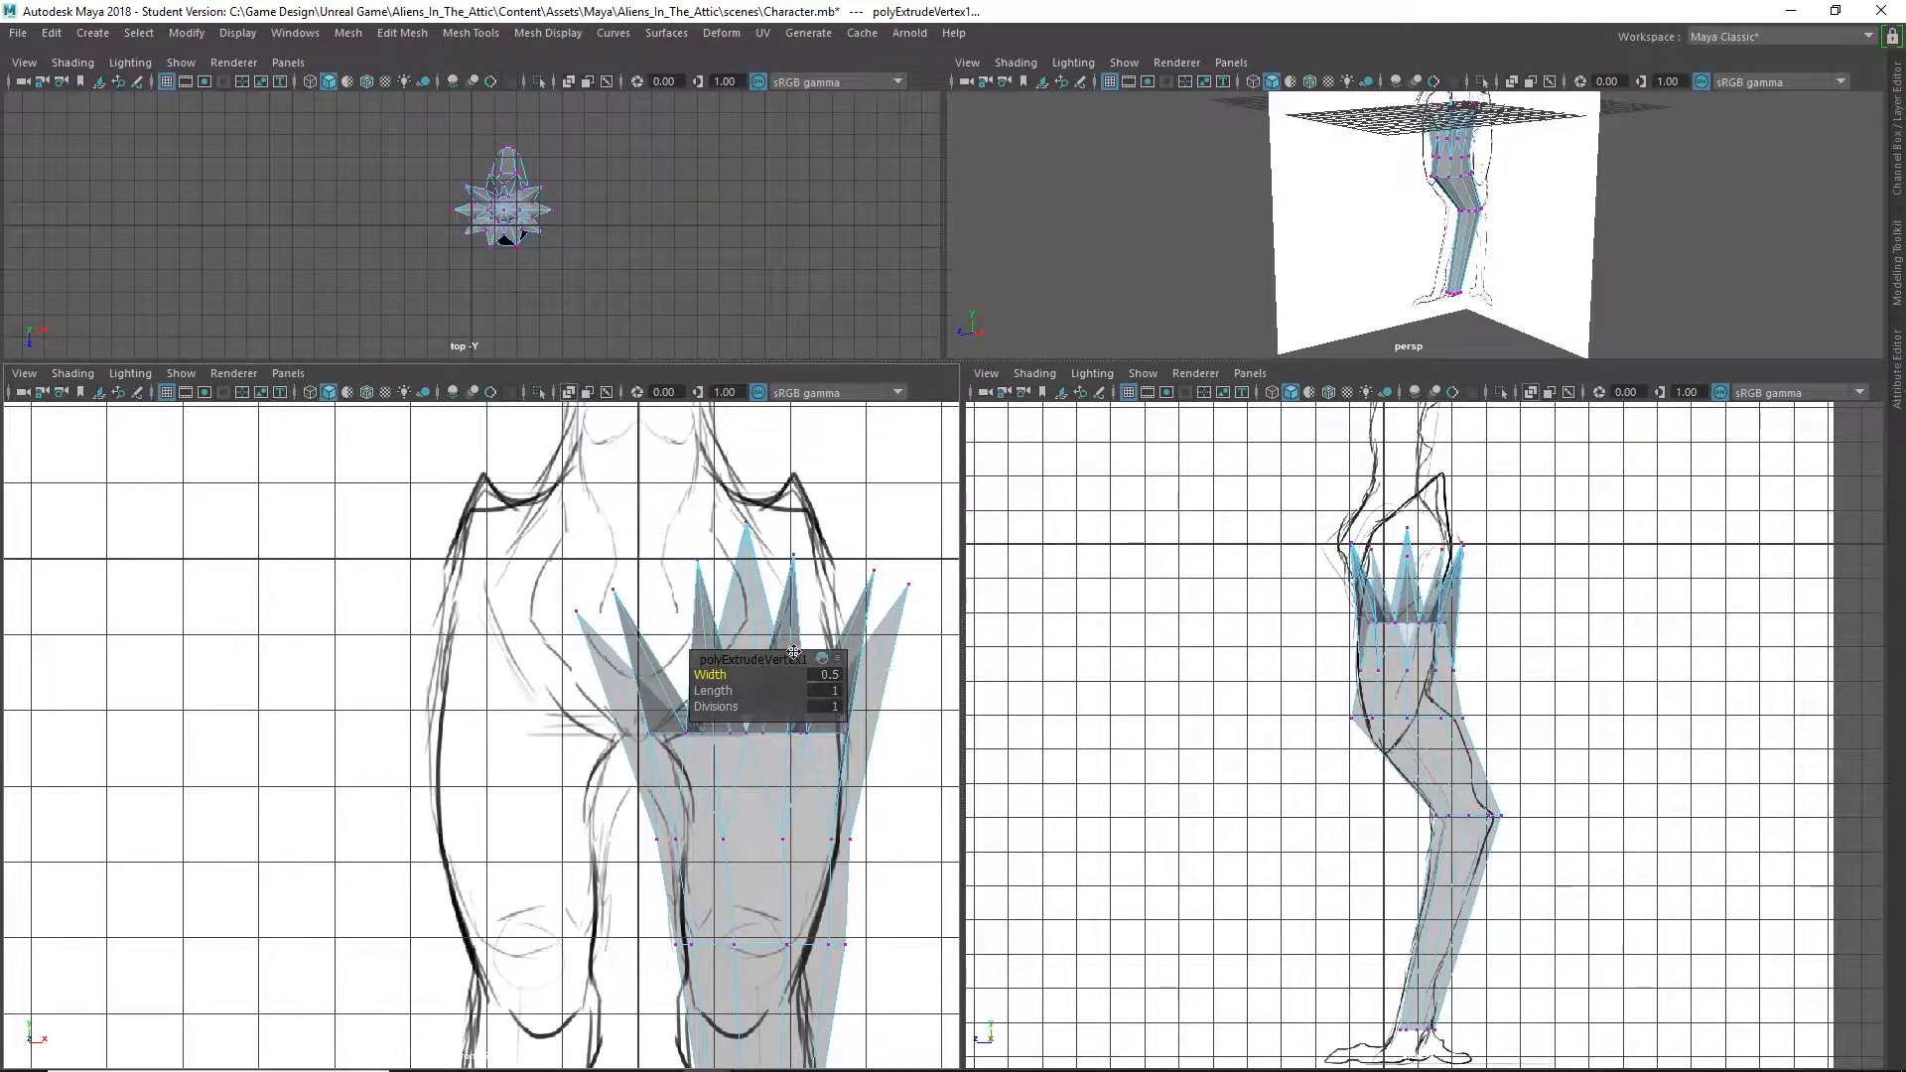
pyautogui.hotkey('ctrl', 'z')
pyautogui.moveTo(740, 737); pyautogui.dragTo(746, 536, button='right')
pyautogui.scroll(5, 522, 195)
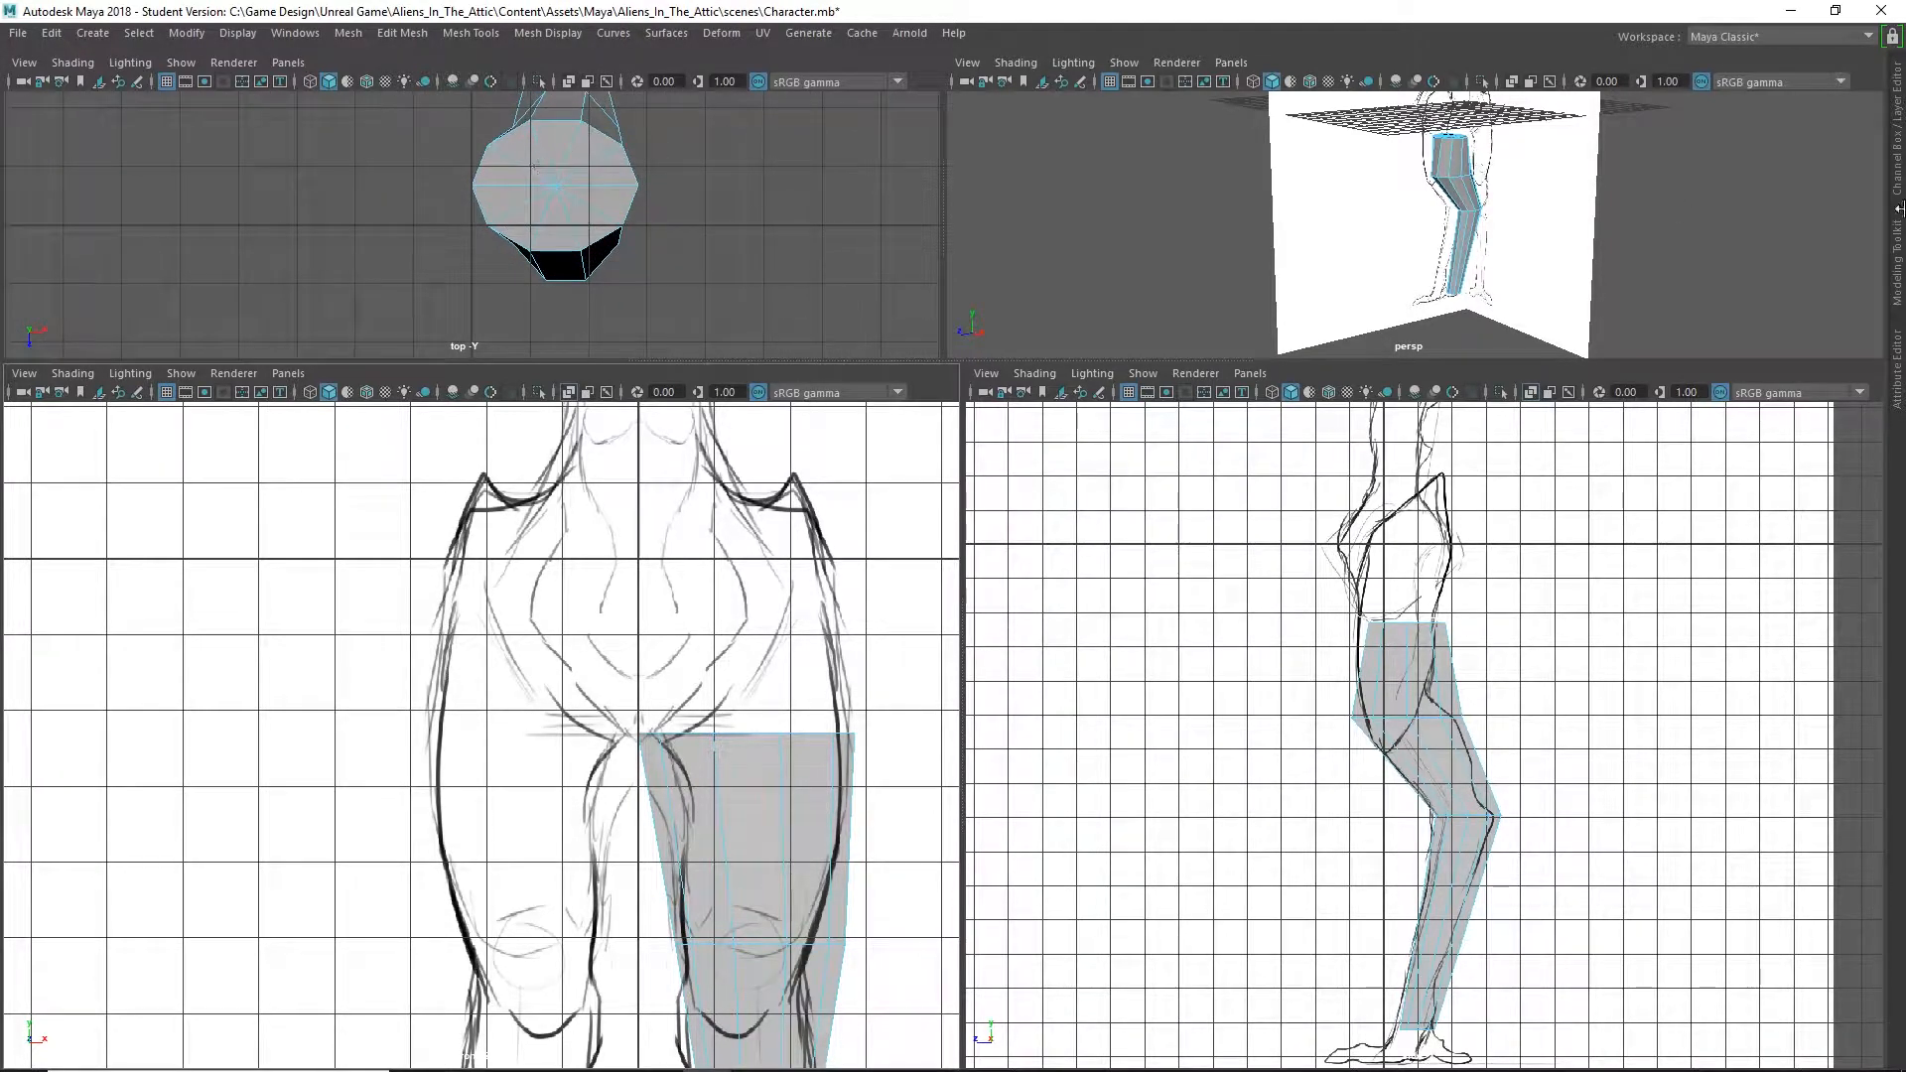
pyautogui.click(1894, 266)
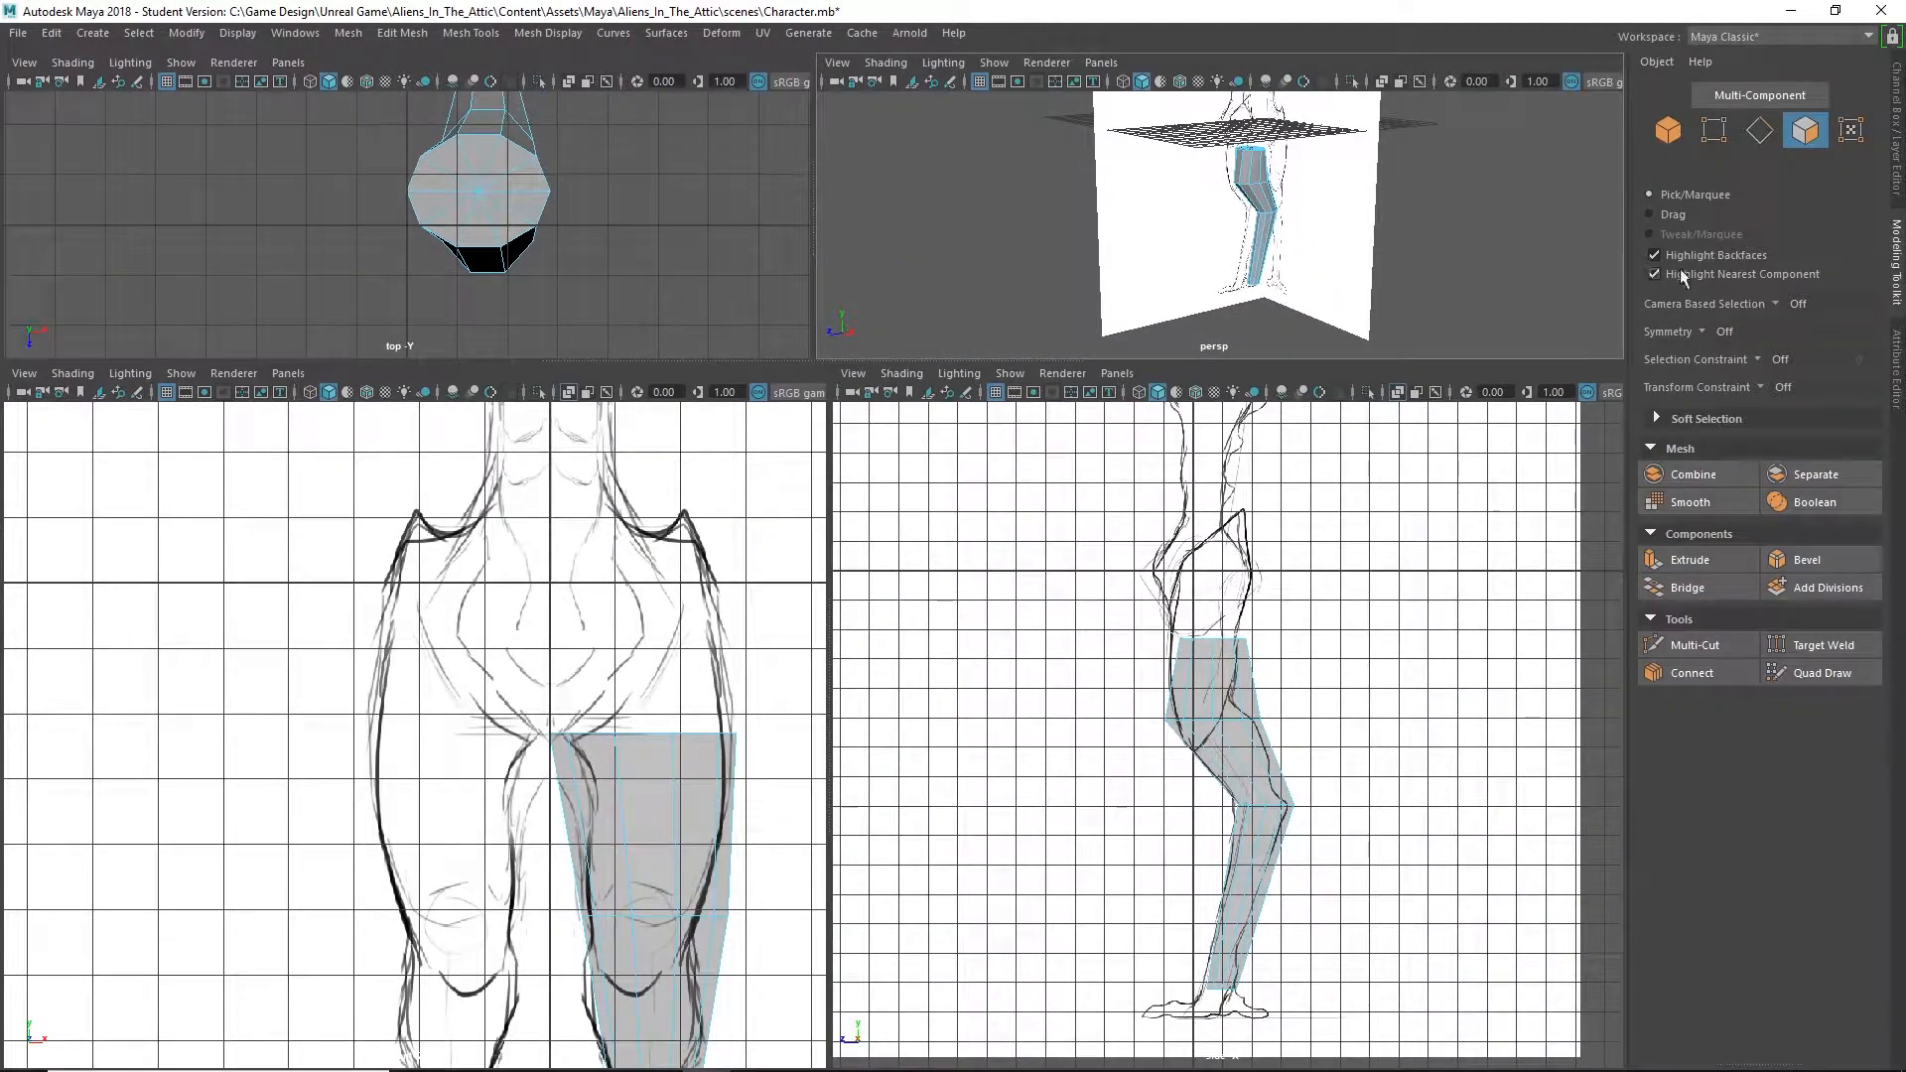
pyautogui.moveTo(470, 151)
pyautogui.mouseDown()
pyautogui.moveTo(534, 177)
pyautogui.moveTo(452, 211)
pyautogui.moveTo(497, 177)
pyautogui.mouseUp()
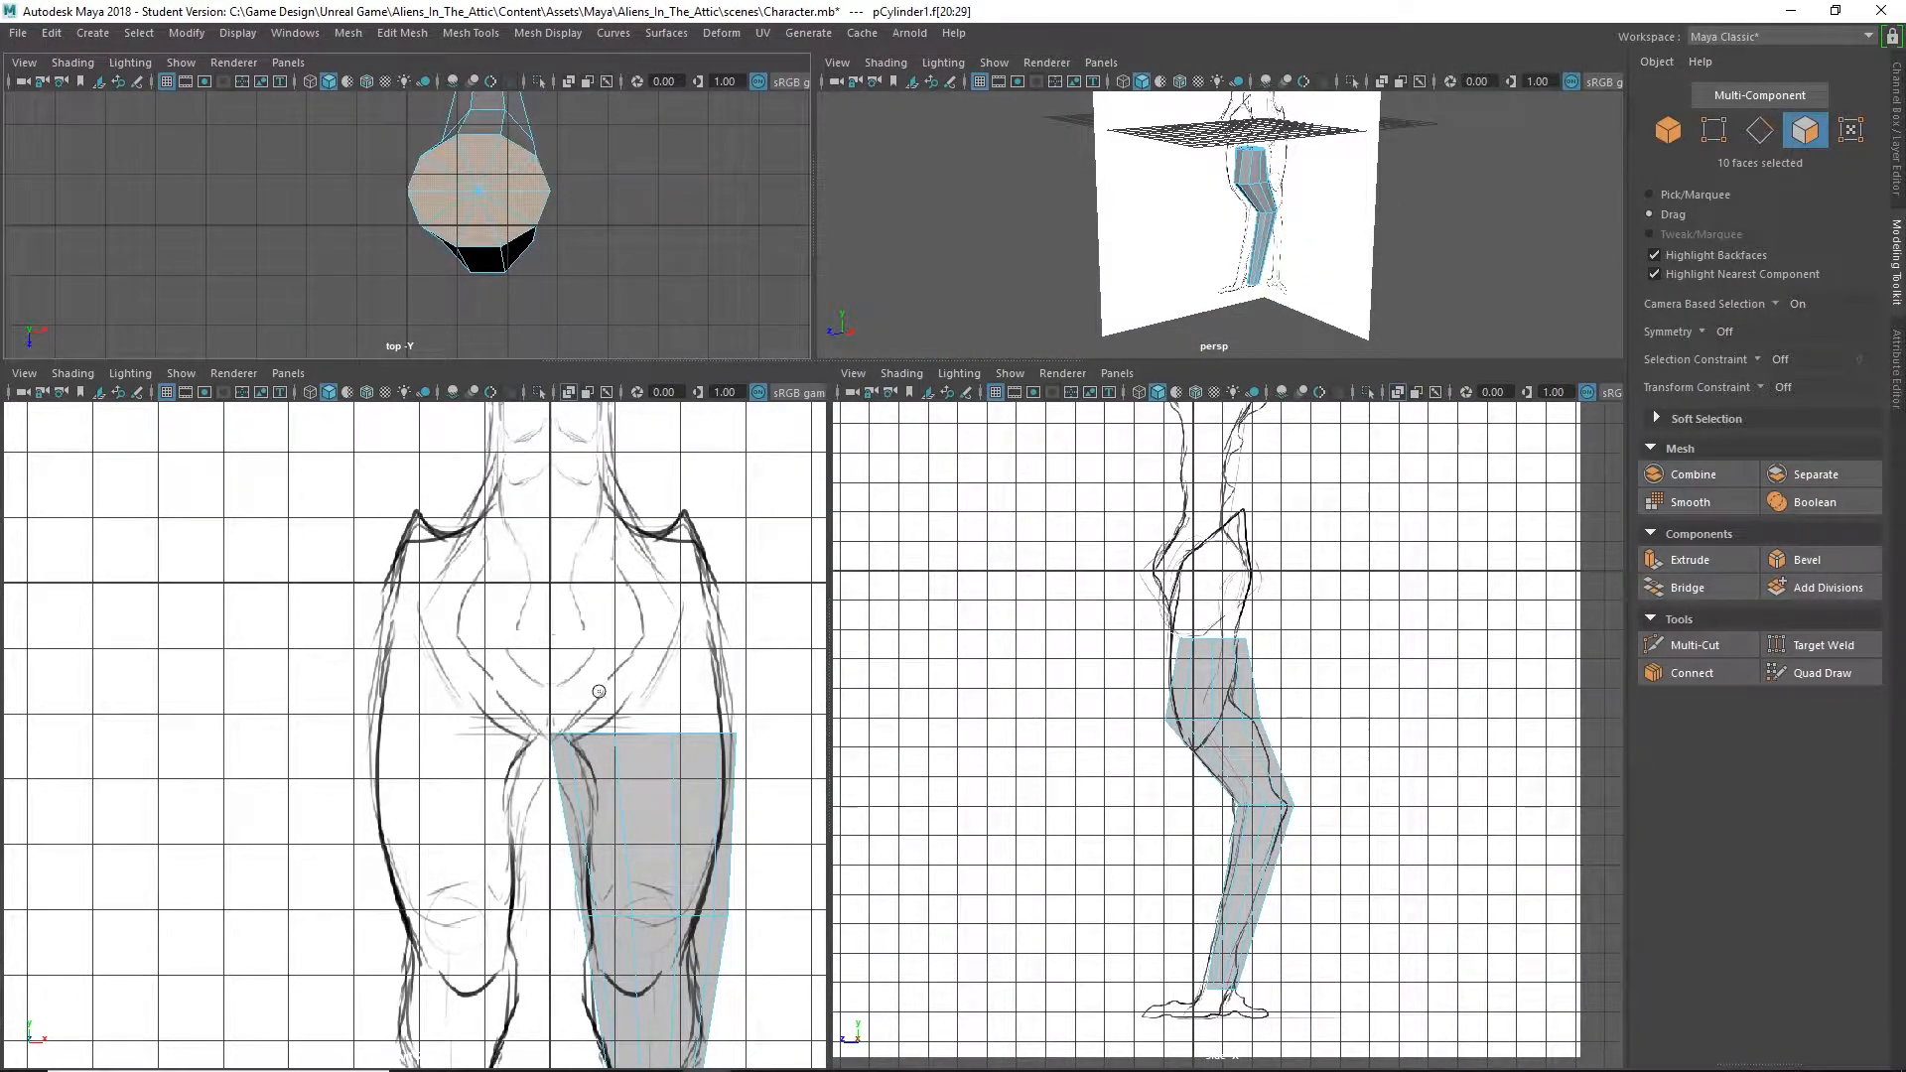
pyautogui.hotkey('ctrl', 'e')
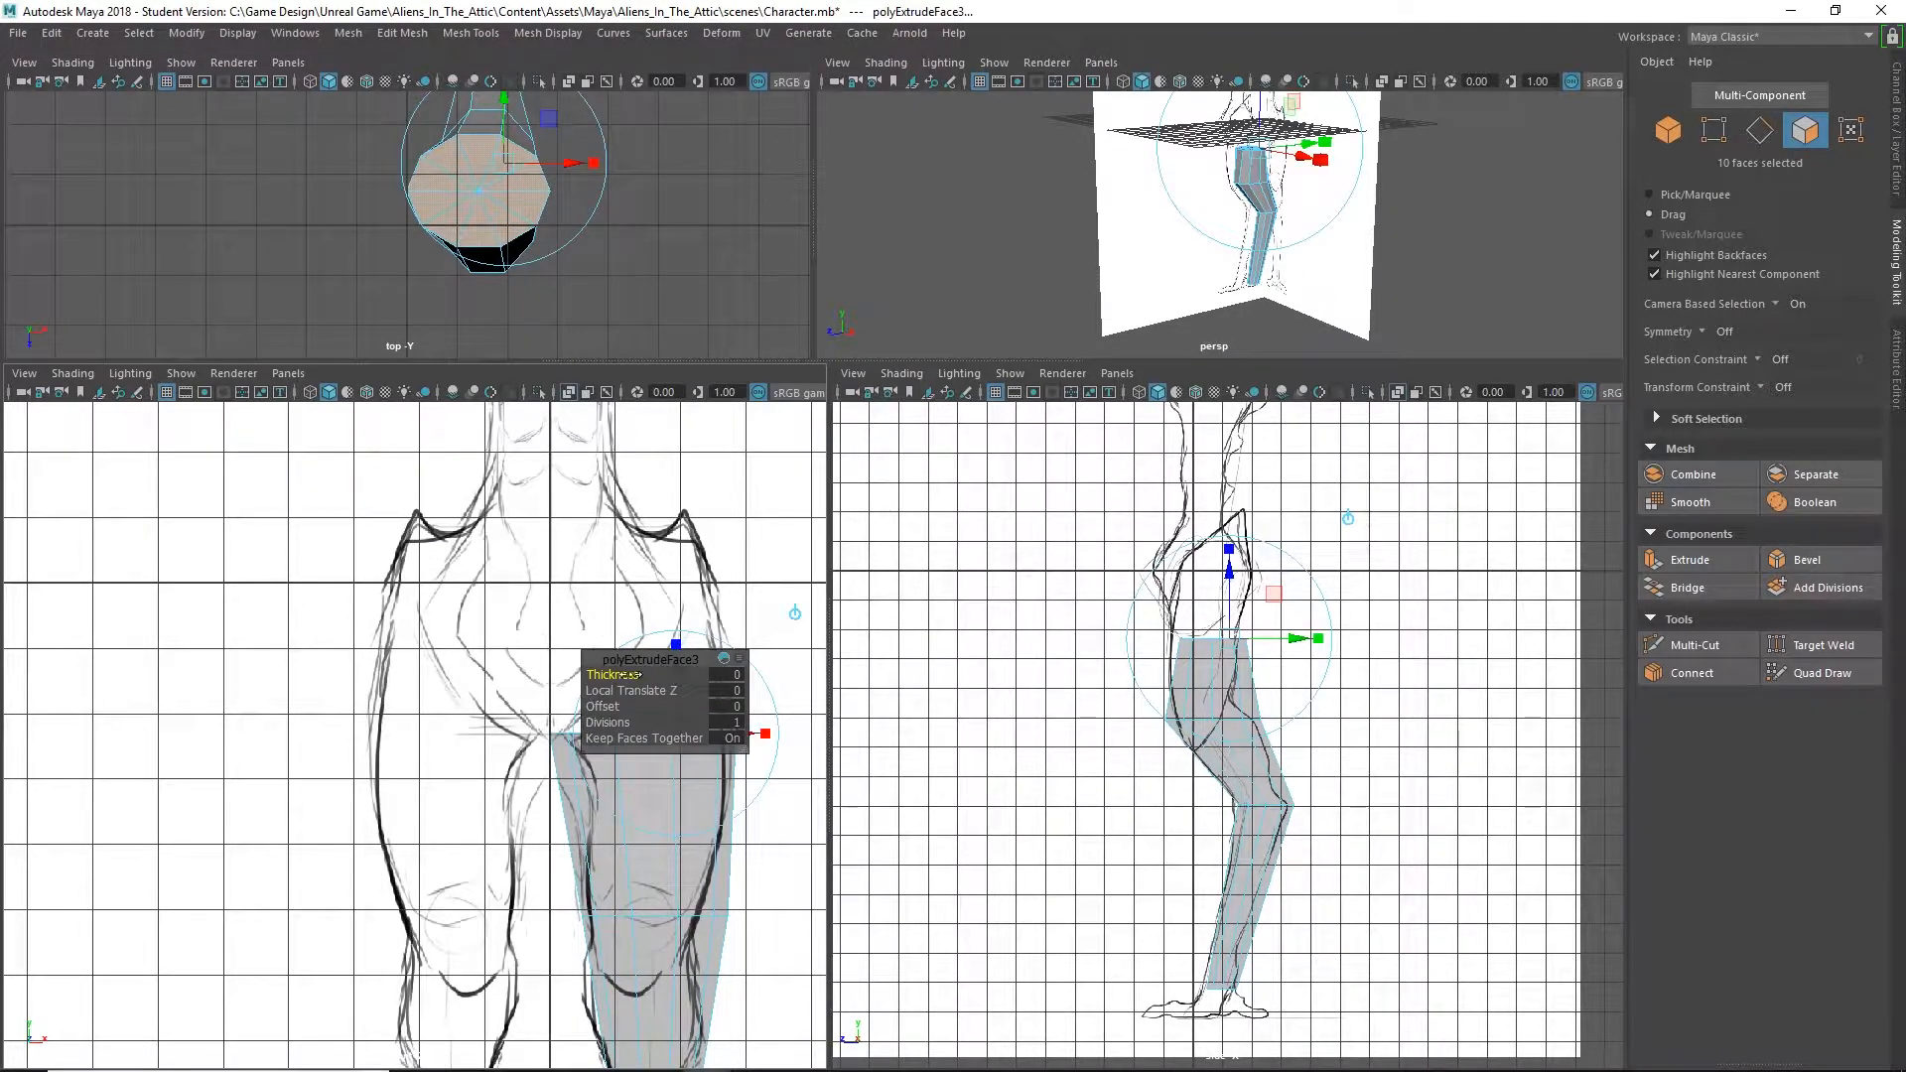
pyautogui.press('w')
pyautogui.moveTo(645, 641); pyautogui.dragTo(650, 444)
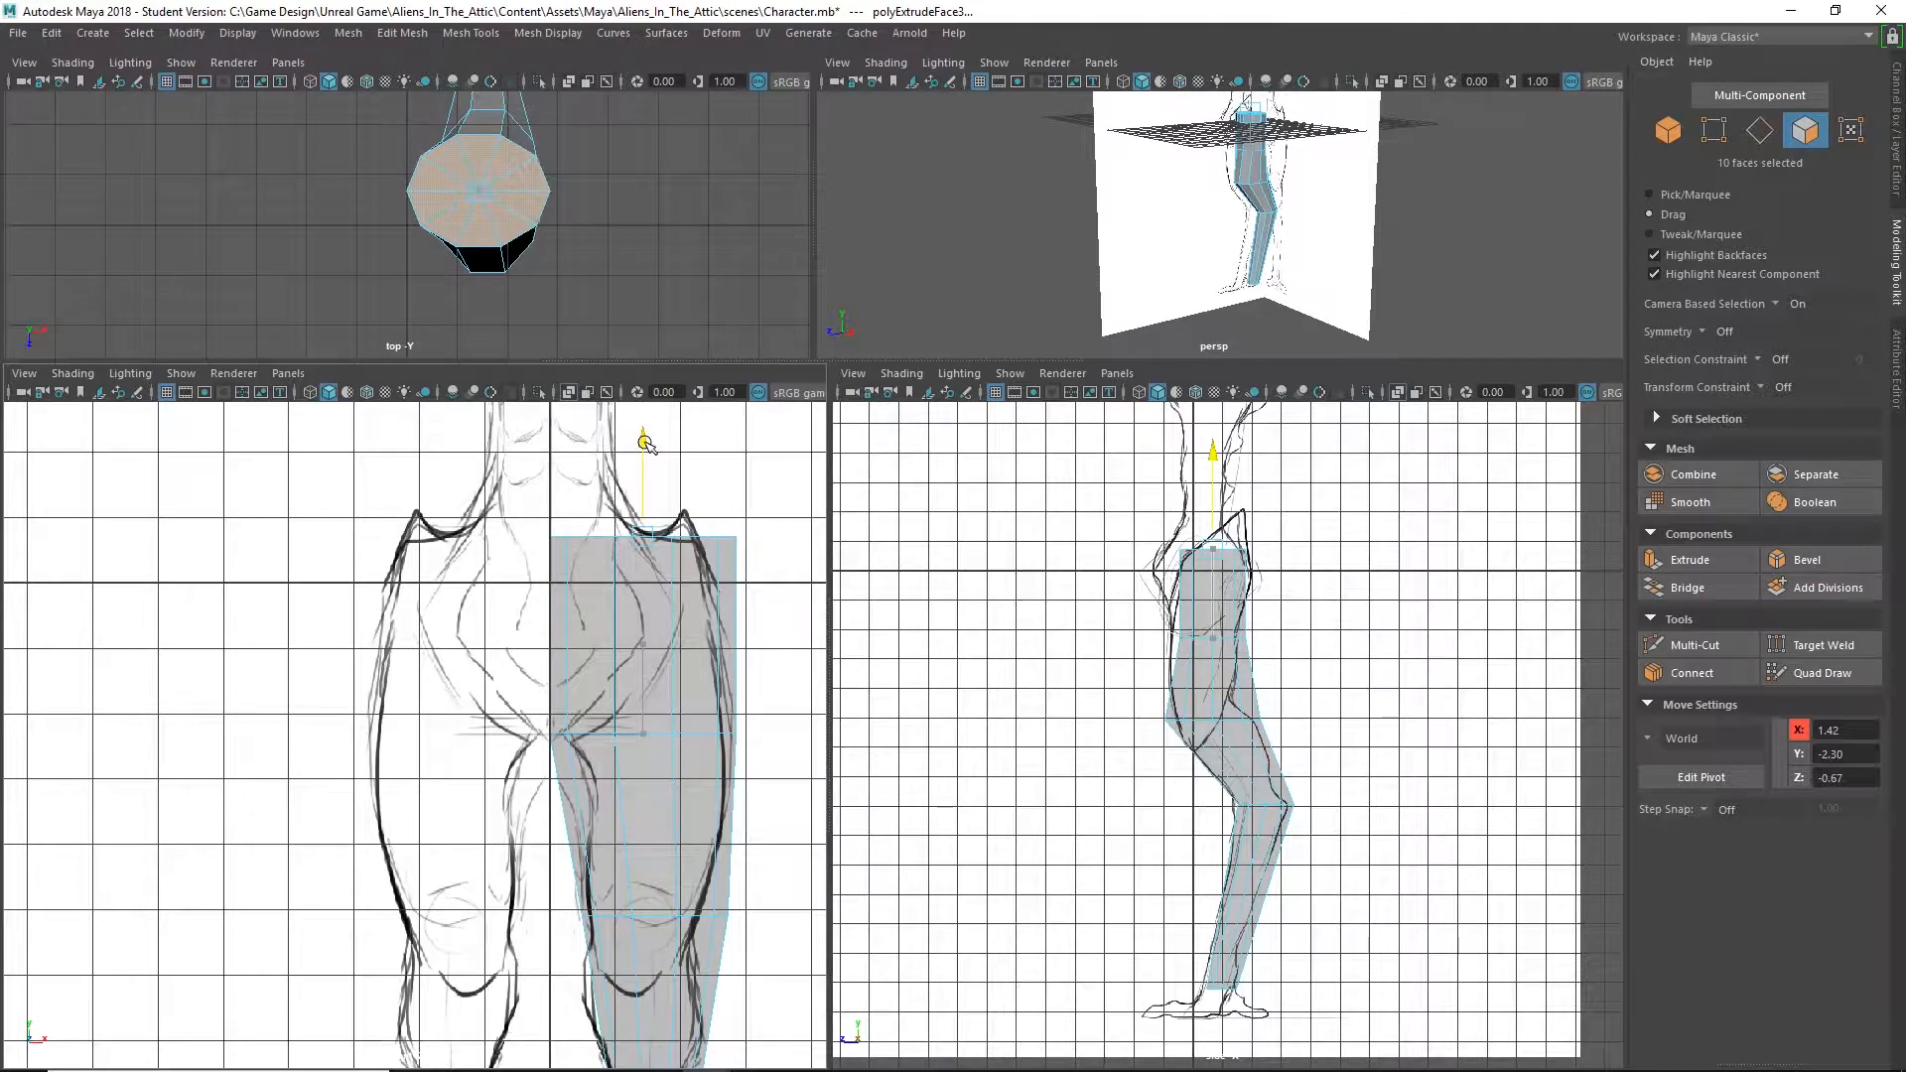
pyautogui.press('r')
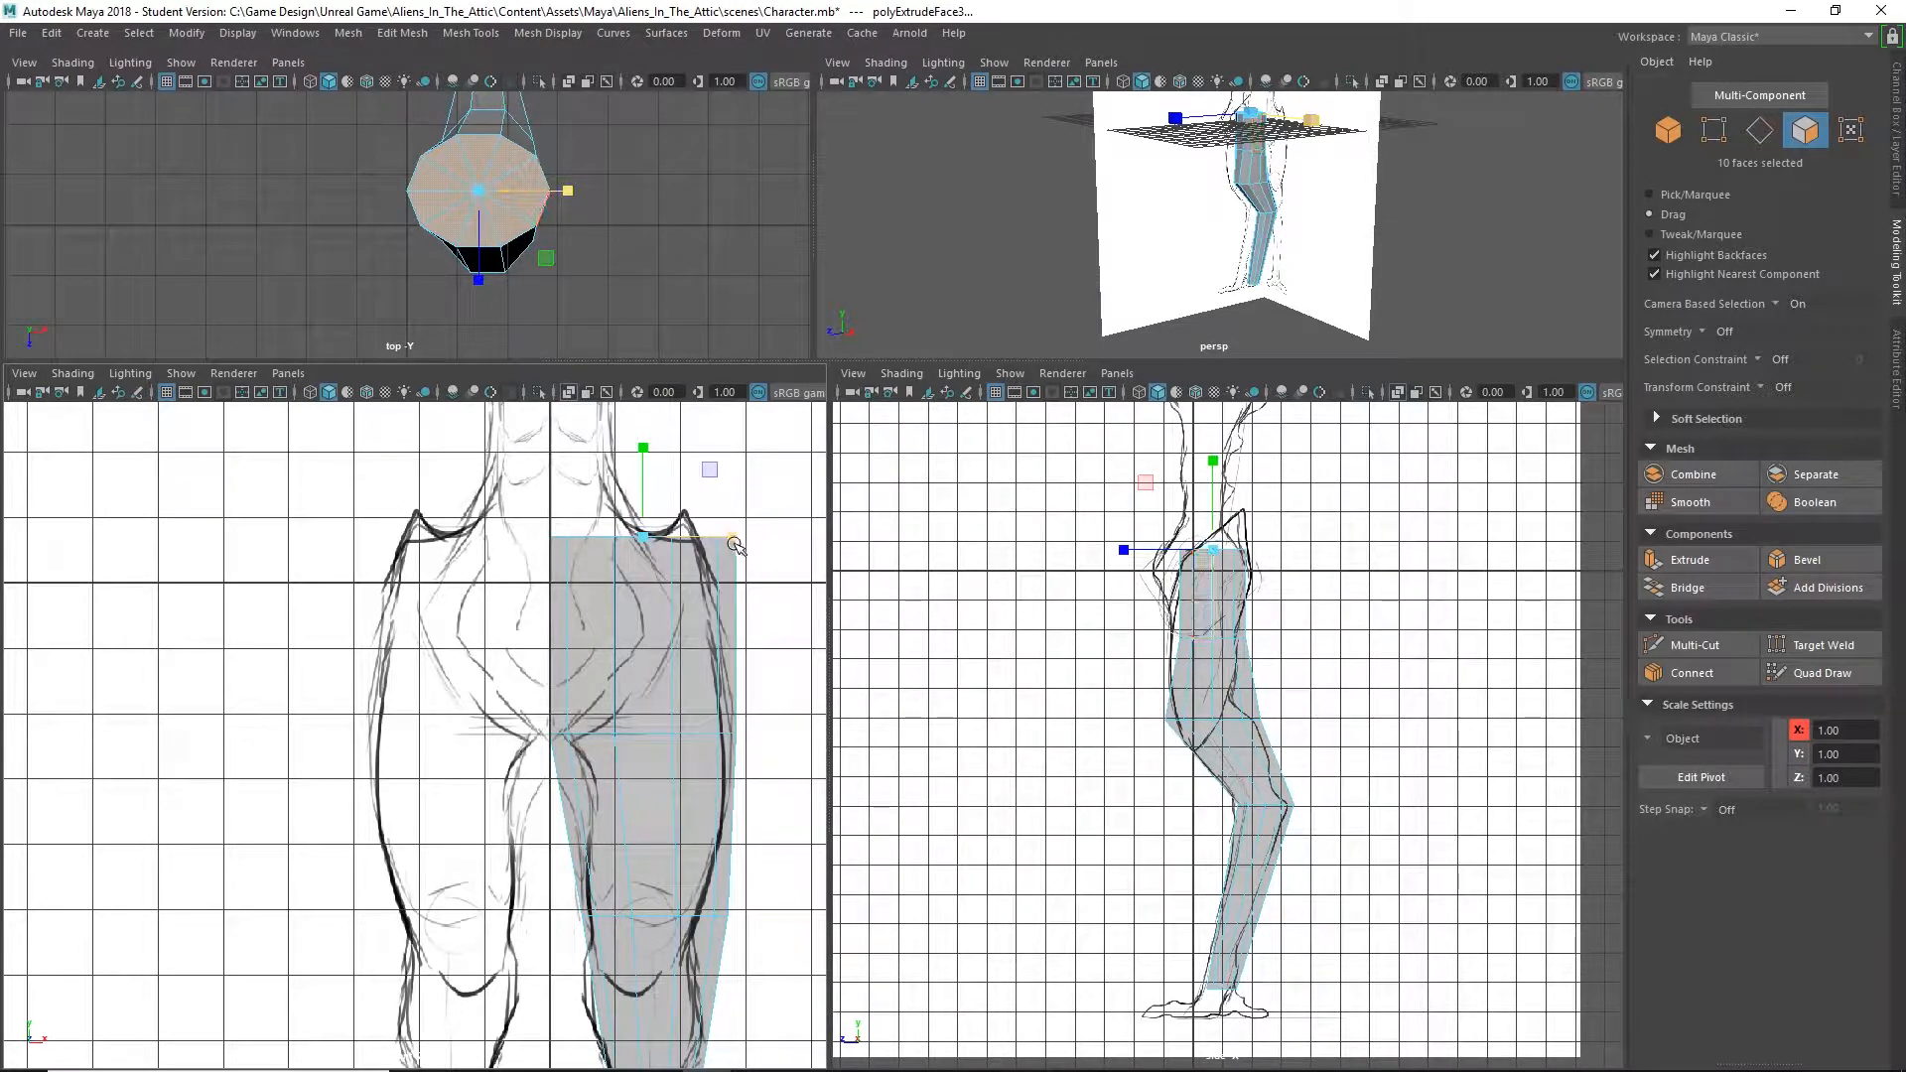
pyautogui.click(727, 538)
# Examine the inner side faces of the extruded hip section from several angles in the perspective view
pyautogui.scroll(6, 1300, 159)
pyautogui.keyDown('alt'); pyautogui.moveTo(1300, 145); pyautogui.dragTo(1253, 303, button='middle'); pyautogui.keyUp('alt')
pyautogui.keyDown('alt'); pyautogui.moveTo(1253, 303); pyautogui.dragTo(1226, 253); pyautogui.keyUp('alt')
pyautogui.click(554, 655)
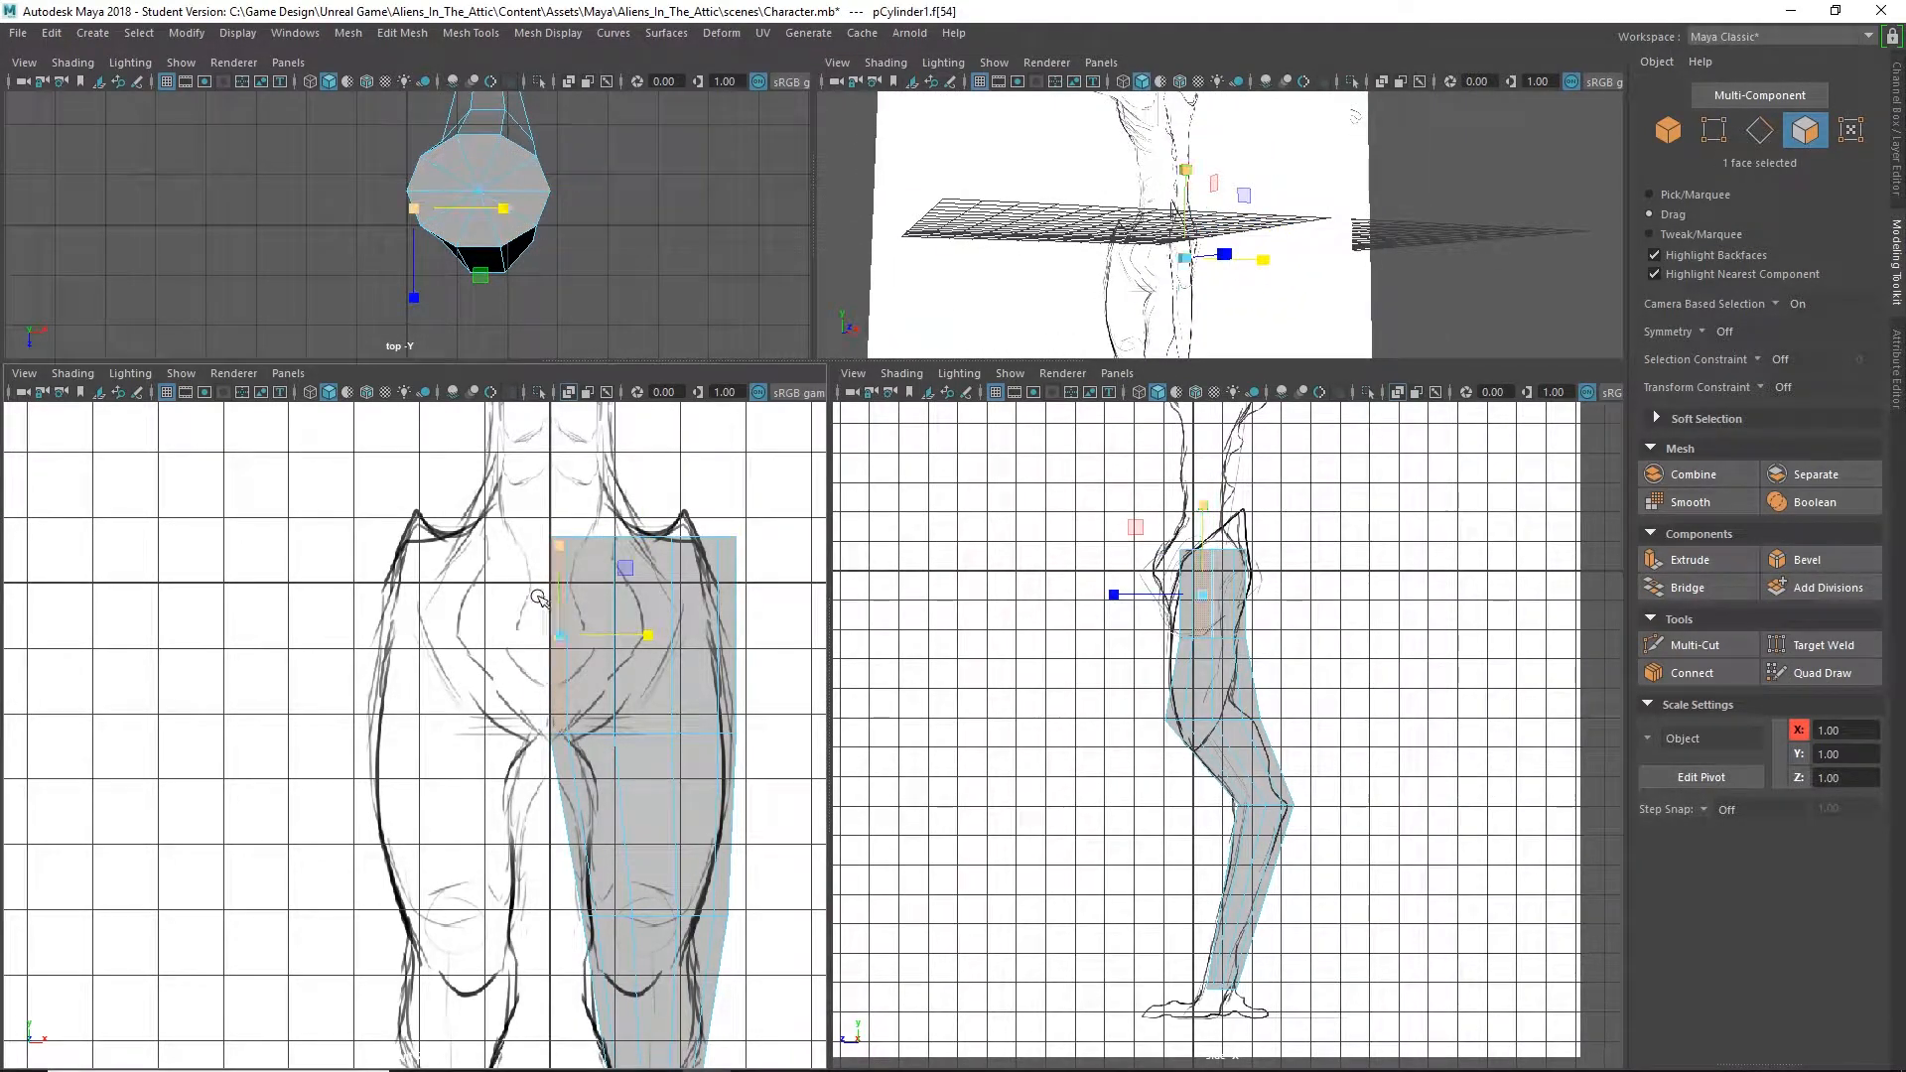
pyautogui.moveTo(1198, 227)
pyautogui.keyDown('alt'); pyautogui.mouseDown()
pyautogui.moveTo(1206, 250)
pyautogui.moveTo(1113, 250)
pyautogui.moveTo(1191, 328)
pyautogui.moveTo(1172, 284)
pyautogui.moveTo(1242, 187)
pyautogui.moveTo(1250, 123)
pyautogui.moveTo(1105, 137)
pyautogui.mouseUp(); pyautogui.keyUp('alt')
pyautogui.scroll(5, 1173, 284)
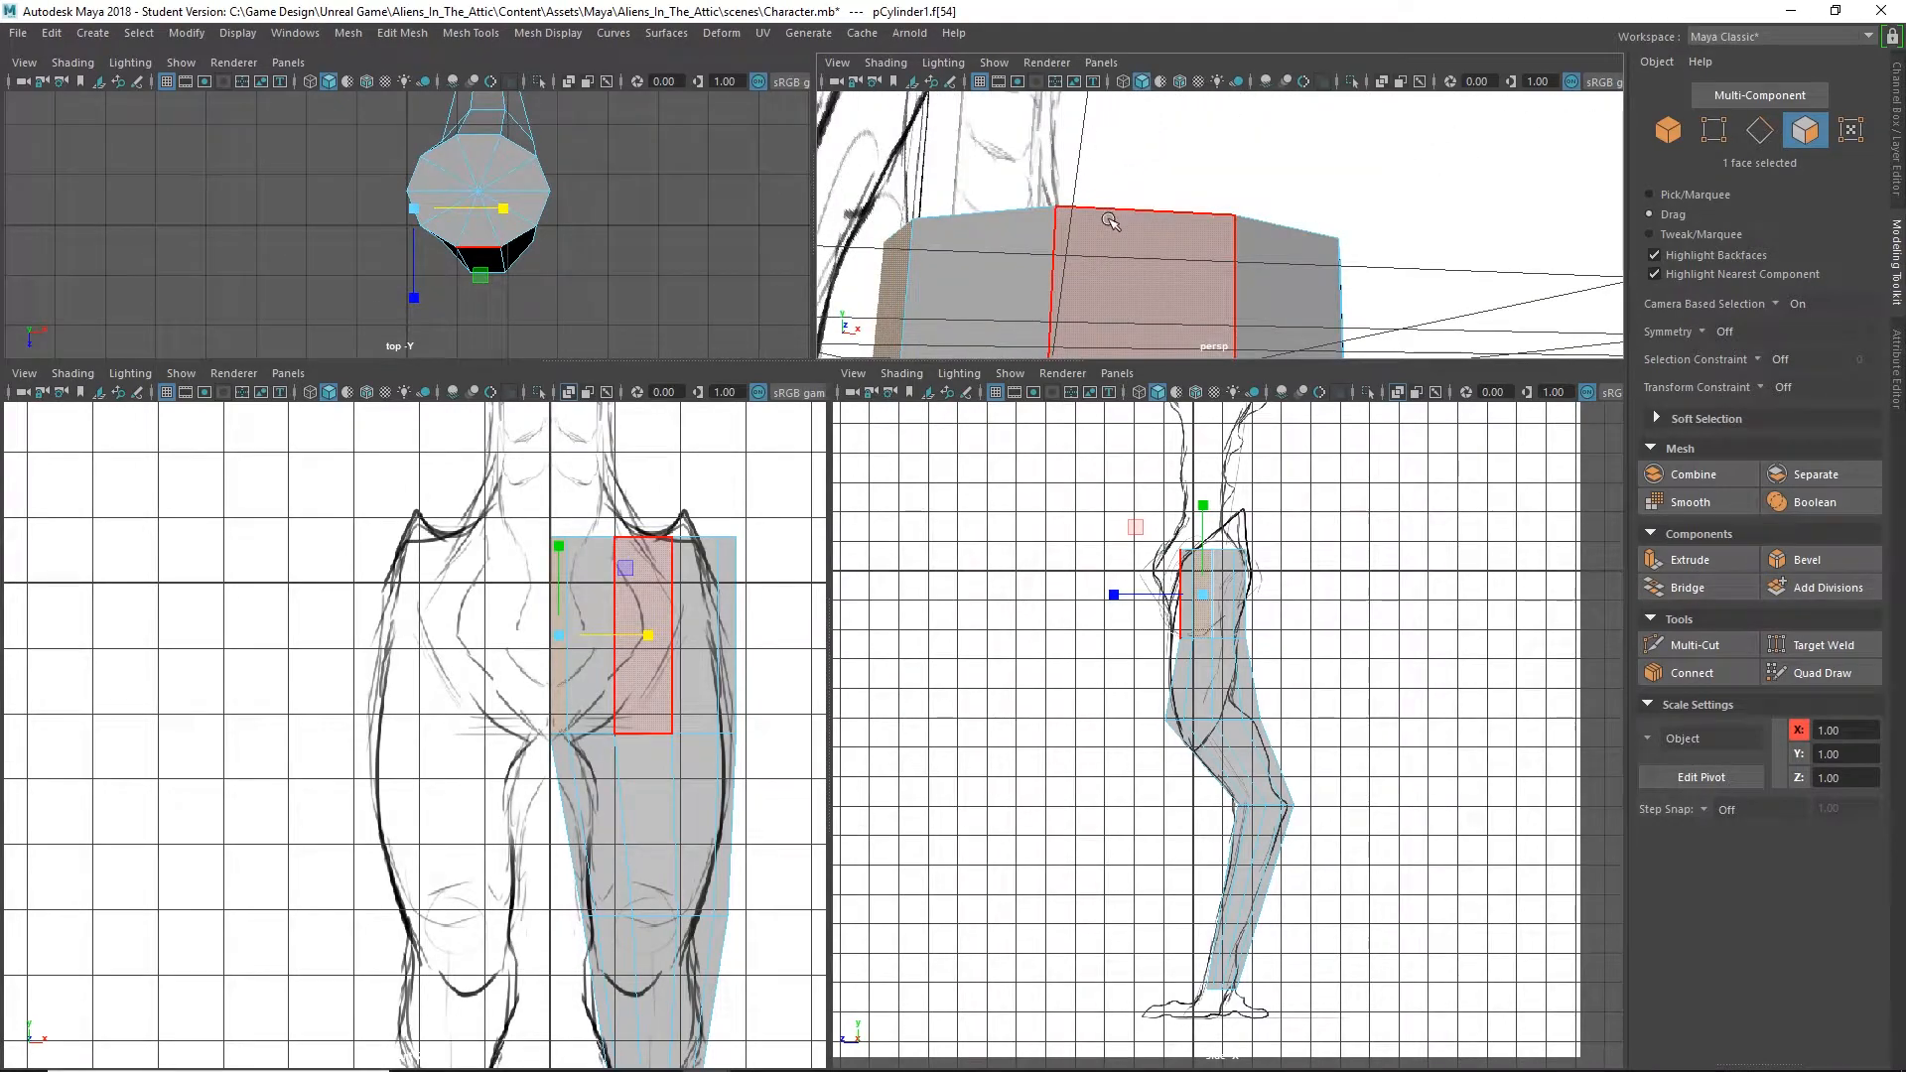
pyautogui.press('space')
pyautogui.moveTo(475, 799)
pyautogui.keyDown('alt'); pyautogui.mouseDown()
pyautogui.moveTo(851, 323)
pyautogui.moveTo(837, 549)
pyautogui.moveTo(795, 625)
pyautogui.moveTo(810, 690)
pyautogui.moveTo(859, 659)
pyautogui.moveTo(723, 681)
pyautogui.moveTo(516, 655)
pyautogui.moveTo(421, 694)
pyautogui.moveTo(307, 681)
pyautogui.moveTo(158, 621)
pyautogui.moveTo(13, 639)
pyautogui.moveTo(21, 659)
pyautogui.mouseUp(); pyautogui.keyUp('alt')
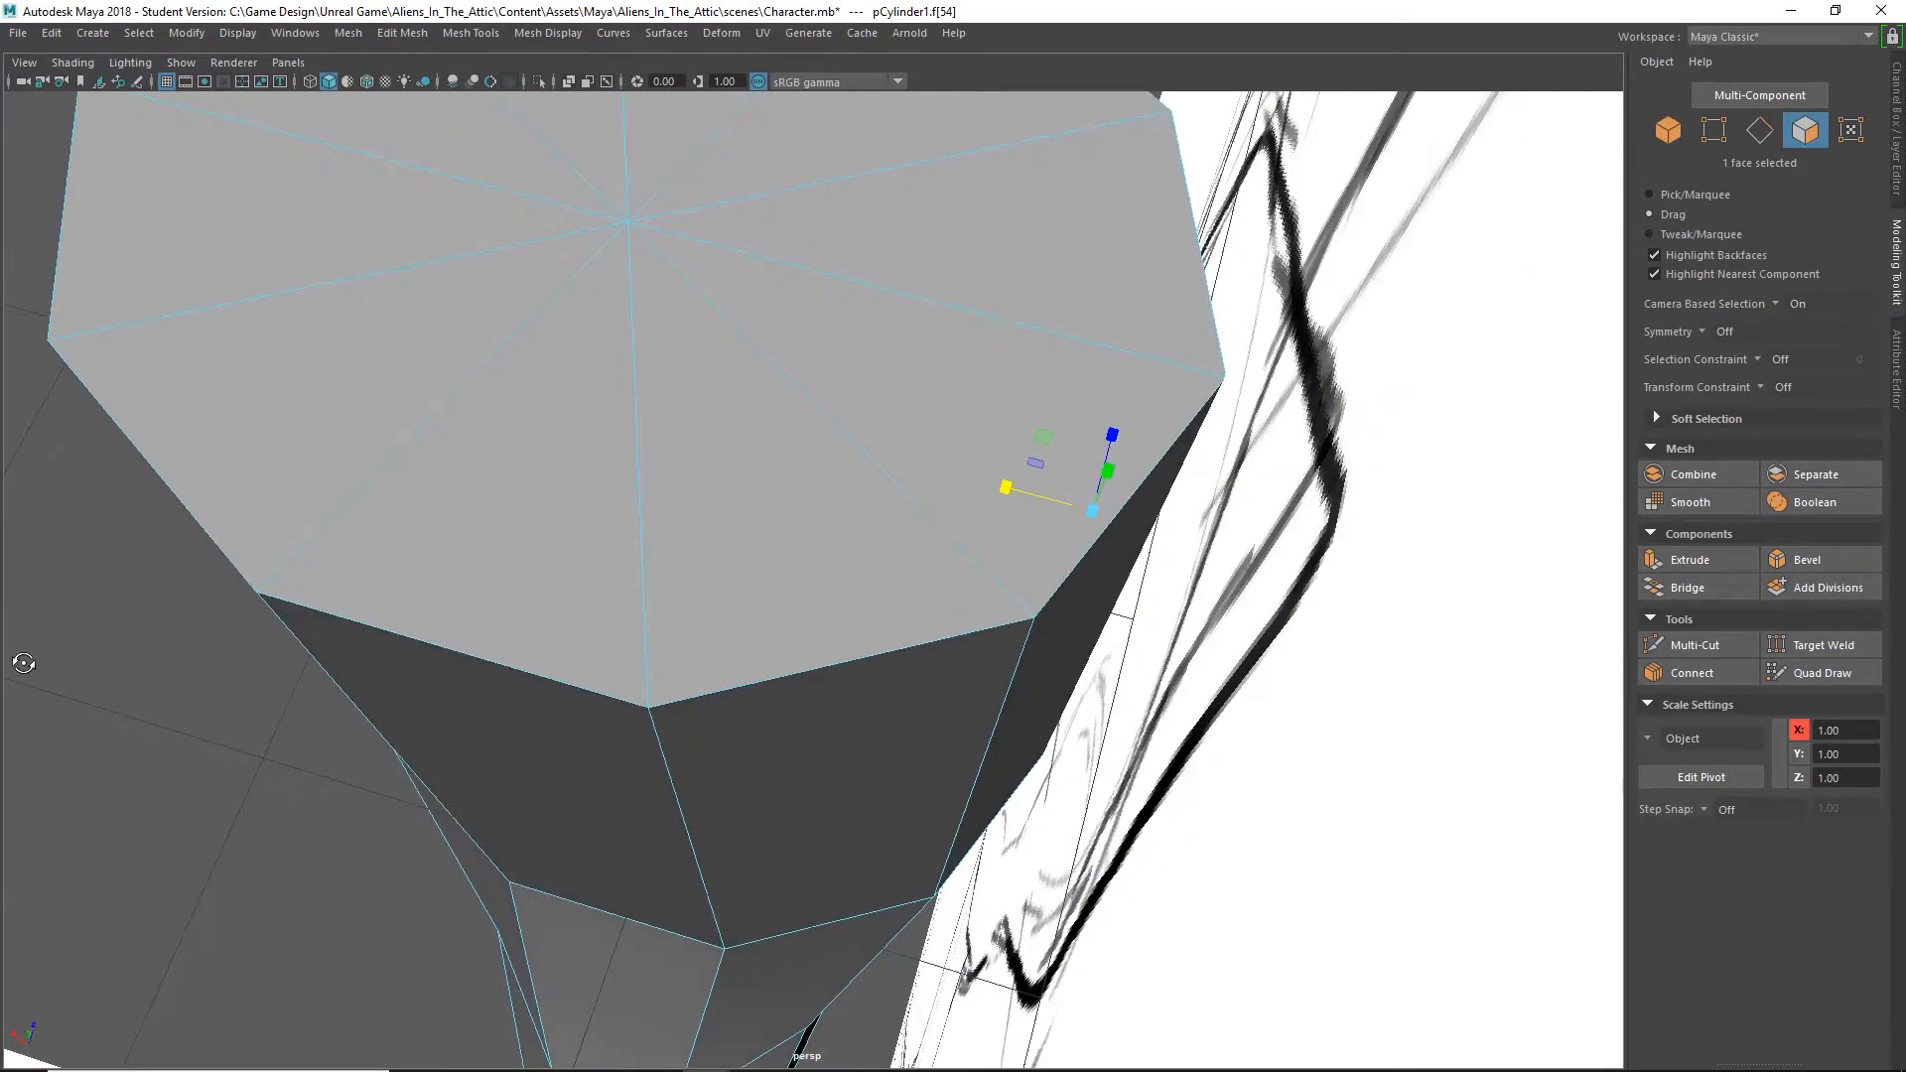
pyautogui.moveTo(1433, 545)
pyautogui.keyDown('alt'); pyautogui.mouseDown()
pyautogui.moveTo(1221, 447)
pyautogui.moveTo(1000, 540)
pyautogui.mouseUp(); pyautogui.keyUp('alt')
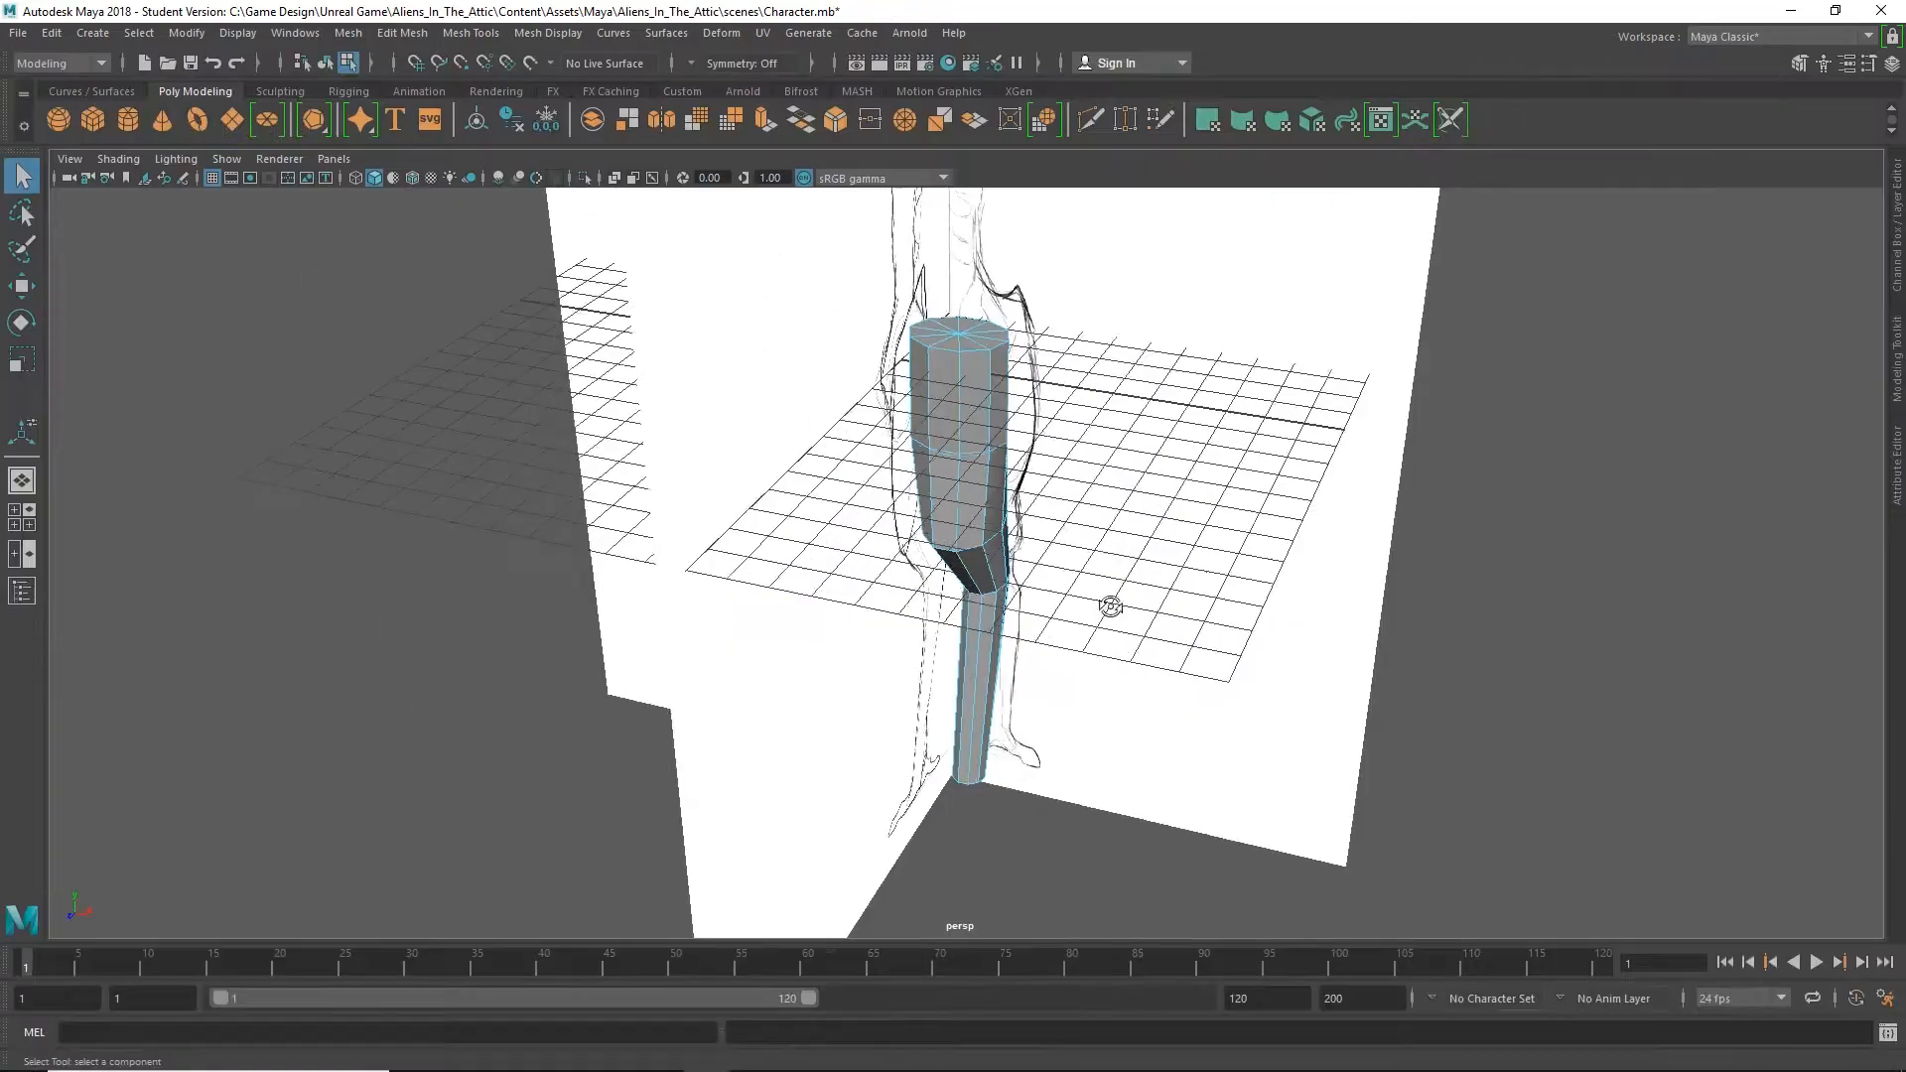
pyautogui.keyDown('alt'); pyautogui.moveTo(1110, 606); pyautogui.dragTo(1071, 593); pyautogui.keyUp('alt')
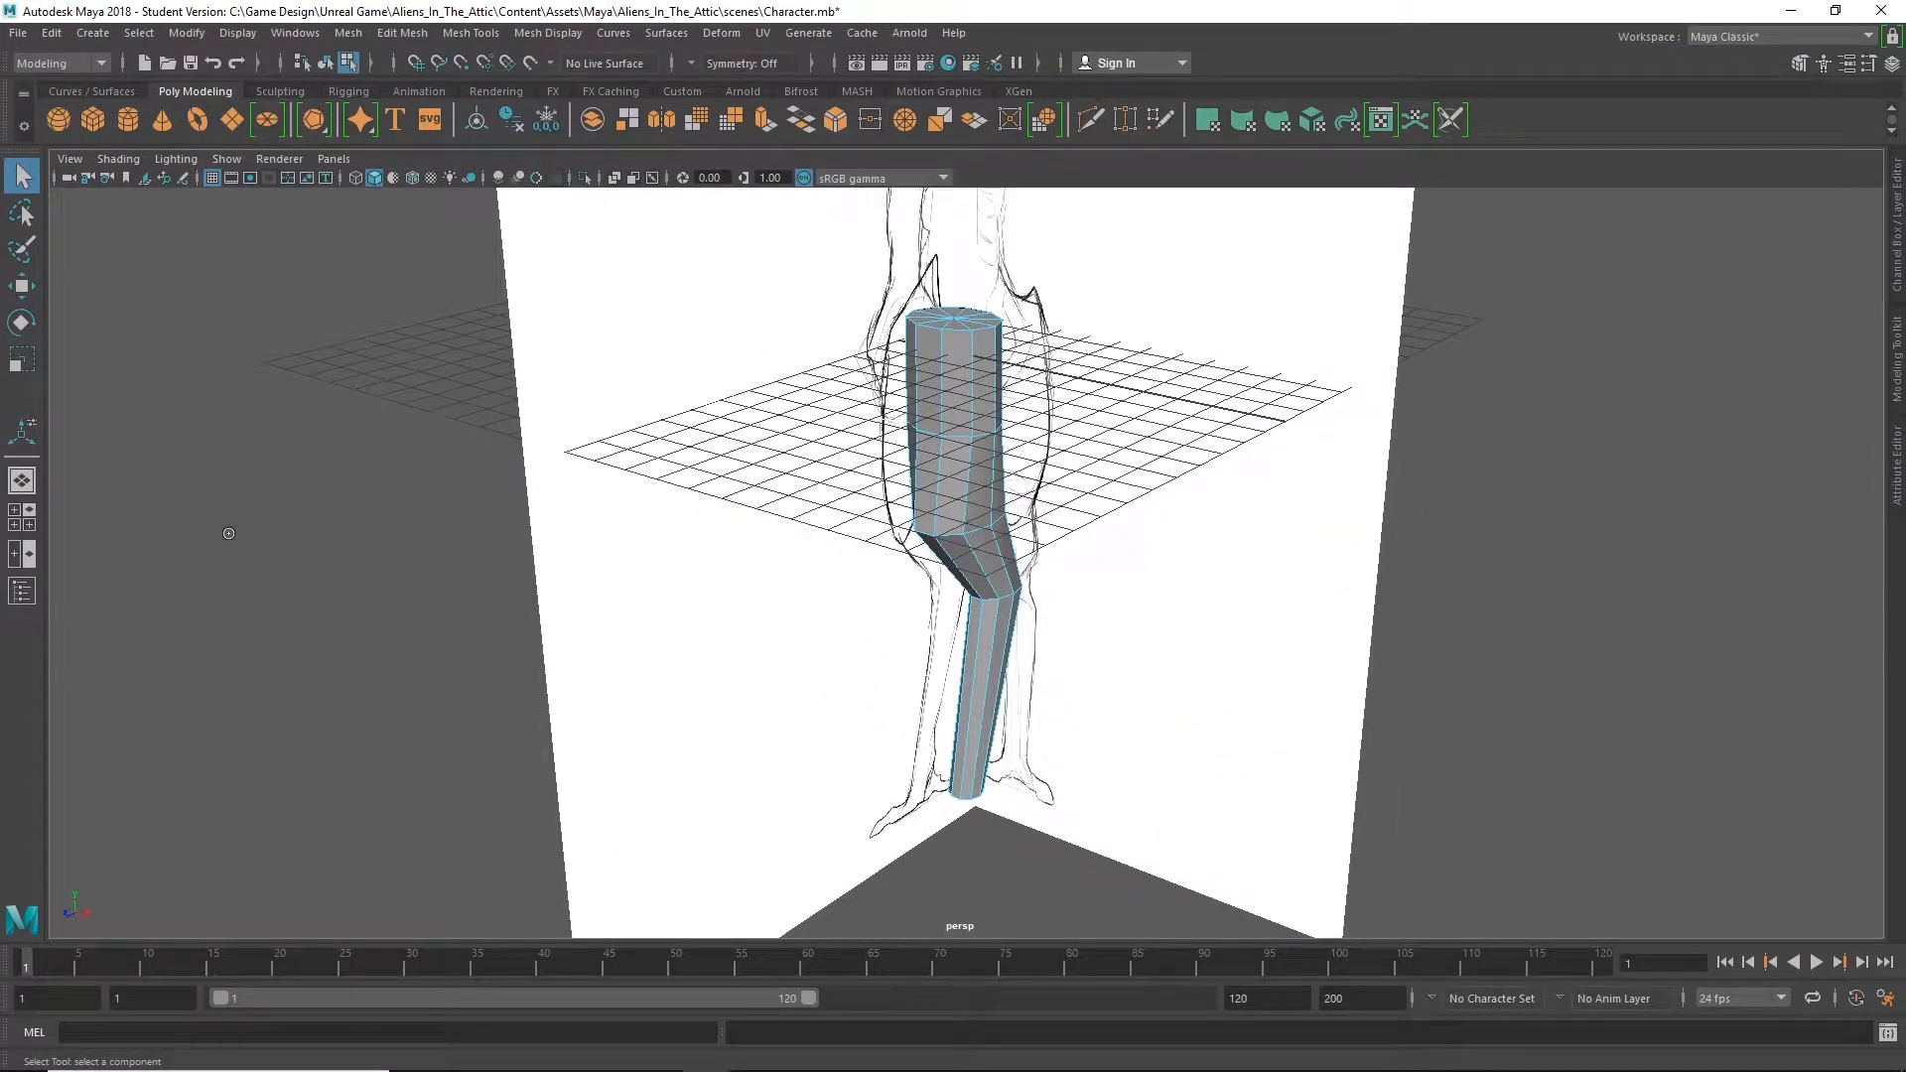
pyautogui.keyDown('alt'); pyautogui.moveTo(575, 459); pyautogui.dragTo(517, 449); pyautogui.keyUp('alt')
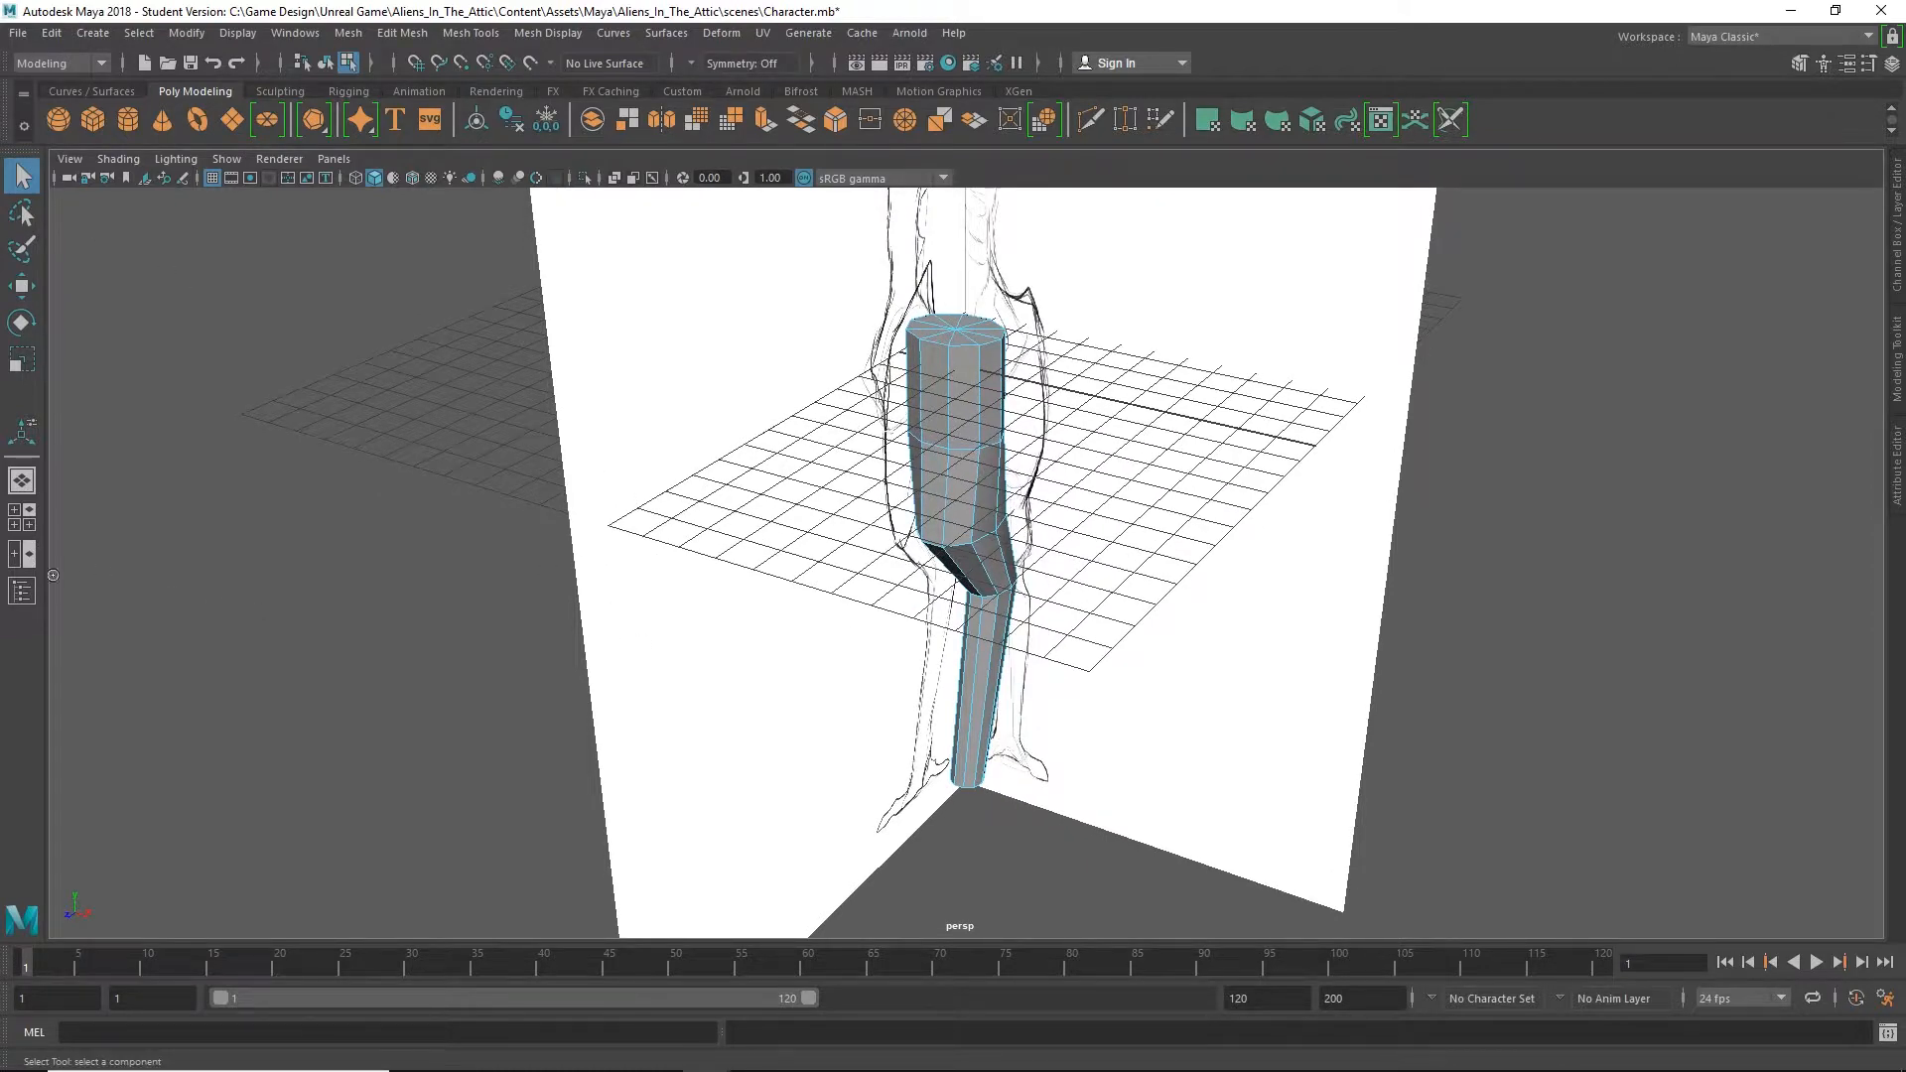
# Hide the side reference image, imagePlane2, to expose the inner side of the leg
pyautogui.click(22, 592)
pyautogui.click(140, 319)
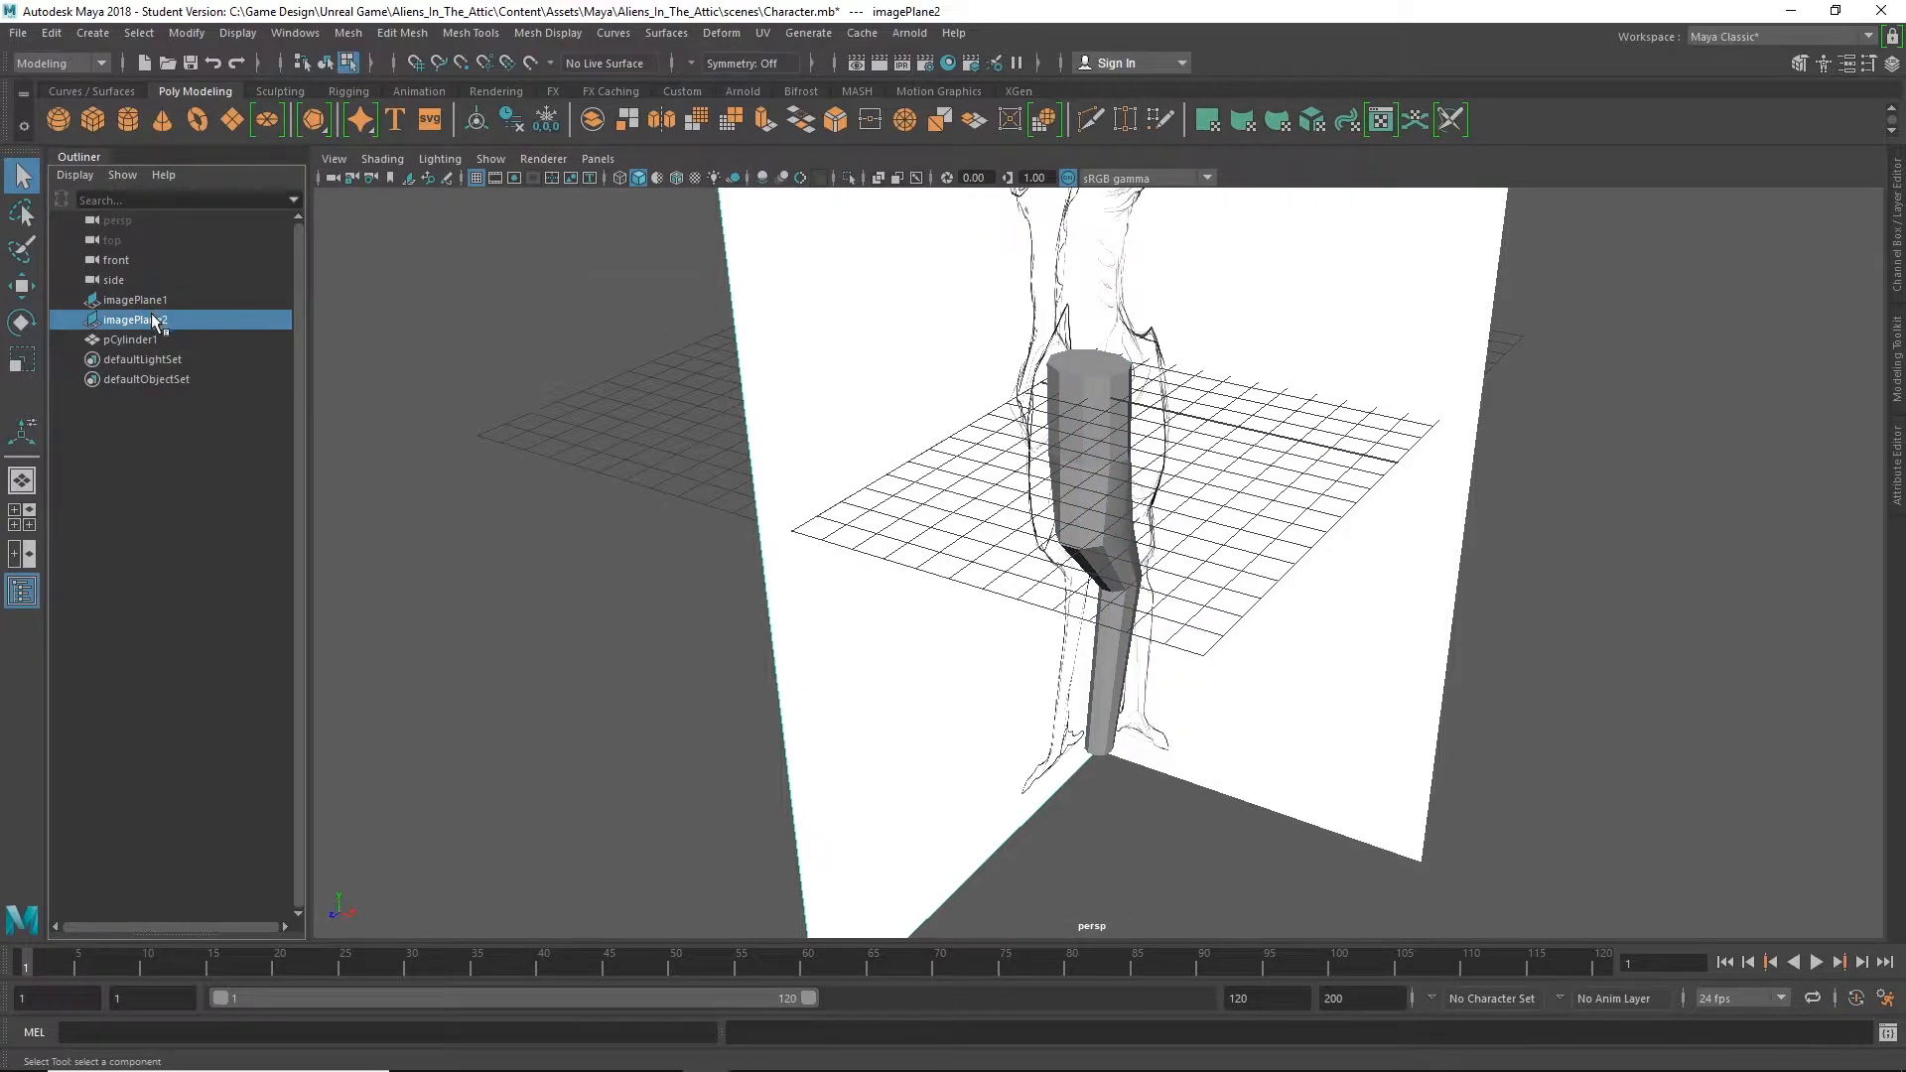
pyautogui.hotkey('ctrl', 'h')
# Select the inner side faces of the hip section facing the body centre and delete them
pyautogui.keyDown('alt'); pyautogui.moveTo(1137, 491); pyautogui.dragTo(1076, 516); pyautogui.keyUp('alt')
pyautogui.click(1088, 432)
pyautogui.click(1054, 427)
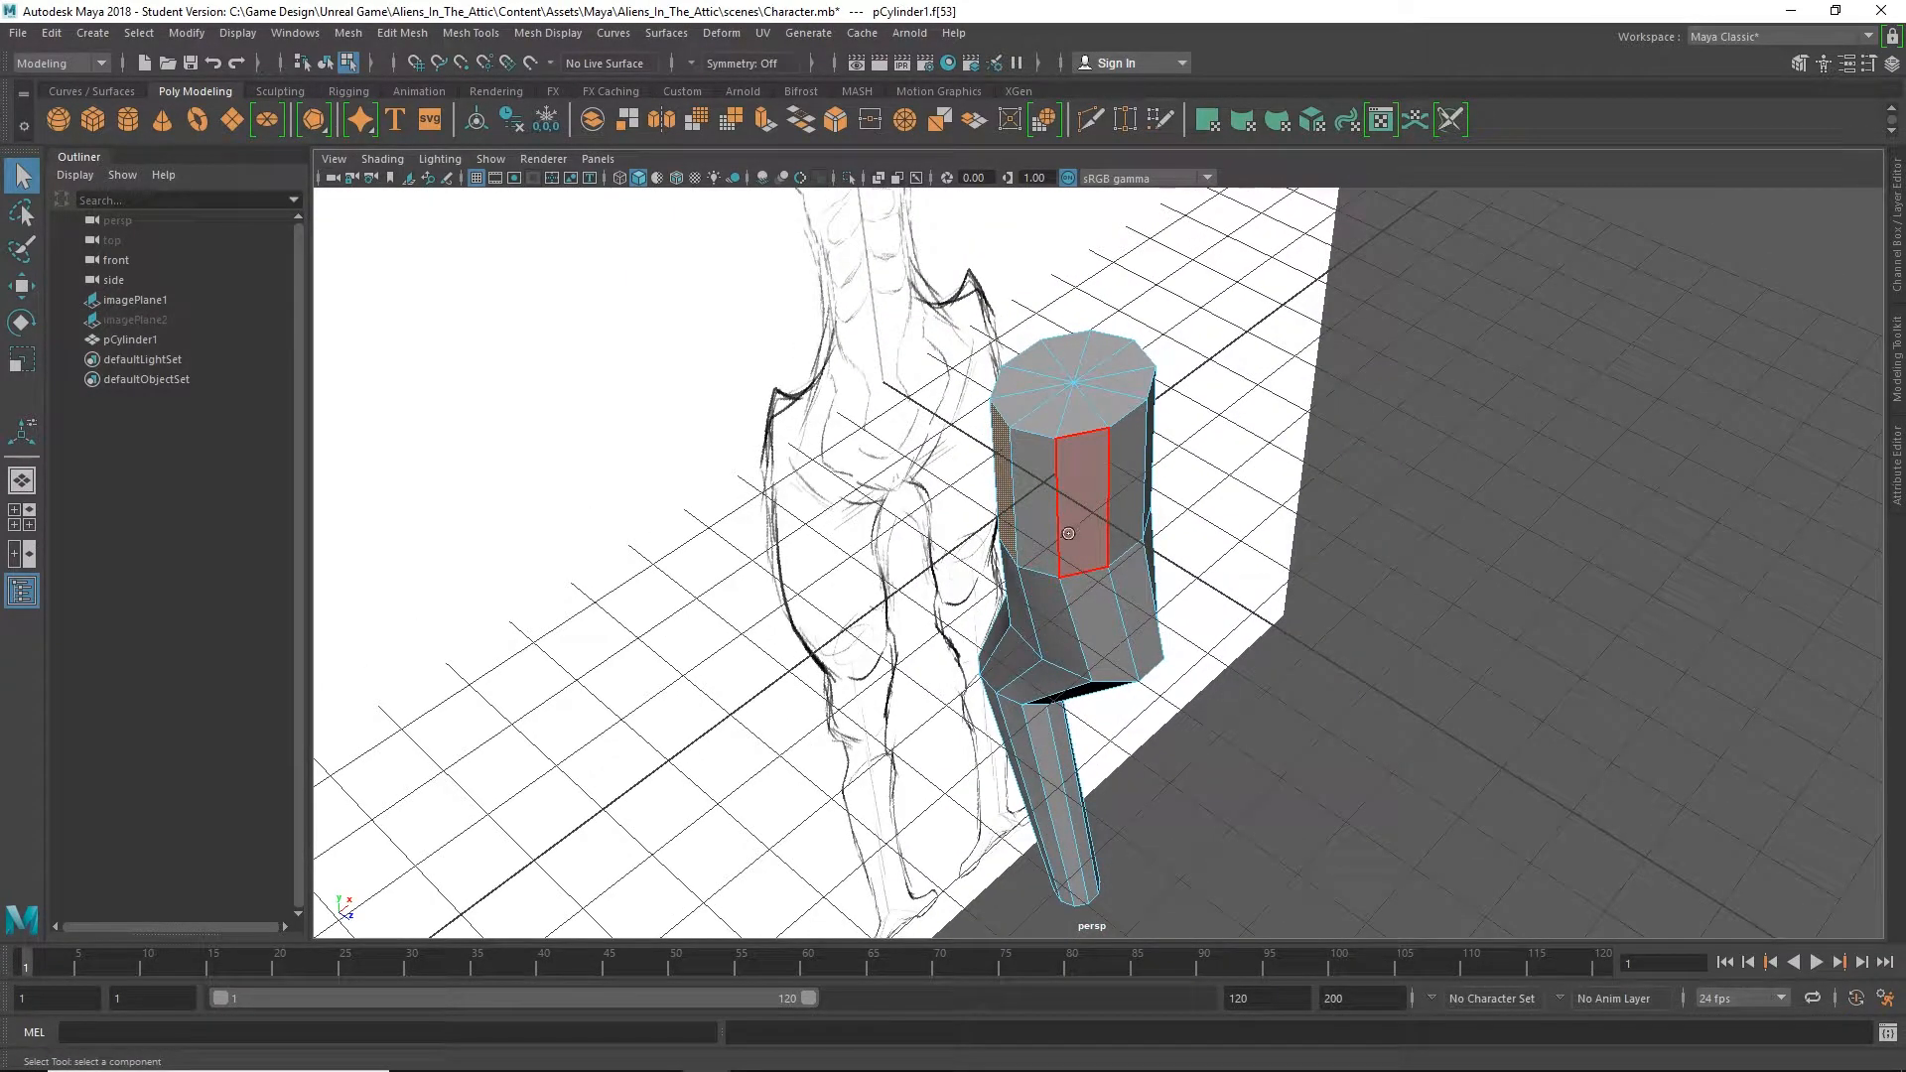
pyautogui.press('Delete')
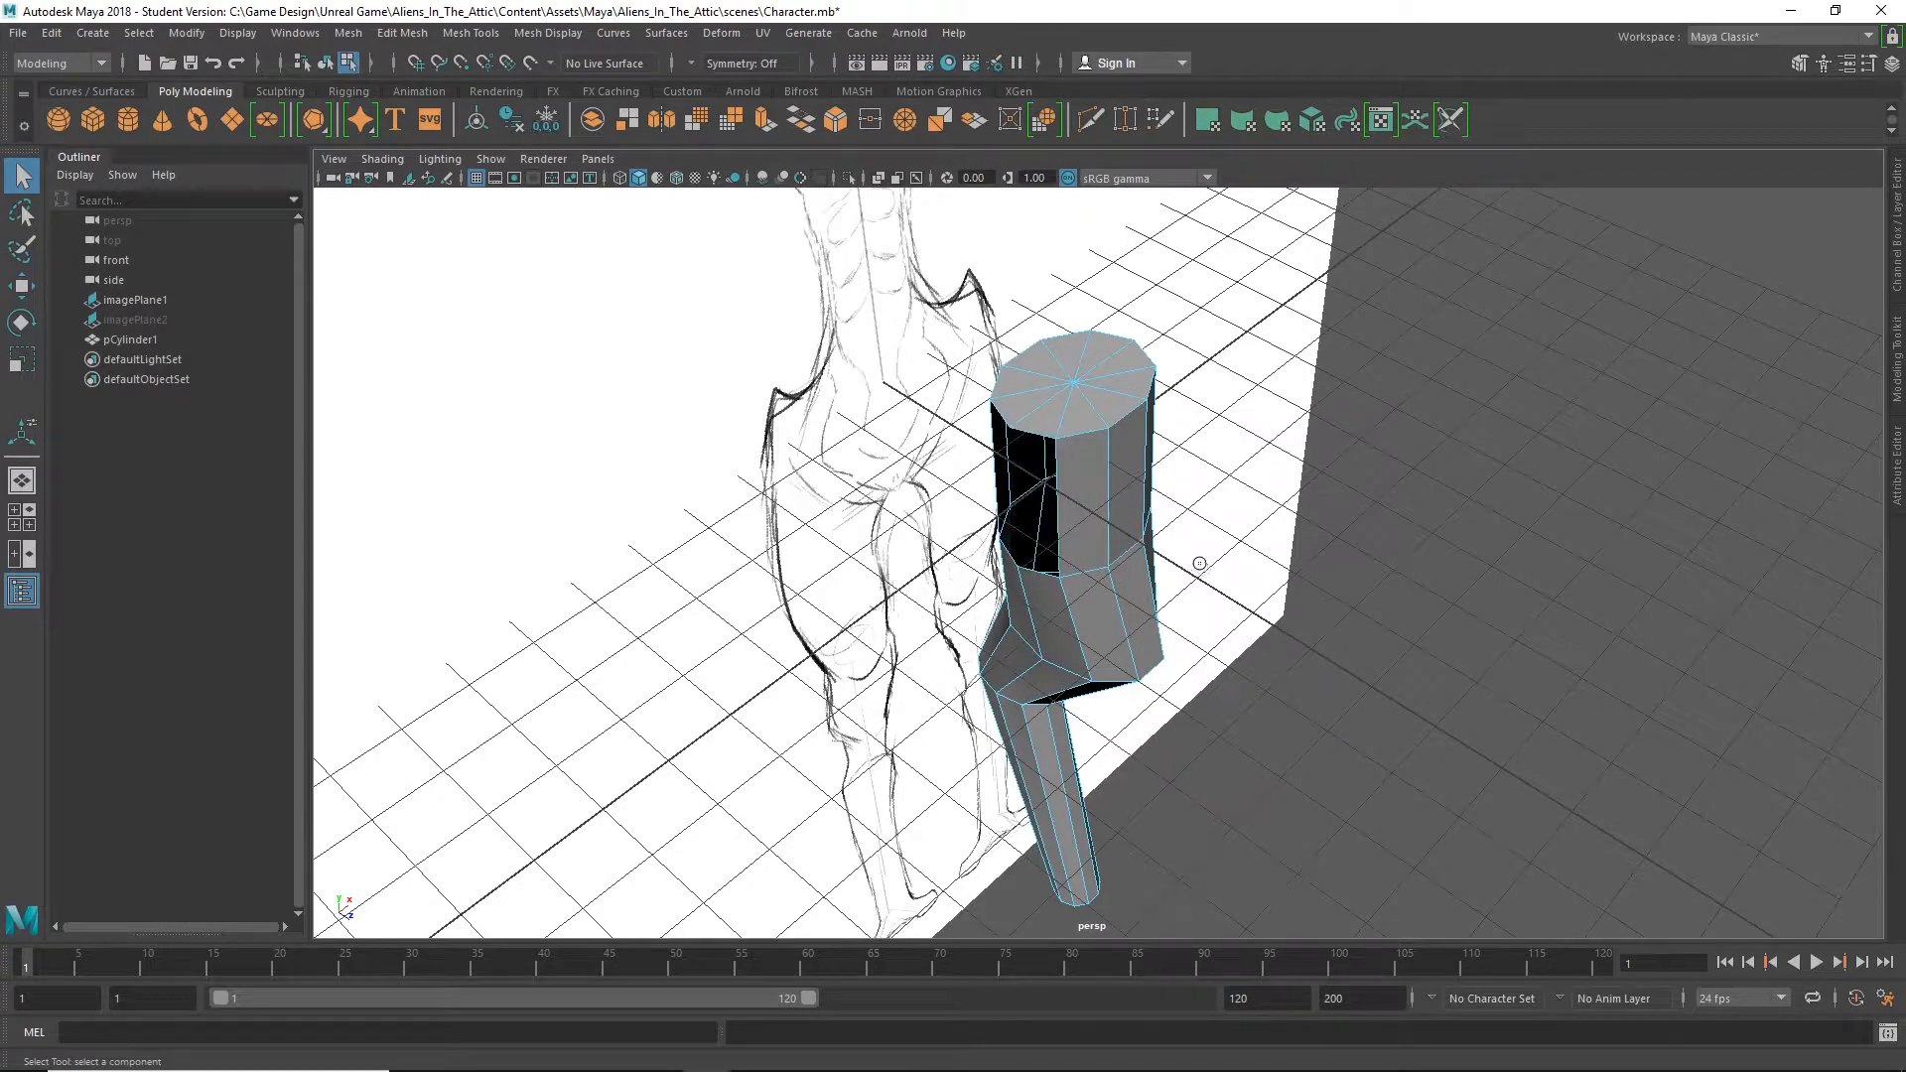
# Unhide the side reference image, imagePlane2, and return to the four-view layout
pyautogui.keyDown('alt'); pyautogui.moveTo(1226, 568); pyautogui.dragTo(1163, 528); pyautogui.keyUp('alt')
pyautogui.click(135, 322)
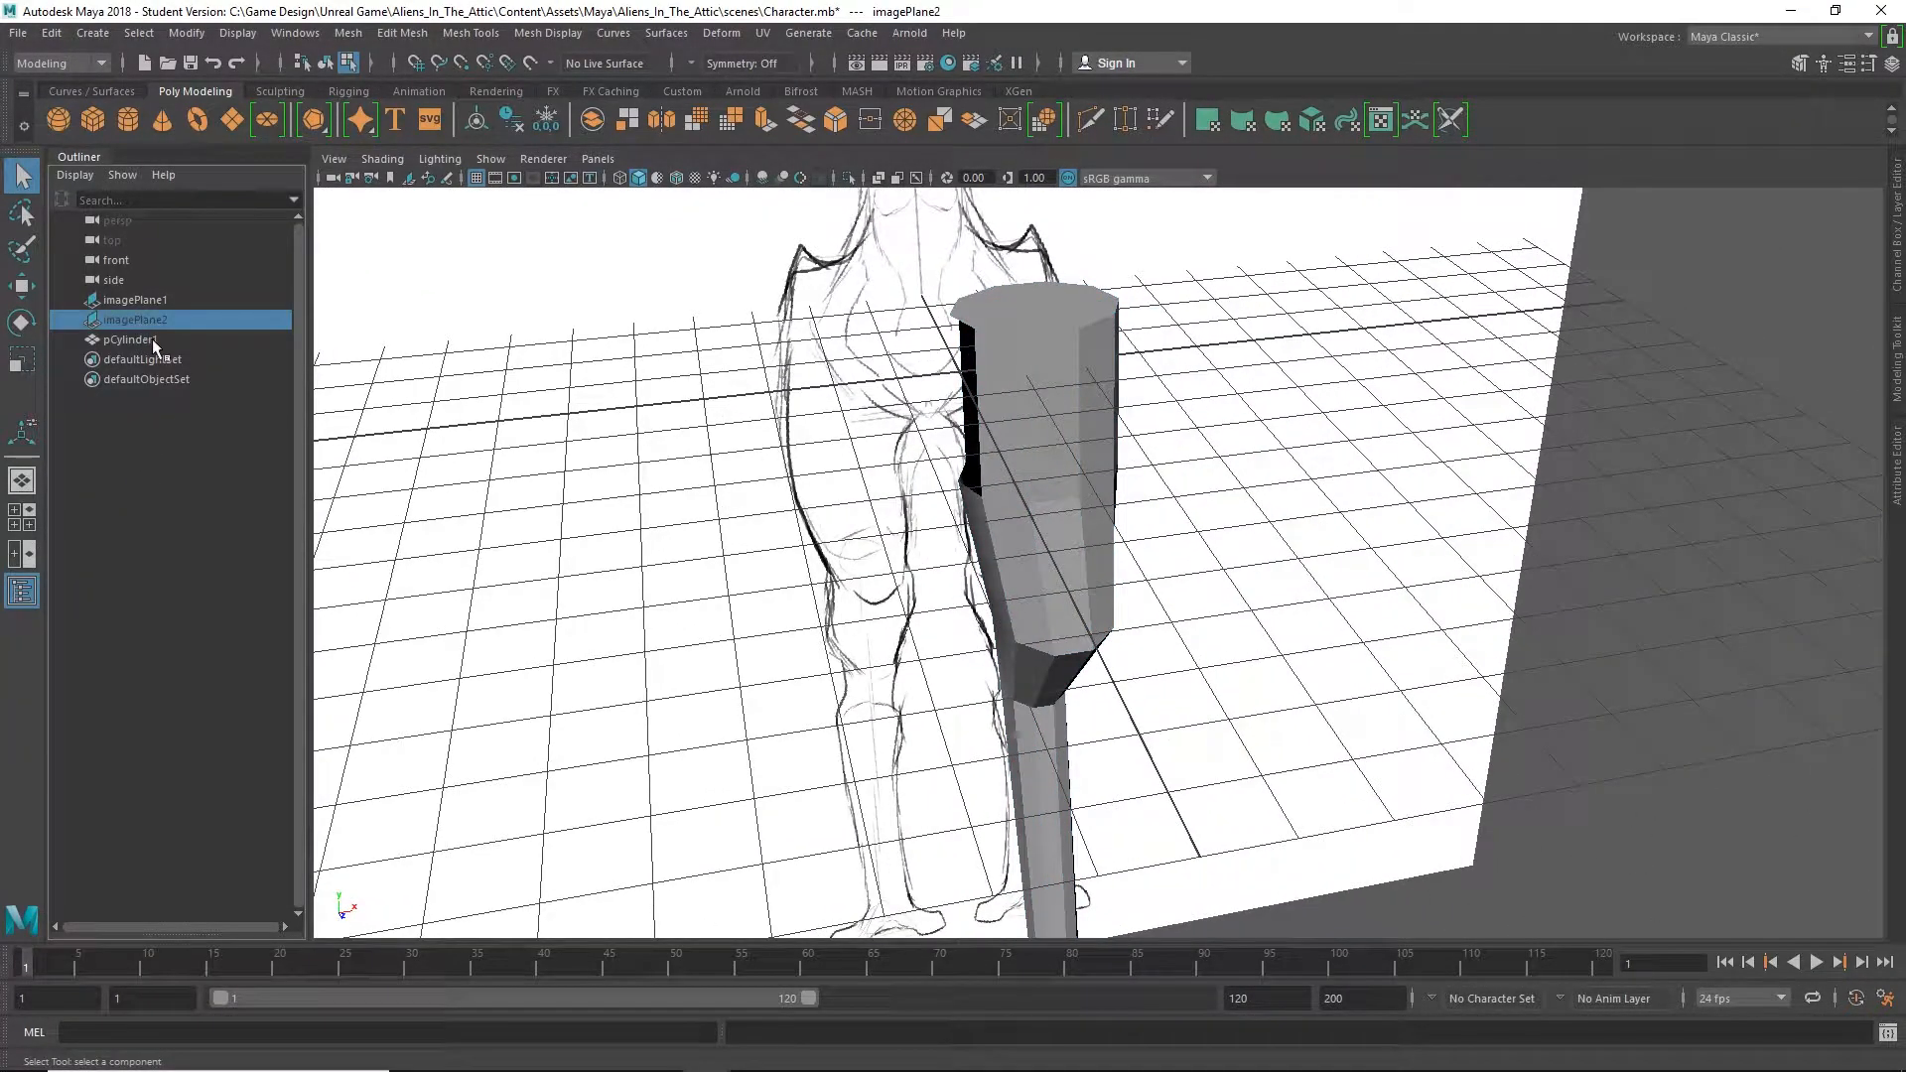
pyautogui.hotkey('shift', 'h')
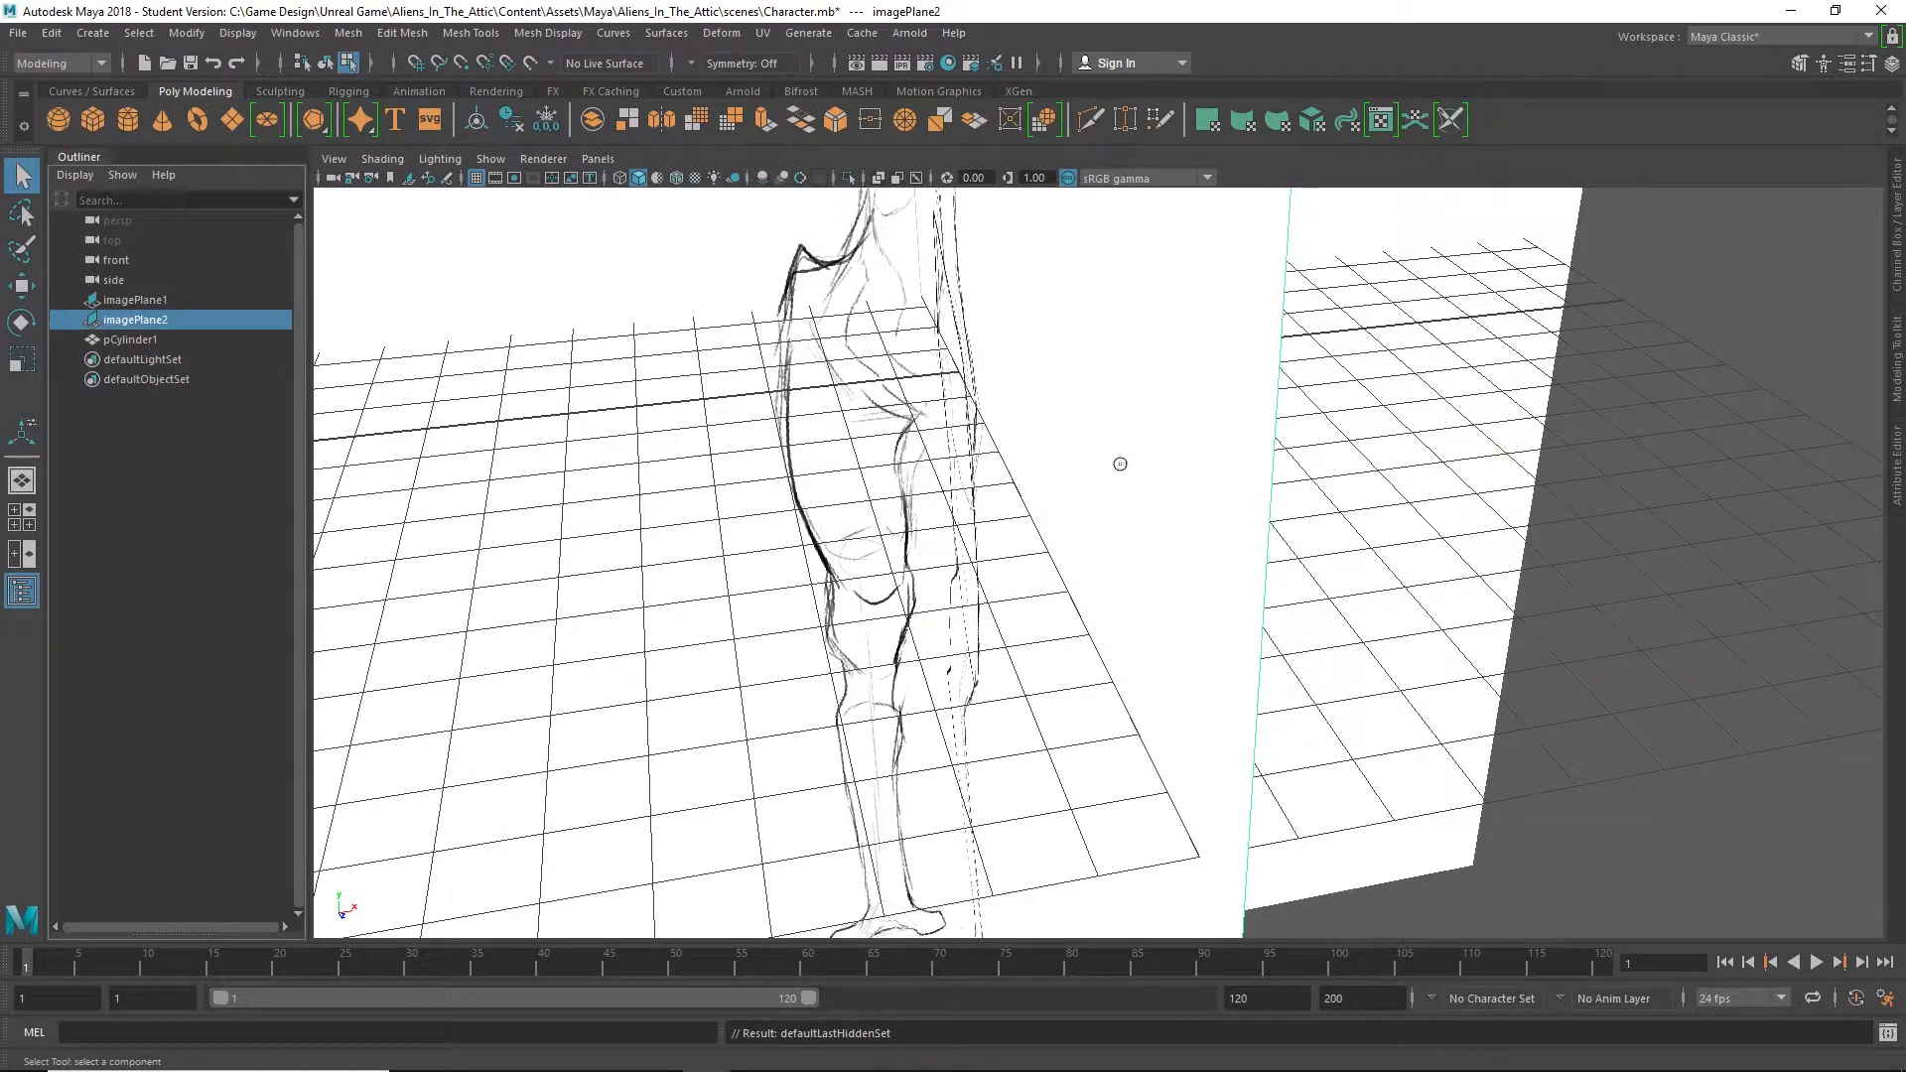
pyautogui.keyDown('alt'); pyautogui.moveTo(1118, 464); pyautogui.dragTo(1058, 508); pyautogui.keyUp('alt')
pyautogui.press('space')
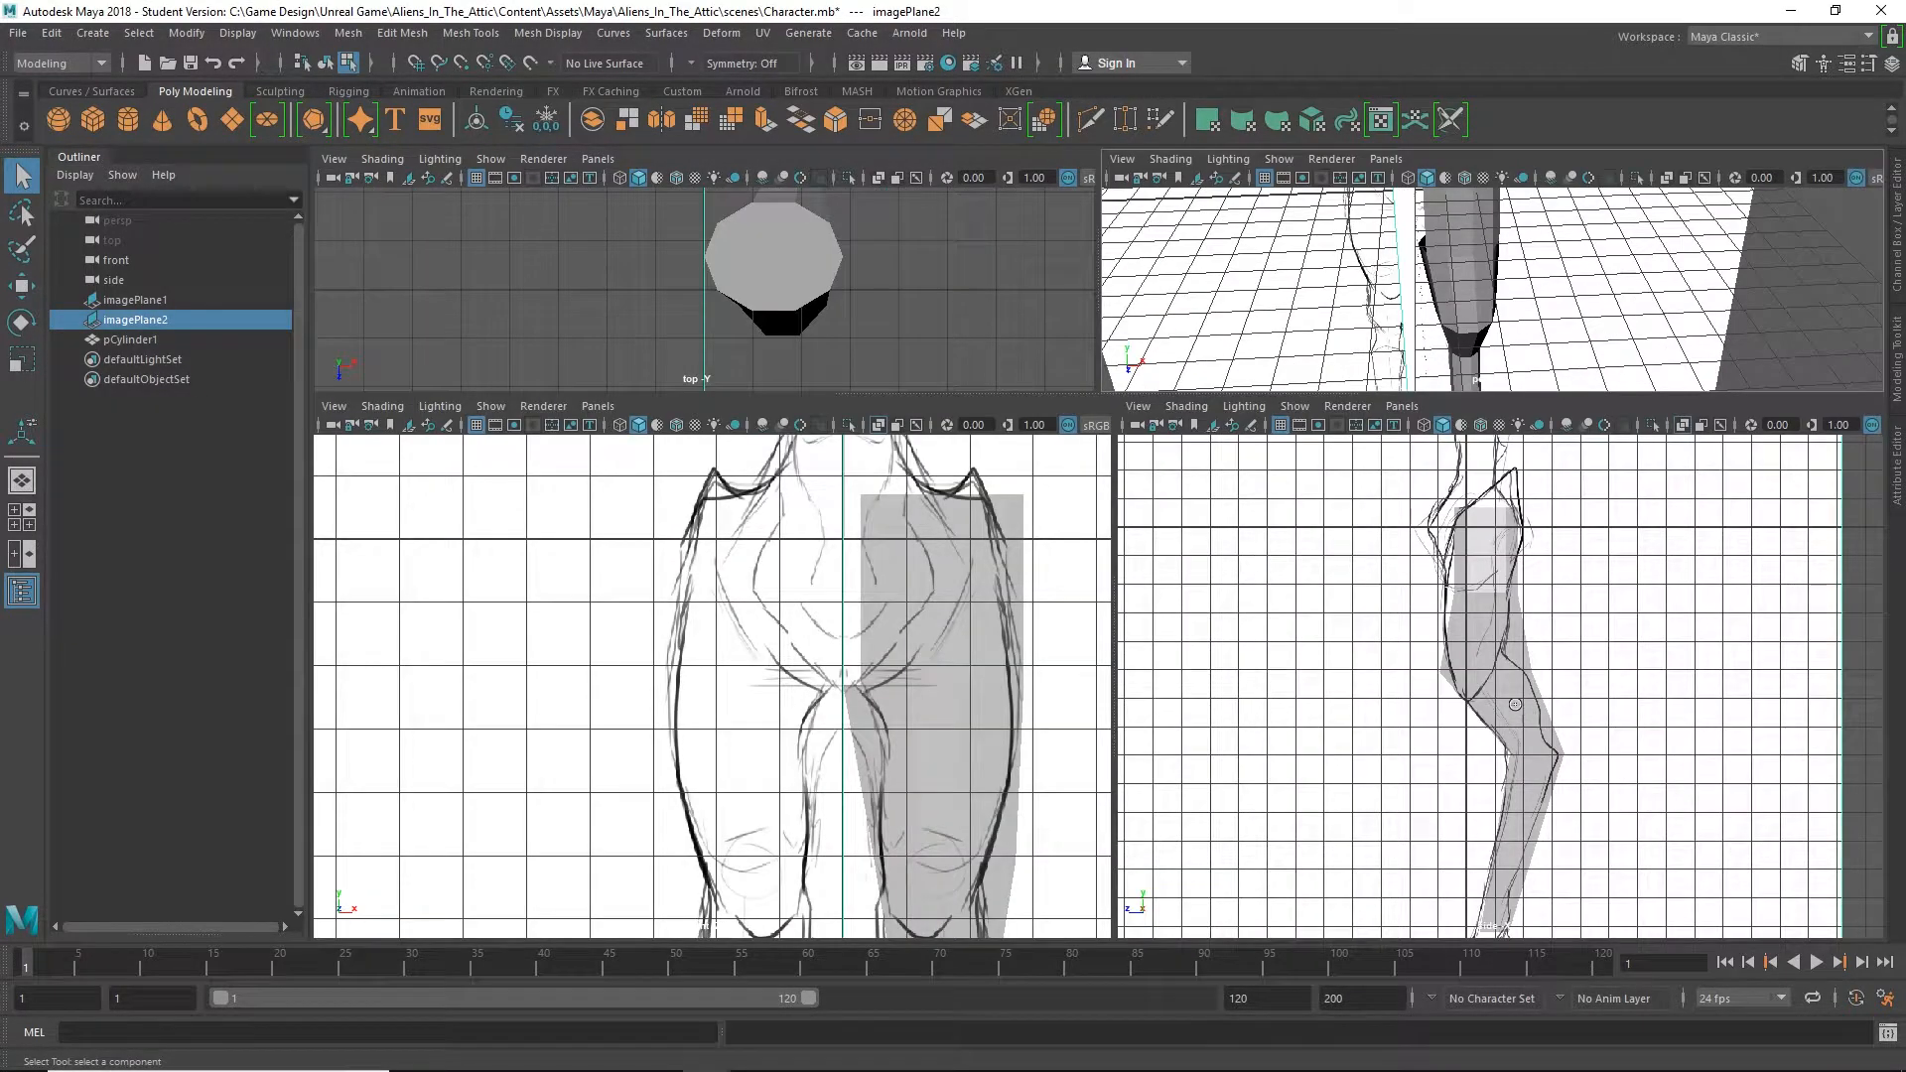
# Compare the leg mesh's outline with the front reference from the foot up to the hip
pyautogui.scroll(1, 1515, 703)
pyautogui.scroll(1, 961, 749)
pyautogui.keyDown('alt'); pyautogui.moveTo(961, 748); pyautogui.dragTo(834, 557, button='middle'); pyautogui.keyUp('alt')
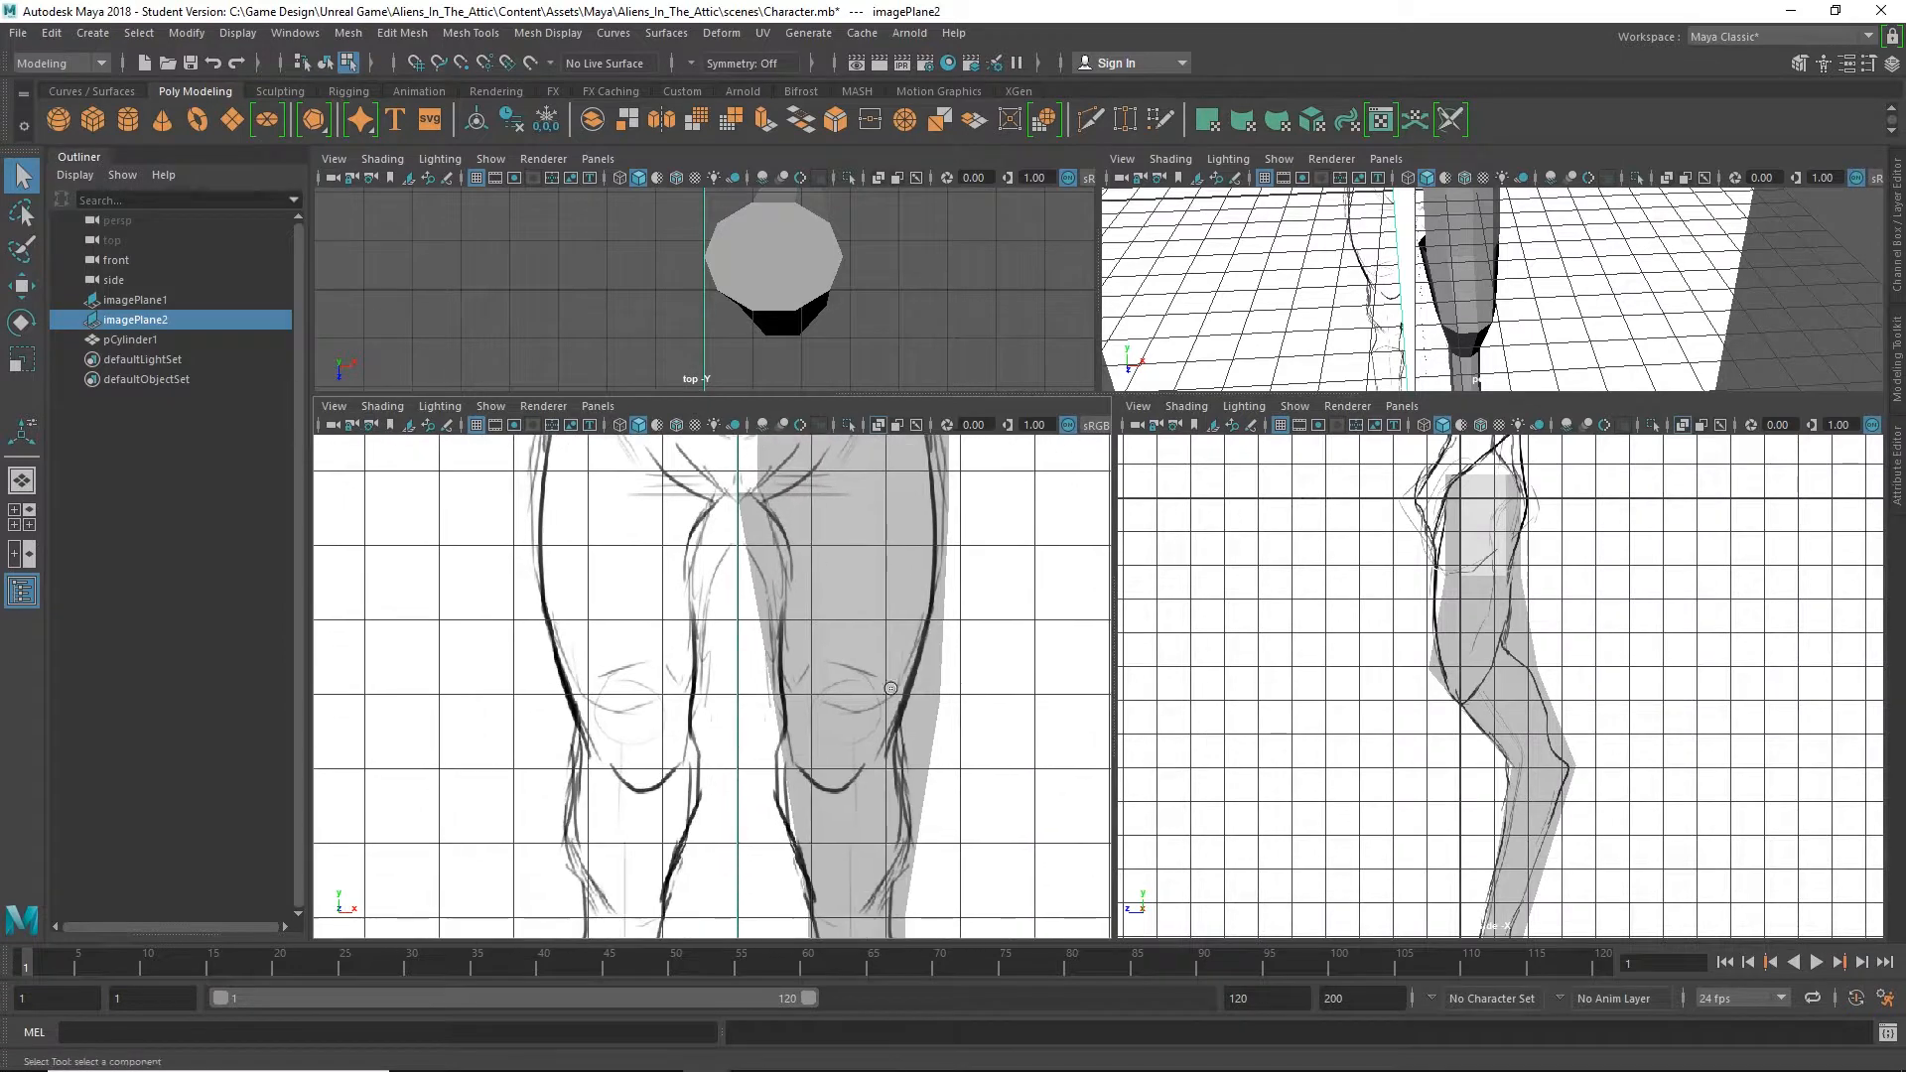
pyautogui.keyDown('alt'); pyautogui.moveTo(890, 688); pyautogui.dragTo(862, 601, button='middle'); pyautogui.keyUp('alt')
pyautogui.scroll(-5, 845, 750)
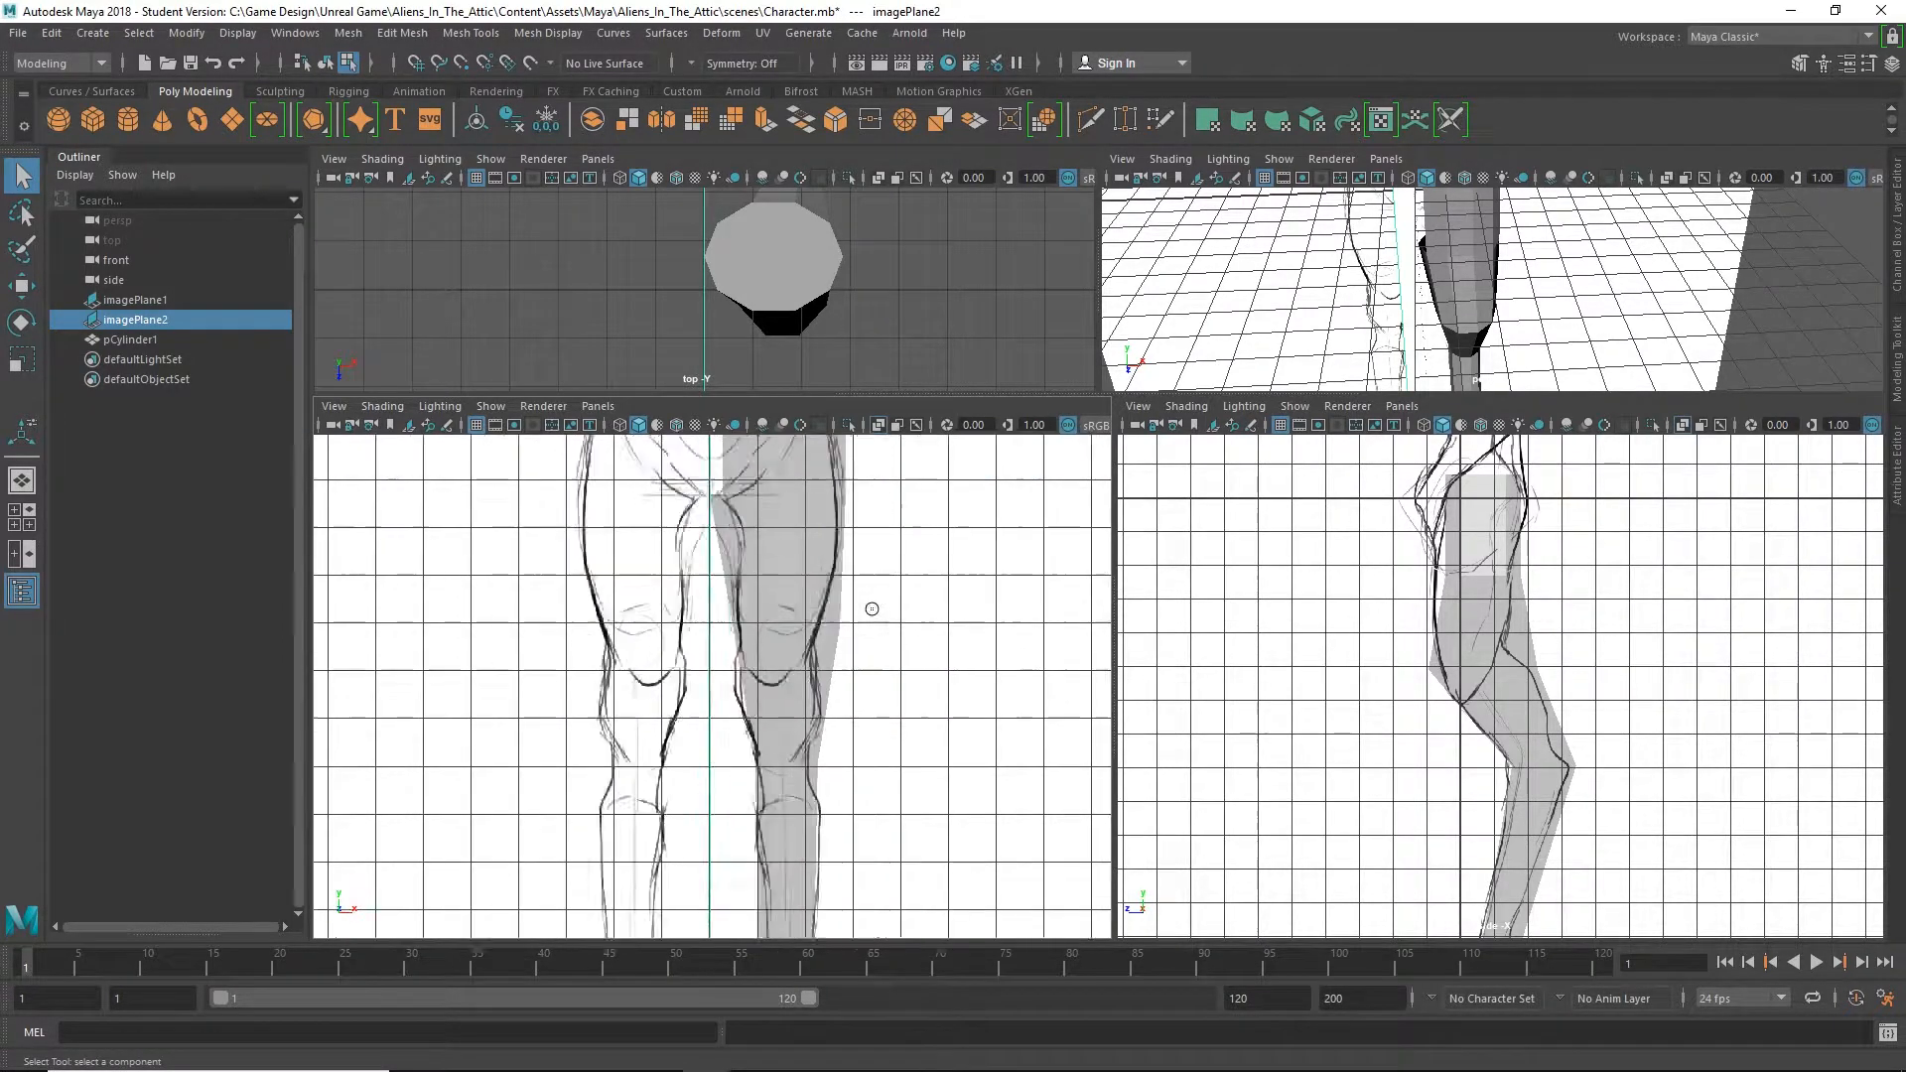
pyautogui.scroll(3, 874, 752)
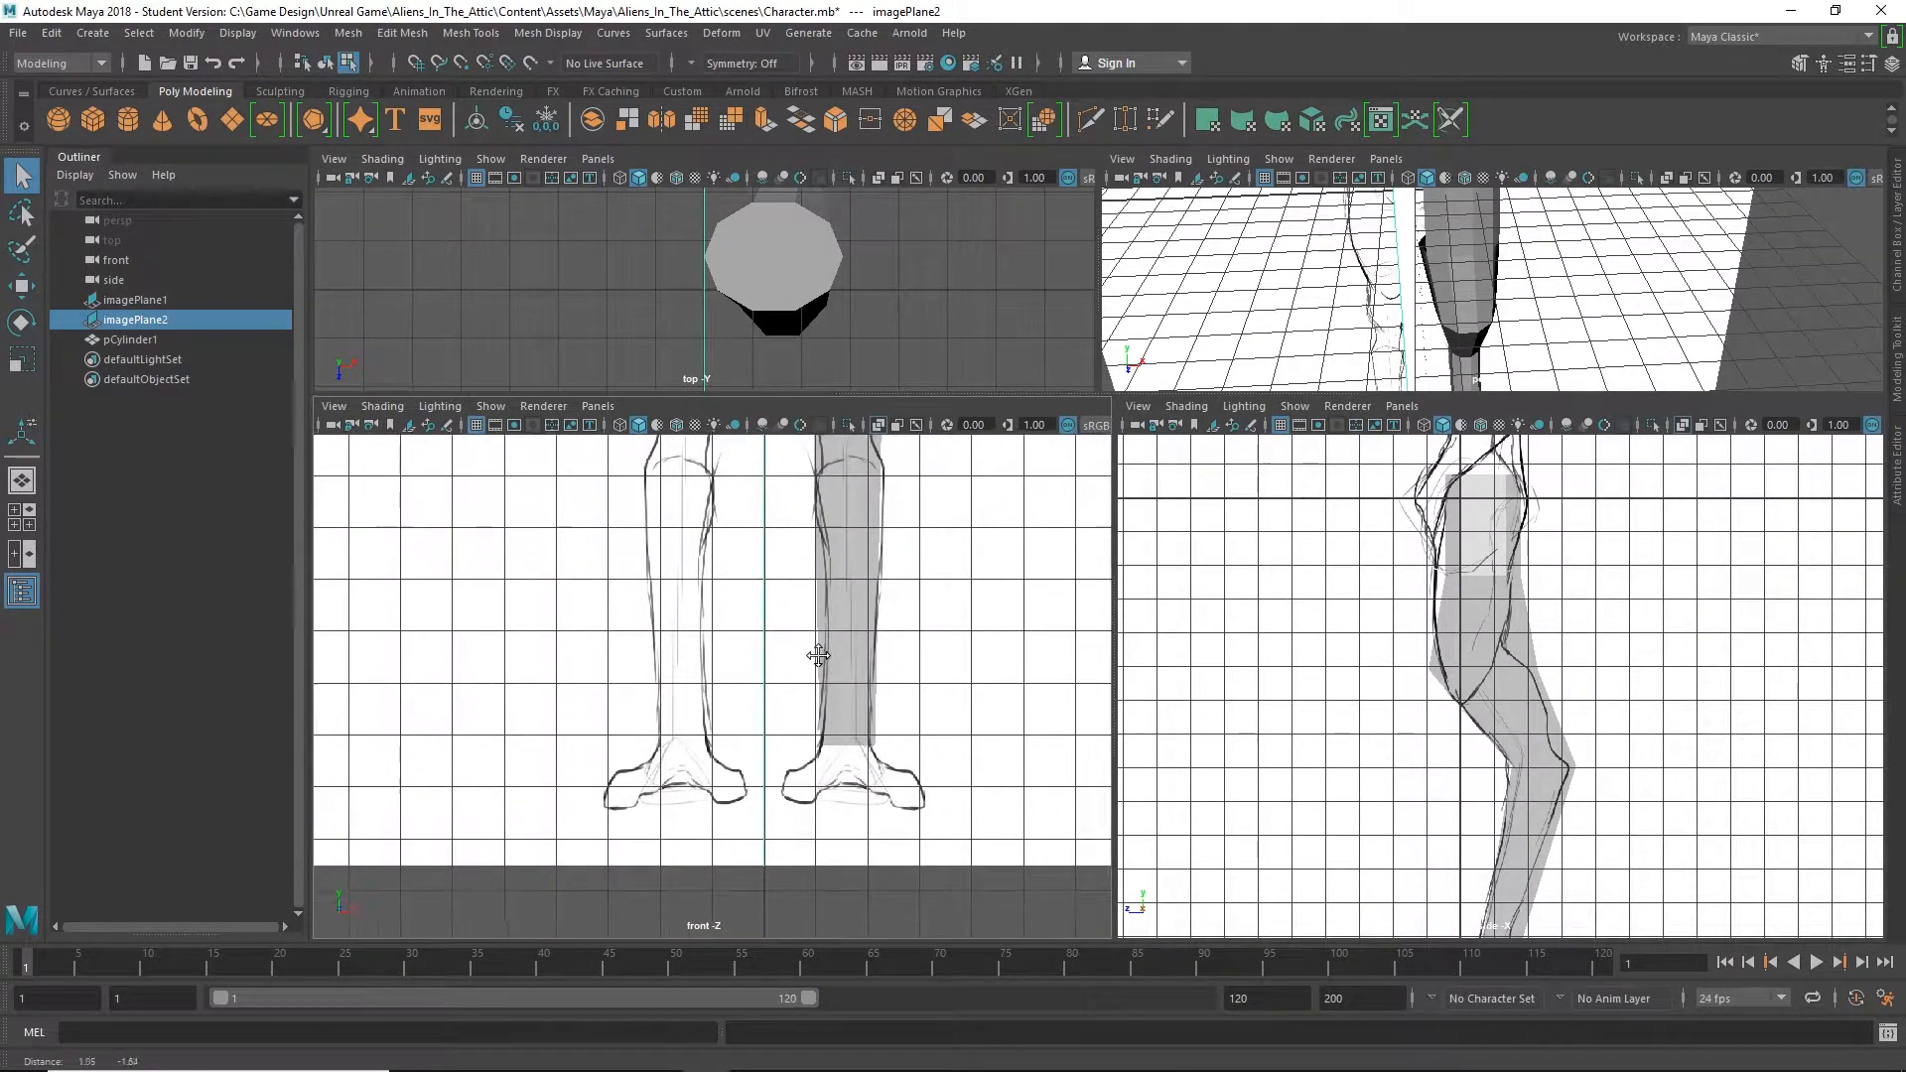
pyautogui.keyDown('alt'); pyautogui.moveTo(711, 864); pyautogui.dragTo(755, 857, button='middle'); pyautogui.keyUp('alt')
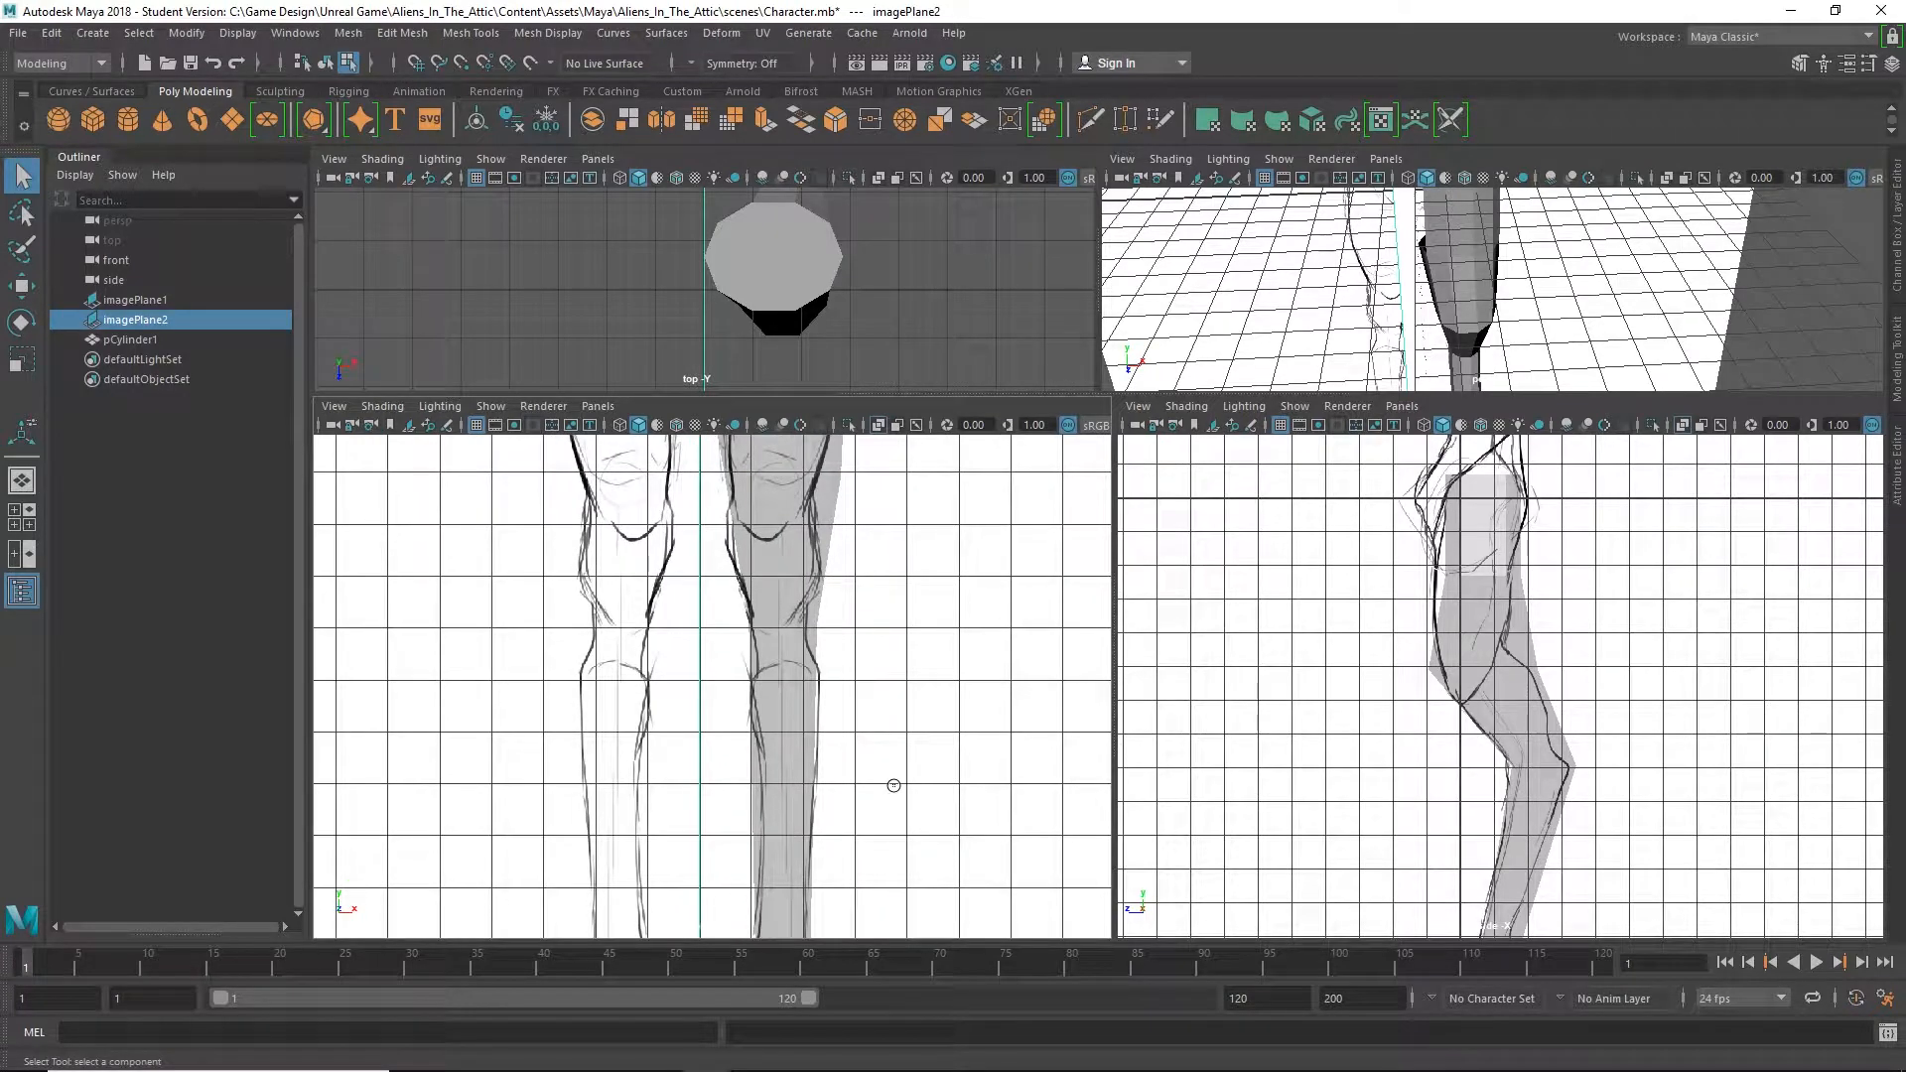
pyautogui.press('space')
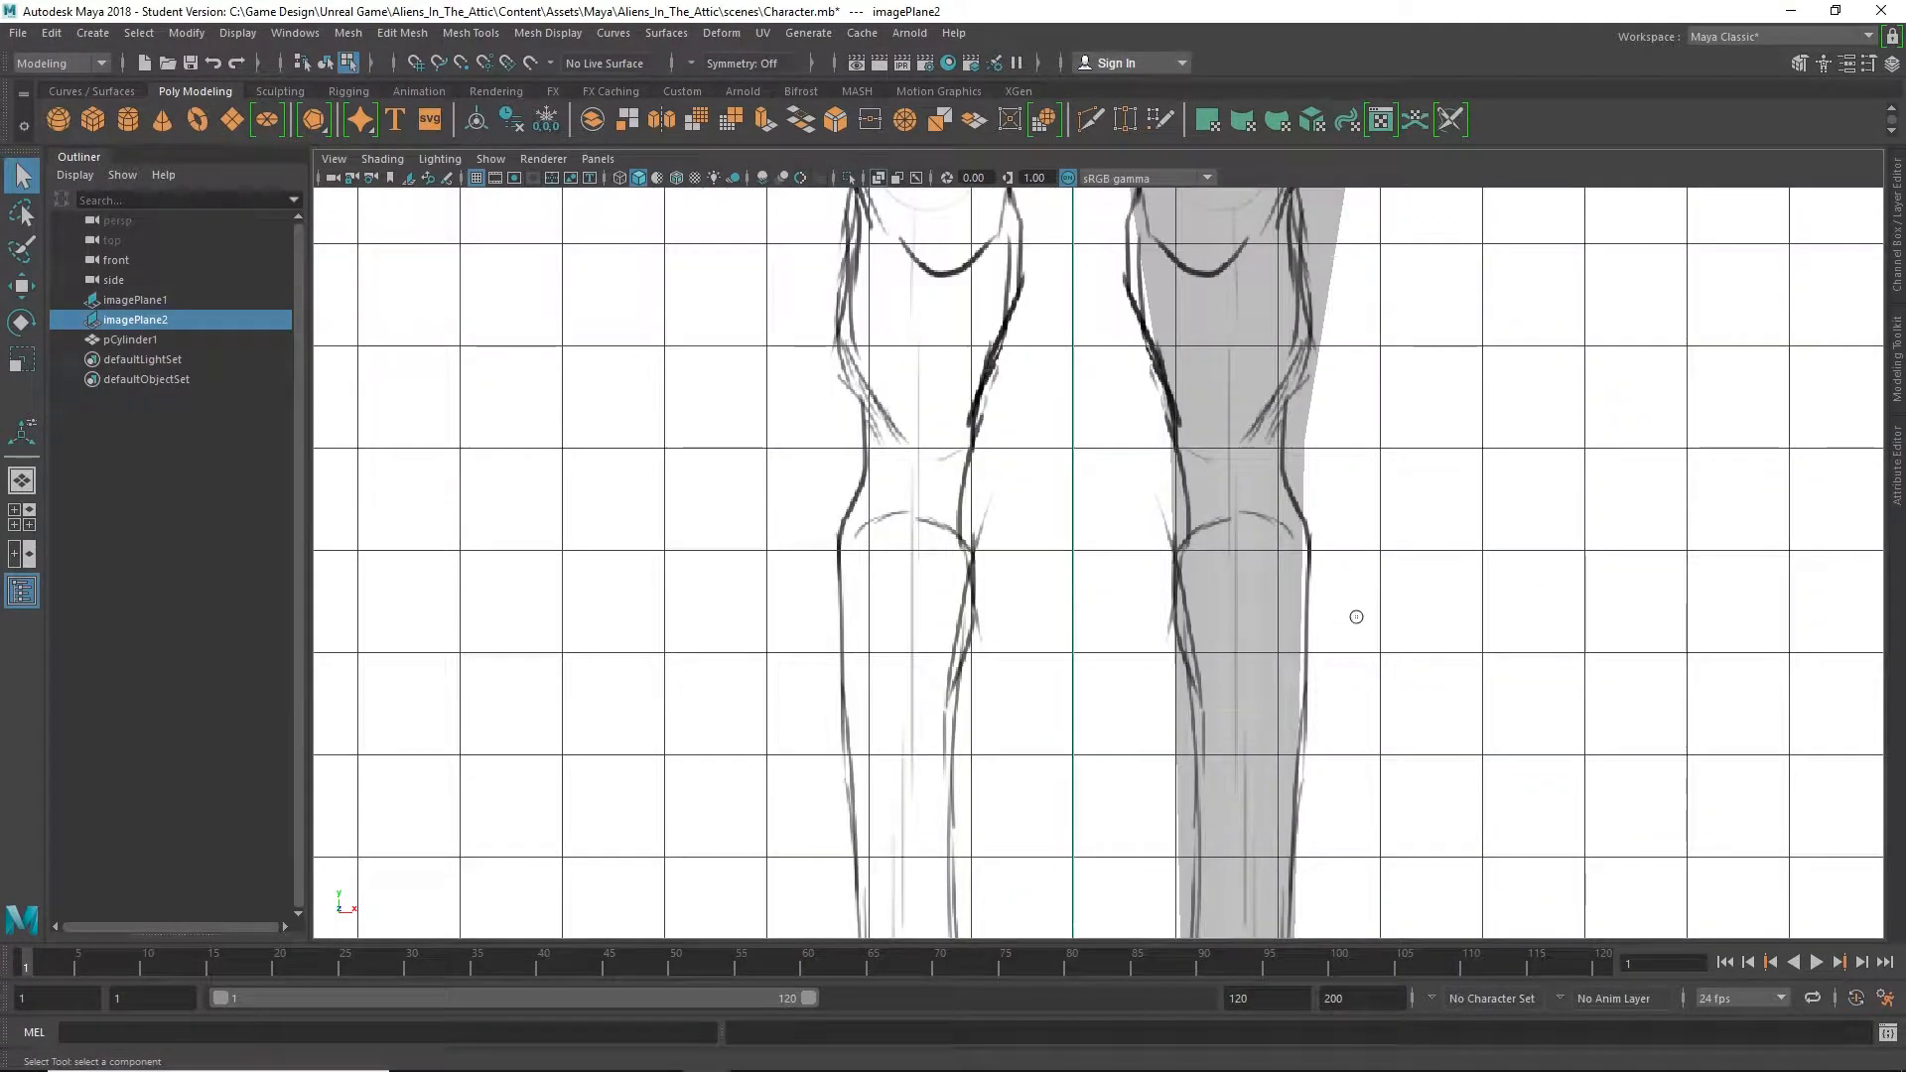
pyautogui.moveTo(1352, 617)
pyautogui.keyDown('alt'); pyautogui.mouseDown(button='middle')
pyautogui.moveTo(1352, 589)
pyautogui.moveTo(1233, 711)
pyautogui.mouseUp(button='middle'); pyautogui.keyUp('alt')
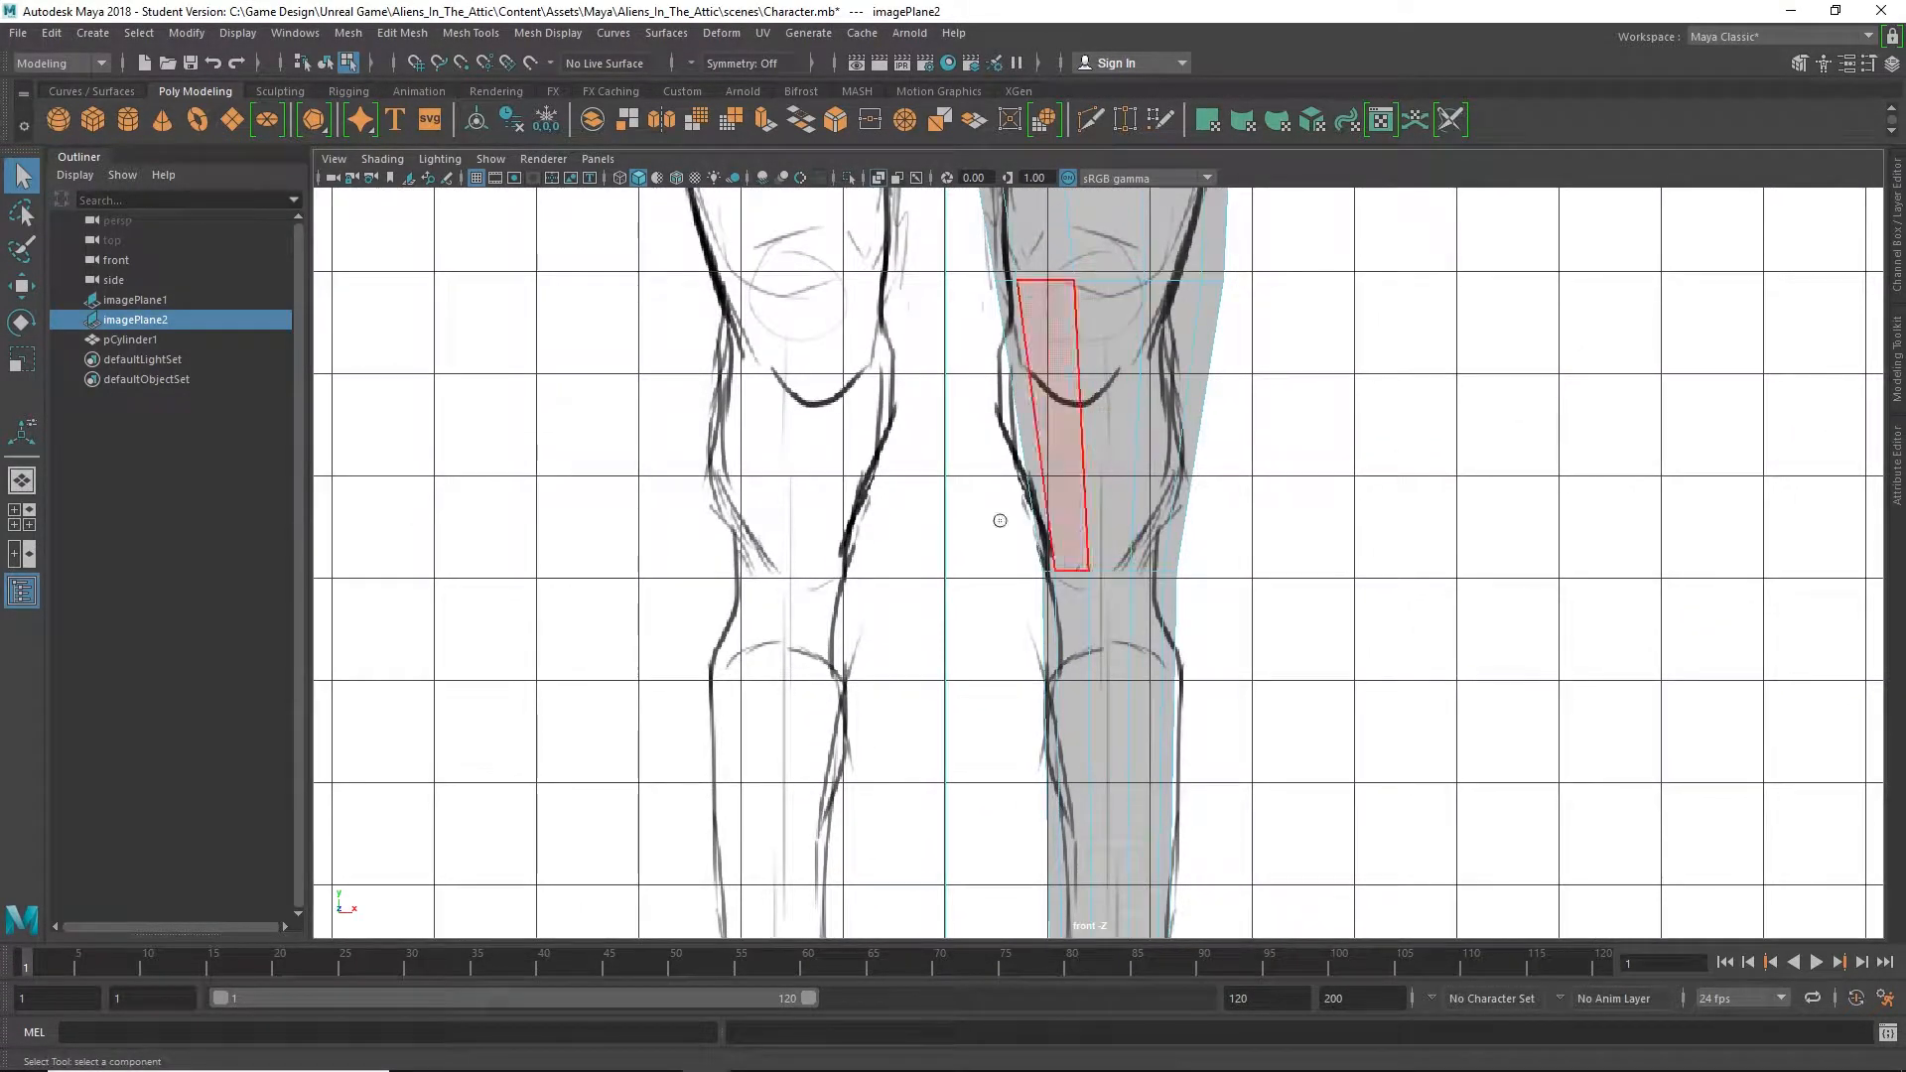
pyautogui.keyDown('alt'); pyautogui.moveTo(1251, 532); pyautogui.dragTo(1167, 817, button='middle'); pyautogui.keyUp('alt')
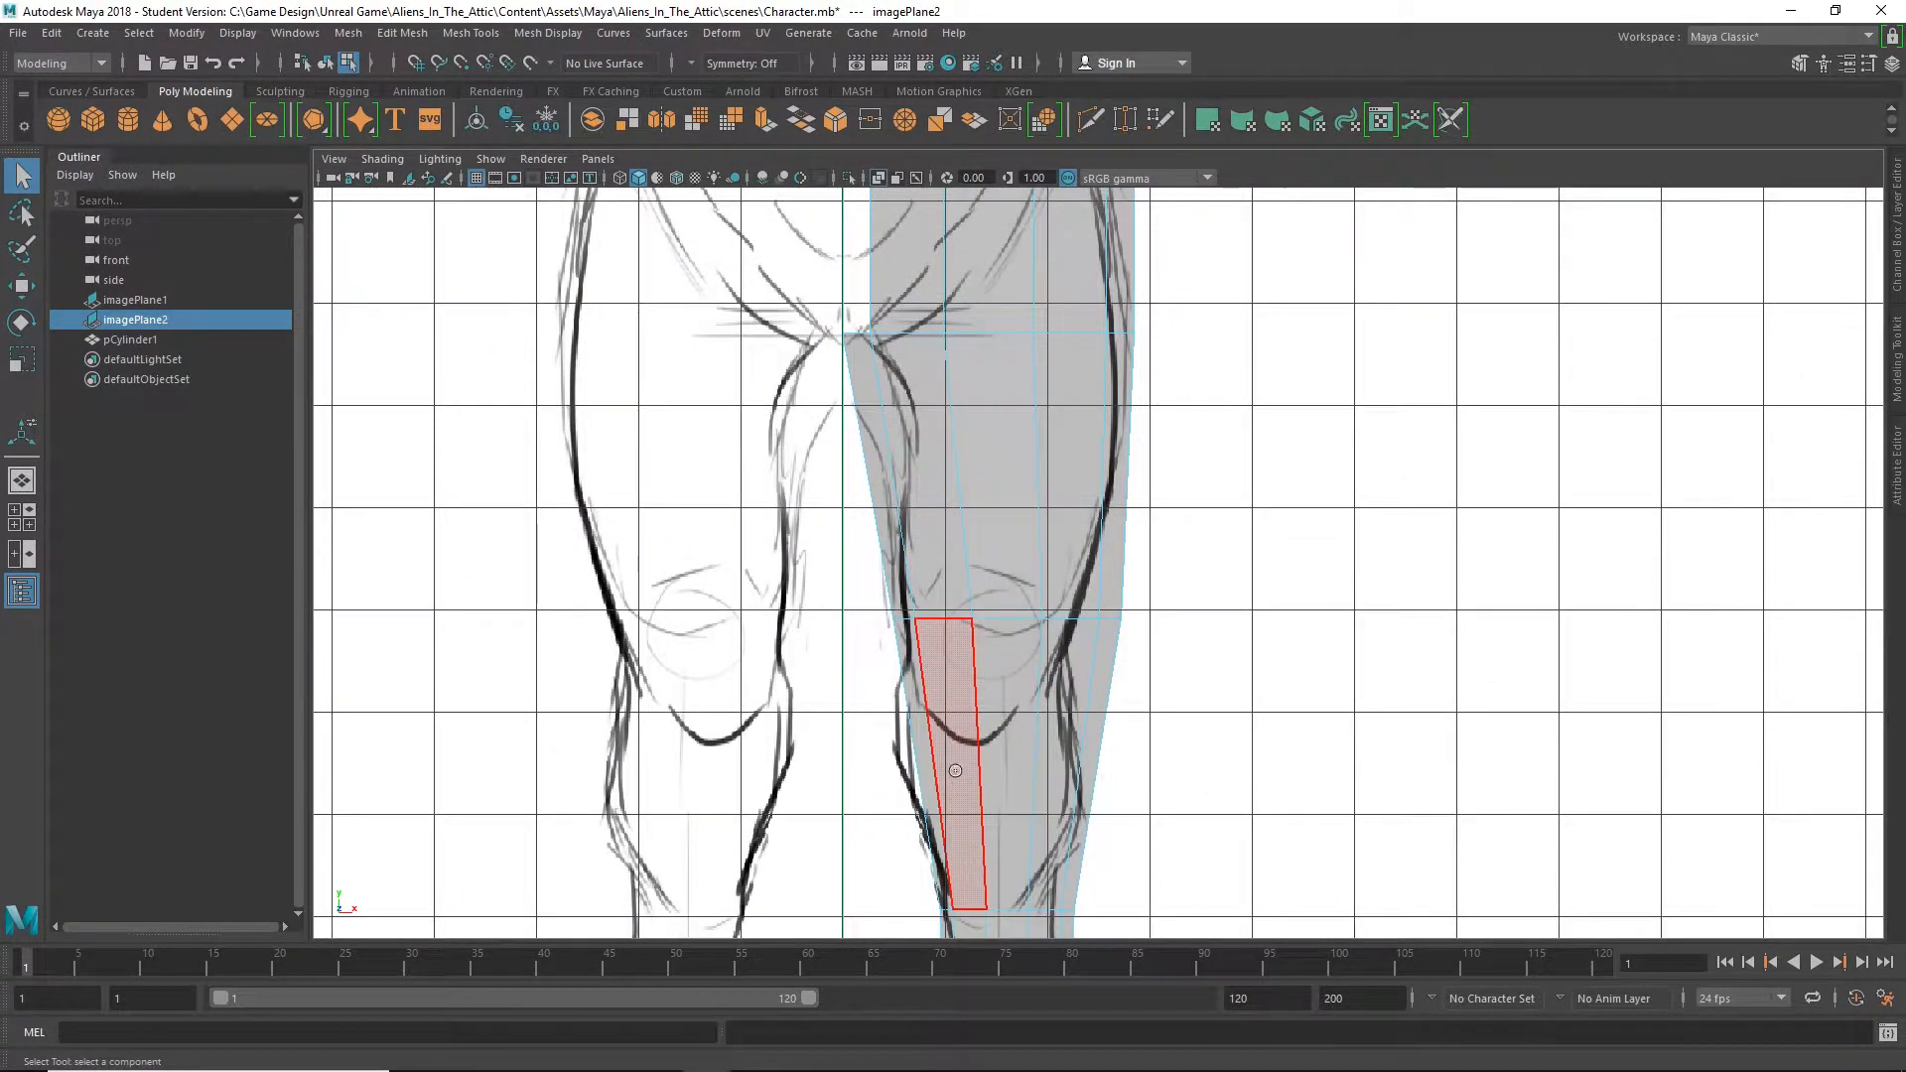
pyautogui.moveTo(977, 377)
pyautogui.keyDown('alt'); pyautogui.mouseDown(button='middle')
pyautogui.moveTo(945, 655)
pyautogui.moveTo(890, 704)
pyautogui.mouseUp(button='middle'); pyautogui.keyUp('alt')
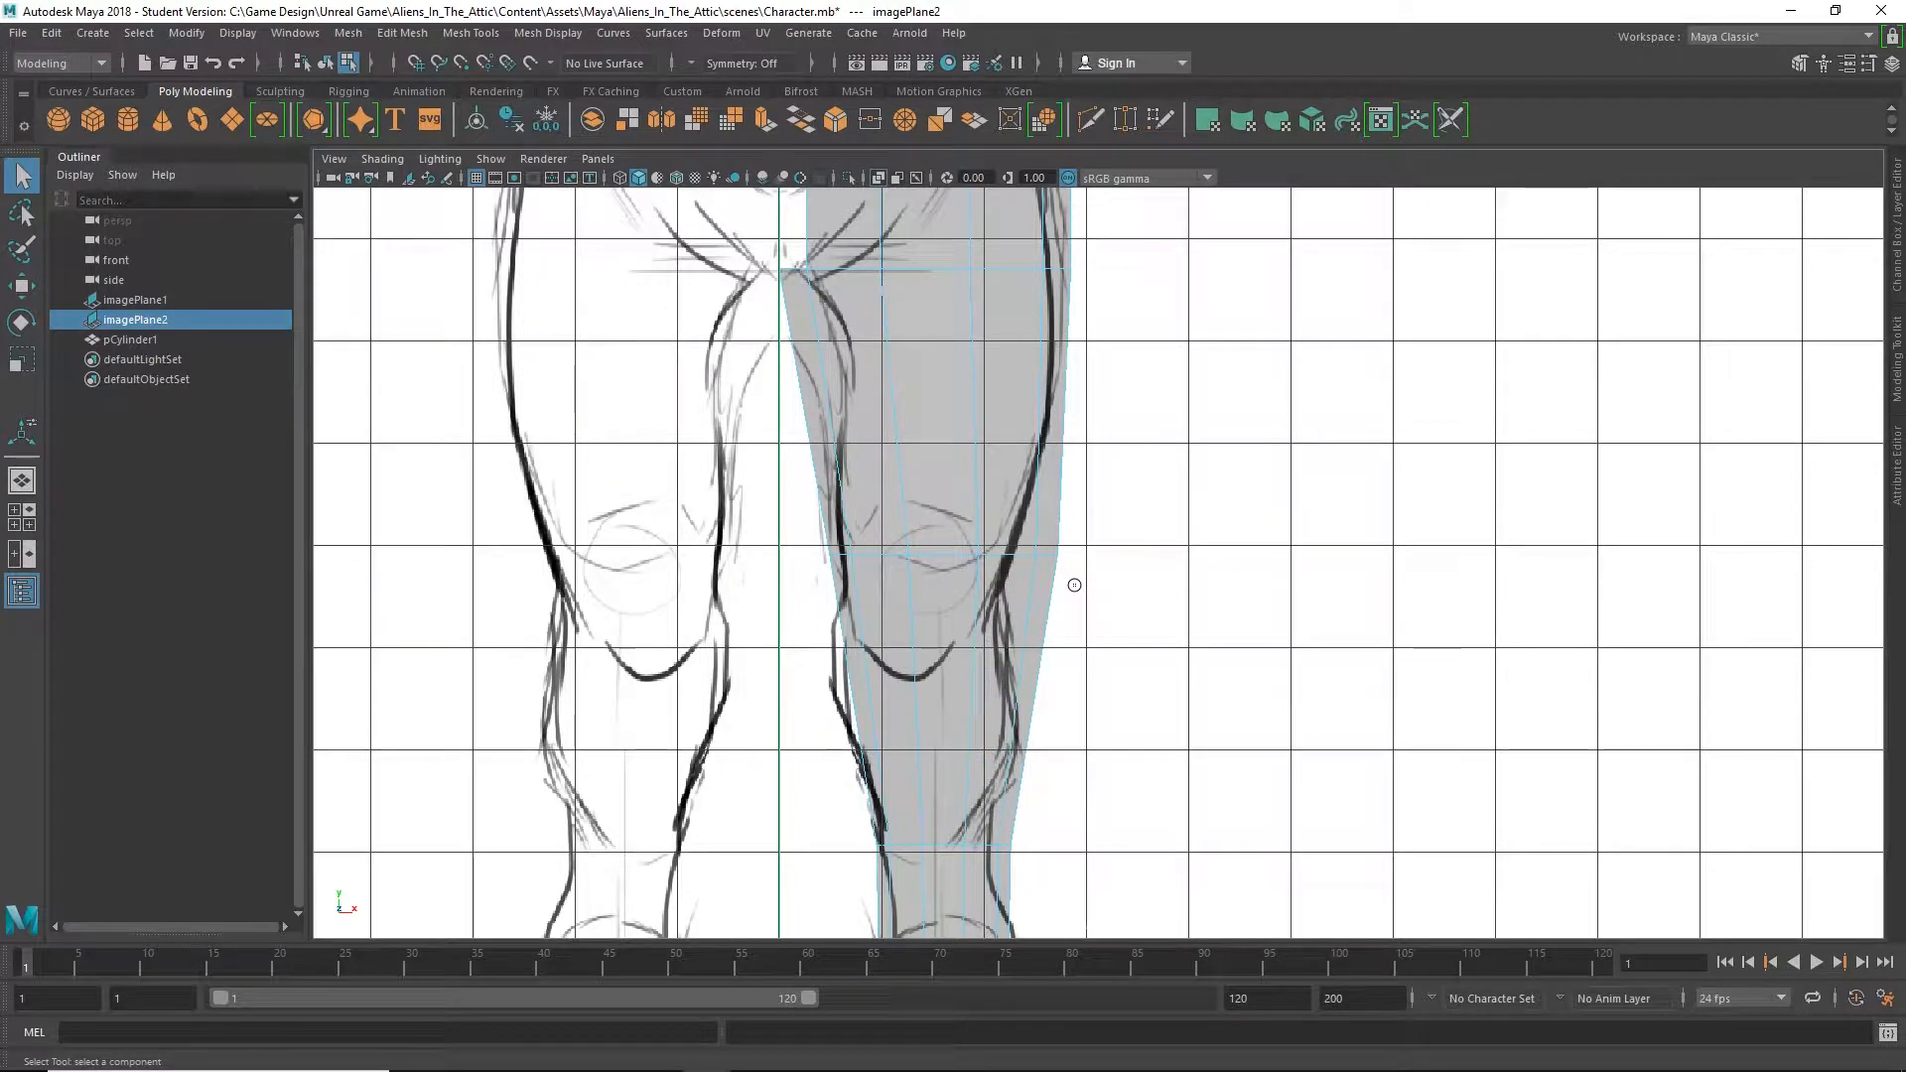
pyautogui.keyDown('alt'); pyautogui.moveTo(1072, 586); pyautogui.dragTo(1141, 539, button='middle'); pyautogui.keyUp('alt')
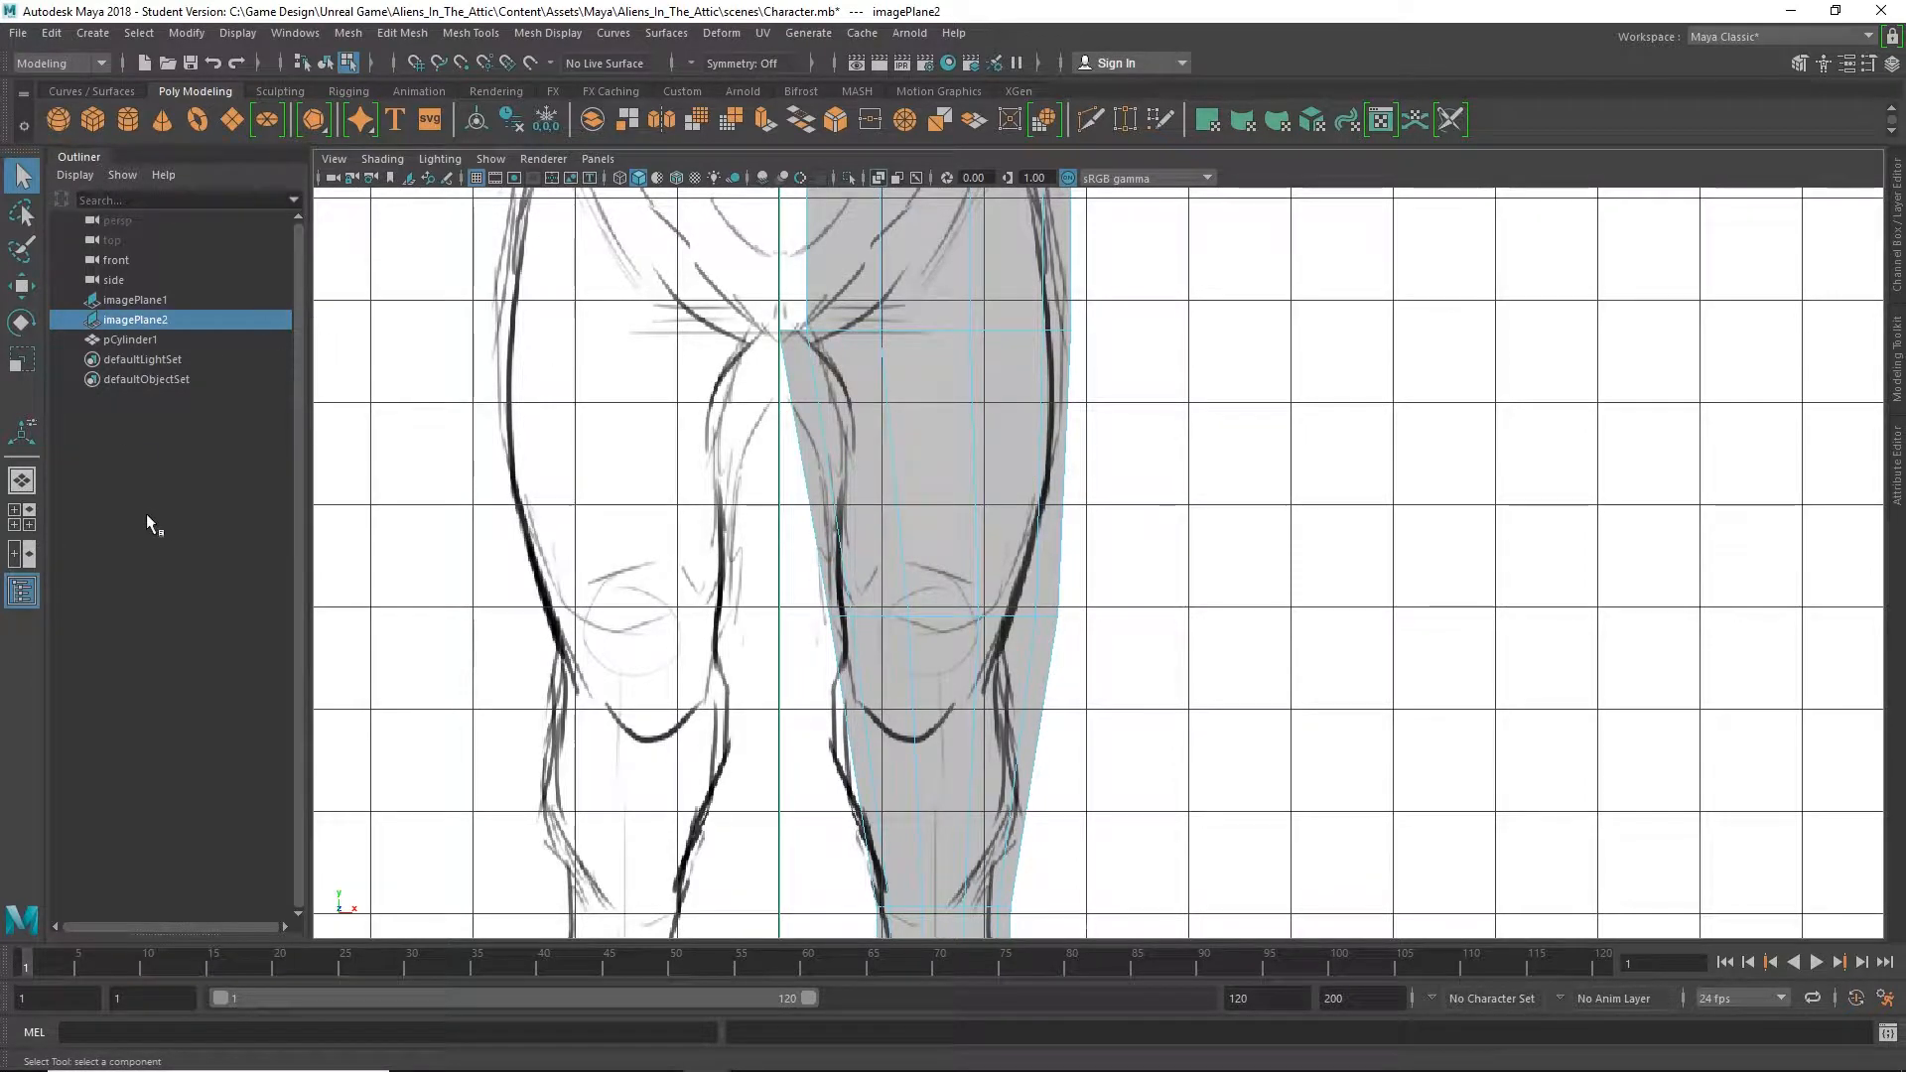
pyautogui.keyDown('alt'); pyautogui.moveTo(1247, 472); pyautogui.dragTo(1168, 714, button='middle'); pyautogui.keyUp('alt')
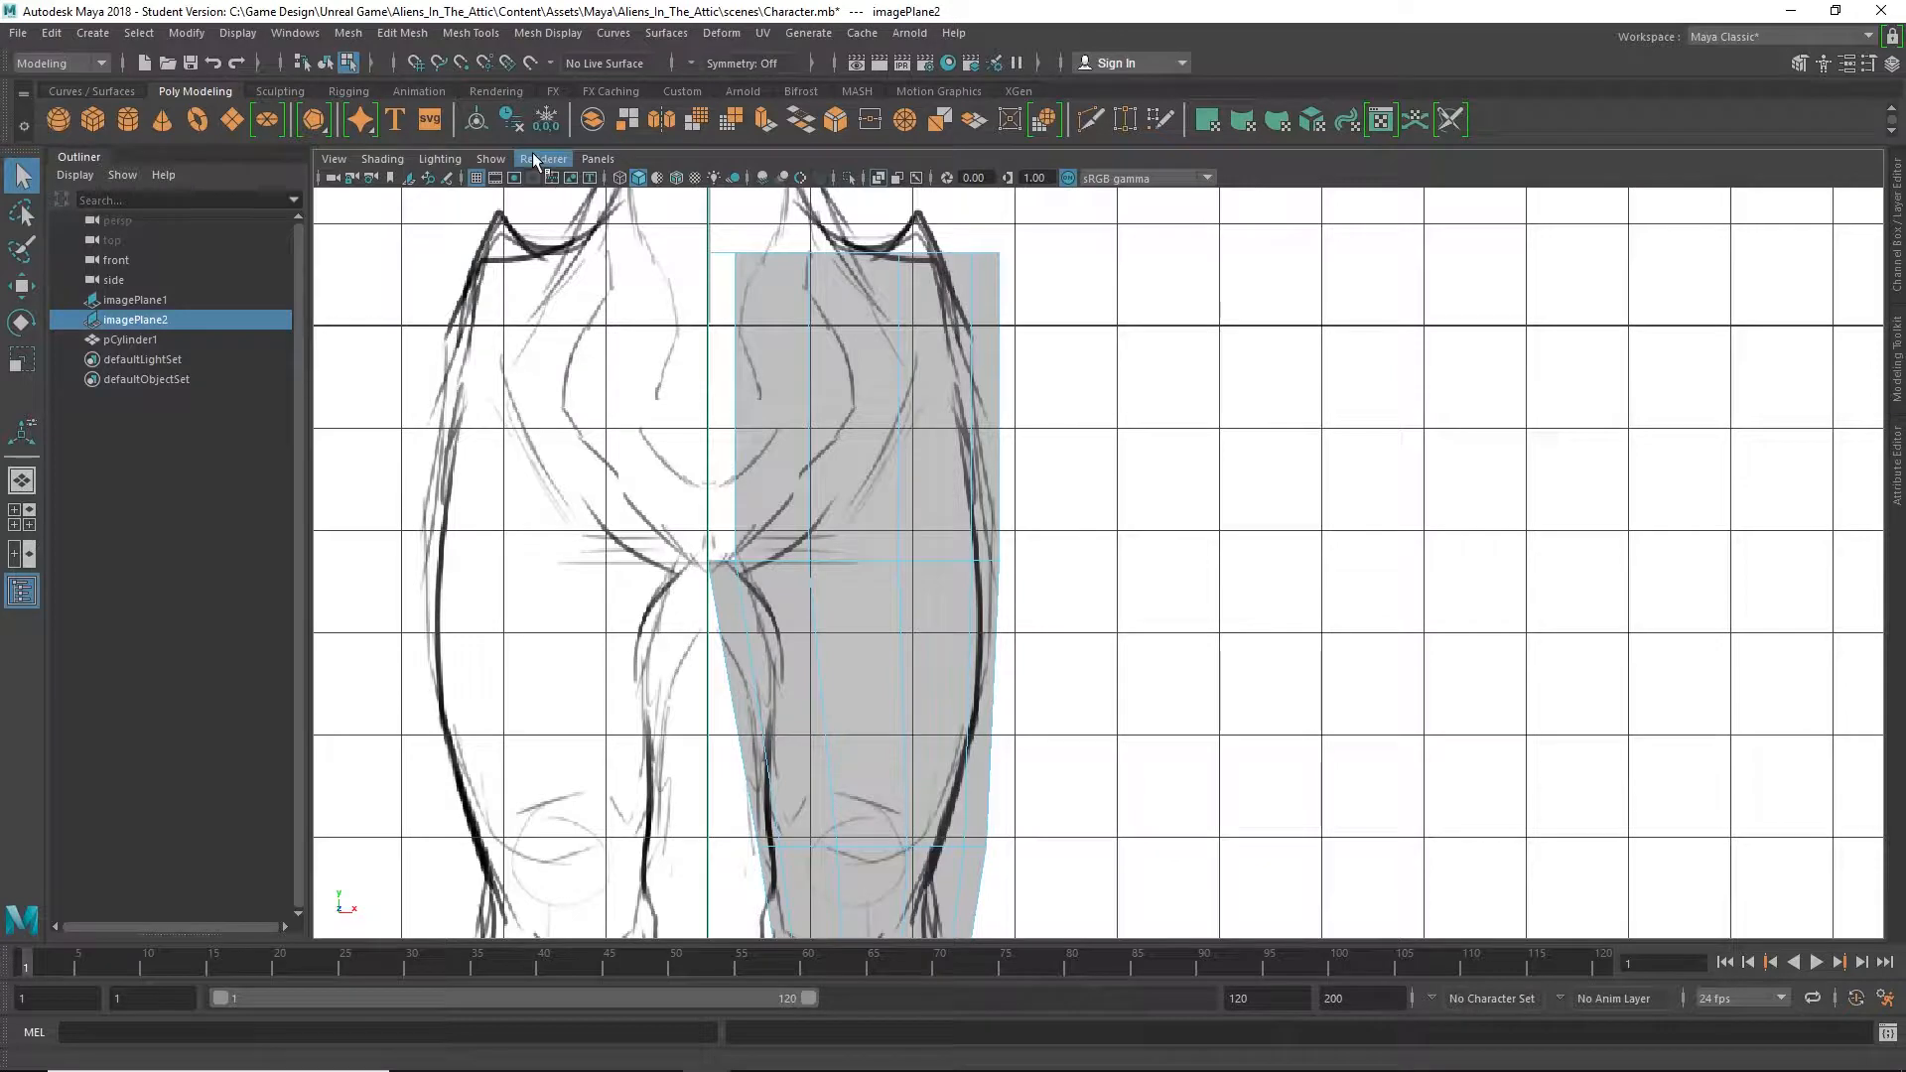
pyautogui.click(495, 34)
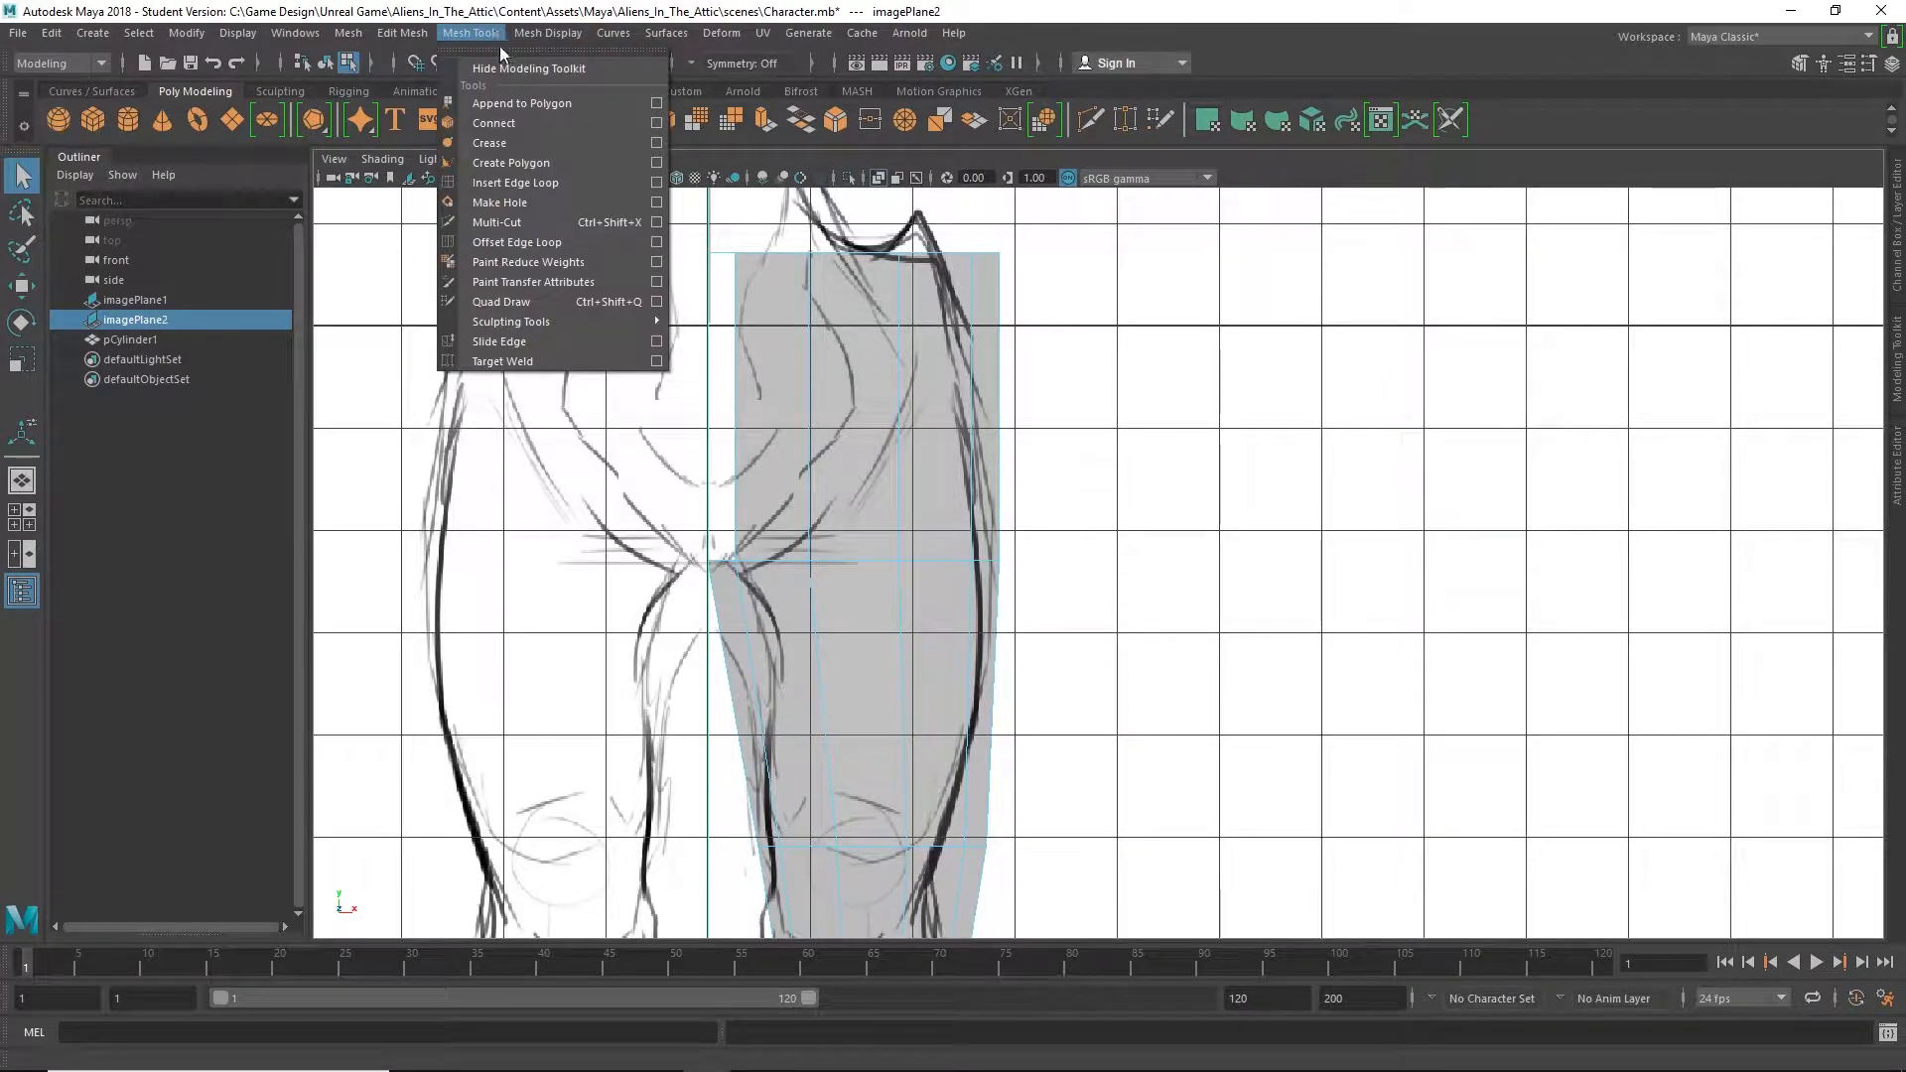
pyautogui.click(591, 184)
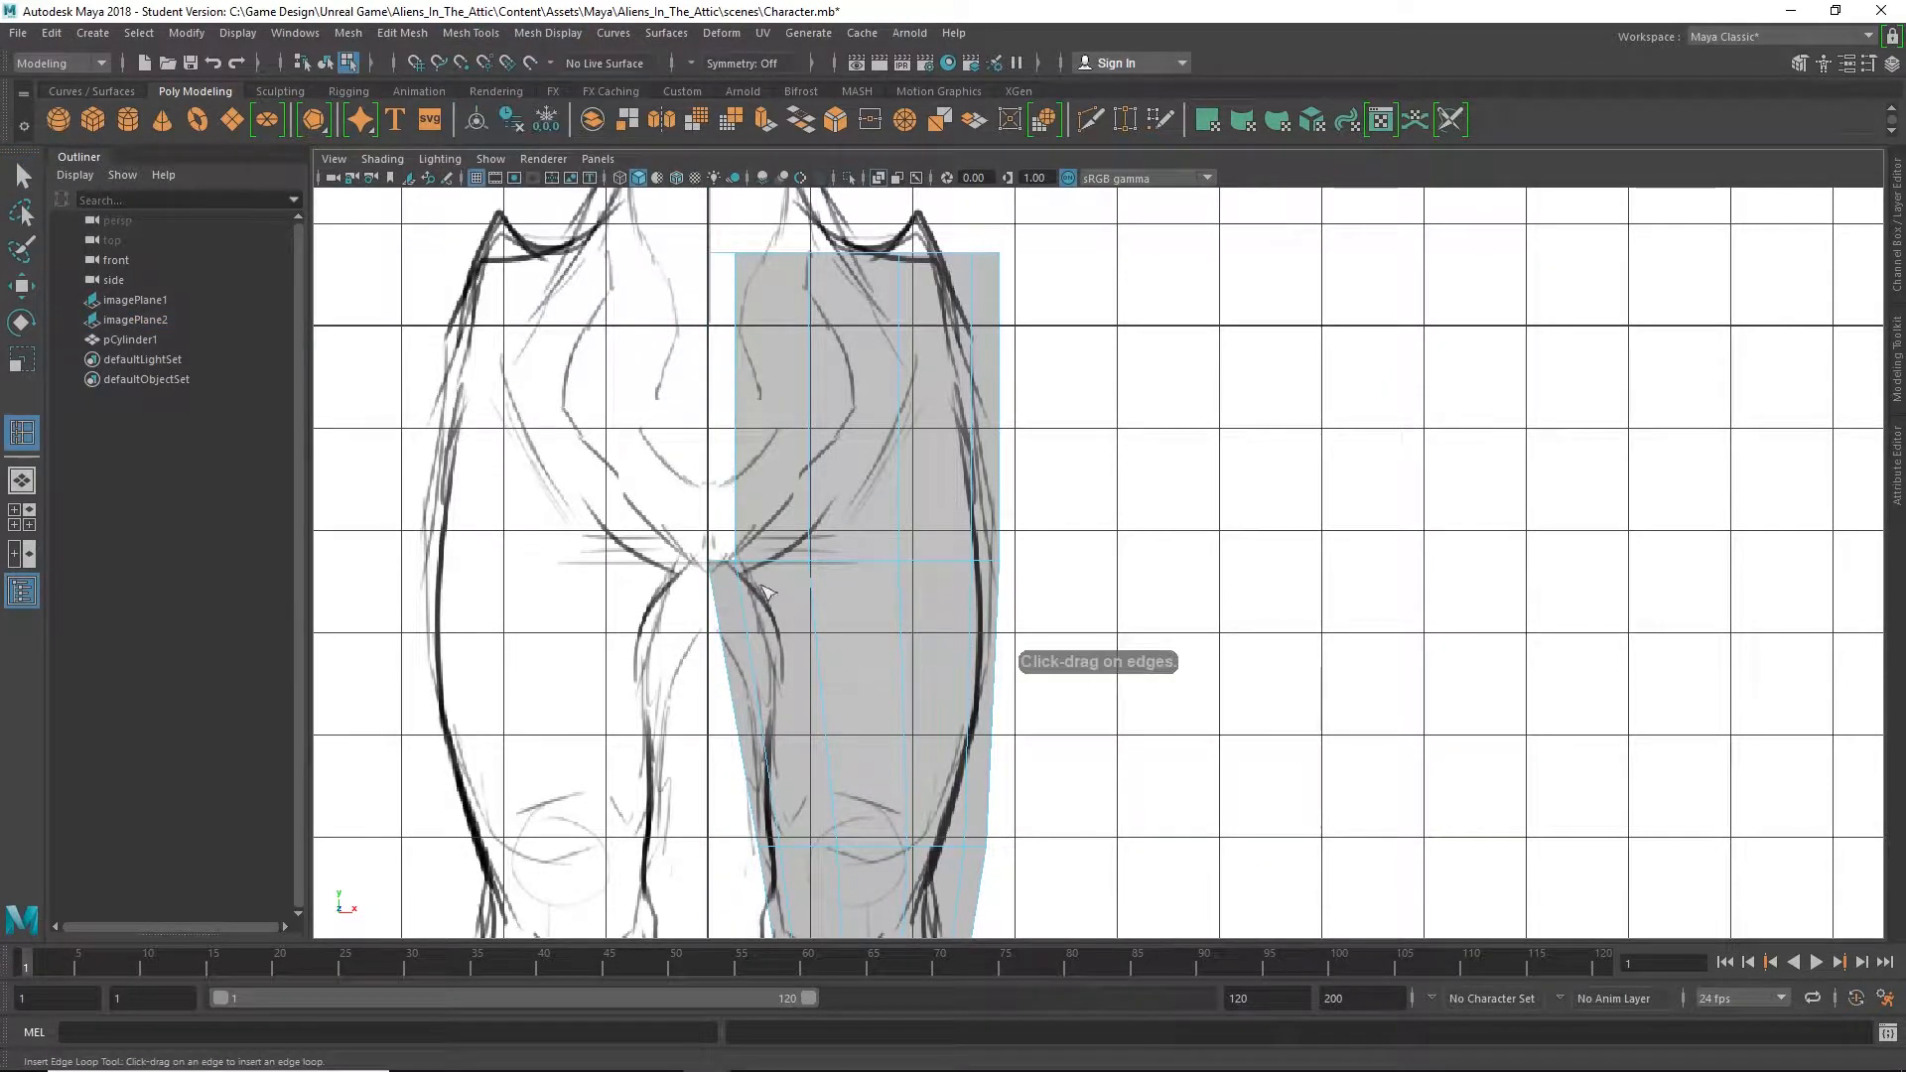
pyautogui.click(761, 700)
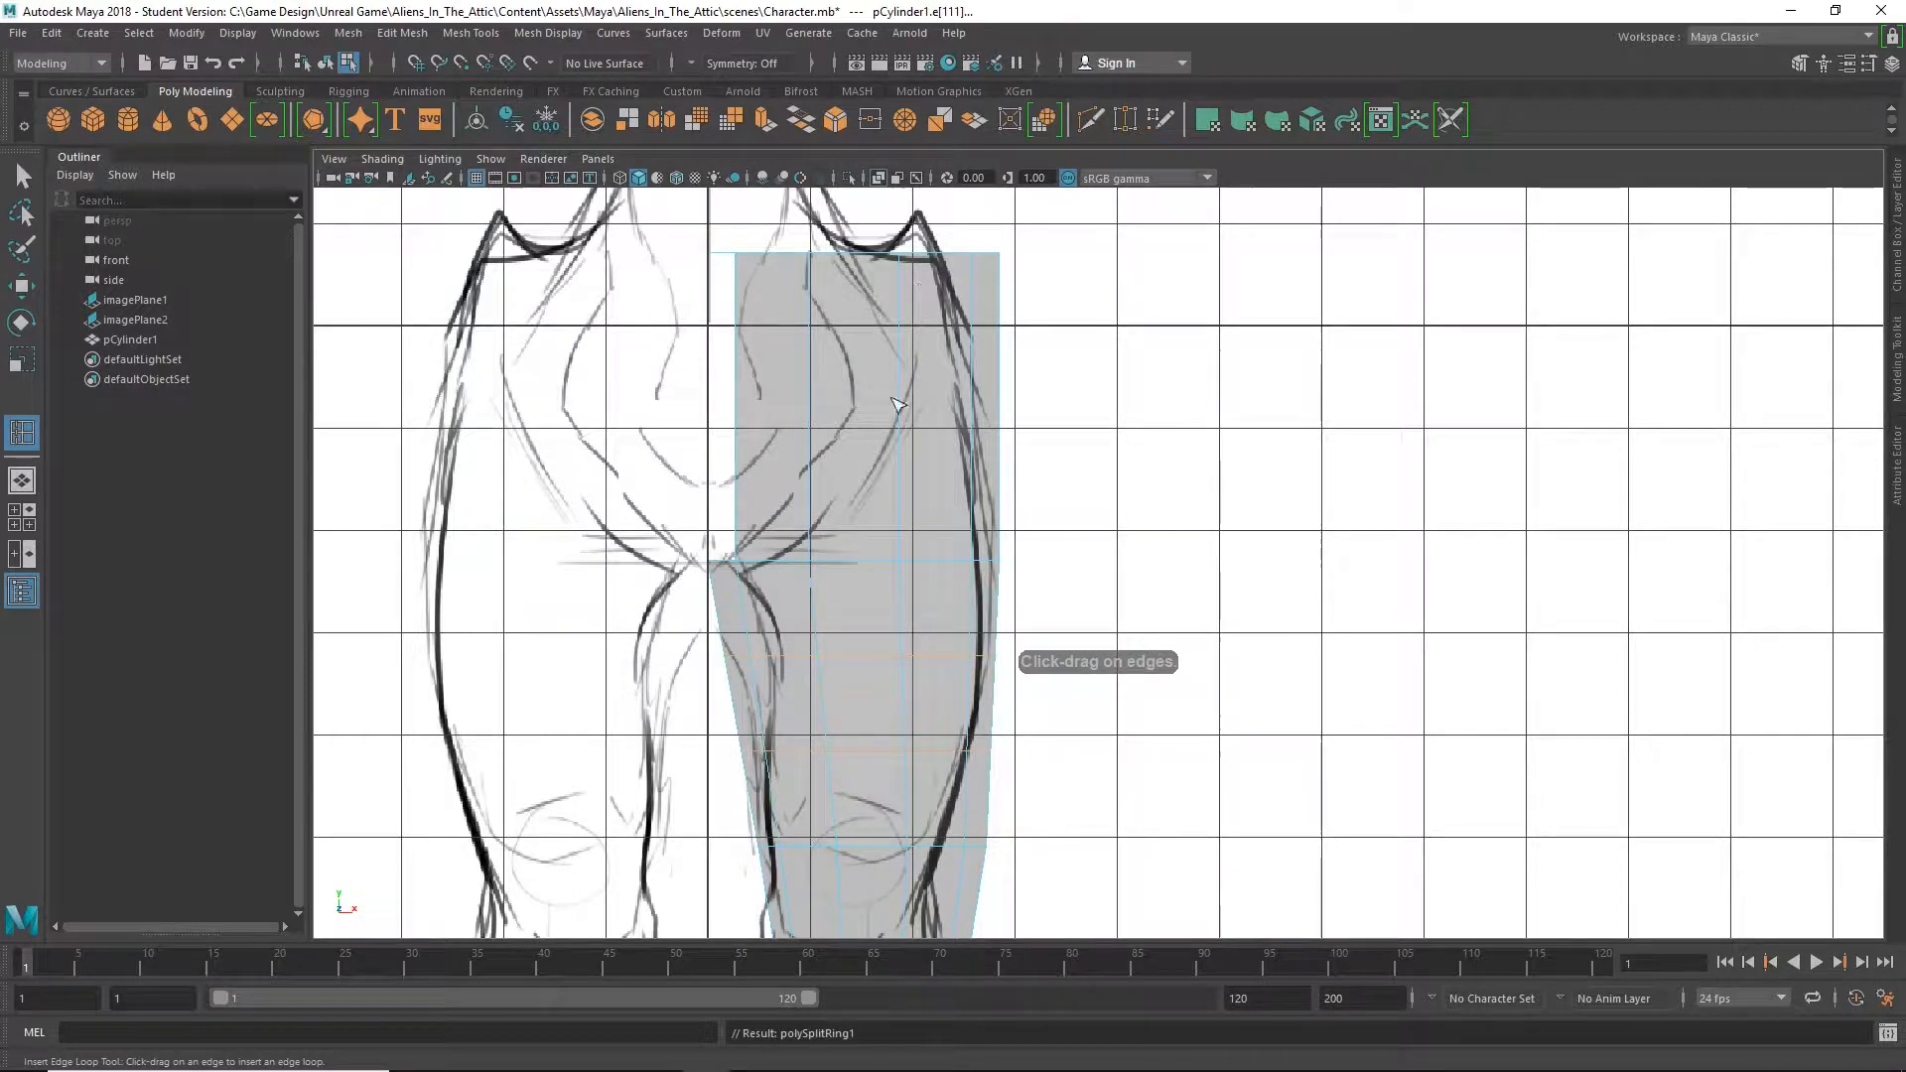
pyautogui.hotkey('ctrl', 'z')
# Reset the Insert Edge Loop tool's settings so that it maintains the relative distance from edge
pyautogui.keyDown('alt'); pyautogui.moveTo(1009, 806); pyautogui.dragTo(1085, 599, button='middle'); pyautogui.keyUp('alt')
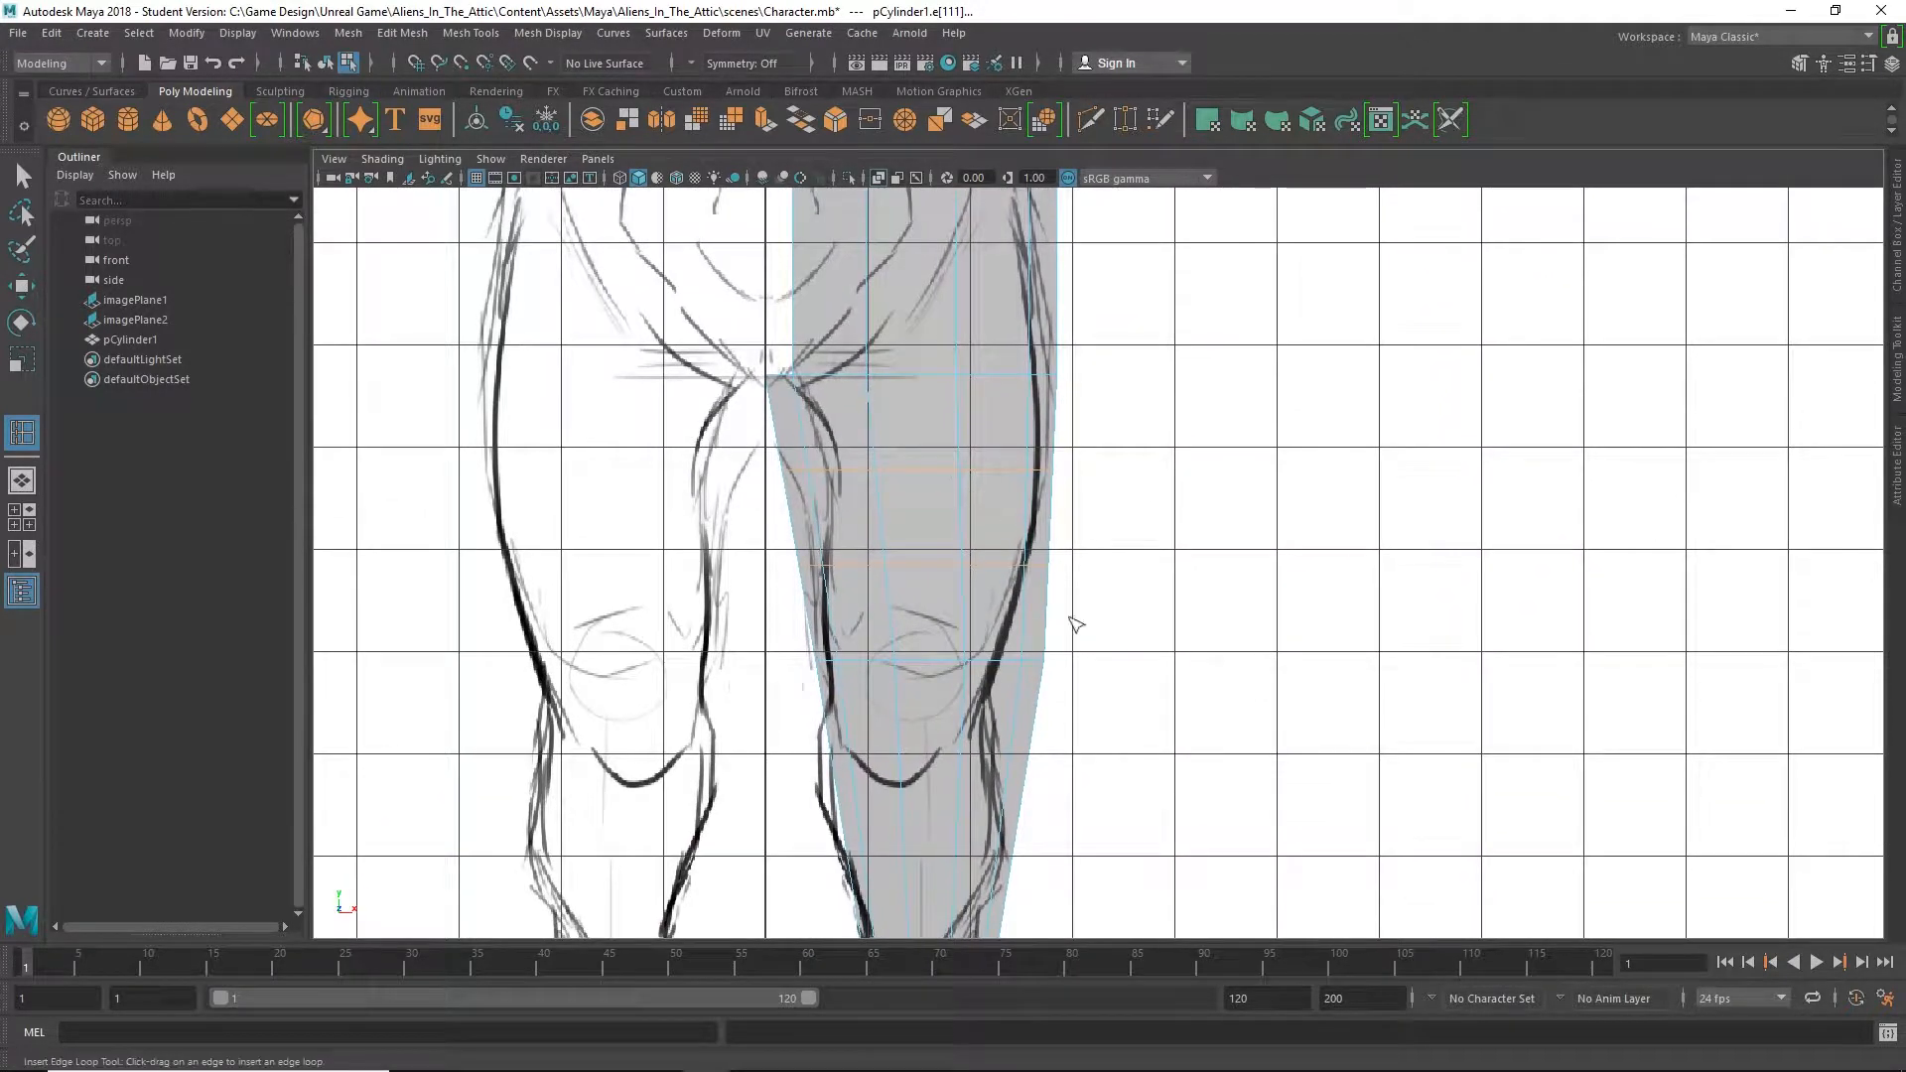
pyautogui.click(452, 33)
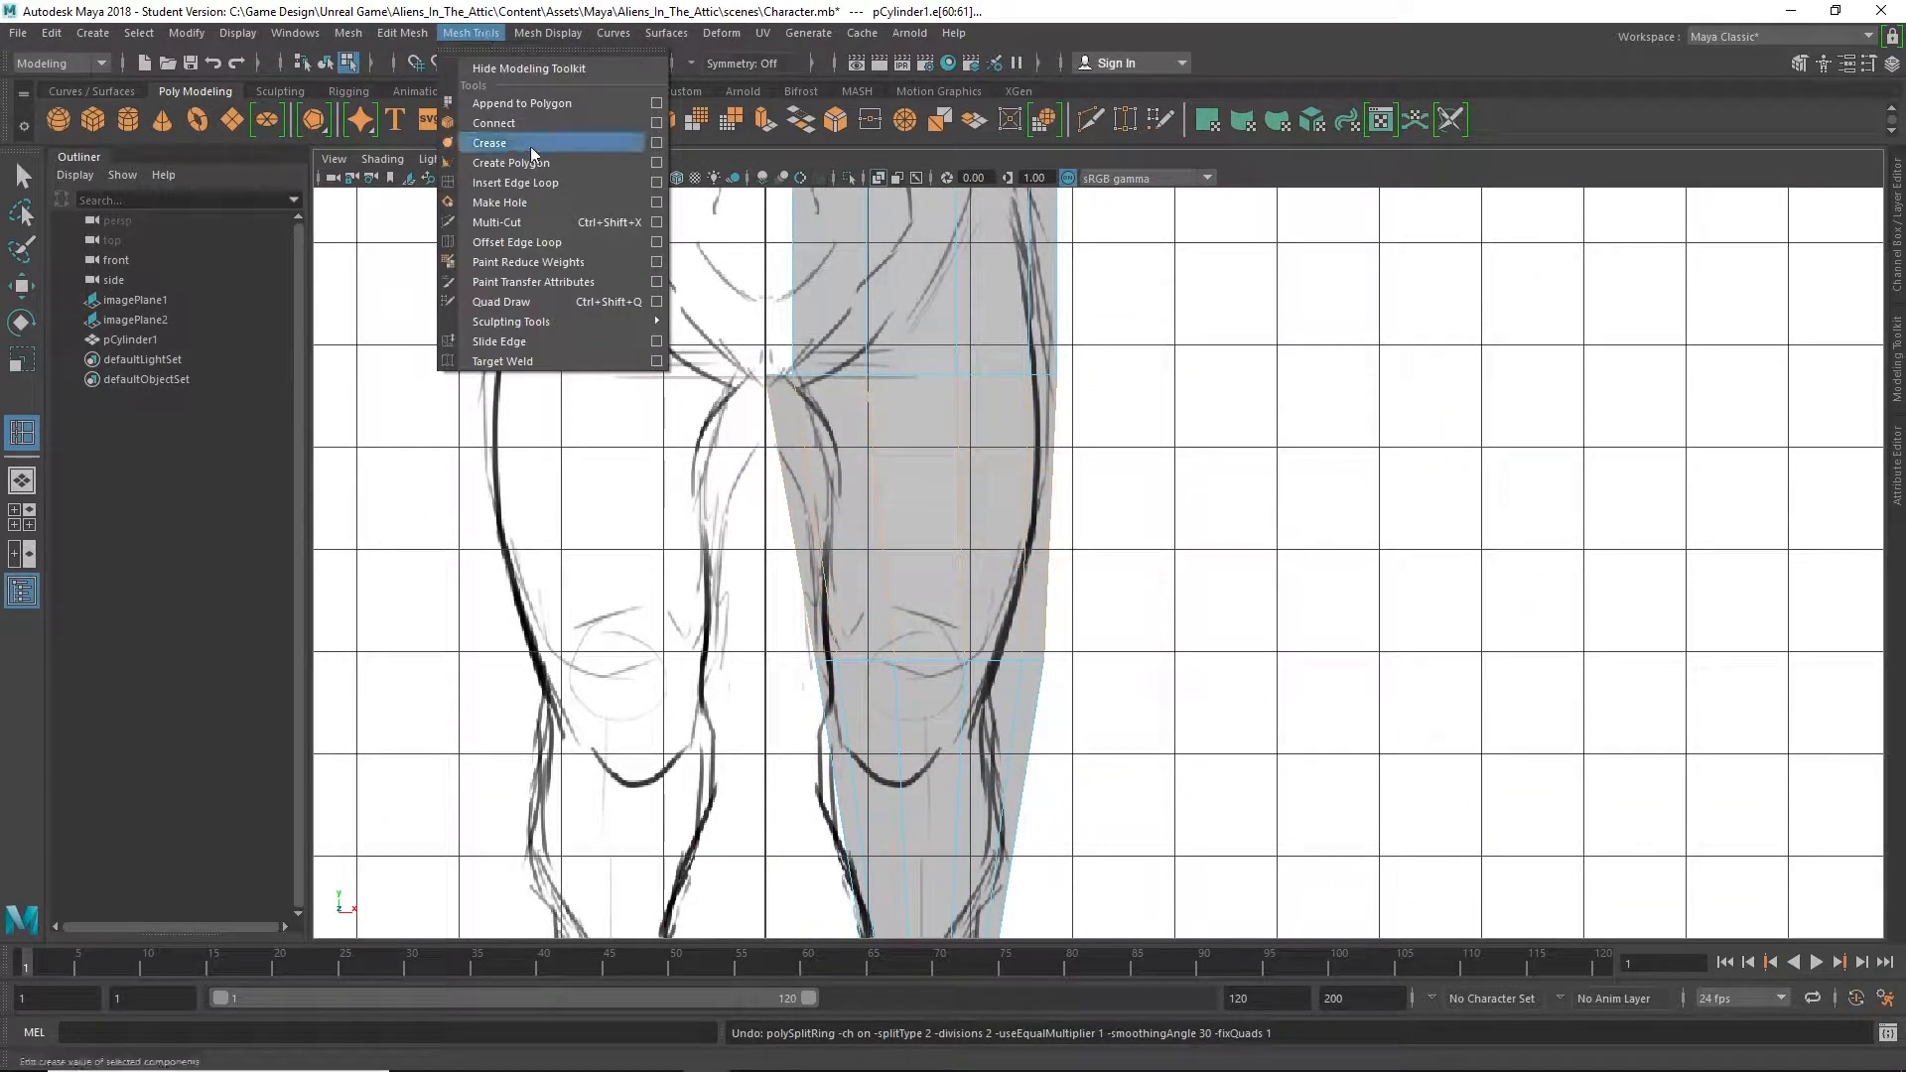
pyautogui.click(656, 183)
pyautogui.click(552, 214)
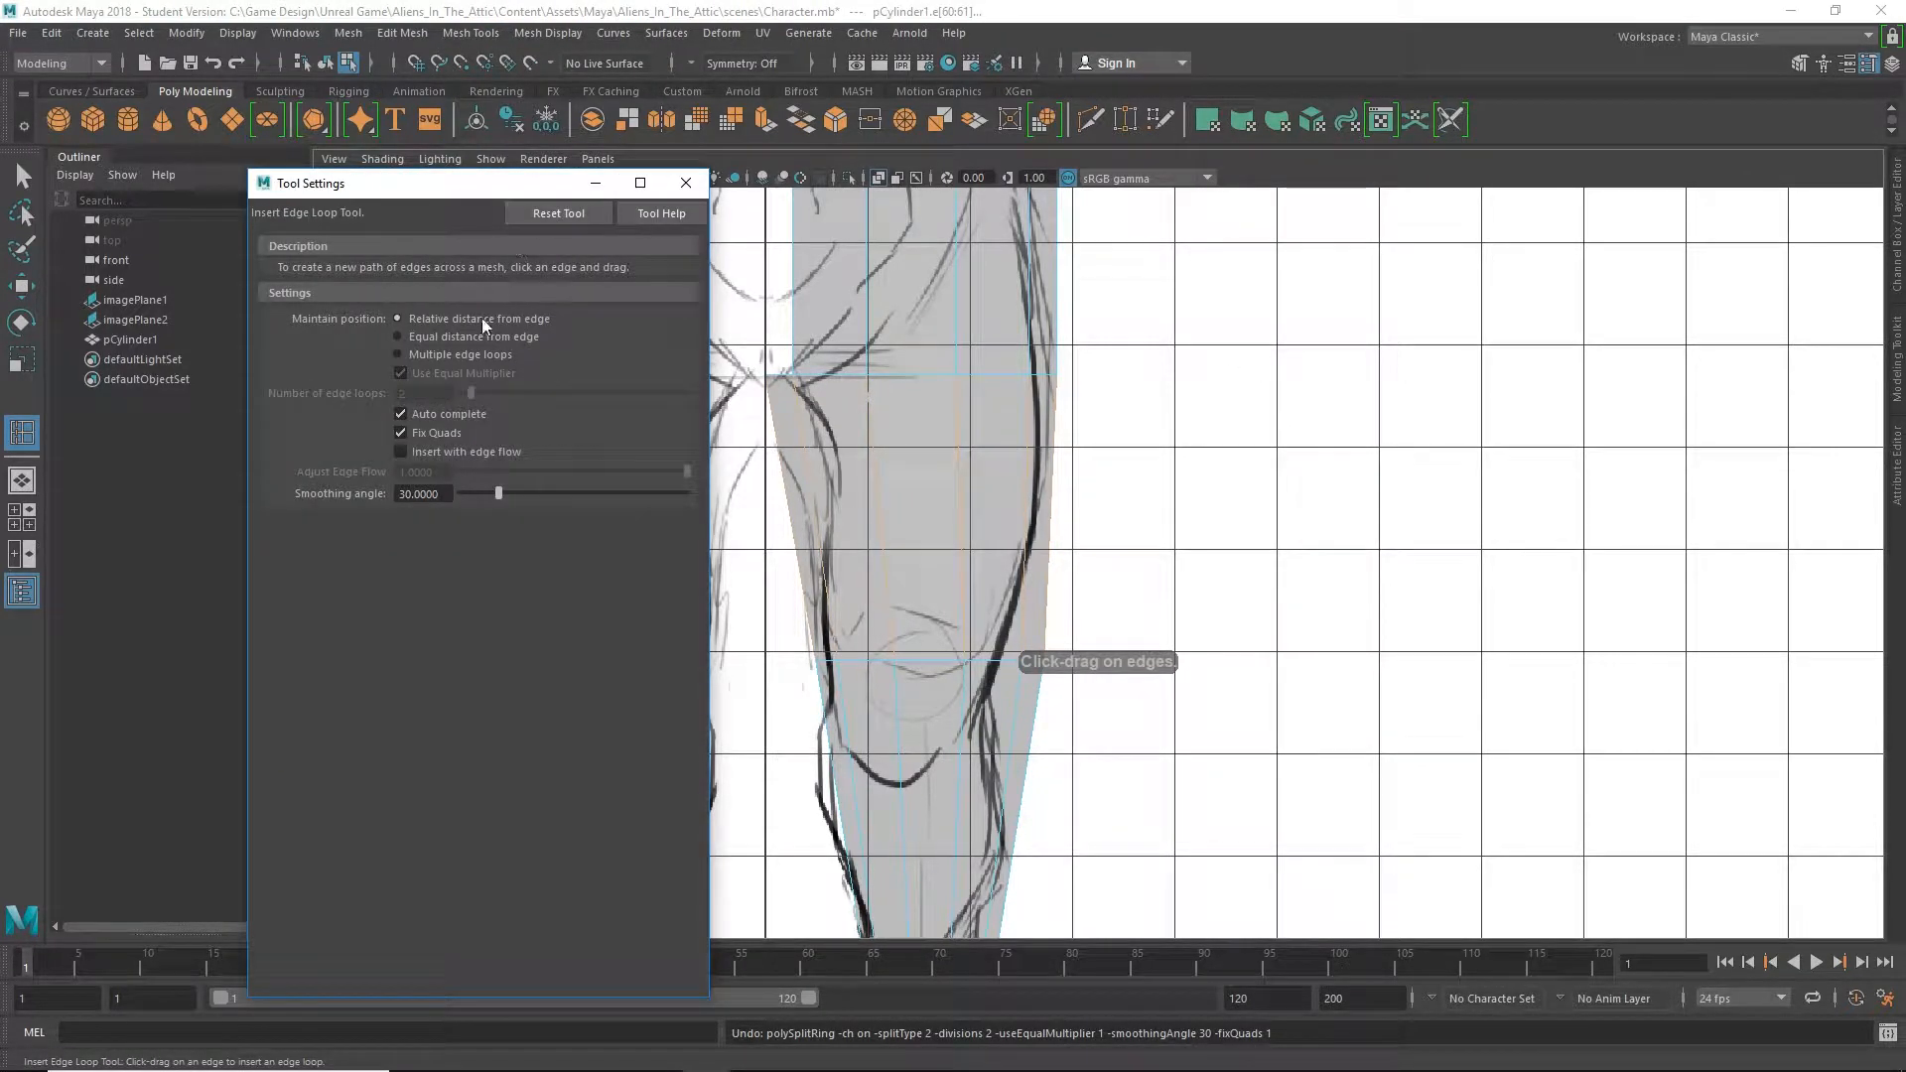
pyautogui.click(685, 182)
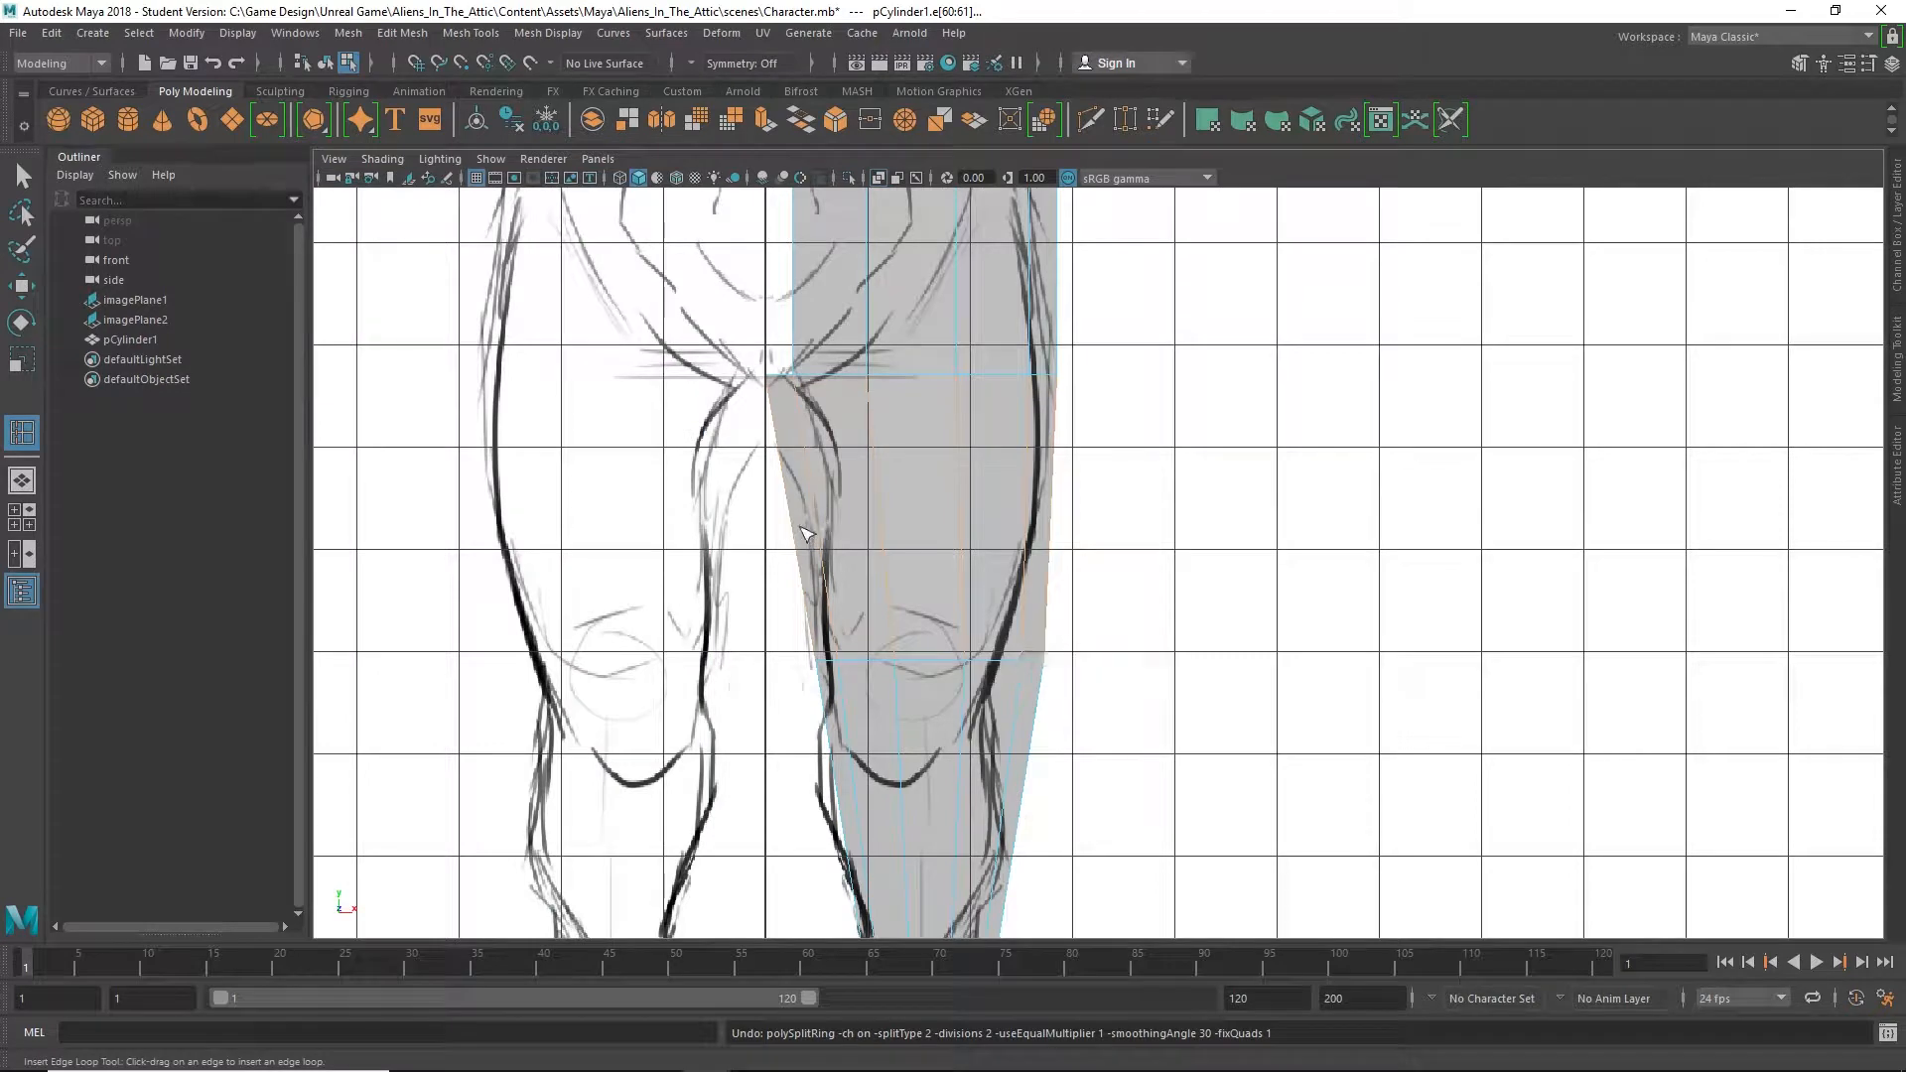
# Insert two edge loops across the lower thigh and two just below the knee of the leg mesh
pyautogui.press('F8')
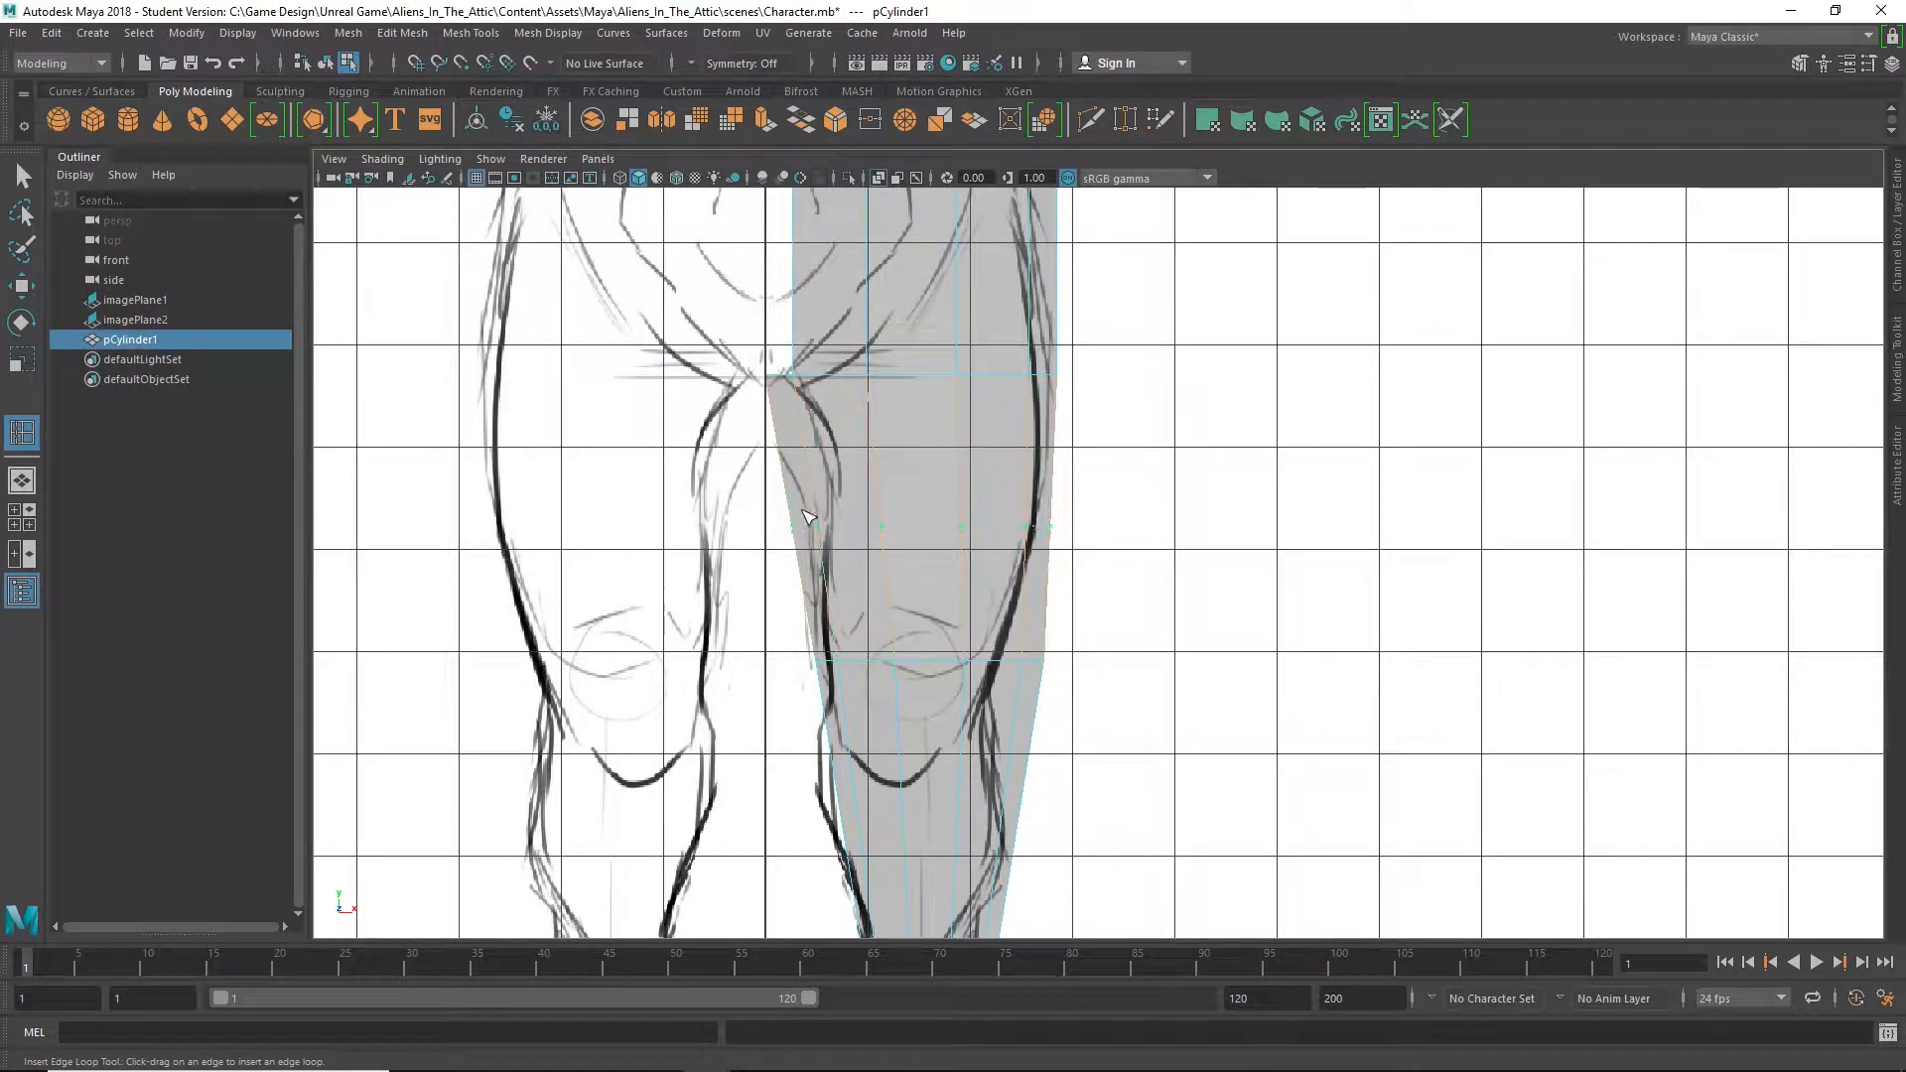
pyautogui.click(806, 506)
pyautogui.click(809, 603)
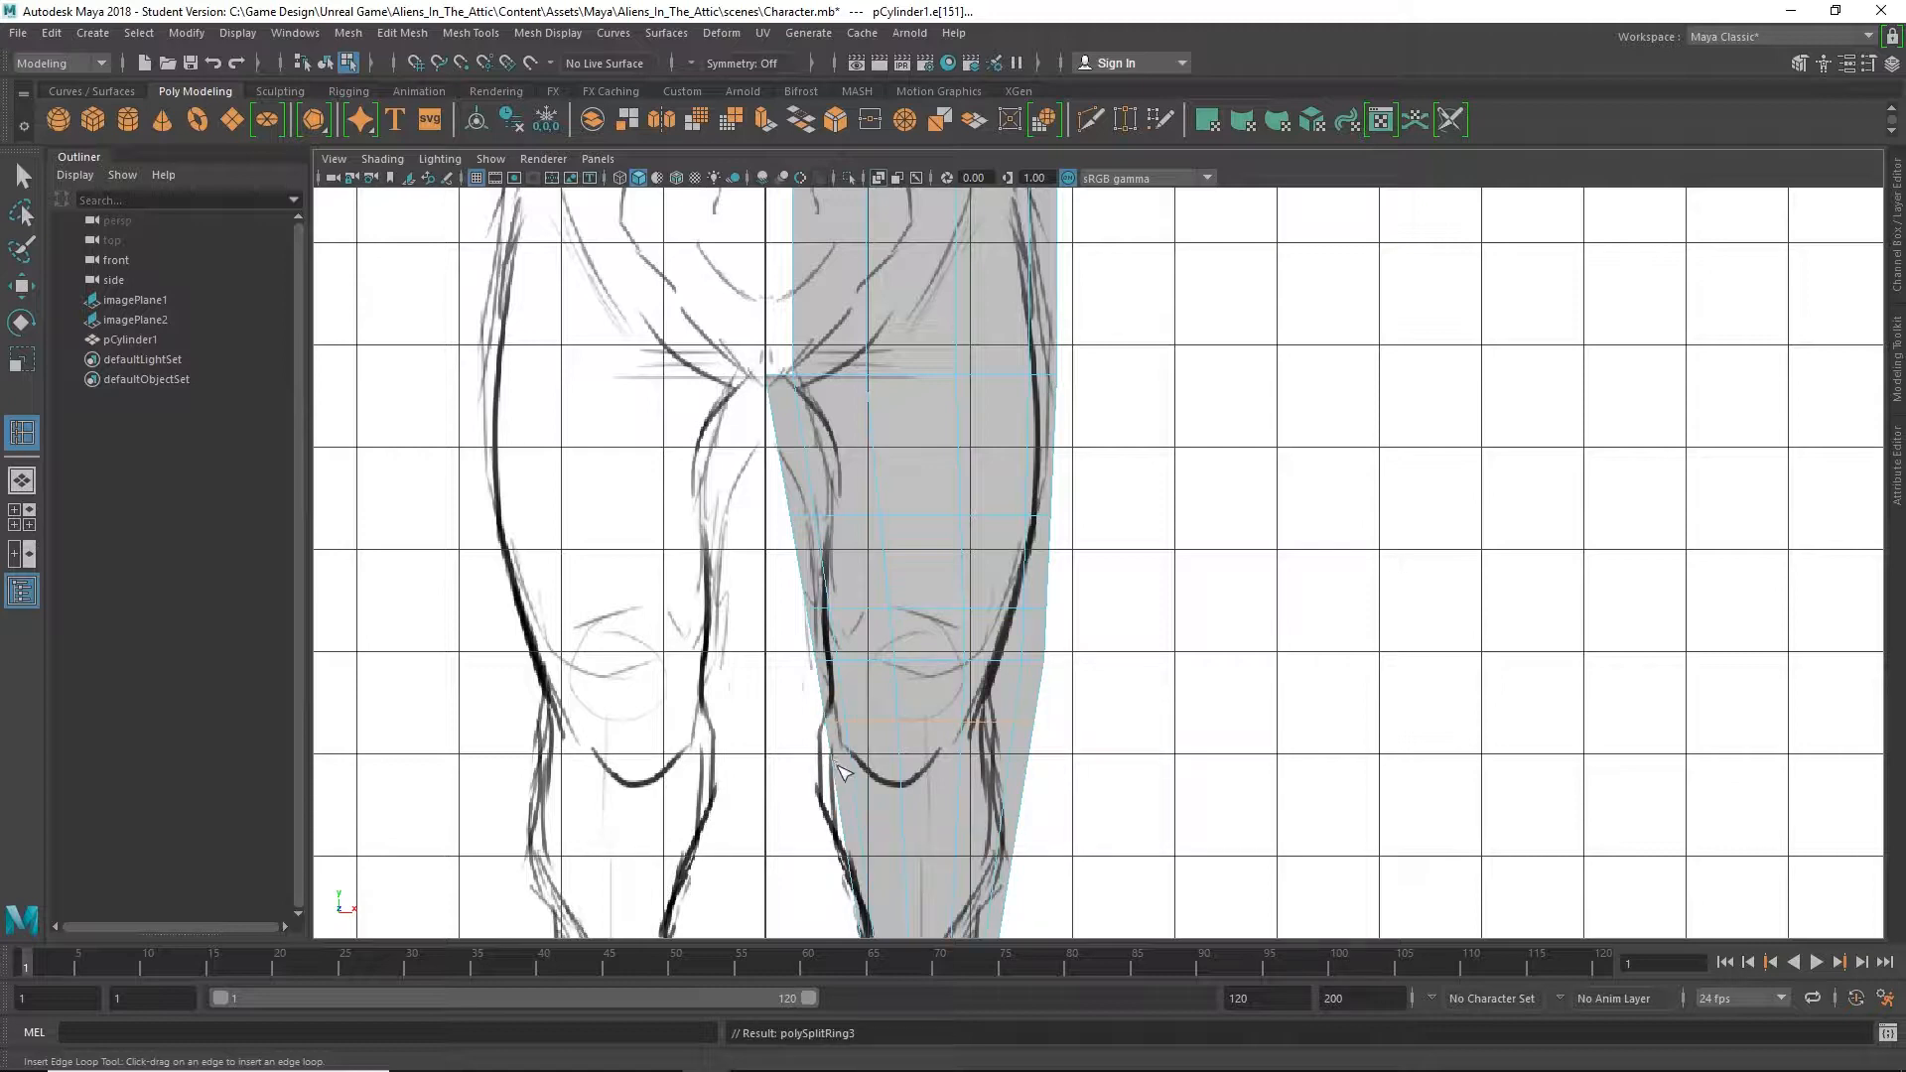
pyautogui.moveTo(836, 781); pyautogui.dragTo(836, 801)
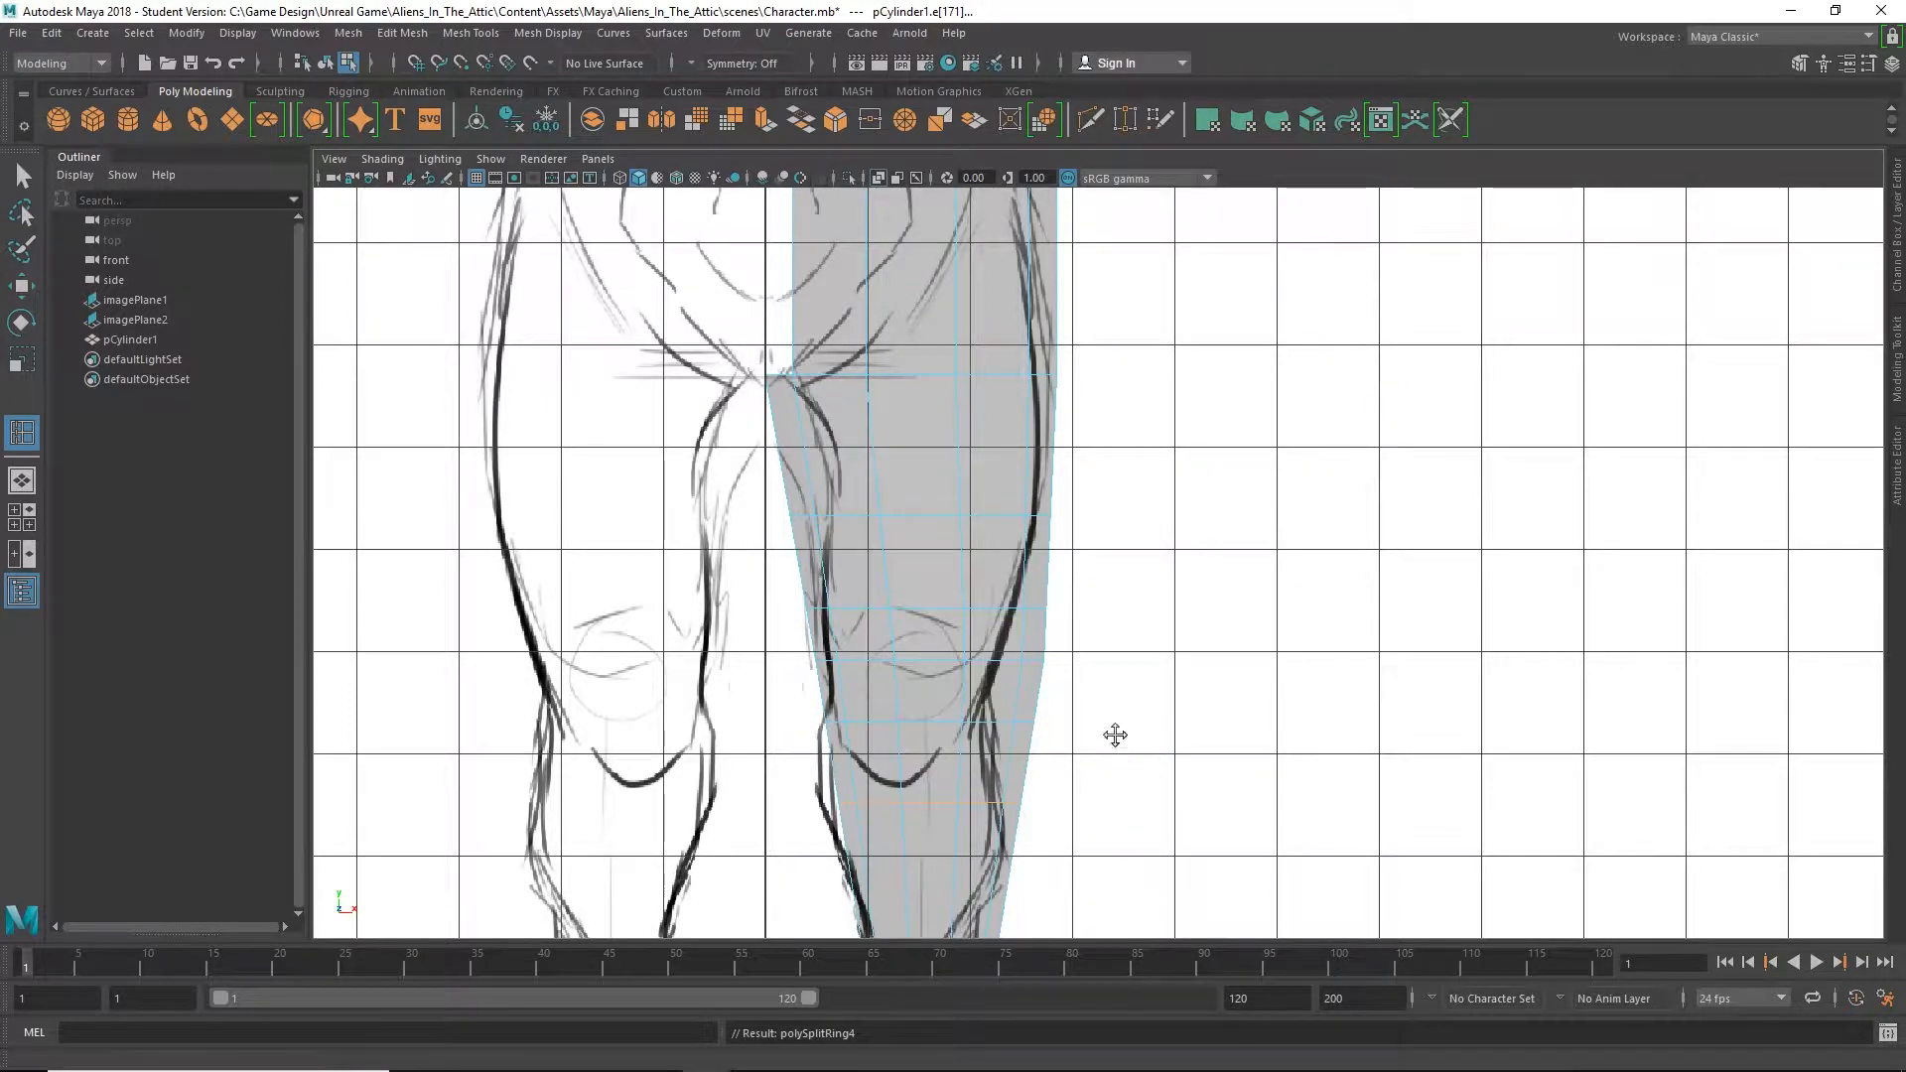
# Insert further edge loops from below the knee through the narrow joint to the upper shin, following the front reference's contour changes
pyautogui.keyDown('alt'); pyautogui.moveTo(1114, 735); pyautogui.dragTo(1171, 426, button='middle'); pyautogui.keyUp('alt')
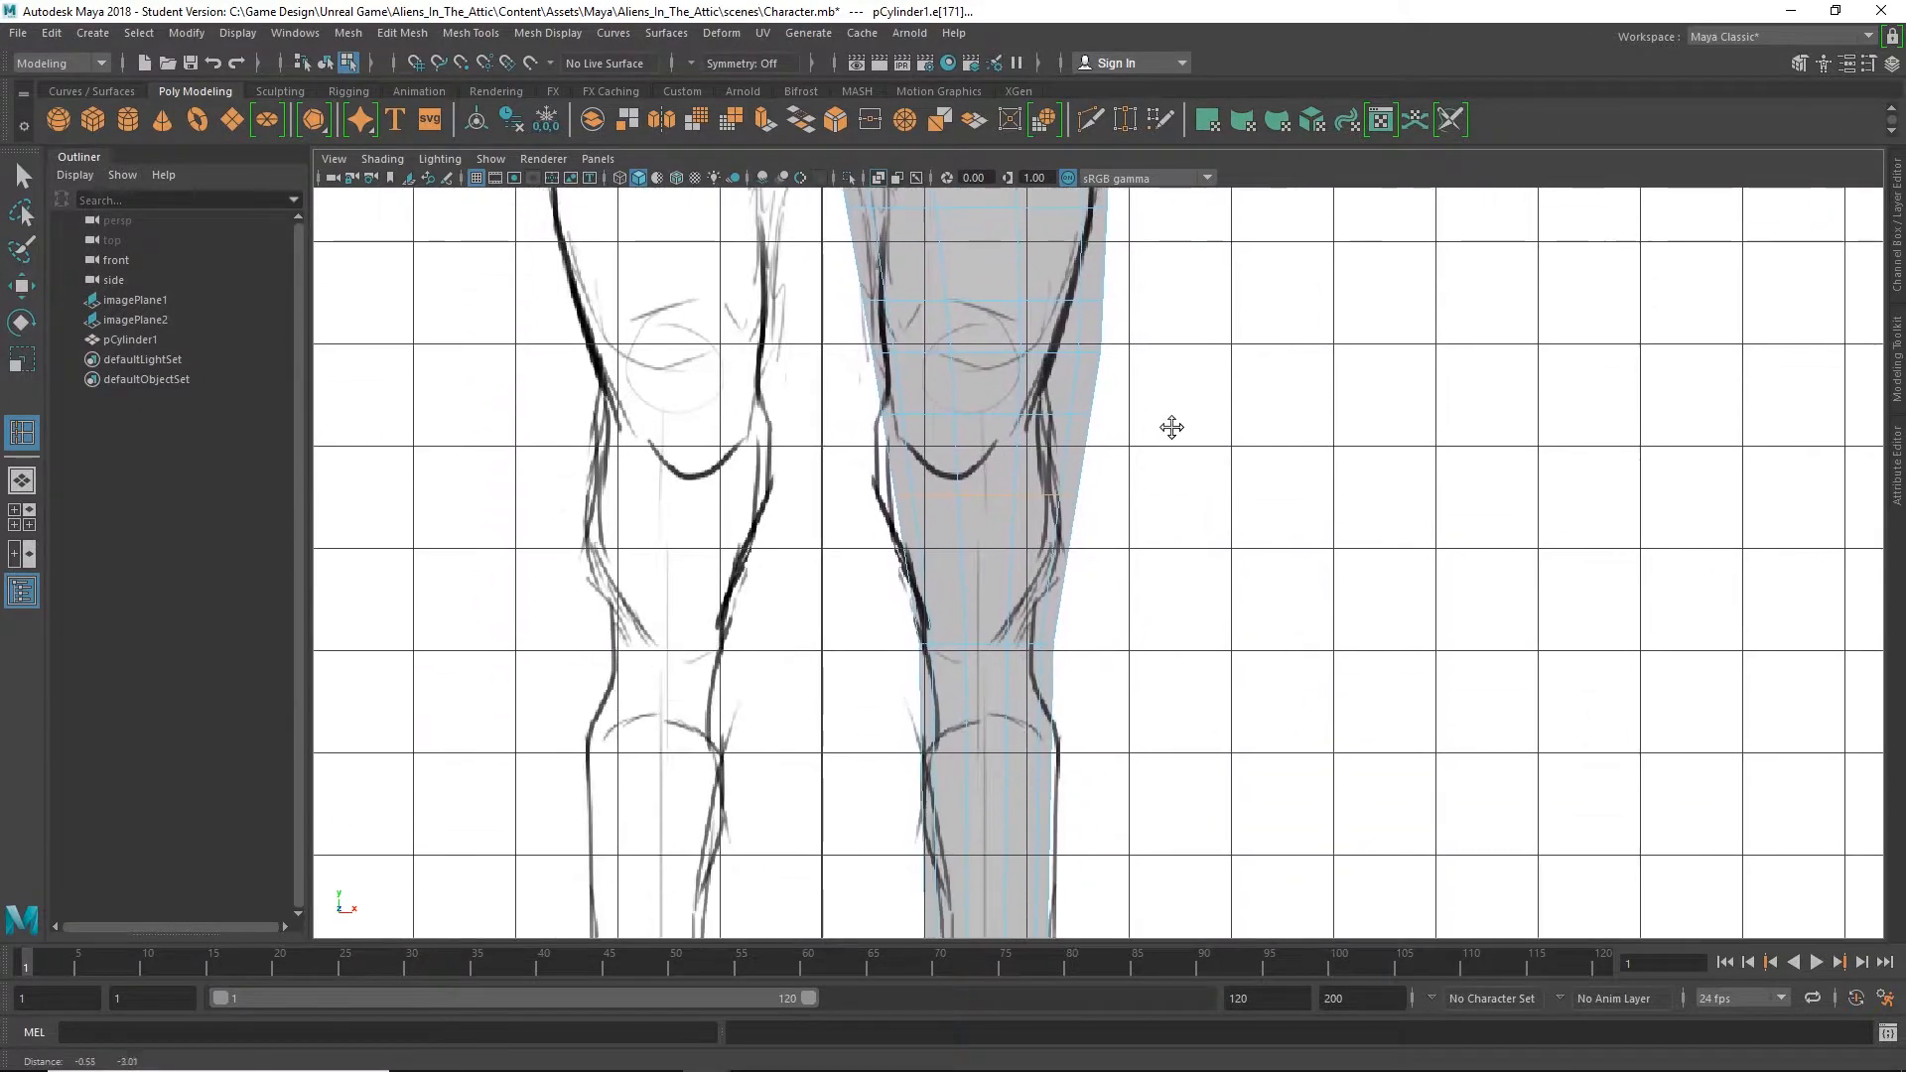
pyautogui.click(905, 553)
pyautogui.click(916, 621)
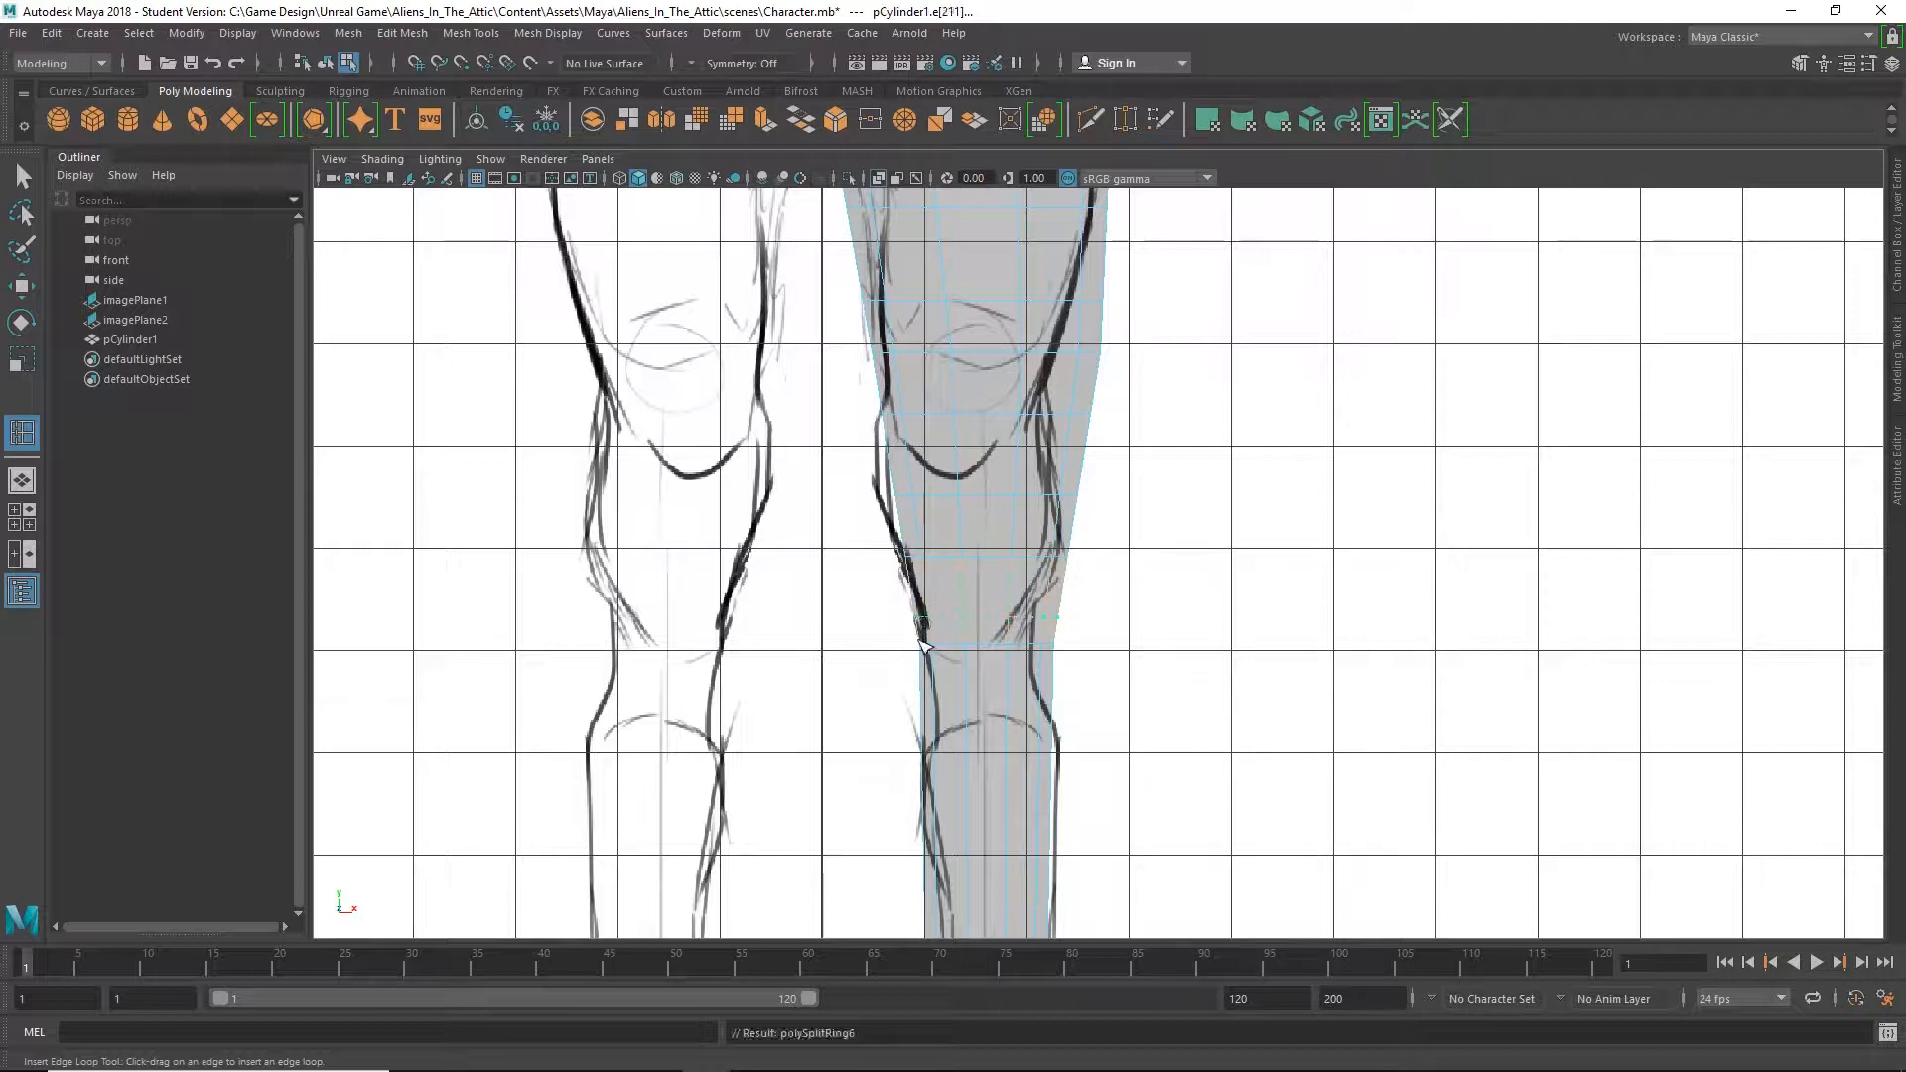
pyautogui.moveTo(925, 731); pyautogui.dragTo(927, 733)
pyautogui.click(929, 721)
pyautogui.keyDown('alt'); pyautogui.moveTo(1182, 714); pyautogui.dragTo(1229, 515, button='middle'); pyautogui.keyUp('alt')
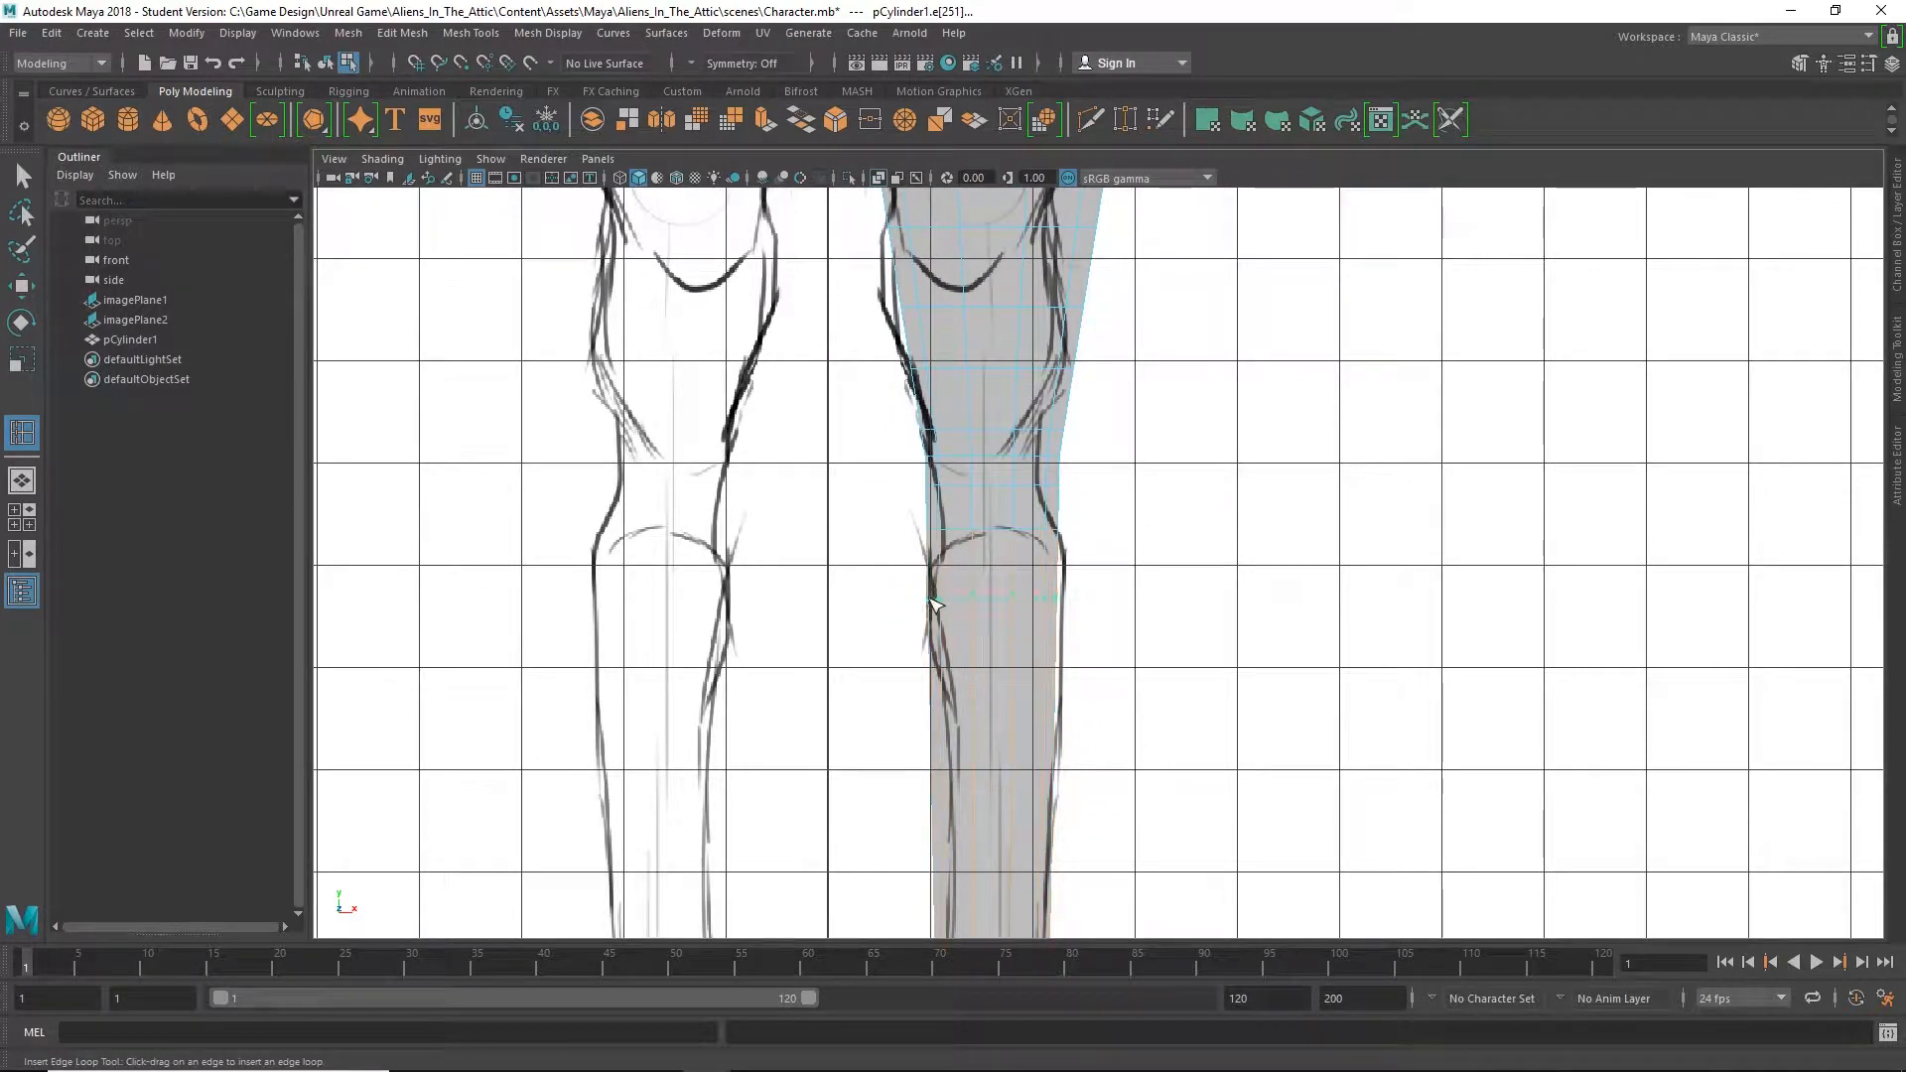
pyautogui.click(939, 688)
# Insert three more edge loops across the shin, spaced down to just above the foot
pyautogui.keyDown('alt'); pyautogui.moveTo(1141, 660); pyautogui.dragTo(1152, 415, button='middle'); pyautogui.keyUp('alt')
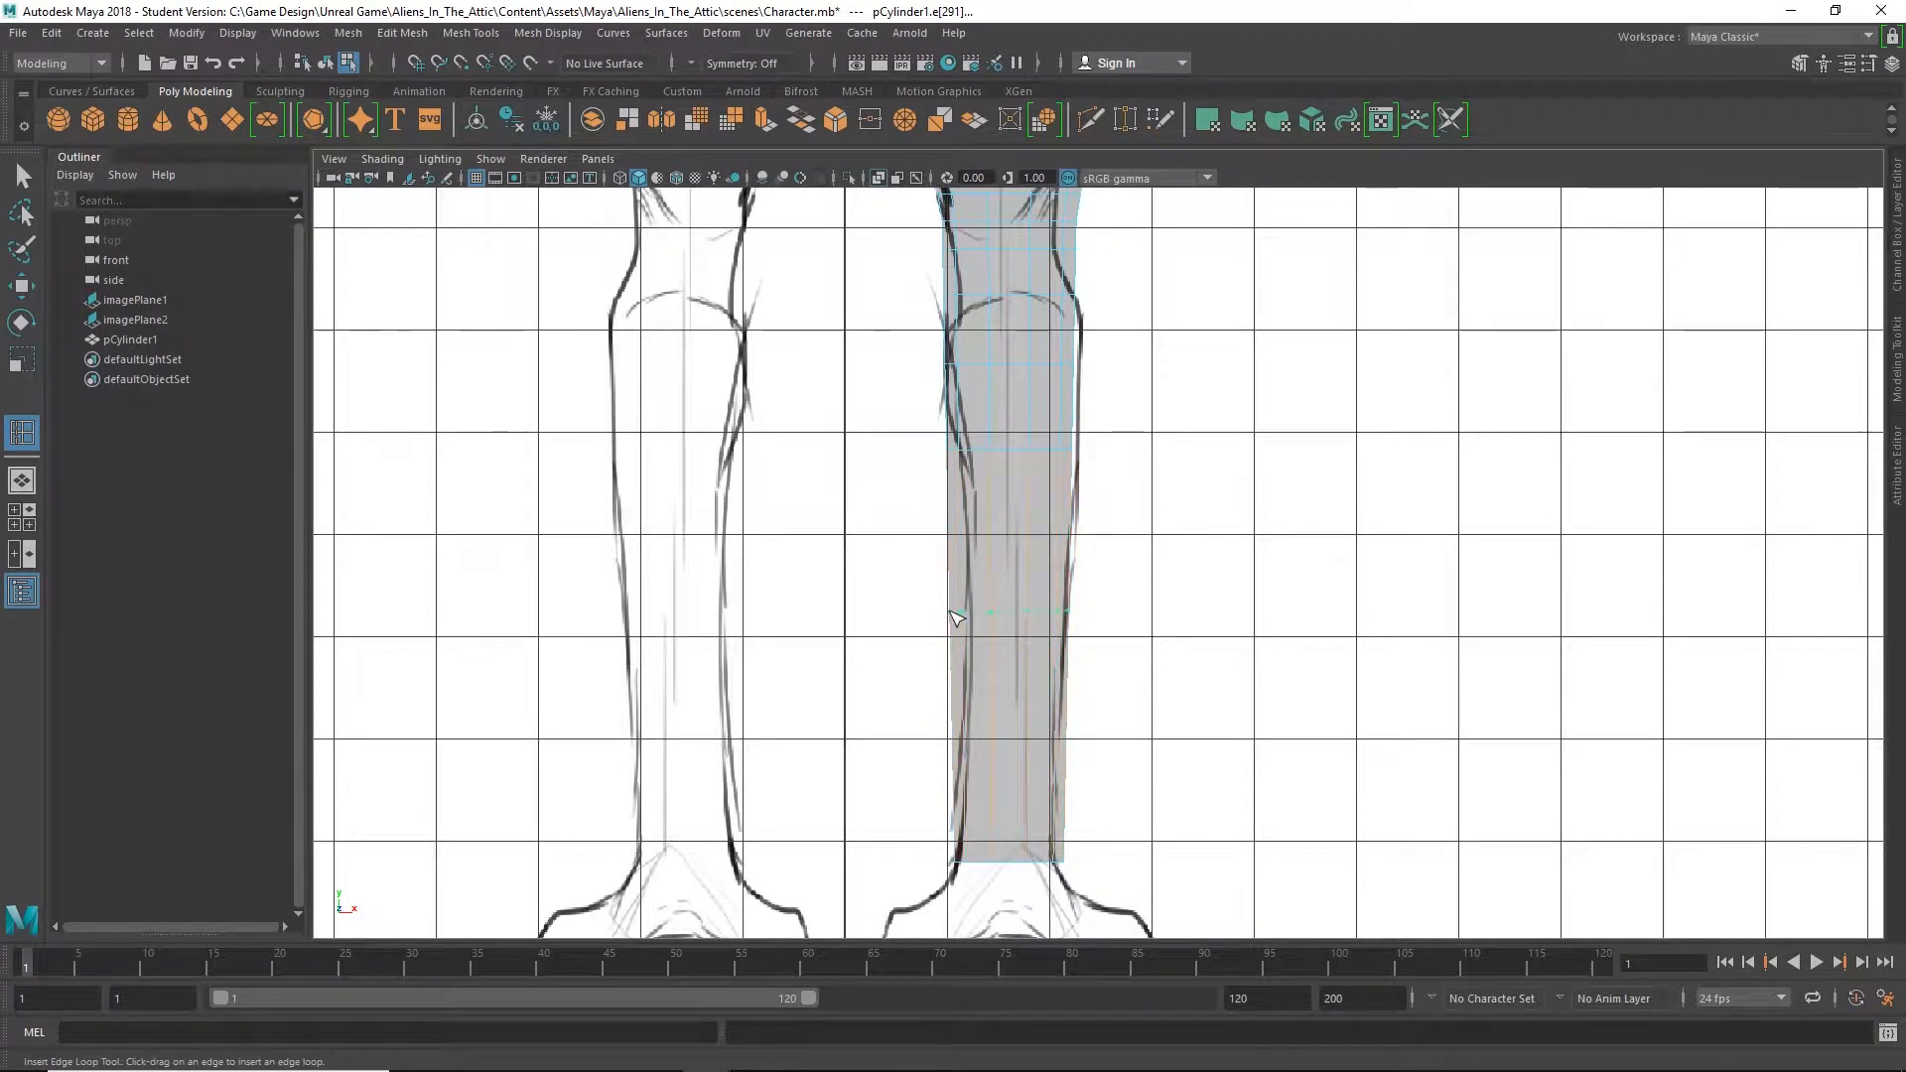
pyautogui.click(953, 562)
pyautogui.moveTo(954, 644); pyautogui.dragTo(959, 657)
pyautogui.keyDown('alt'); pyautogui.moveTo(1239, 673); pyautogui.dragTo(1236, 494, button='middle'); pyautogui.keyUp('alt')
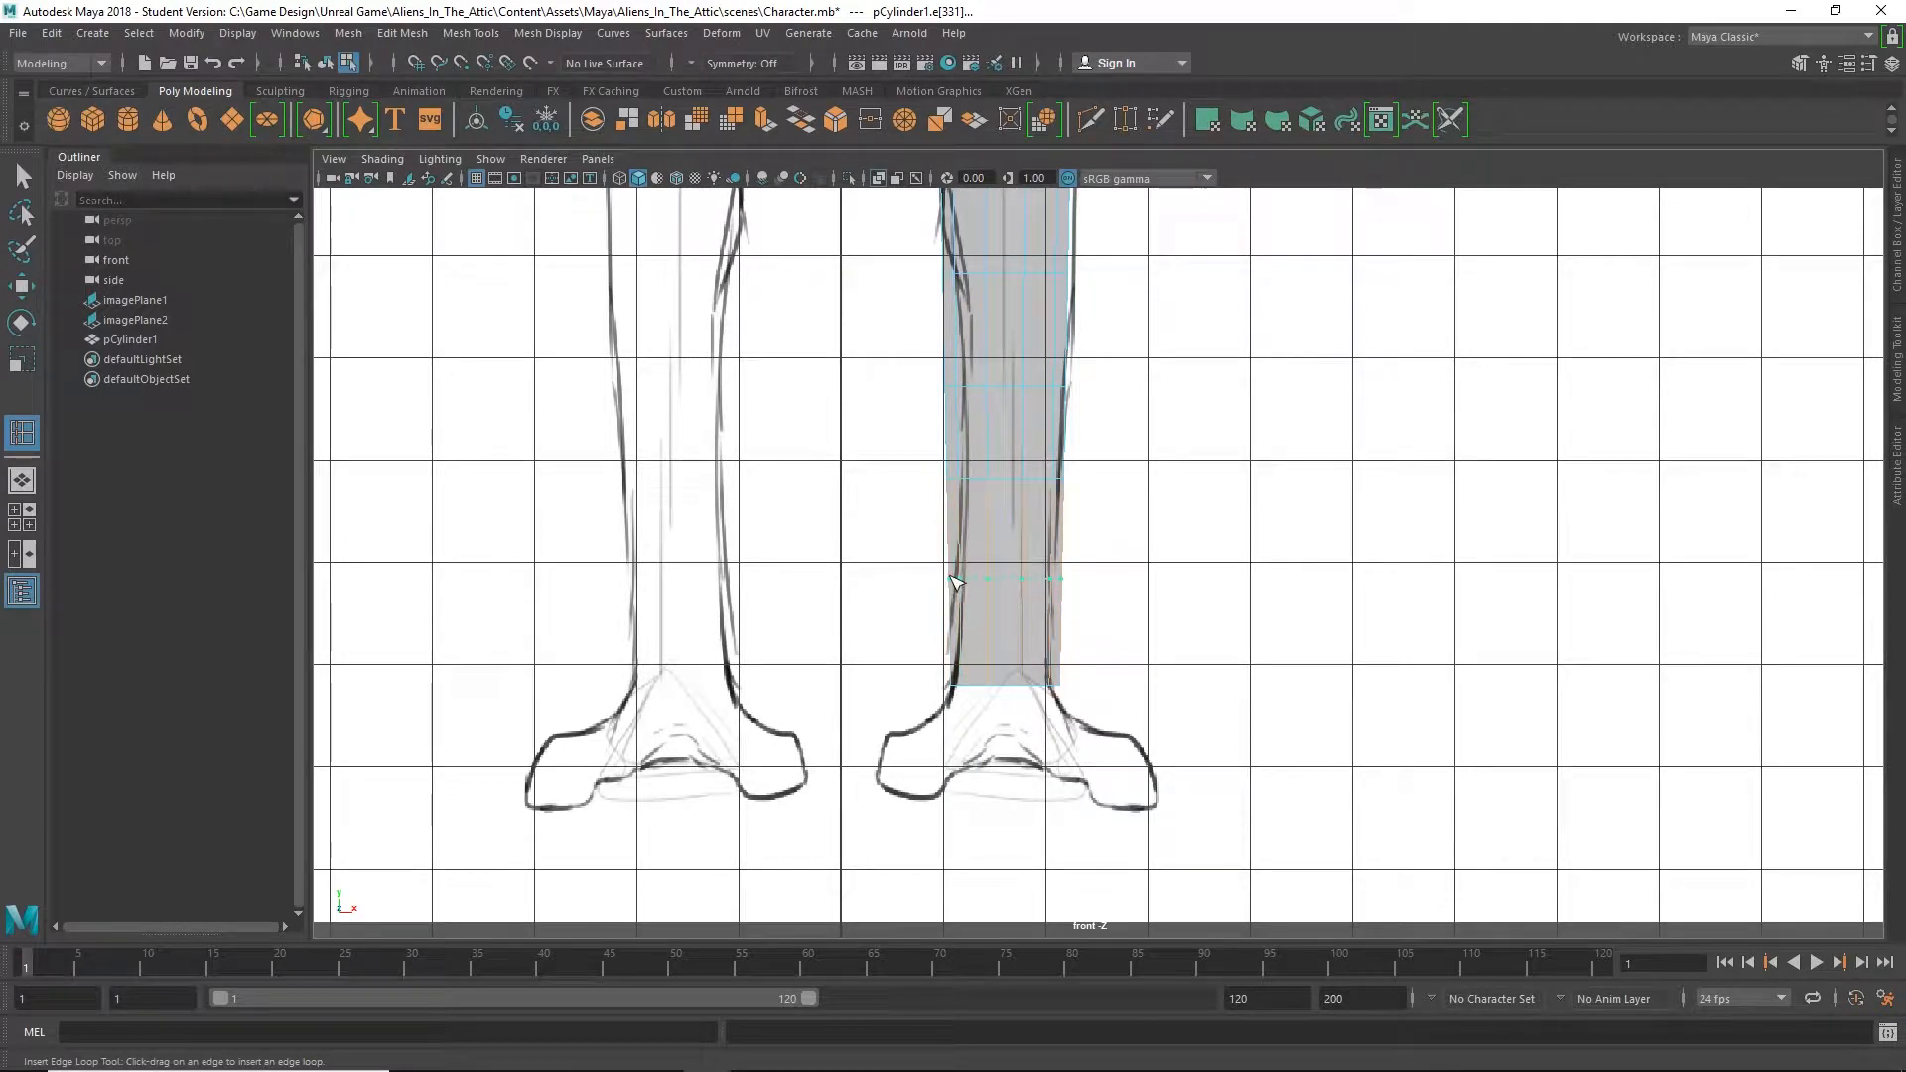
pyautogui.moveTo(955, 581); pyautogui.dragTo(954, 581)
# Switch the leg mesh to vertex selection and turn off Camera Based Selection so rows include the back vertices
pyautogui.keyDown('alt'); pyautogui.moveTo(1221, 379); pyautogui.dragTo(1191, 821, button='middle'); pyautogui.keyUp('alt')
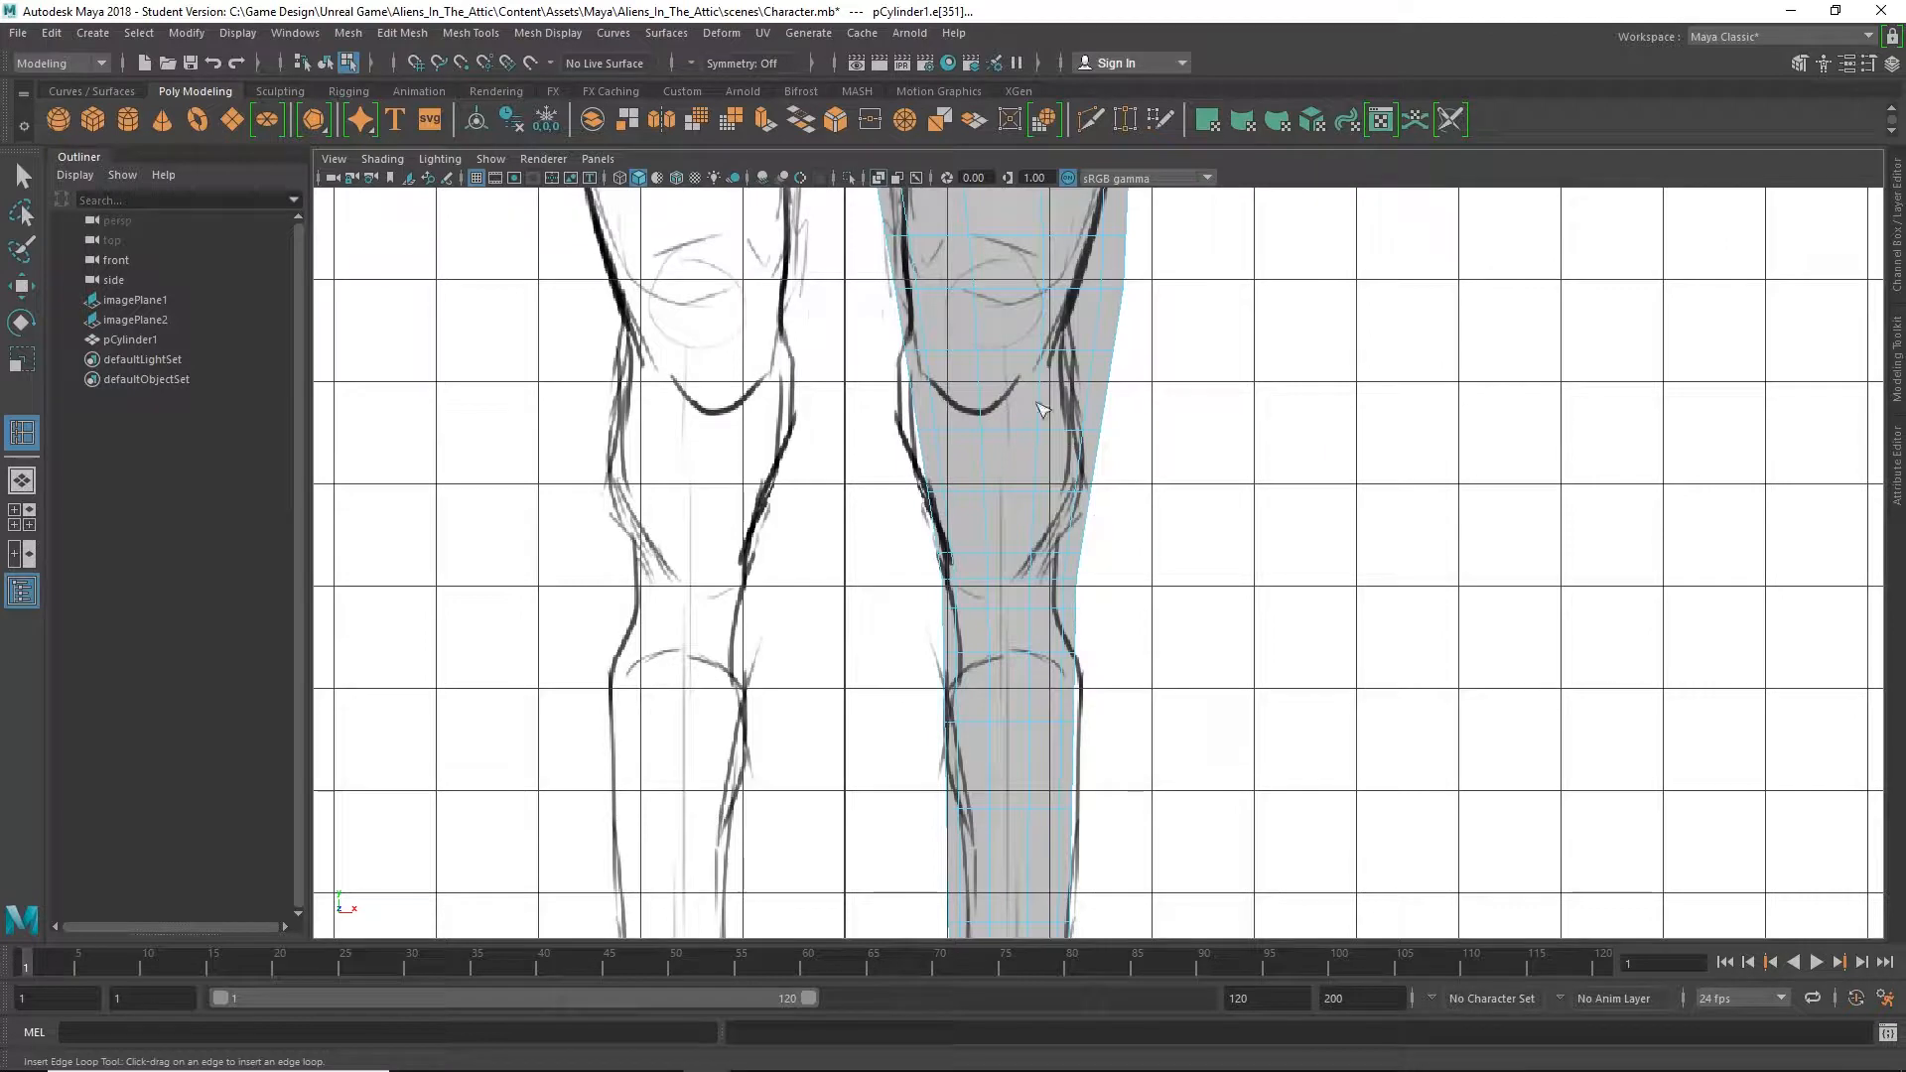
pyautogui.press('q')
pyautogui.rightClick(1061, 429)
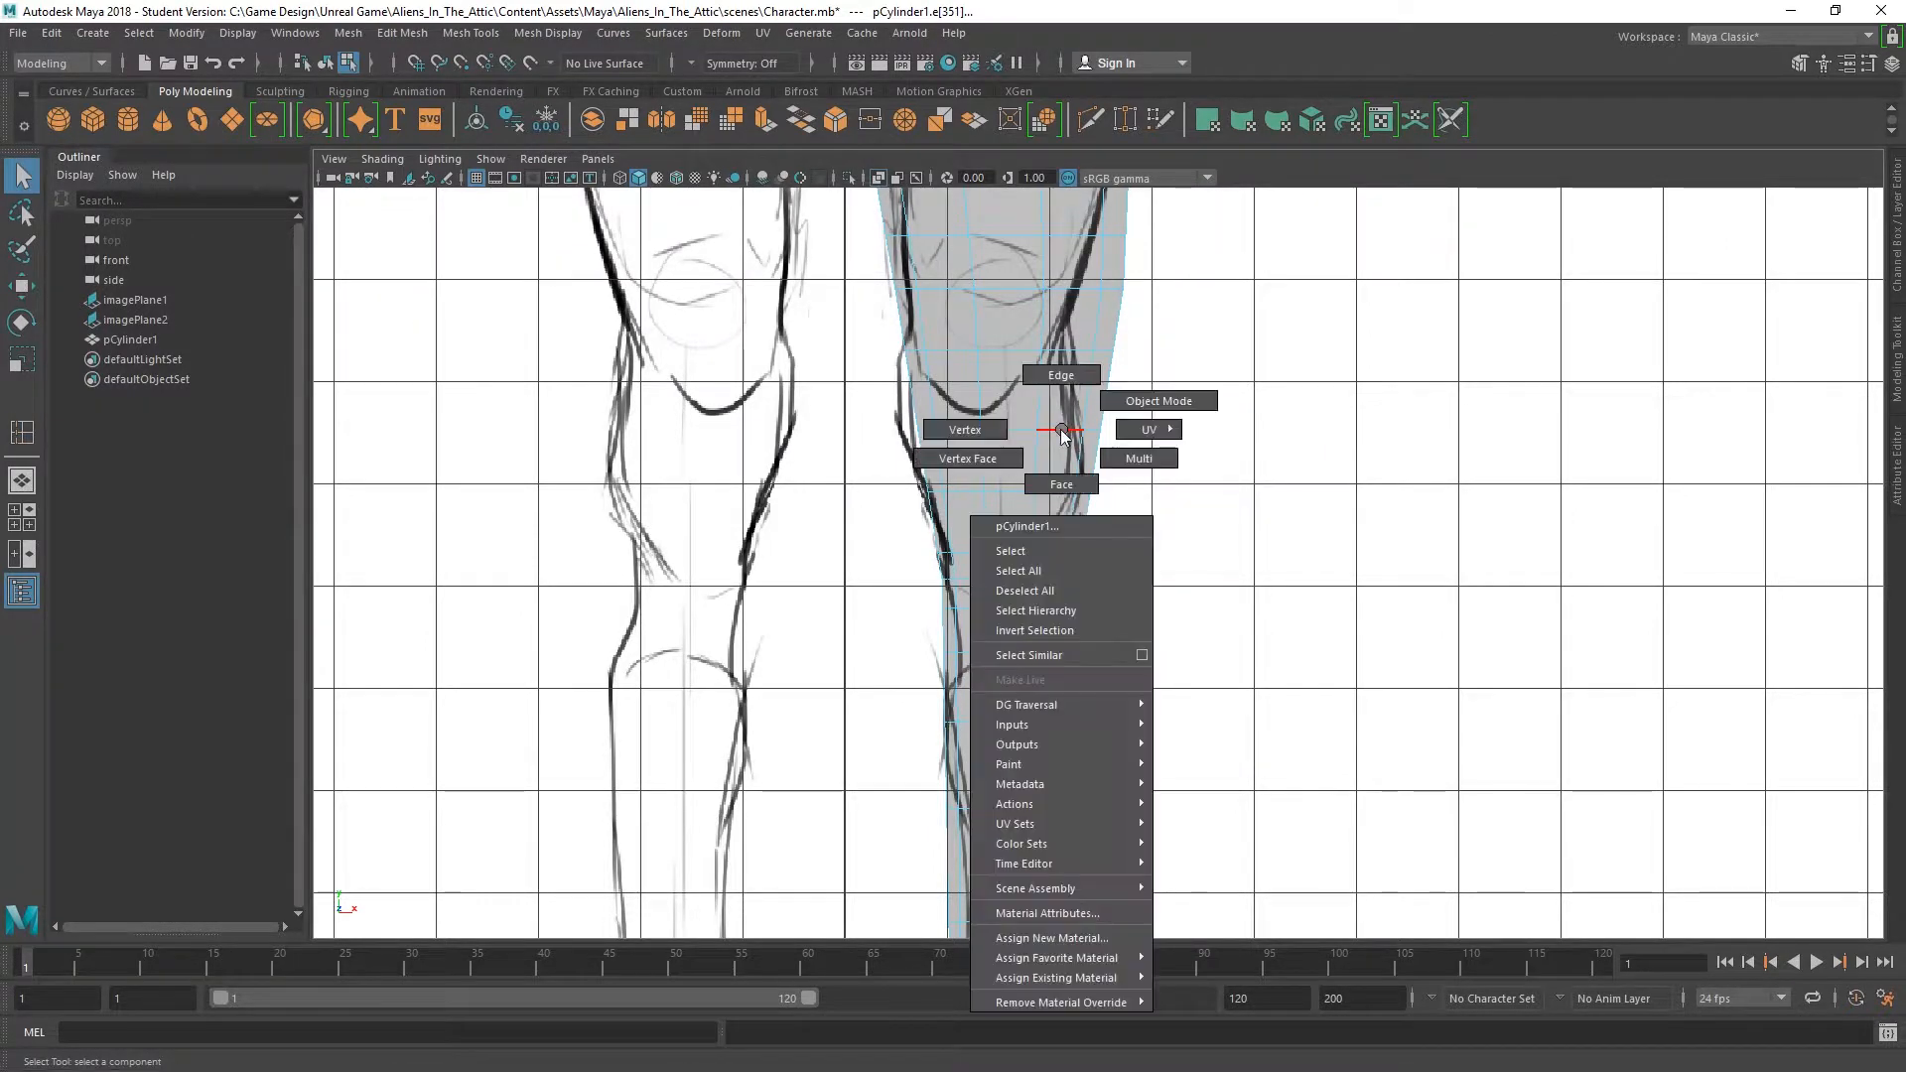
pyautogui.click(927, 437)
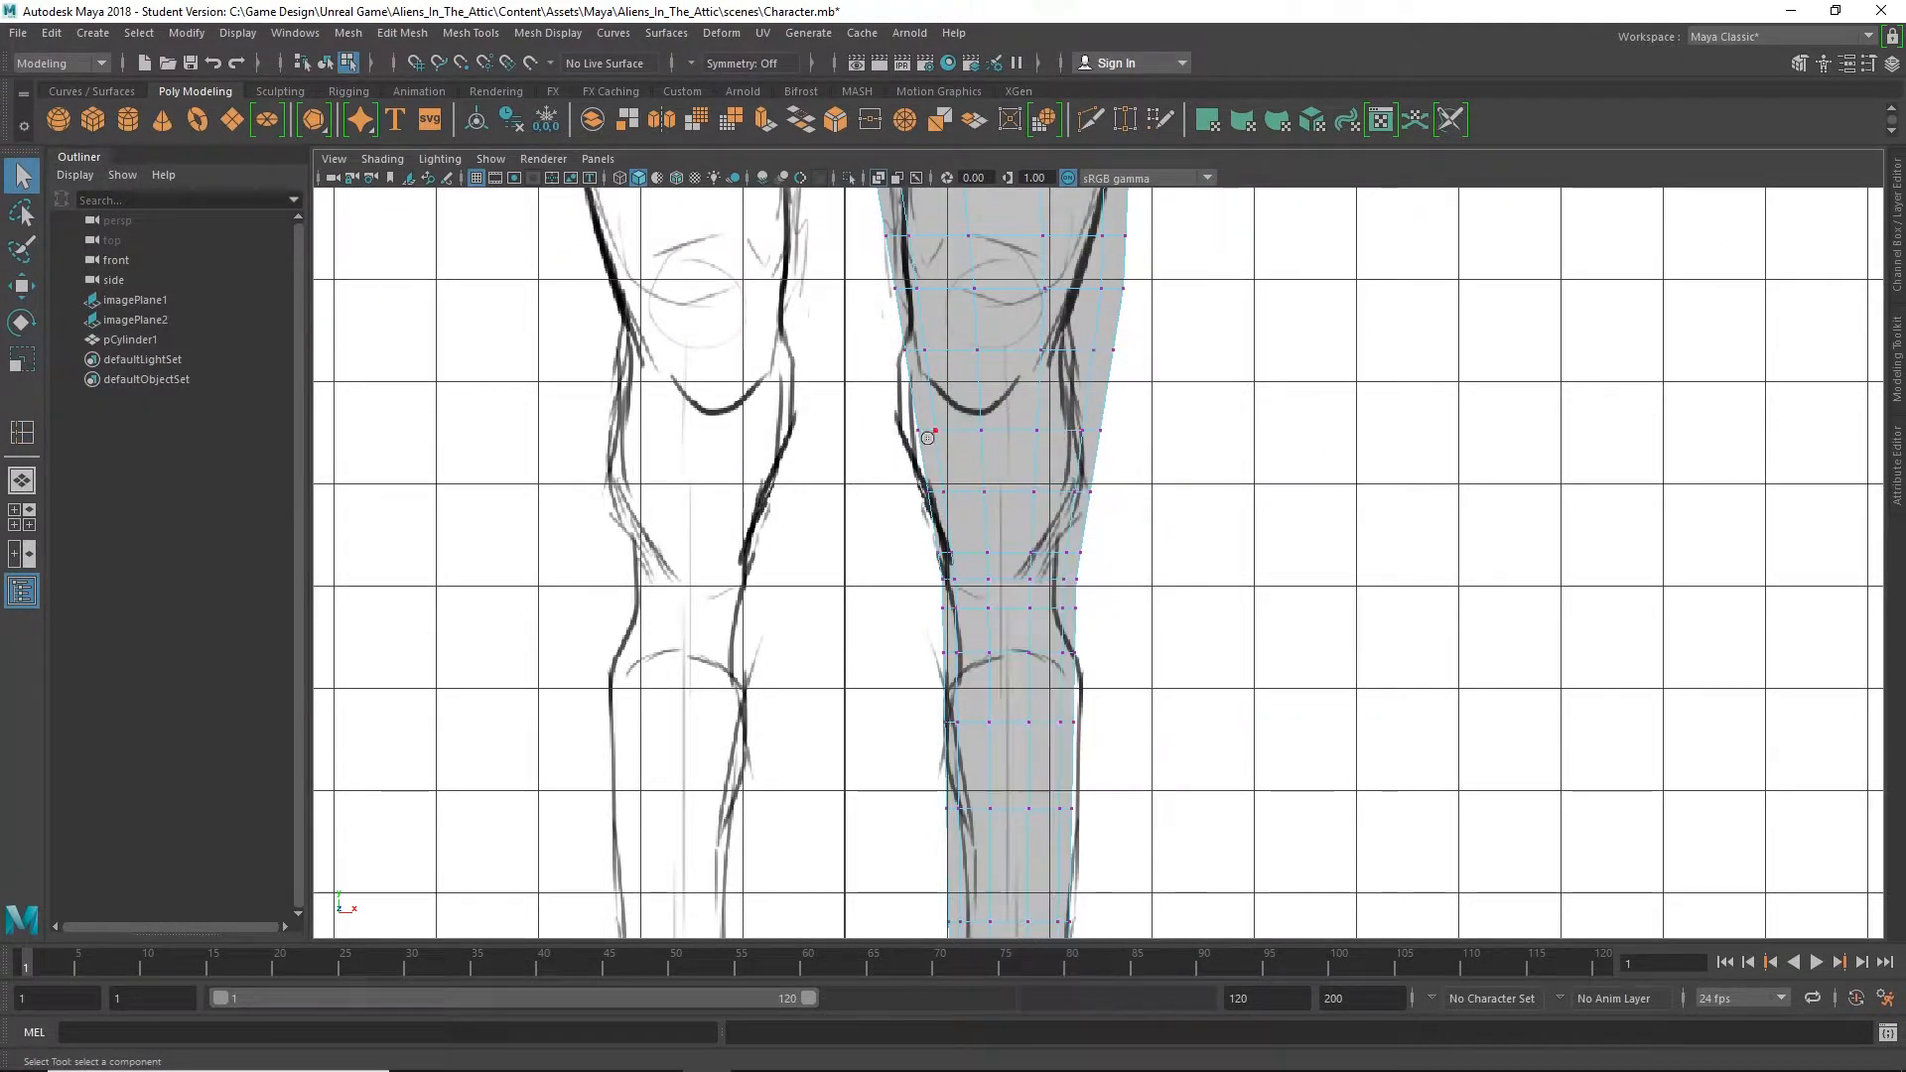
pyautogui.moveTo(866, 469); pyautogui.dragTo(1276, 396)
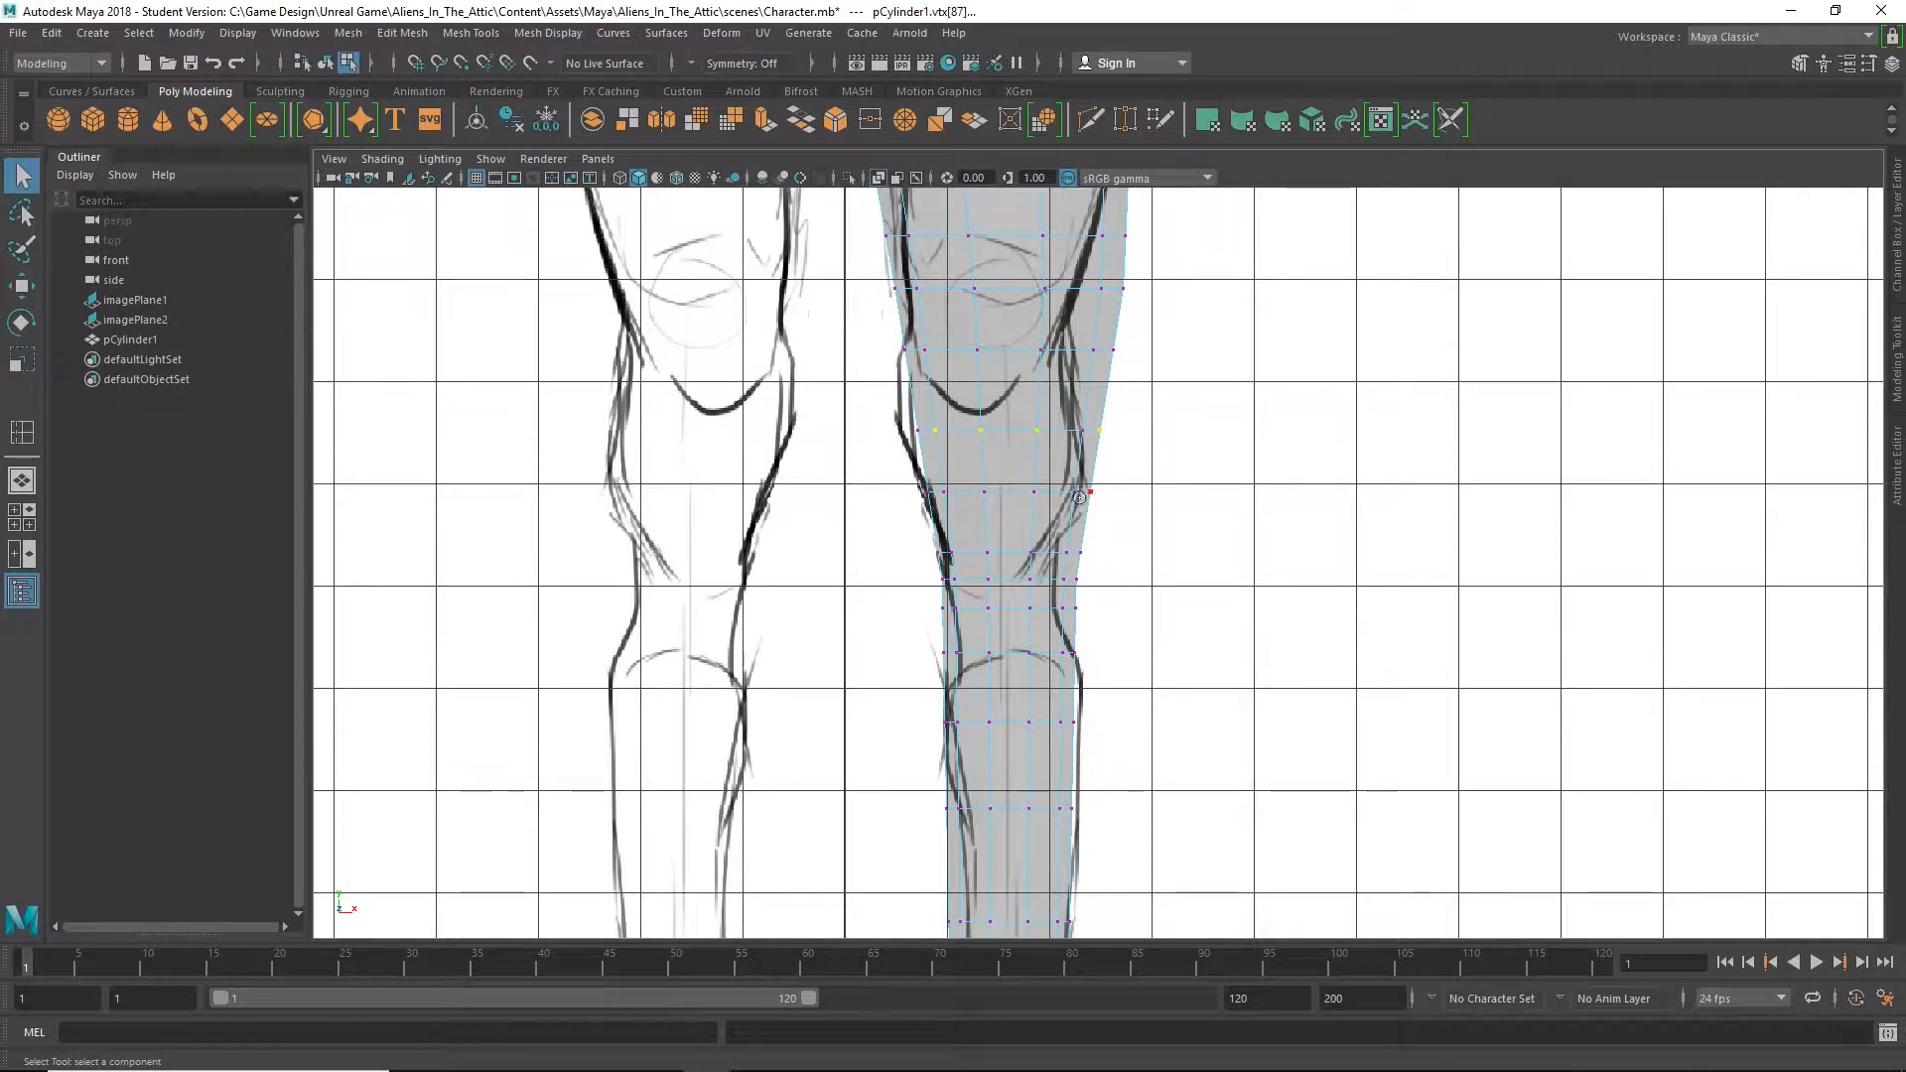
pyautogui.press('r')
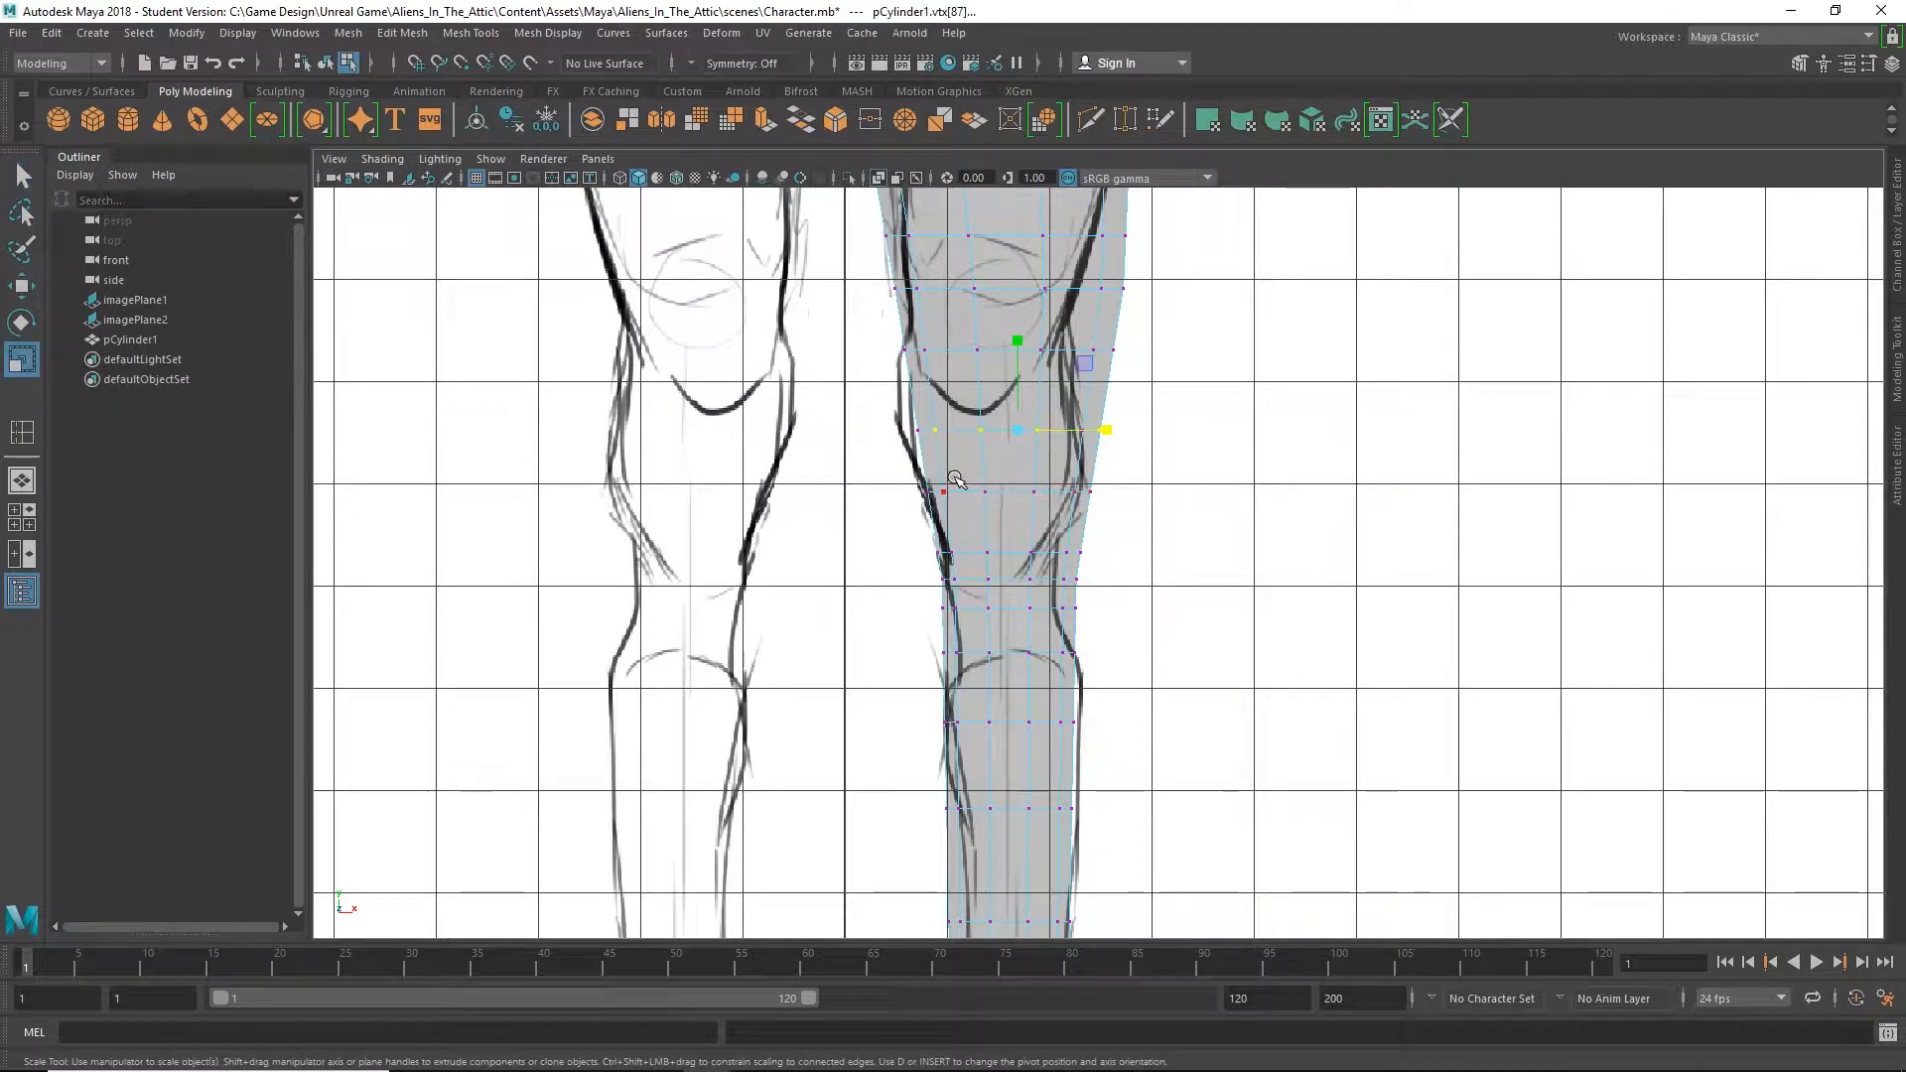
pyautogui.click(1891, 353)
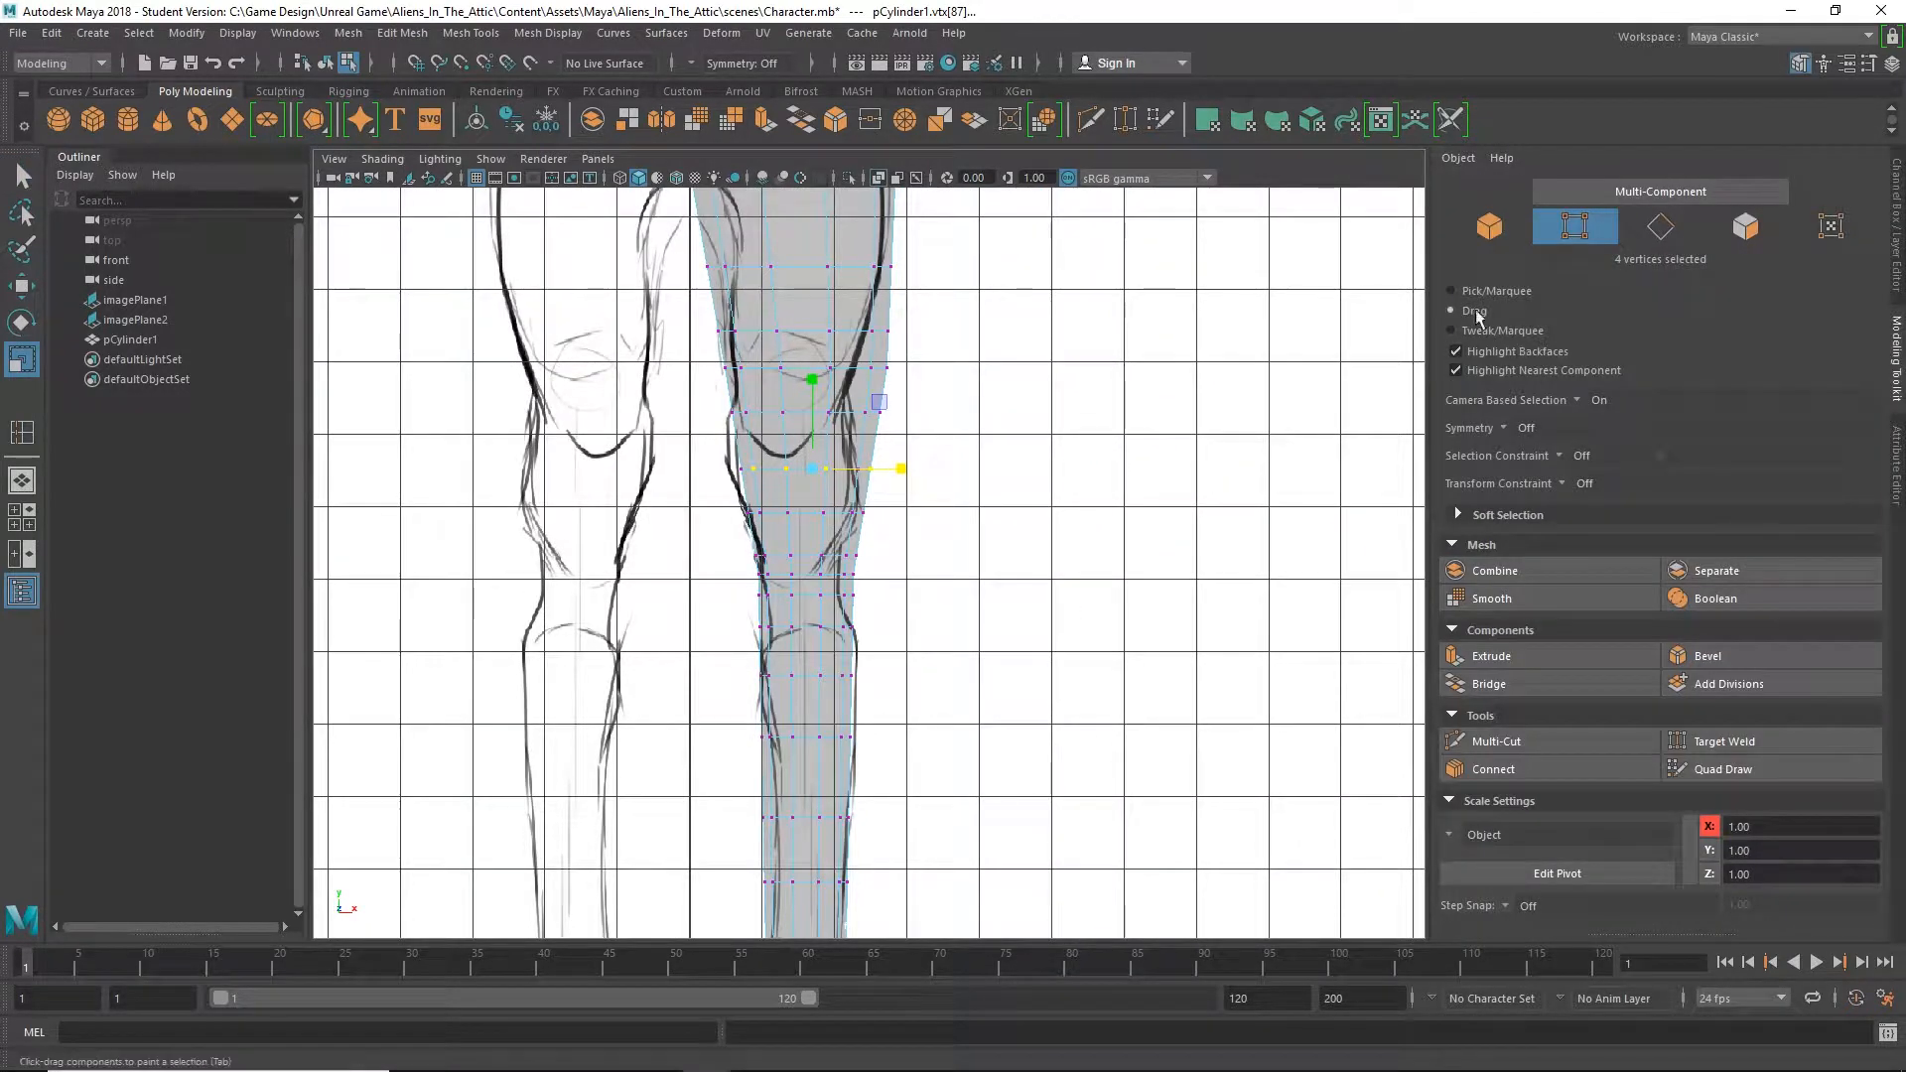
pyautogui.click(1895, 358)
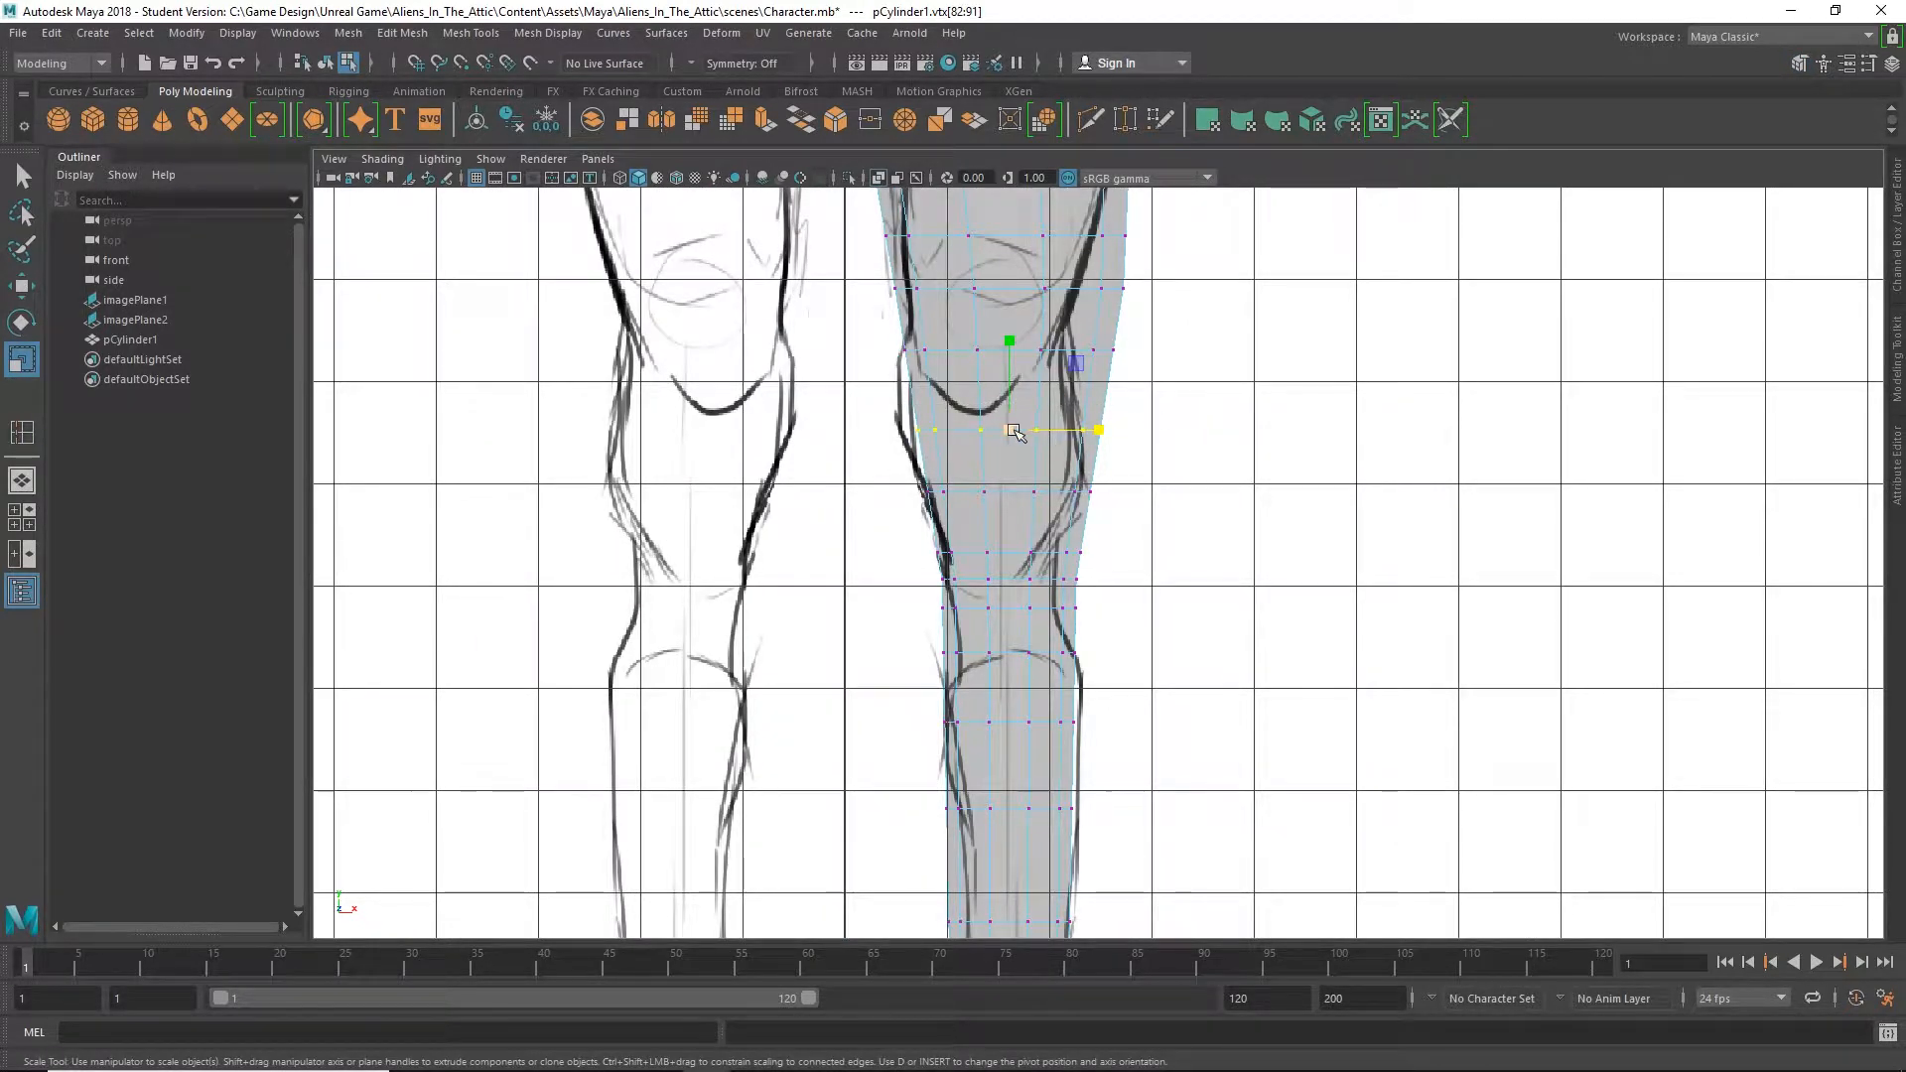
# Scale and shift the two vertex rows just below the knee to fit the front reference outline
pyautogui.moveTo(1013, 429); pyautogui.dragTo(1081, 429)
pyautogui.press('w')
pyautogui.moveTo(855, 374); pyautogui.dragTo(1140, 330)
pyautogui.press('r')
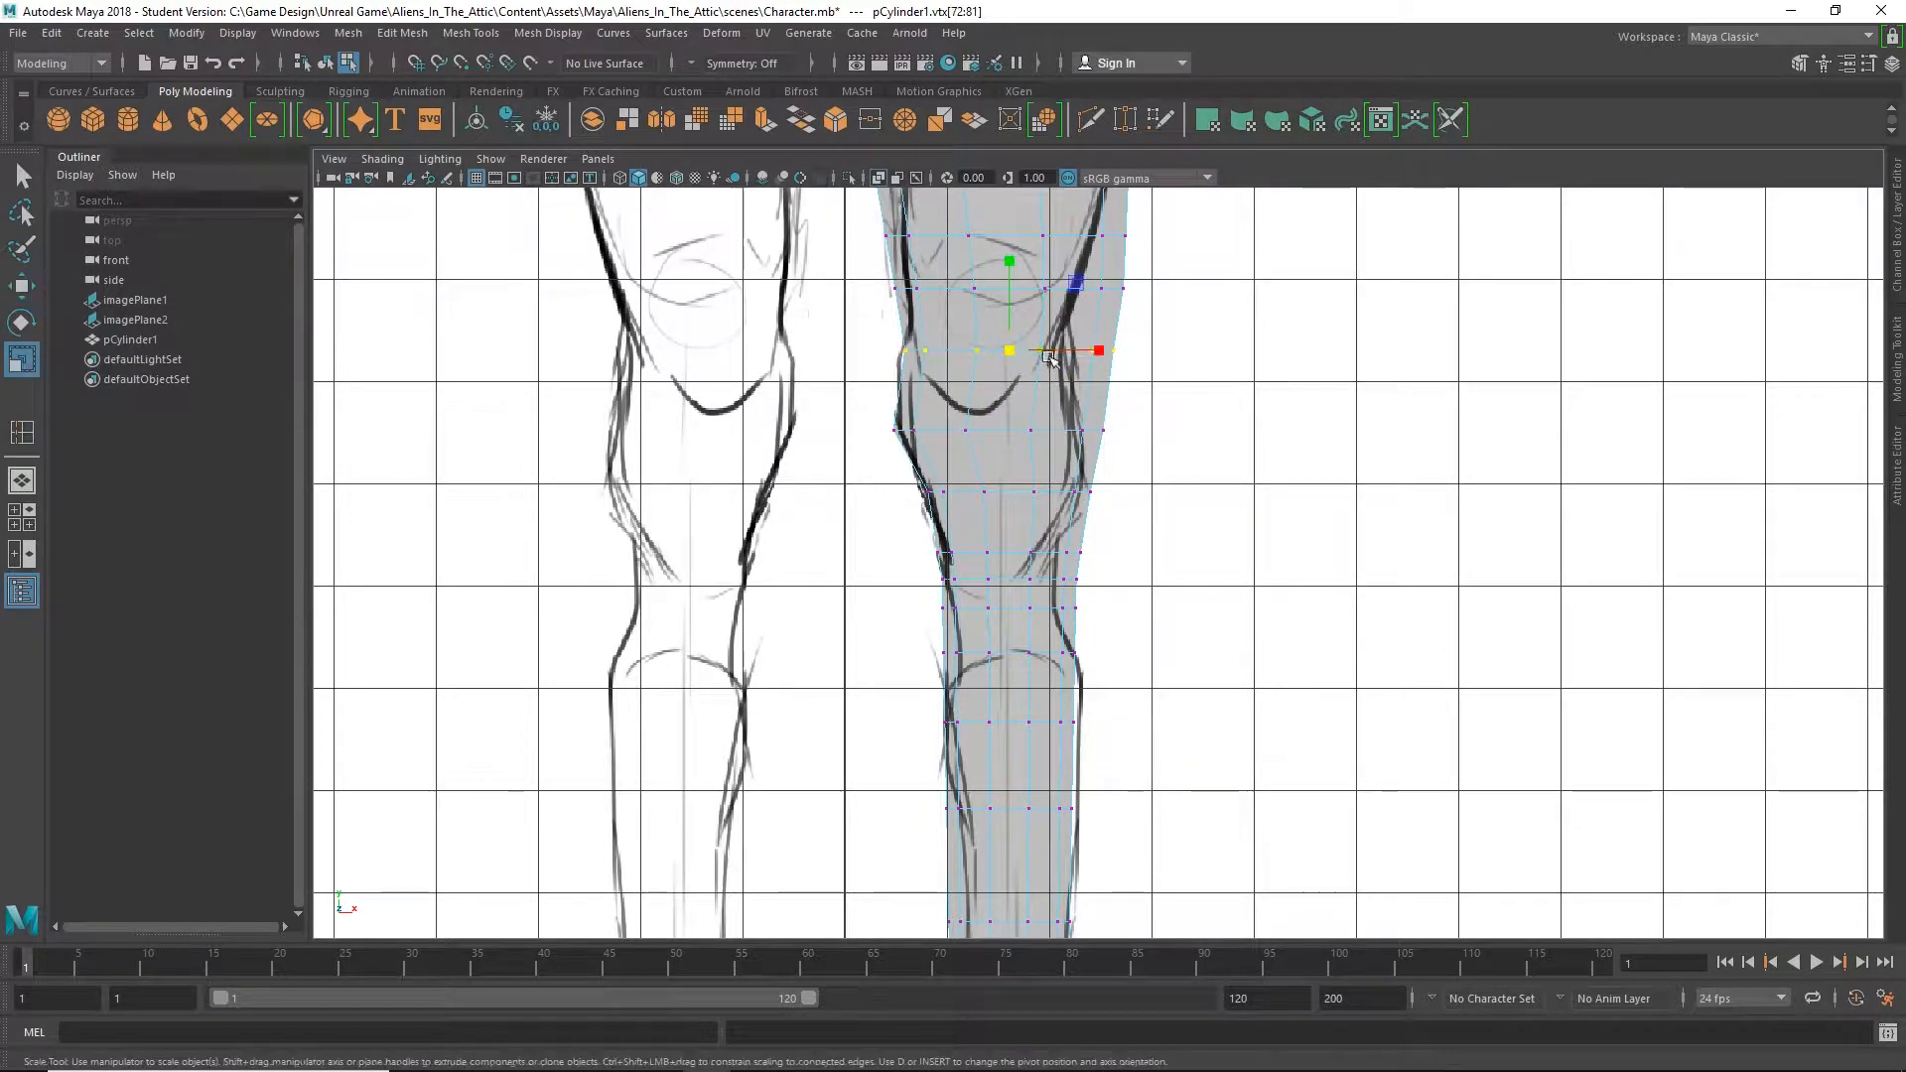
pyautogui.moveTo(1010, 352); pyautogui.dragTo(1074, 350)
pyautogui.press('w')
pyautogui.press('r')
# Refine the width and sideways position of the second vertex row below the knee against the reference outline
pyautogui.press('w')
pyautogui.moveTo(883, 448); pyautogui.dragTo(1090, 430)
pyautogui.press('r')
pyautogui.press('w')
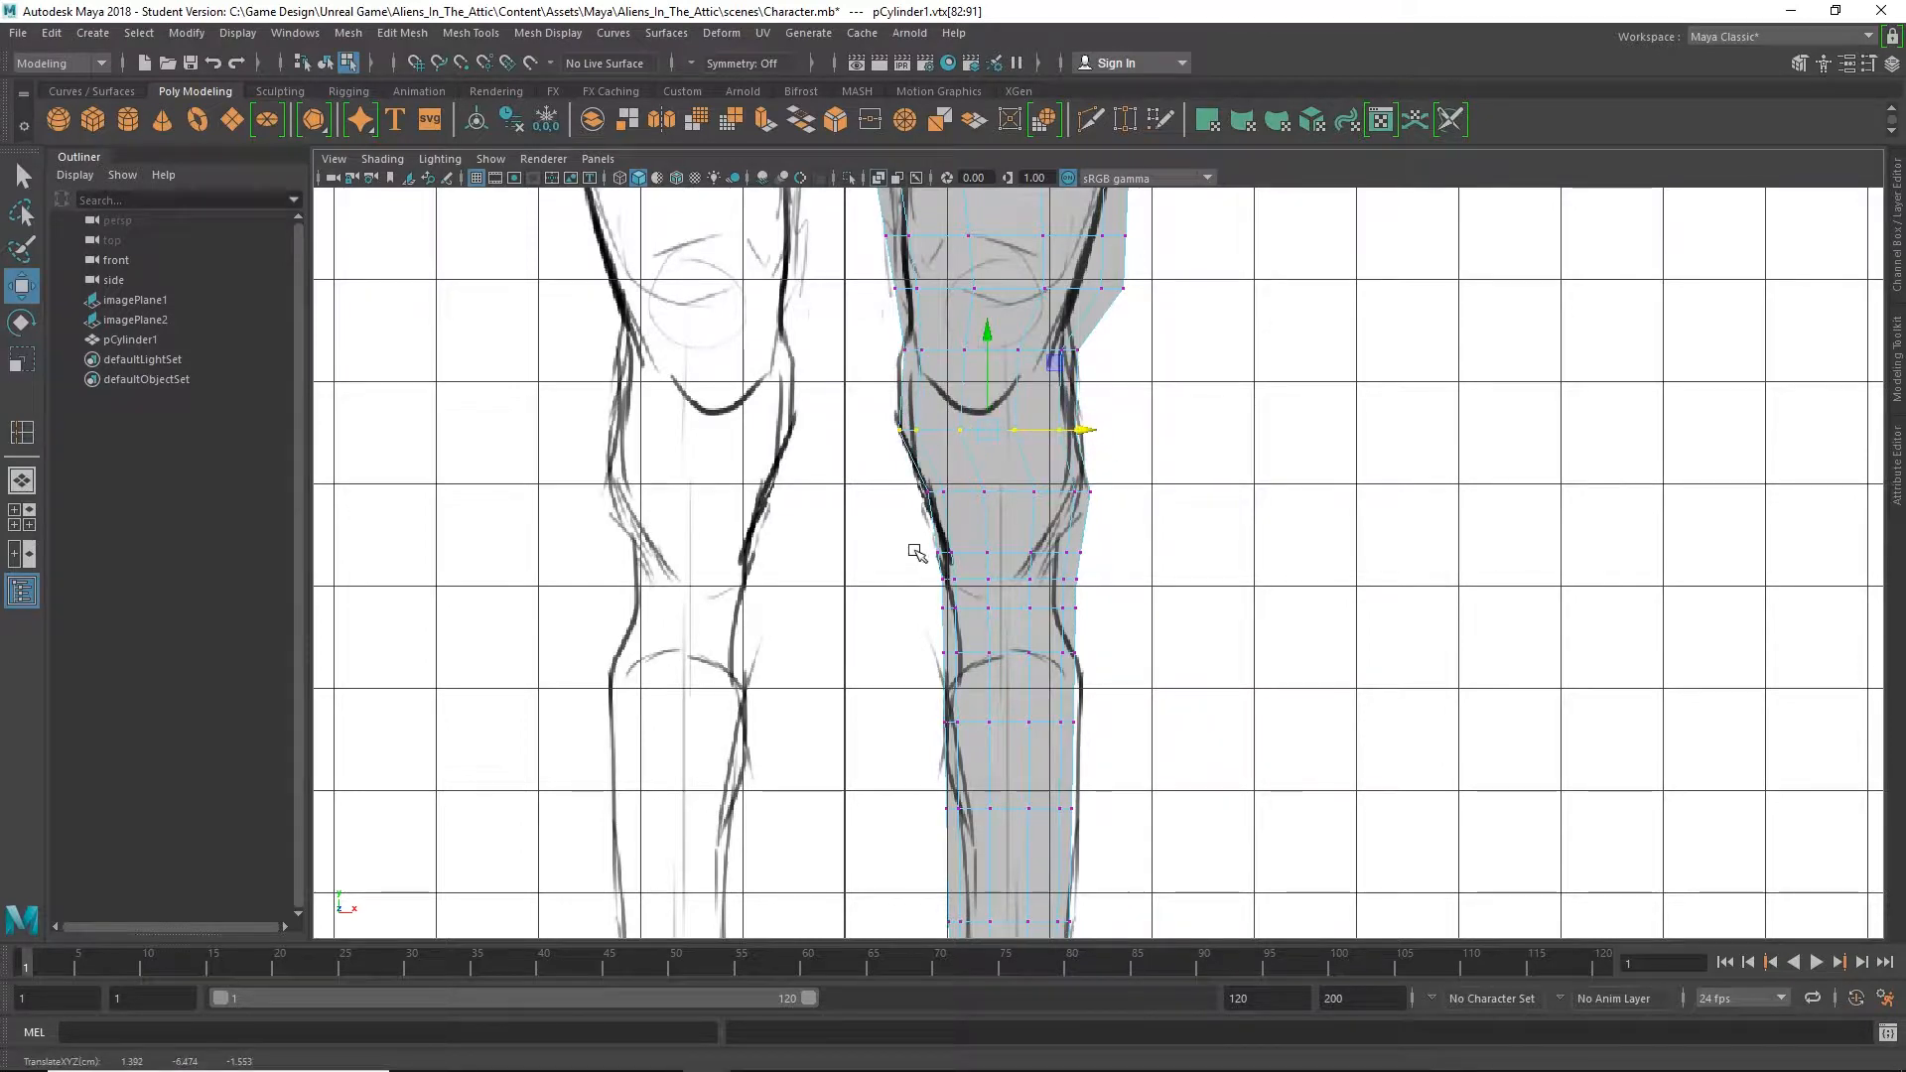
# Narrow and shift the next two vertex rows down so the leg tapers toward the joint above the shin
pyautogui.moveTo(900, 529); pyautogui.dragTo(1129, 484)
pyautogui.press('r')
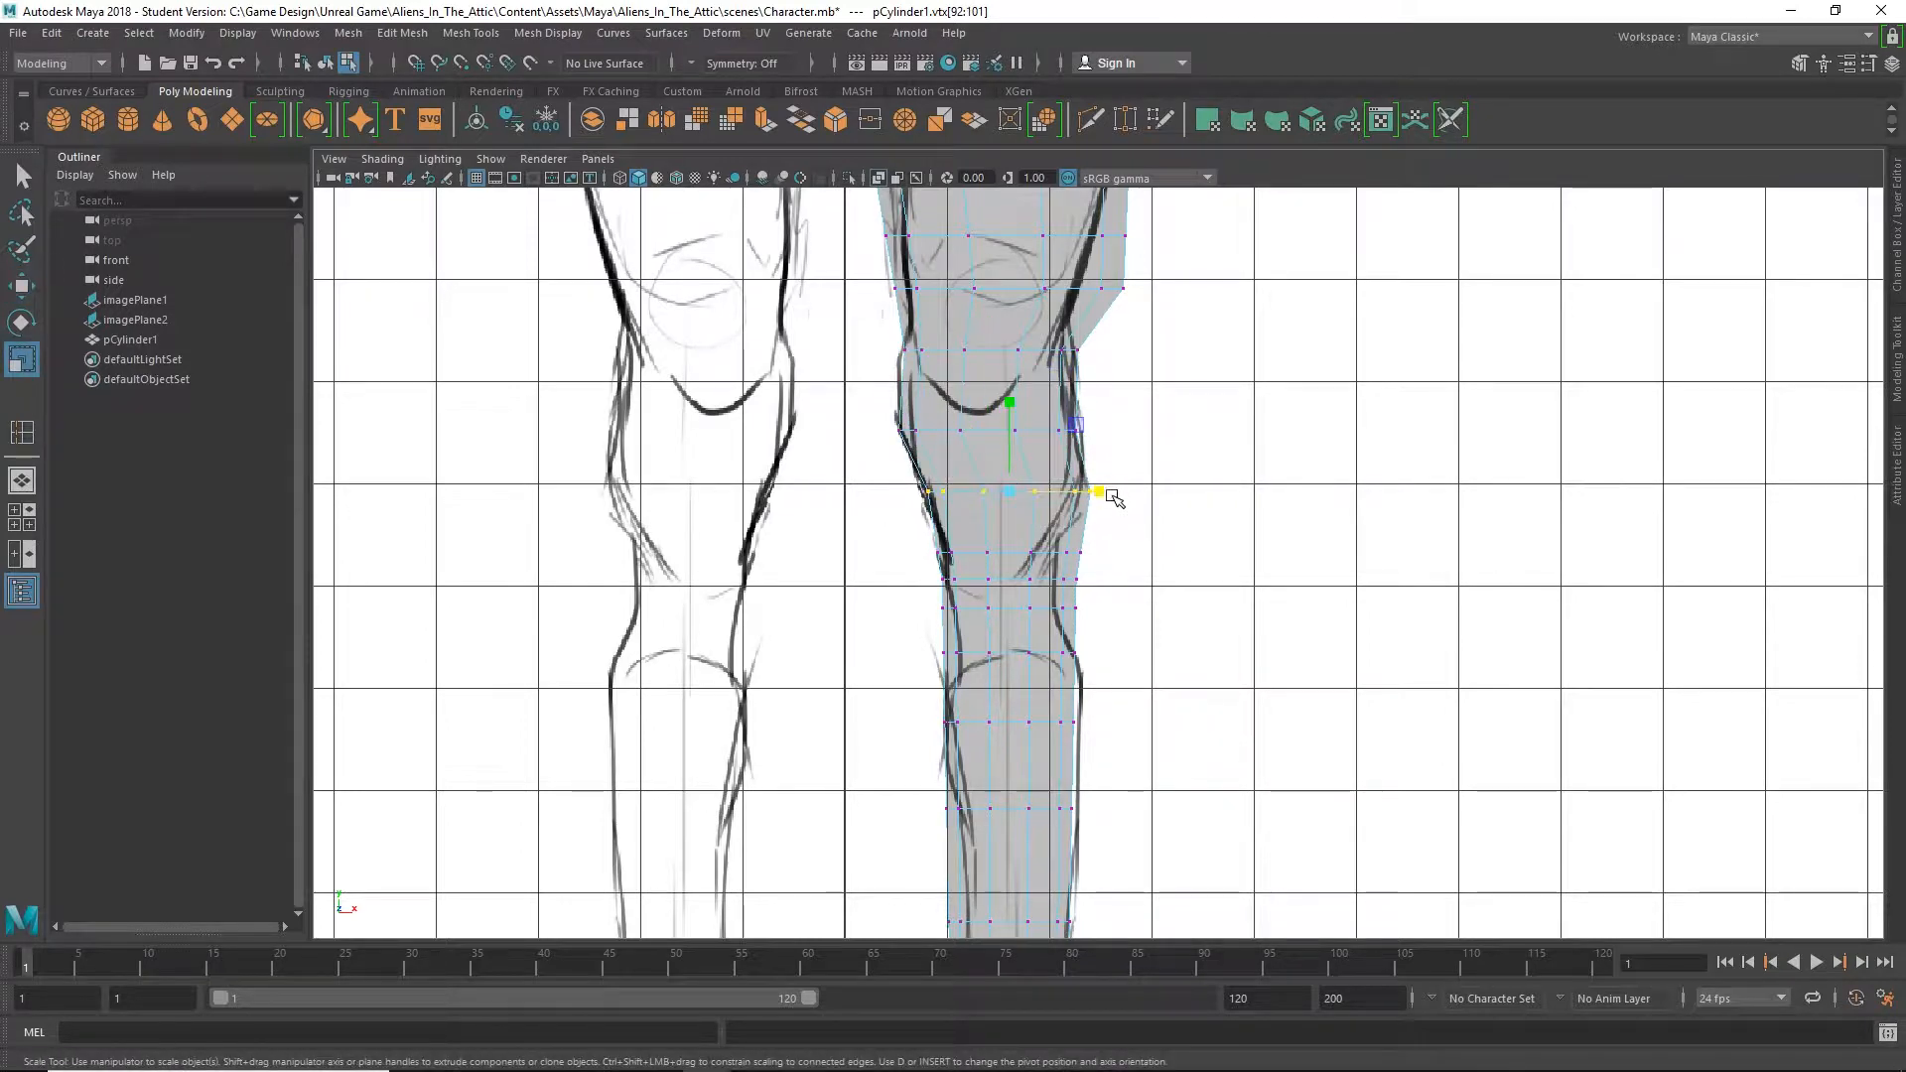
pyautogui.click(1106, 494)
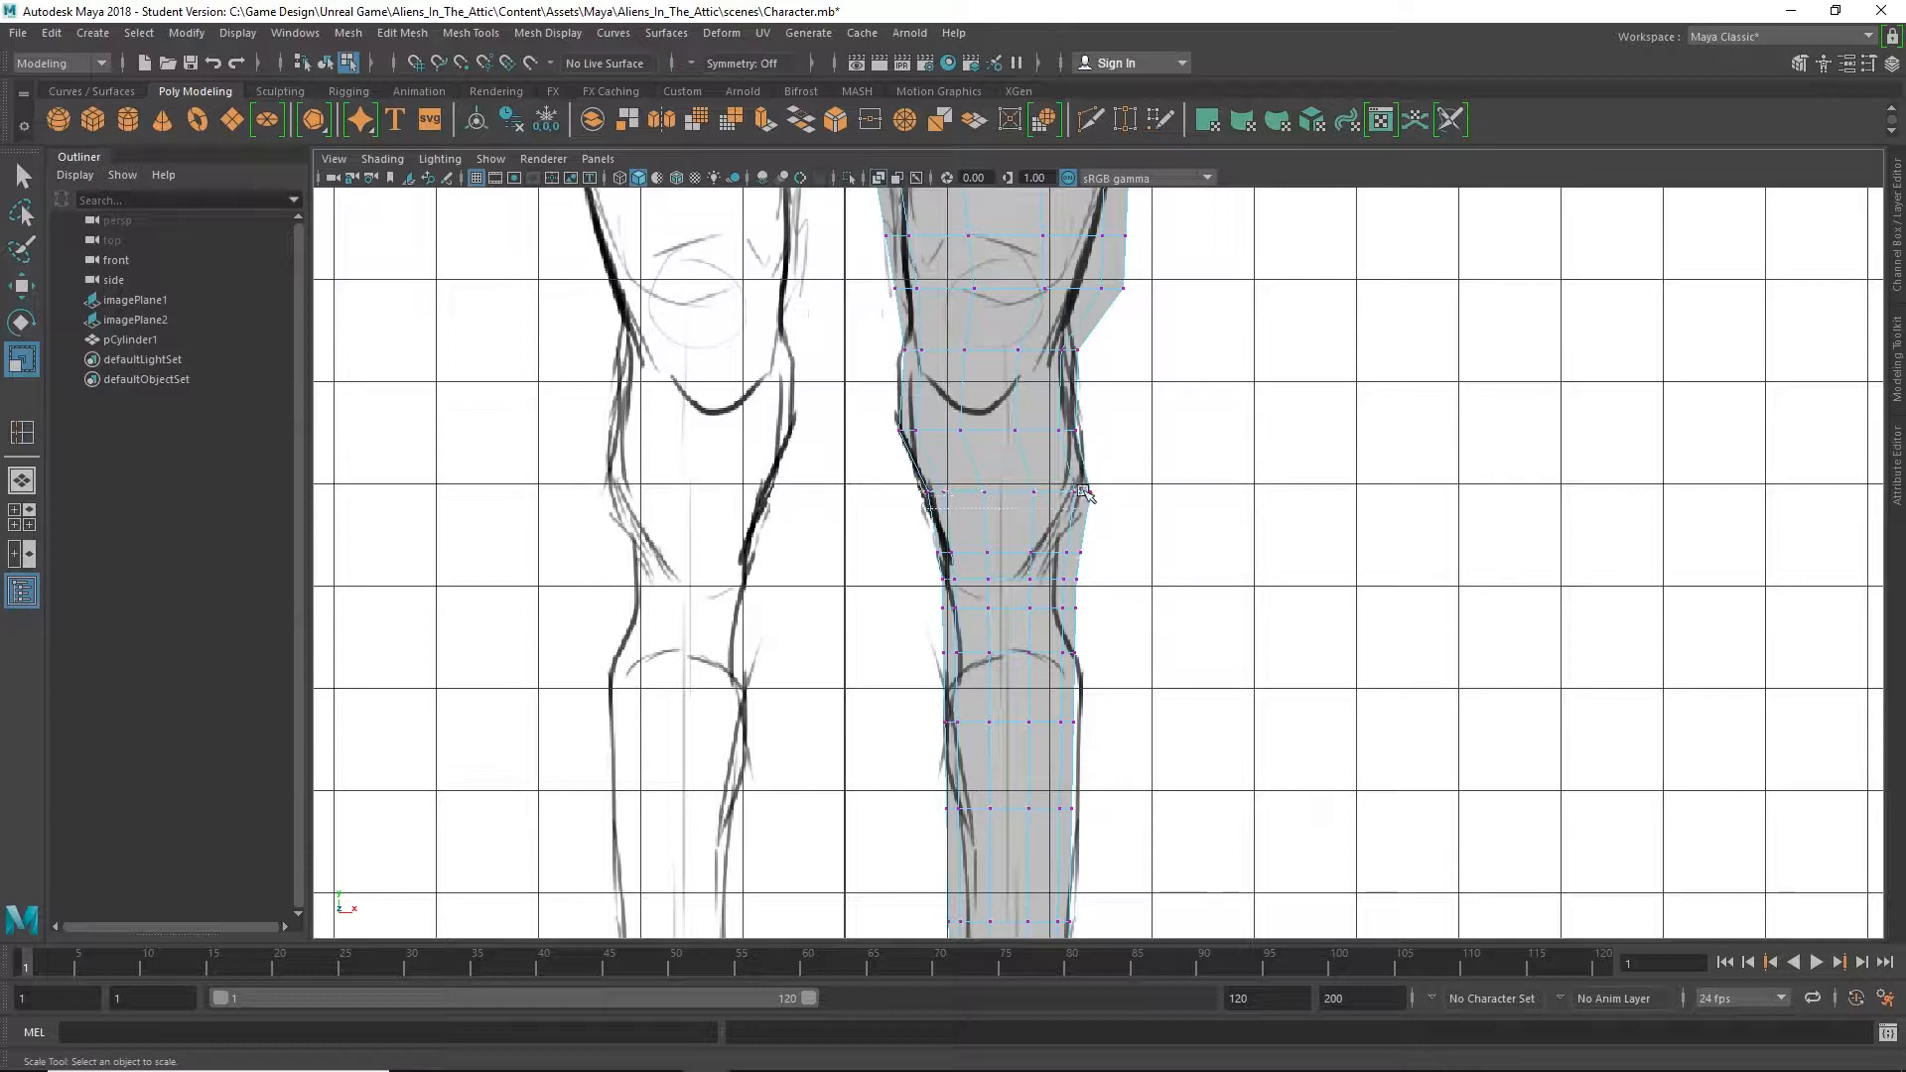
pyautogui.moveTo(1085, 493); pyautogui.dragTo(1094, 494)
pyautogui.press('w')
pyautogui.moveTo(912, 573); pyautogui.dragTo(1089, 553)
pyautogui.press('r')
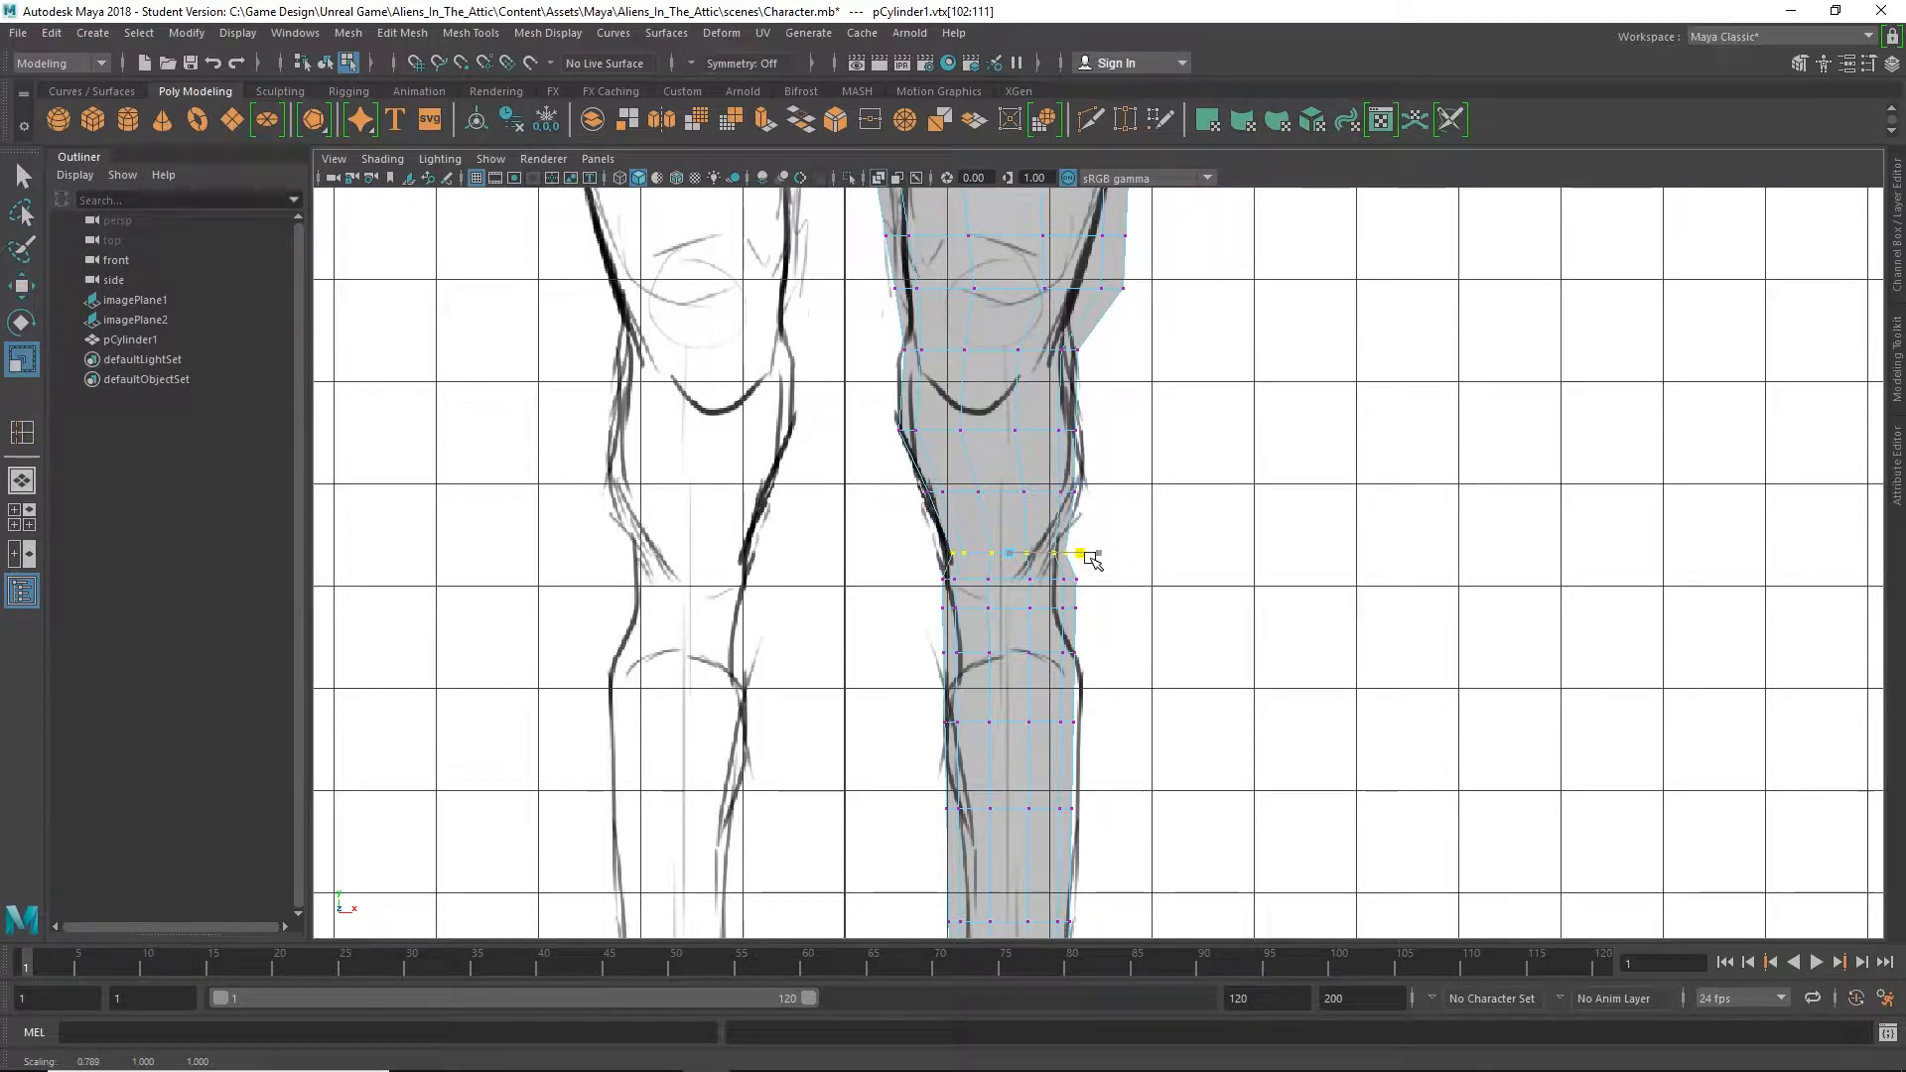
pyautogui.press('w')
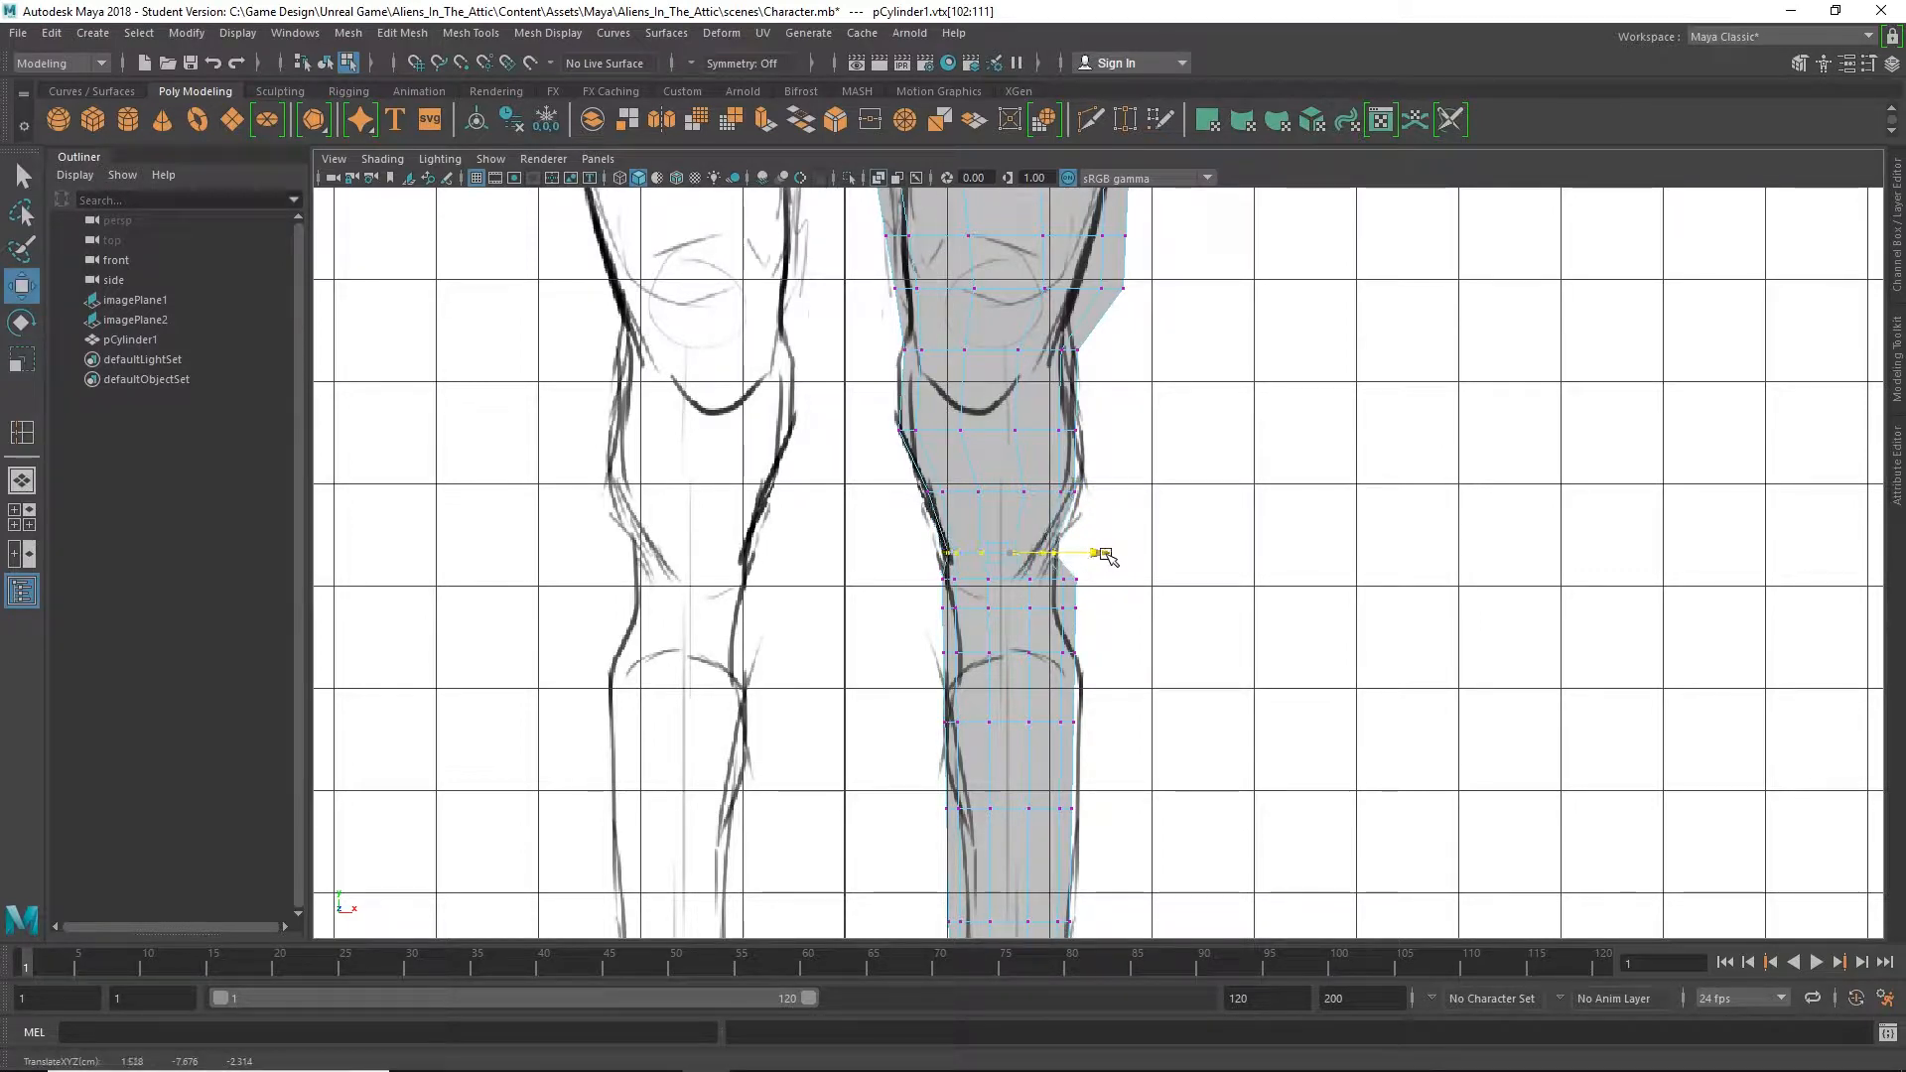
# Narrow the three vertex rows around the joint above the shin to match the front reference outline
pyautogui.moveTo(880, 596); pyautogui.dragTo(1088, 589)
pyautogui.press('r')
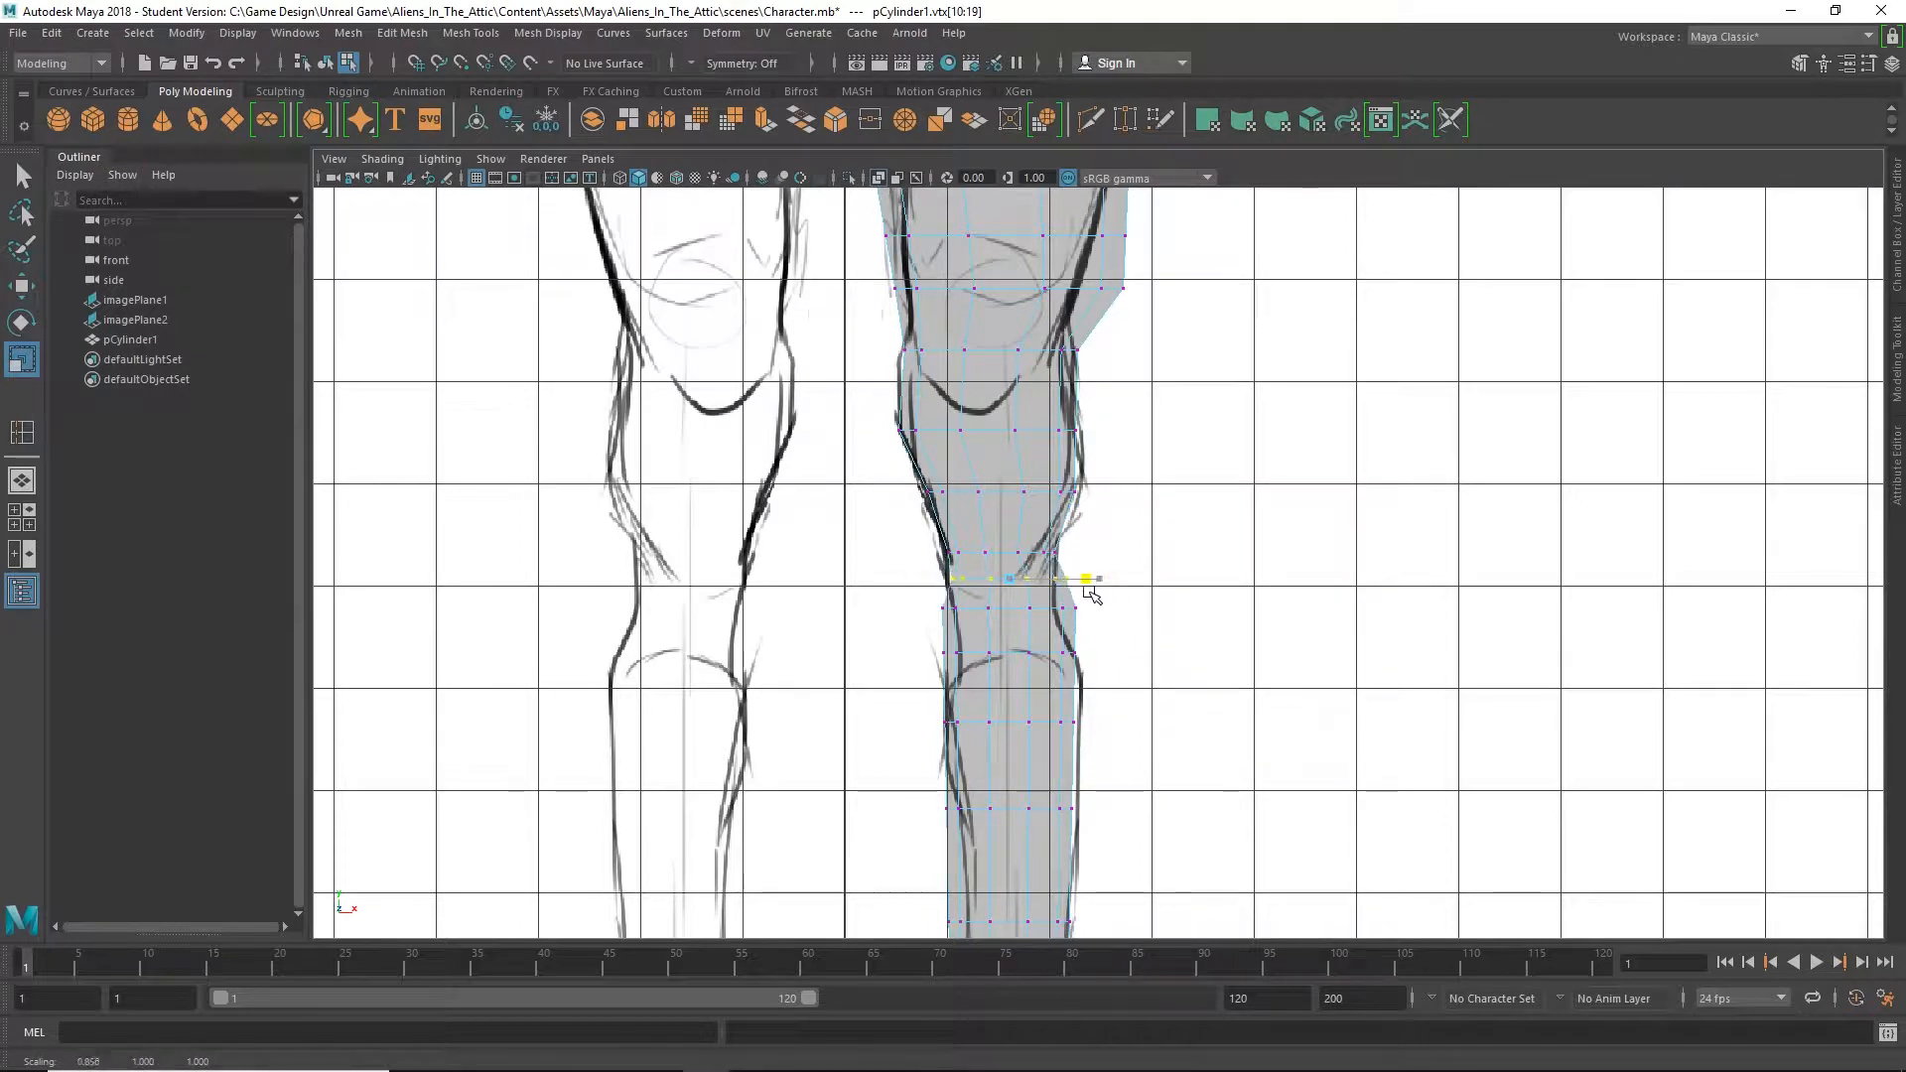
pyautogui.press('w')
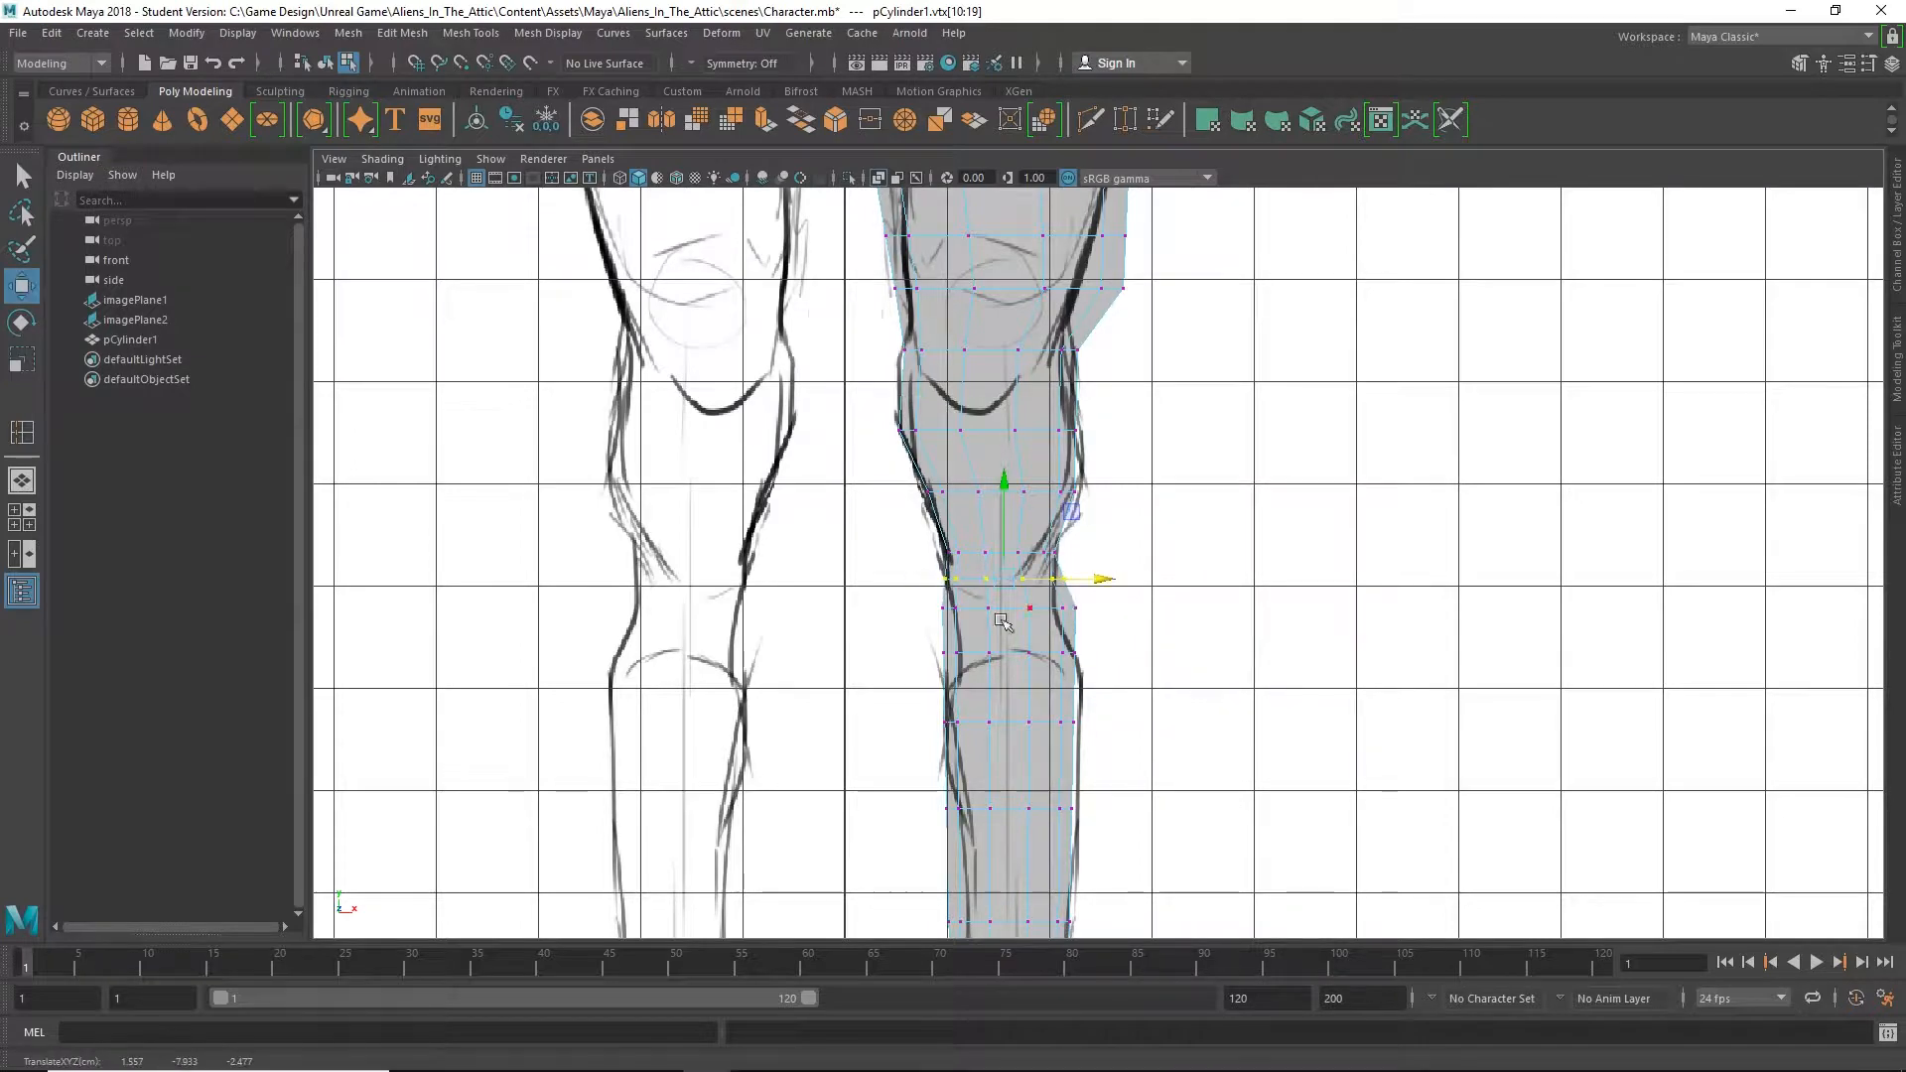
pyautogui.moveTo(919, 632); pyautogui.dragTo(1087, 614)
pyautogui.press('r')
pyautogui.moveTo(905, 685); pyautogui.dragTo(1085, 657)
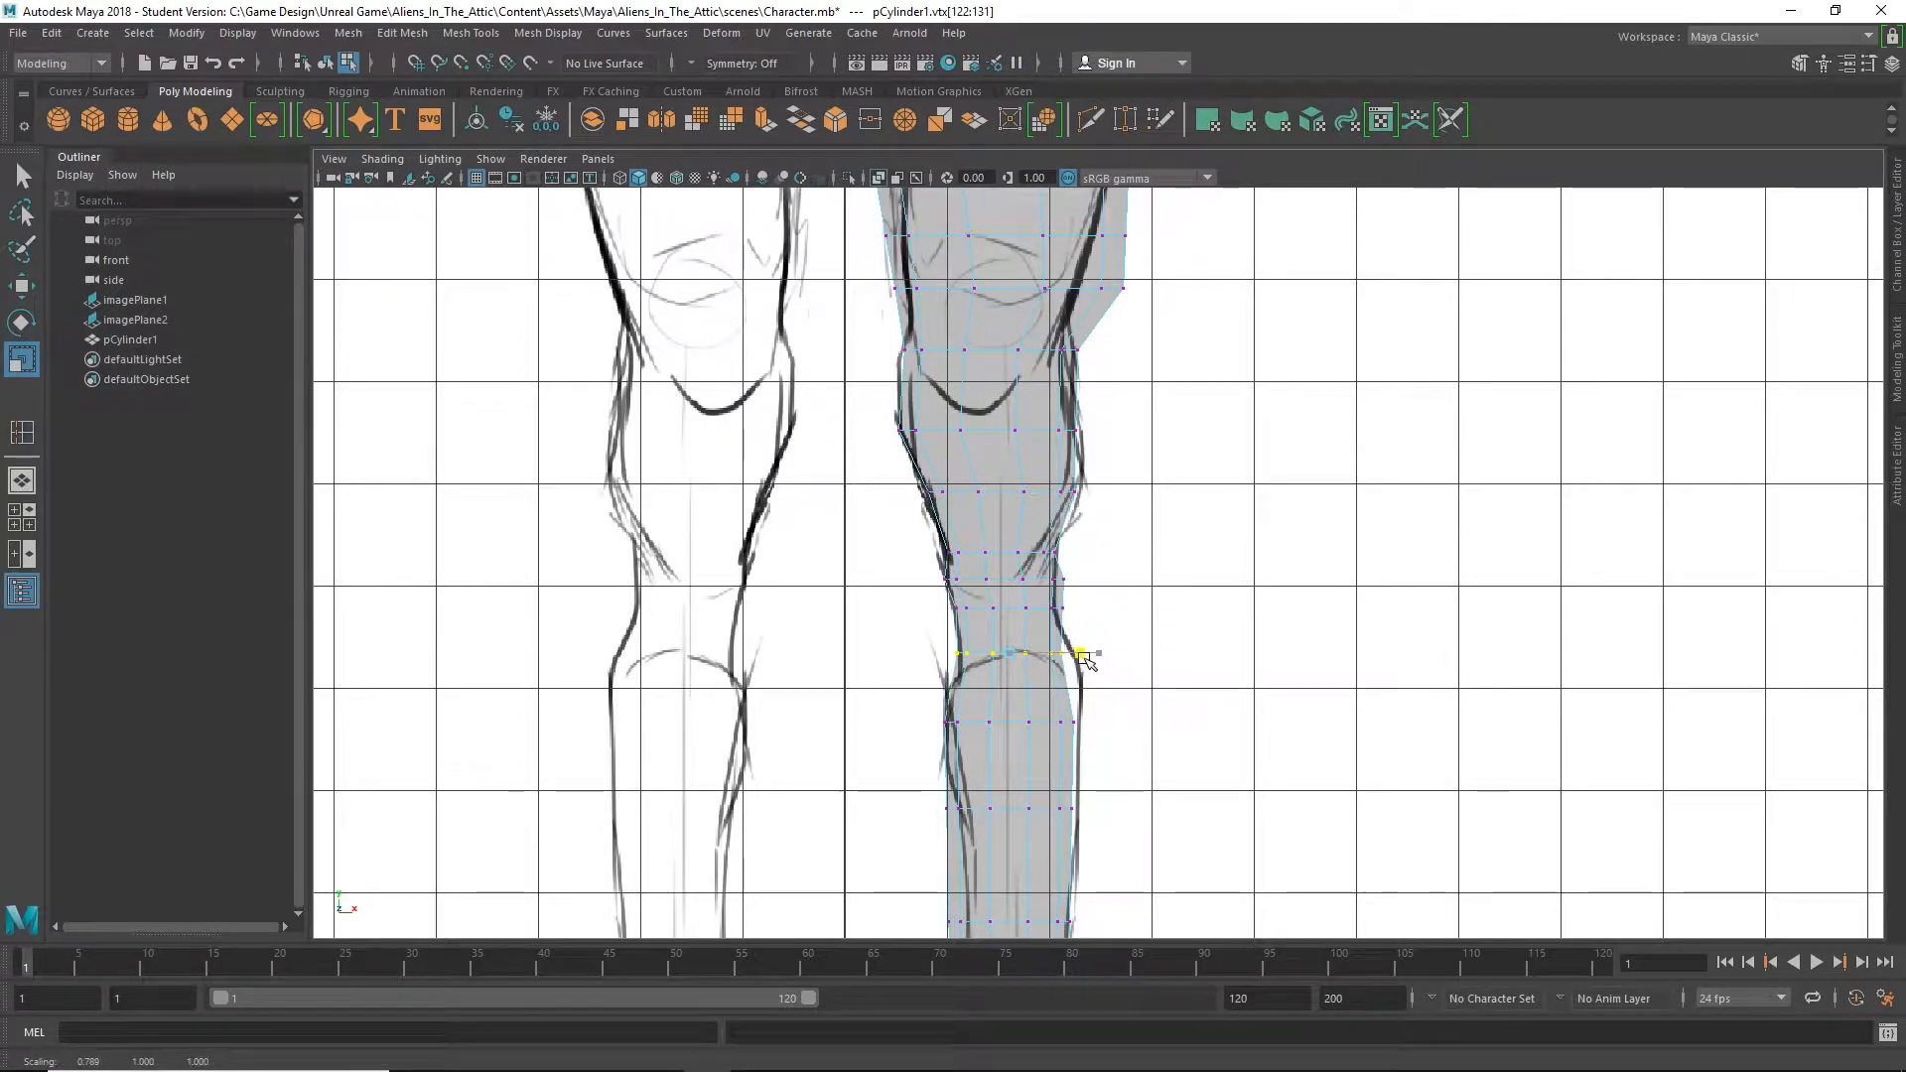
# Widen the vertex row at the shin's bulge and fit the row beneath it to the front reference outline
pyautogui.moveTo(909, 775); pyautogui.dragTo(1109, 705)
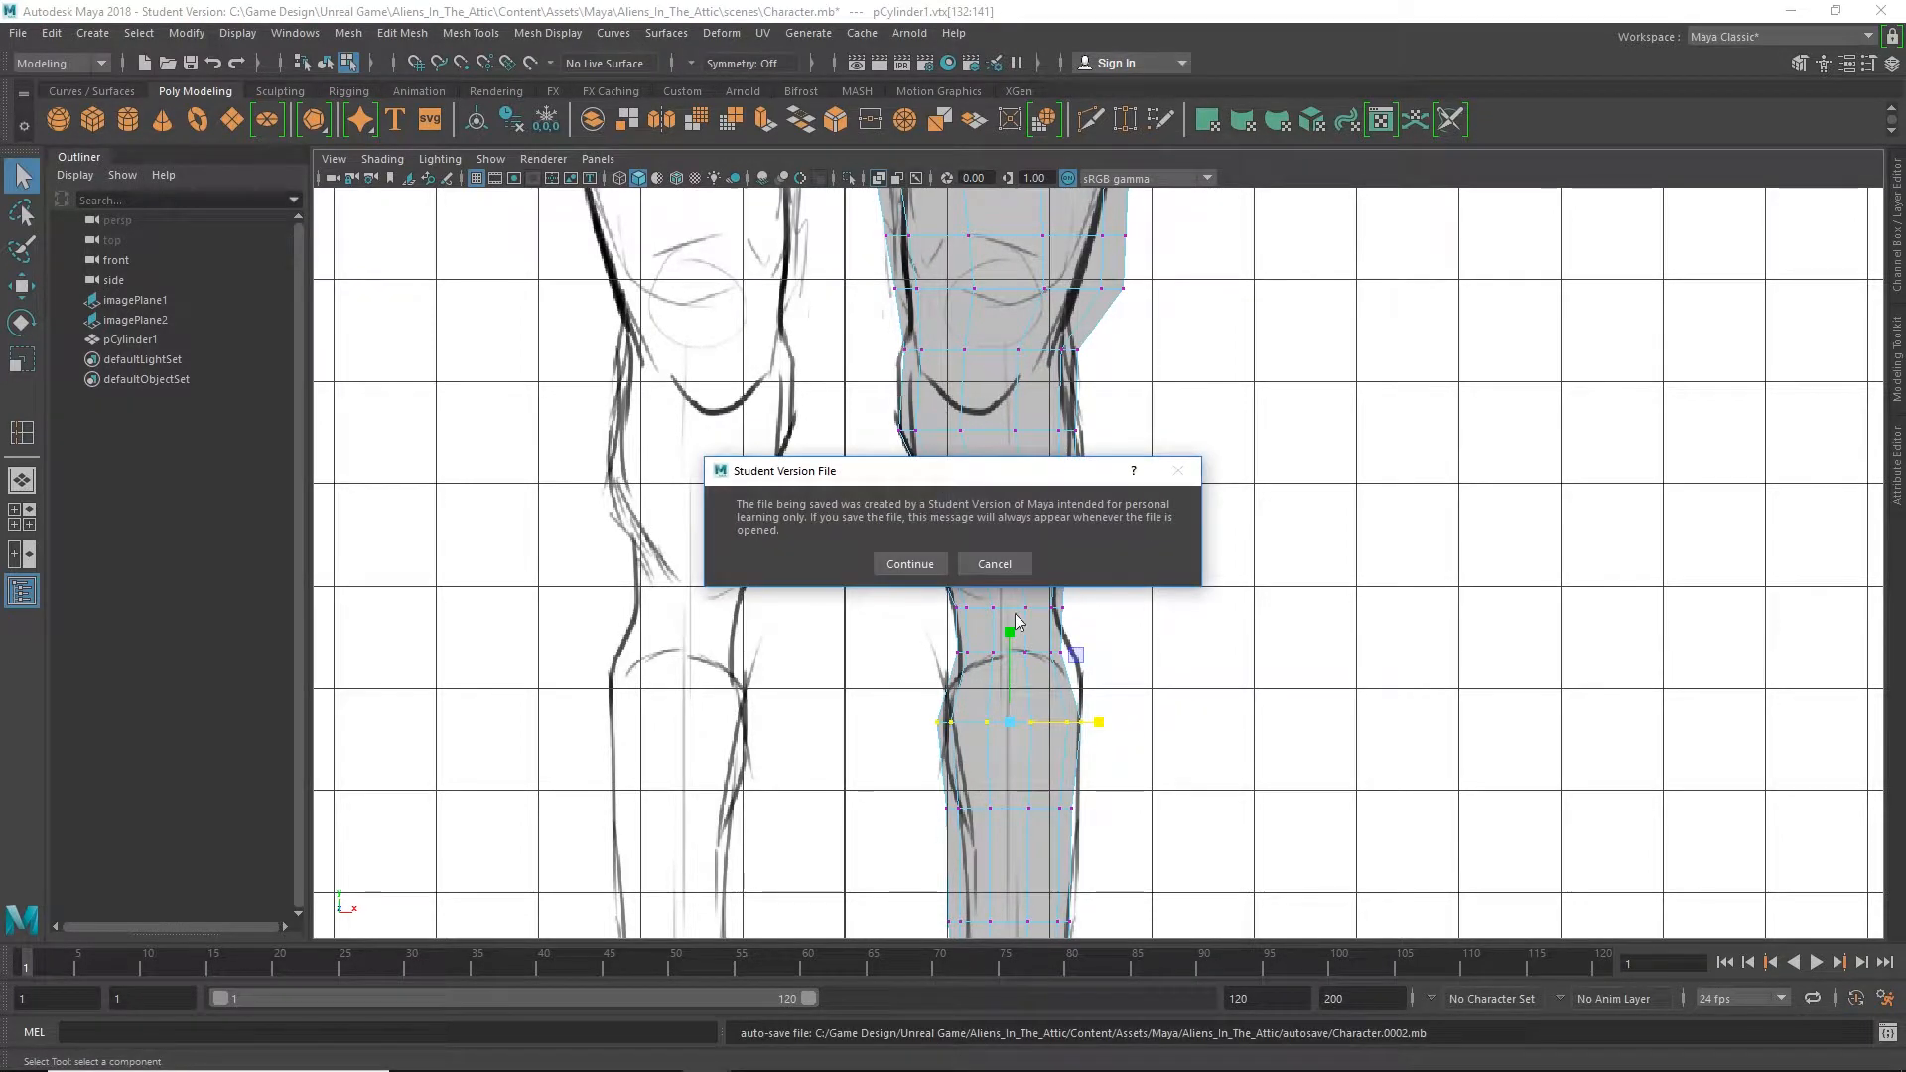
pyautogui.click(921, 562)
pyautogui.moveTo(900, 823); pyautogui.dragTo(1119, 808)
pyautogui.press('w')
pyautogui.press('r')
pyautogui.press('w')
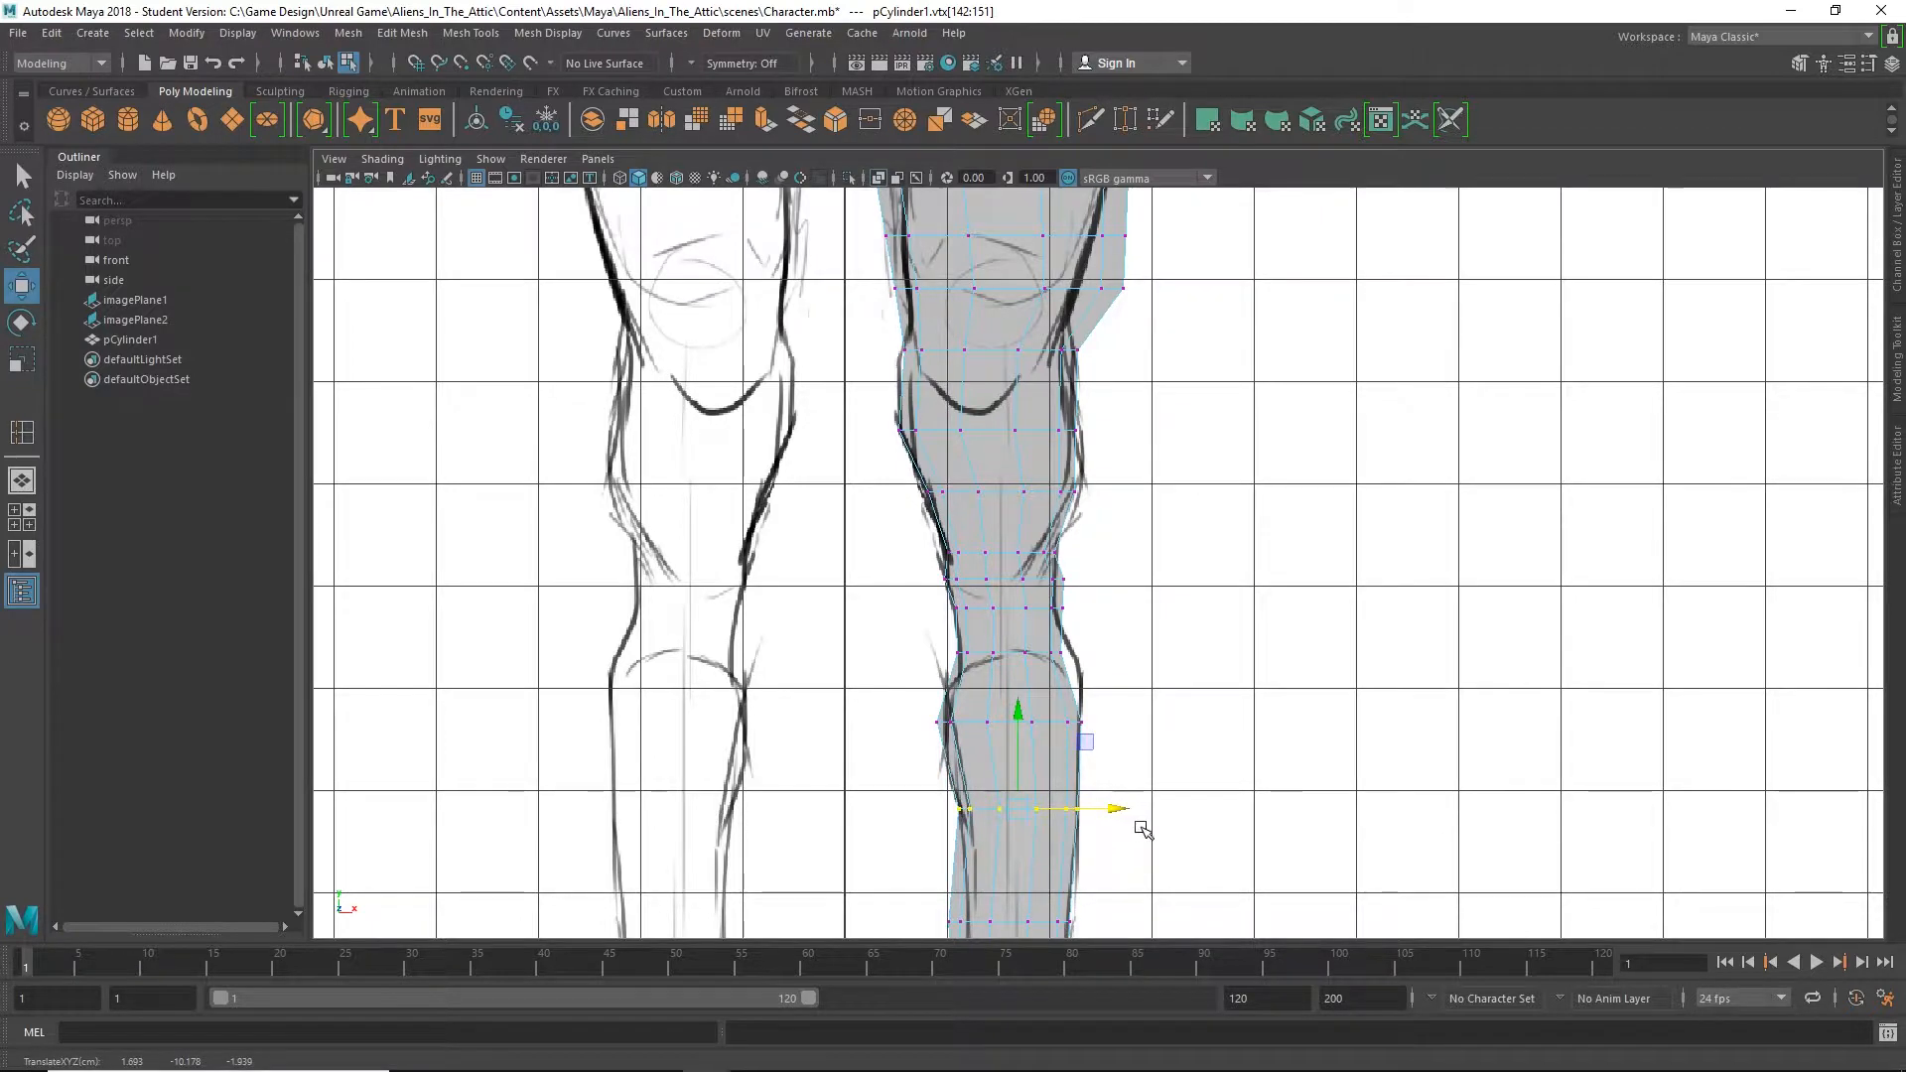
# Scale and shift the two vertex rows in the middle of the shin to fit the front reference outline
pyautogui.keyDown('alt'); pyautogui.moveTo(1143, 829); pyautogui.dragTo(1212, 575, button='middle'); pyautogui.keyUp('alt')
pyautogui.moveTo(979, 715); pyautogui.dragTo(1187, 678)
pyautogui.press('r')
pyautogui.press('w')
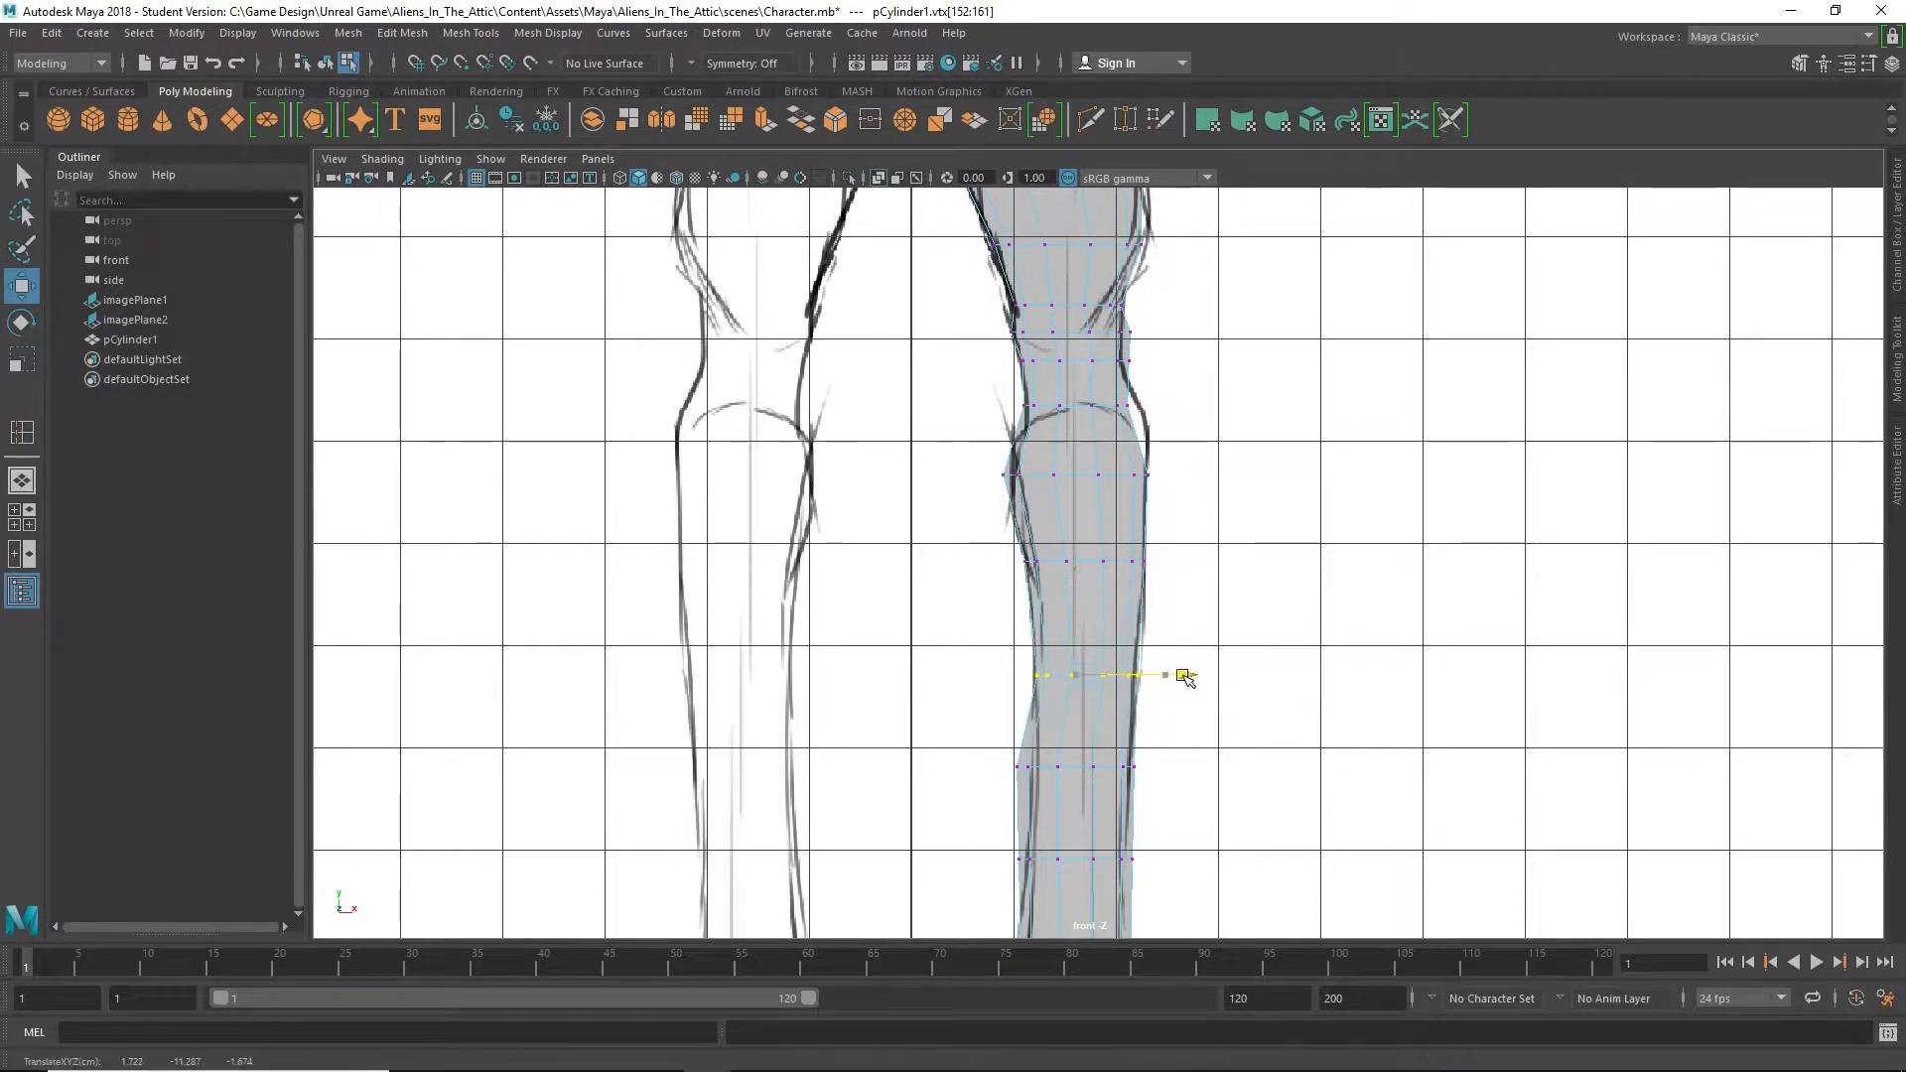
pyautogui.moveTo(1171, 789); pyautogui.dragTo(969, 757)
pyautogui.press('r')
pyautogui.moveTo(1157, 774); pyautogui.dragTo(1172, 769)
# Narrow the vertex row just above the ankle to the width of the leg in the front reference
pyautogui.press('w')
pyautogui.moveTo(1008, 846); pyautogui.dragTo(1159, 867)
pyautogui.press('r')
pyautogui.keyDown('alt'); pyautogui.moveTo(1204, 864); pyautogui.dragTo(1259, 592, button='middle'); pyautogui.keyUp('alt')
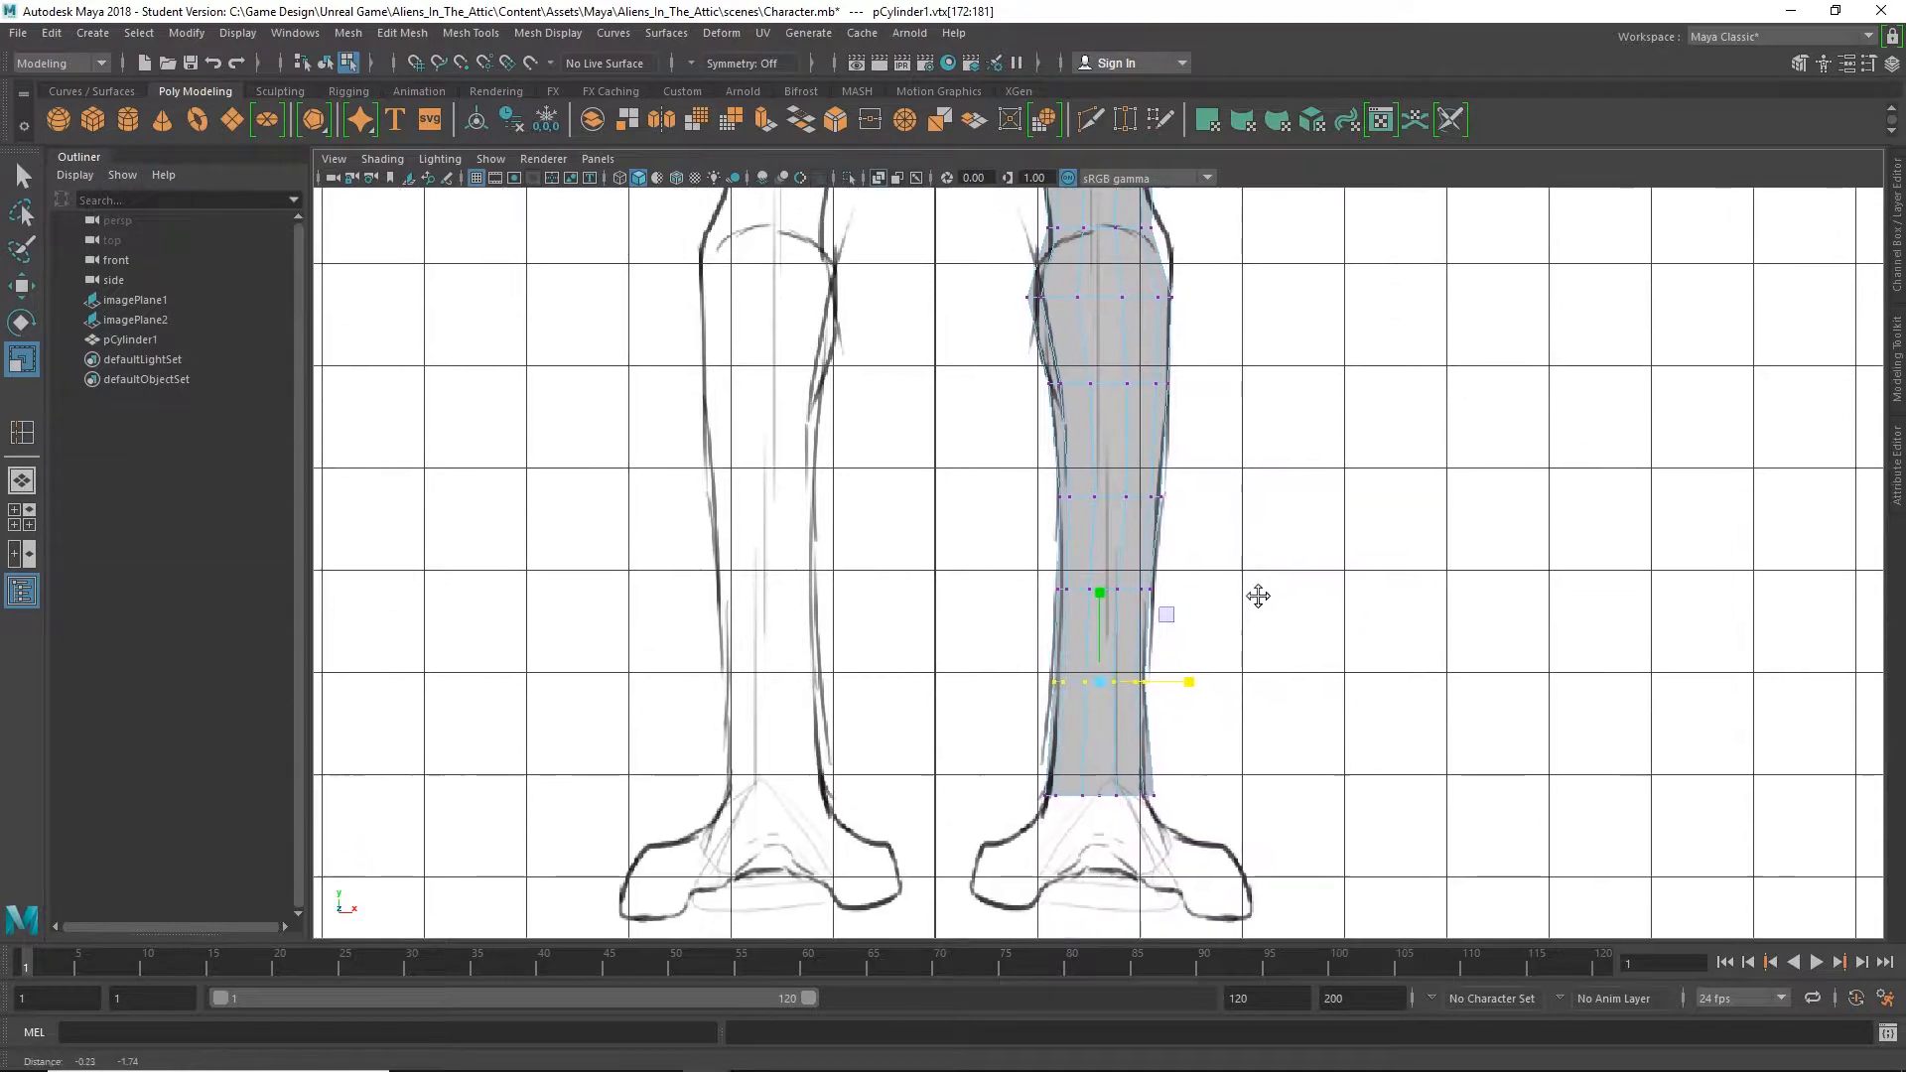
# Fit the ankle's bottom vertex row and the vertex row at the base of the thigh to the front reference outline
pyautogui.moveTo(970, 821); pyautogui.dragTo(1188, 802)
pyautogui.keyDown('alt'); pyautogui.moveTo(1330, 695); pyautogui.dragTo(1250, 645, button='right'); pyautogui.keyUp('alt')
pyautogui.keyDown('alt'); pyautogui.moveTo(1280, 496); pyautogui.dragTo(1225, 929, button='middle'); pyautogui.keyUp('alt')
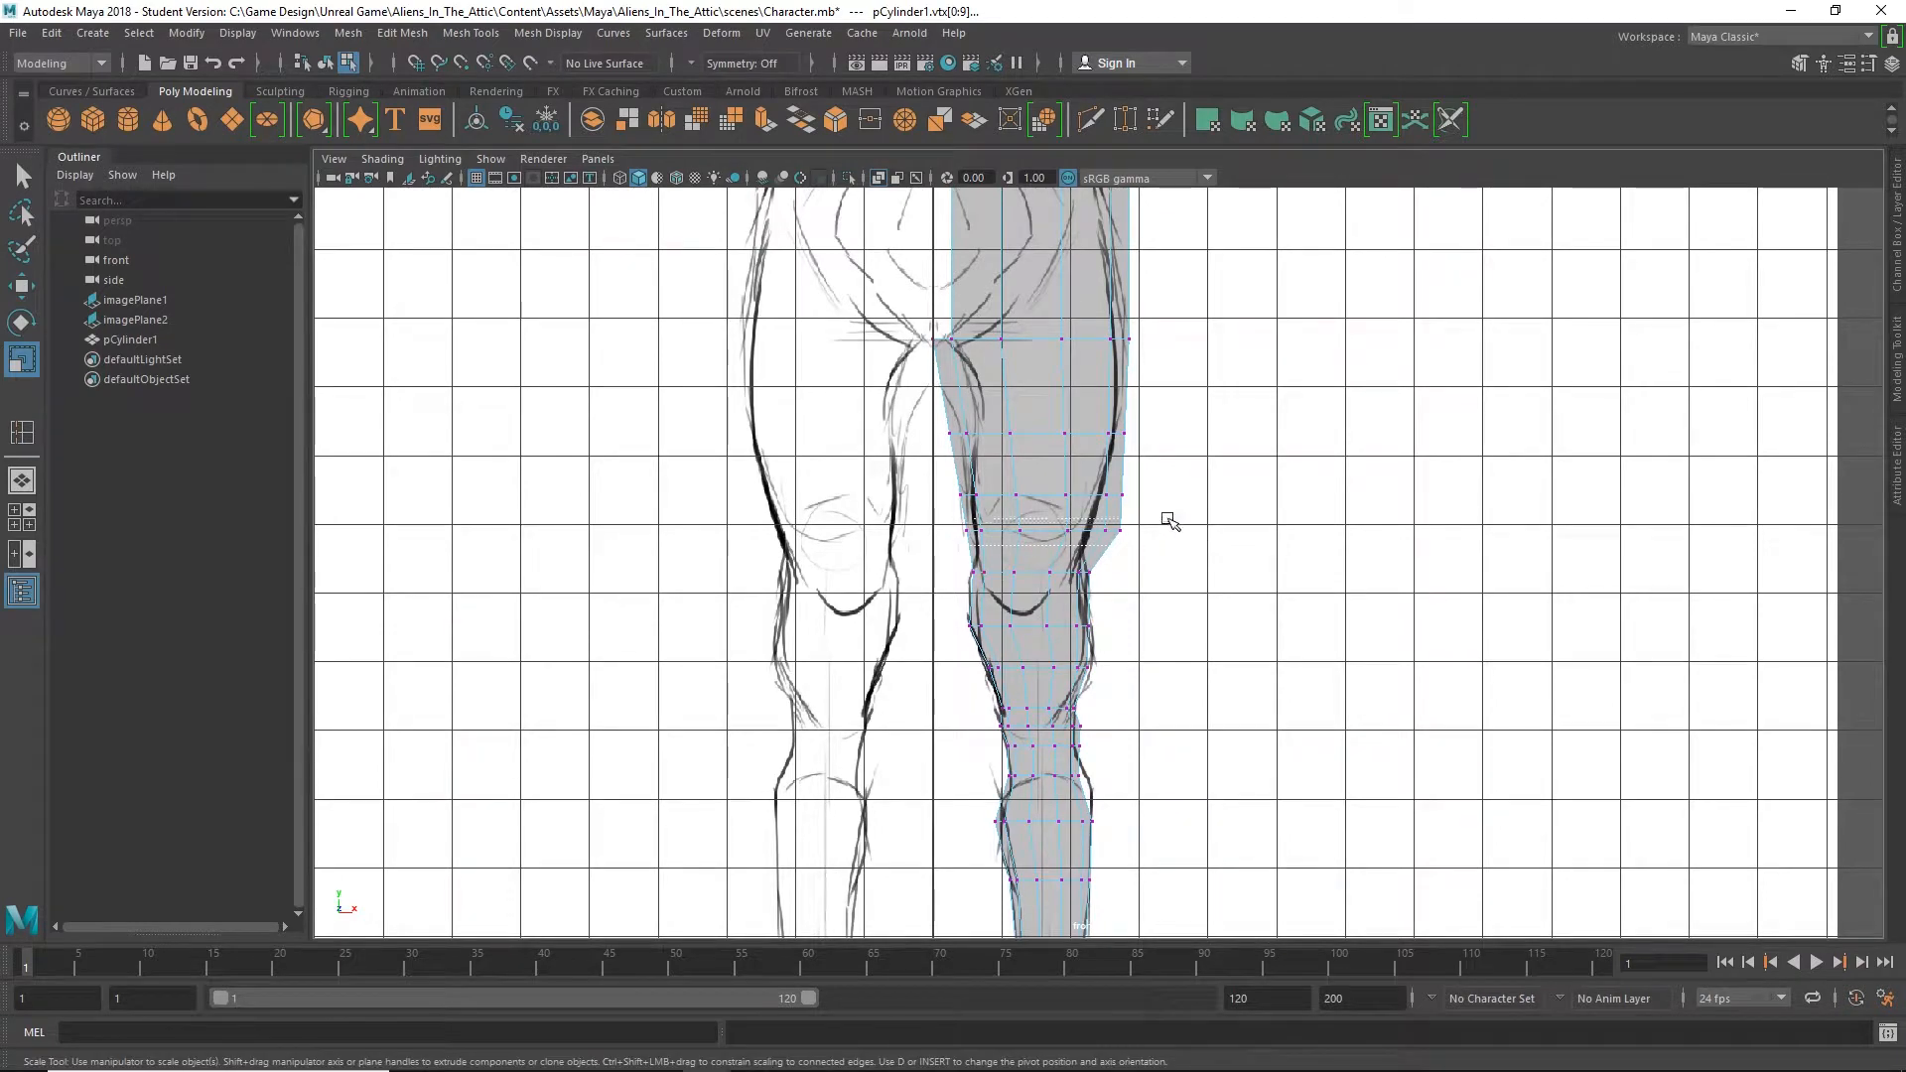
pyautogui.moveTo(1167, 518); pyautogui.dragTo(1131, 531)
pyautogui.press('w')
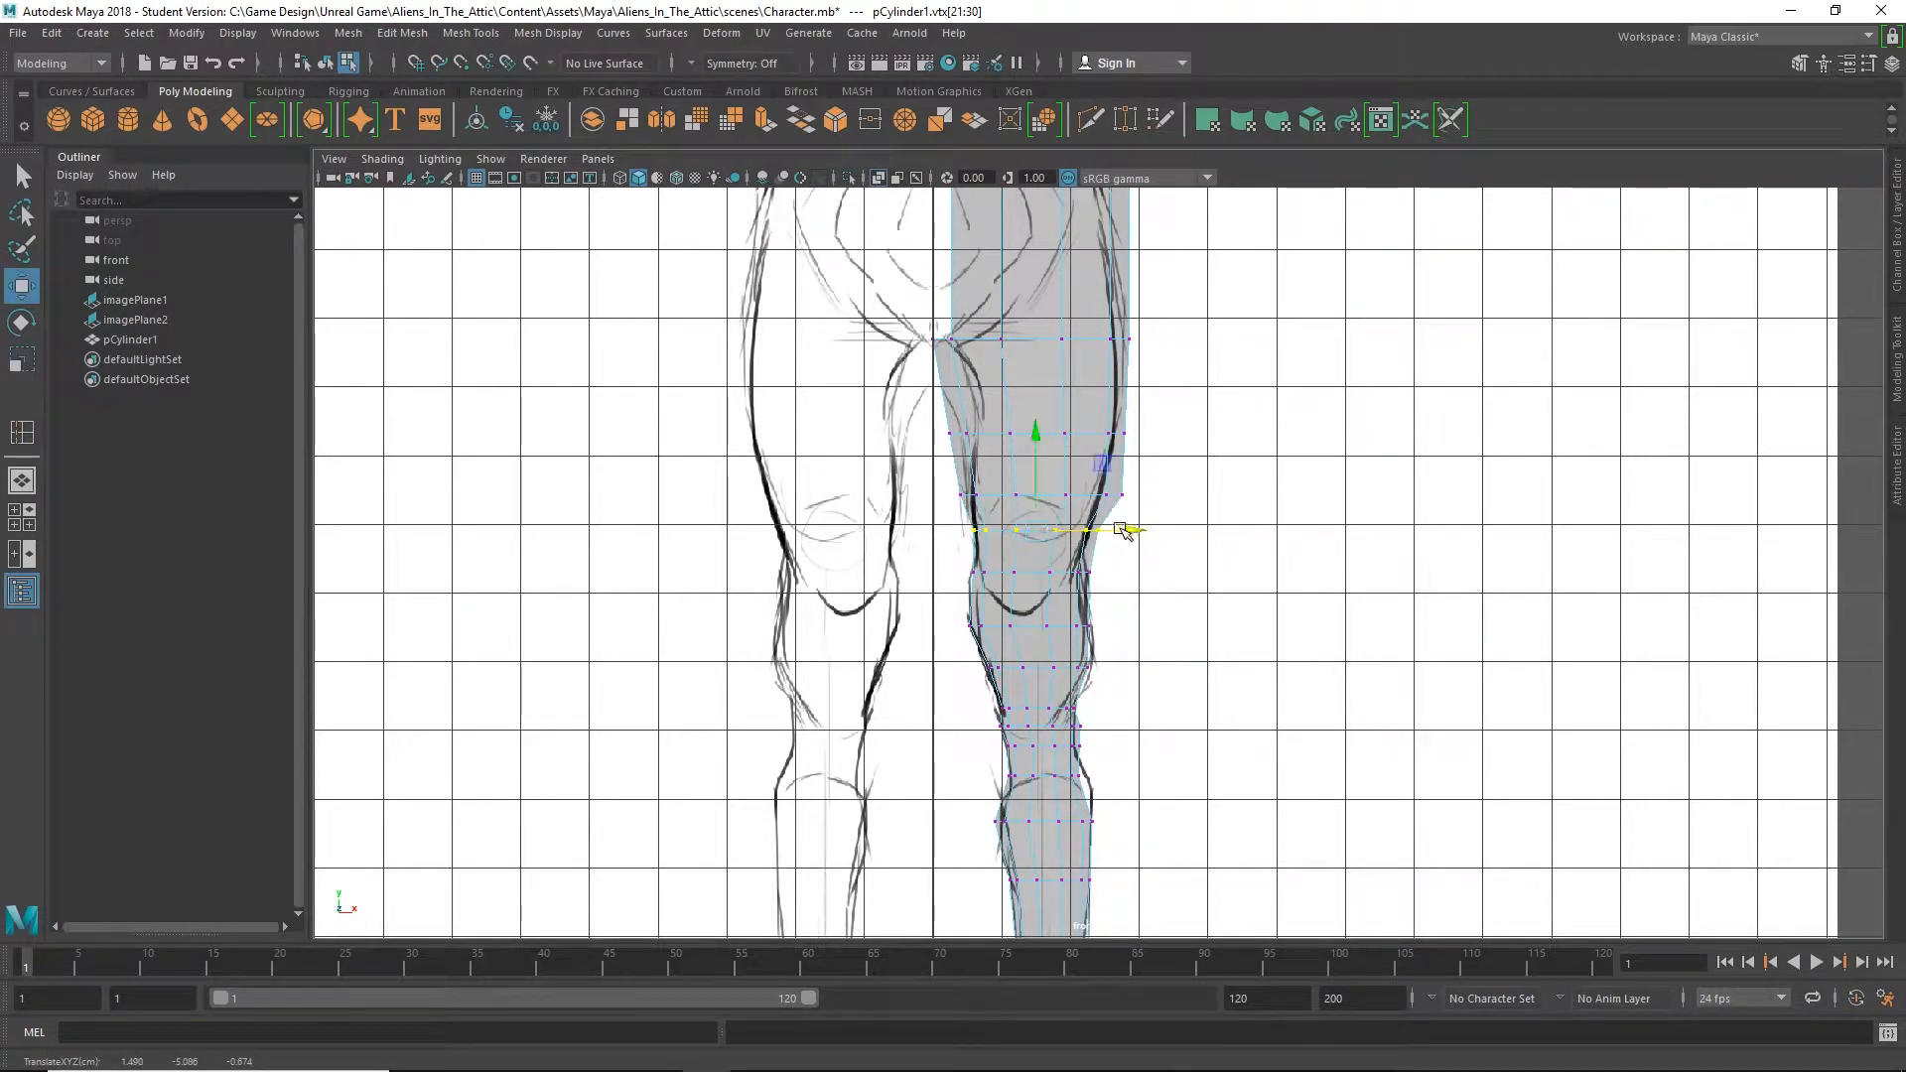
# Narrow and shift the next two vertex rows up the thigh to match the front reference outline
pyautogui.moveTo(941, 504); pyautogui.dragTo(1137, 475)
pyautogui.press('r')
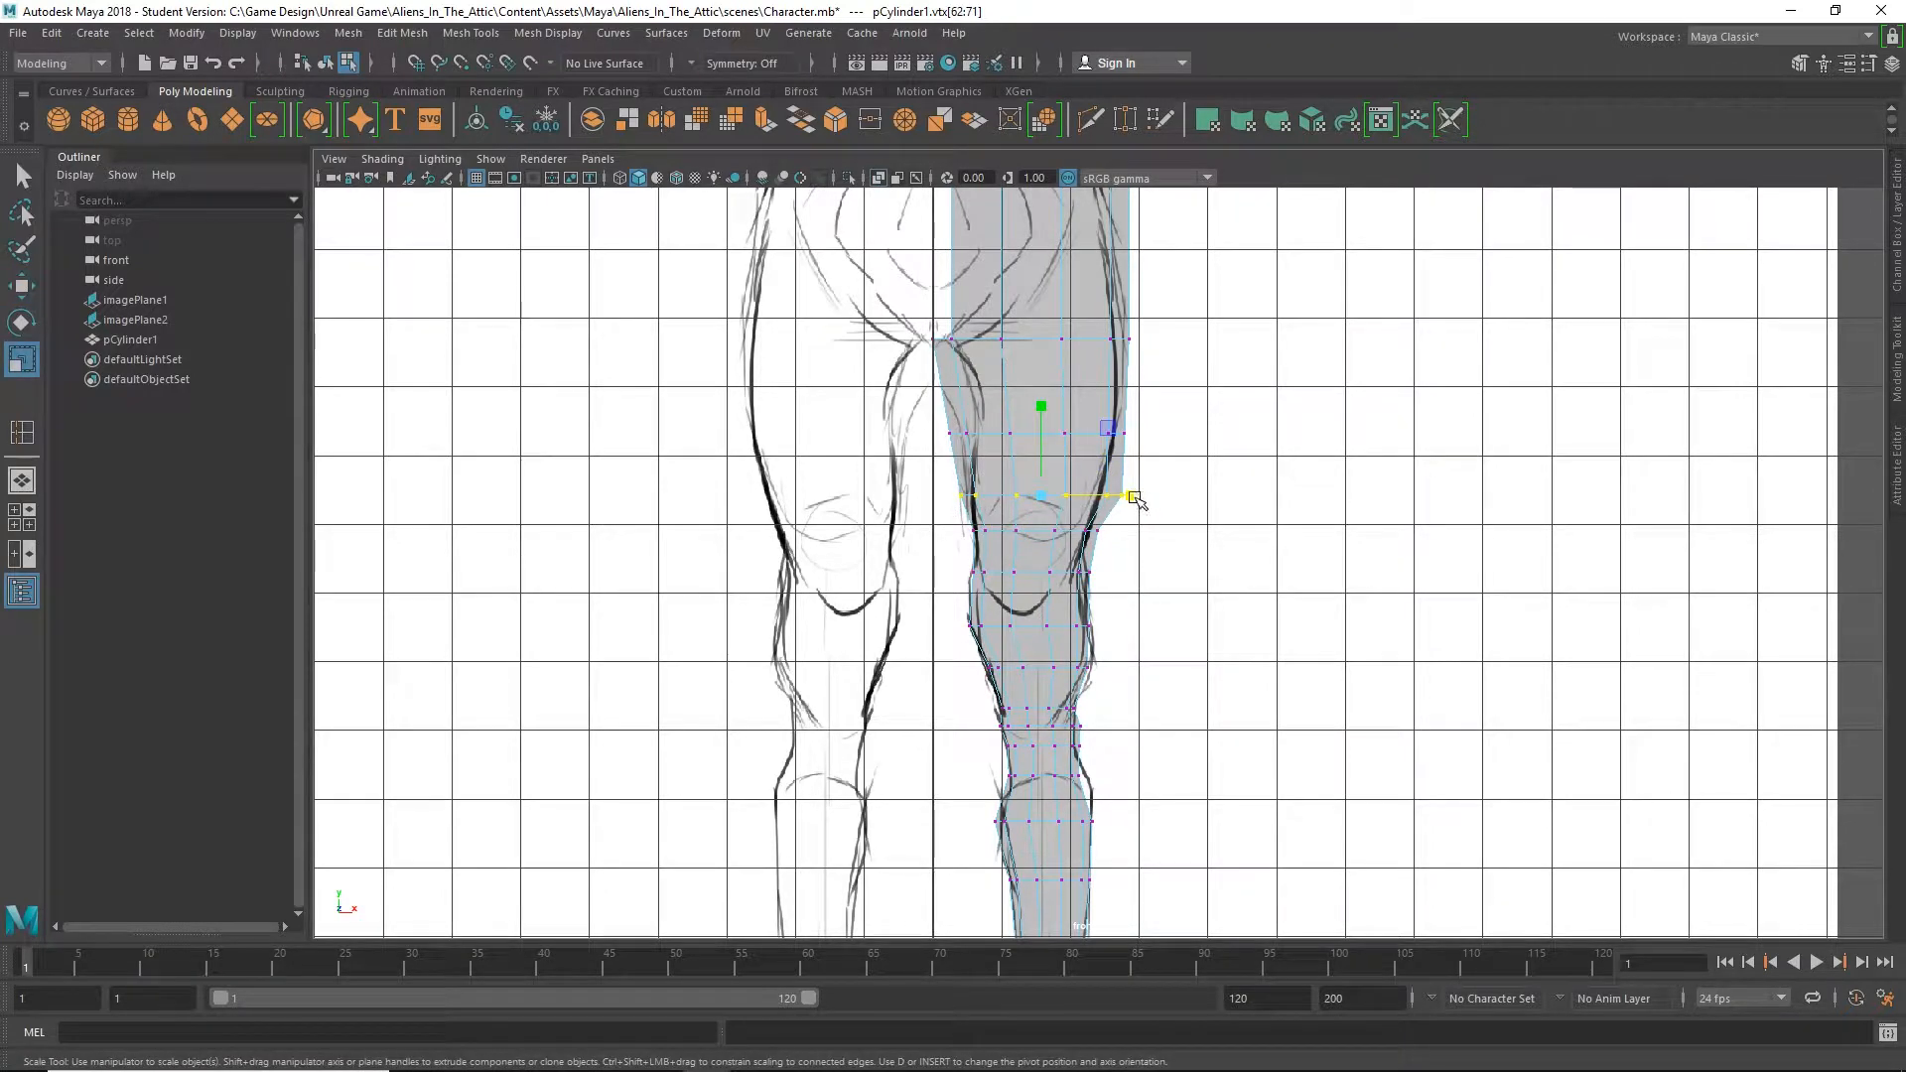
pyautogui.click(1134, 499)
pyautogui.moveTo(931, 512); pyautogui.dragTo(1162, 484)
pyautogui.press('w')
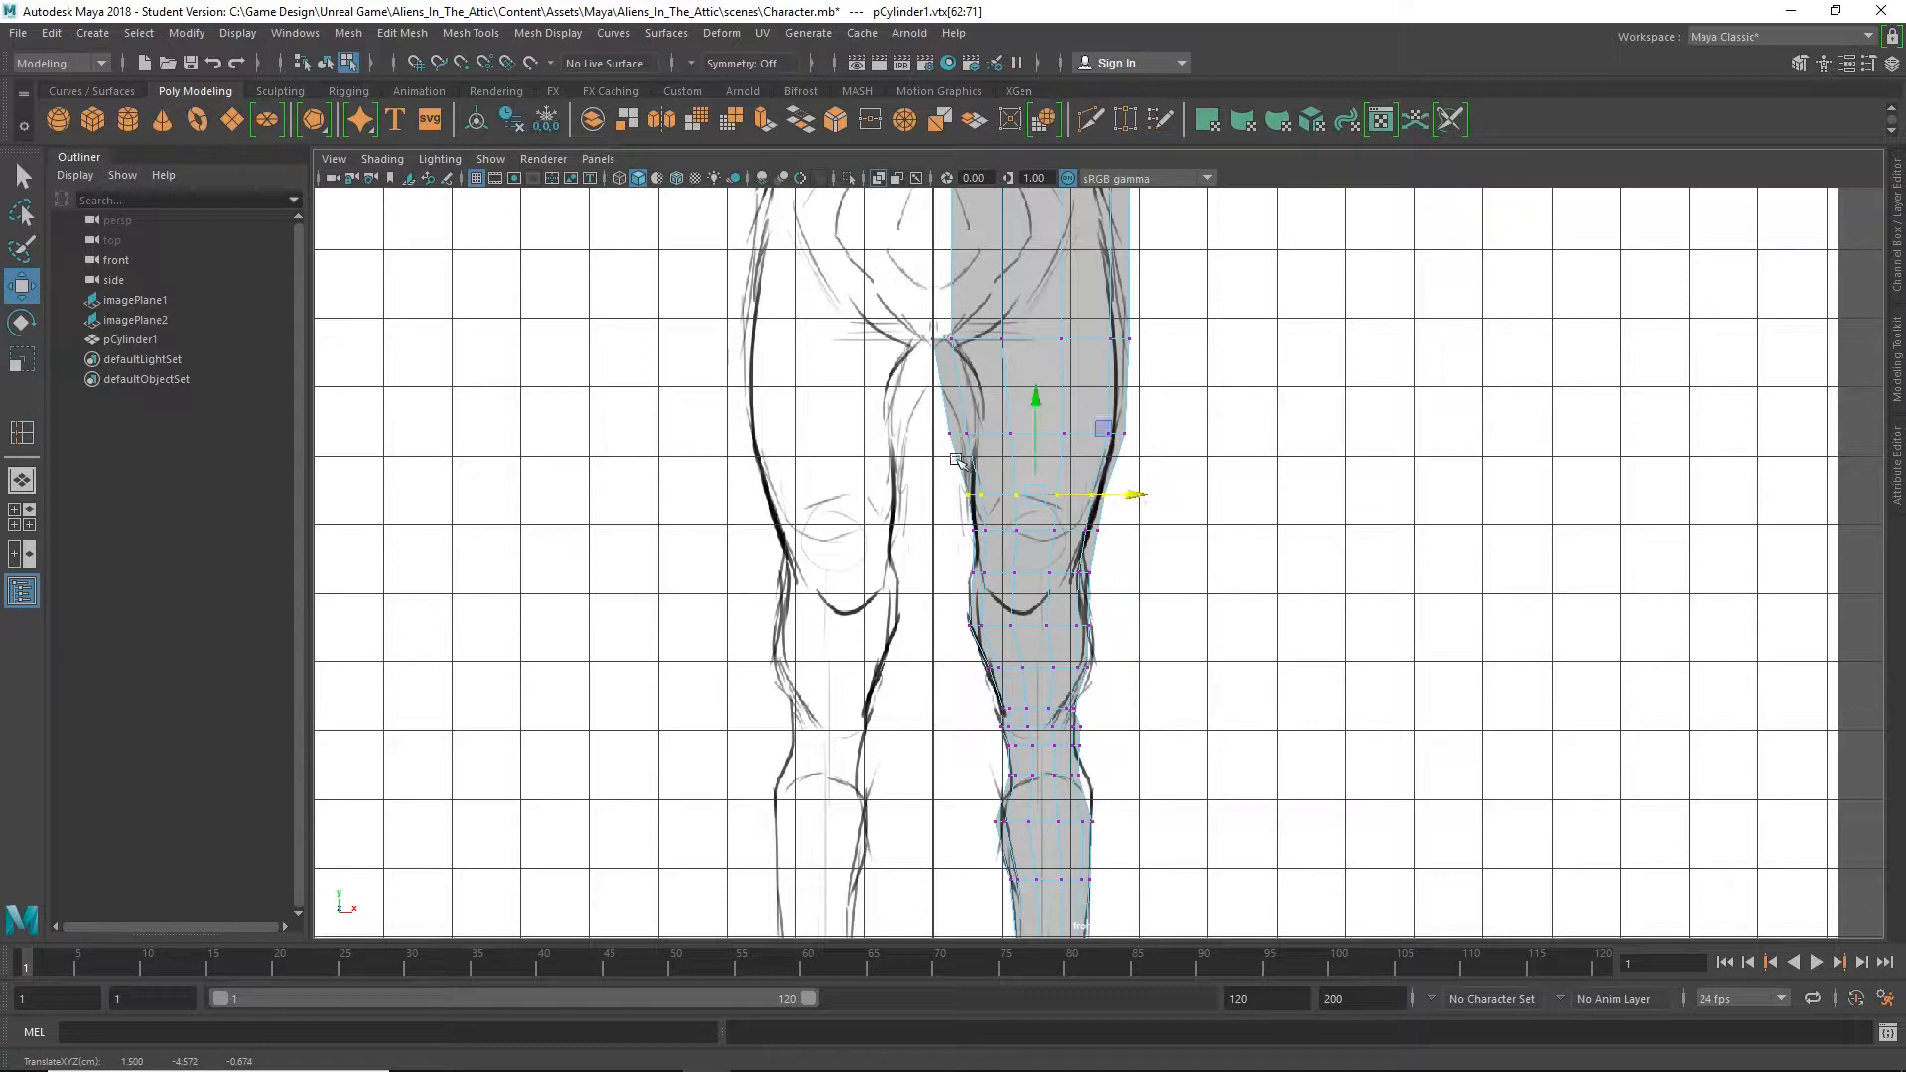
pyautogui.moveTo(947, 404); pyautogui.dragTo(1119, 439)
pyautogui.press('r')
pyautogui.scroll(-1, 1200, 407)
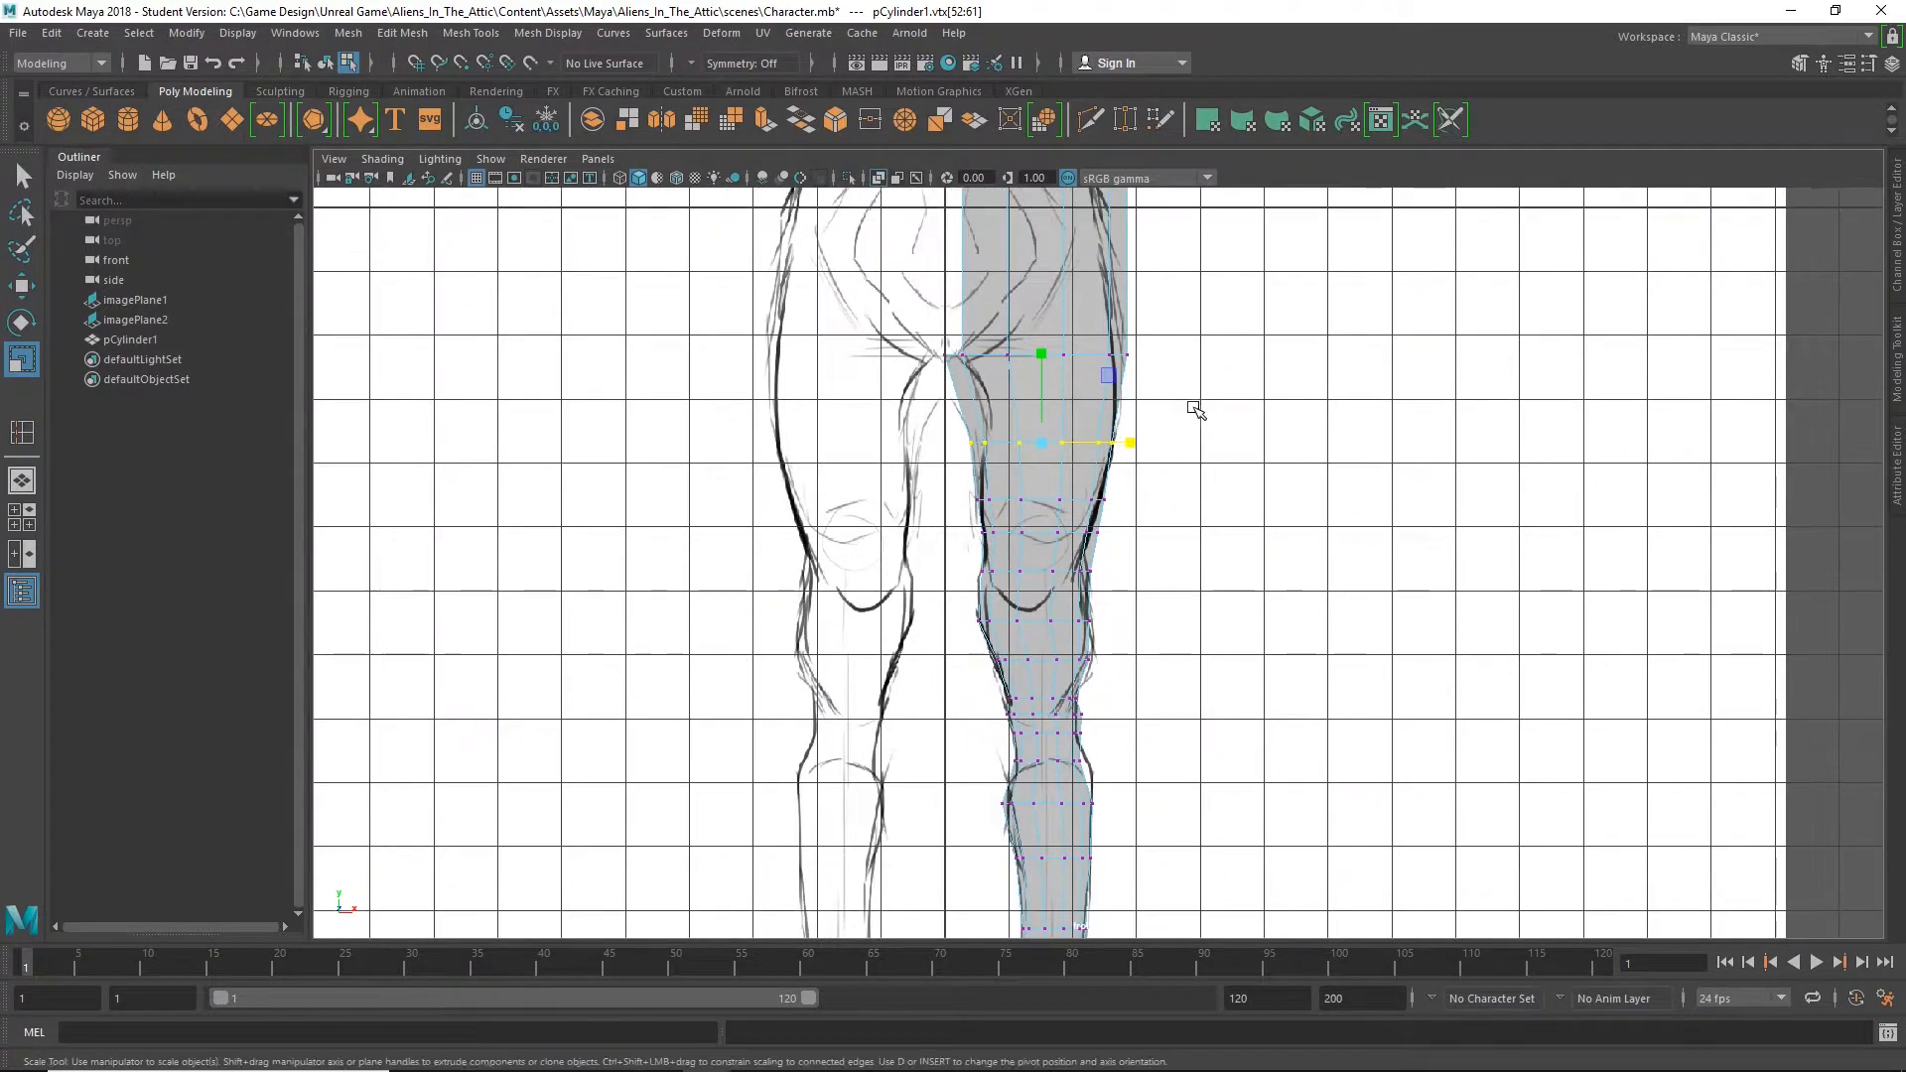
# Widen the vertex row at the top of the shin and narrow the row beneath it to fit the front reference outline
pyautogui.keyDown('alt'); pyautogui.moveTo(1263, 652); pyautogui.dragTo(1217, 387, button='middle'); pyautogui.keyUp('alt')
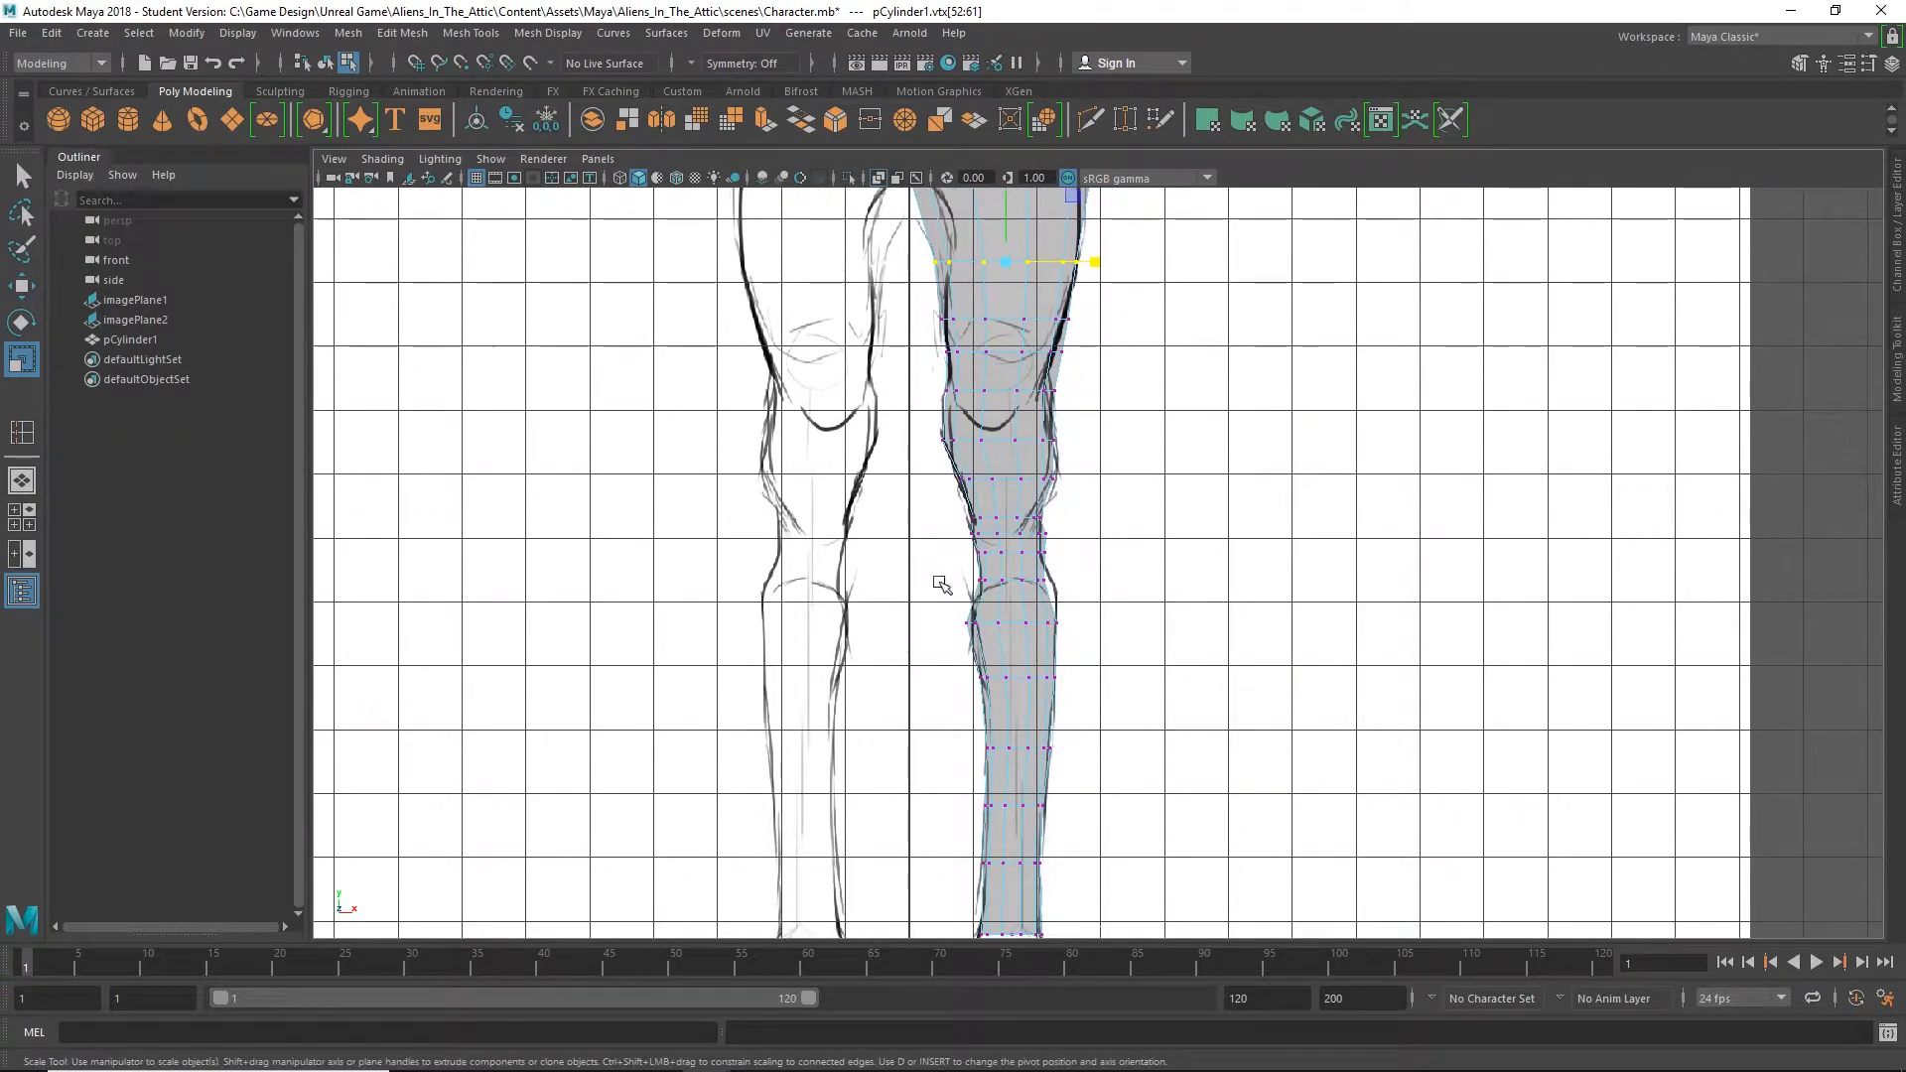
pyautogui.moveTo(942, 584); pyautogui.dragTo(1094, 567)
pyautogui.scroll(5, 1091, 625)
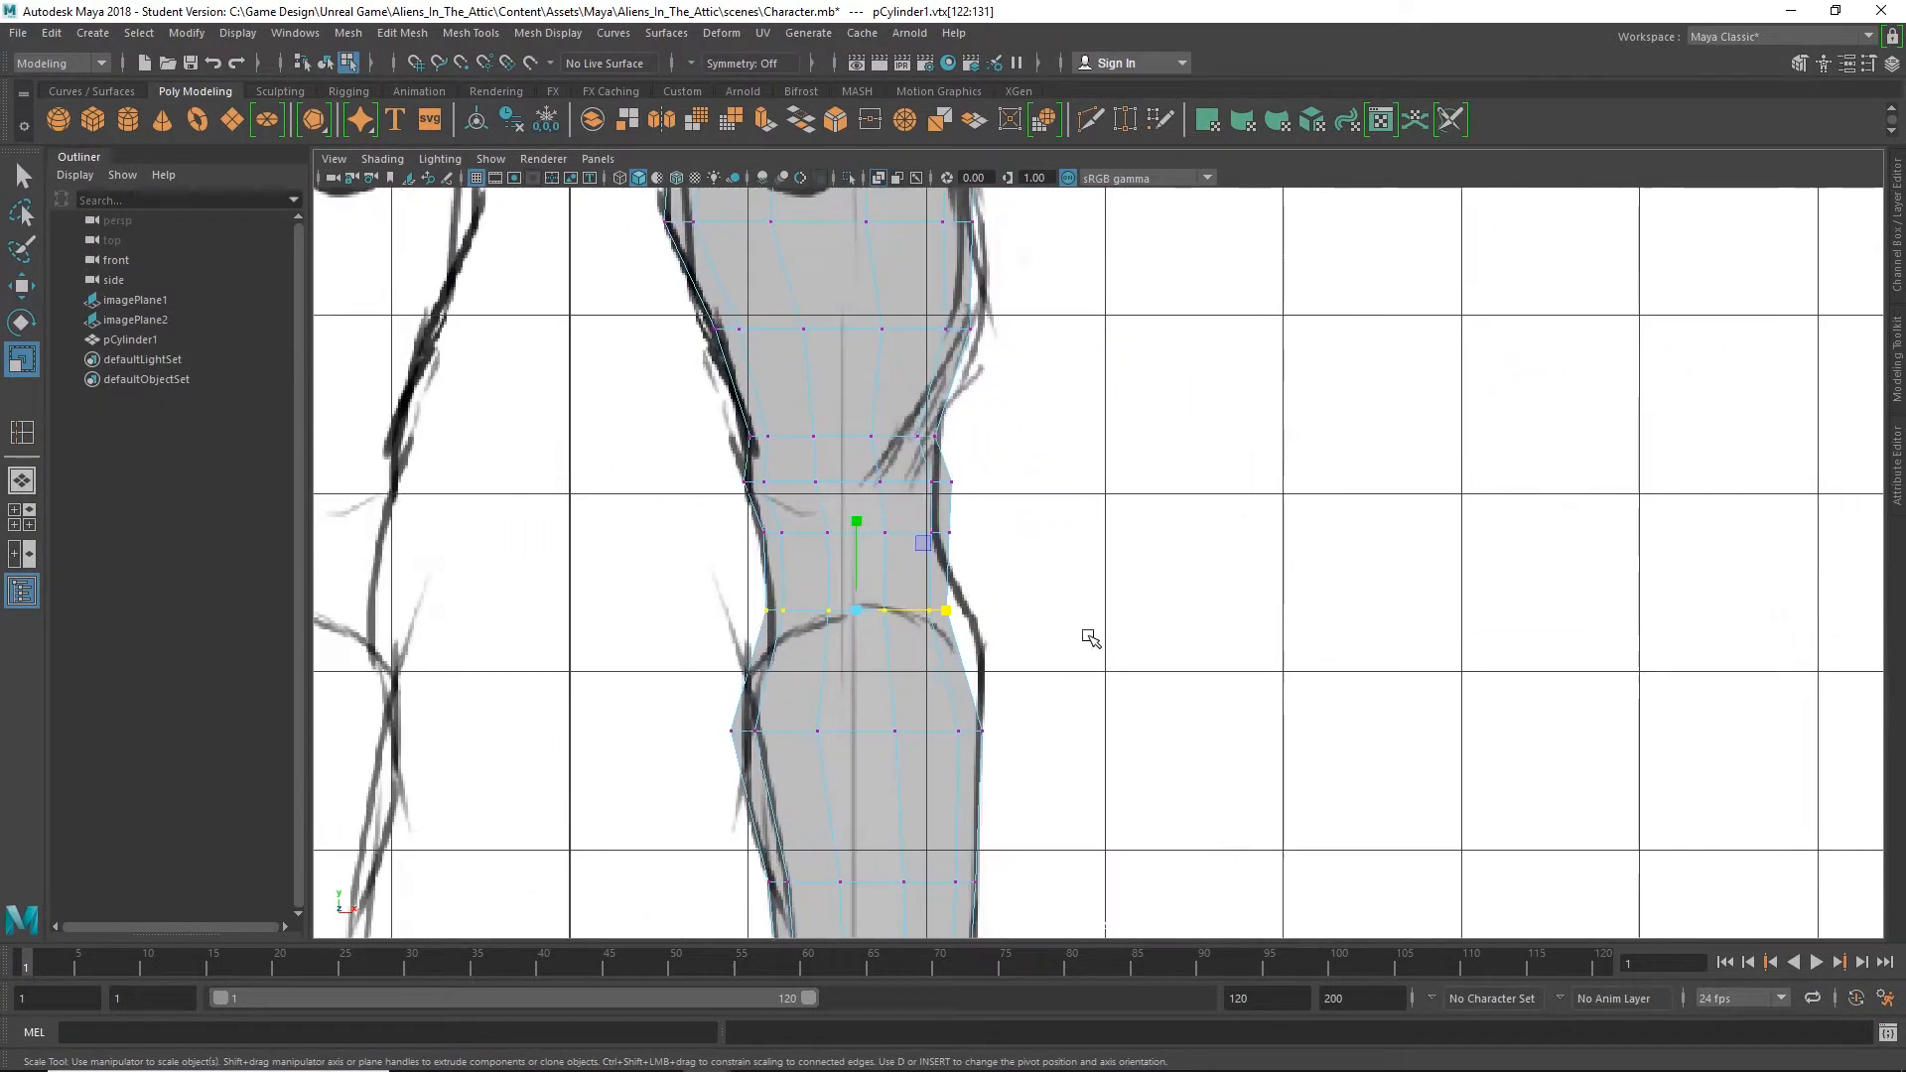
pyautogui.moveTo(947, 611); pyautogui.dragTo(974, 611)
pyautogui.press('w')
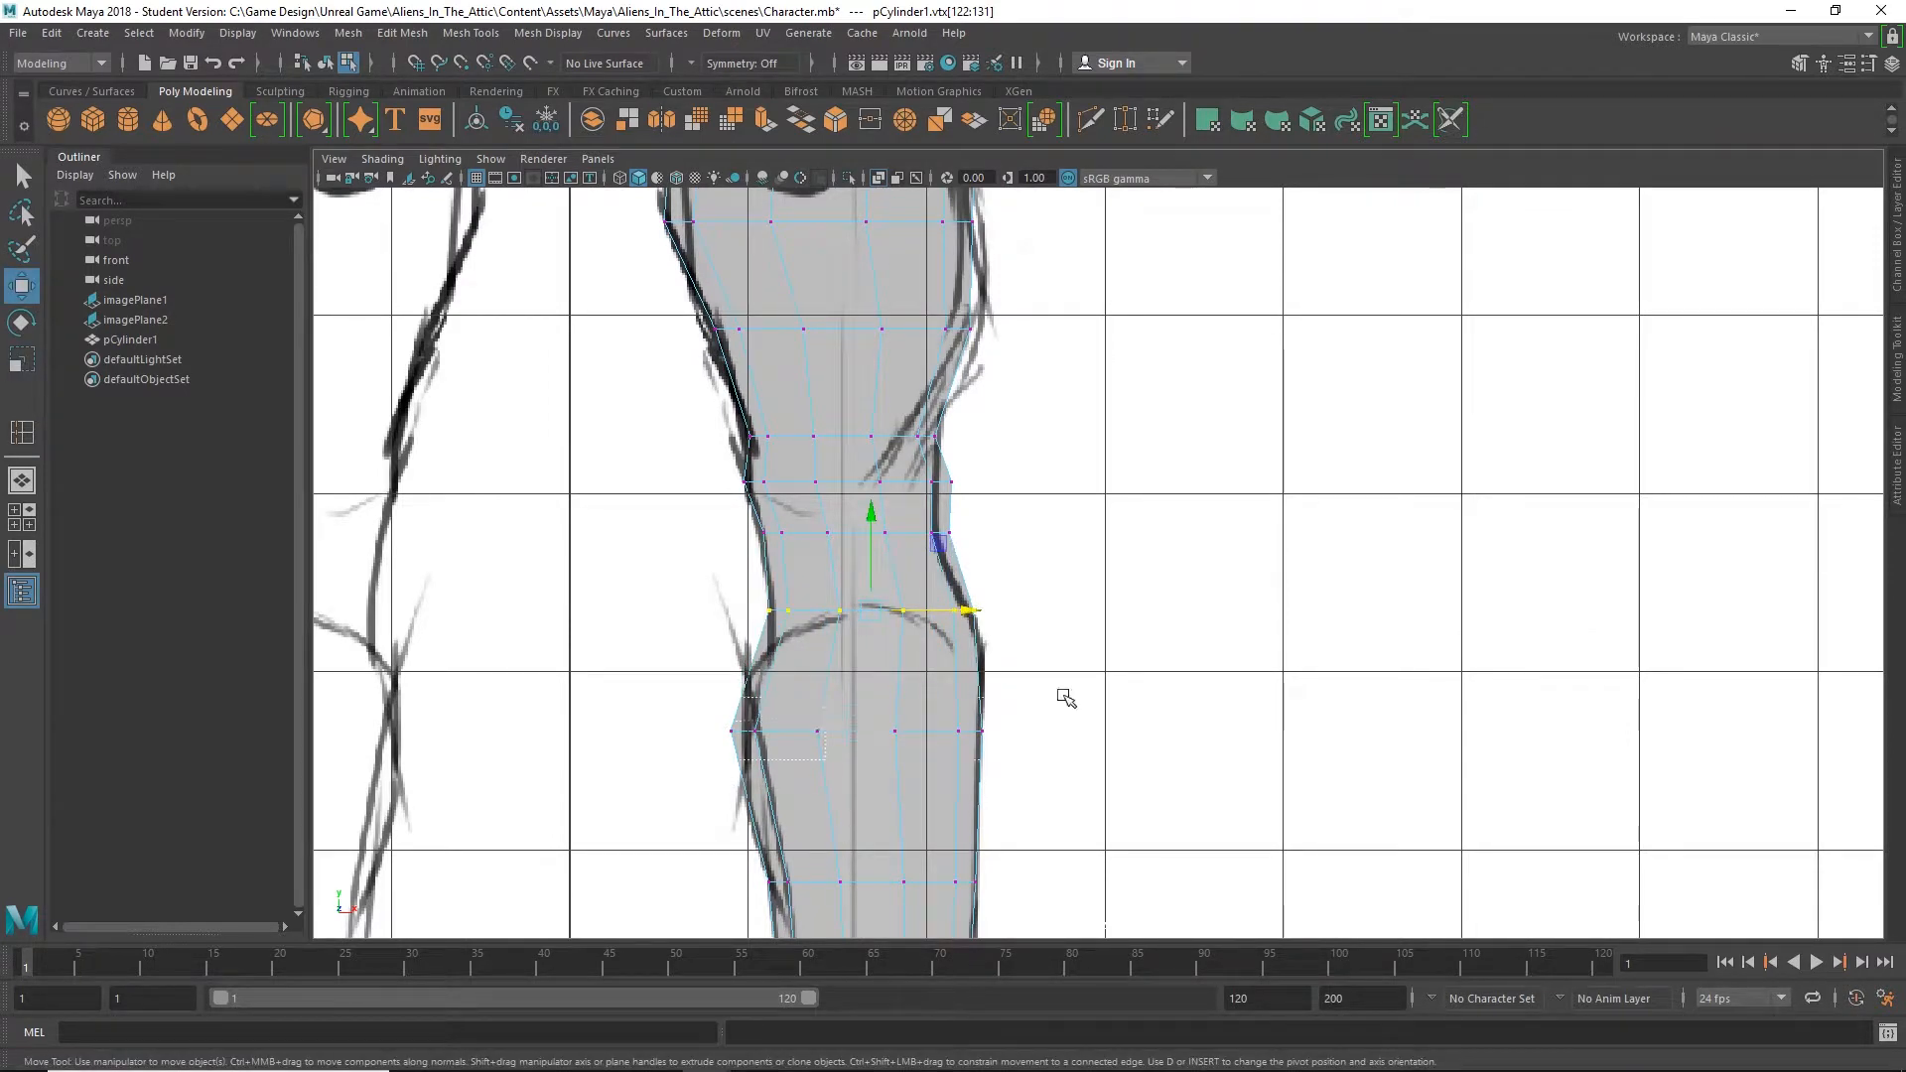
pyautogui.press('r')
pyautogui.moveTo(958, 732); pyautogui.dragTo(949, 733)
pyautogui.press('w')
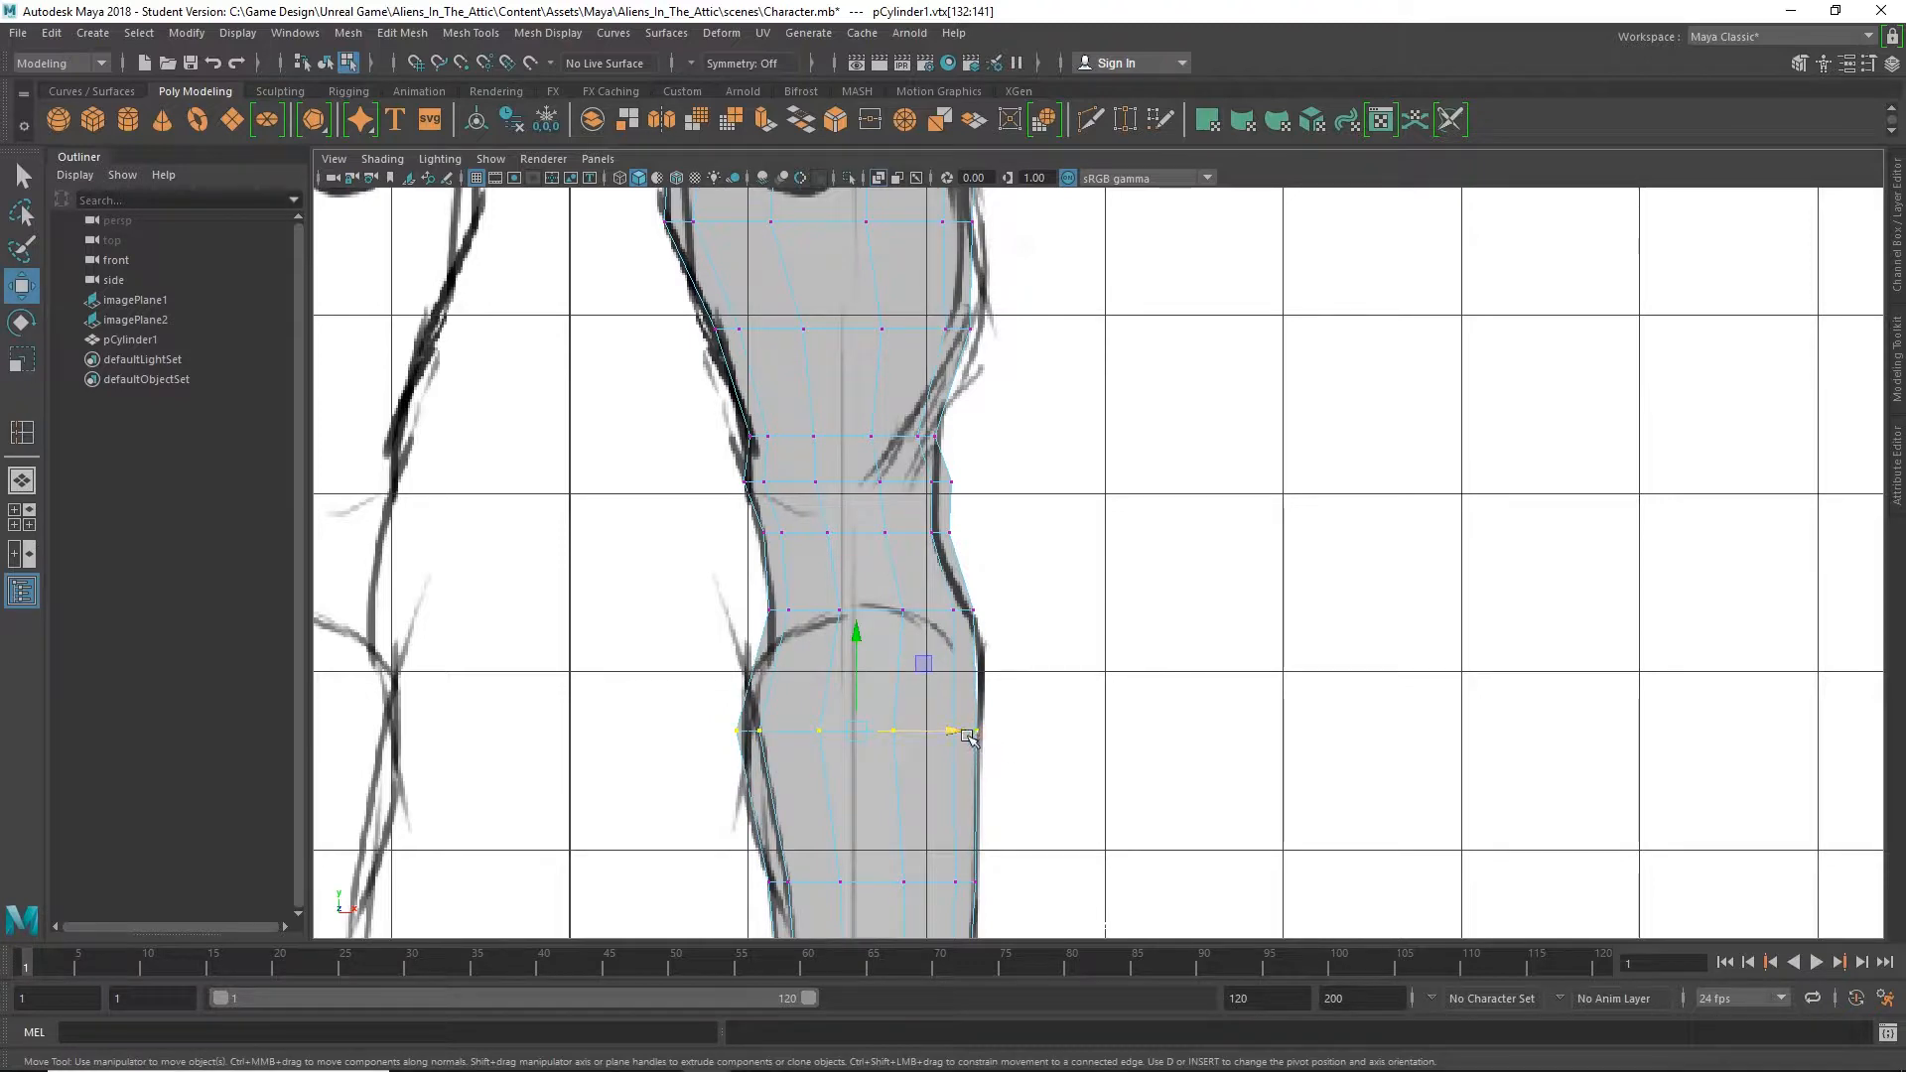
pyautogui.click(1119, 771)
# Check the leg mesh against the front reference, and compare it with the side reference outline from thigh to foot
pyautogui.scroll(-5, 1131, 773)
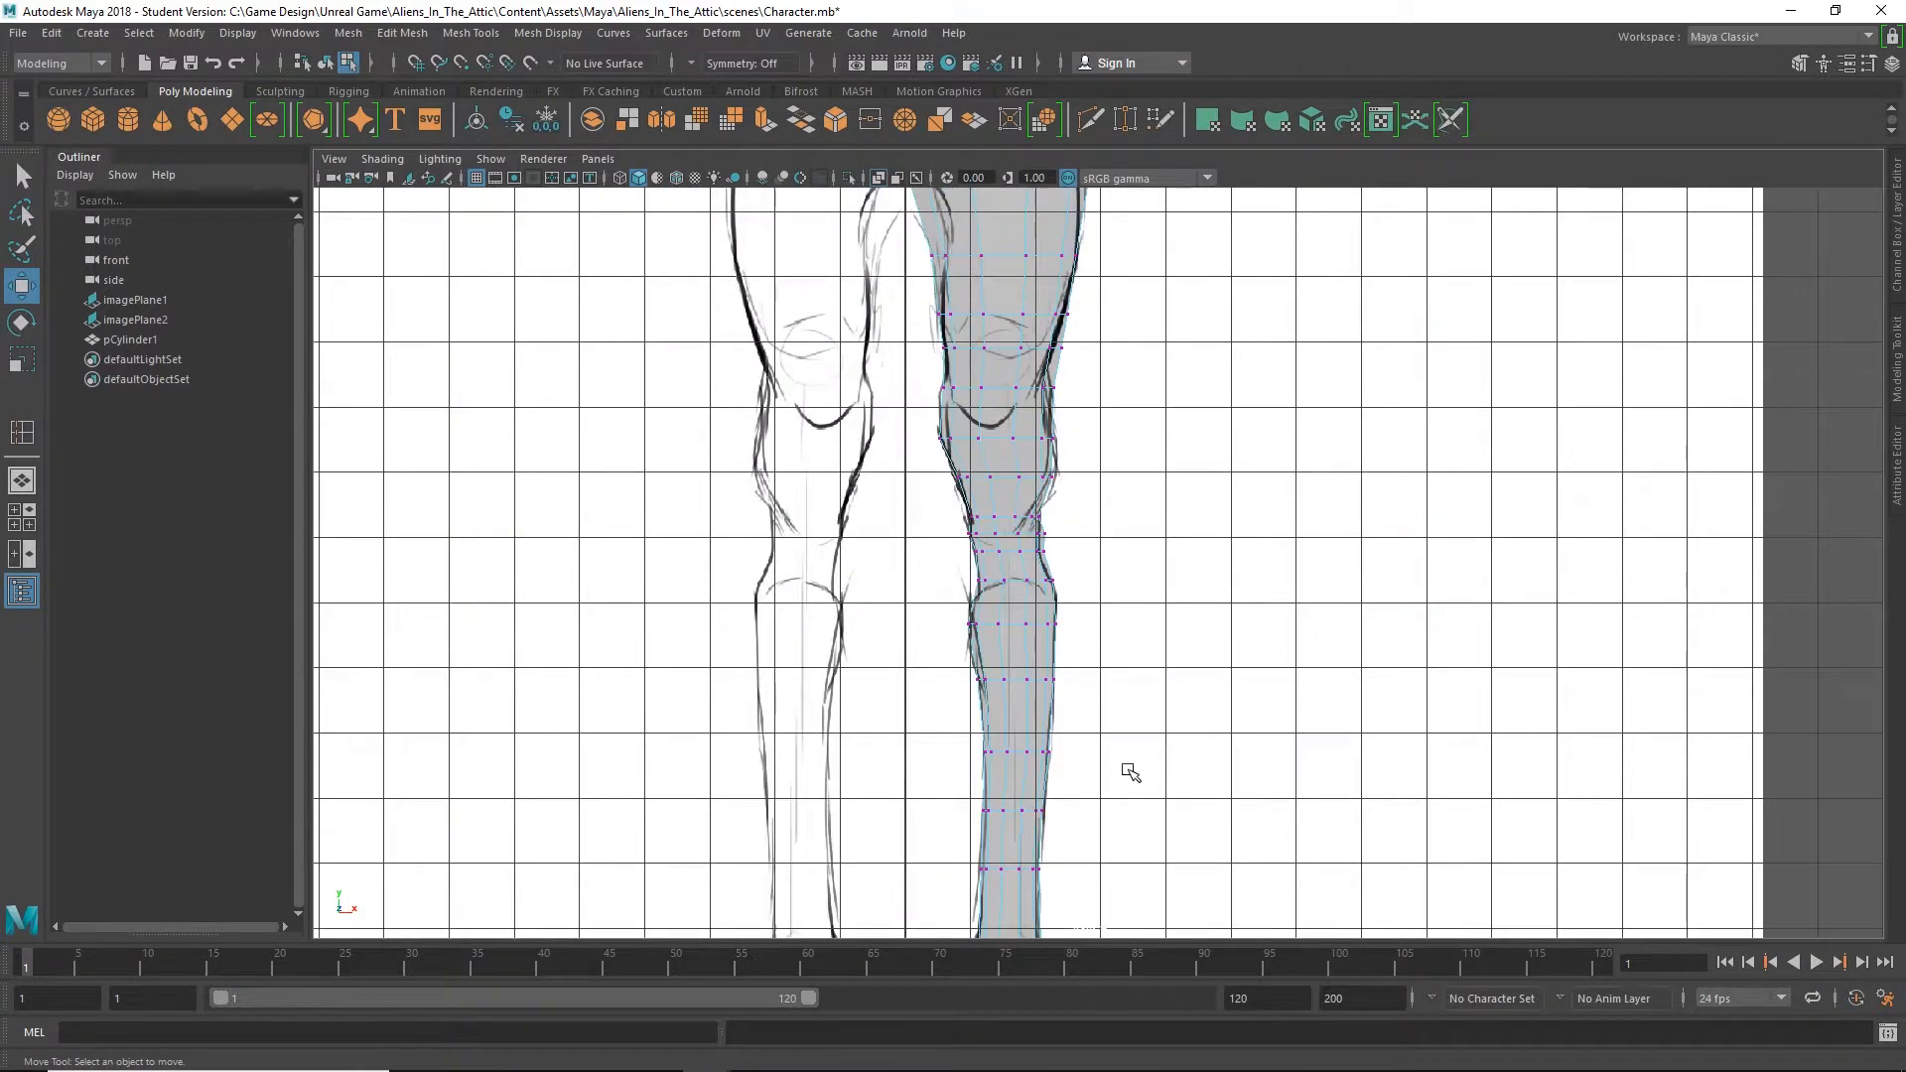
pyautogui.scroll(-4, 1133, 771)
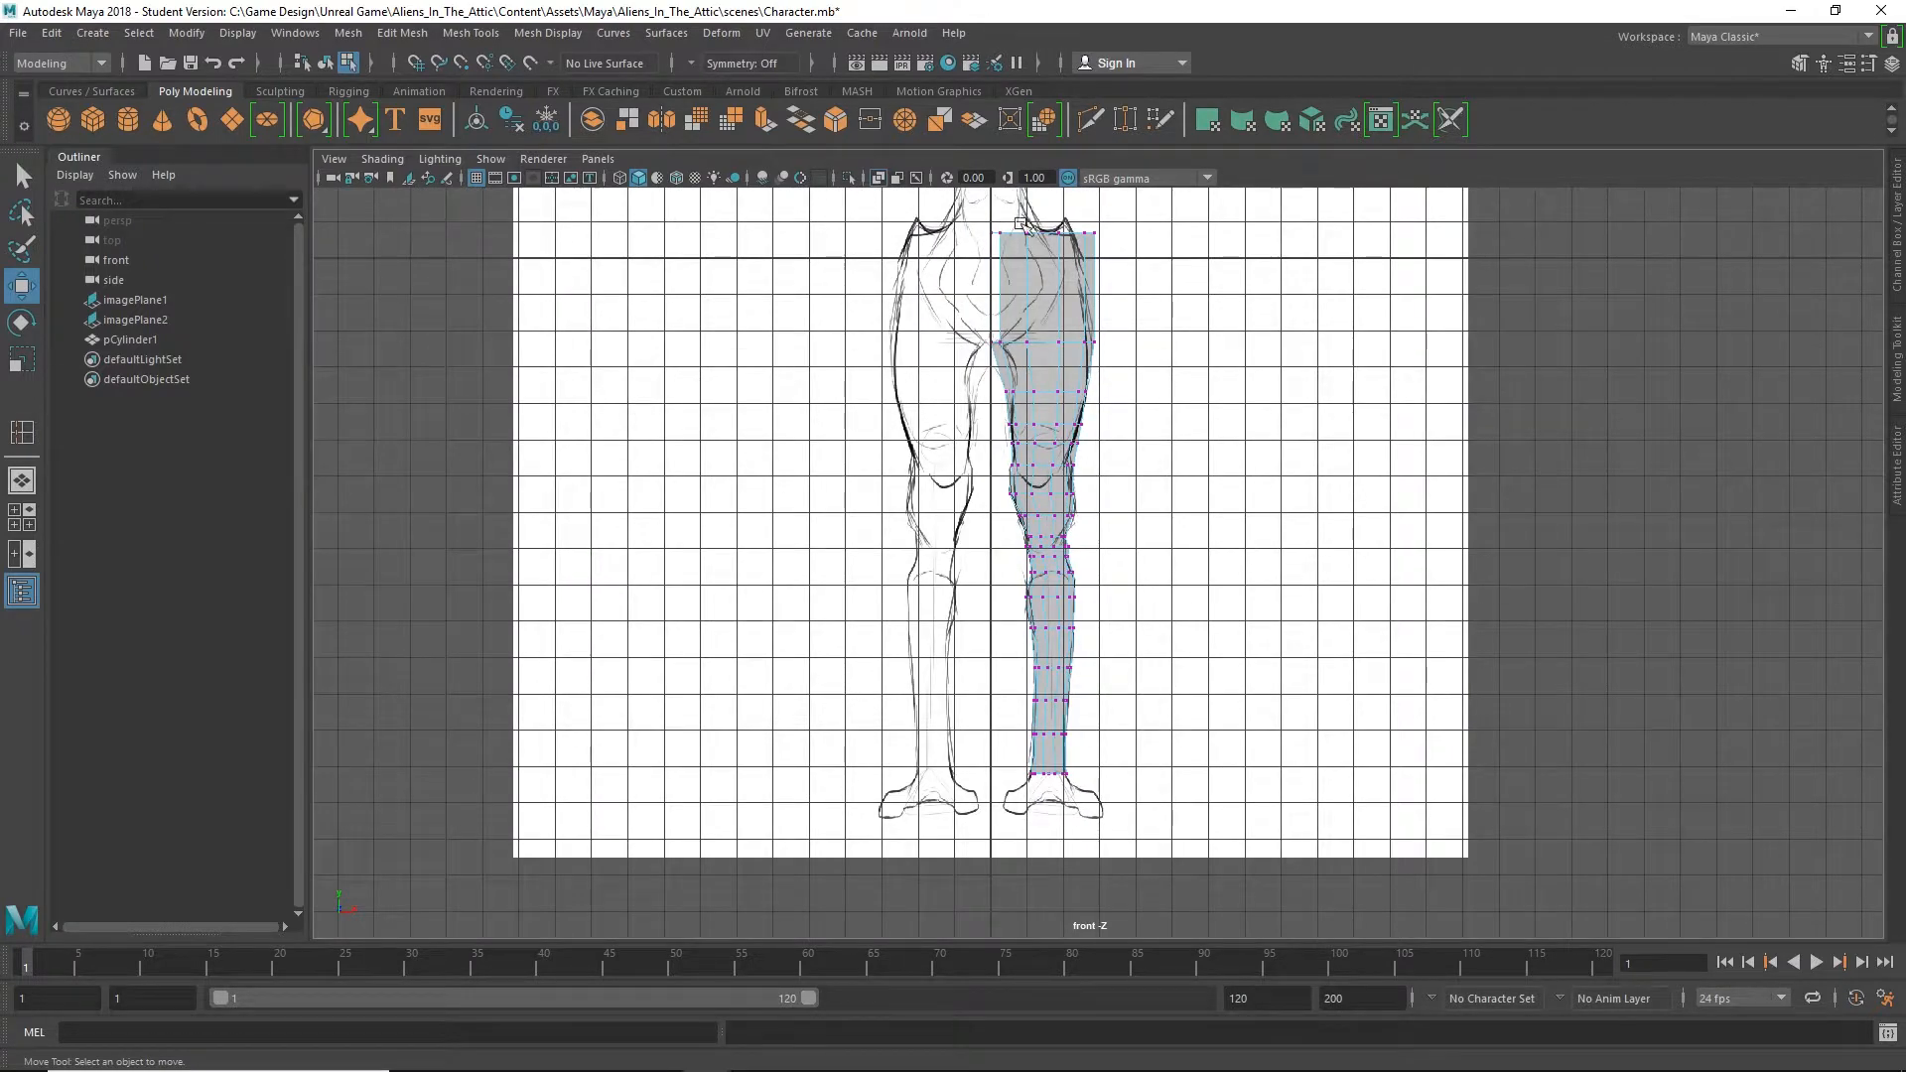
pyautogui.press('space')
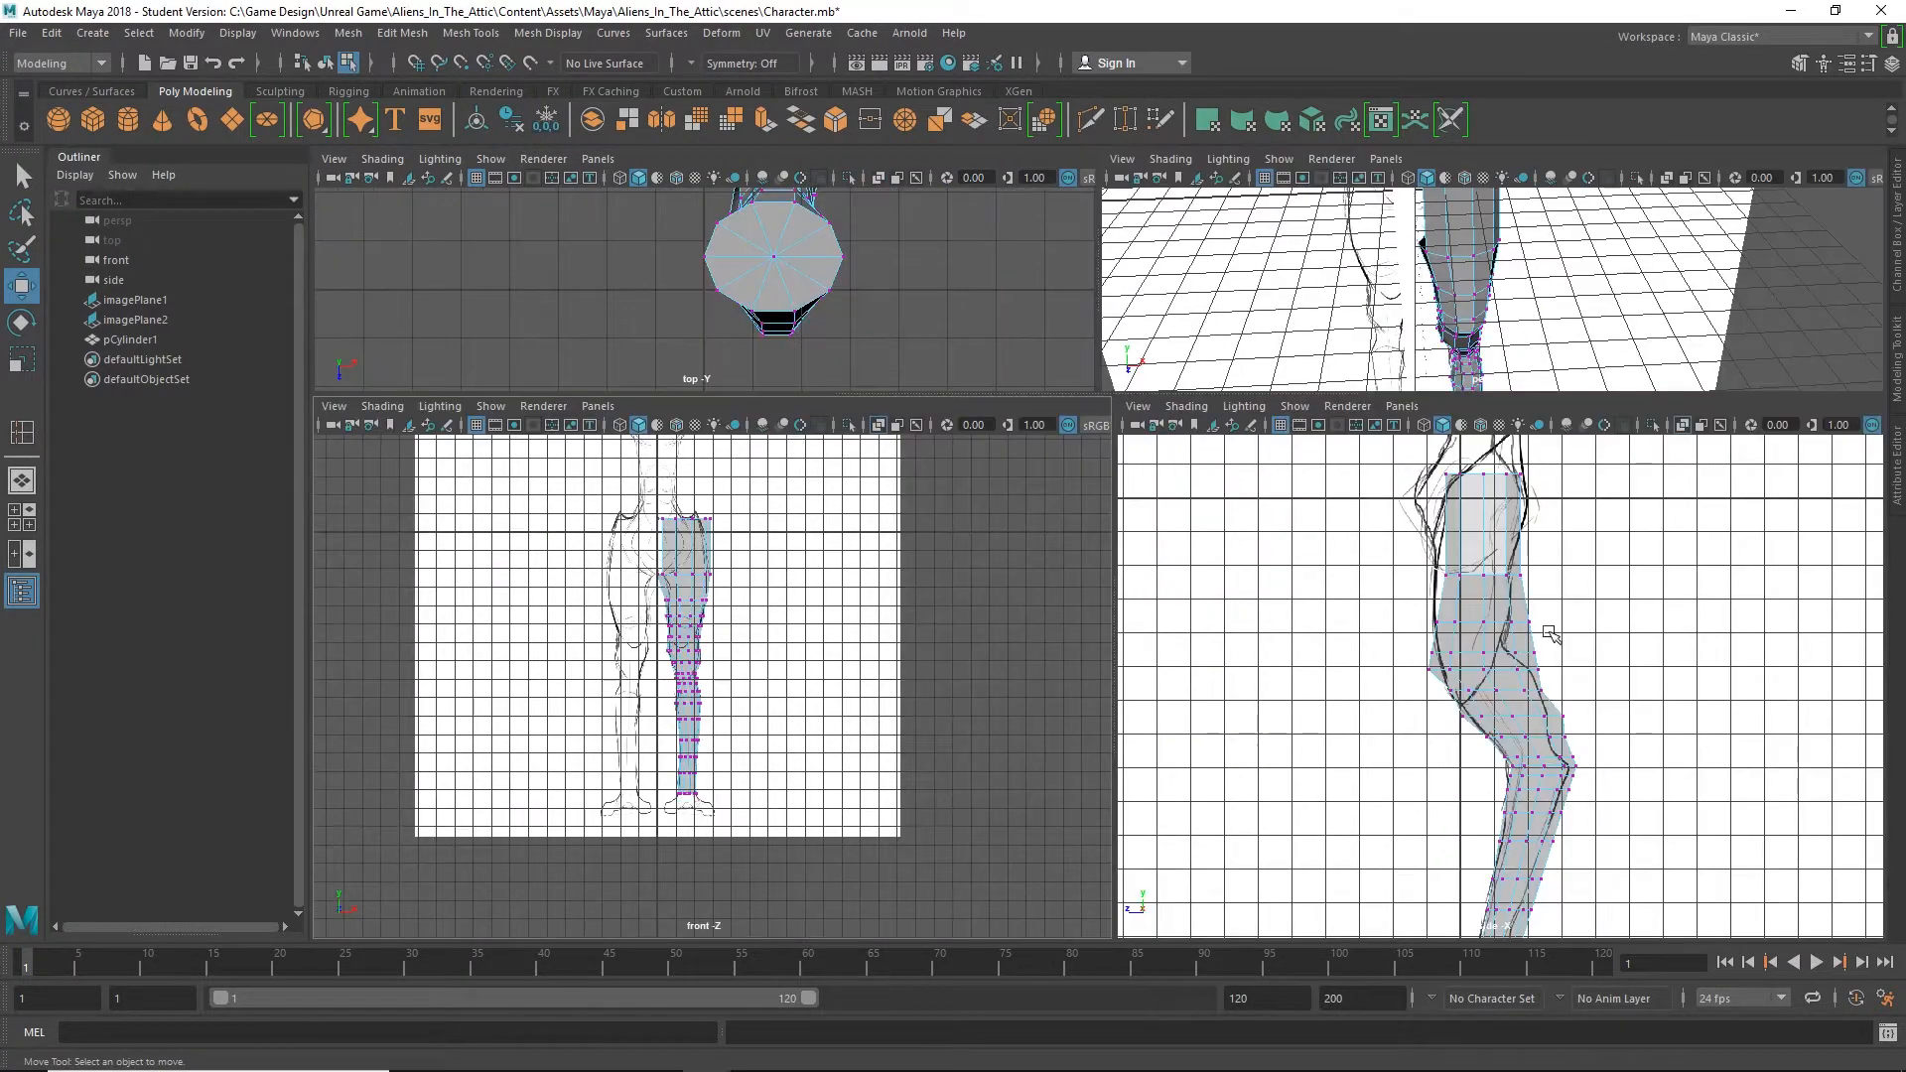
pyautogui.press('space')
pyautogui.scroll(2, 1308, 639)
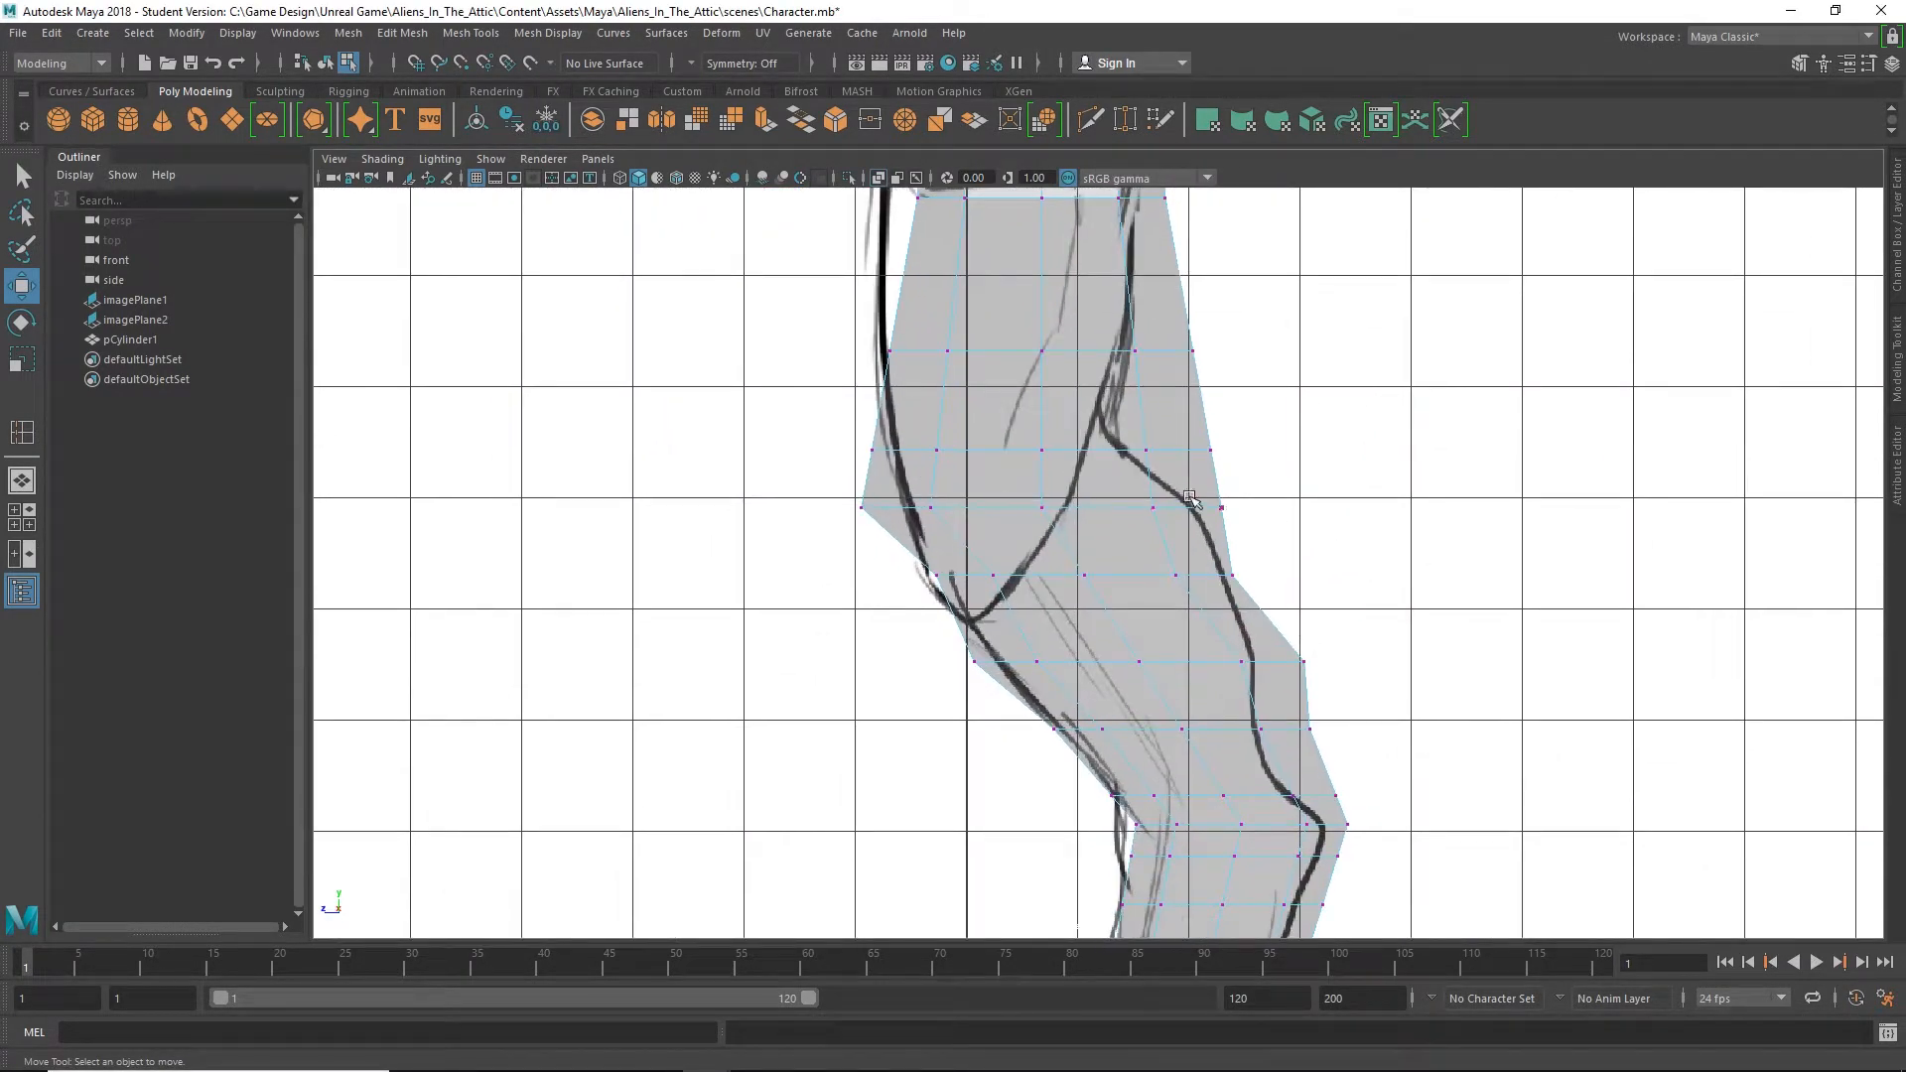
pyautogui.scroll(1, 1148, 448)
pyautogui.keyDown('alt'); pyautogui.moveTo(1186, 414); pyautogui.dragTo(1166, 231, button='middle'); pyautogui.keyUp('alt')
pyautogui.keyDown('alt'); pyautogui.moveTo(1315, 703); pyautogui.dragTo(1245, 427, button='middle'); pyautogui.keyUp('alt')
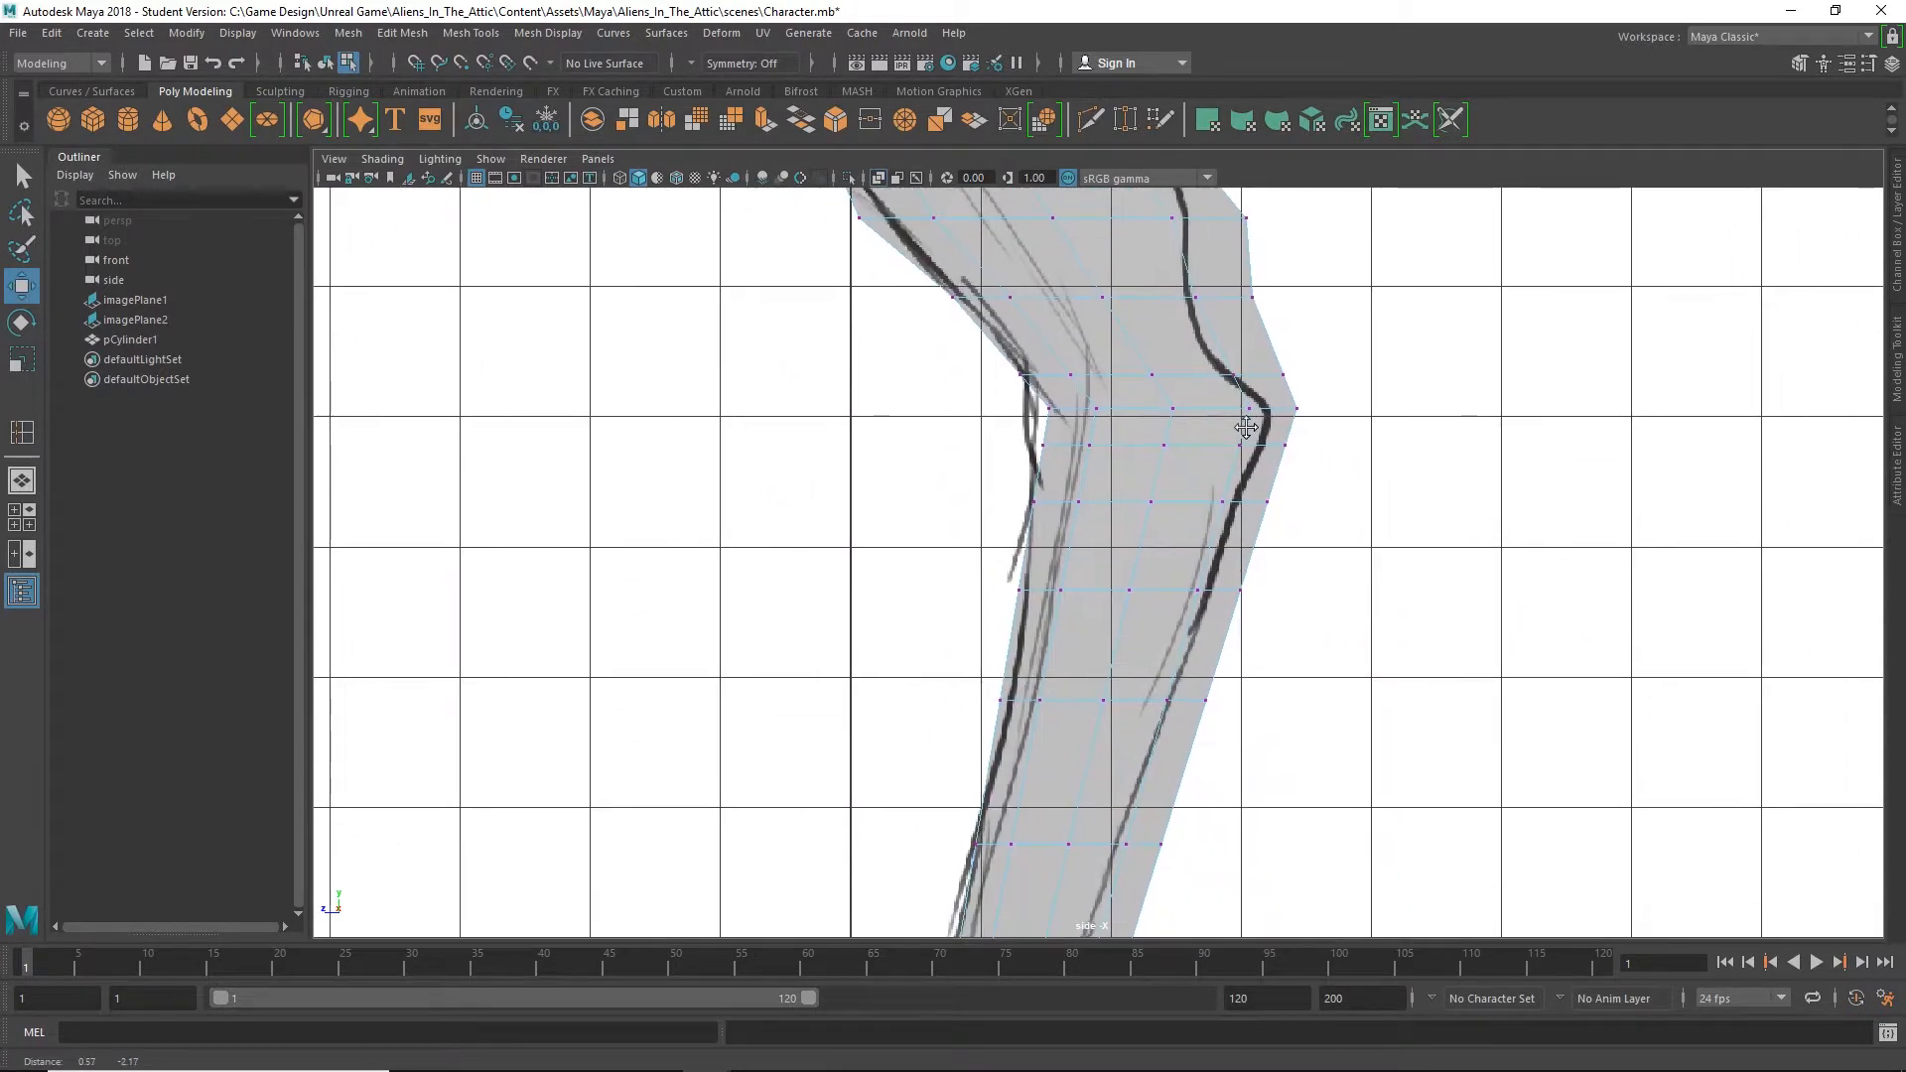
pyautogui.scroll(-5, 1247, 427)
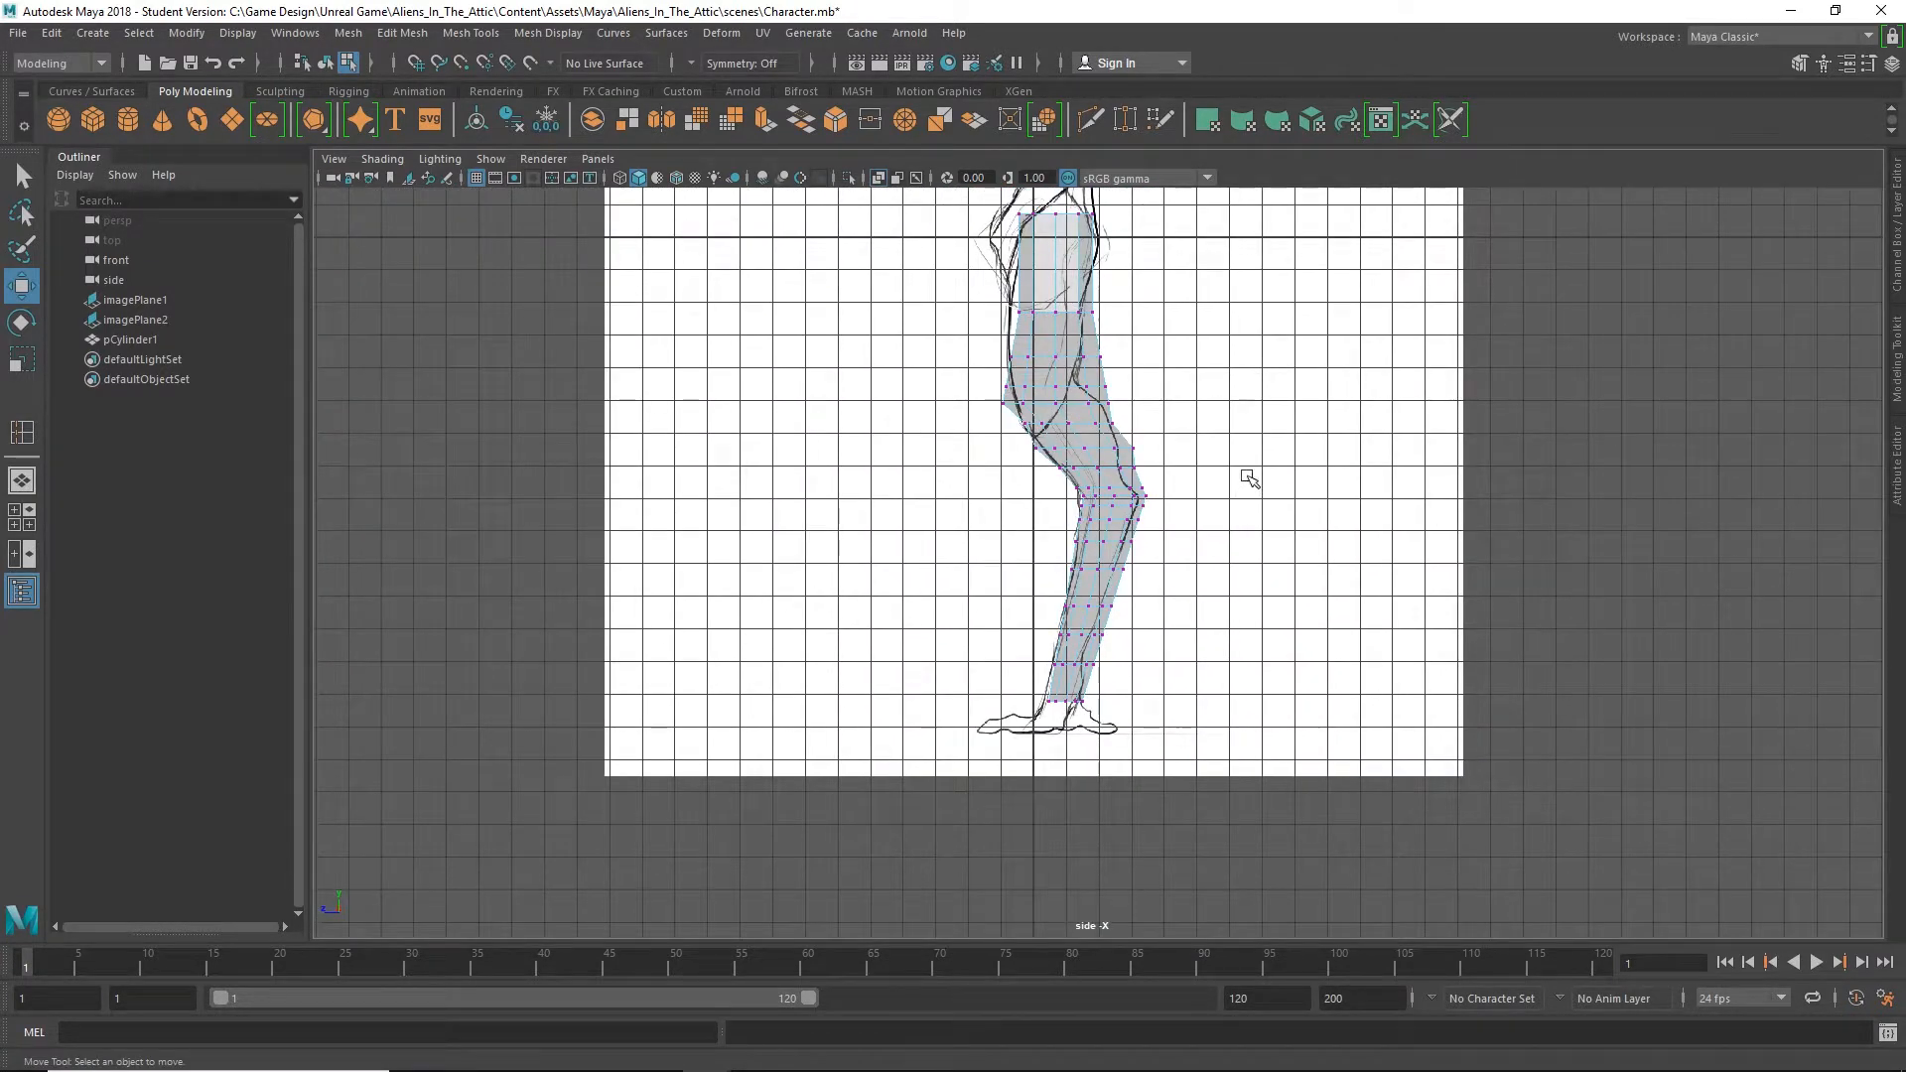
pyautogui.scroll(6, 1167, 586)
# Shift the bottom vertex row onto the ankle in the side reference, and narrow and shift the row directly above it to match
pyautogui.keyDown('alt'); pyautogui.moveTo(1205, 814); pyautogui.dragTo(1266, 490, button='middle'); pyautogui.keyUp('alt')
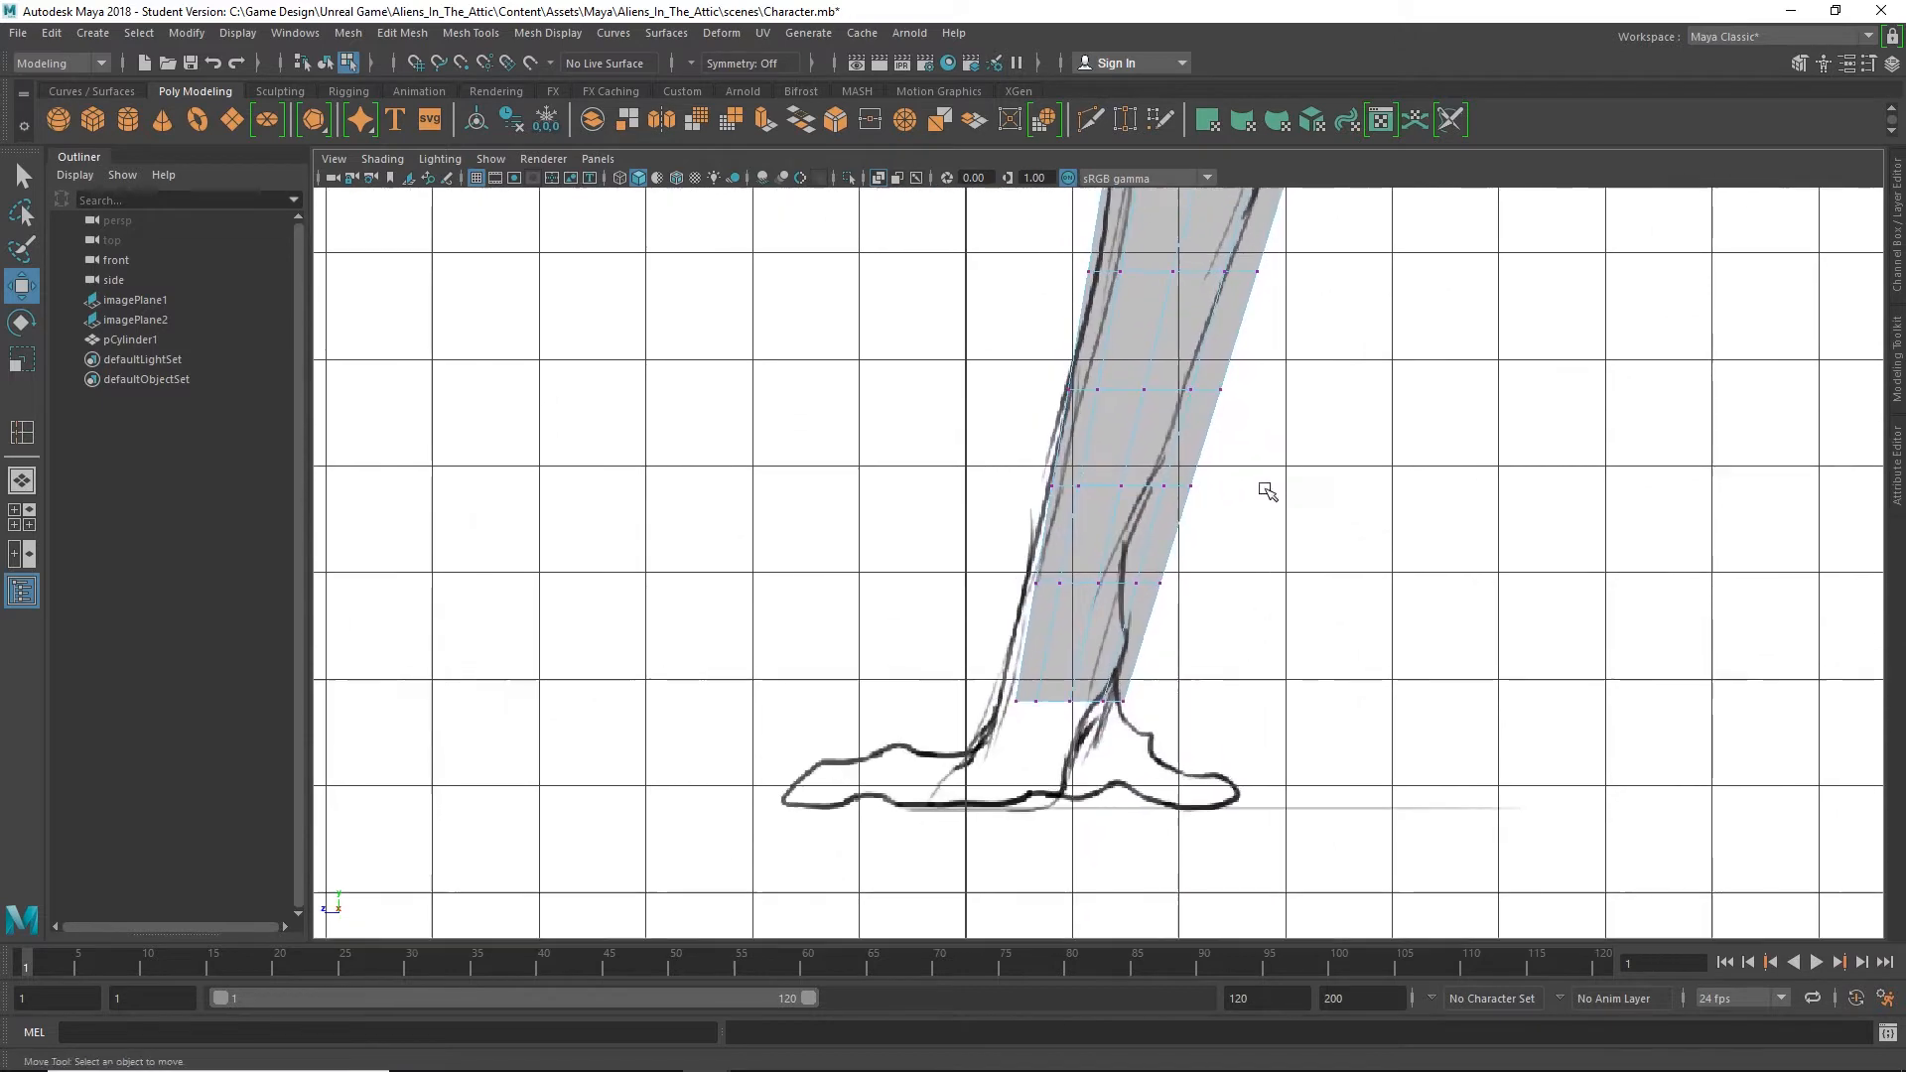
pyautogui.moveTo(977, 739); pyautogui.dragTo(1234, 672)
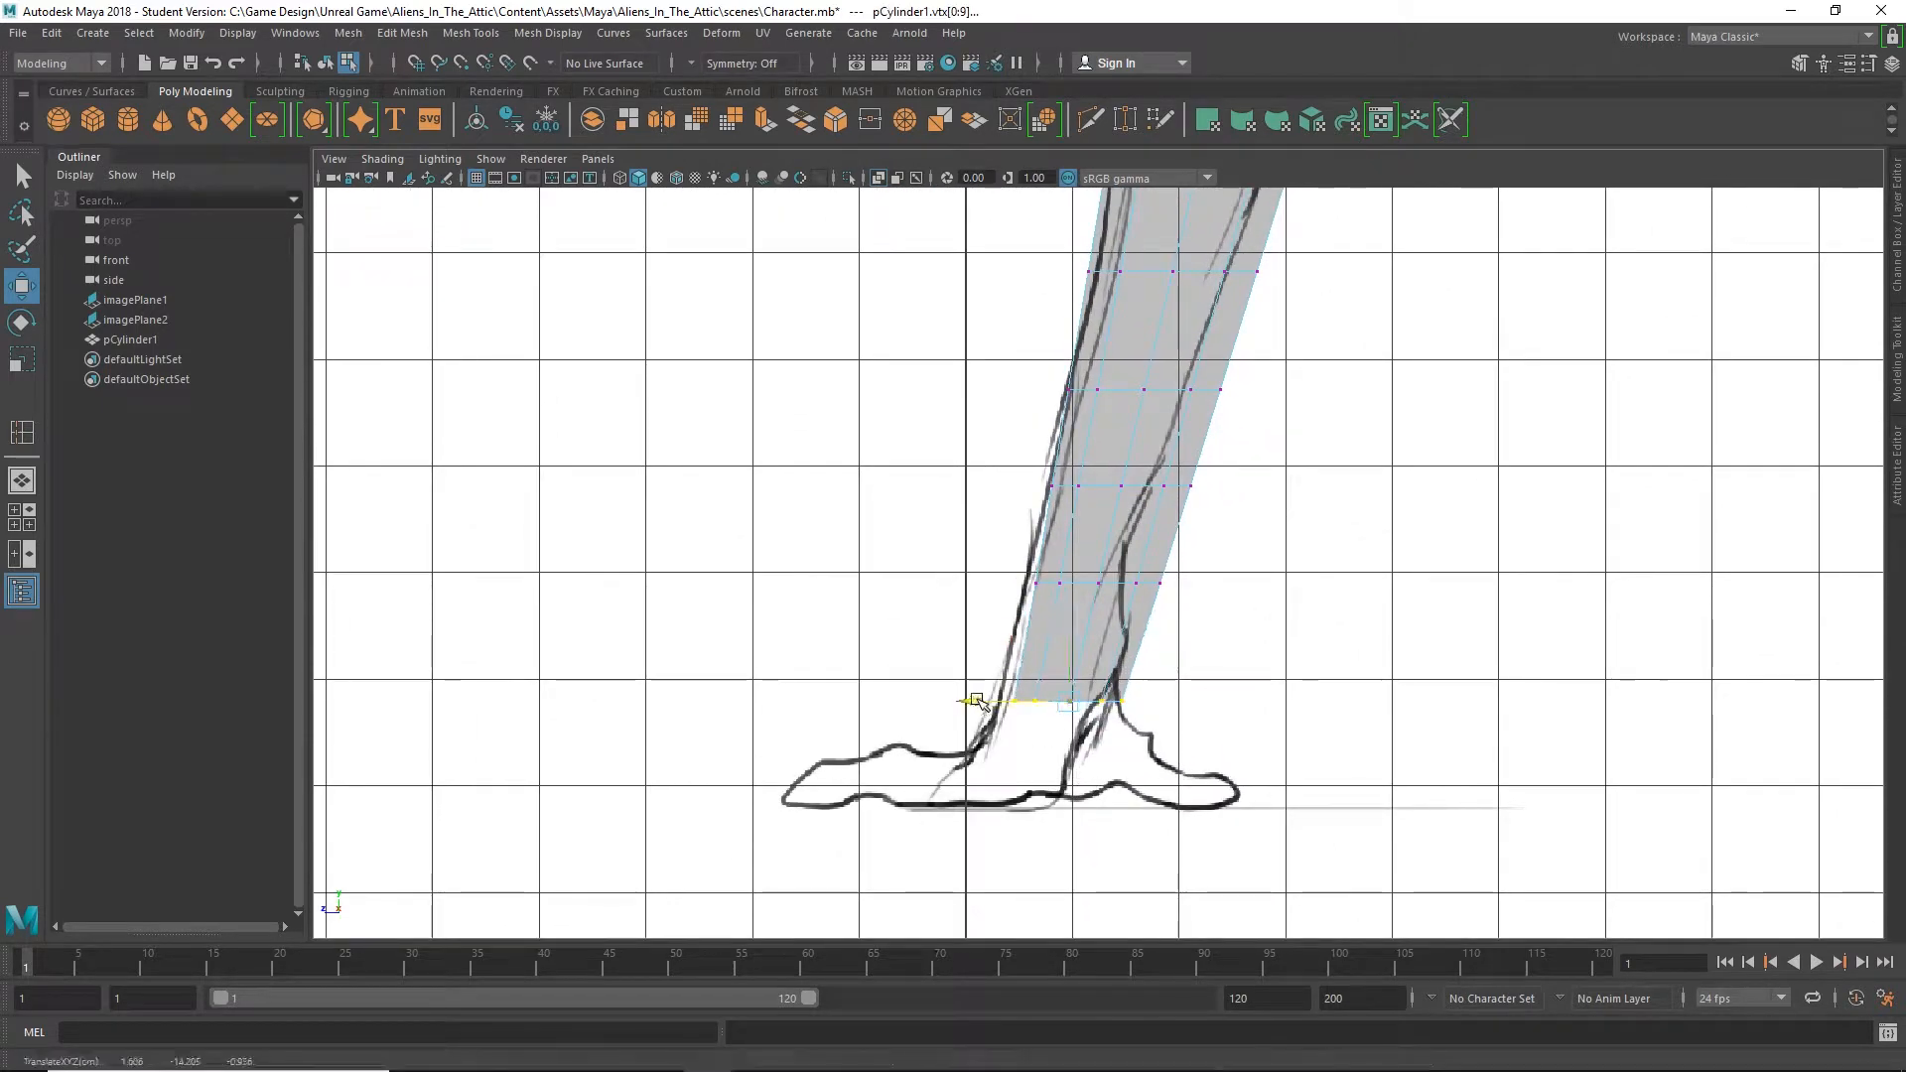
pyautogui.moveTo(978, 701); pyautogui.dragTo(959, 700)
pyautogui.moveTo(944, 608); pyautogui.dragTo(1208, 544)
pyautogui.press('r')
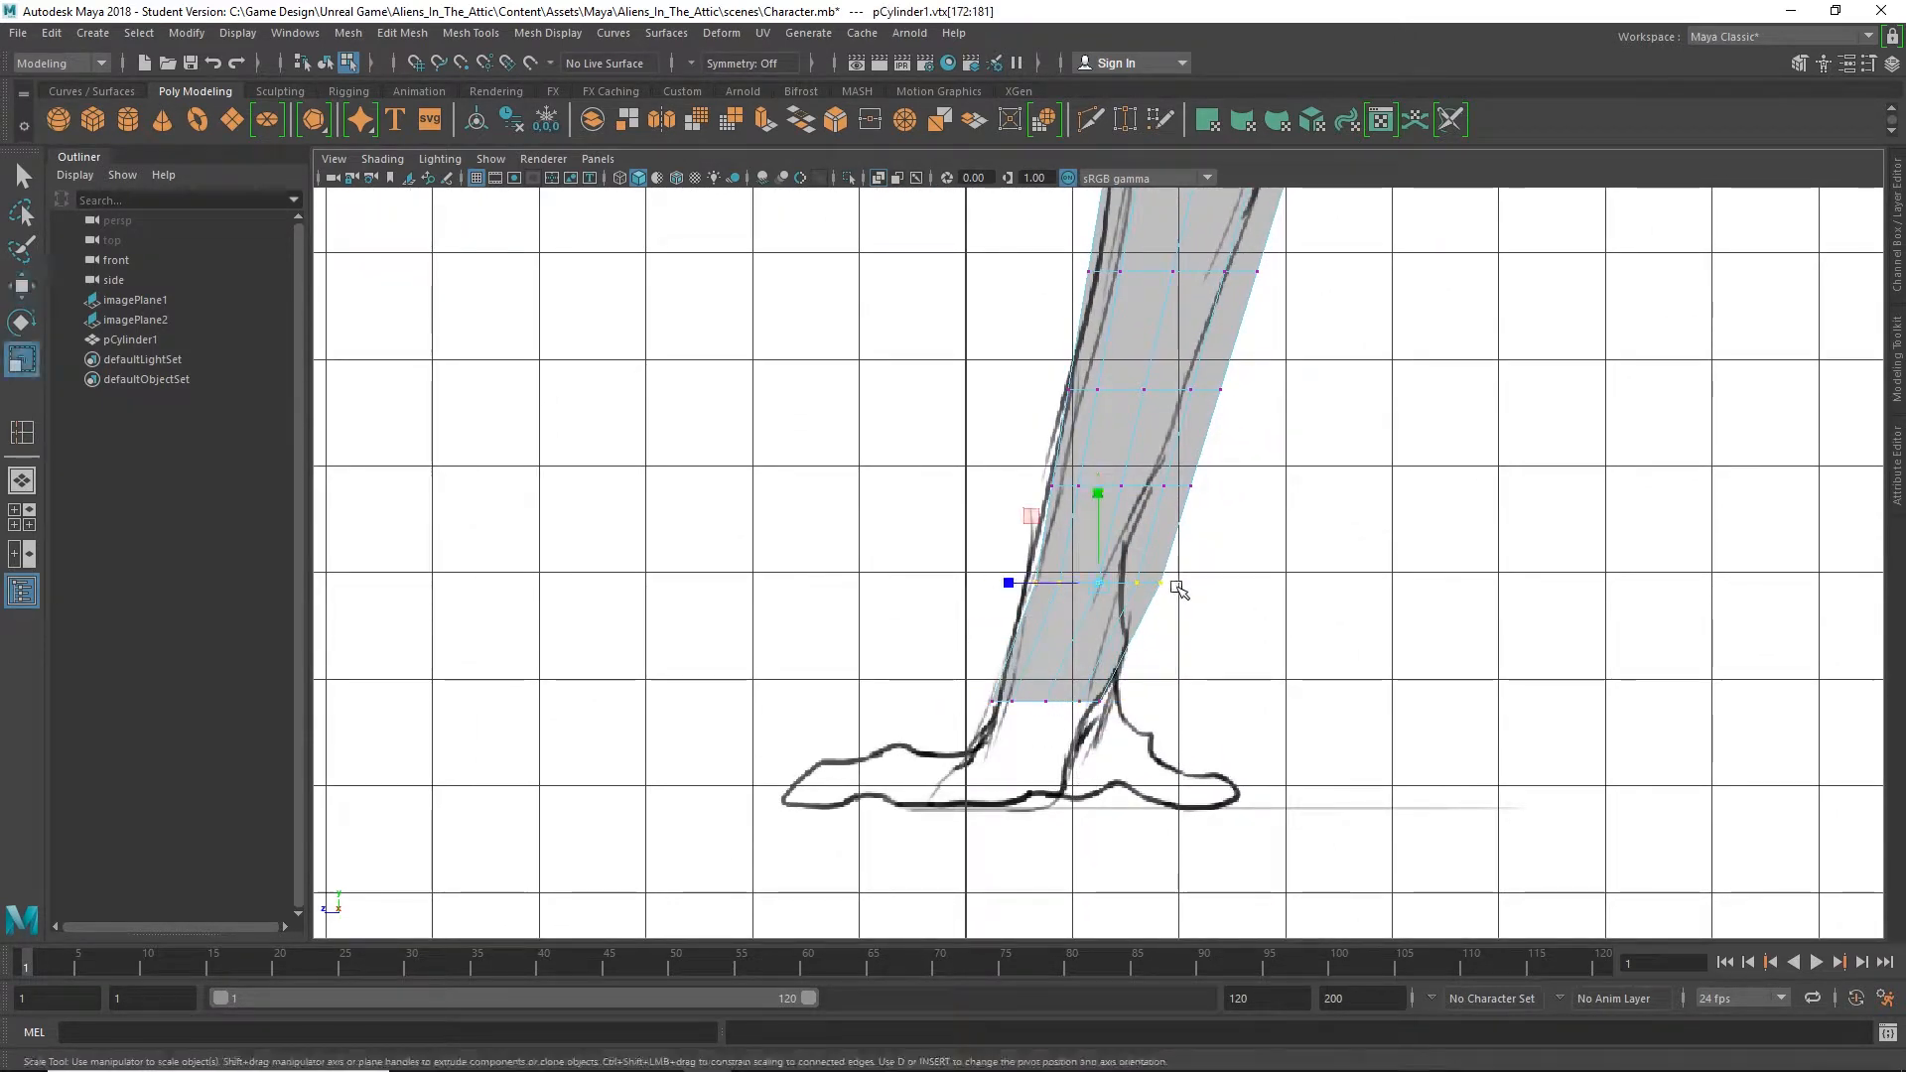
pyautogui.moveTo(1010, 582)
pyautogui.mouseDown()
pyautogui.moveTo(1039, 583)
pyautogui.moveTo(979, 589)
pyautogui.mouseUp()
pyautogui.press('w')
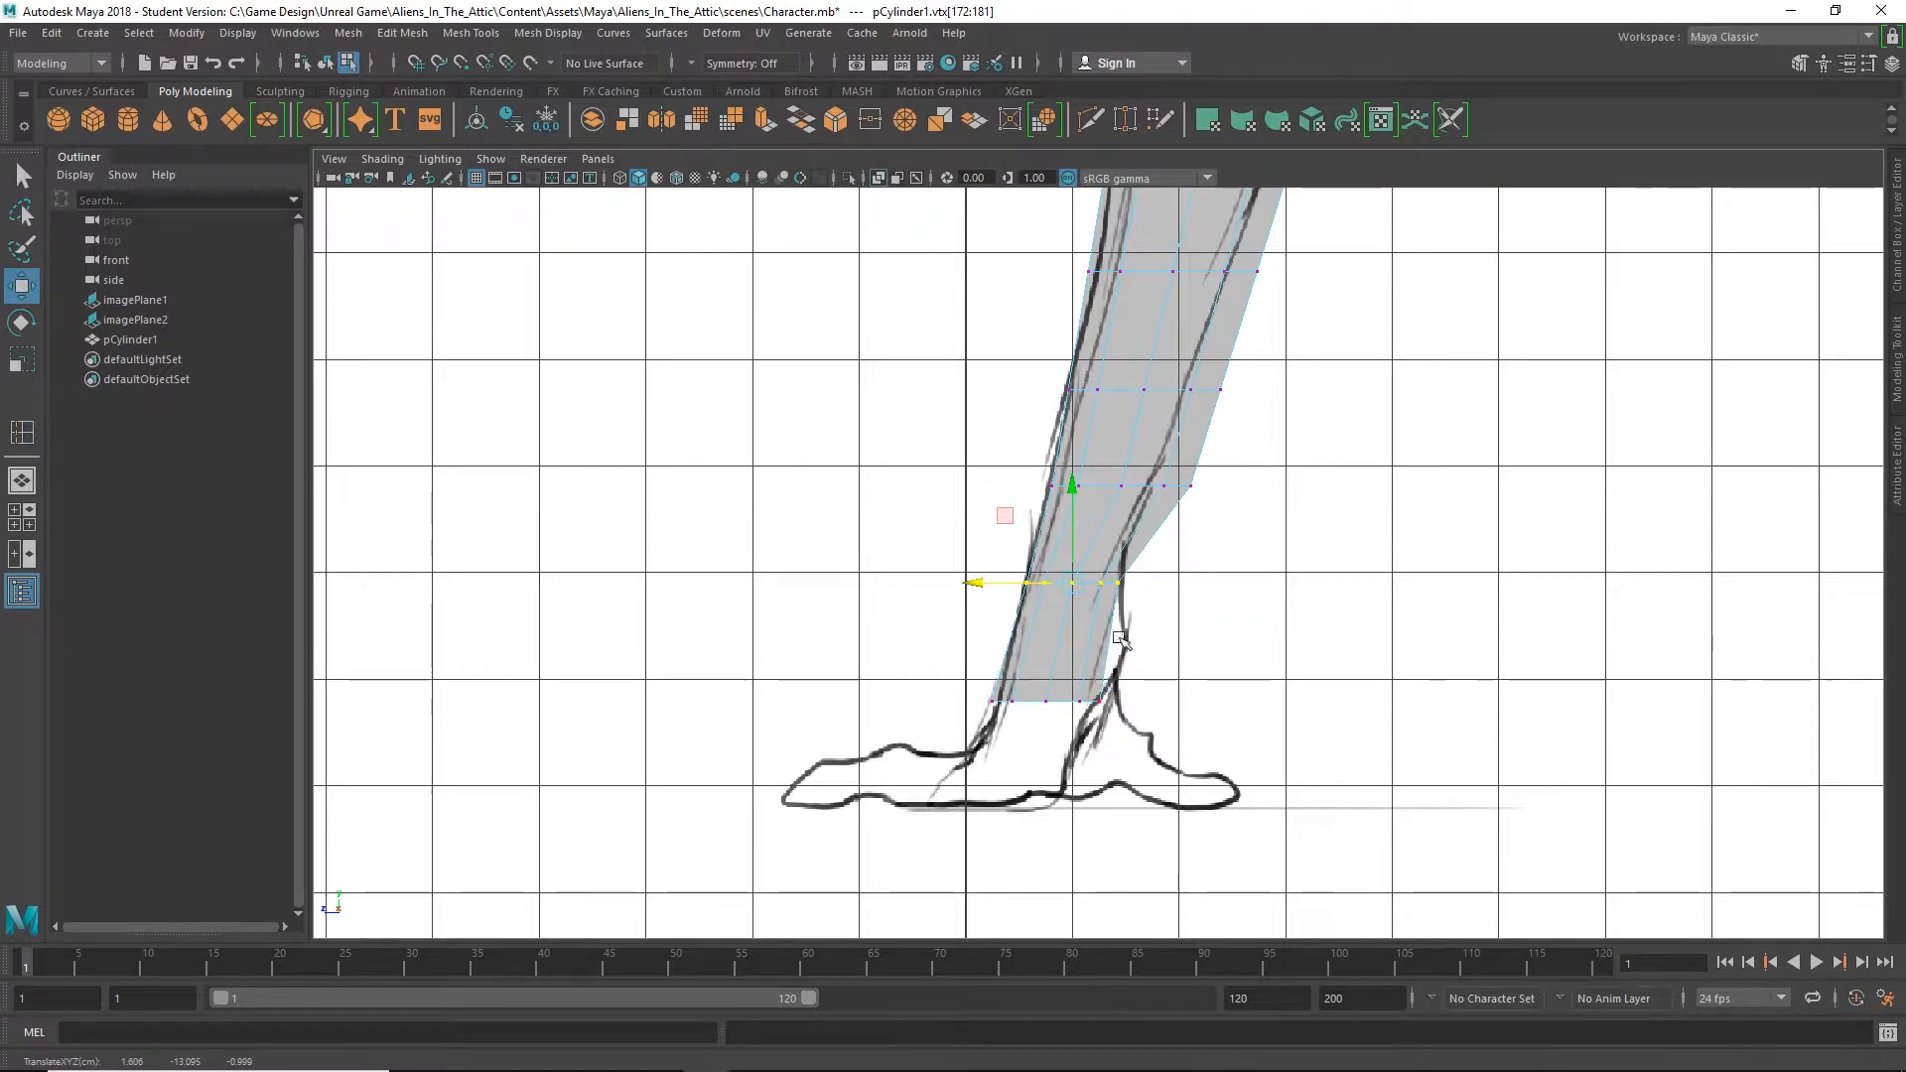
# Narrow and shift the third and fourth vertex rows from the bottom to fit the lower shin in the side reference
pyautogui.moveTo(988, 508); pyautogui.dragTo(1203, 464)
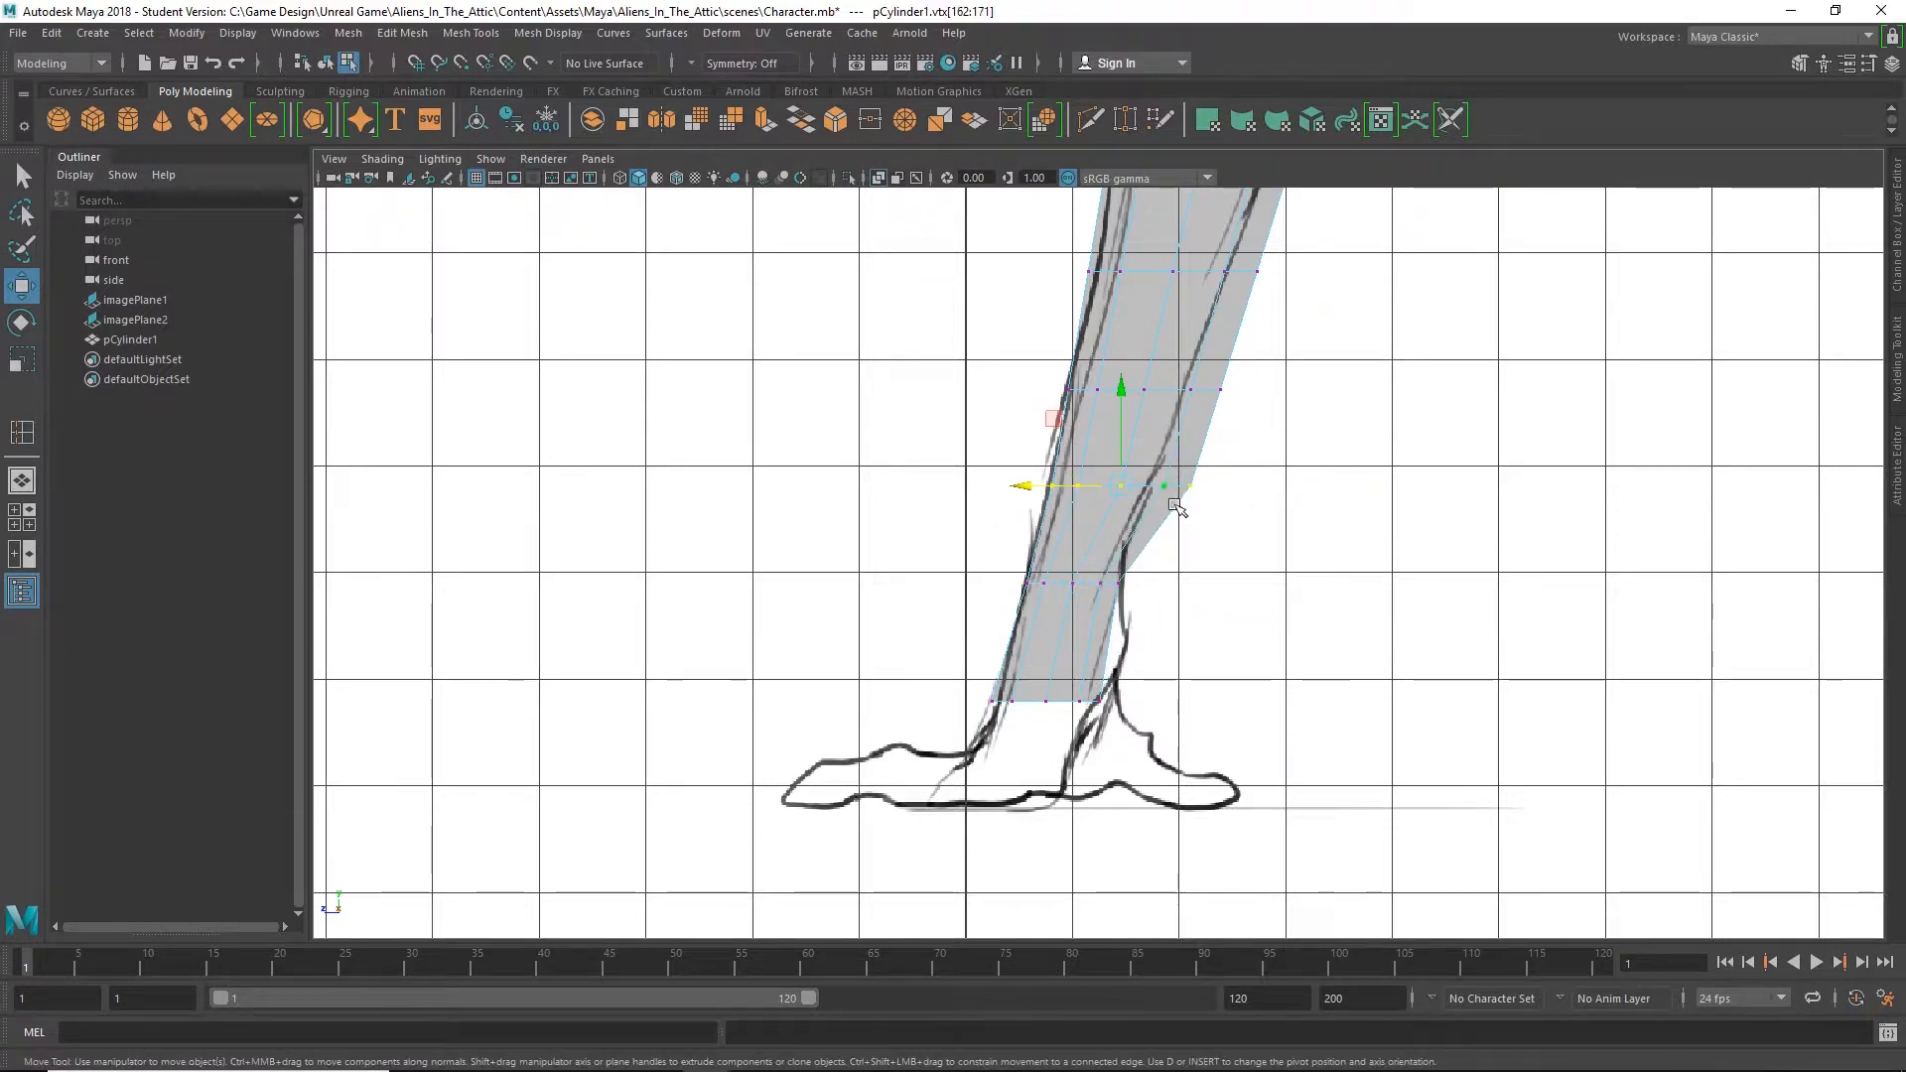
pyautogui.press('r')
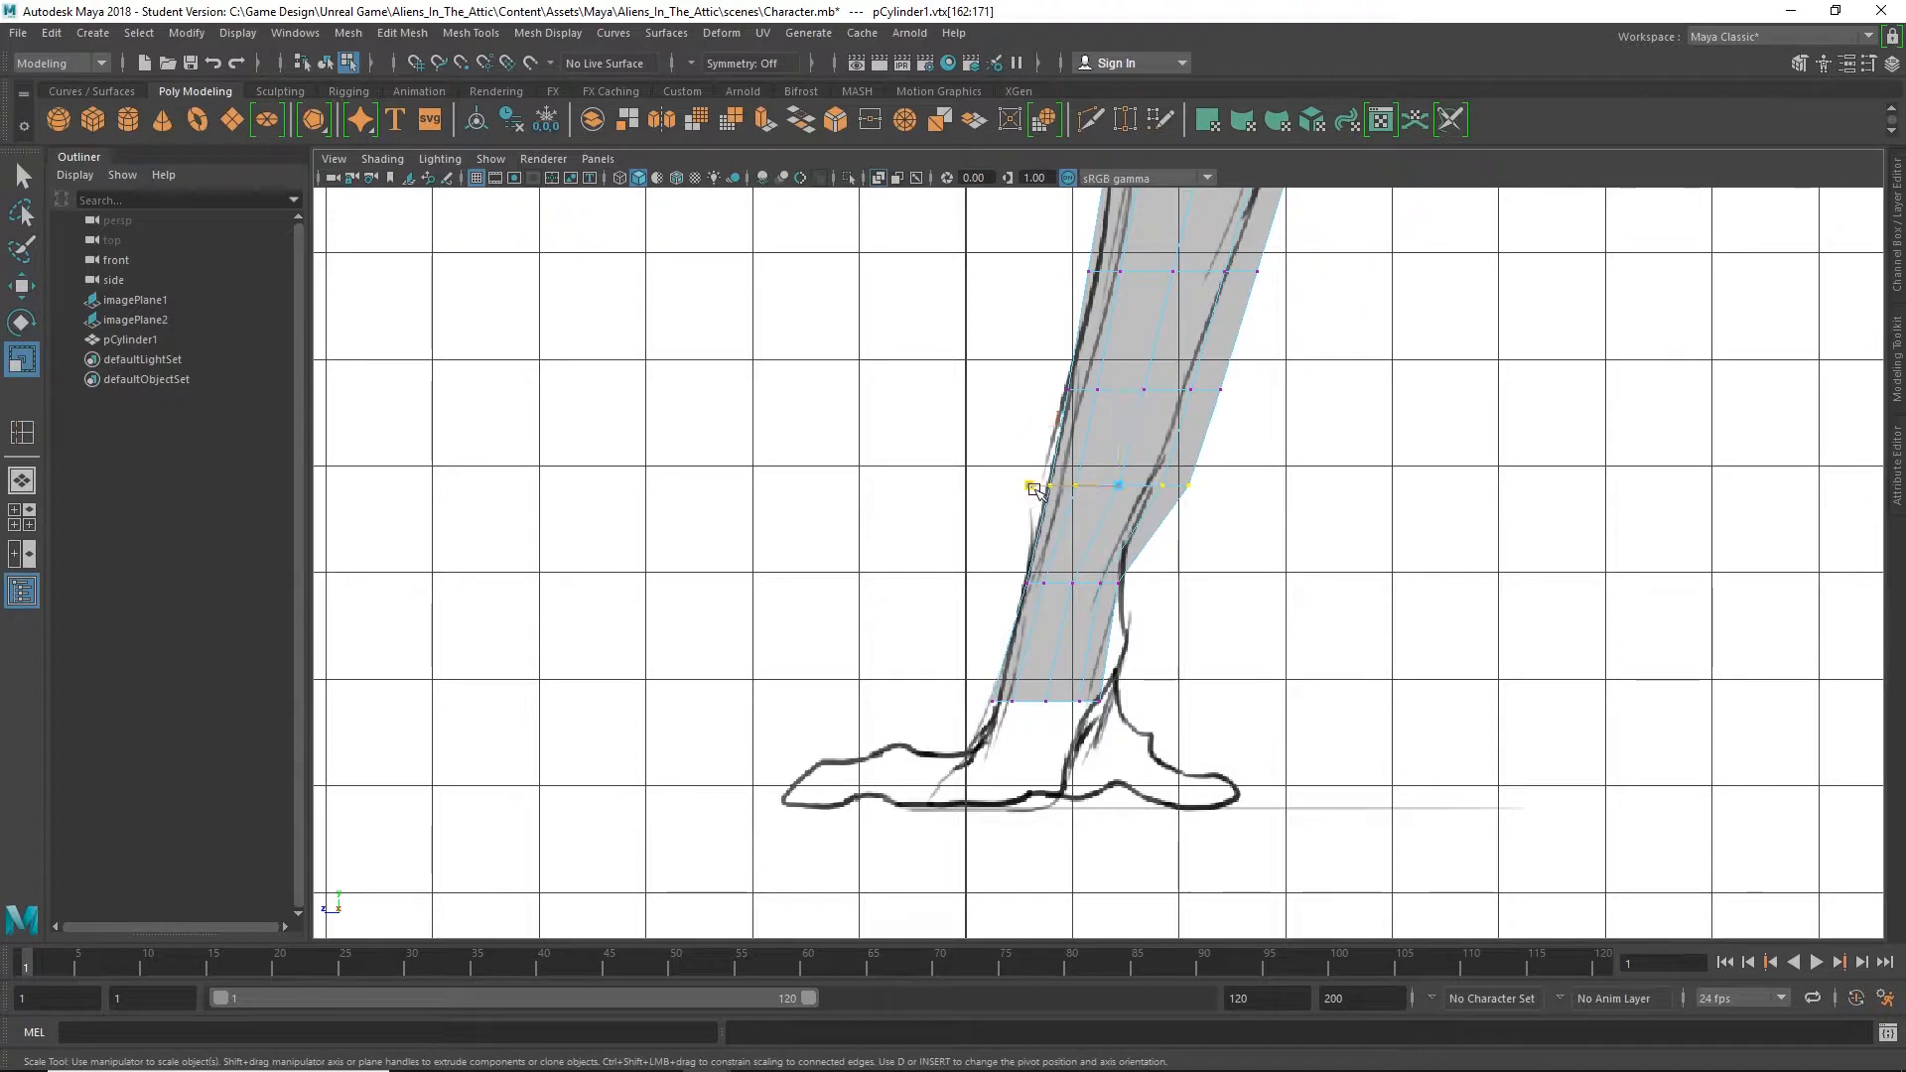
pyautogui.moveTo(1034, 490)
pyautogui.mouseDown()
pyautogui.moveTo(1060, 494)
pyautogui.moveTo(1021, 496)
pyautogui.mouseUp()
pyautogui.press('w')
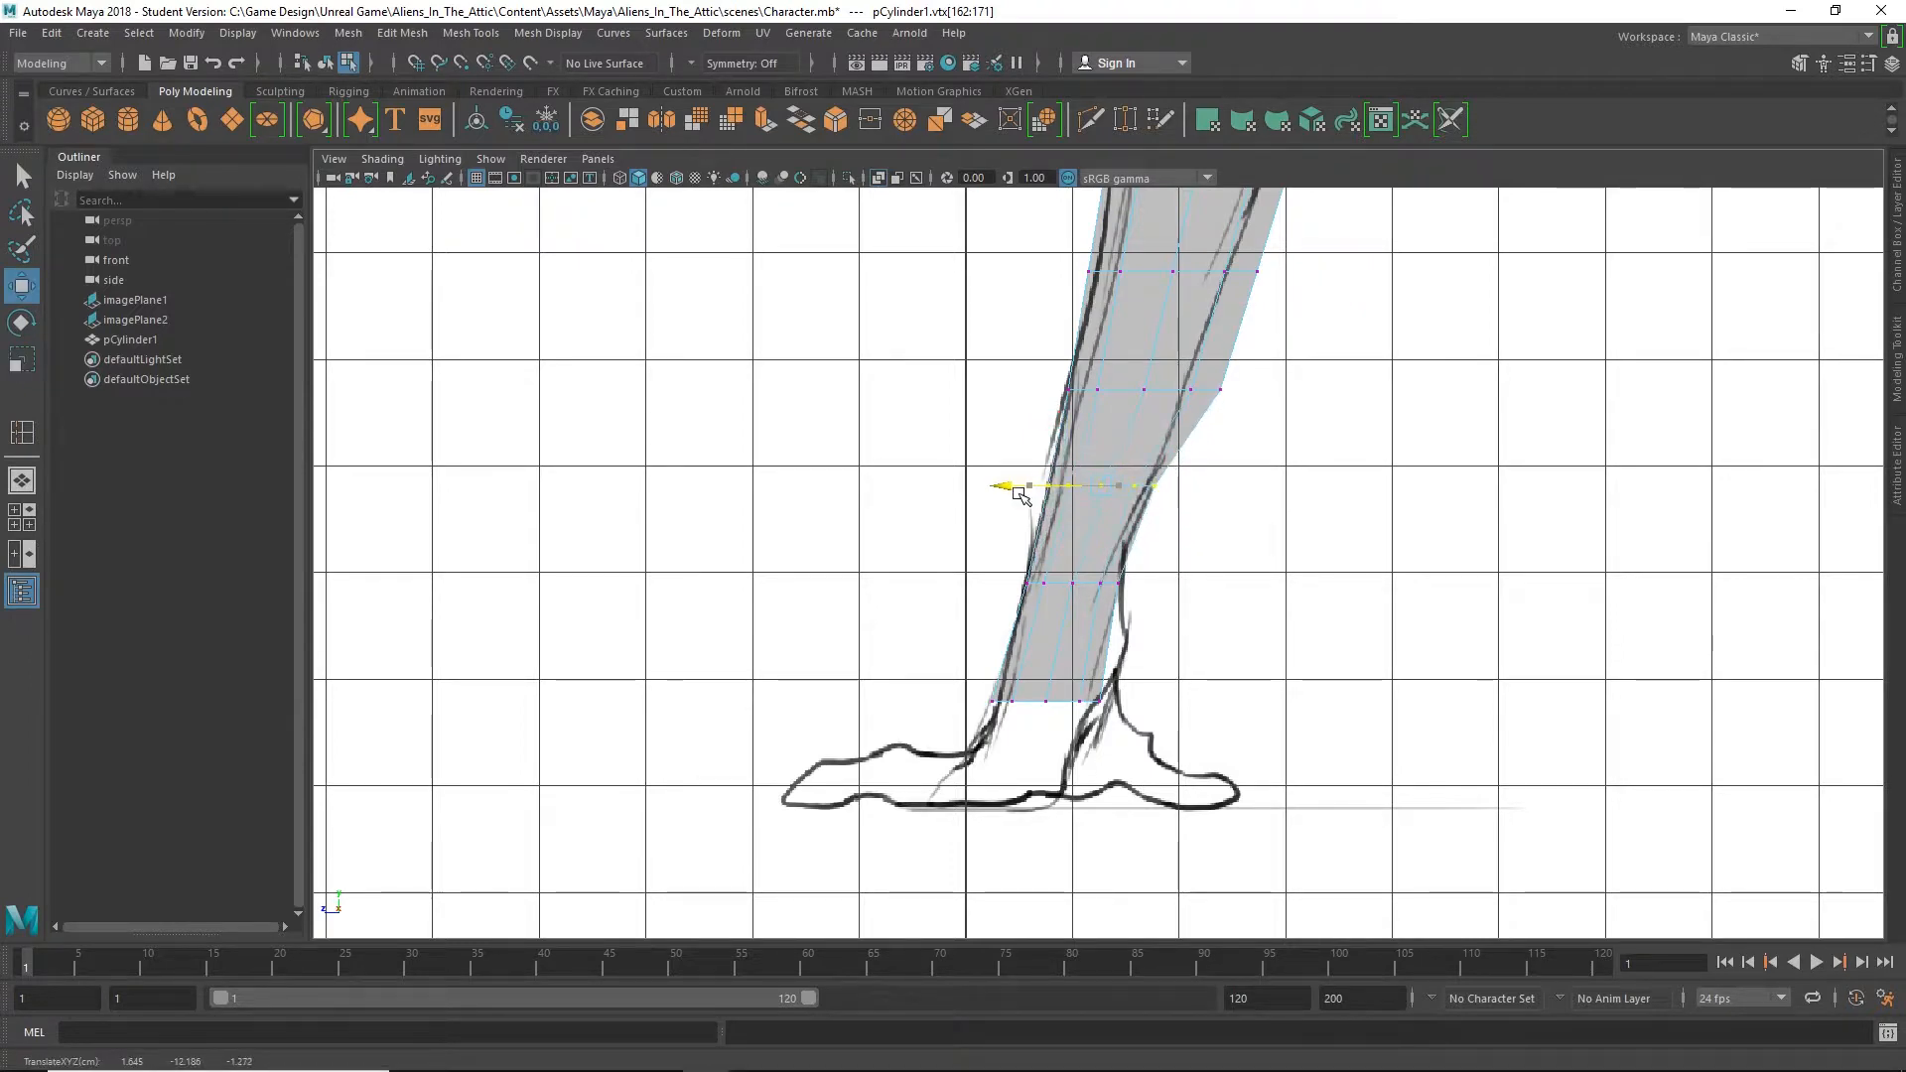
pyautogui.moveTo(1306, 357); pyautogui.dragTo(1065, 393)
pyautogui.press('r')
pyautogui.press('w')
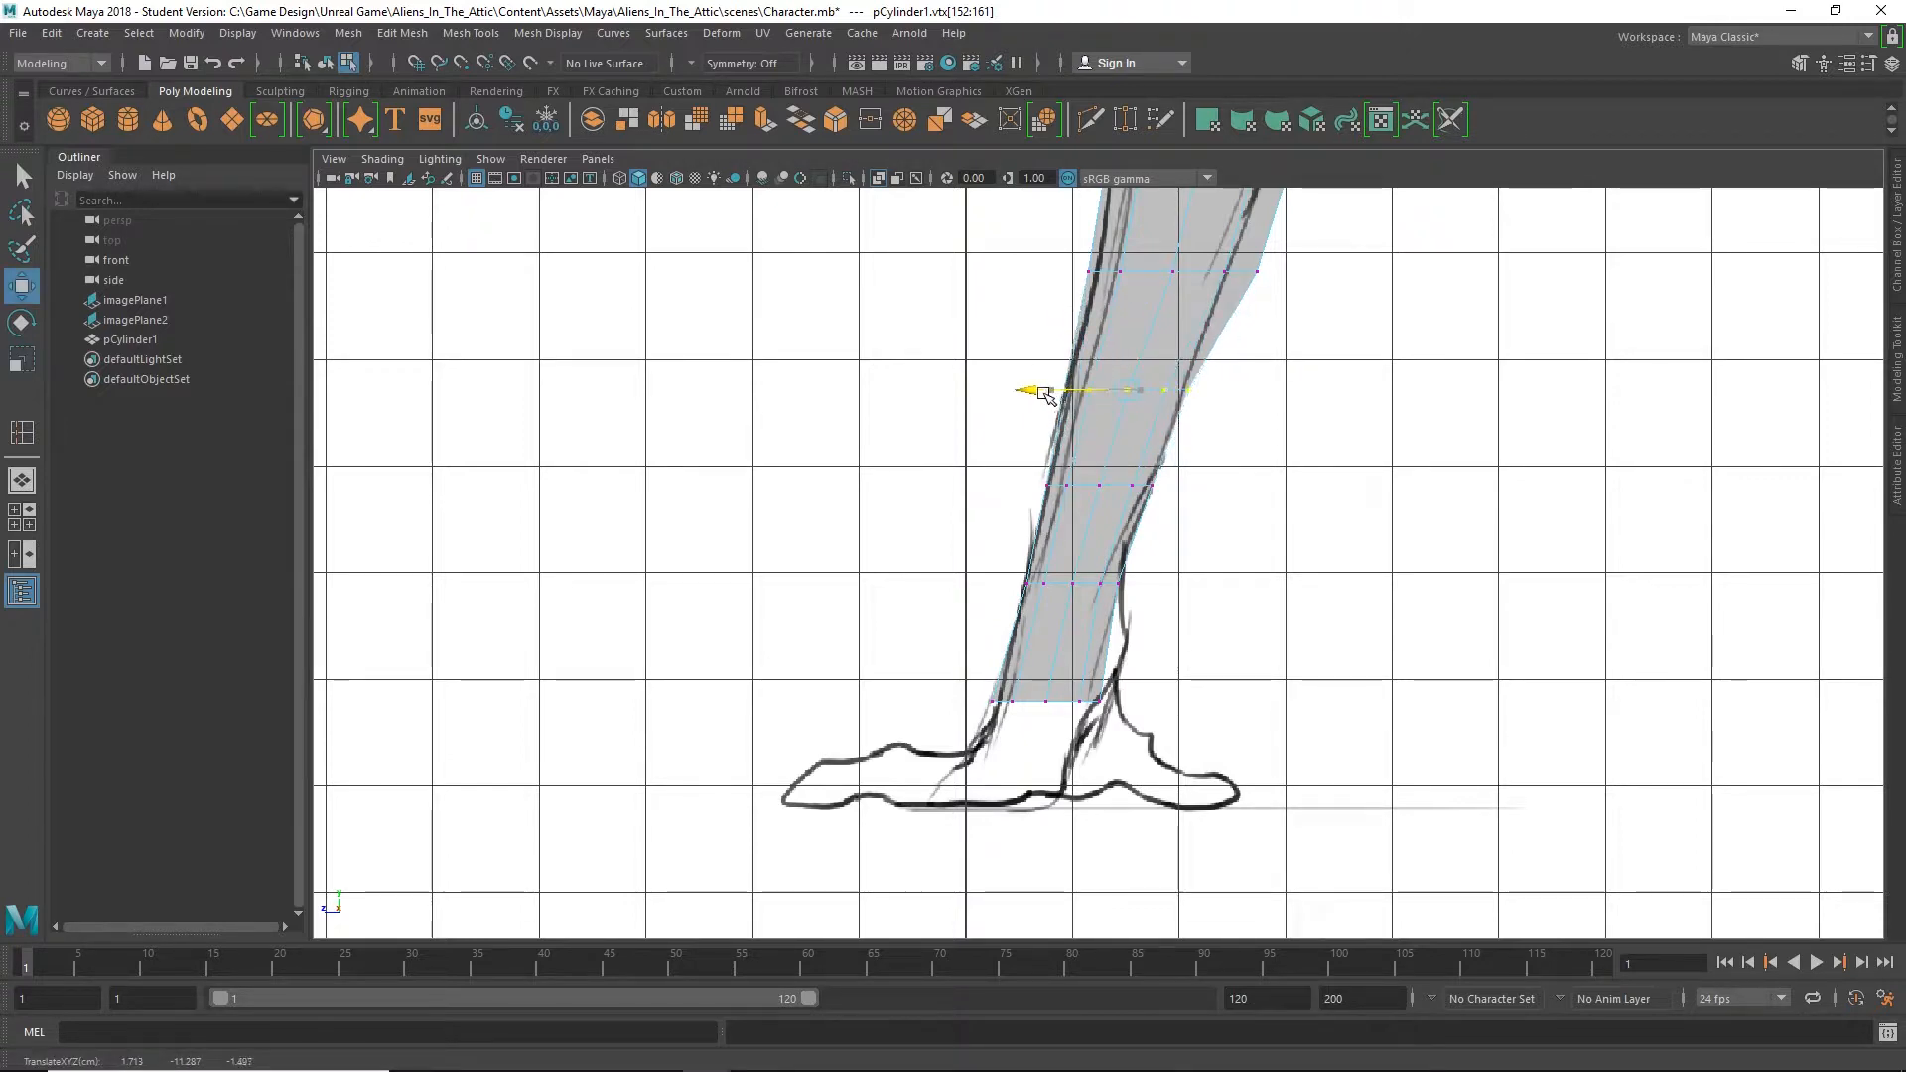
# Narrow and shift the vertex row in the middle of the shin to match the side reference outline
pyautogui.keyDown('alt'); pyautogui.moveTo(1224, 395); pyautogui.dragTo(1170, 723, button='middle'); pyautogui.keyUp('alt')
pyautogui.moveTo(961, 620); pyautogui.dragTo(1271, 557)
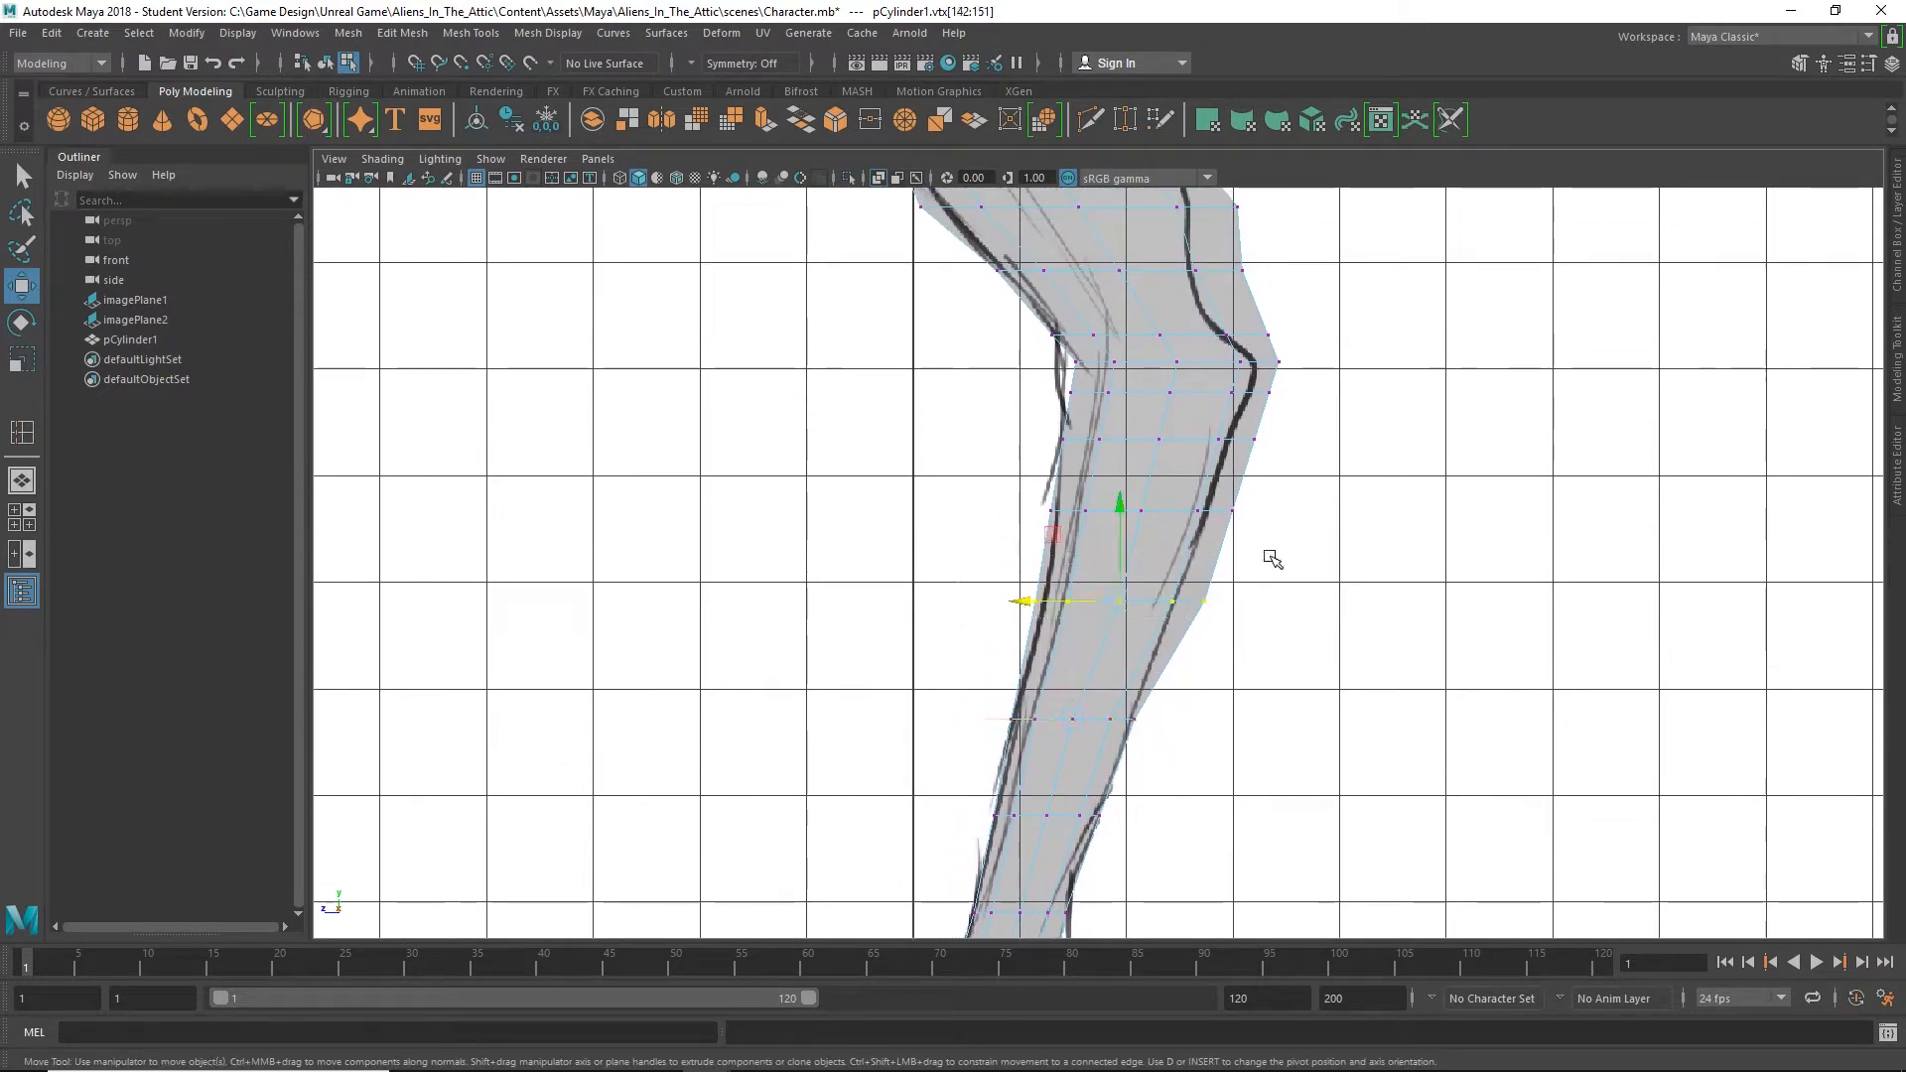
pyautogui.press('r')
pyautogui.moveTo(1030, 600)
pyautogui.mouseDown()
pyautogui.moveTo(1055, 602)
pyautogui.moveTo(1014, 603)
pyautogui.mouseUp()
pyautogui.press('w')
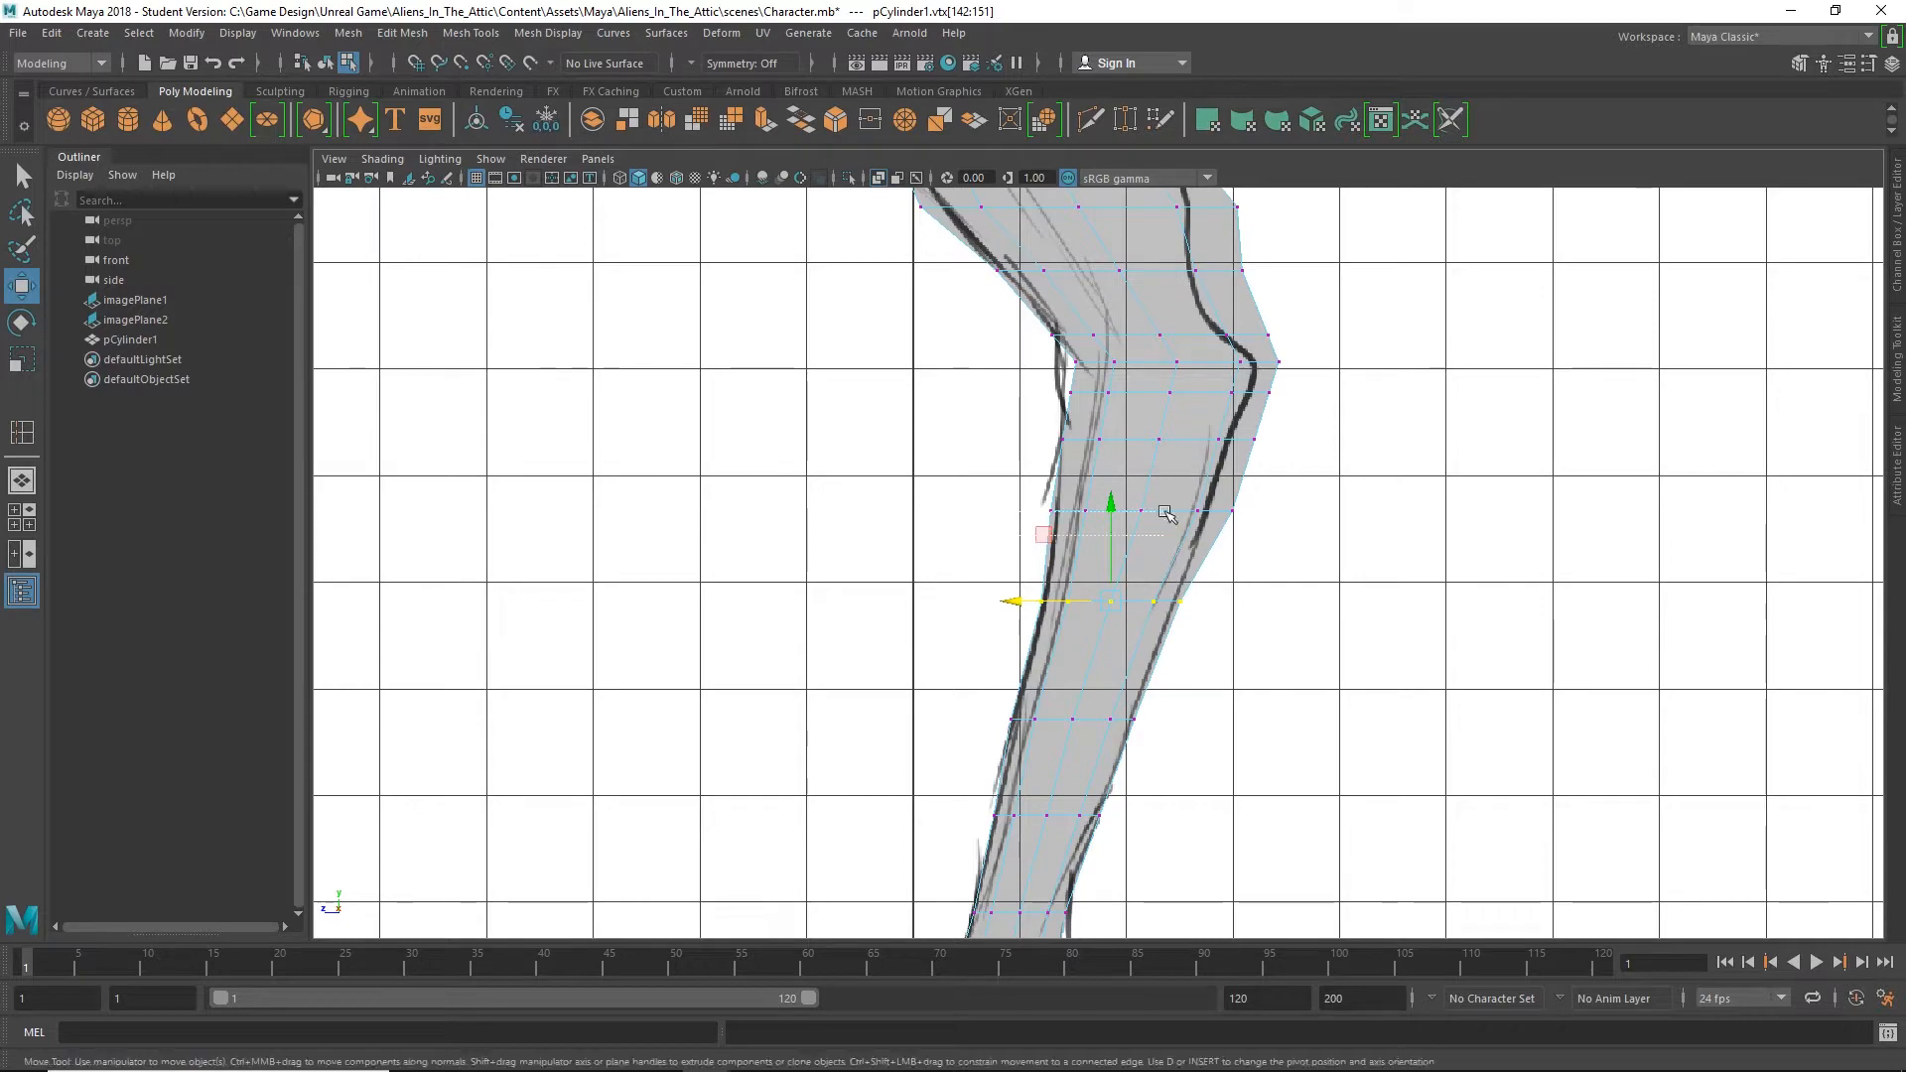
# Scale and shift the vertex rows of the upper shin, just below the rear joint, to fit the side reference outline
pyautogui.moveTo(1353, 476); pyautogui.dragTo(1328, 427)
pyautogui.press('r')
pyautogui.press('w')
pyautogui.press('r')
pyautogui.moveTo(1064, 442); pyautogui.dragTo(1384, 370)
pyautogui.press('w')
pyautogui.press('r')
# Narrow and shift the vertex rows at the tip of the rear joint and directly above it to match the side reference
pyautogui.moveTo(1084, 398); pyautogui.dragTo(1386, 355)
pyautogui.press('w')
pyautogui.press('r')
pyautogui.moveTo(1090, 363); pyautogui.dragTo(1066, 367)
pyautogui.press('w')
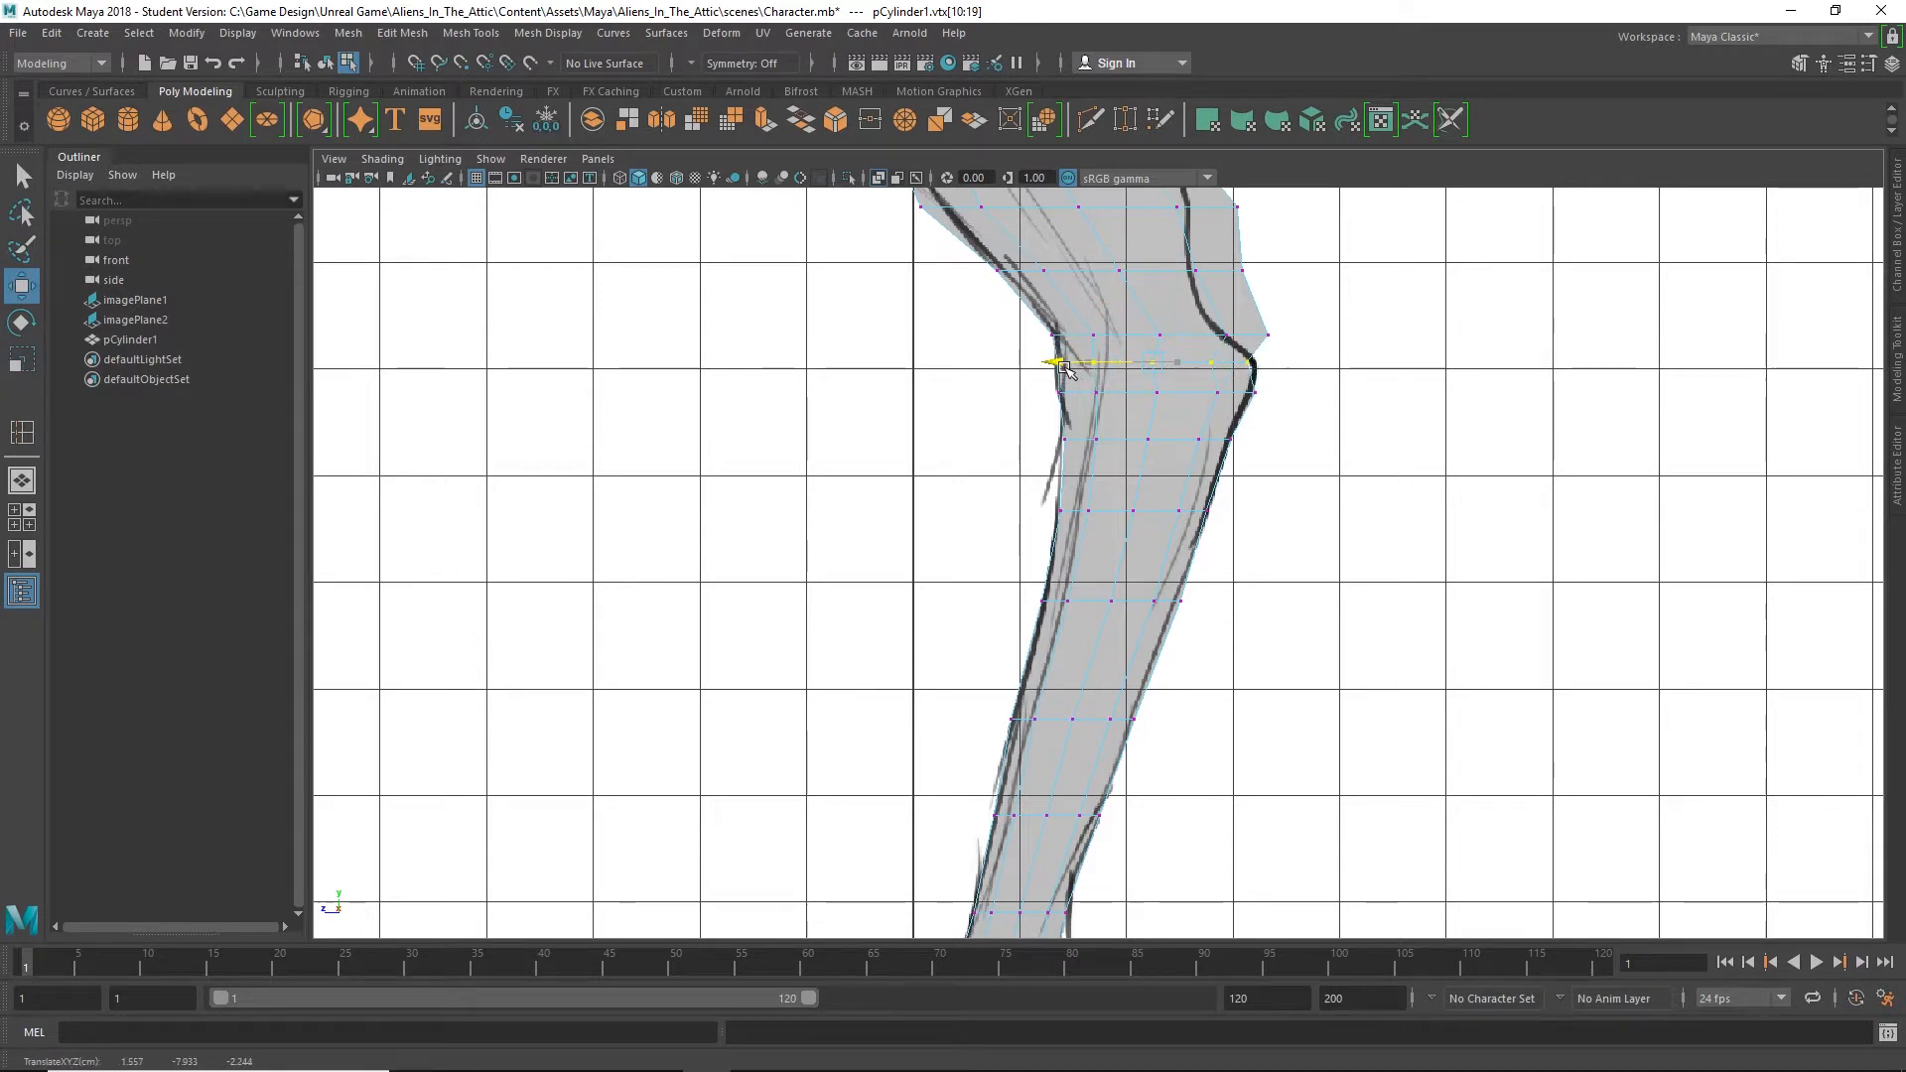
pyautogui.press('r')
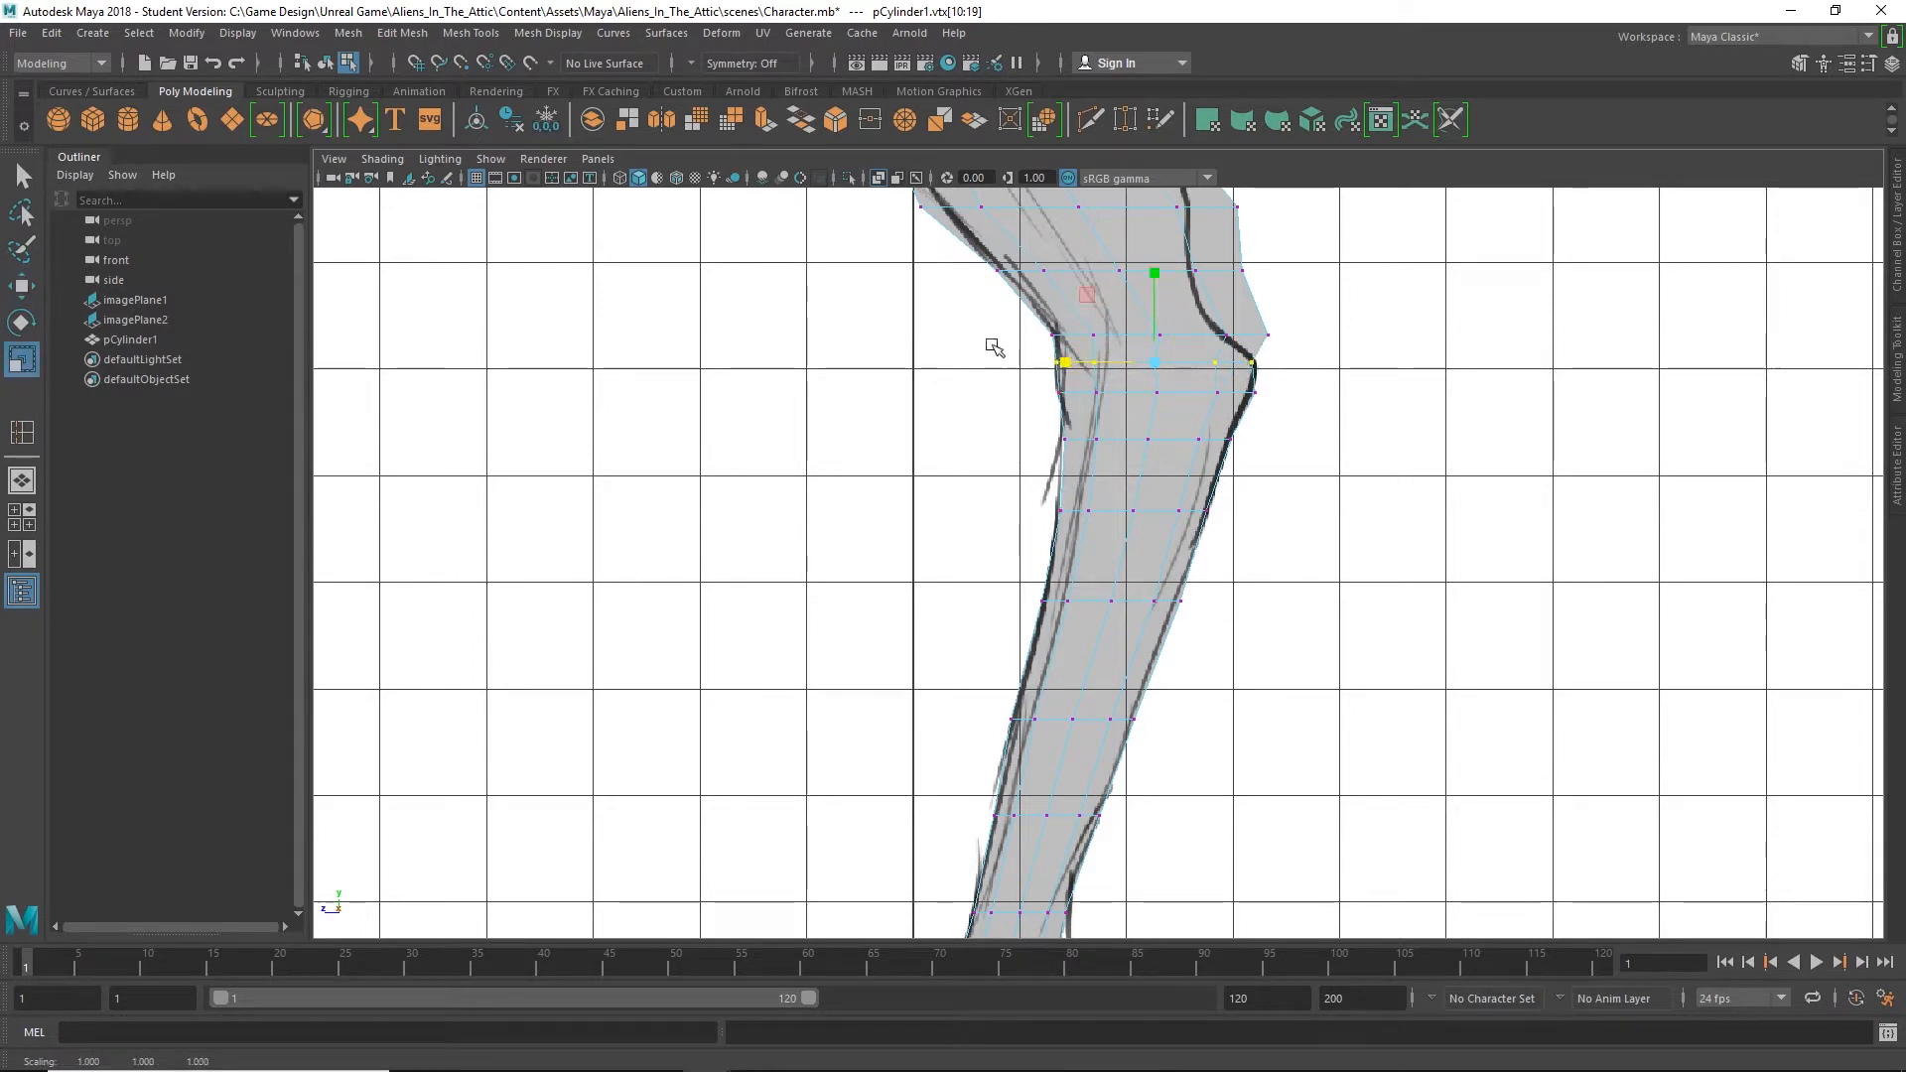
pyautogui.moveTo(992, 345); pyautogui.dragTo(1336, 329)
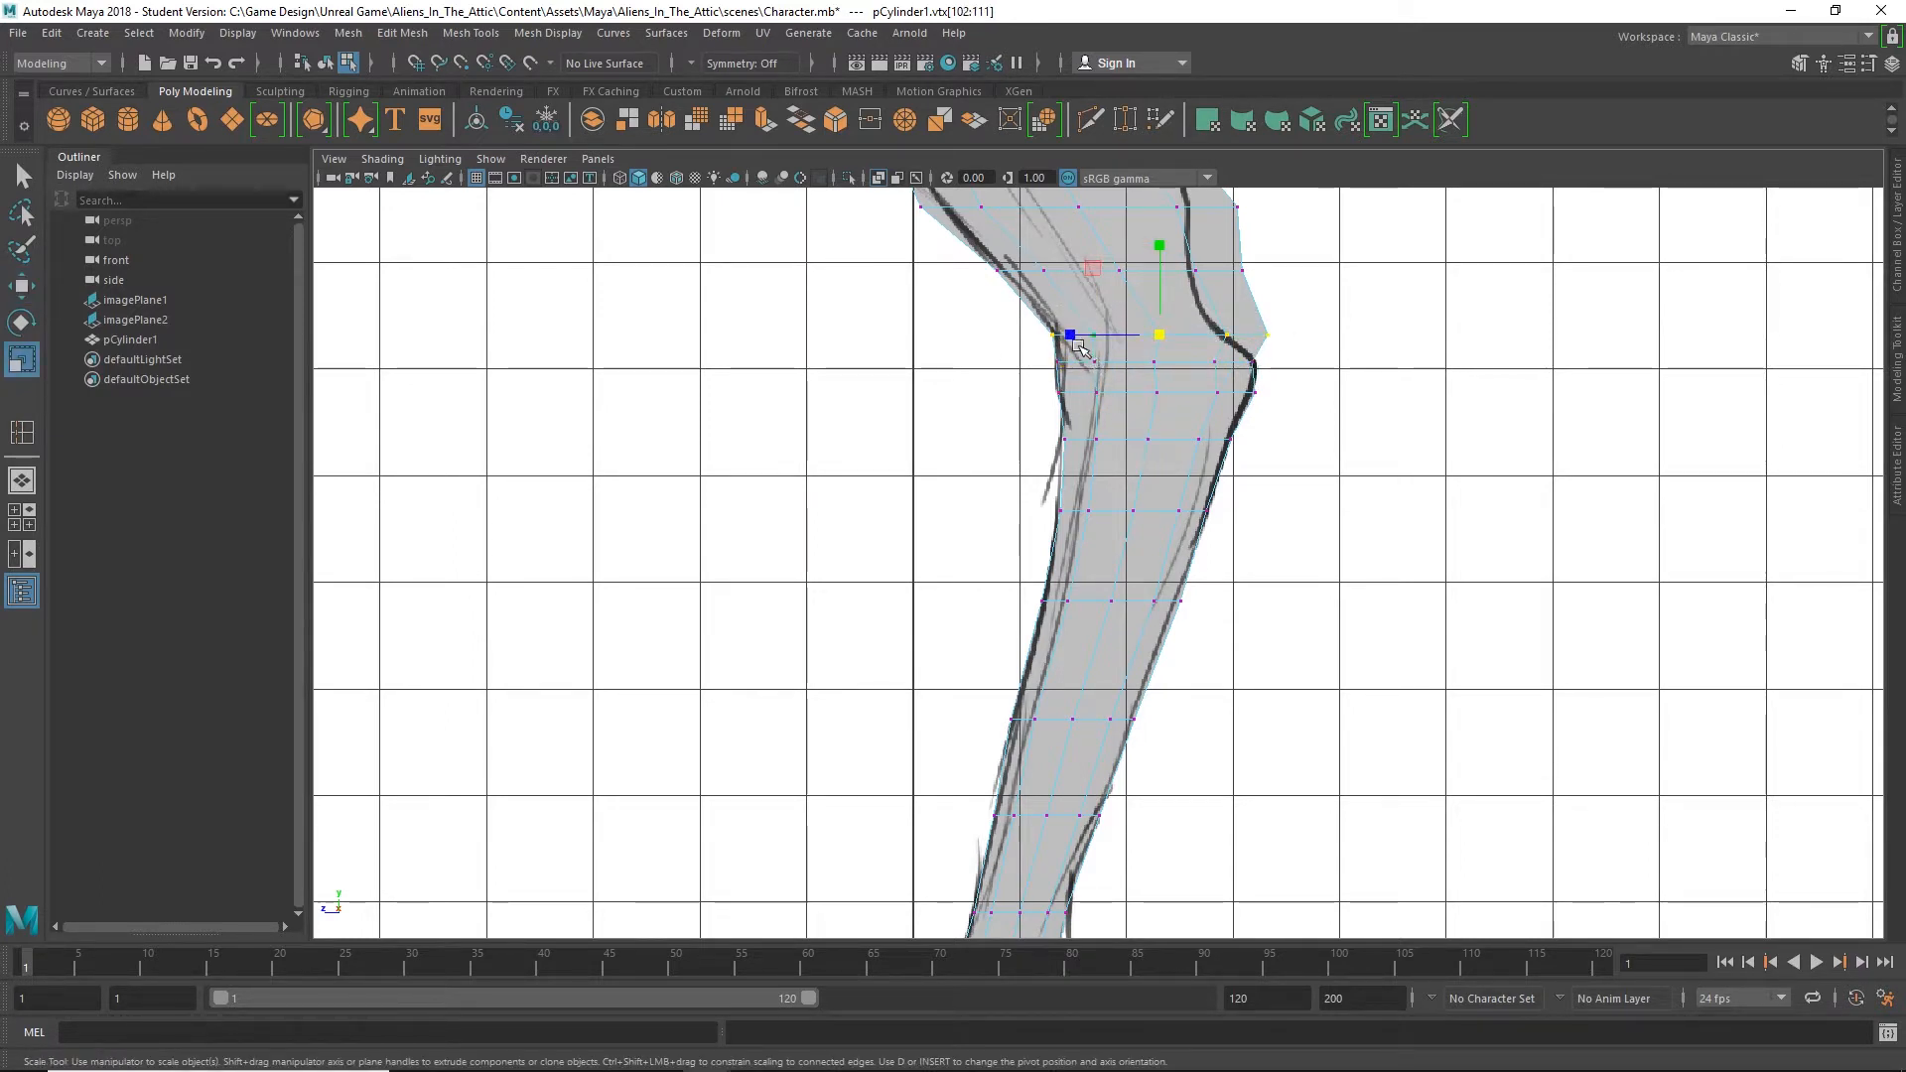
pyautogui.moveTo(1079, 346)
pyautogui.mouseDown()
pyautogui.moveTo(1099, 350)
pyautogui.moveTo(1058, 340)
pyautogui.mouseUp()
pyautogui.press('w')
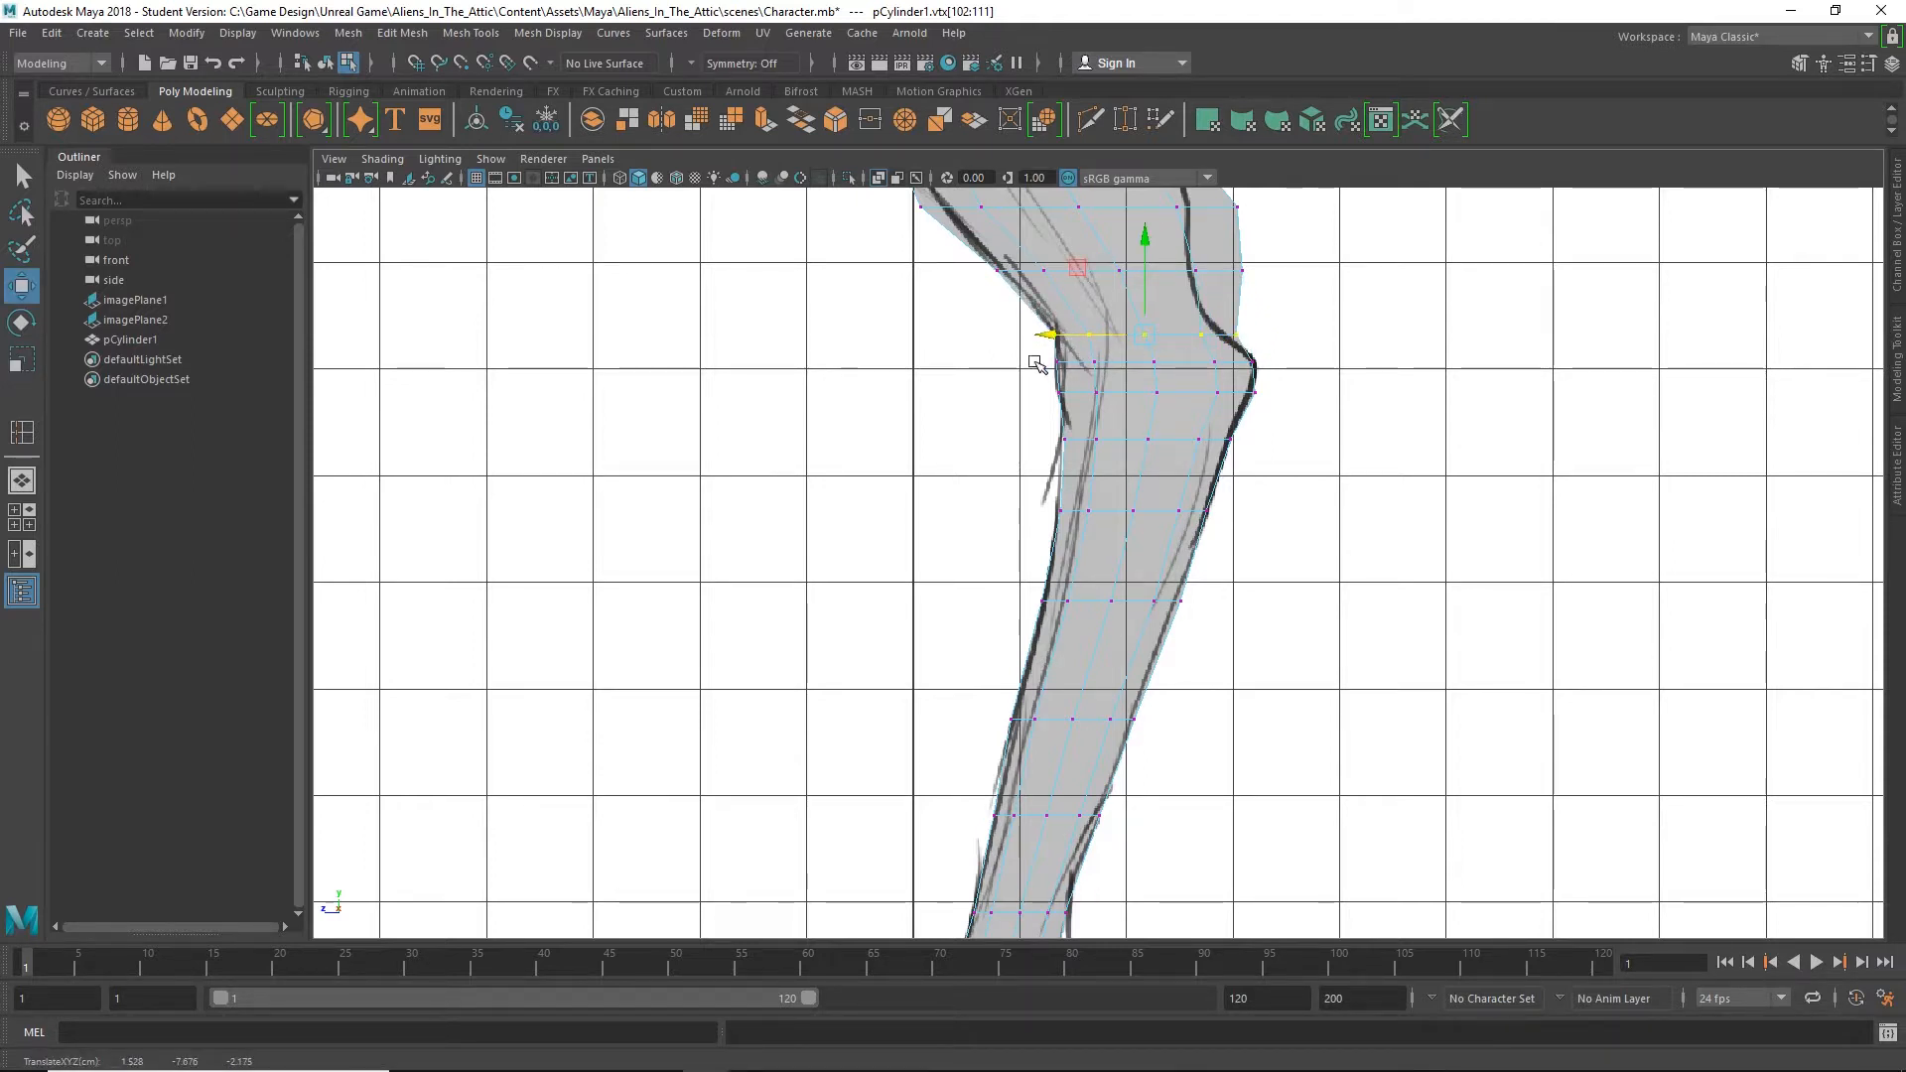
# Narrow the second vertex row above the rear joint's tip and refit the row beneath it to the side reference outline
pyautogui.keyDown('alt'); pyautogui.moveTo(983, 334); pyautogui.dragTo(949, 606, button='middle'); pyautogui.keyUp('alt')
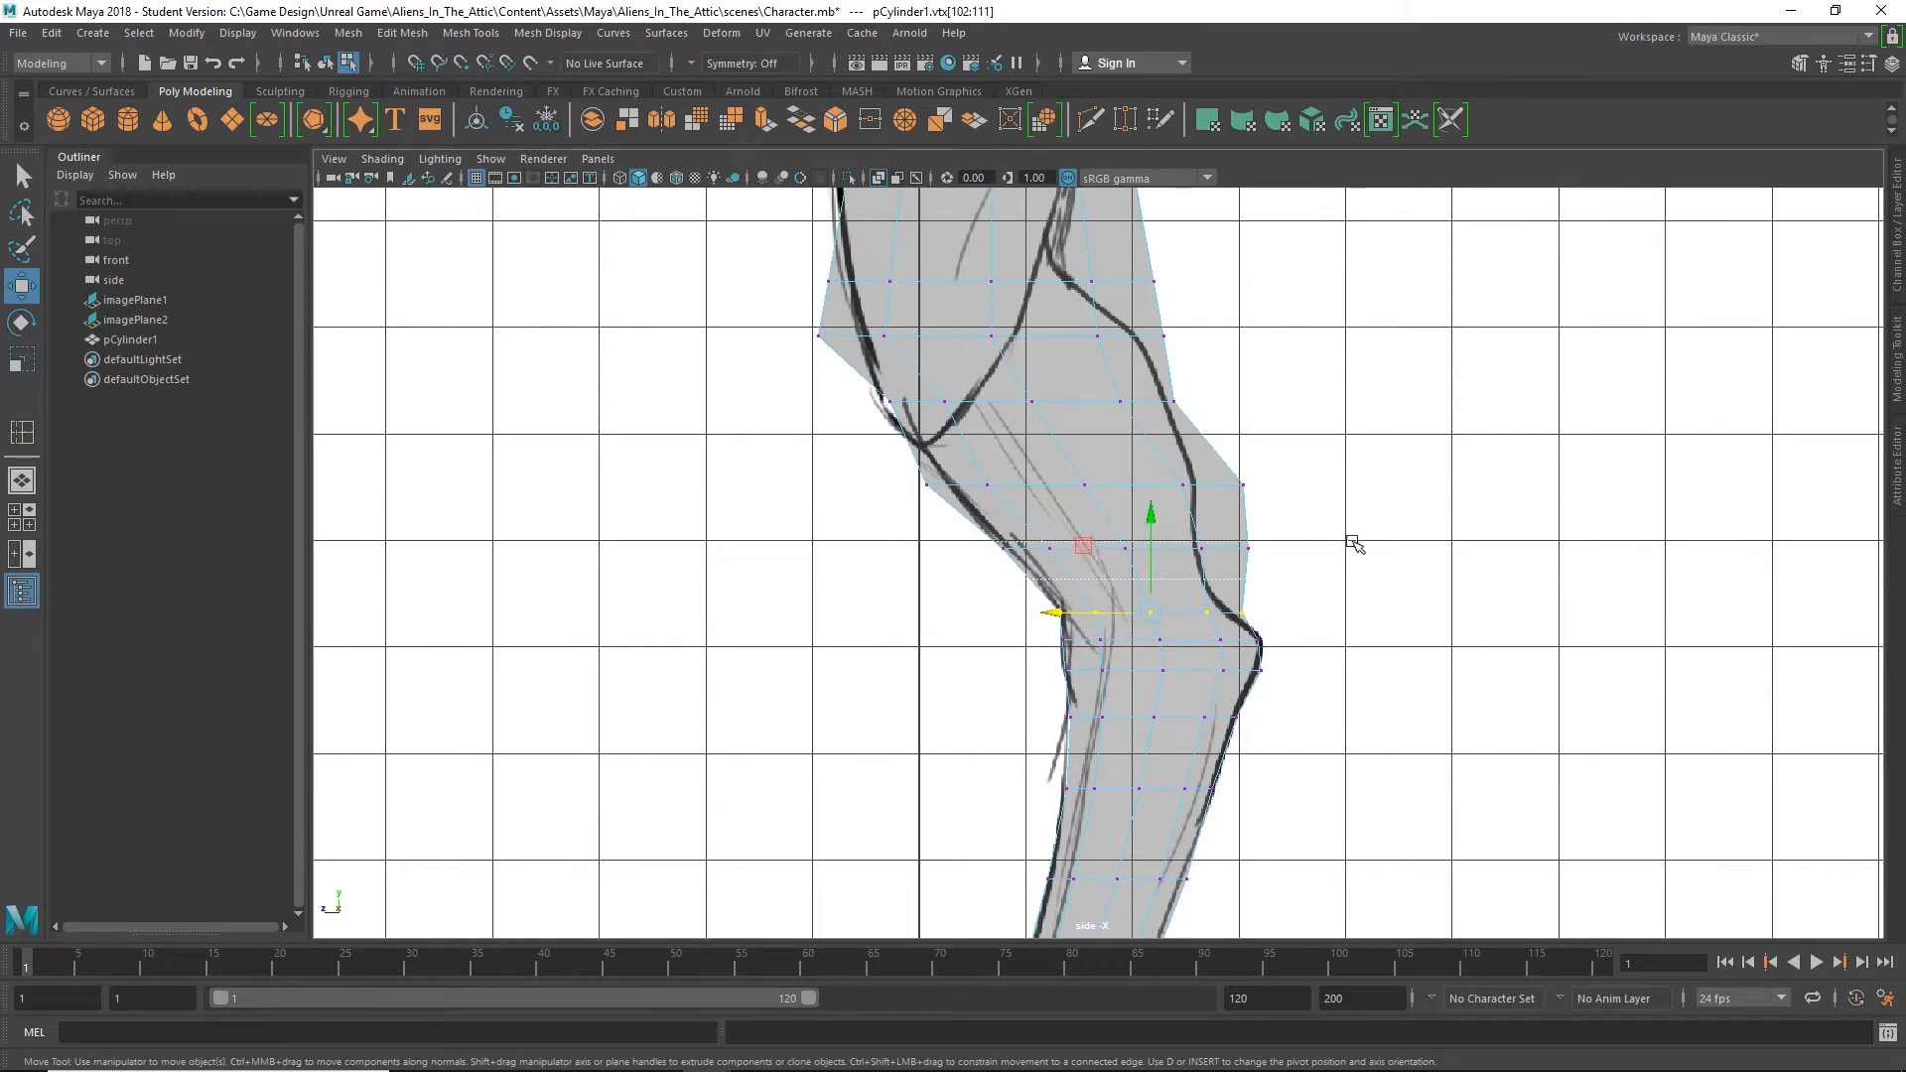
pyautogui.moveTo(1351, 542); pyautogui.dragTo(1370, 518)
pyautogui.press('r')
pyautogui.moveTo(1037, 552)
pyautogui.mouseDown()
pyautogui.moveTo(1059, 552)
pyautogui.moveTo(1019, 556)
pyautogui.mouseUp()
pyautogui.press('w')
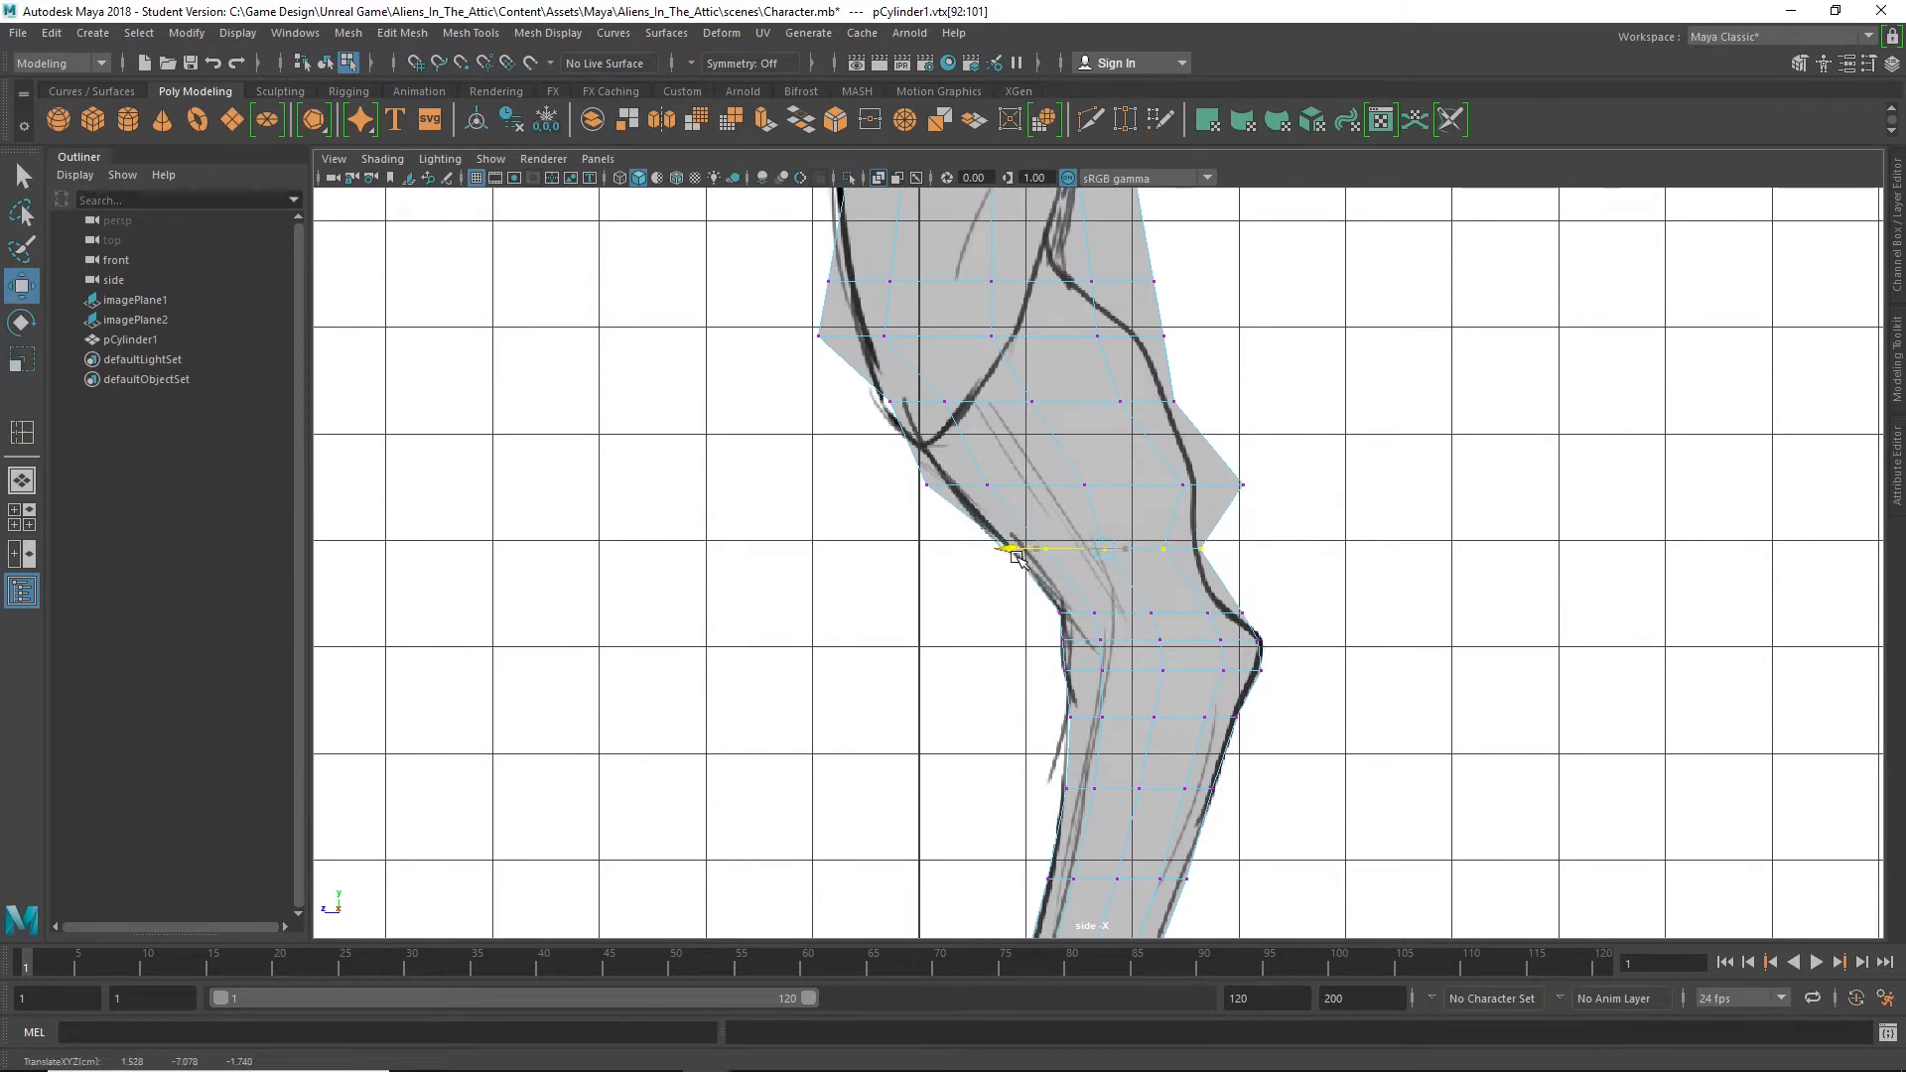
pyautogui.moveTo(1285, 596); pyautogui.dragTo(1052, 628)
pyautogui.press('r')
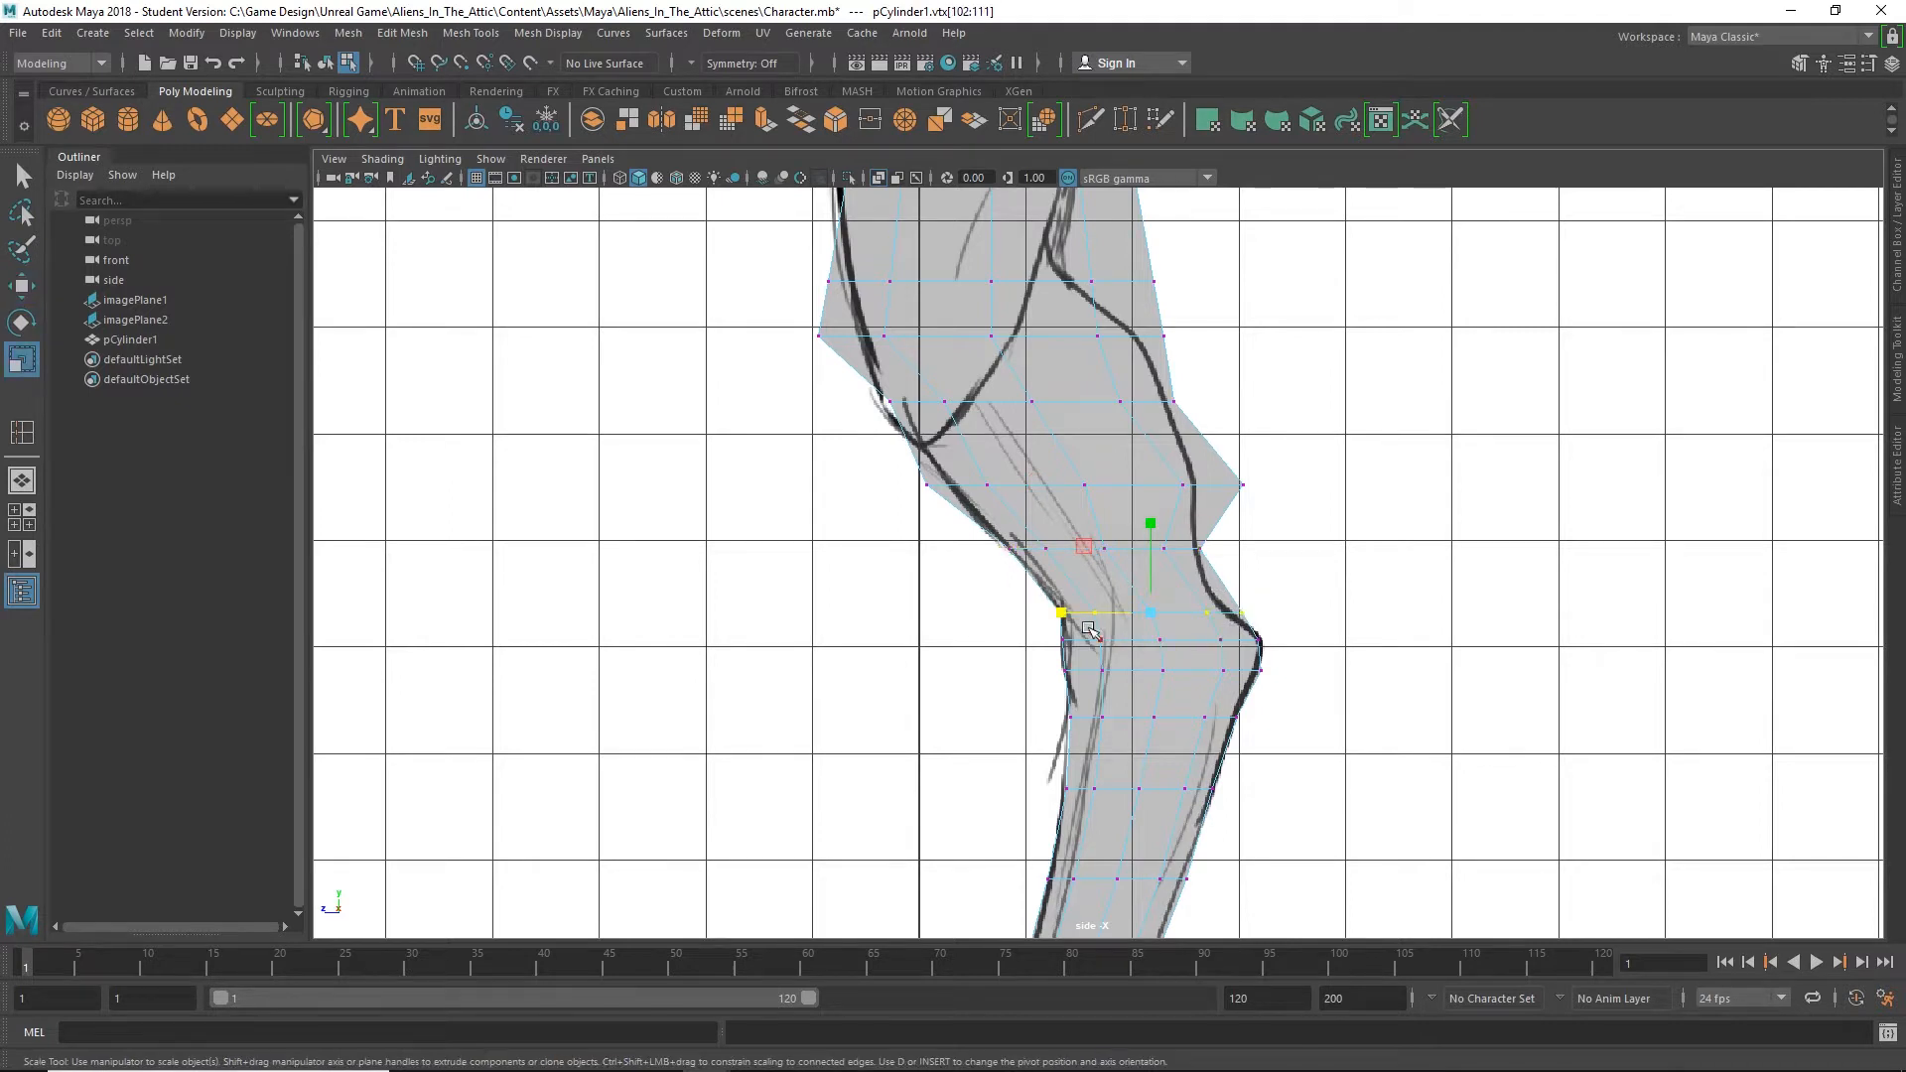
pyautogui.press('w')
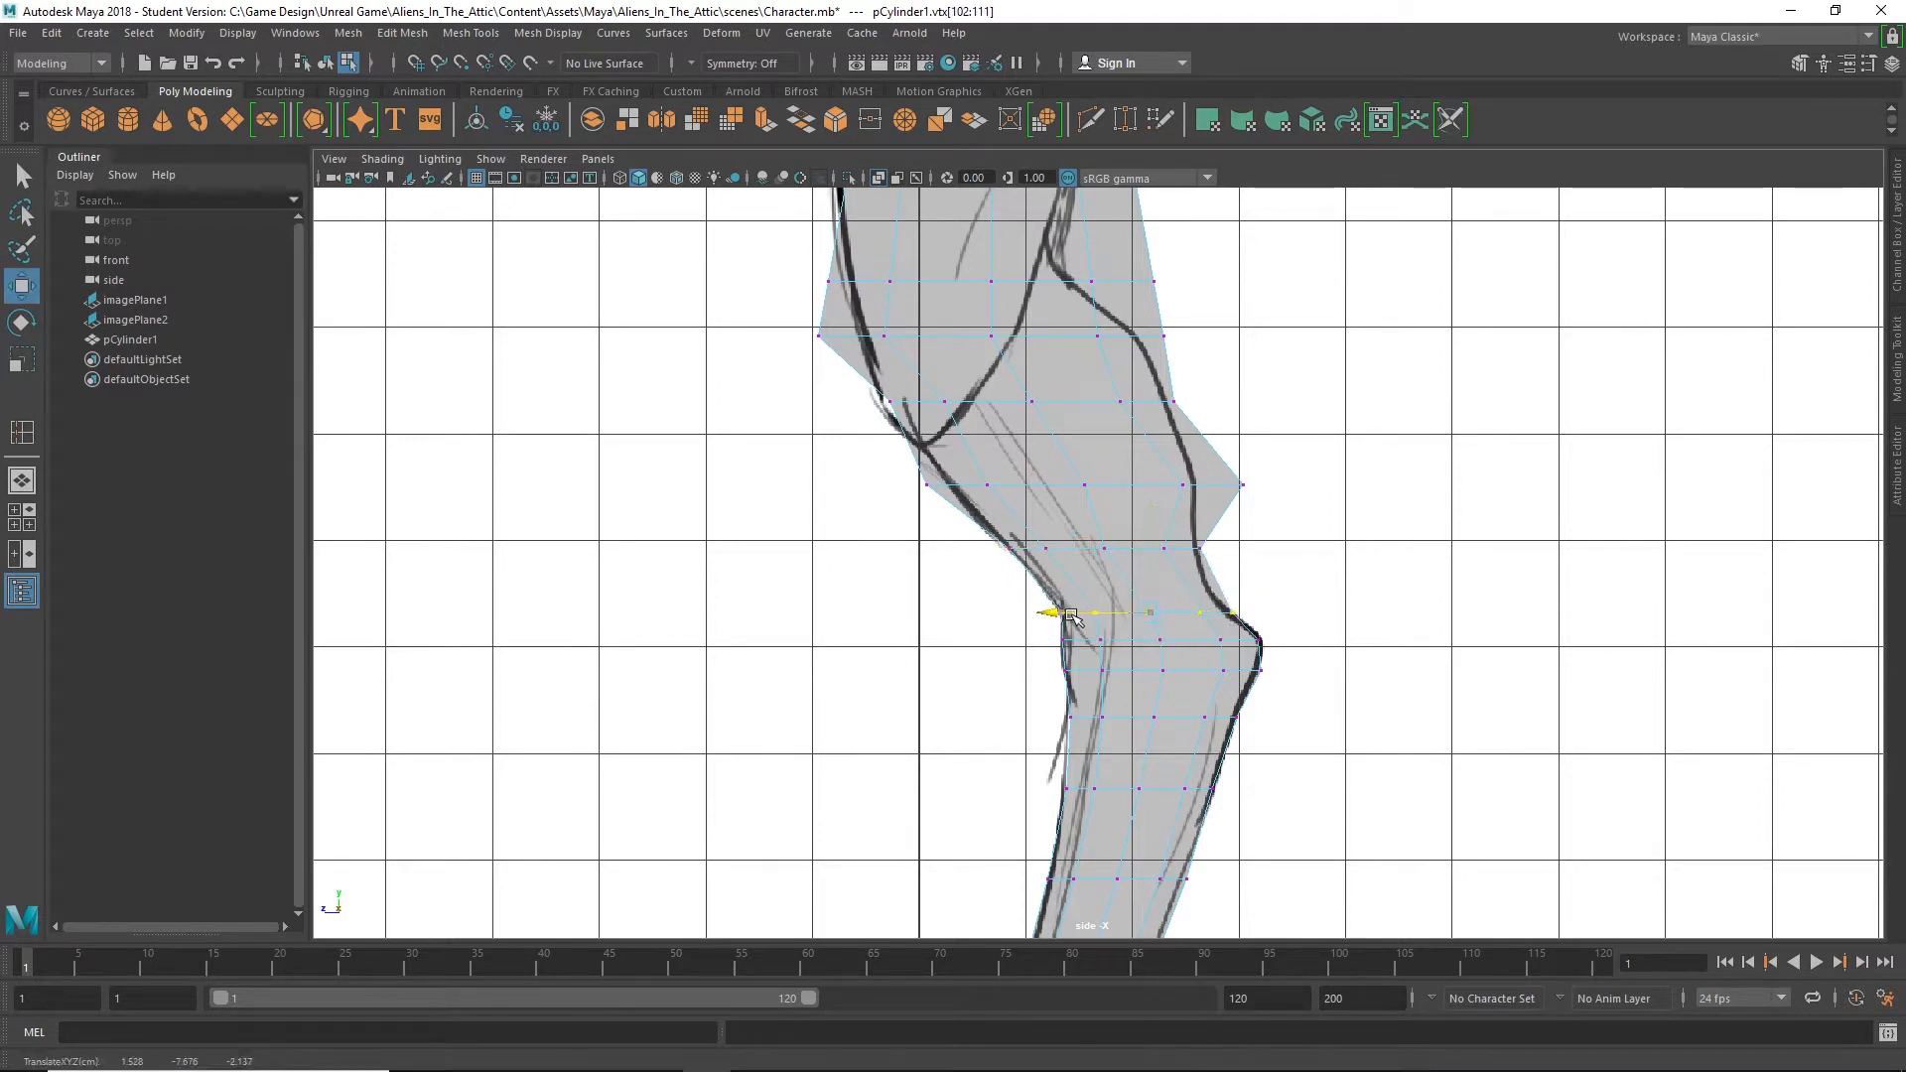
# Narrow and shift the vertex row just below the front knee point to fit the side reference outline
pyautogui.moveTo(1302, 476); pyautogui.dragTo(912, 499)
pyautogui.press('r')
pyautogui.moveTo(992, 485)
pyautogui.mouseDown()
pyautogui.moveTo(1025, 486)
pyautogui.moveTo(981, 487)
pyautogui.mouseUp()
pyautogui.press('w')
# Scale and shift the vertex row just above the front knee point to fit the side reference outline
pyautogui.moveTo(817, 437); pyautogui.dragTo(1221, 391)
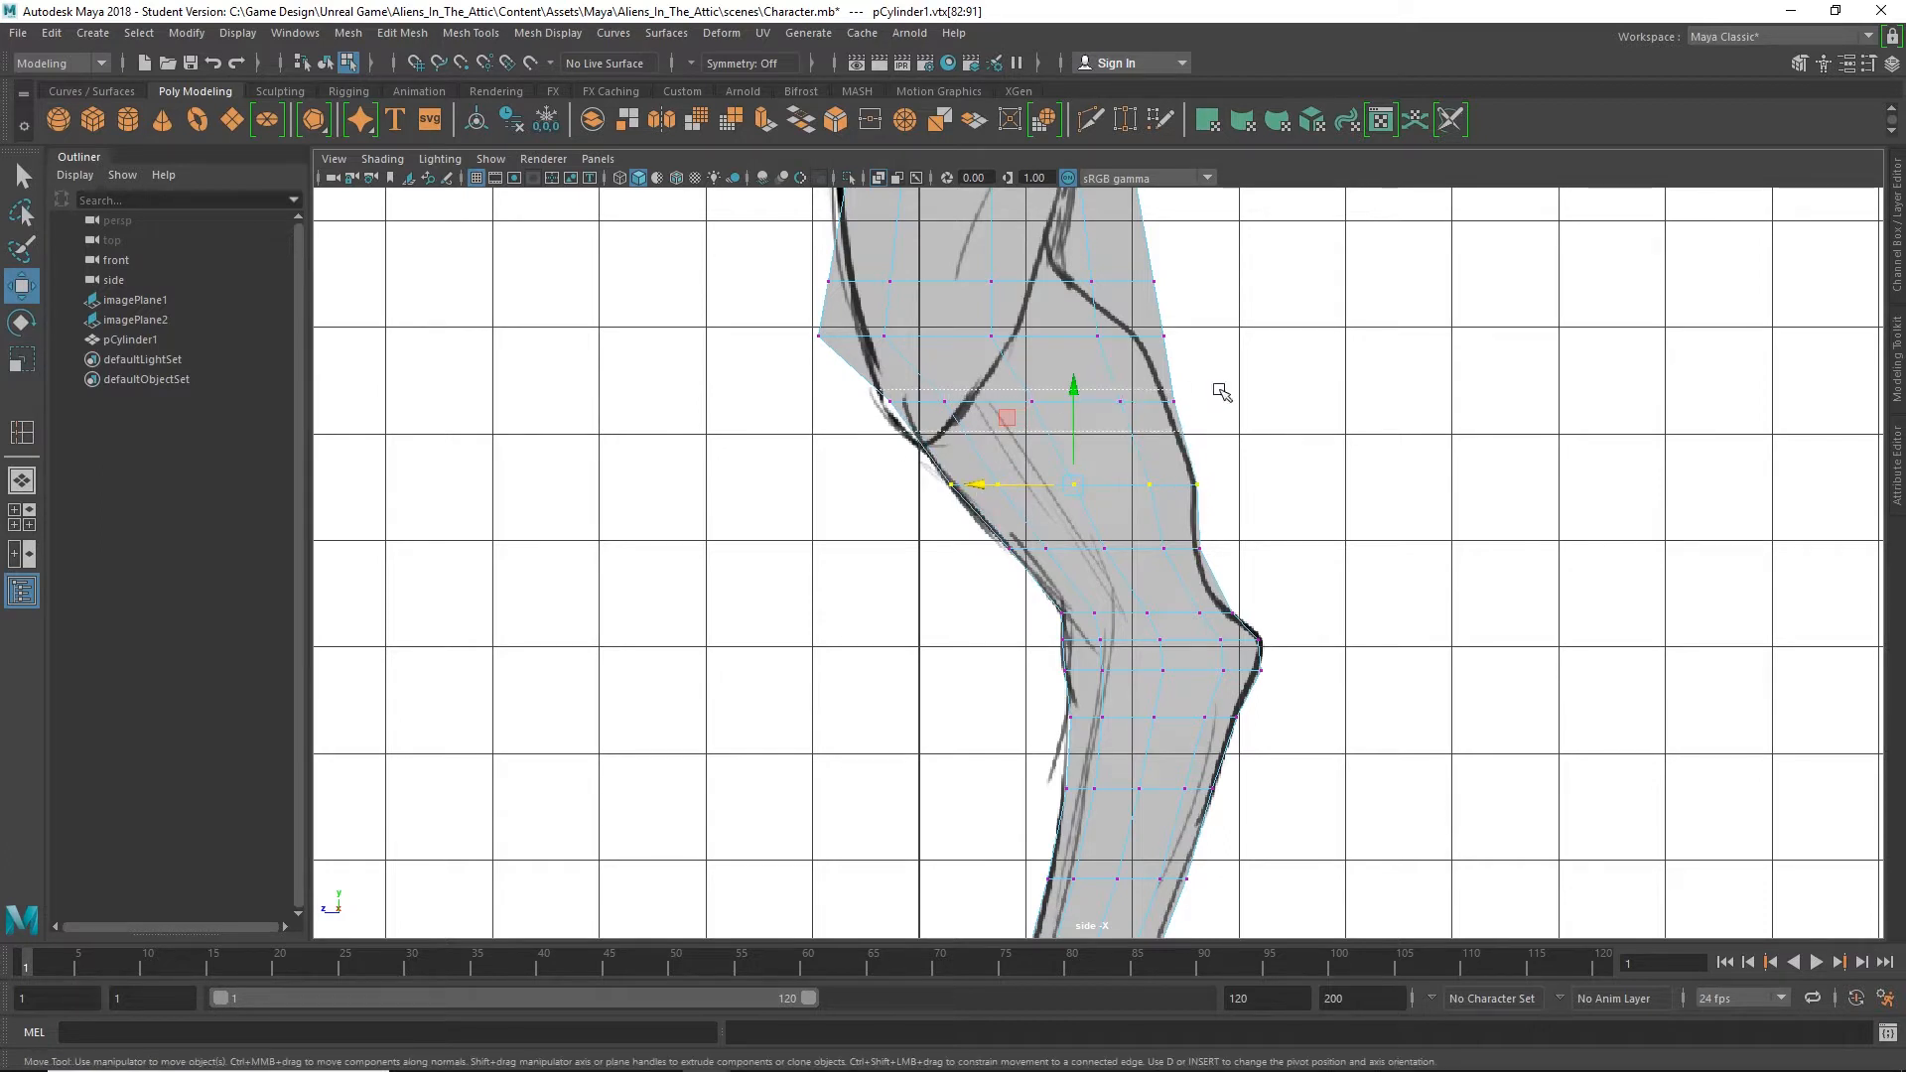
pyautogui.press('r')
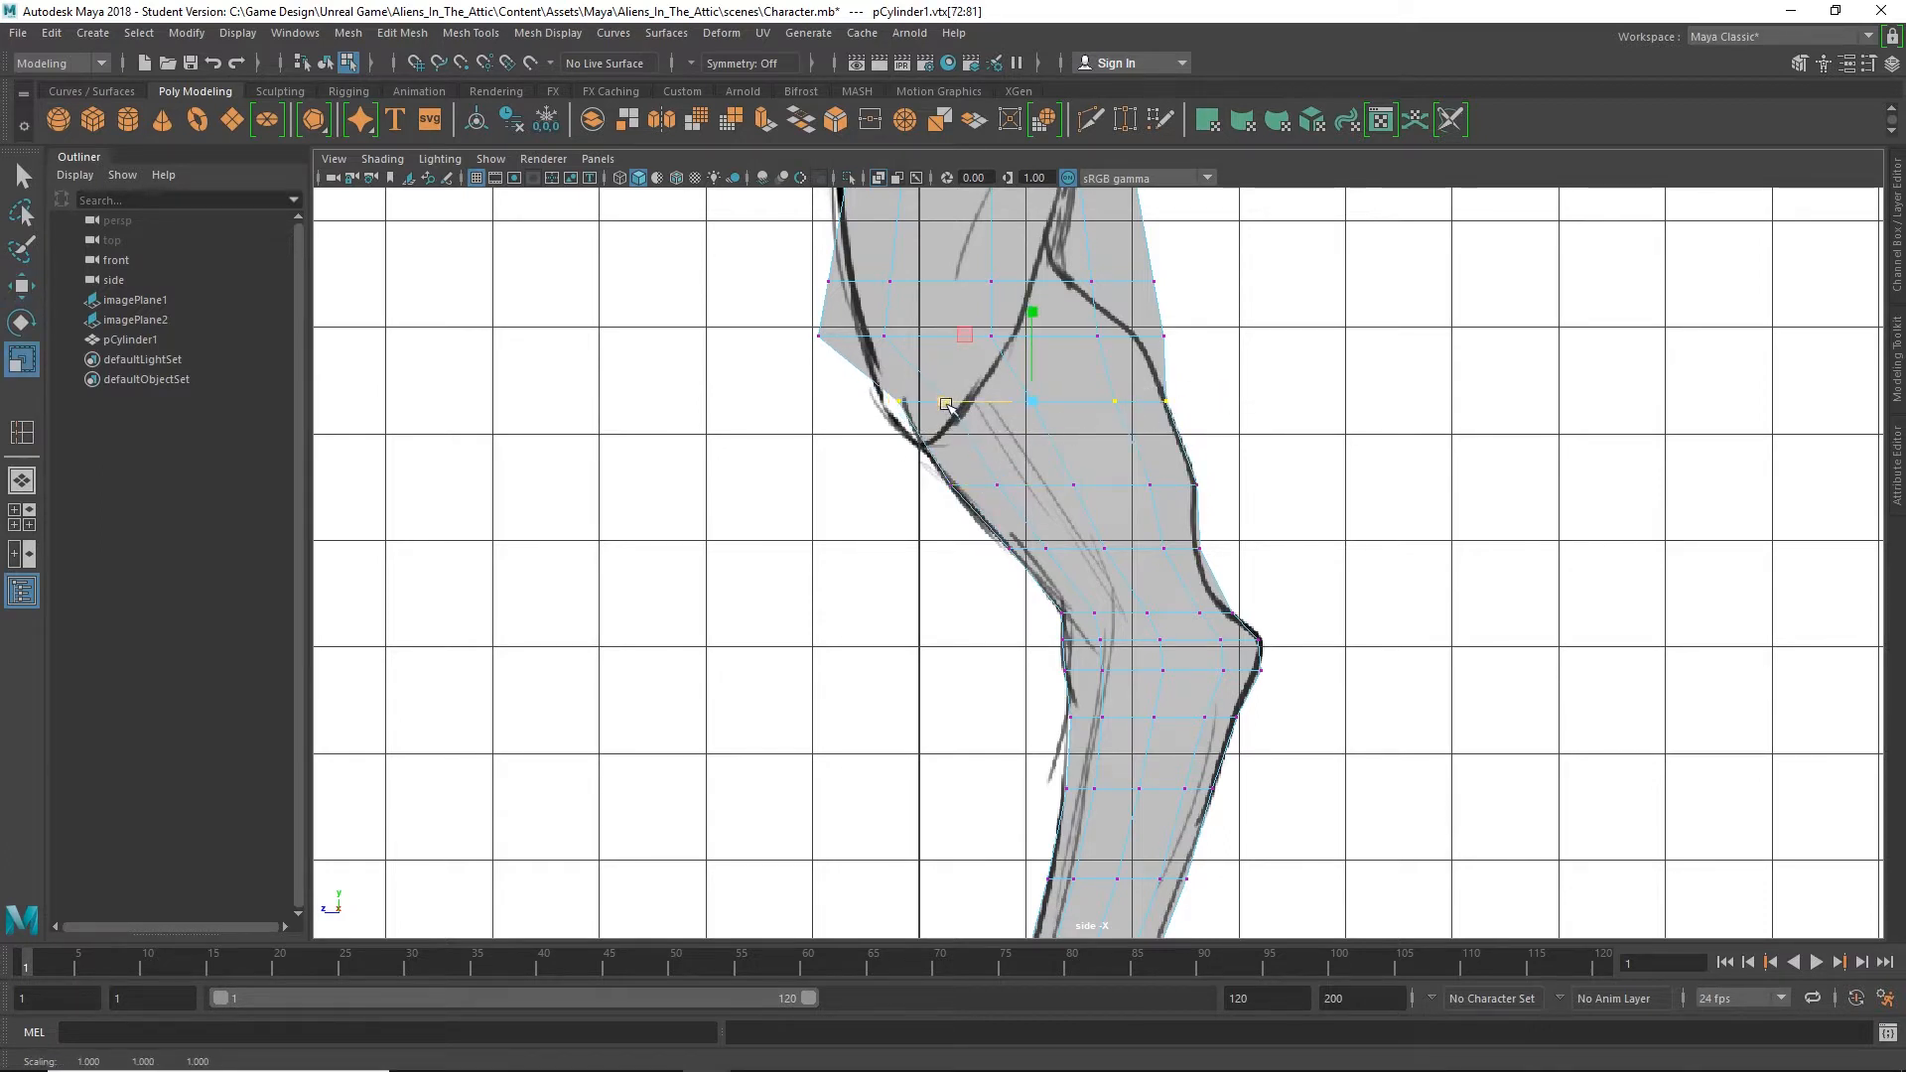
pyautogui.press('w')
pyautogui.moveTo(935, 402); pyautogui.dragTo(915, 403)
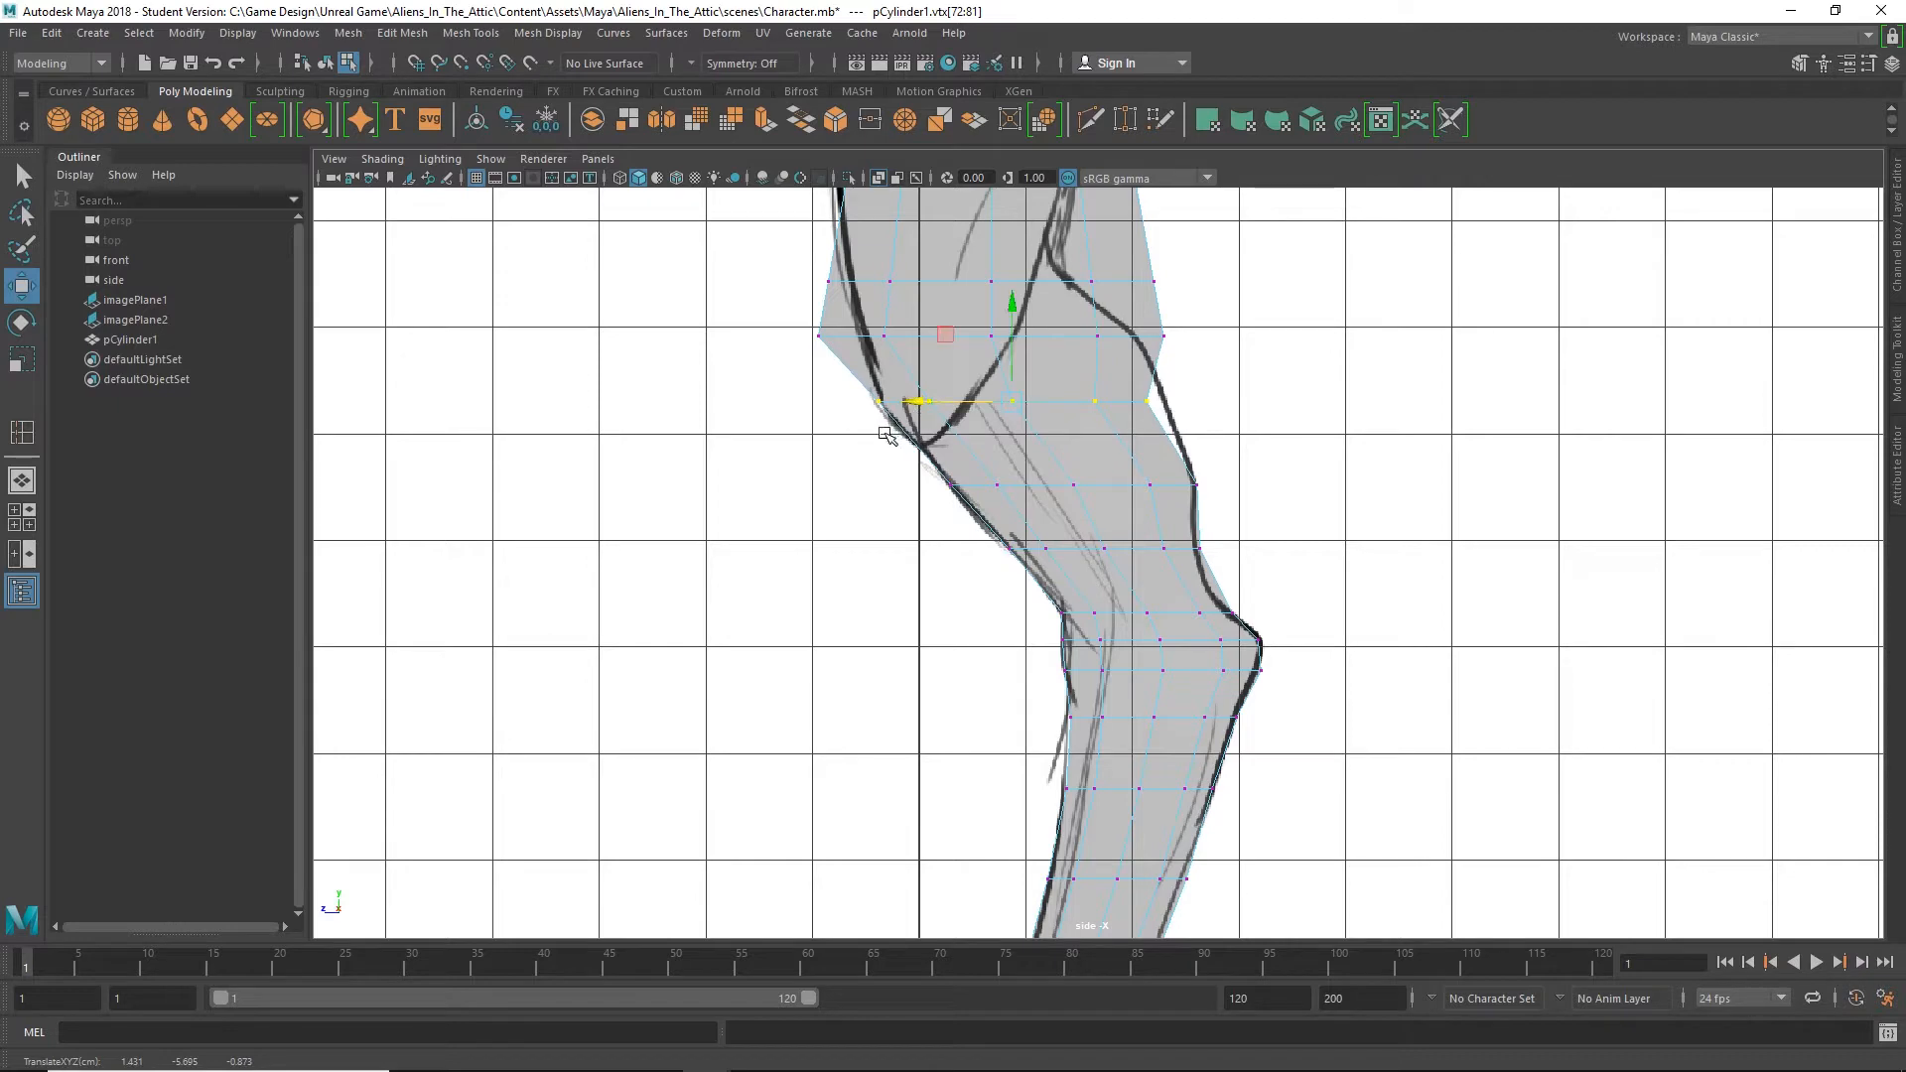
pyautogui.press('r')
pyautogui.moveTo(935, 403); pyautogui.dragTo(908, 404)
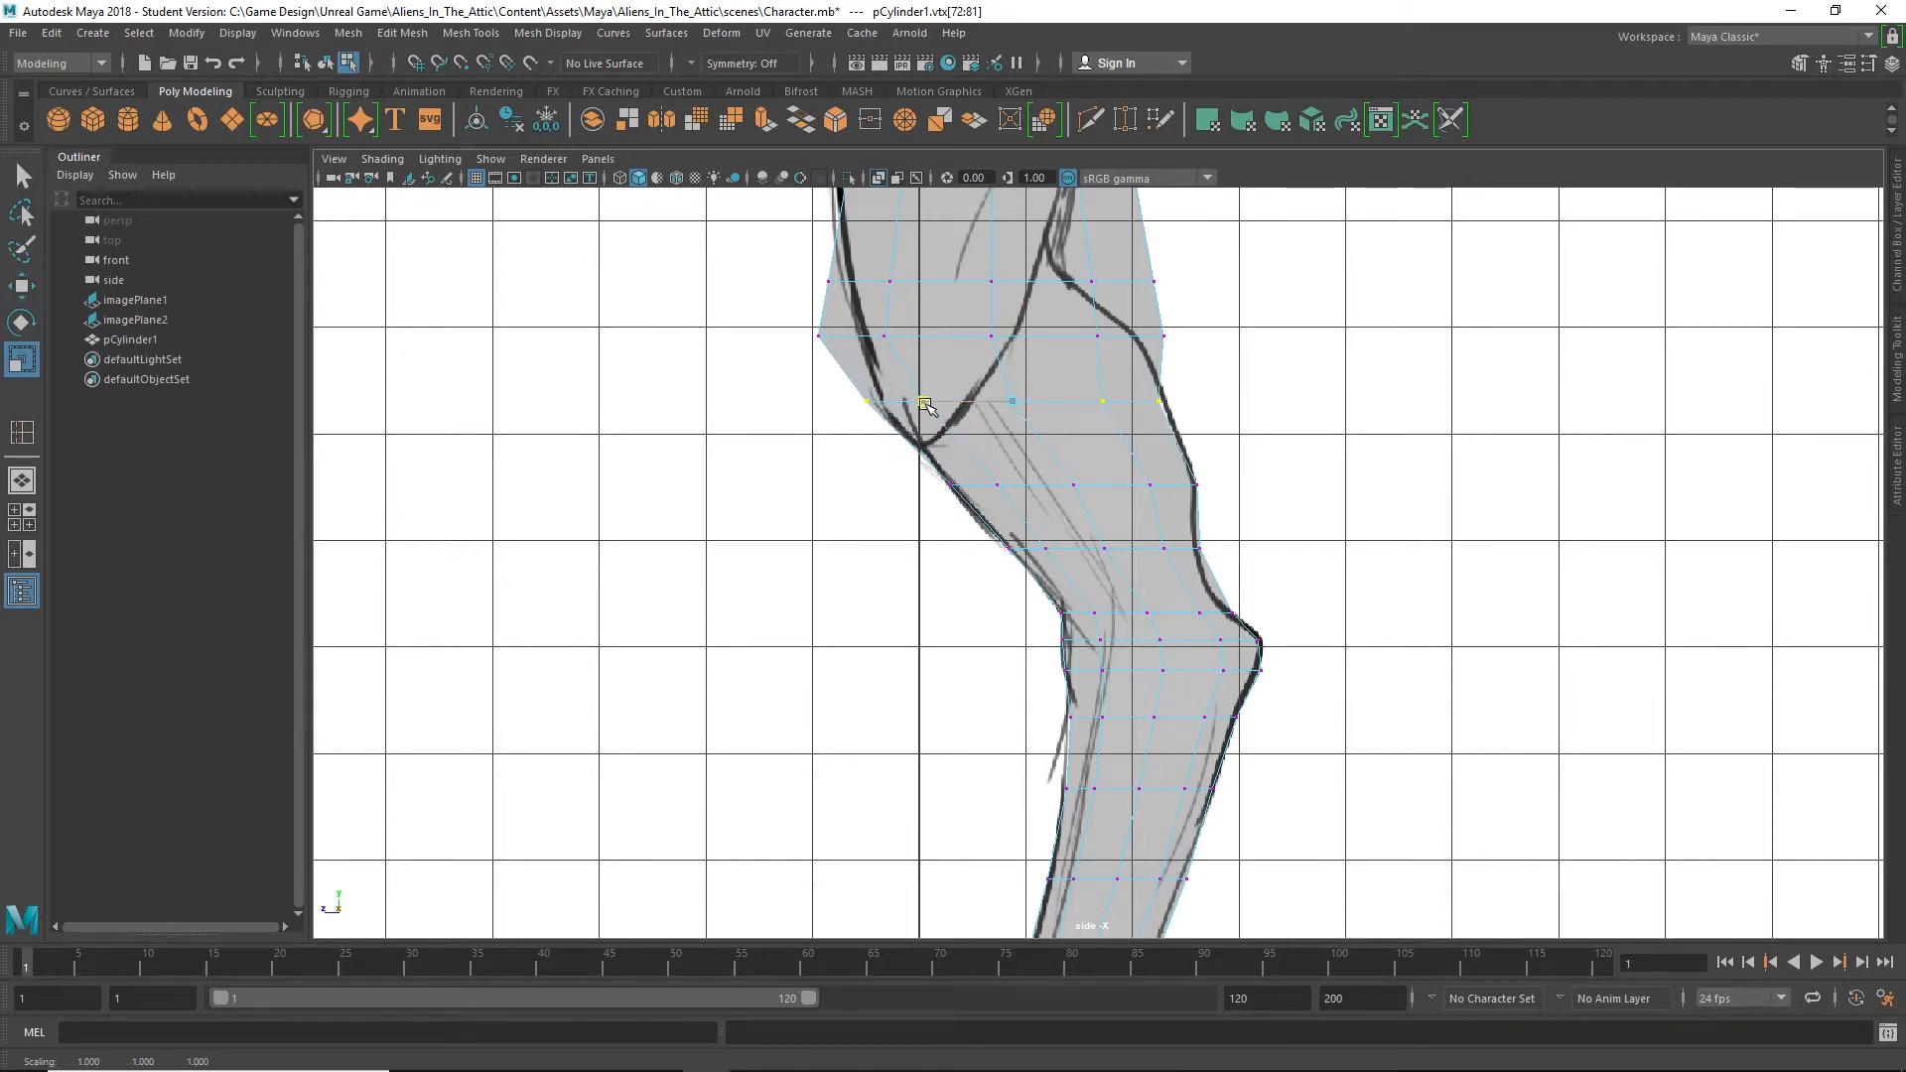
pyautogui.press('w')
# Narrow and shift the second vertex row above the front knee point to match the side reference outline
pyautogui.moveTo(1318, 296); pyautogui.dragTo(1318, 296)
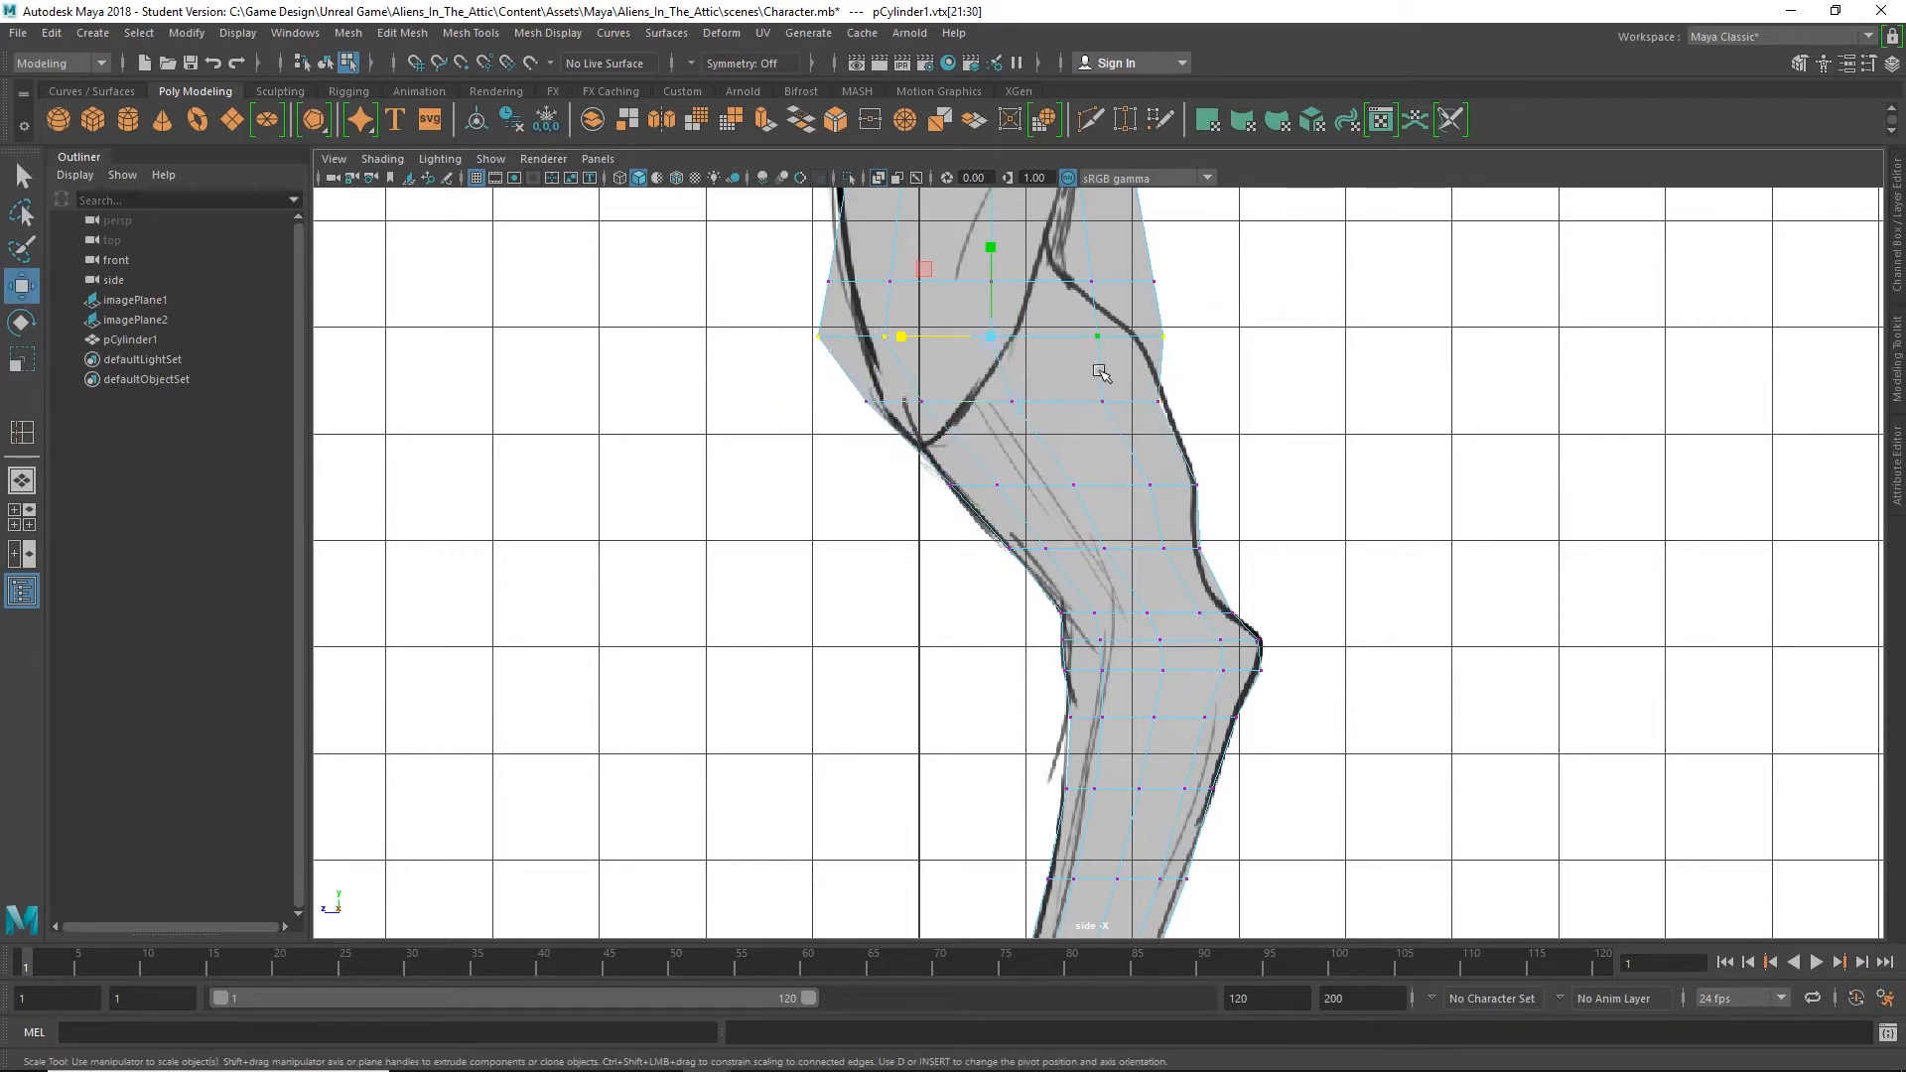
pyautogui.press('r')
pyautogui.moveTo(901, 340); pyautogui.dragTo(911, 337)
pyautogui.press('w')
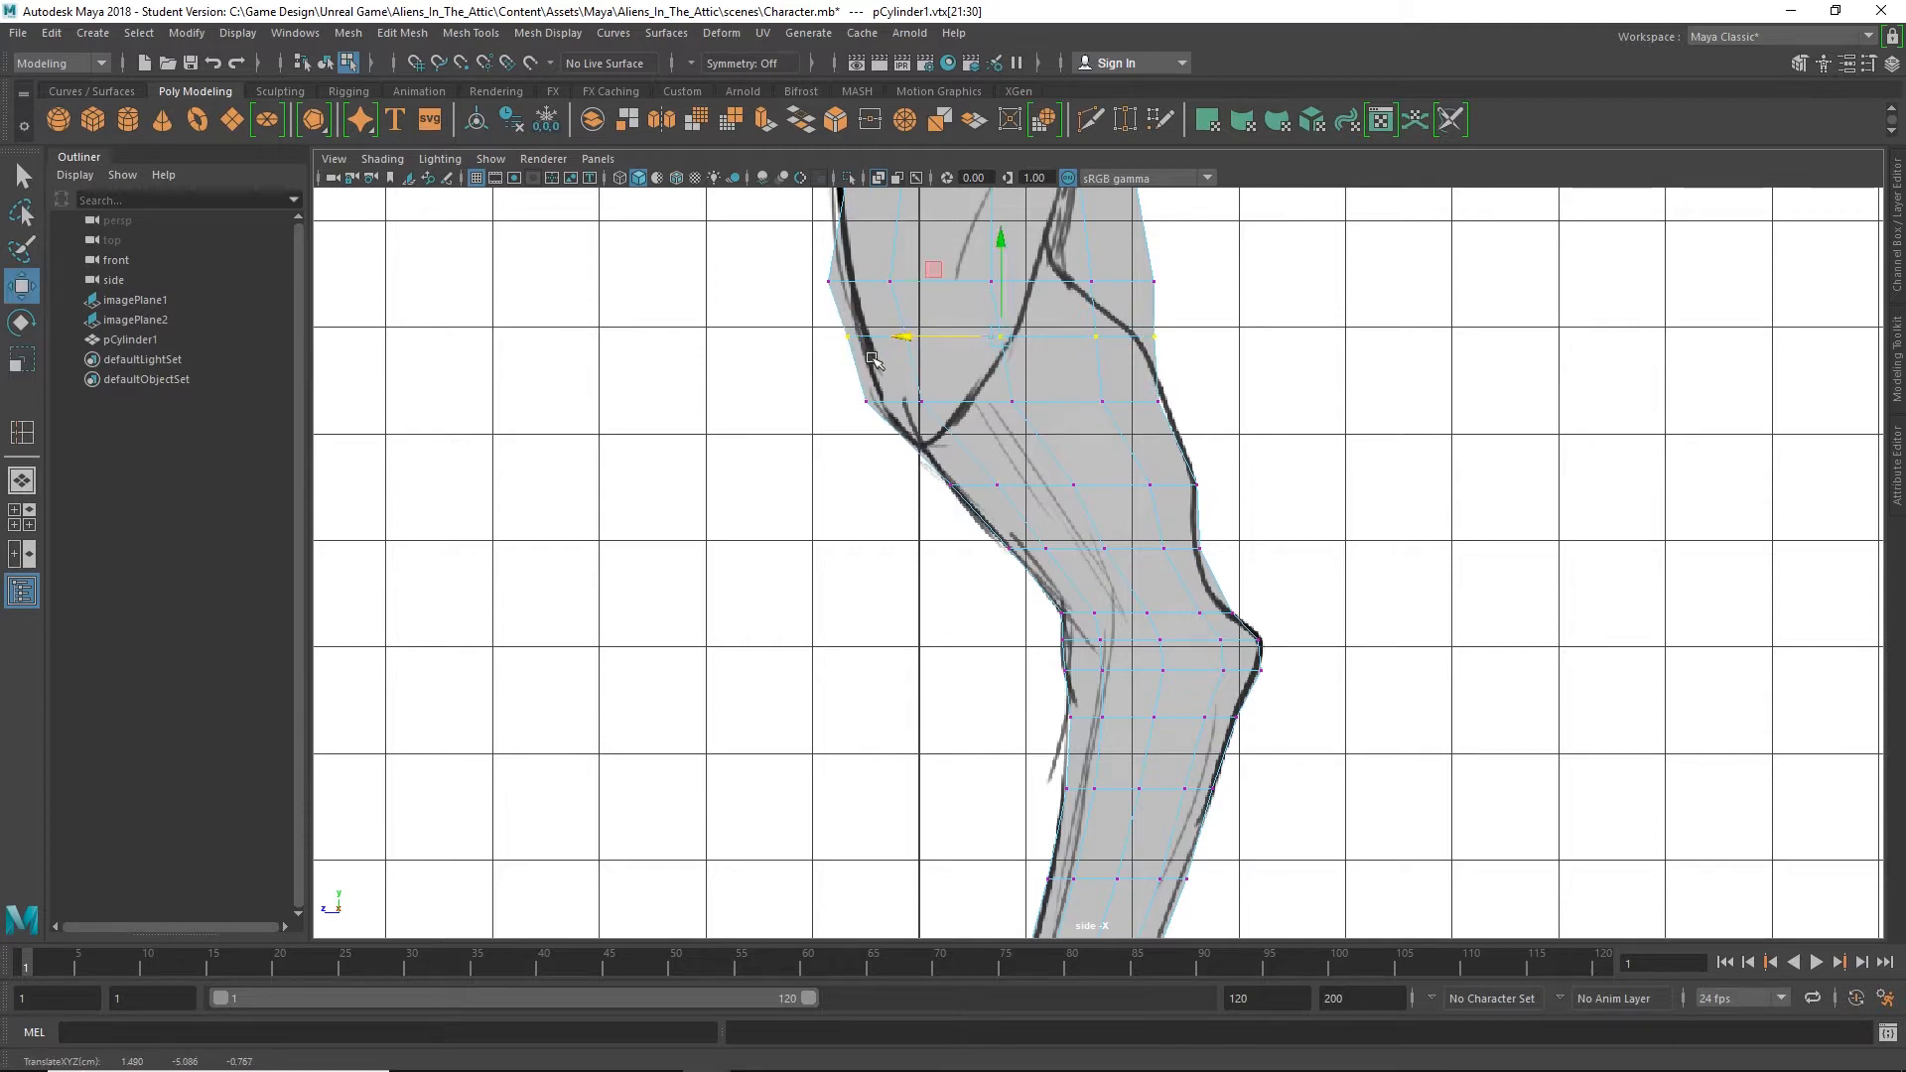
pyautogui.press('r')
pyautogui.moveTo(1217, 312); pyautogui.dragTo(1217, 313)
pyautogui.press('w')
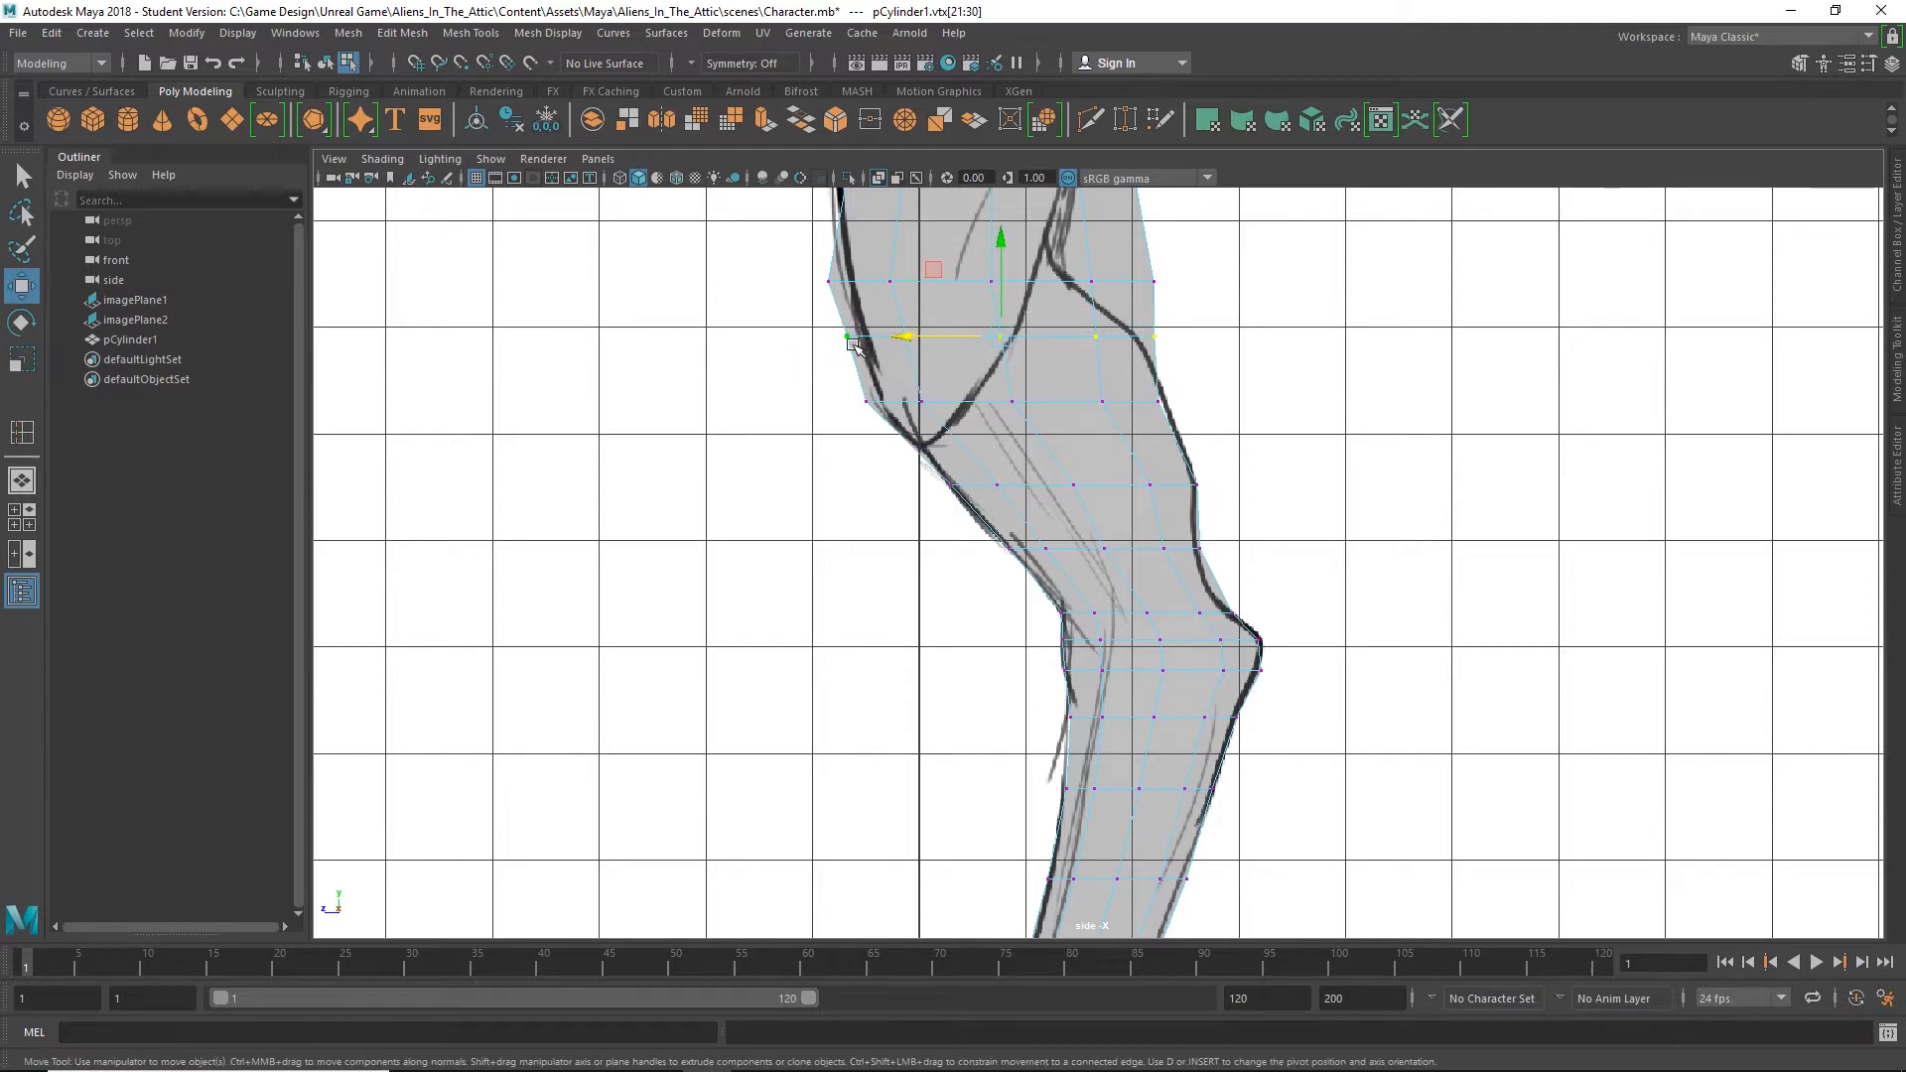
pyautogui.press('r')
pyautogui.moveTo(909, 341); pyautogui.dragTo(926, 344)
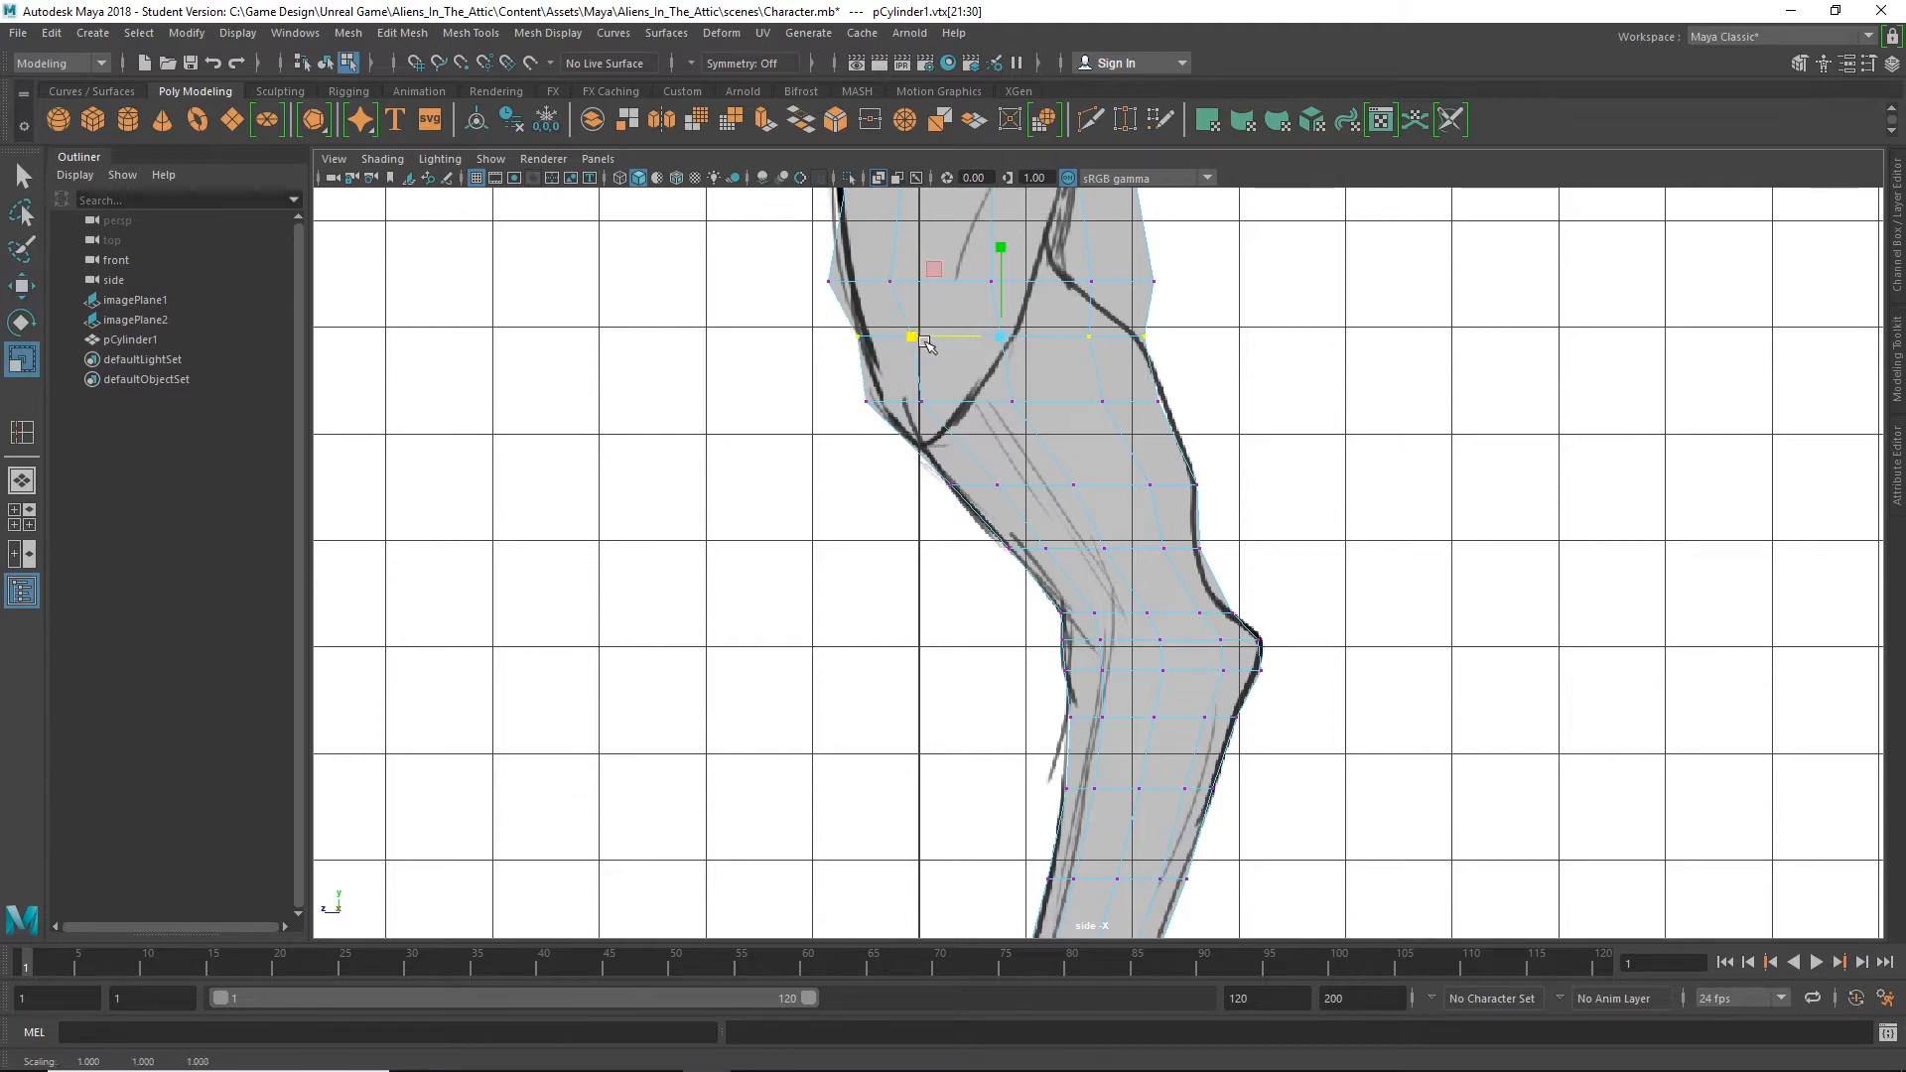
# Narrow the third vertex row above the front knee point and shift it forward to fit the thigh's side outline
pyautogui.moveTo(777, 297); pyautogui.dragTo(1238, 268)
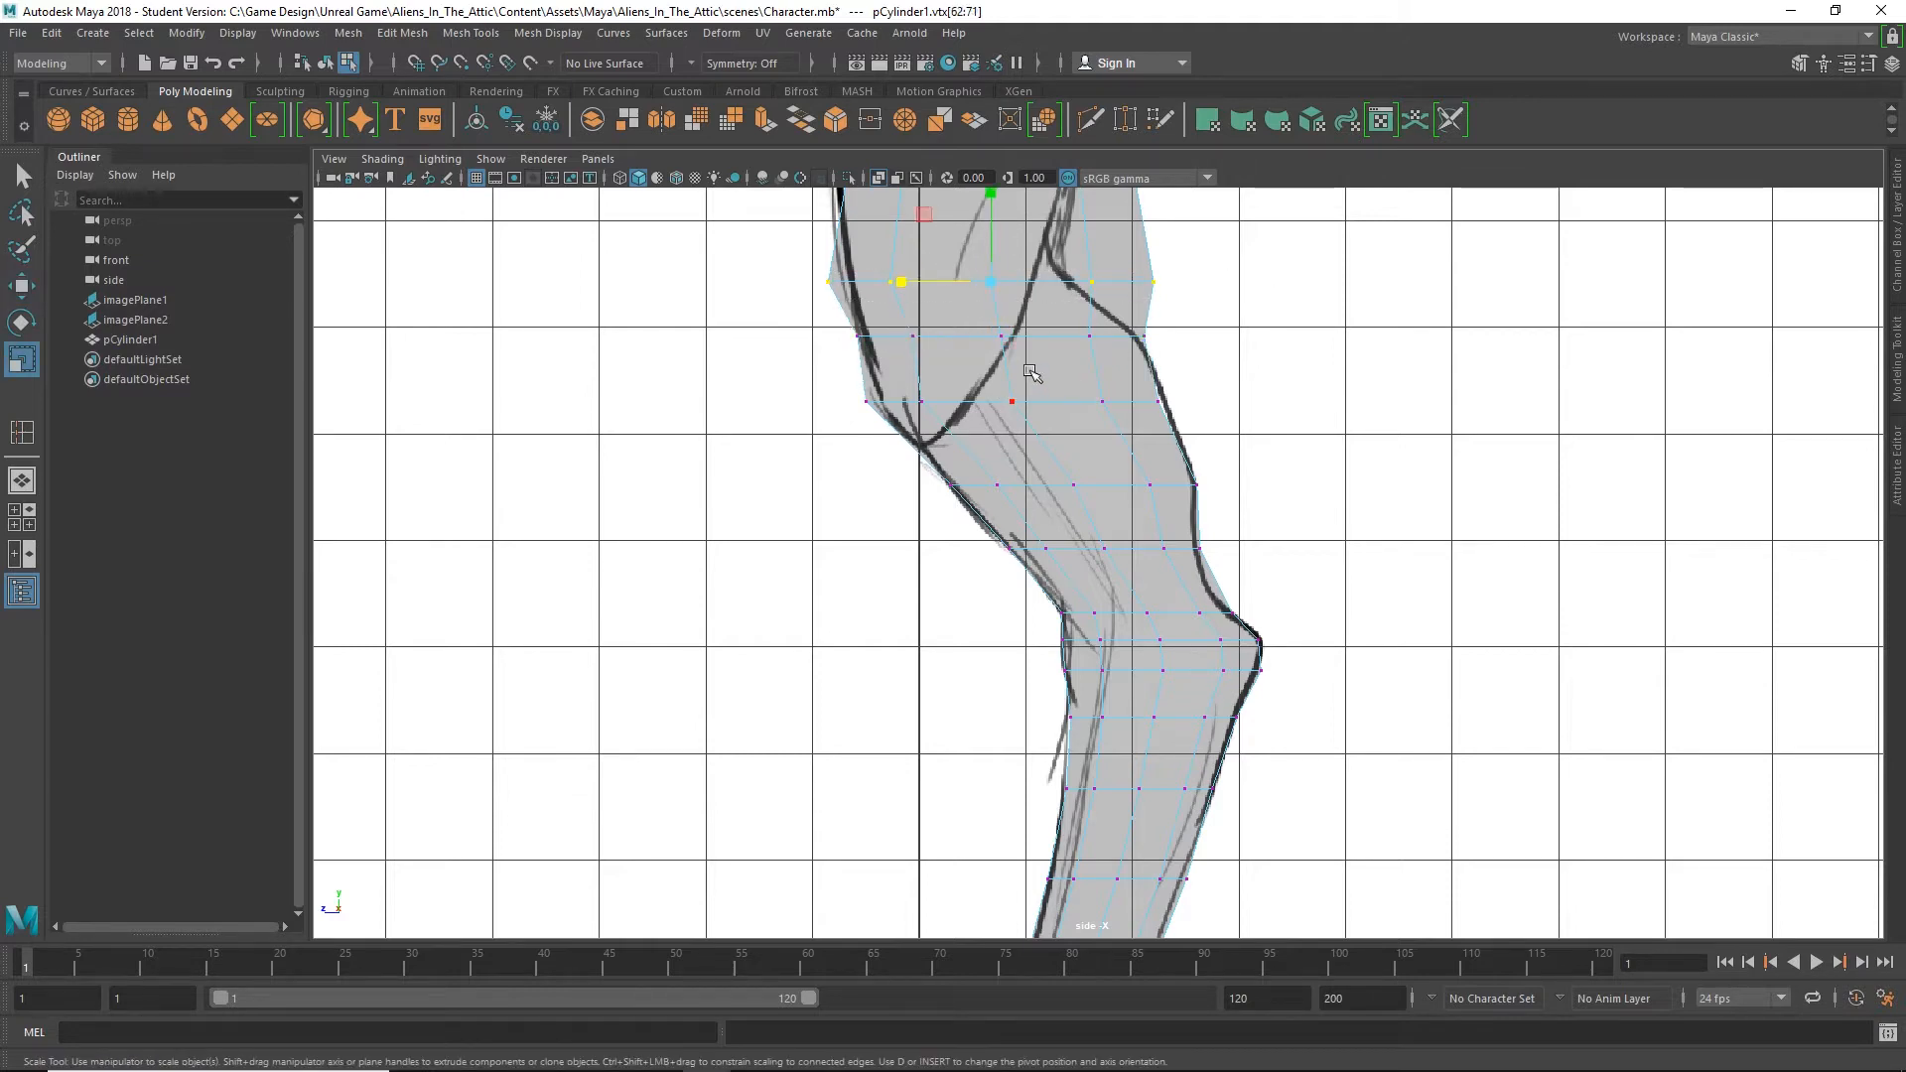
pyautogui.keyDown('alt'); pyautogui.moveTo(1026, 375); pyautogui.dragTo(1287, 692, button='middle'); pyautogui.keyUp('alt')
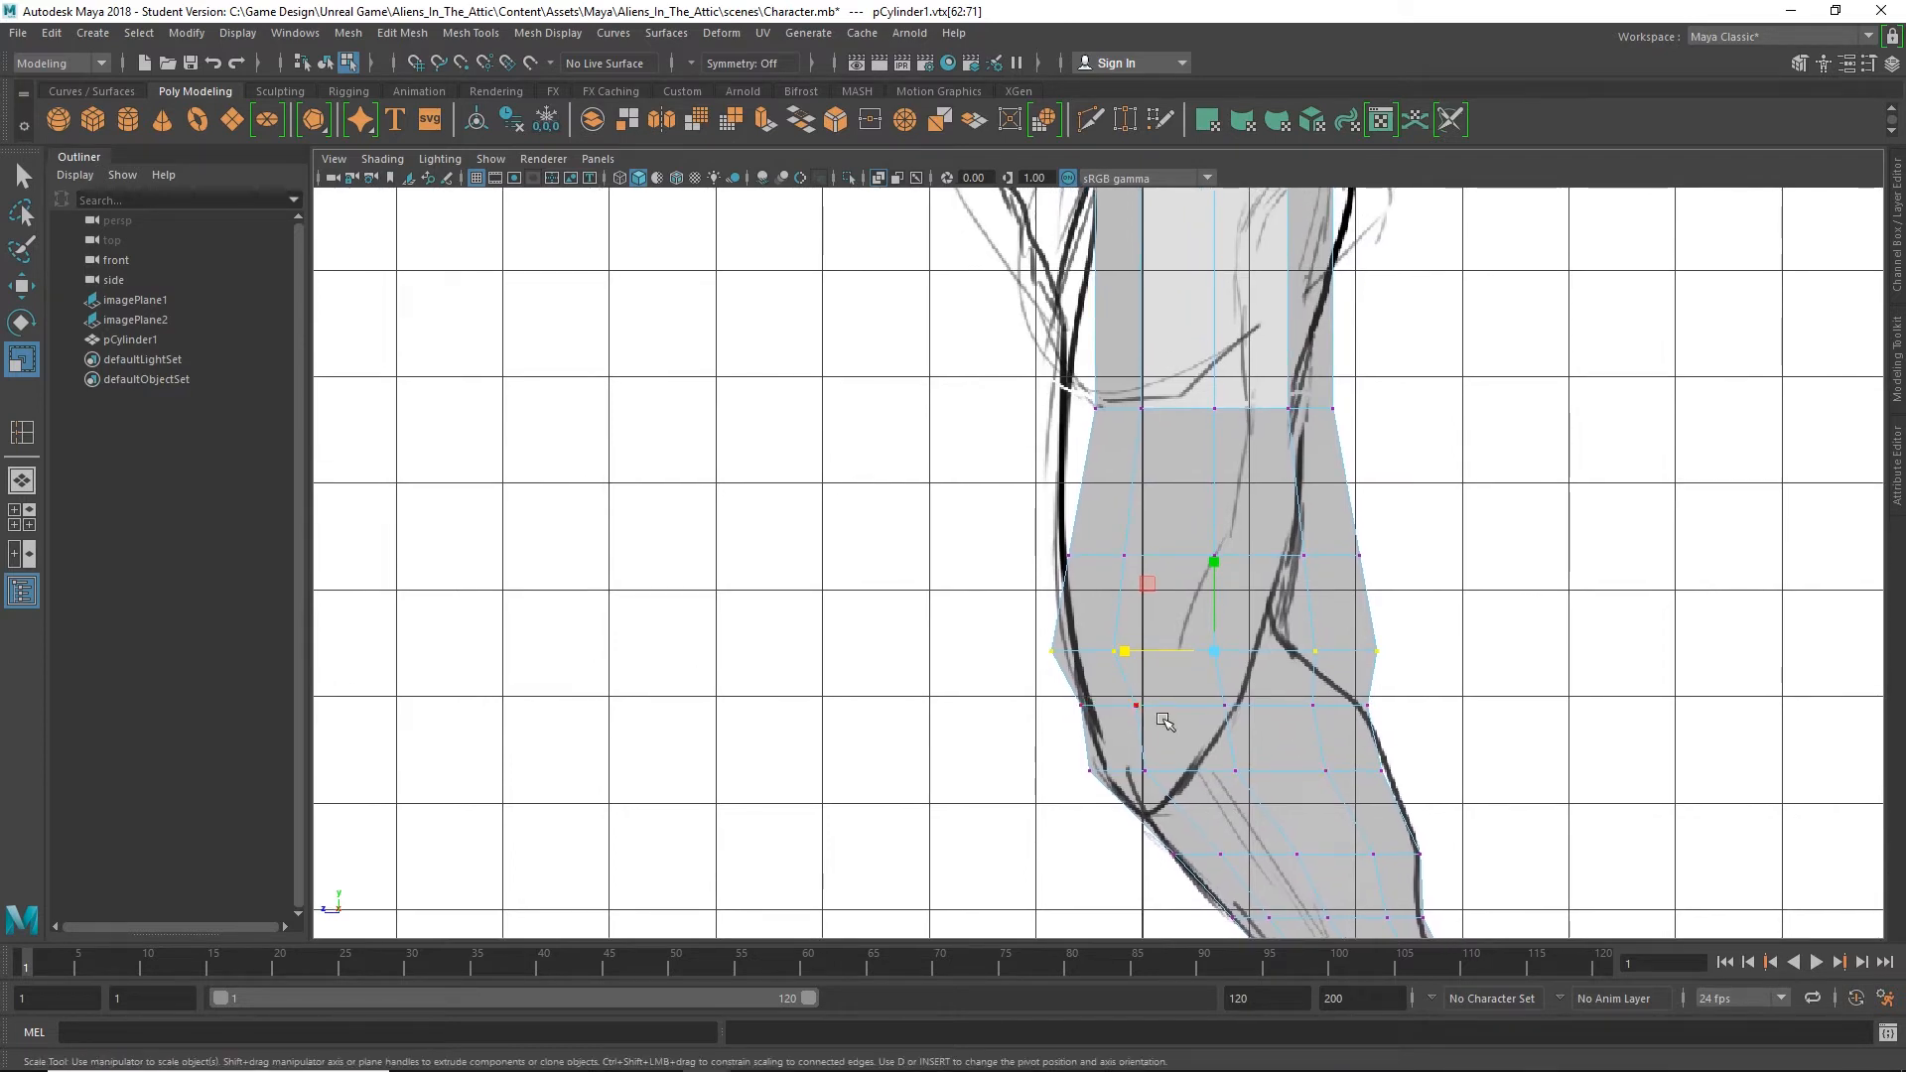
pyautogui.moveTo(1116, 660)
pyautogui.mouseDown()
pyautogui.moveTo(1140, 647)
pyautogui.moveTo(1095, 655)
pyautogui.mouseUp()
pyautogui.press('w')
# Narrow and shift the mid-thigh vertex row, fourth above the front knee point, to follow the side reference outline
pyautogui.moveTo(975, 575); pyautogui.dragTo(1405, 539)
pyautogui.press('r')
pyautogui.moveTo(1115, 557)
pyautogui.mouseDown()
pyautogui.moveTo(1147, 553)
pyautogui.moveTo(1088, 562)
pyautogui.mouseUp()
pyautogui.press('w')
pyautogui.press('r')
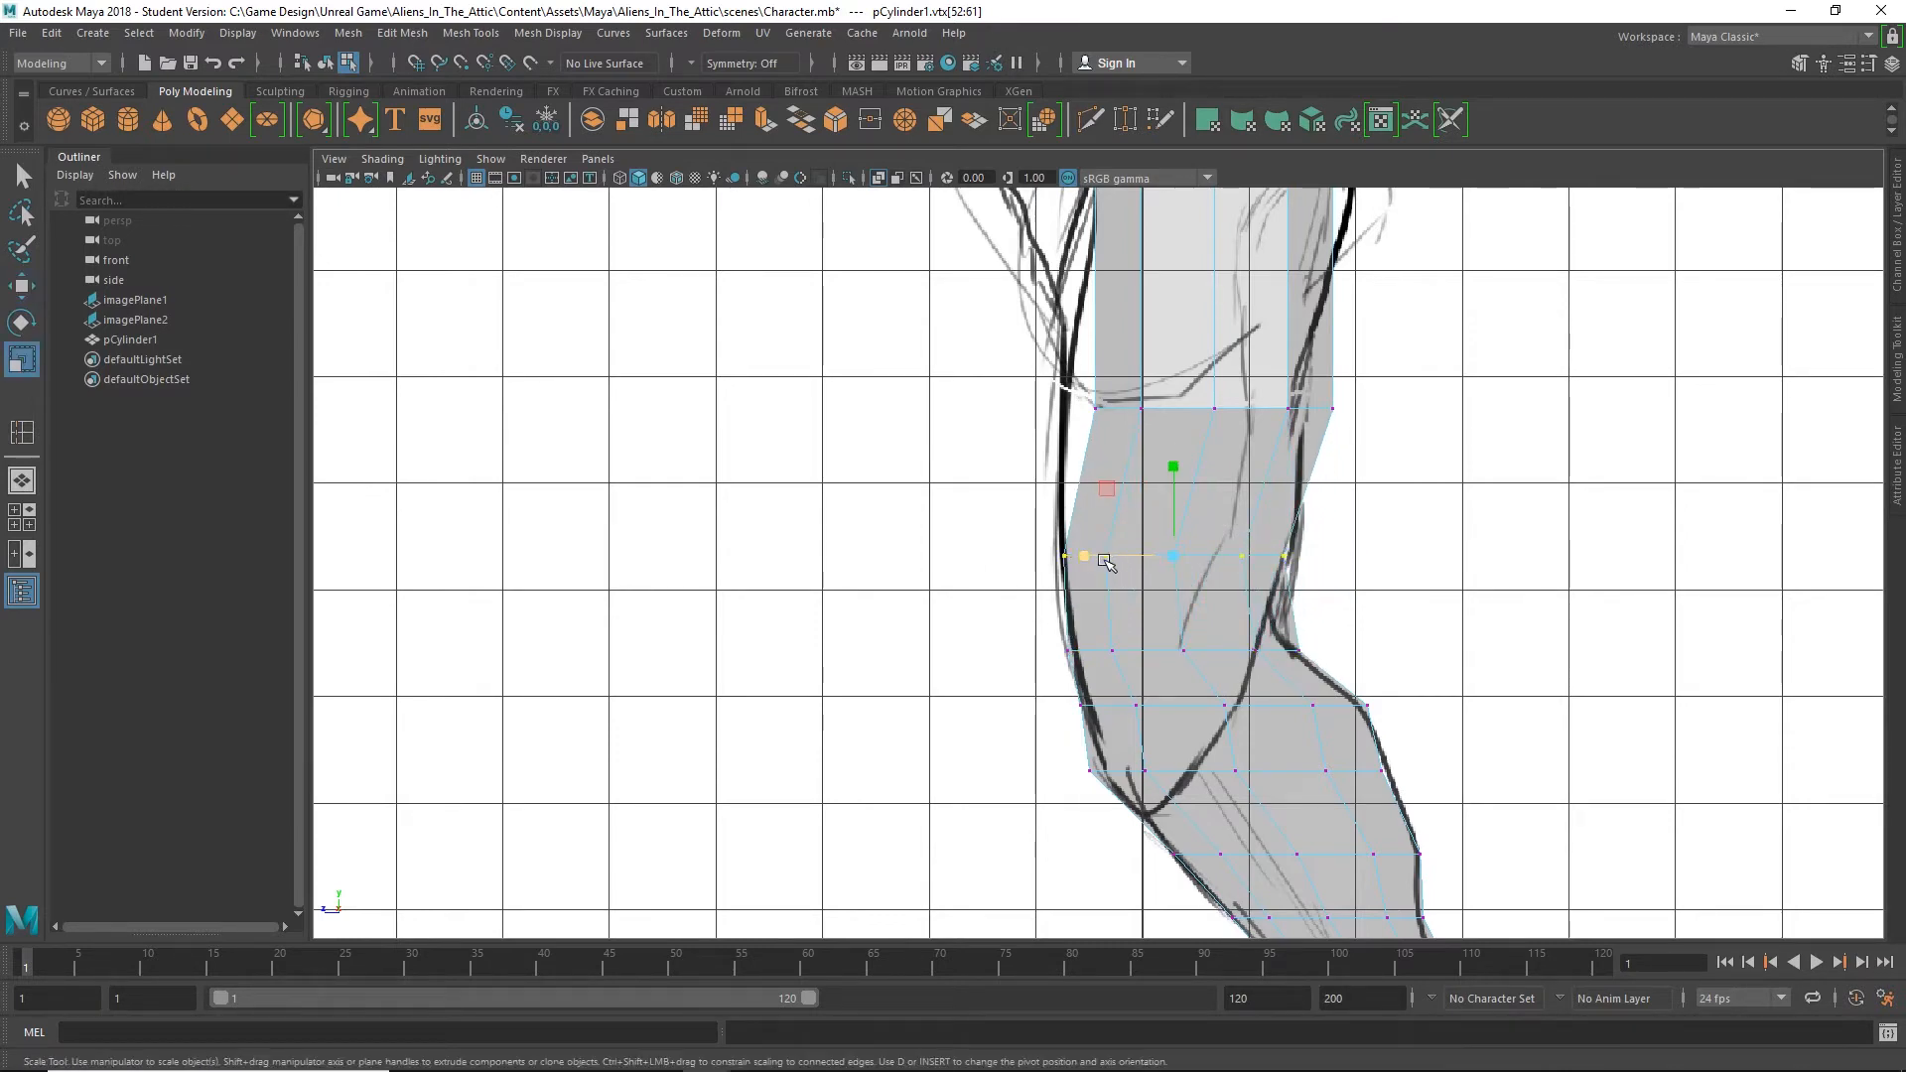
# Shift and scale the upper-thigh vertex row, directly below the cylinder's top row, to fit the side reference, and clear the selection
pyautogui.moveTo(1032, 382); pyautogui.dragTo(1361, 421)
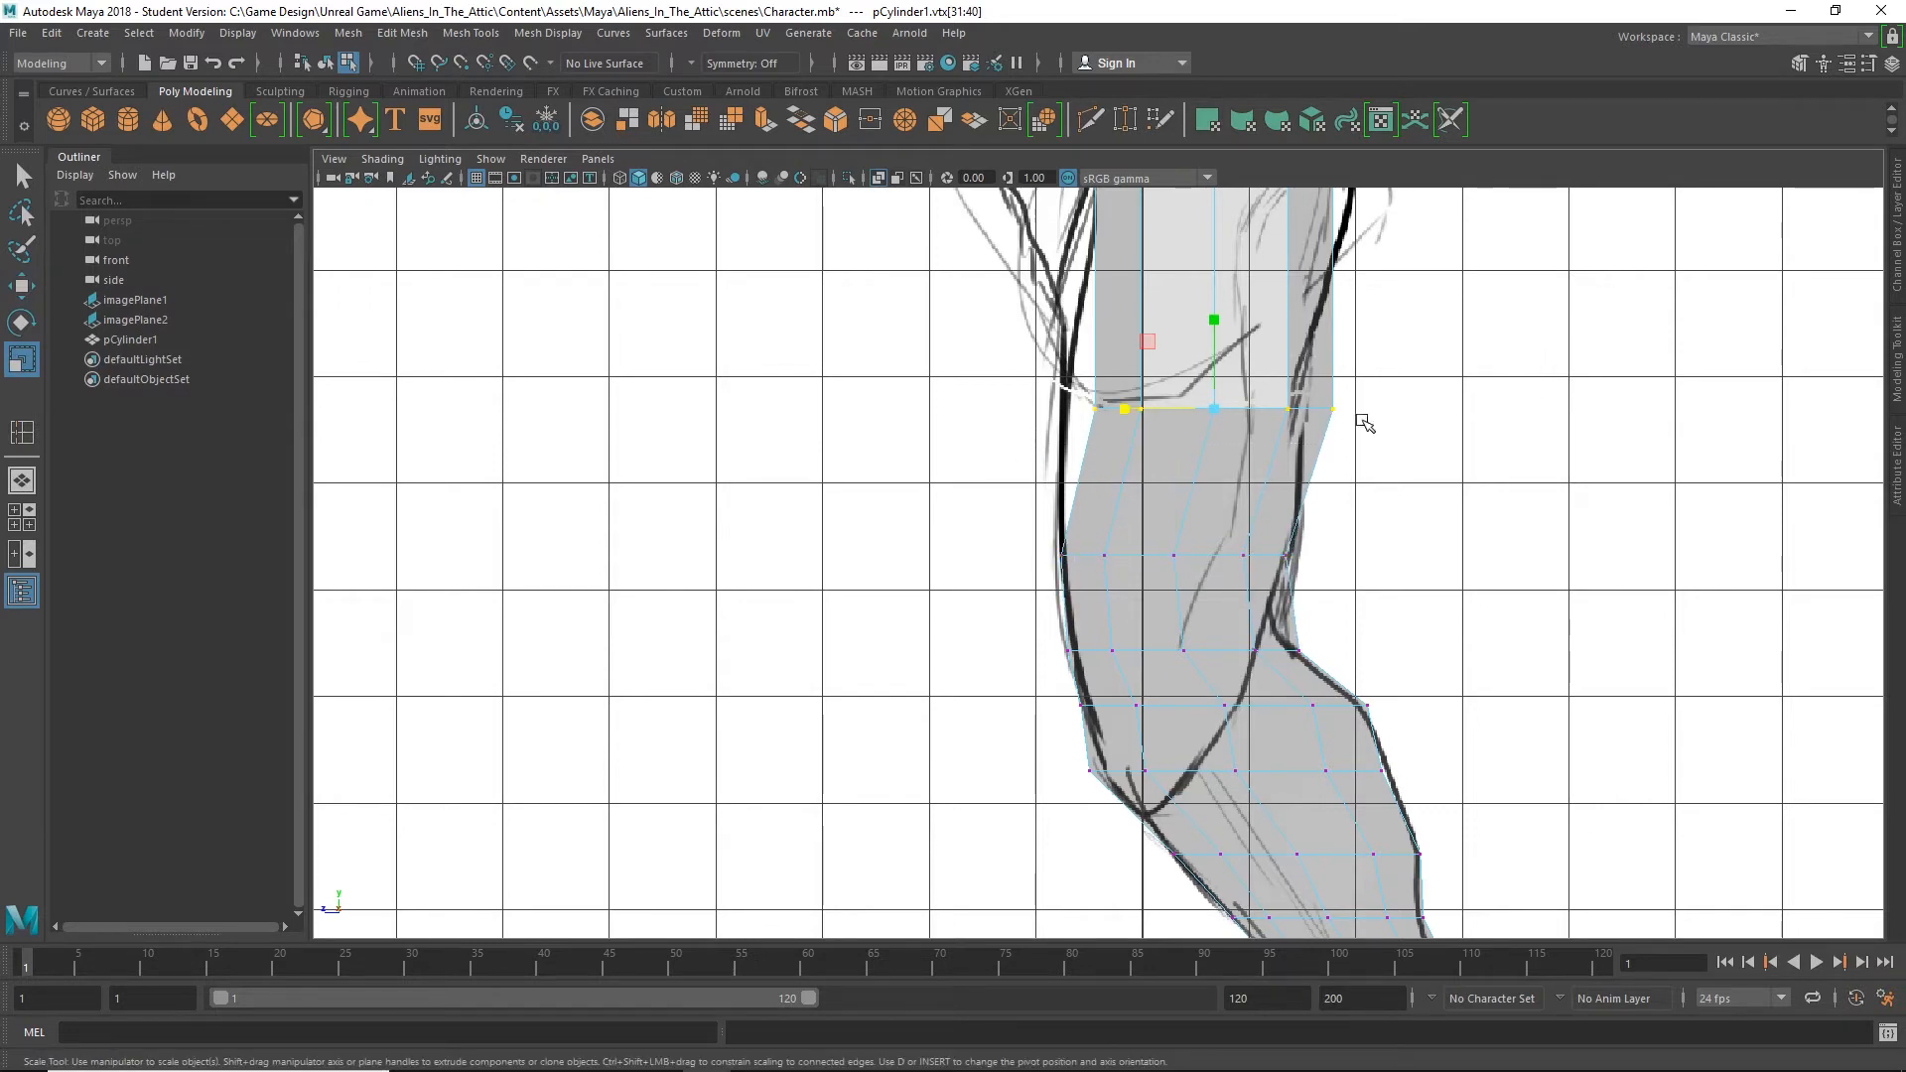
pyautogui.press('w')
pyautogui.press('r')
pyautogui.moveTo(1126, 410); pyautogui.dragTo(1091, 410)
pyautogui.press('w')
pyautogui.moveTo(1120, 427)
pyautogui.keyDown('alt'); pyautogui.mouseDown(button='middle')
pyautogui.moveTo(1327, 668)
pyautogui.moveTo(1055, 622)
pyautogui.mouseUp(button='middle'); pyautogui.keyUp('alt')
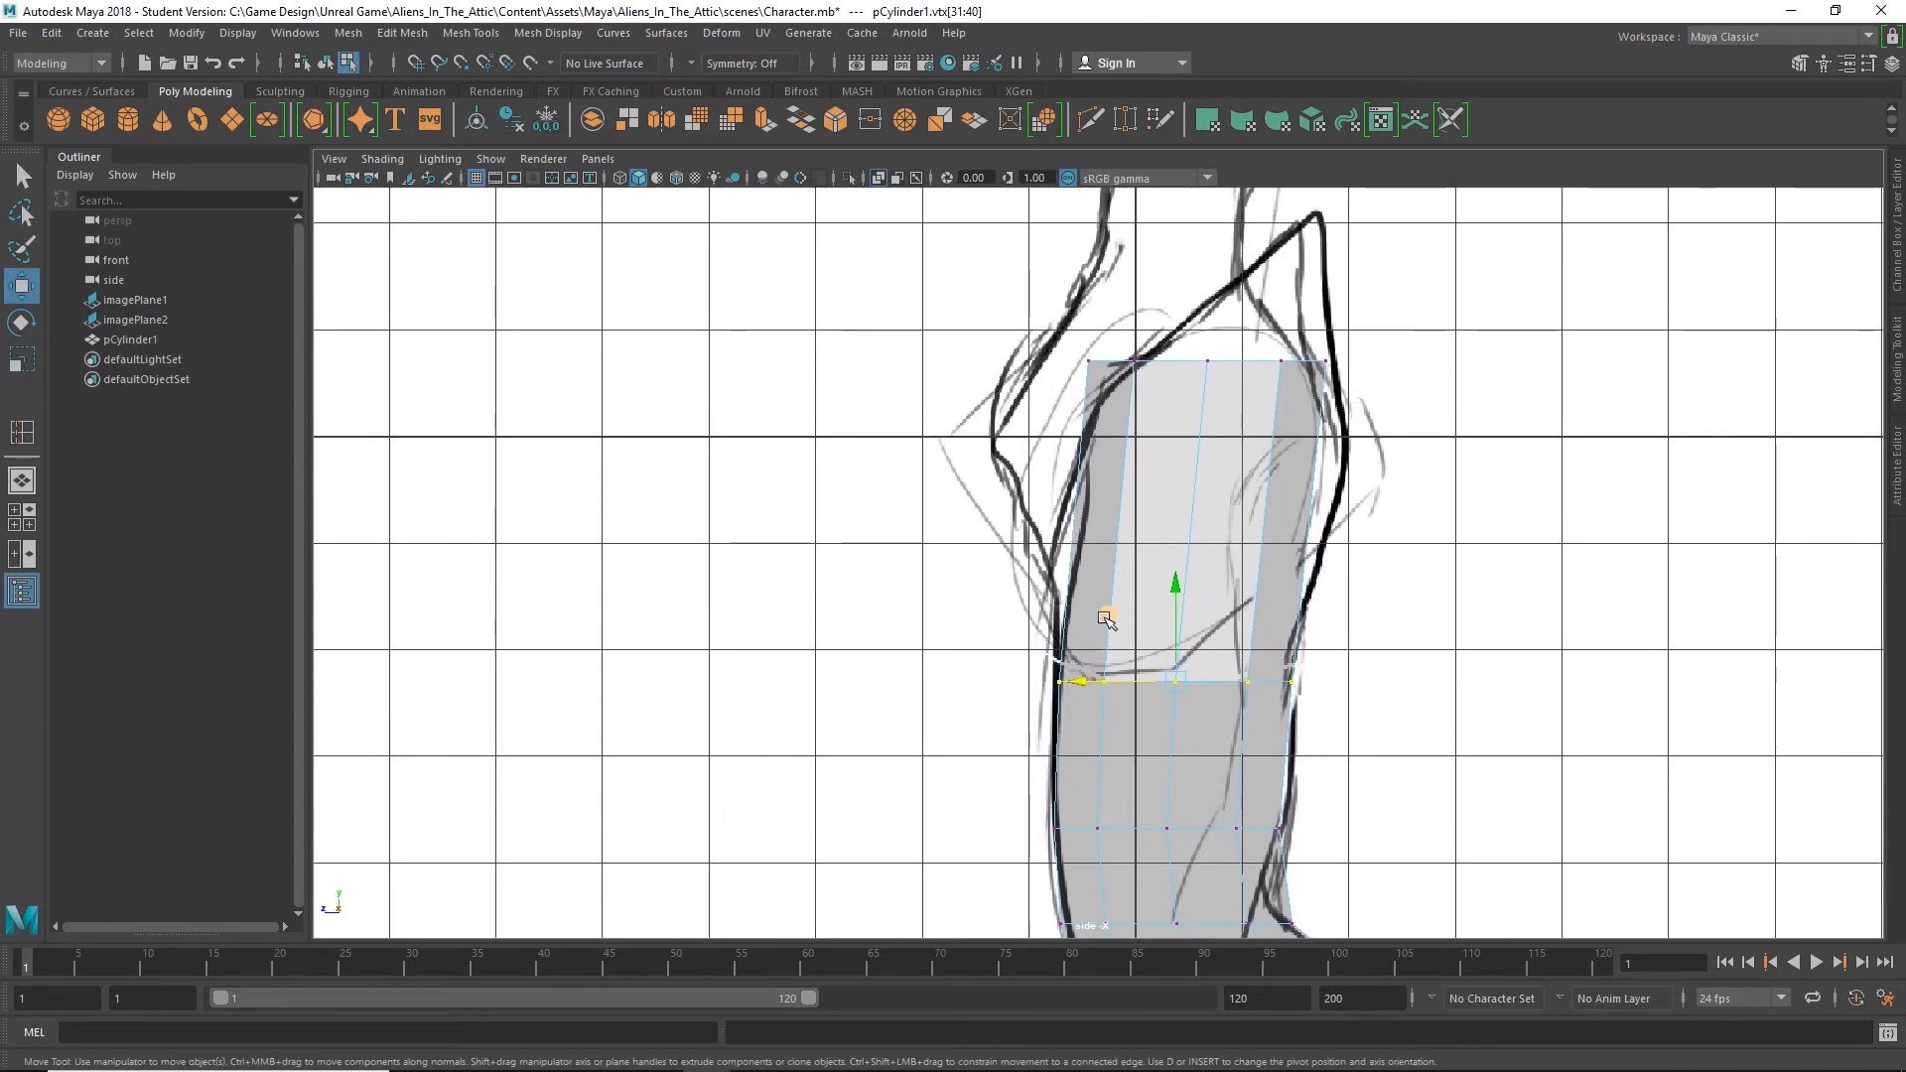
pyautogui.click(1256, 611)
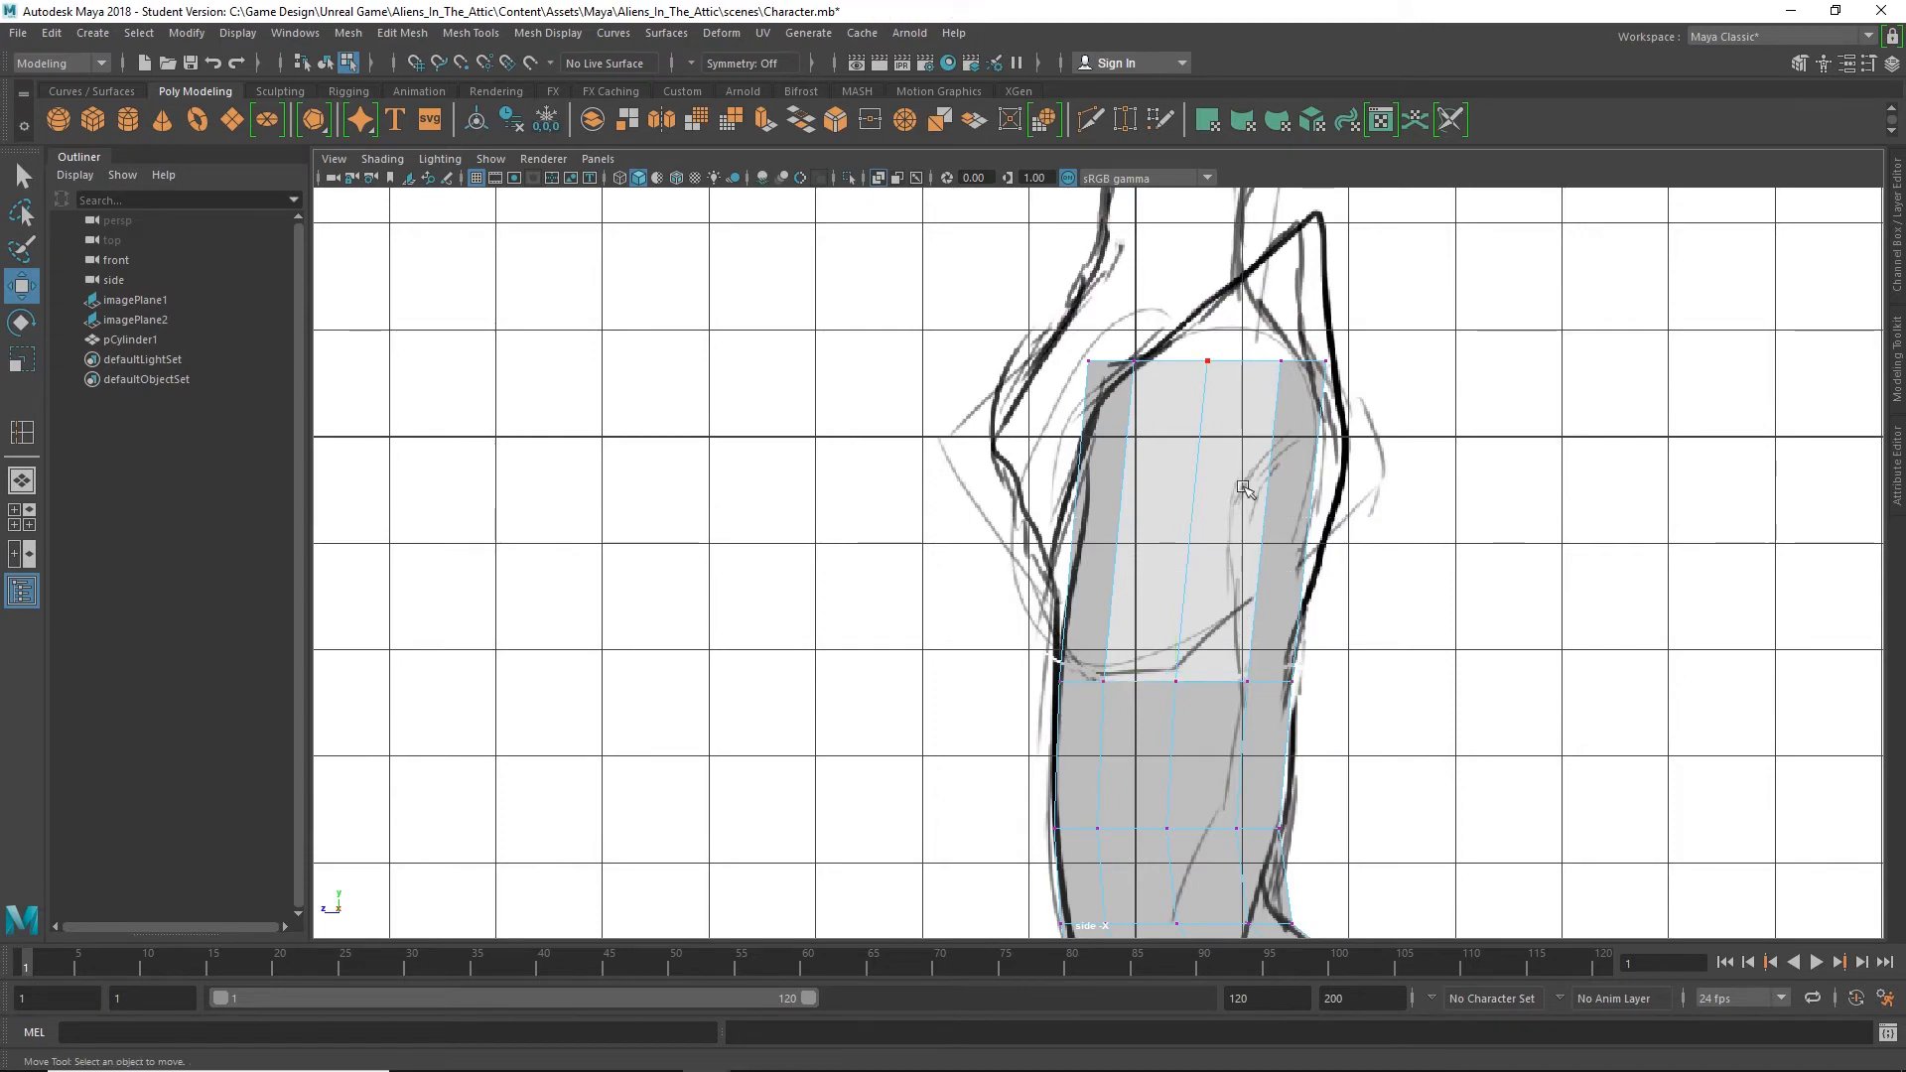
# Examine the leg's shape against the references from the side and front in the perspective view, with smooth mesh preview on
pyautogui.scroll(-8, 1208, 735)
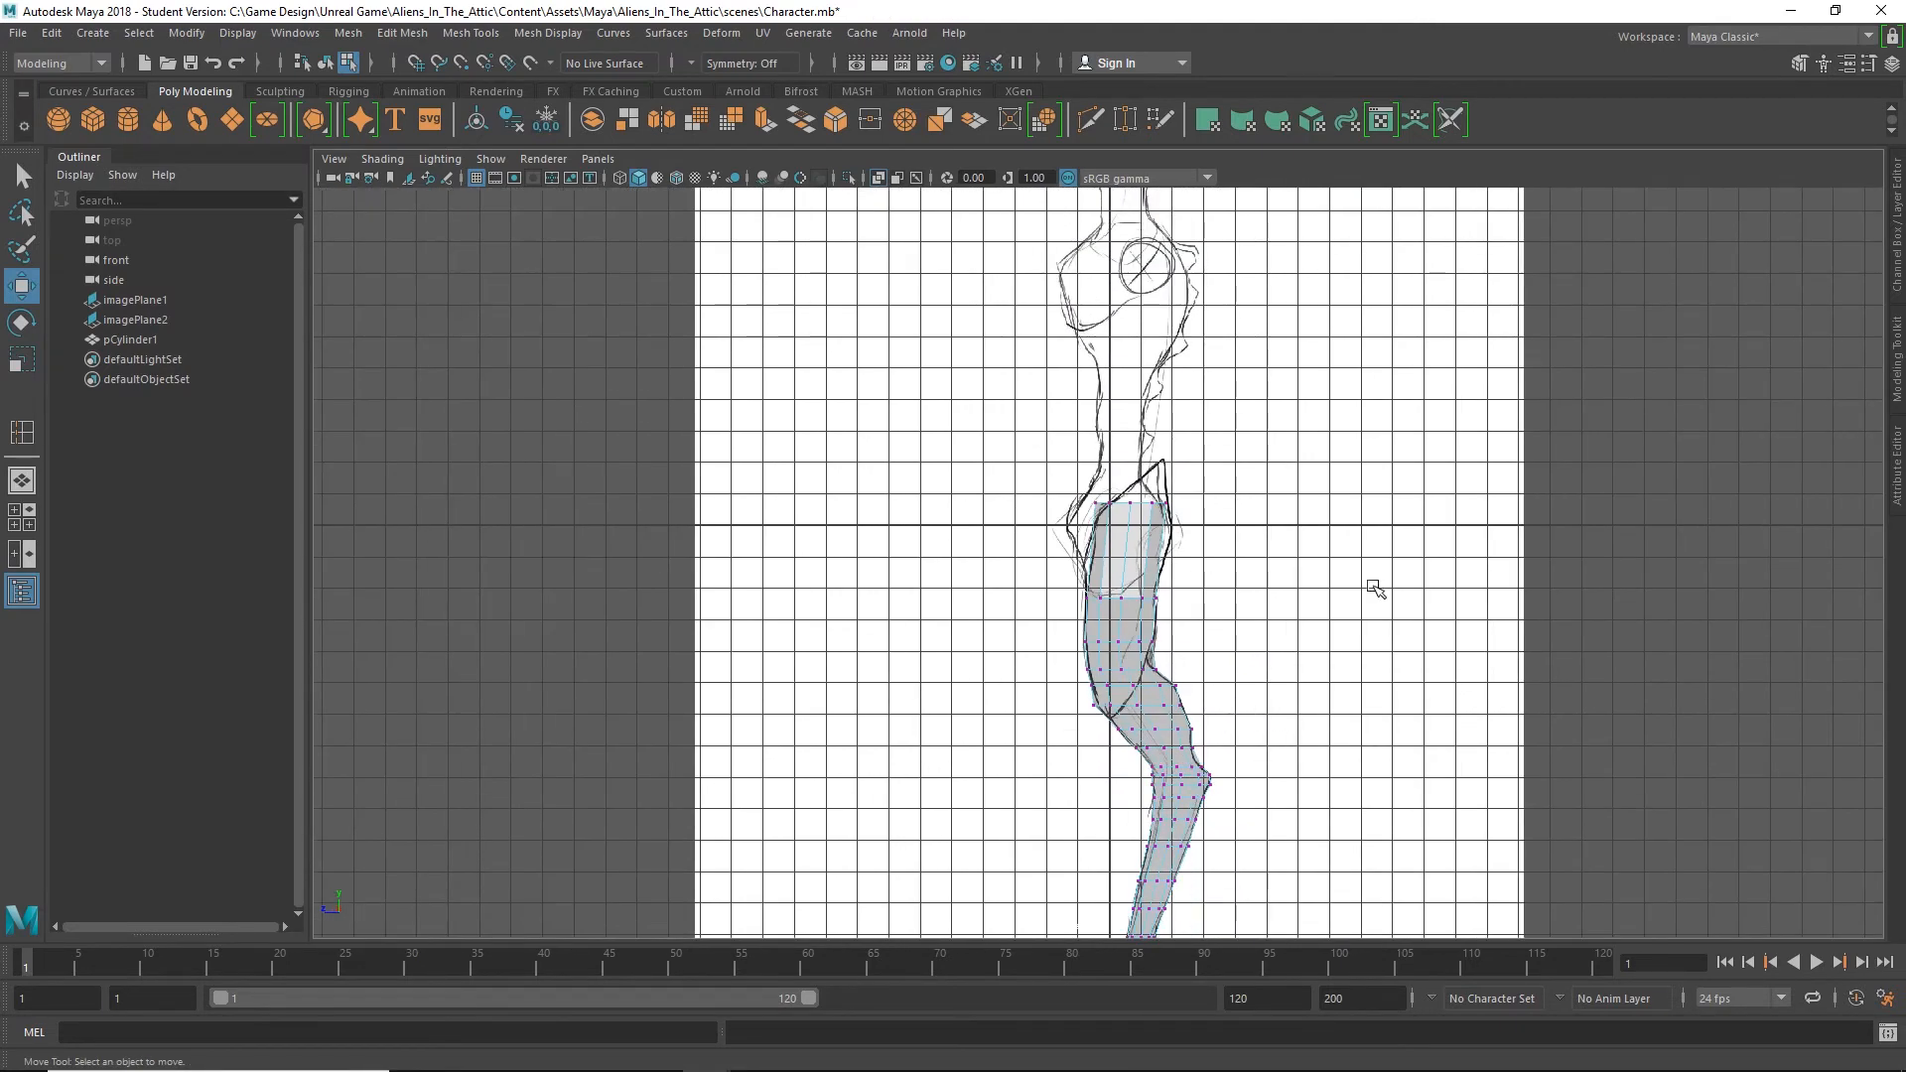
pyautogui.press('space')
pyautogui.press('space')
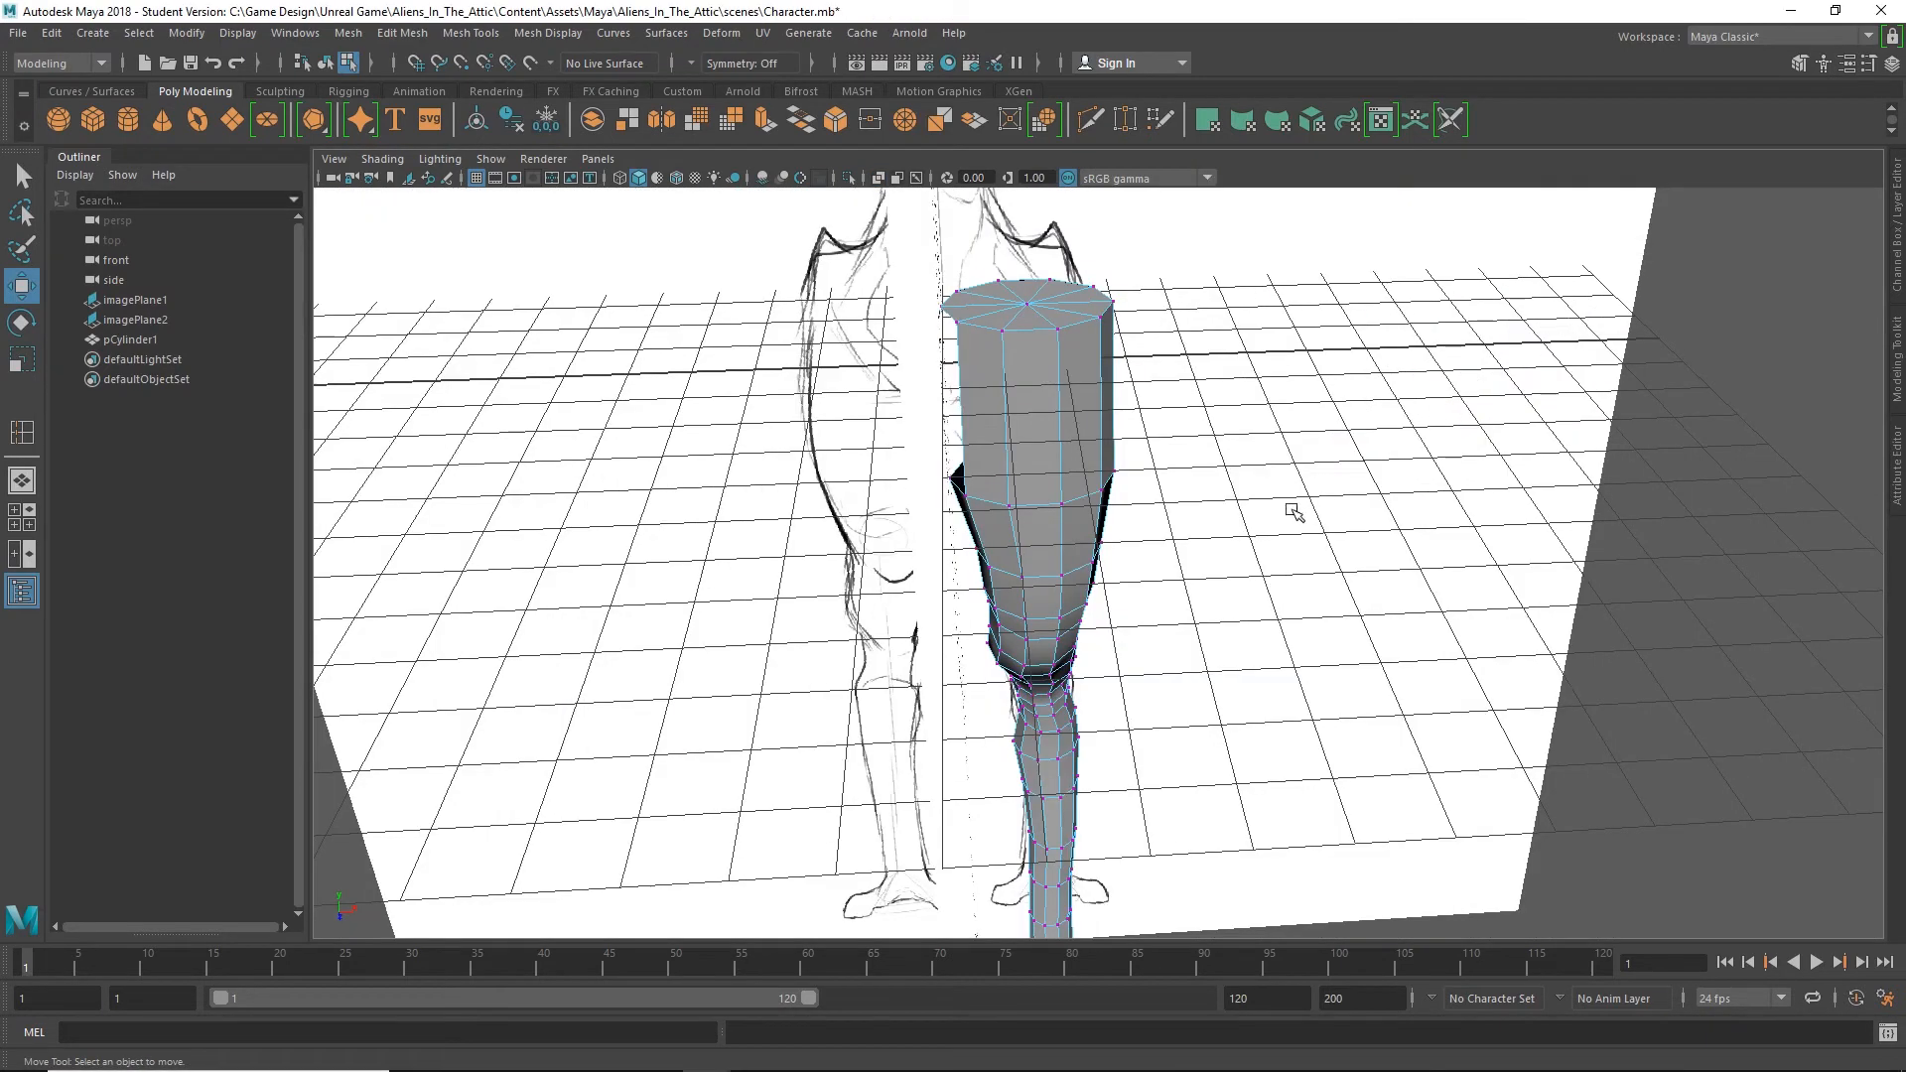
pyautogui.keyDown('alt'); pyautogui.moveTo(1329, 731); pyautogui.dragTo(1176, 669); pyautogui.keyUp('alt')
pyautogui.keyDown('alt'); pyautogui.moveTo(1191, 799); pyautogui.dragTo(1186, 548, button='middle'); pyautogui.keyUp('alt')
pyautogui.moveTo(1124, 683)
pyautogui.keyDown('alt'); pyautogui.mouseDown()
pyautogui.moveTo(1233, 715)
pyautogui.moveTo(1098, 766)
pyautogui.moveTo(1131, 772)
pyautogui.mouseUp(); pyautogui.keyUp('alt')
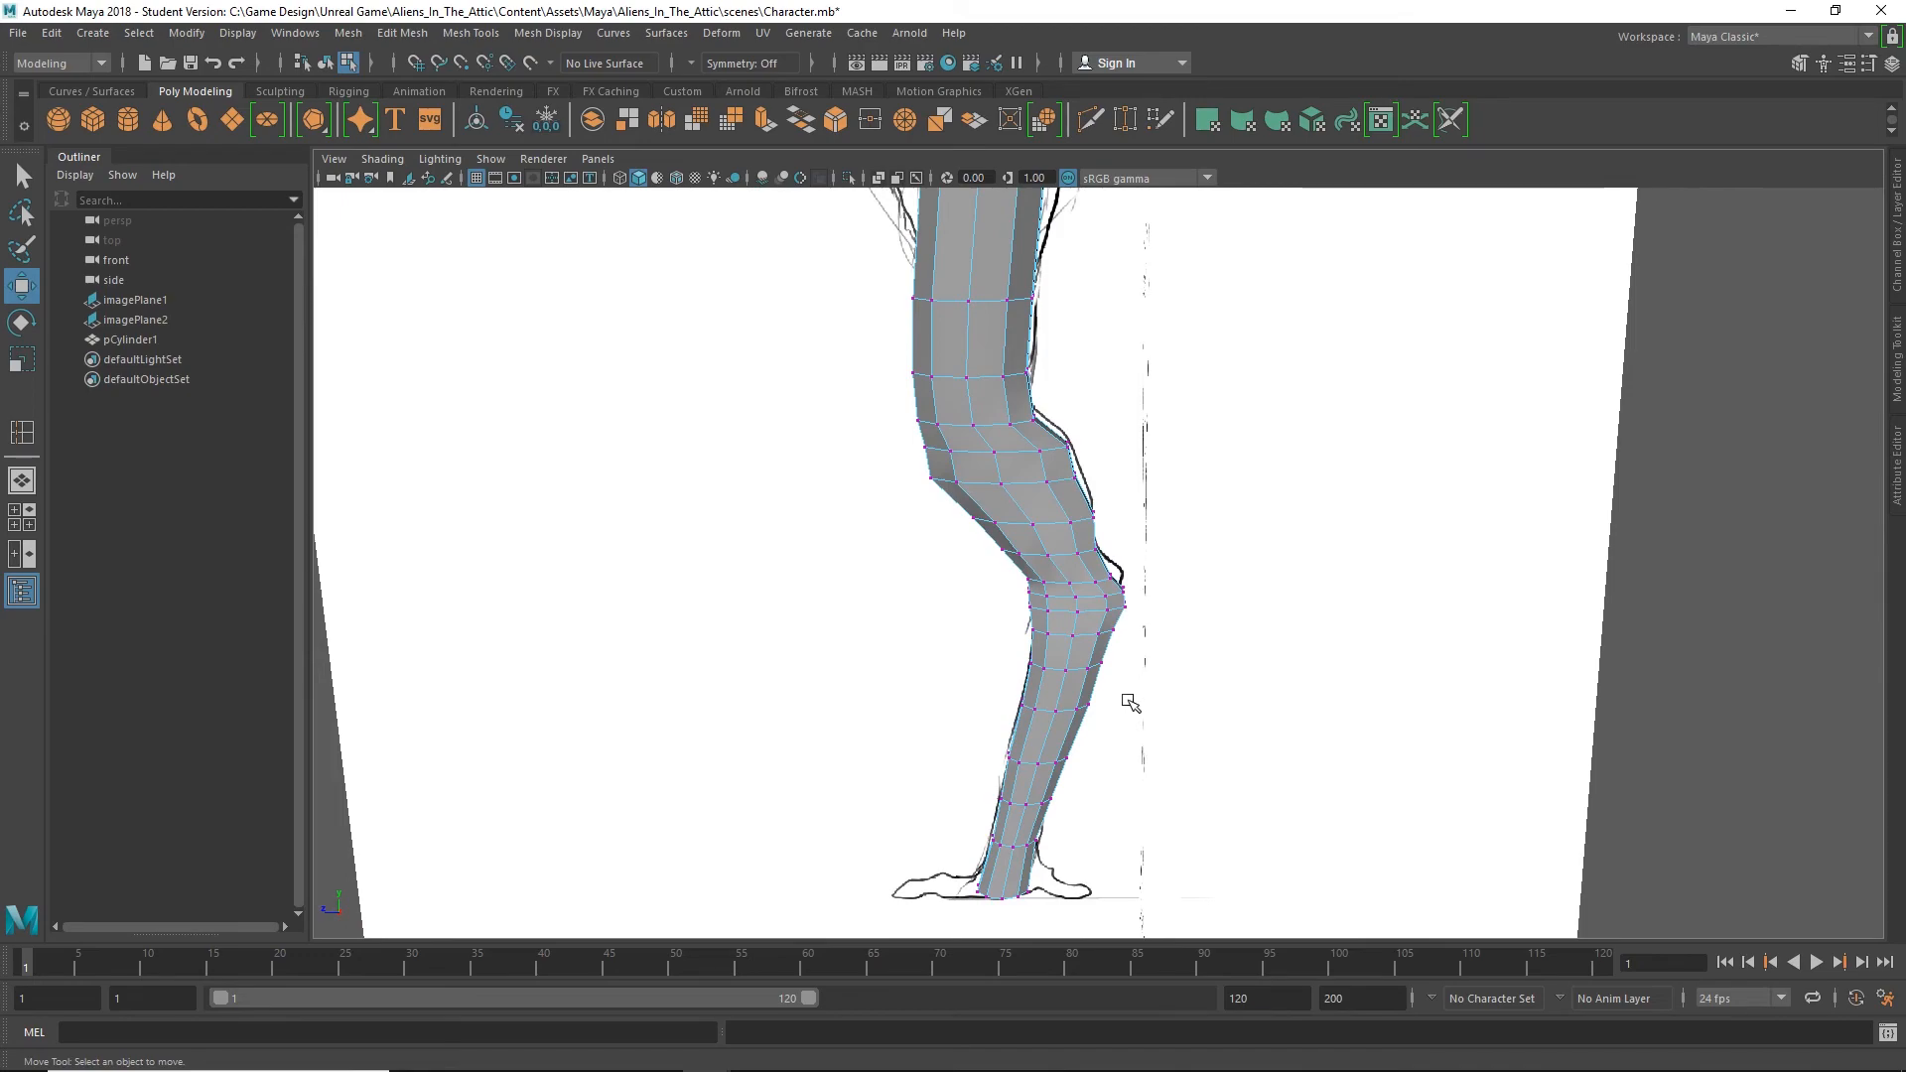
pyautogui.press('3')
pyautogui.moveTo(946, 529)
pyautogui.keyDown('alt'); pyautogui.mouseDown()
pyautogui.moveTo(919, 536)
pyautogui.moveTo(1148, 545)
pyautogui.moveTo(1082, 558)
pyautogui.moveTo(1146, 611)
pyautogui.moveTo(1153, 800)
pyautogui.moveTo(1233, 731)
pyautogui.moveTo(1230, 510)
pyautogui.mouseUp(); pyautogui.keyUp('alt')
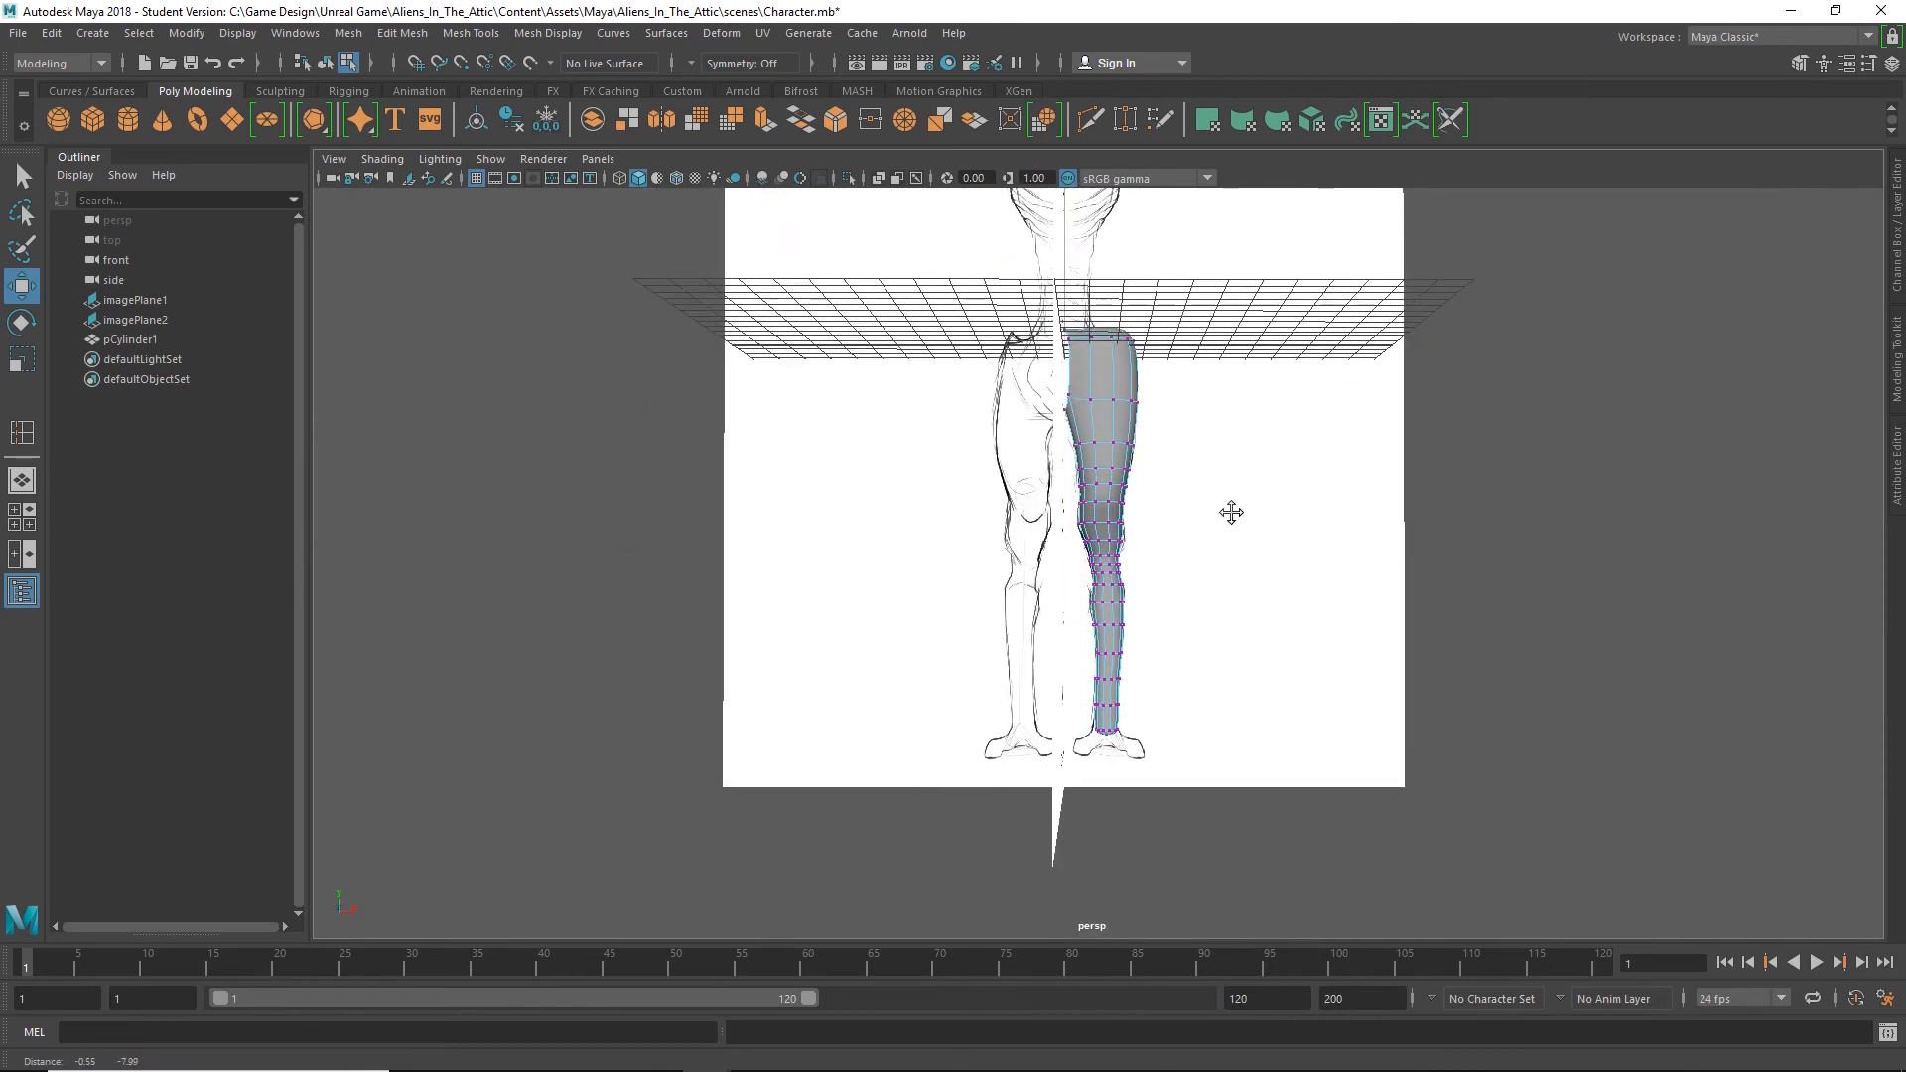